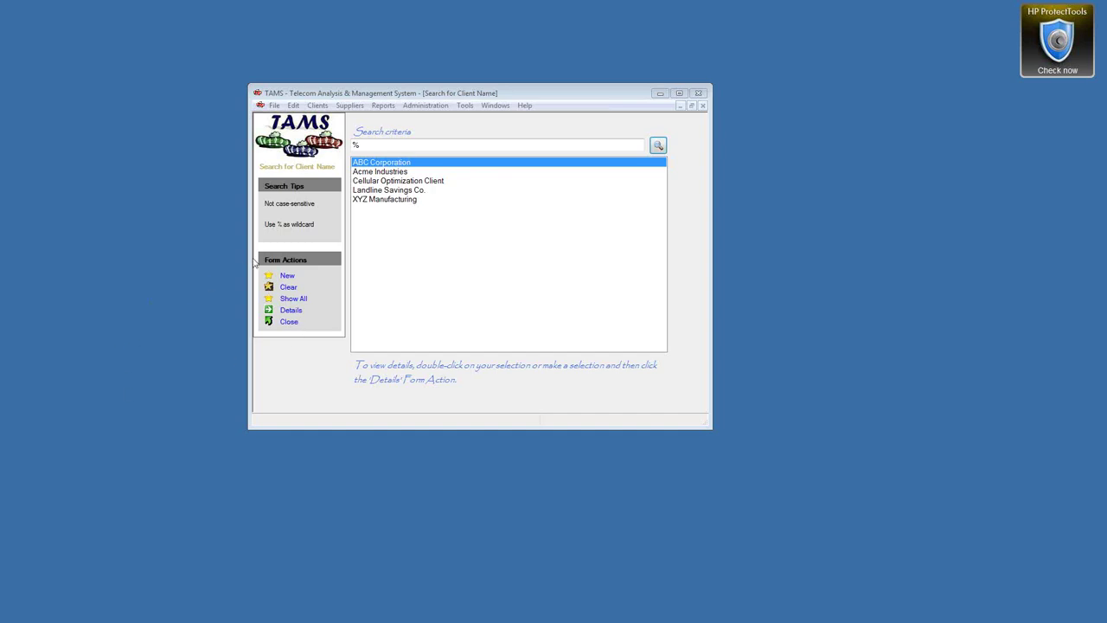
# From the Search for Client Name window, start a blank new client record
pyautogui.click(514, 101)
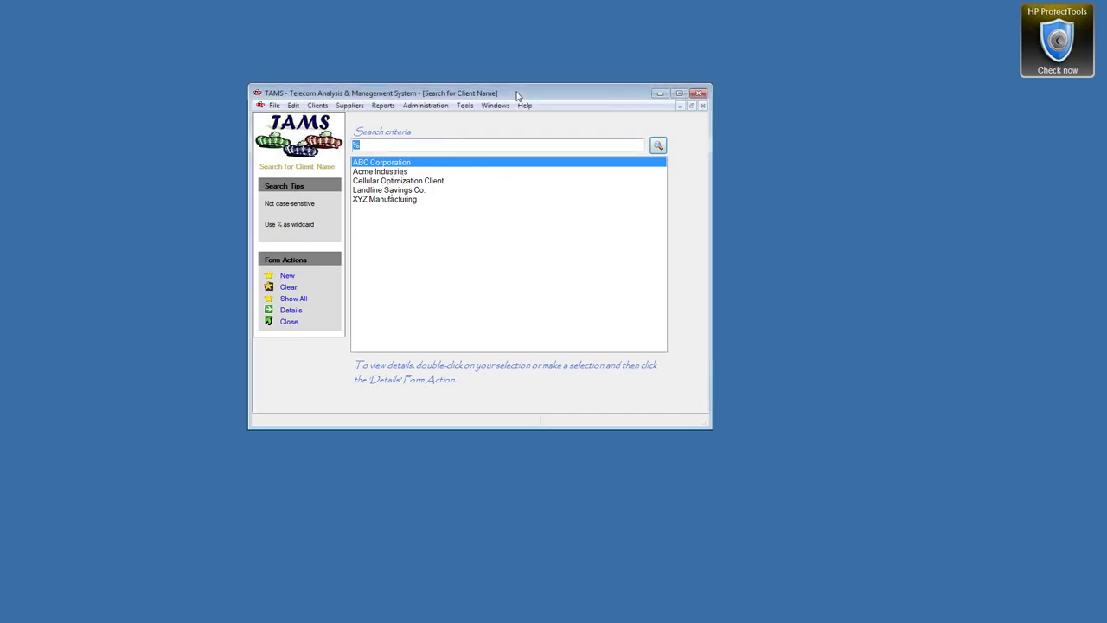
pyautogui.click(287, 276)
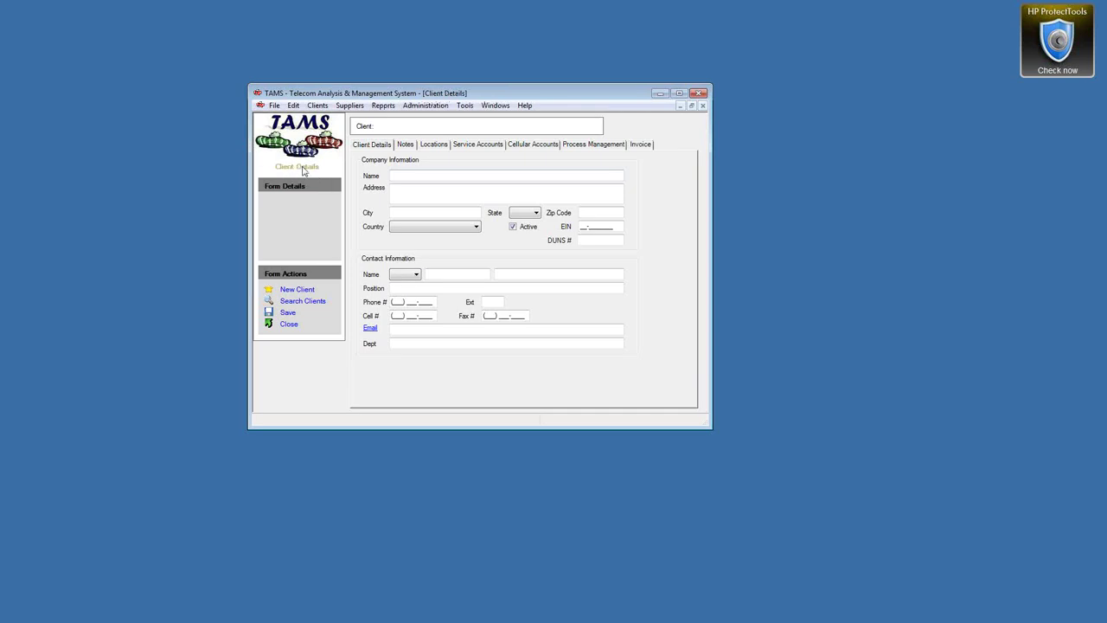
# Enter 'New Cellular Client' as the client name, leave address and contact fields blank, and save
pyautogui.click(415, 175)
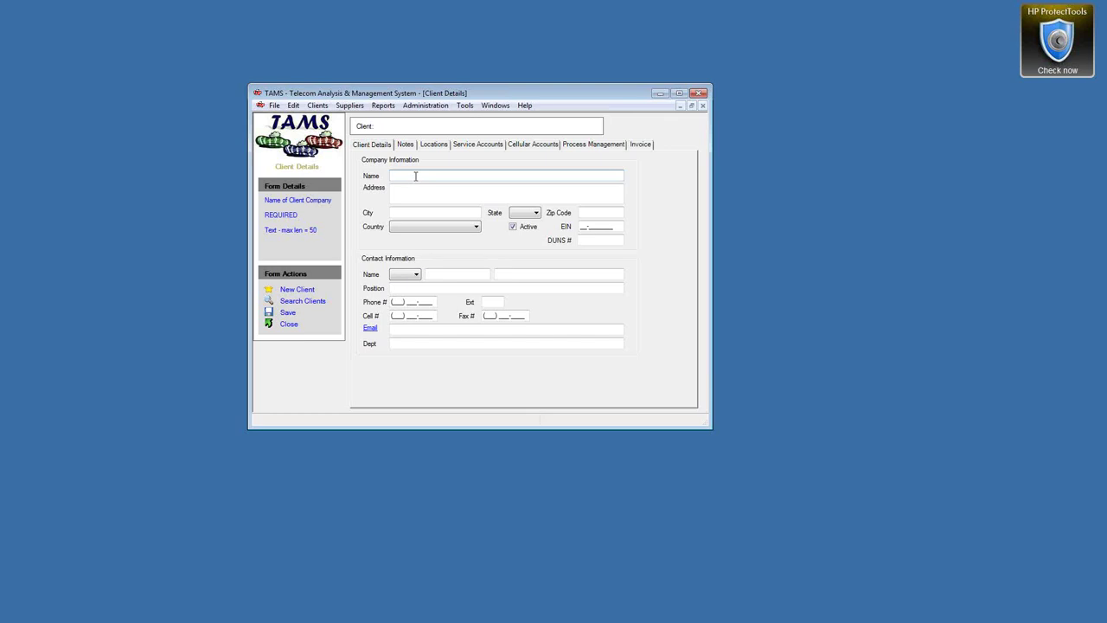
pyautogui.write('New')
pyautogui.write(' Cli')
pyautogui.write('lular Cl')
pyautogui.write('ient')
pyautogui.click(416, 199)
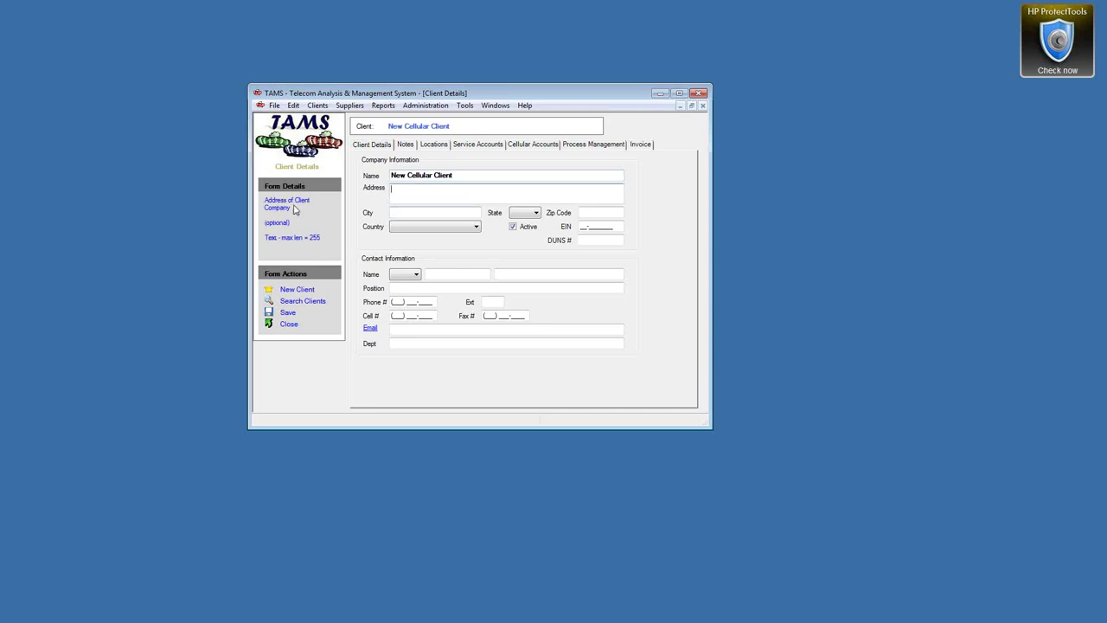
pyautogui.click(395, 212)
pyautogui.click(420, 288)
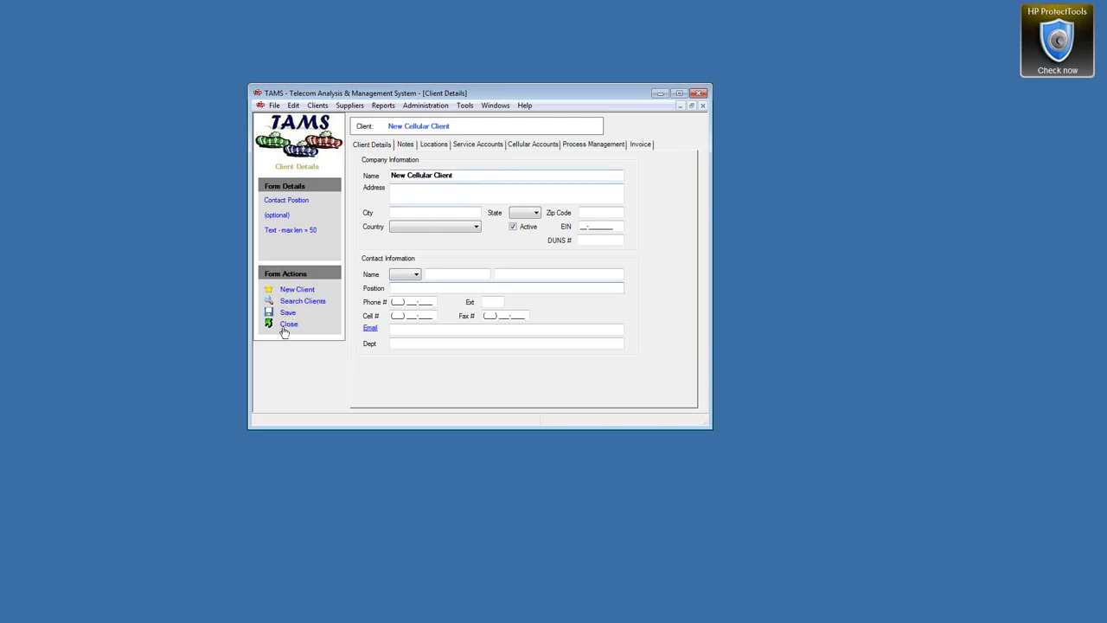
pyautogui.click(288, 313)
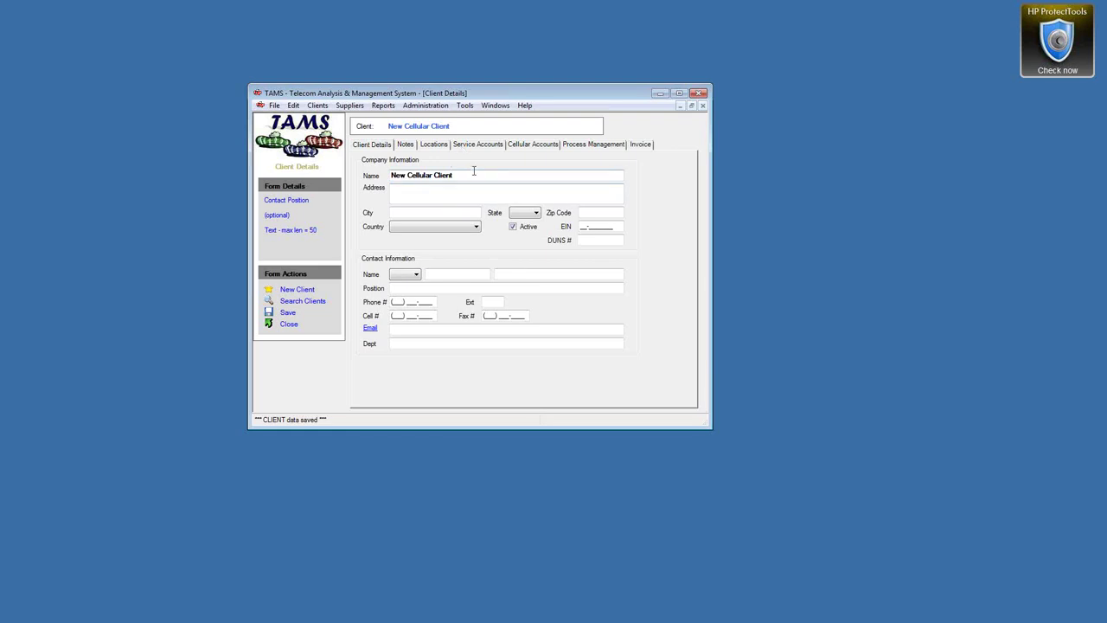
pyautogui.click(450, 227)
pyautogui.click(506, 177)
# Open TAMS Help from the Help menu to reach the Client Management topic
pyautogui.click(525, 107)
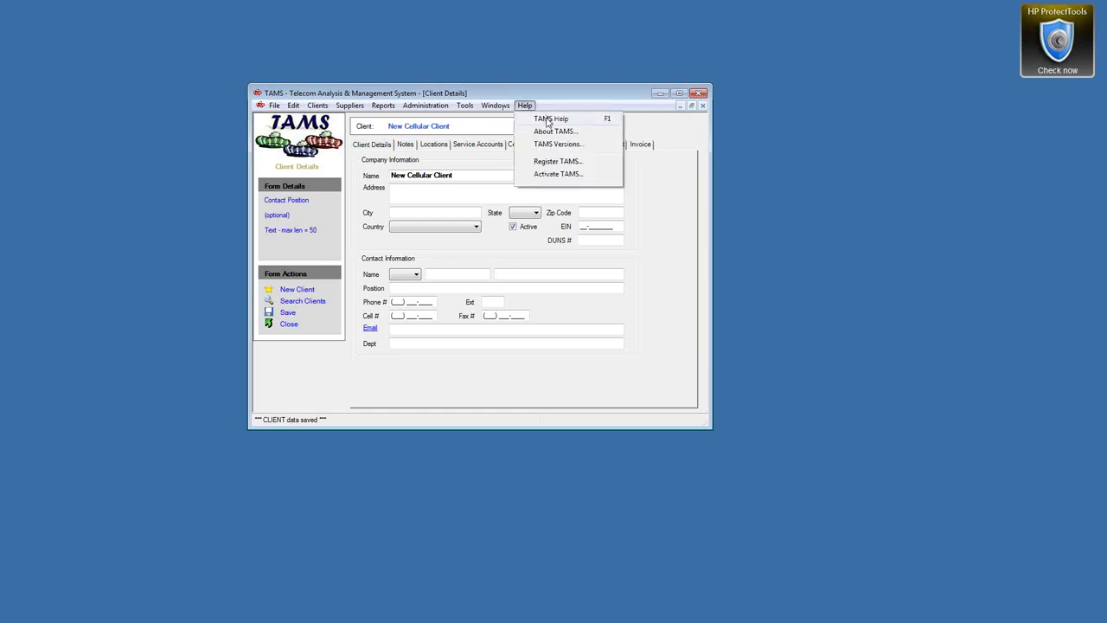
pyautogui.click(548, 121)
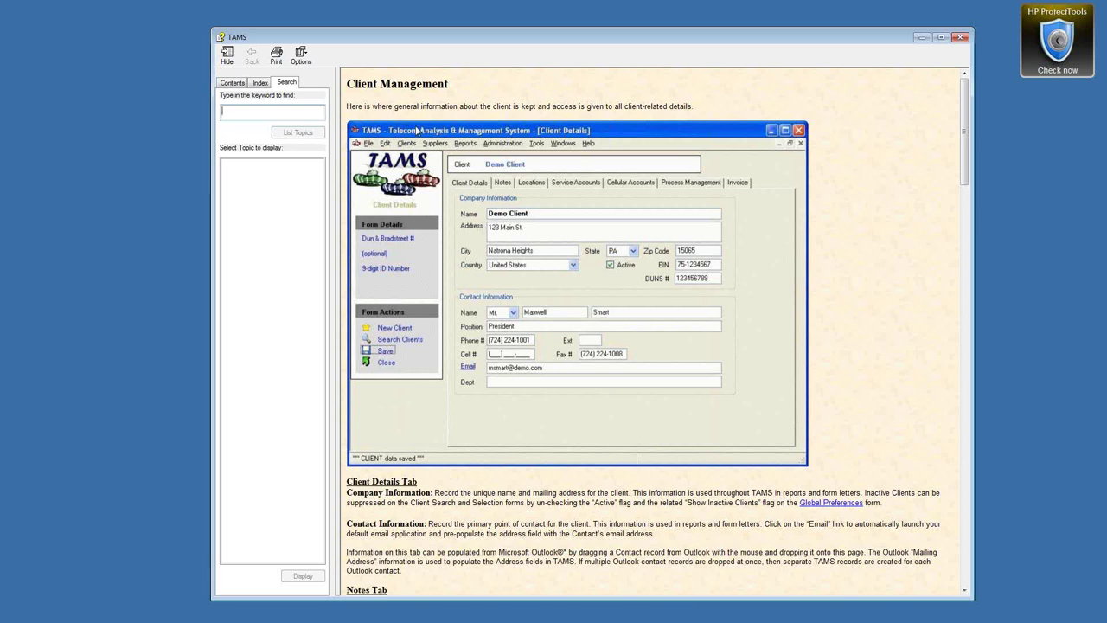
# In the help contents, expand Getting Started and open the Overview of TAMS topic
pyautogui.click(232, 83)
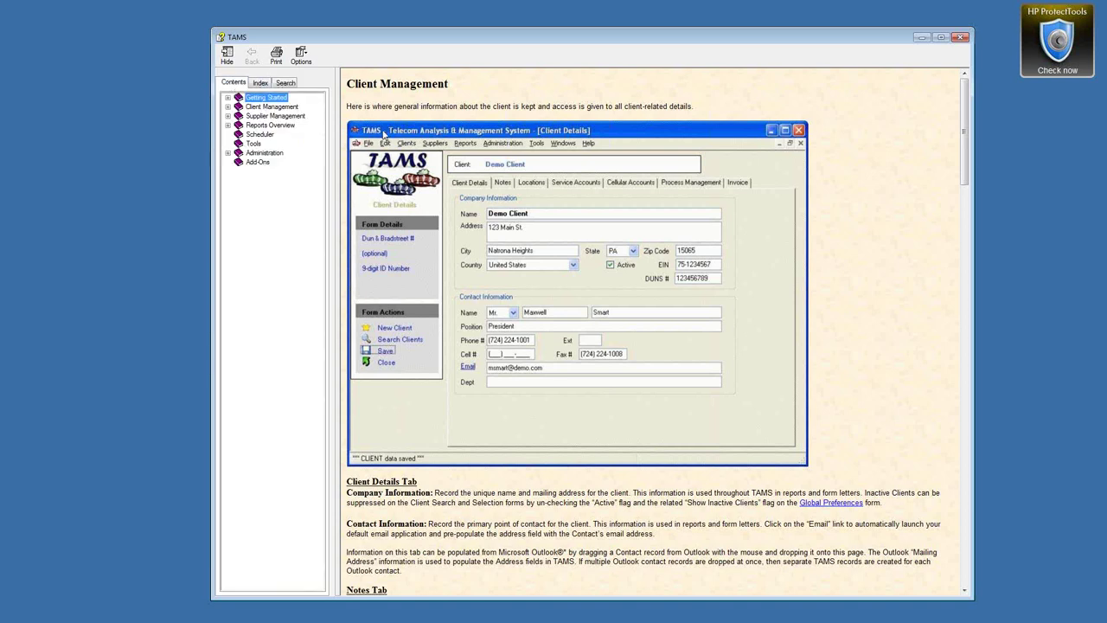
pyautogui.click(227, 97)
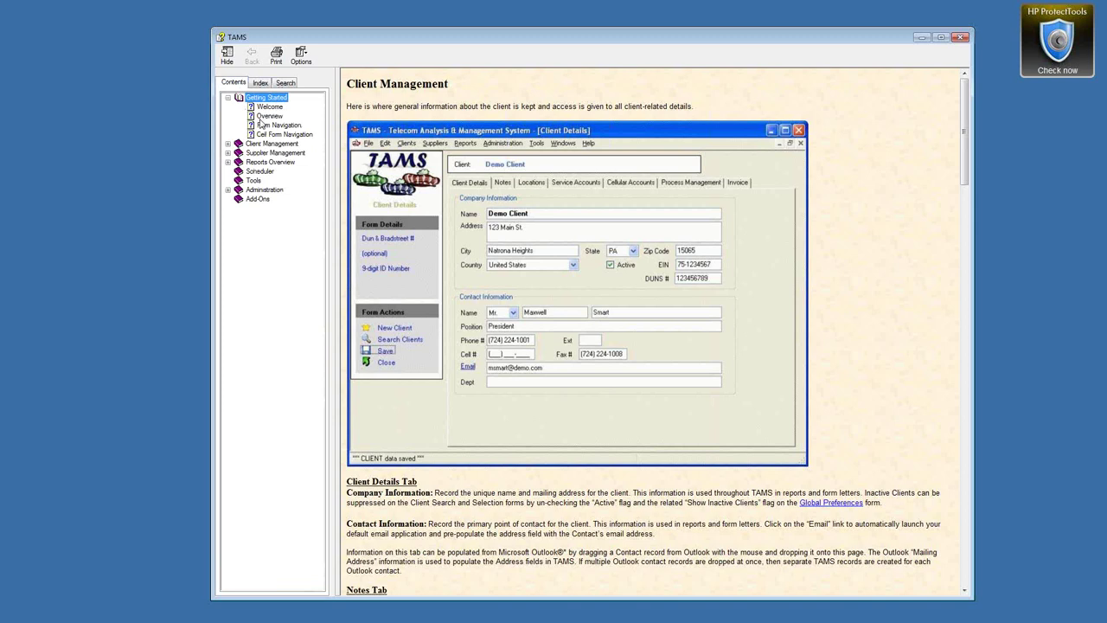
pyautogui.click(259, 117)
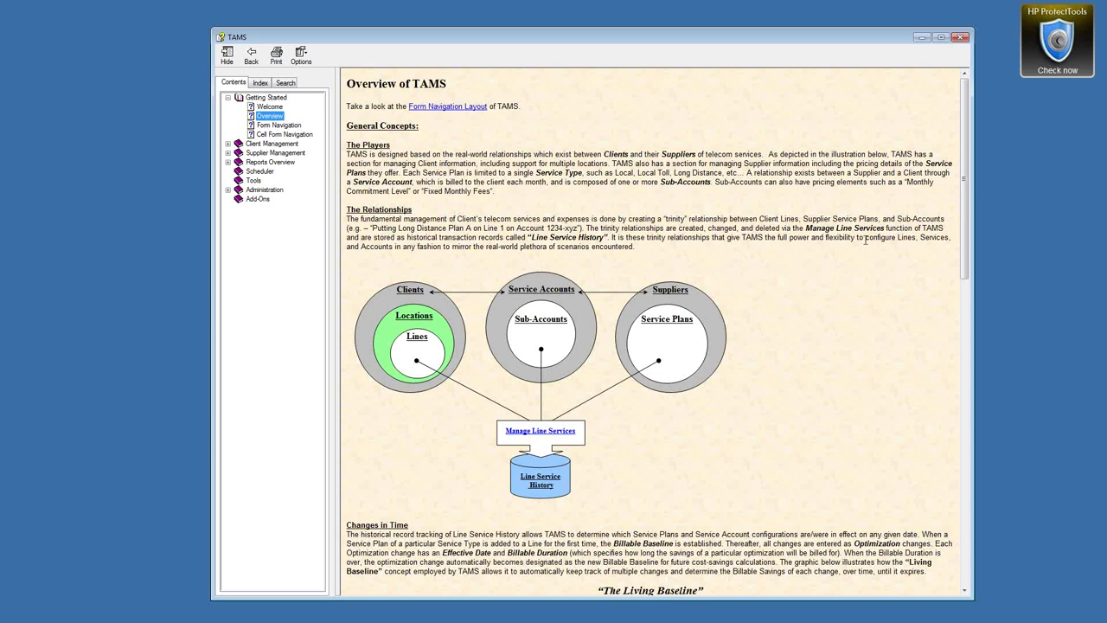
pyautogui.click(967, 190)
pyautogui.moveTo(967, 190); pyautogui.dragTo(967, 201)
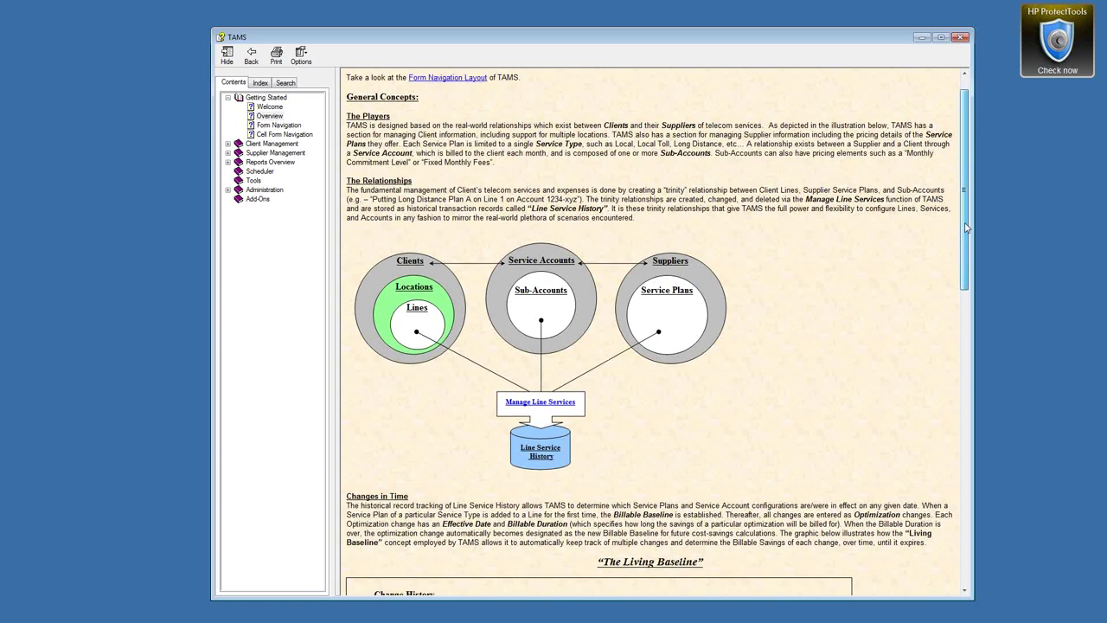
pyautogui.moveTo(966, 226); pyautogui.dragTo(967, 253)
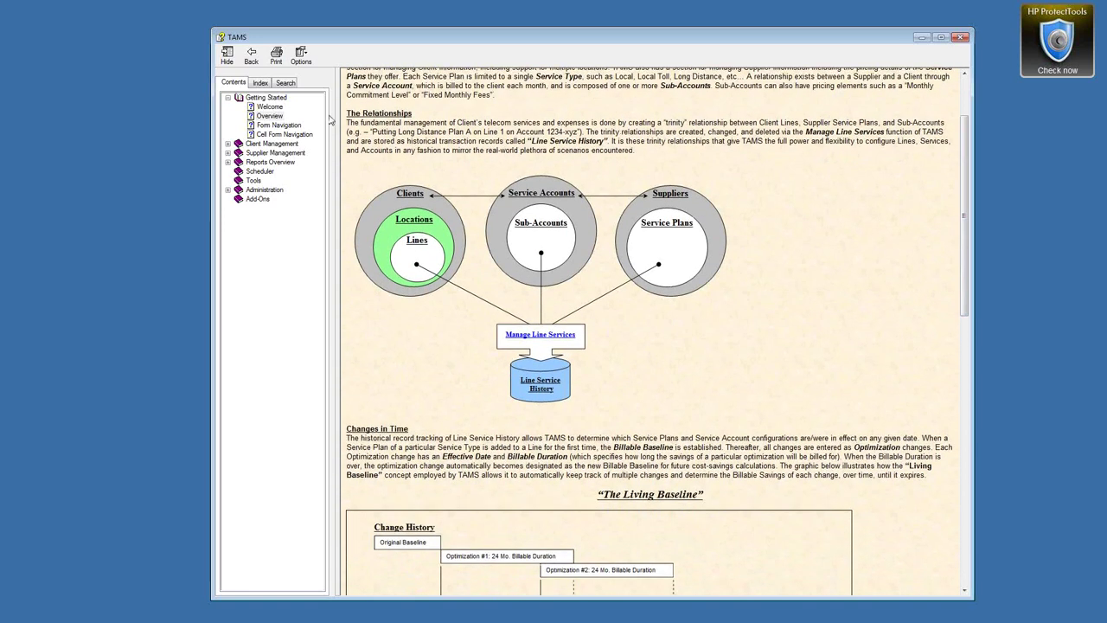
pyautogui.moveTo(347, 114); pyautogui.dragTo(454, 131)
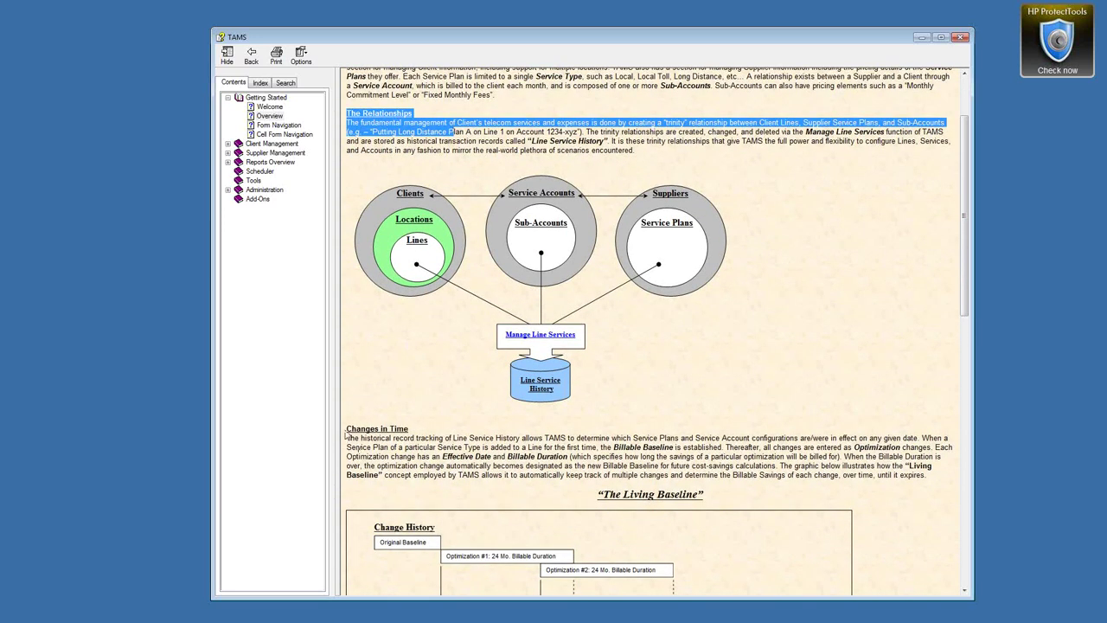
pyautogui.moveTo(346, 429); pyautogui.dragTo(371, 433)
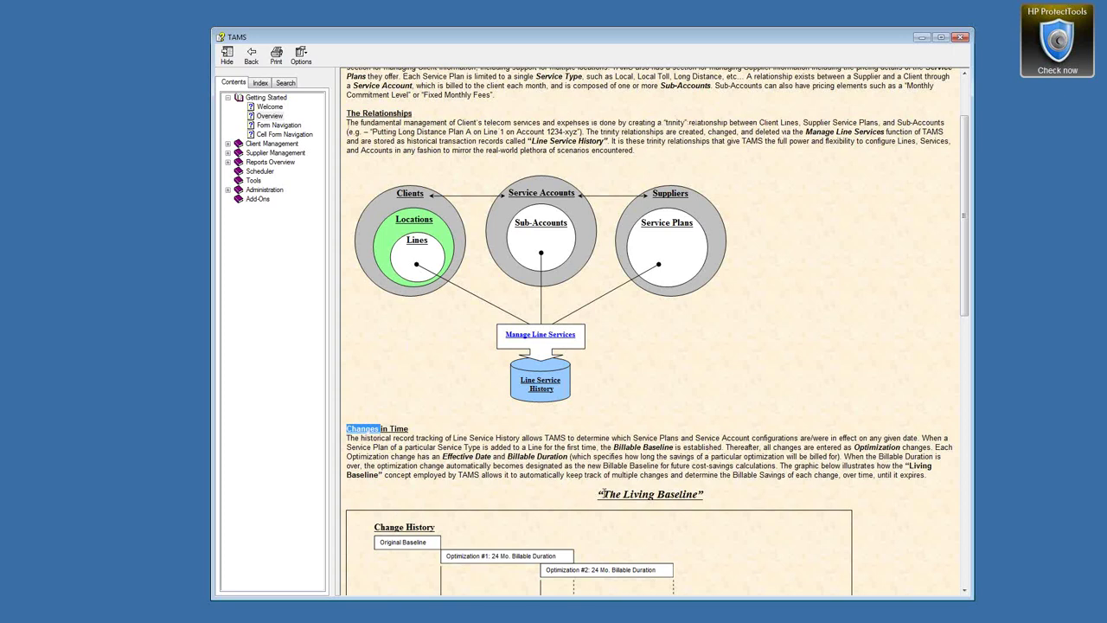
pyautogui.moveTo(603, 494); pyautogui.dragTo(697, 495)
pyautogui.scroll(-3, 779, 415)
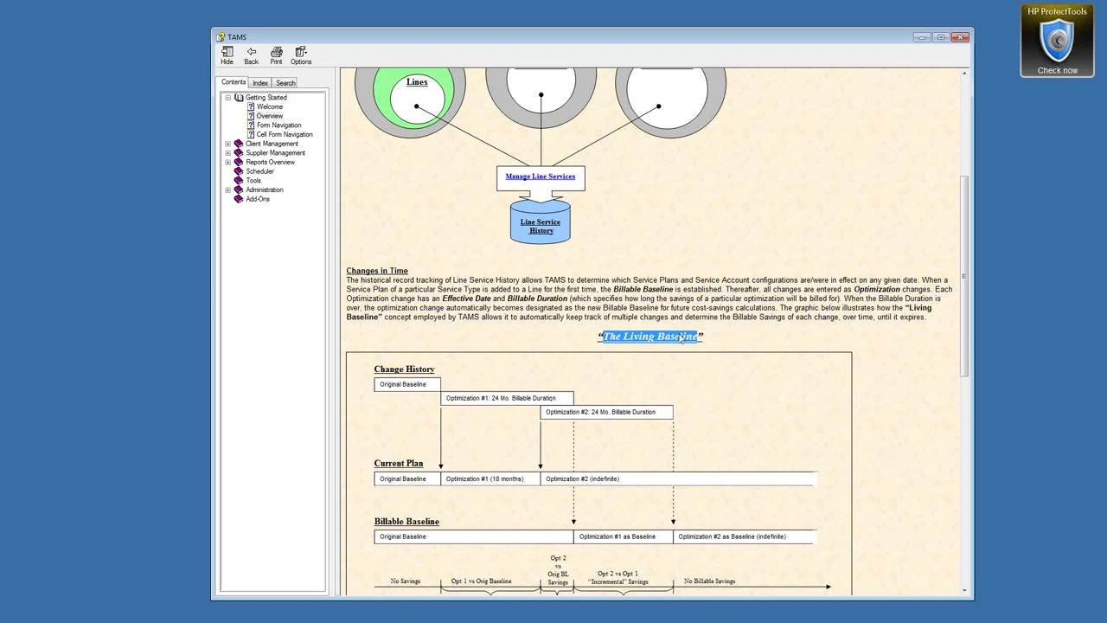
pyautogui.scroll(5, 556, 314)
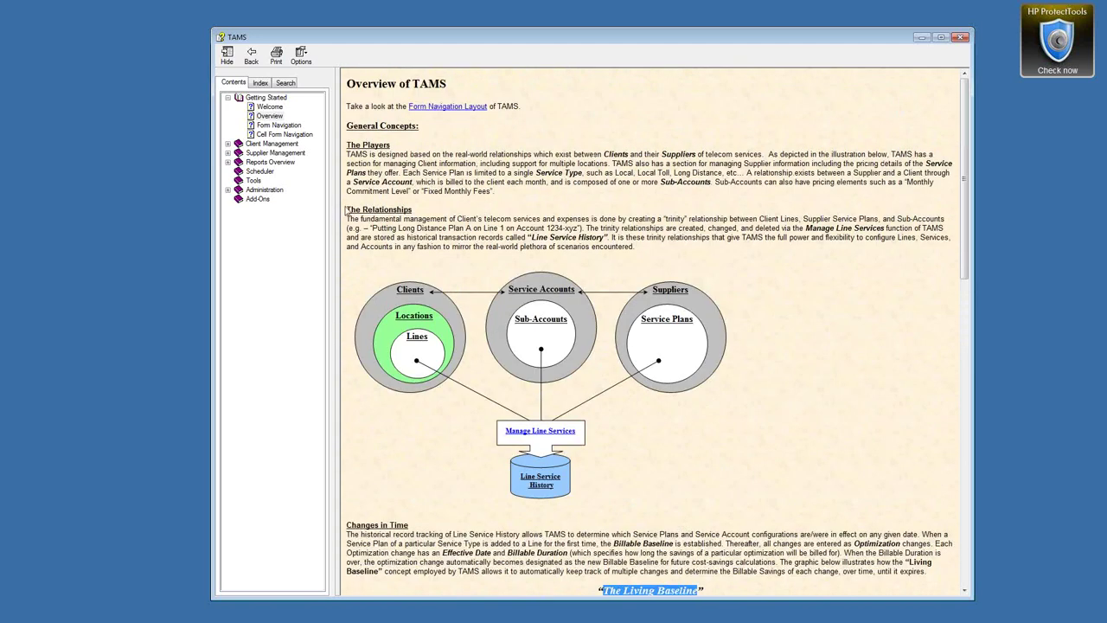
pyautogui.click(378, 207)
pyautogui.scroll(-3, 430, 260)
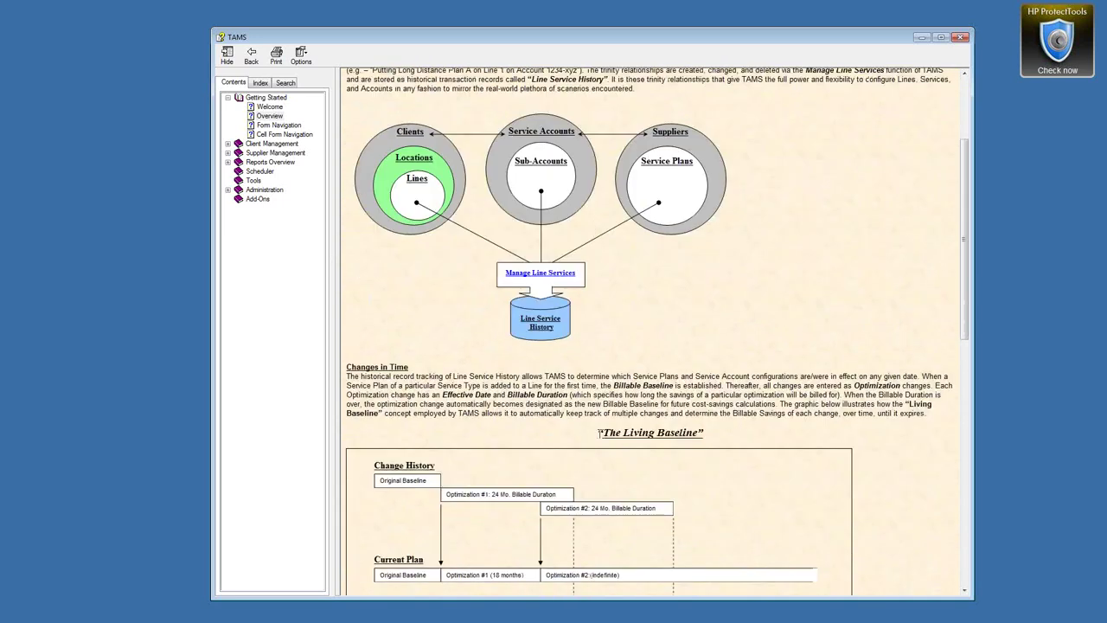
pyautogui.moveTo(597, 432); pyautogui.dragTo(697, 433)
pyautogui.scroll(3, 673, 432)
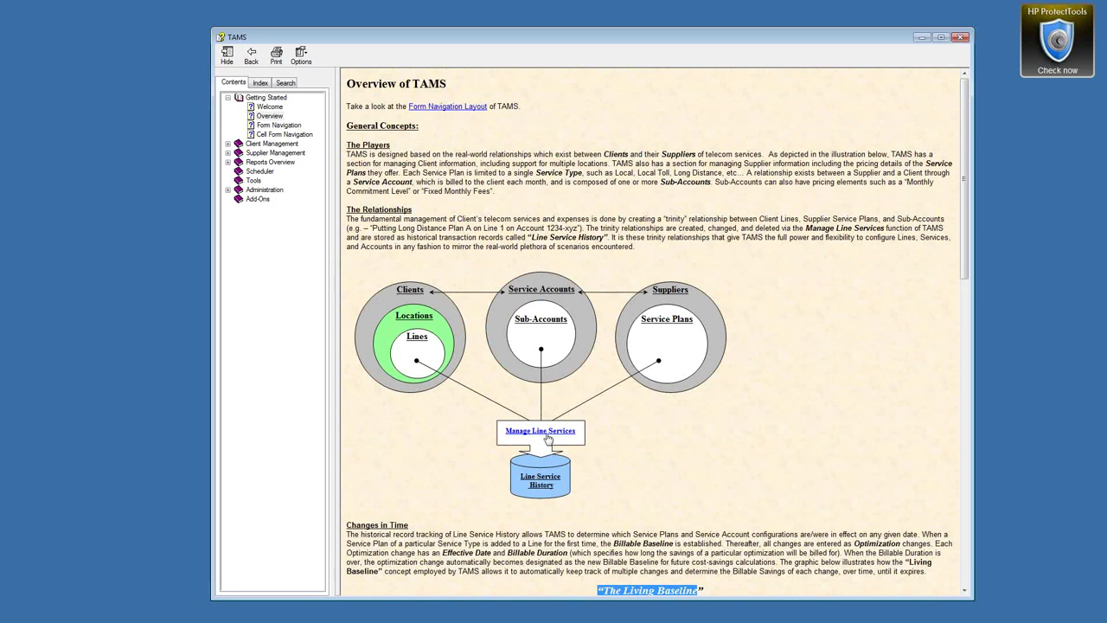
pyautogui.doubleClick(410, 290)
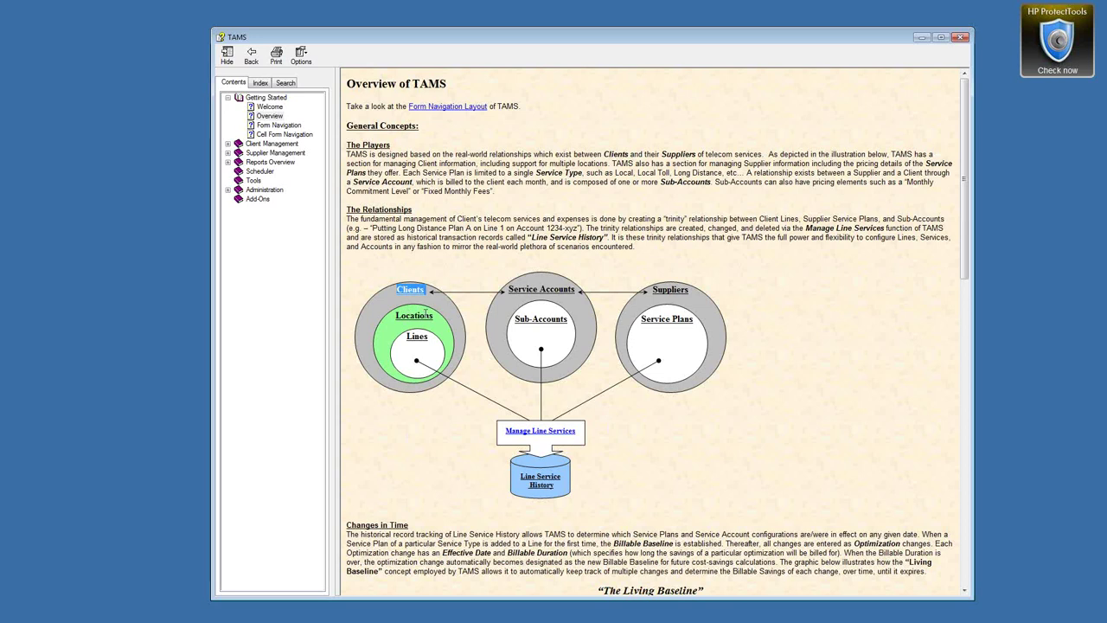
pyautogui.doubleClick(422, 315)
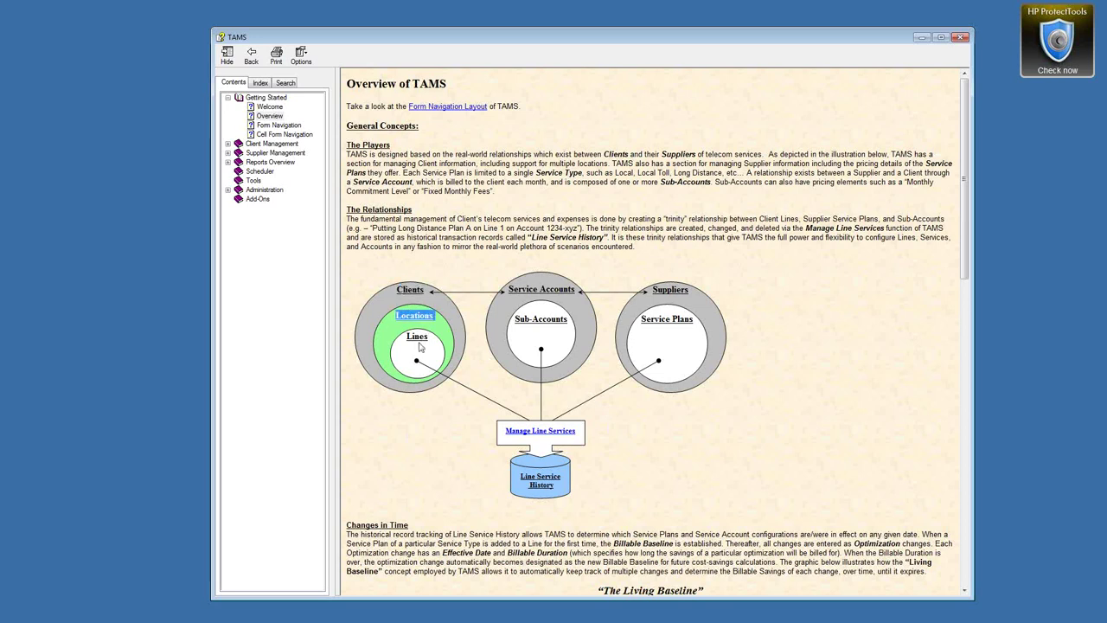
pyautogui.doubleClick(419, 338)
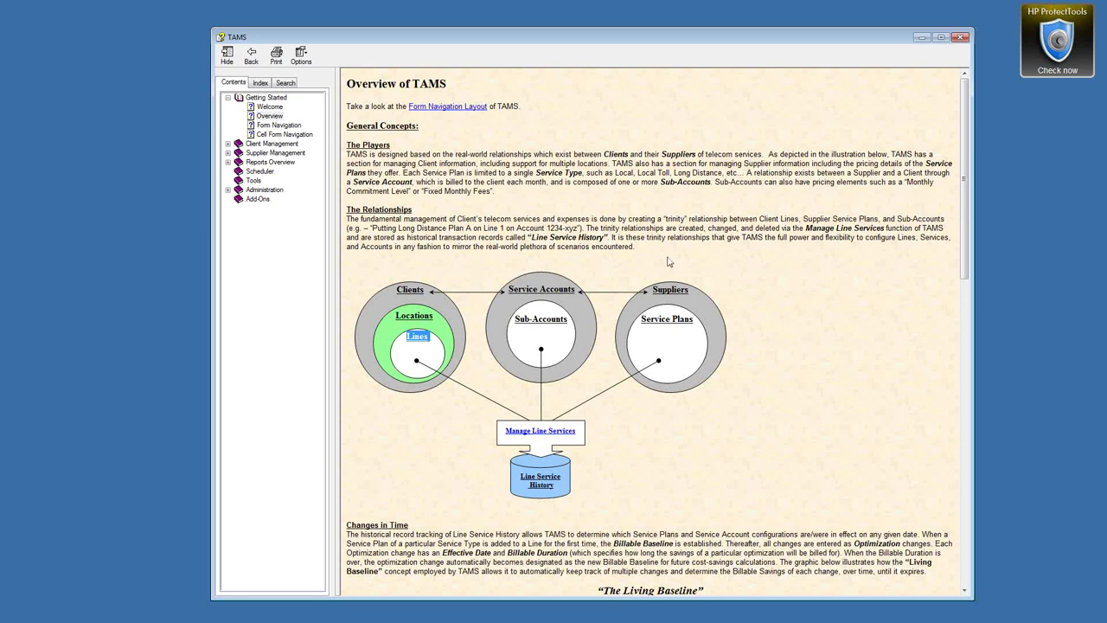
pyautogui.click(410, 289)
pyautogui.doubleClick(414, 317)
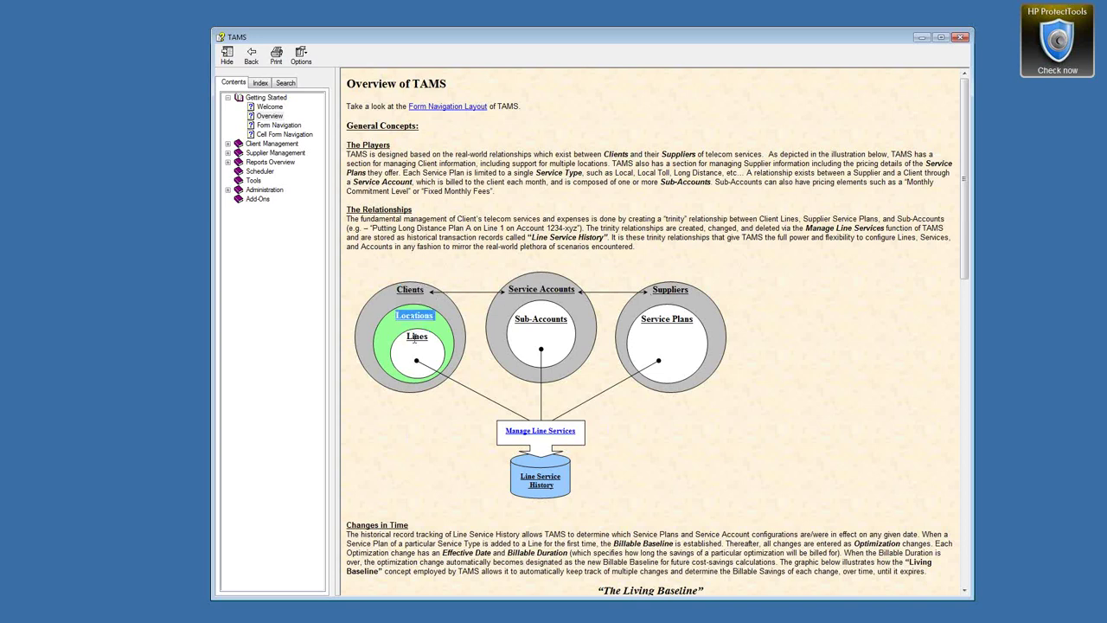
pyautogui.doubleClick(412, 290)
pyautogui.doubleClick(409, 317)
pyautogui.doubleClick(417, 337)
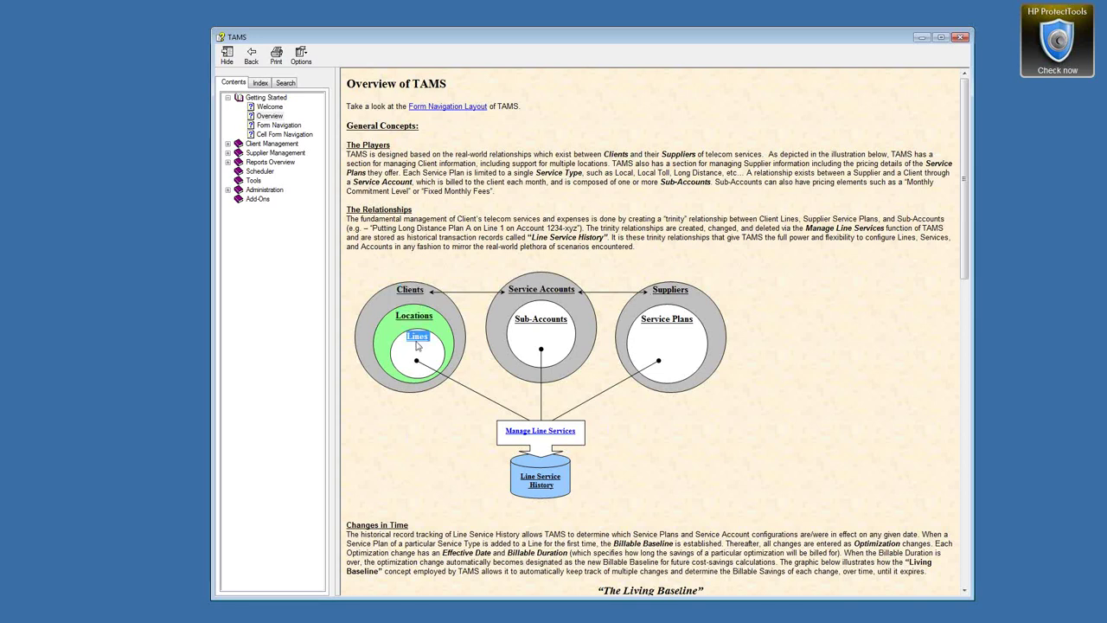
pyautogui.doubleClick(668, 291)
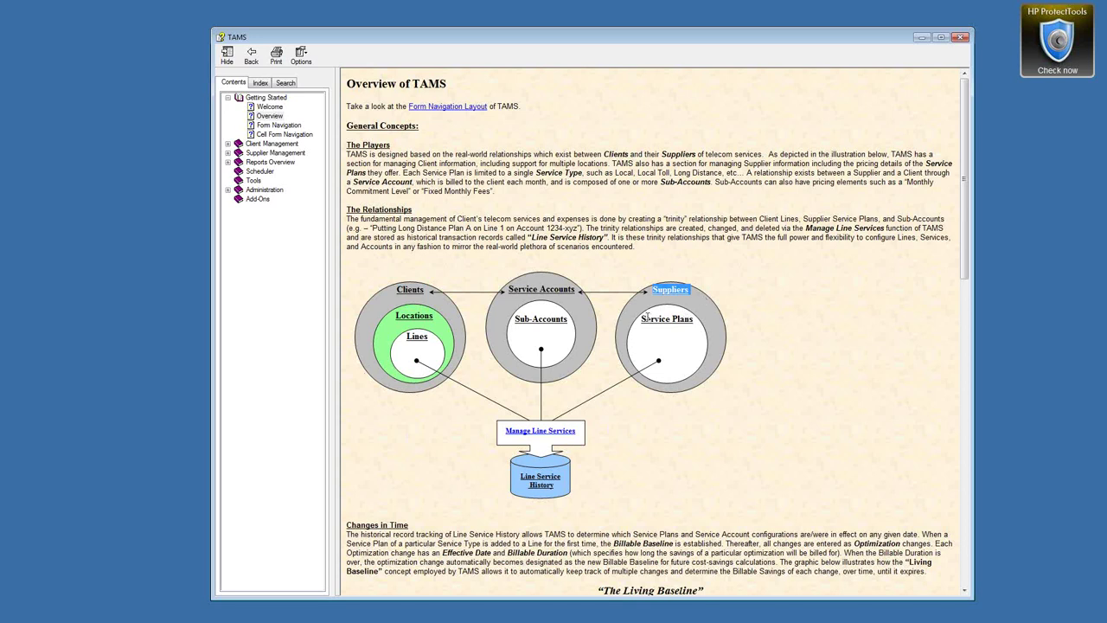
# Highlight the Service Plans, Service Accounts and Sub-Accounts labels in the Overview diagram
pyautogui.moveTo(642, 319); pyautogui.dragTo(675, 321)
pyautogui.click(708, 317)
pyautogui.moveTo(508, 289); pyautogui.dragTo(576, 289)
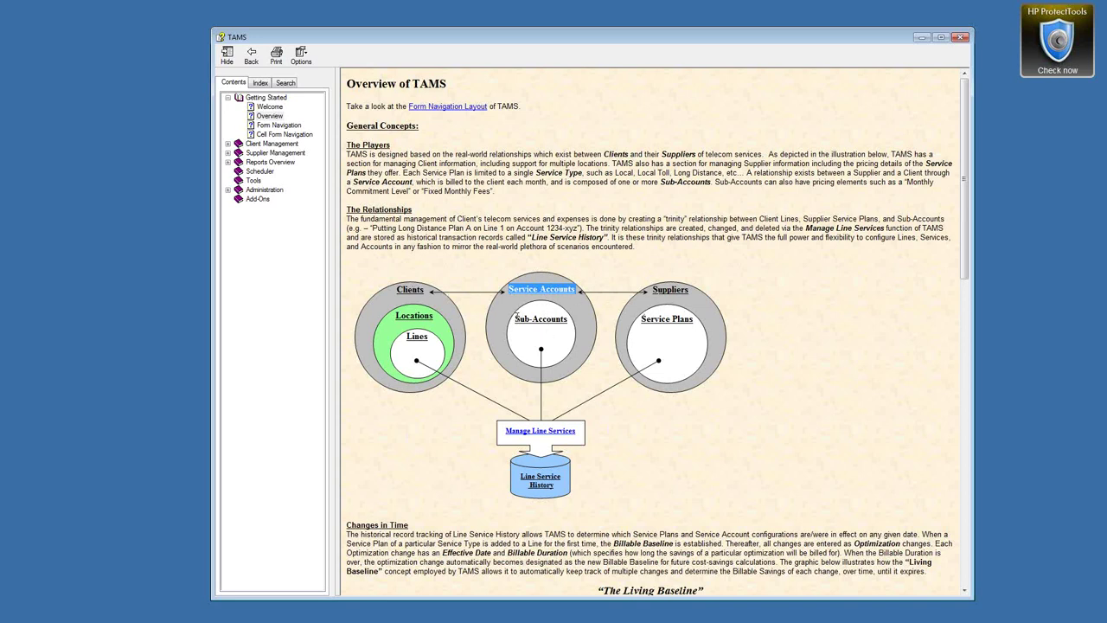
pyautogui.click(516, 319)
pyautogui.moveTo(516, 319); pyautogui.dragTo(568, 320)
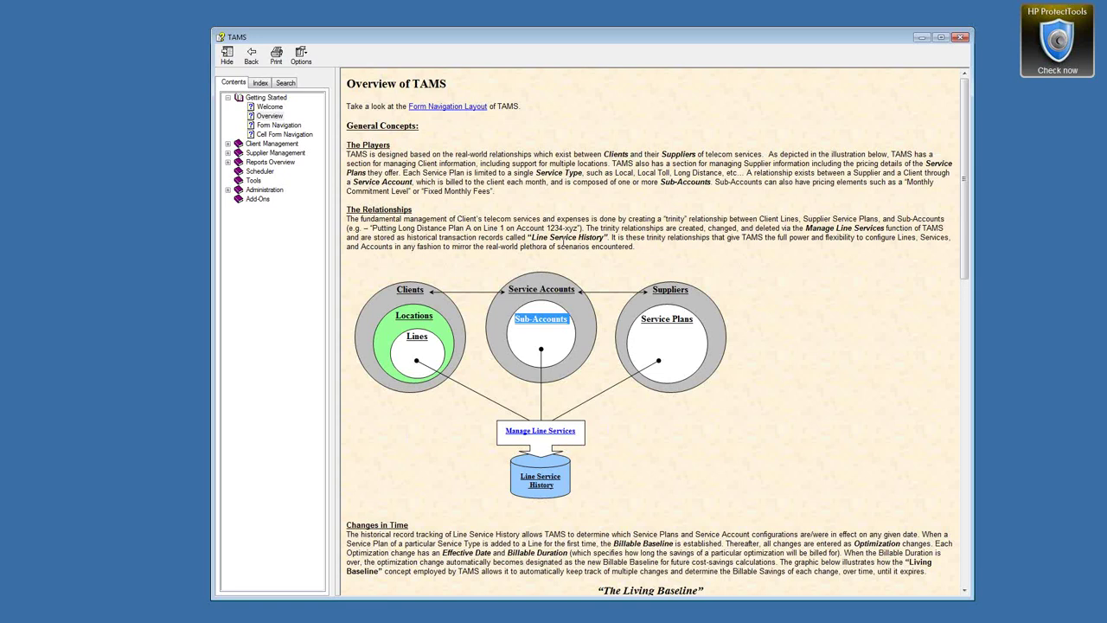
pyautogui.click(862, 291)
# Point out Manage Line Services further down the diagram, then close the help window
pyautogui.scroll(-3, 819, 384)
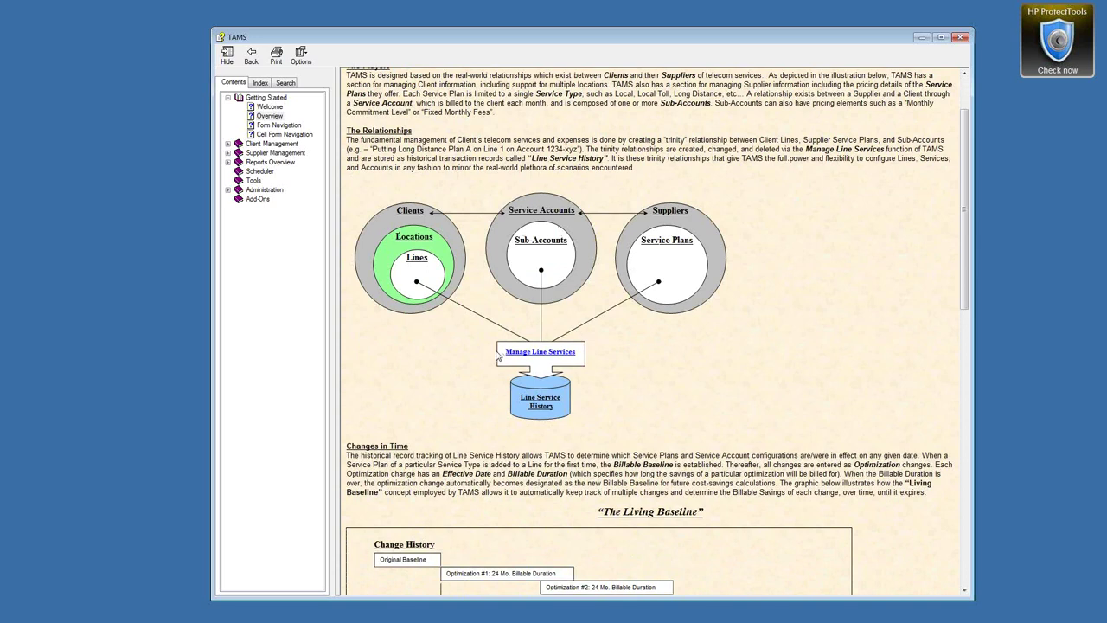
pyautogui.moveTo(507, 357); pyautogui.dragTo(623, 358)
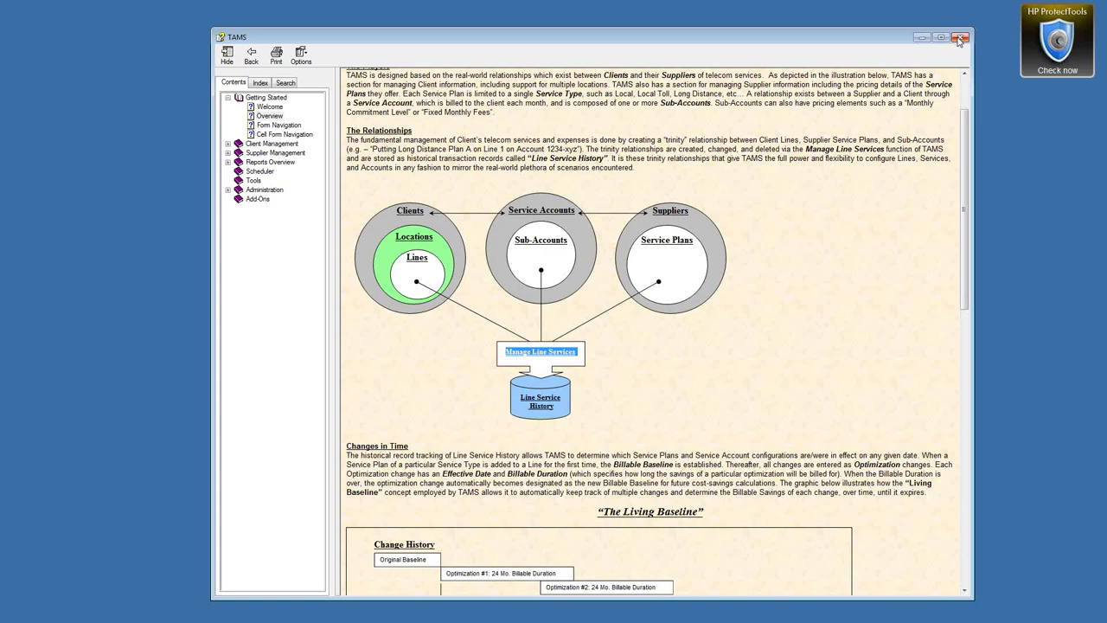
pyautogui.click(958, 38)
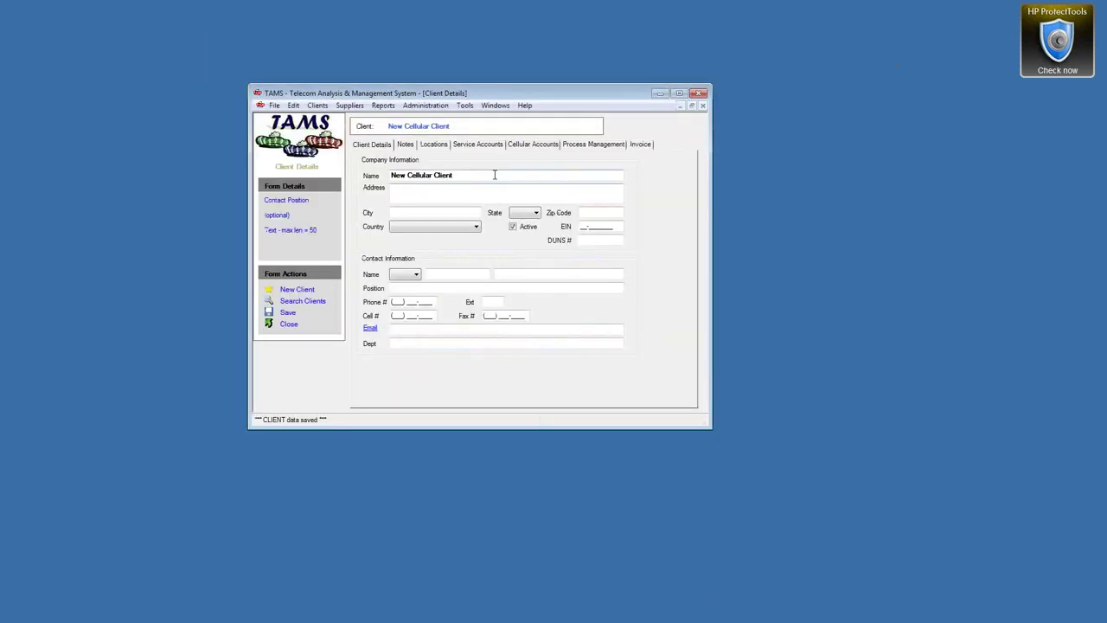
# View New Cellular Client Location from the Locations list, then close its details form
pyautogui.click(435, 144)
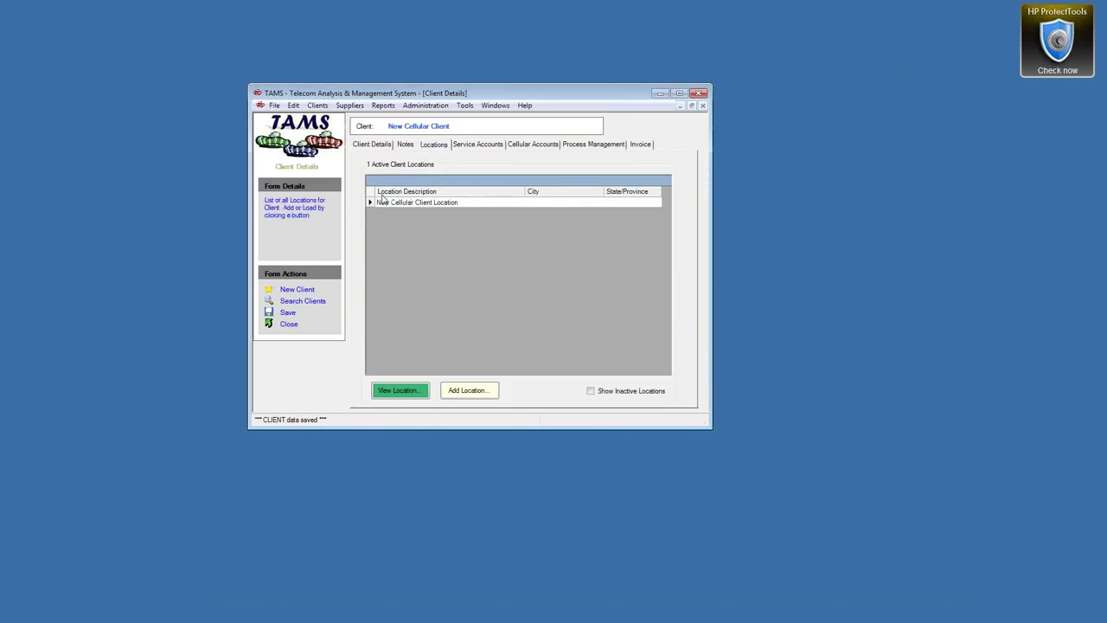
pyautogui.click(376, 146)
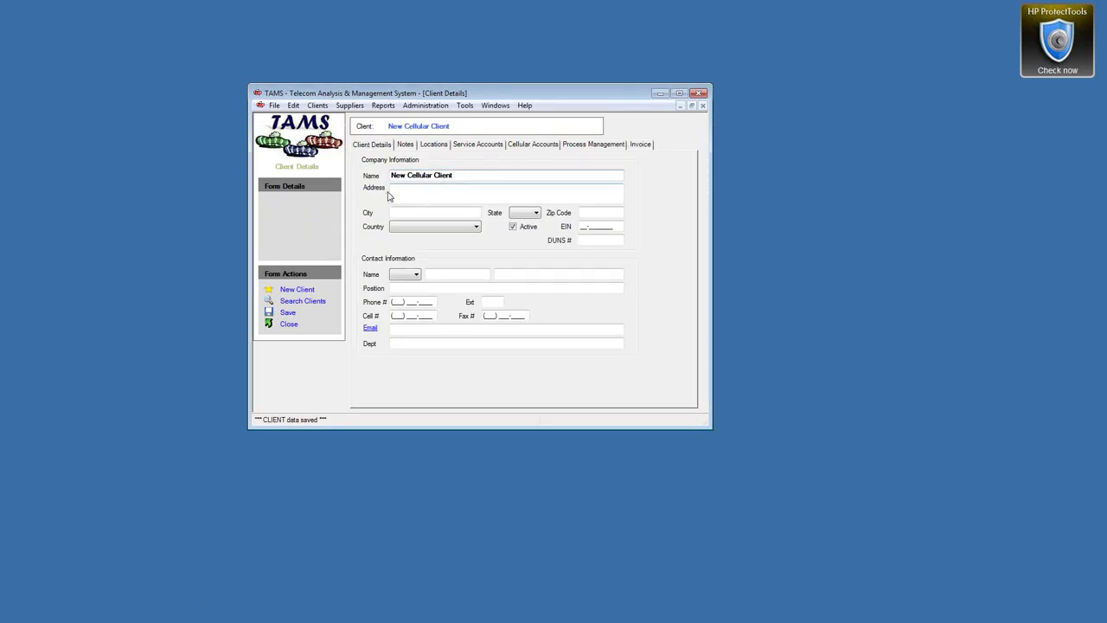
pyautogui.click(438, 147)
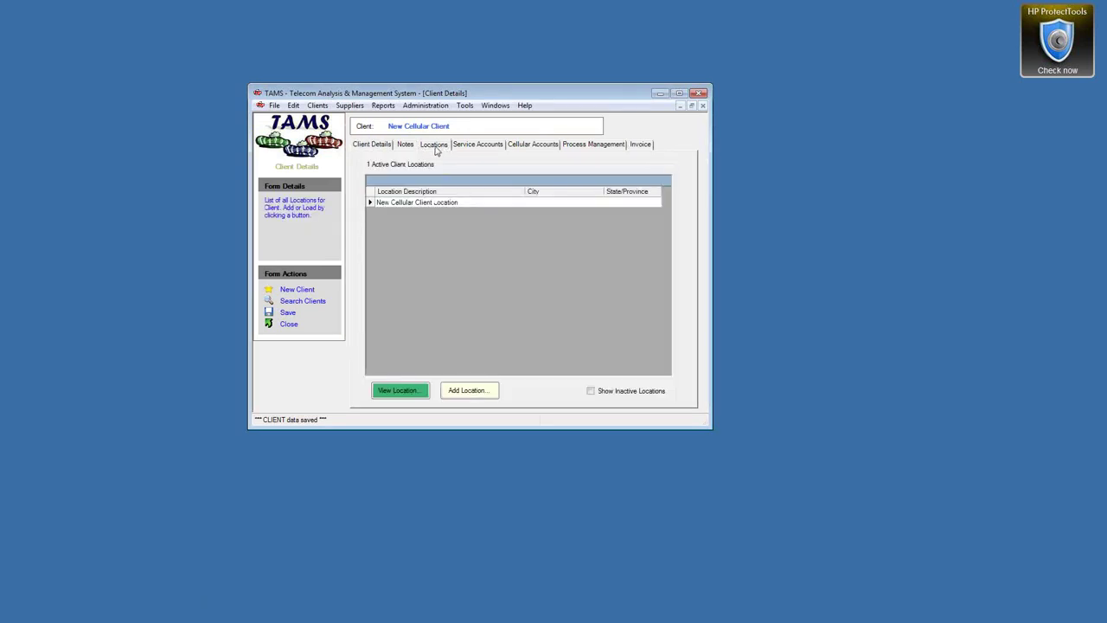
pyautogui.click(370, 203)
pyautogui.doubleClick(370, 203)
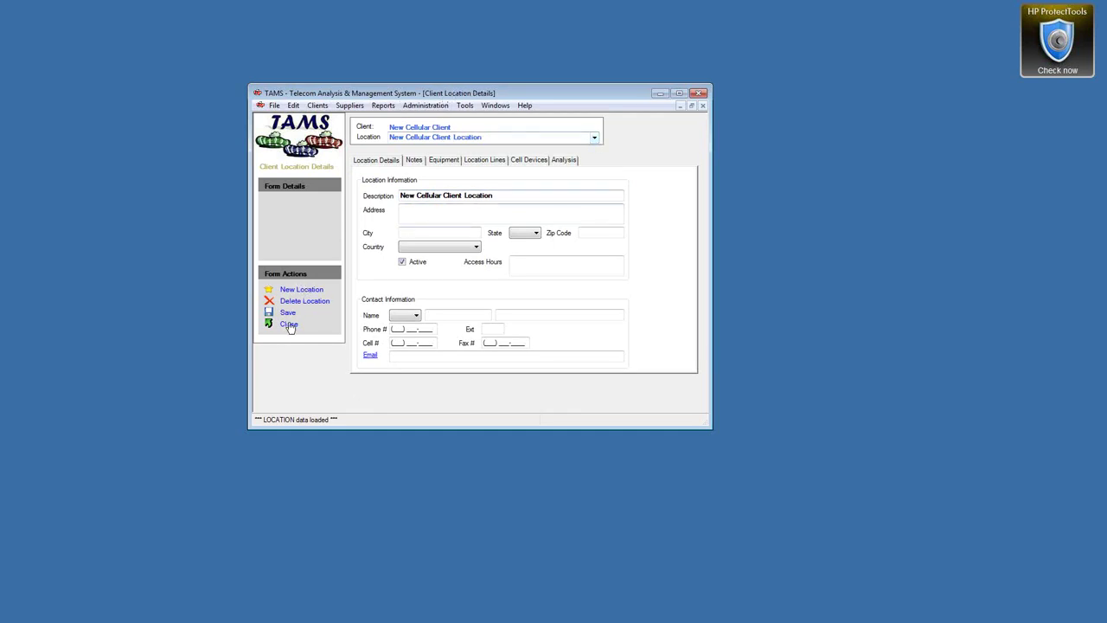
pyautogui.click(288, 324)
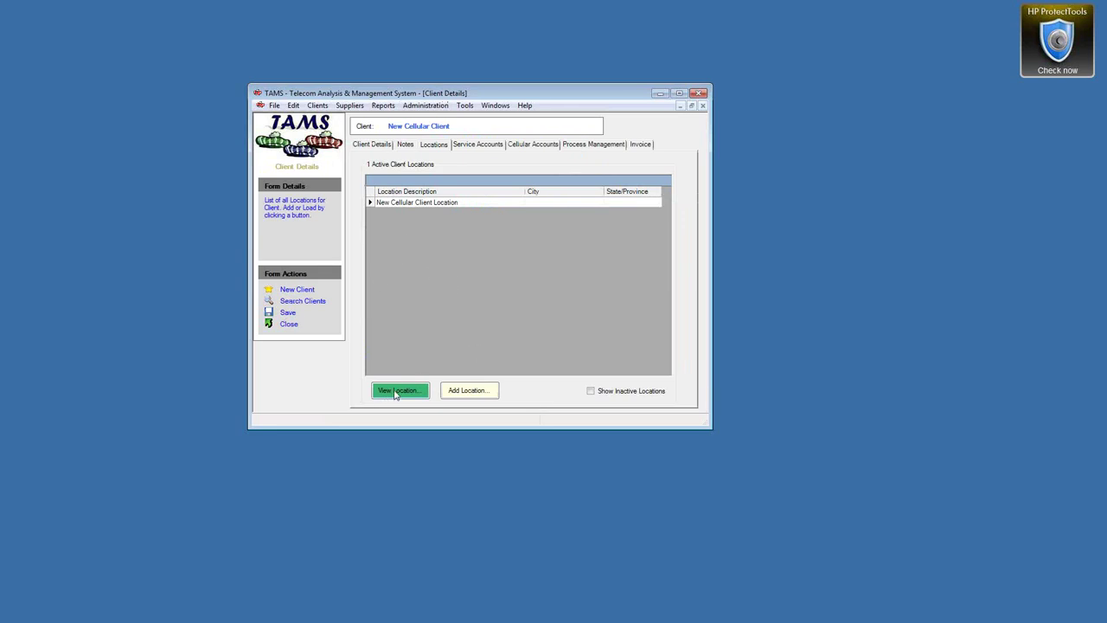
# Save a new 'VZW Cell Phones' location, then switch back to New Cellular Client Location
pyautogui.click(469, 391)
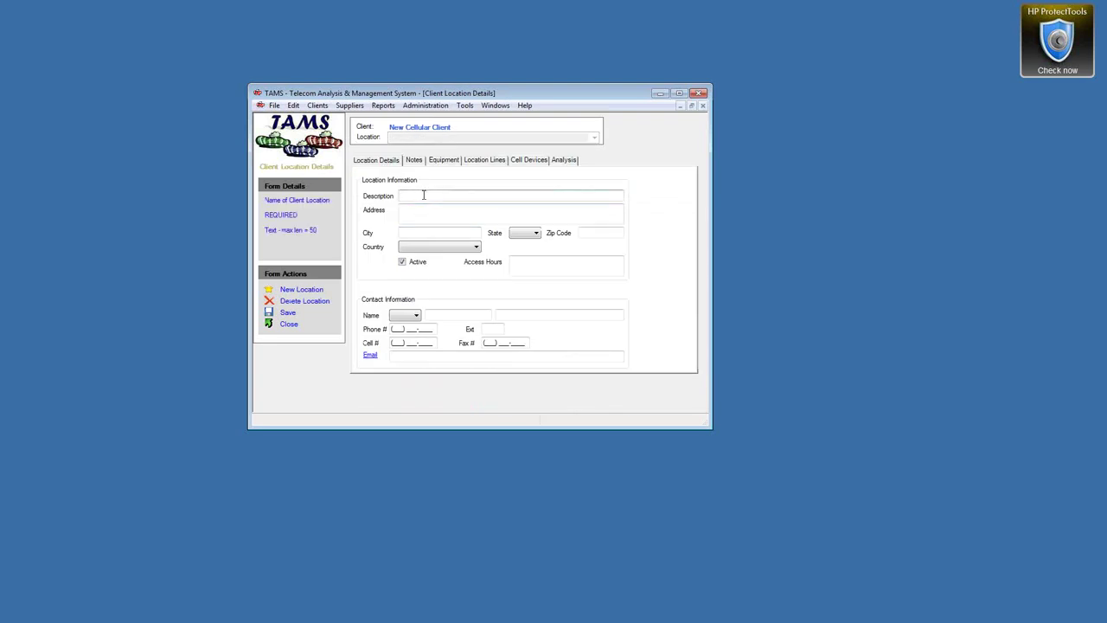
pyautogui.write('VZW Cell Phone')
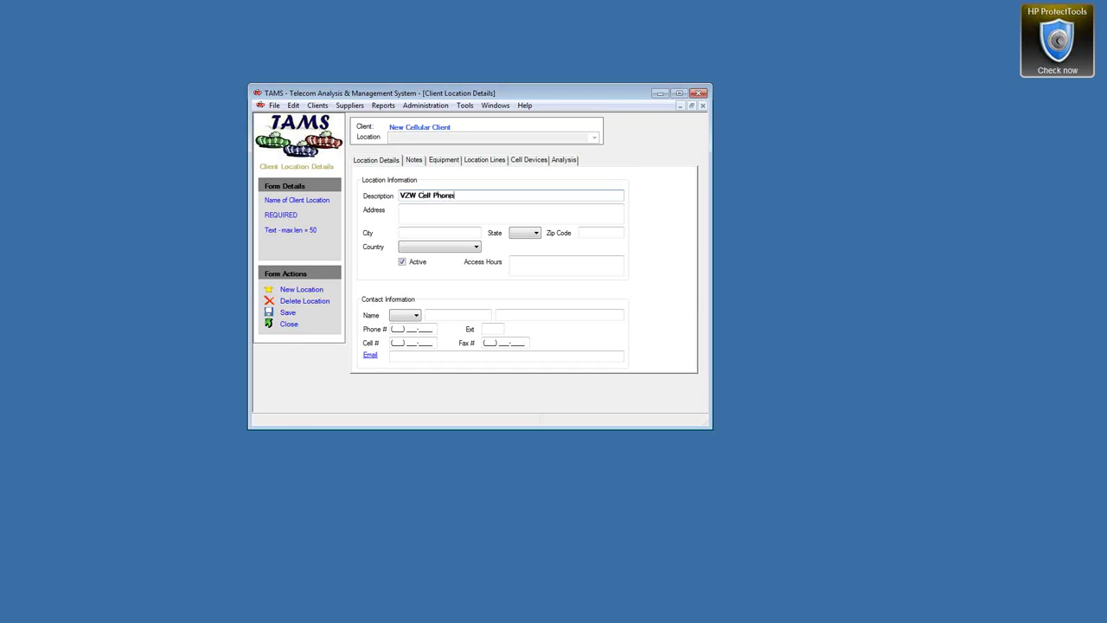
pyautogui.write('s')
pyautogui.click(295, 311)
pyautogui.click(594, 138)
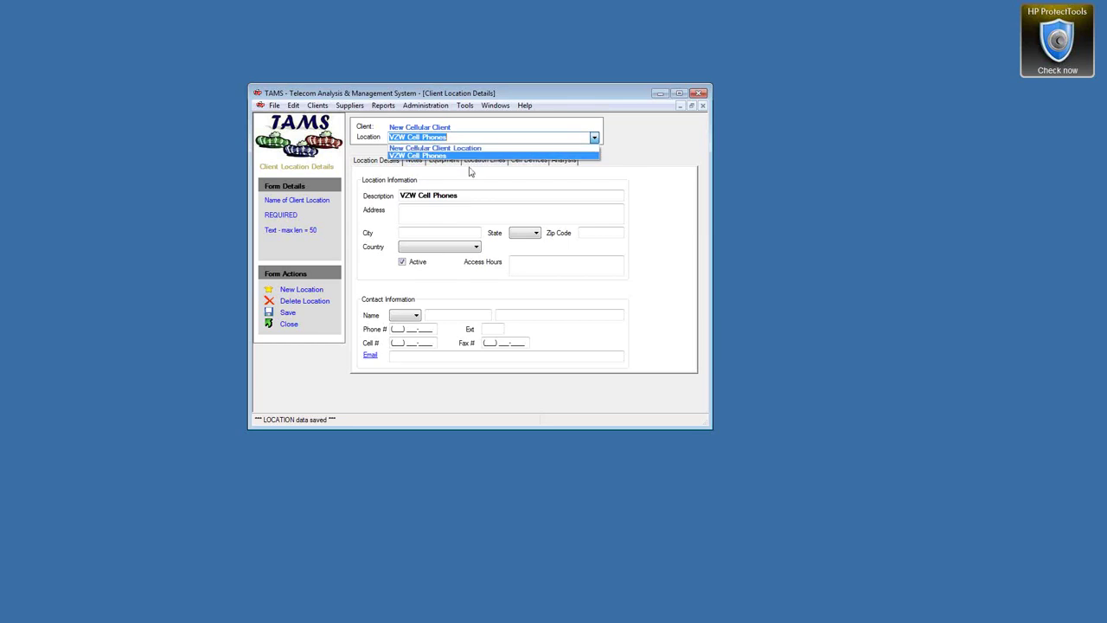
pyautogui.click(487, 148)
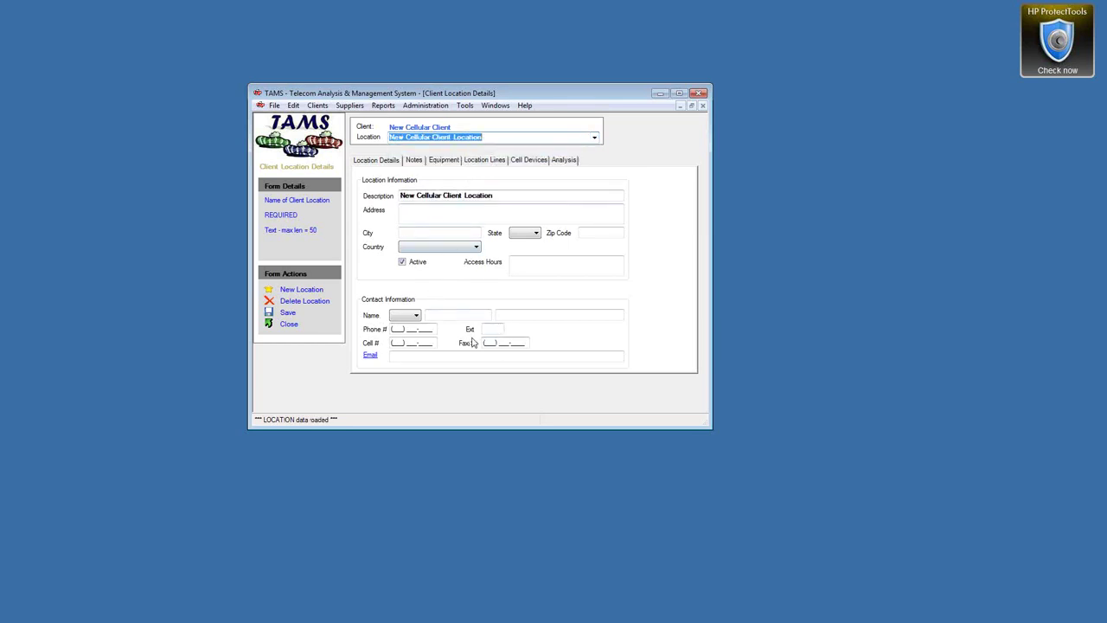
# Check the location's Equipment interconnect company field, then view its empty Cell Devices list
pyautogui.click(444, 161)
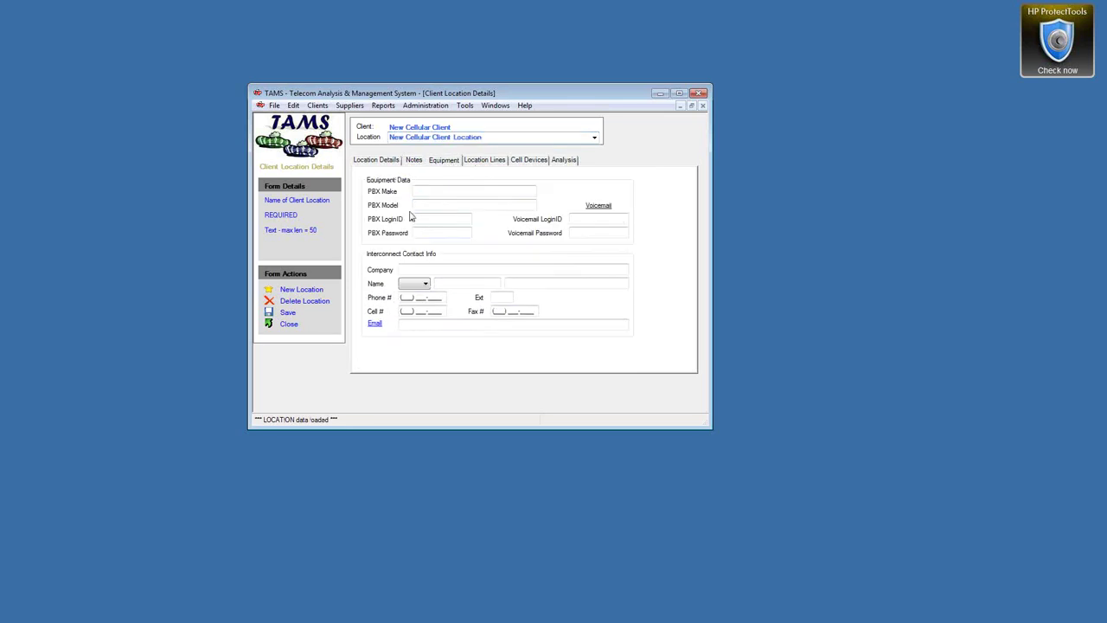
pyautogui.click(440, 270)
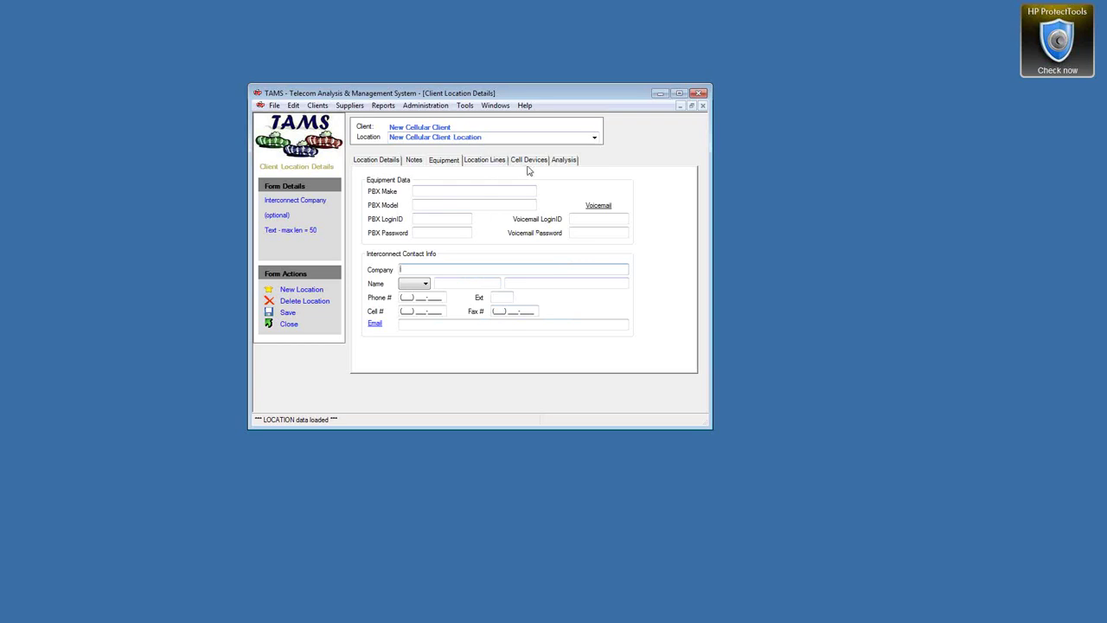
pyautogui.click(530, 162)
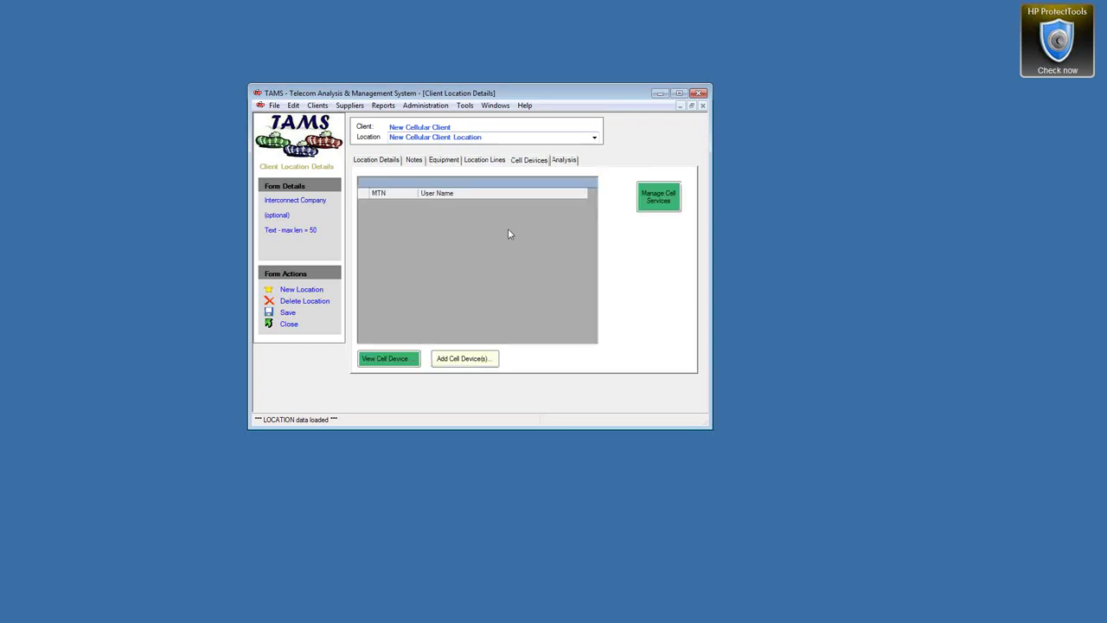
# Begin adding cell devices, stop manual add mode, and switch to importing device records
pyautogui.click(496, 163)
pyautogui.click(517, 165)
pyautogui.click(490, 359)
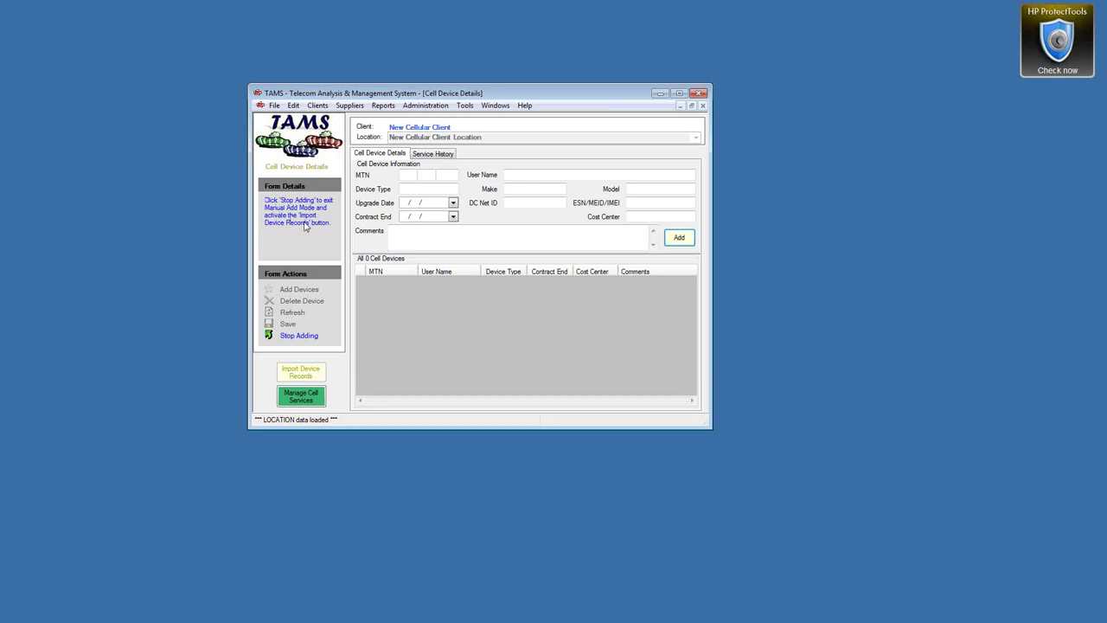
pyautogui.click(307, 336)
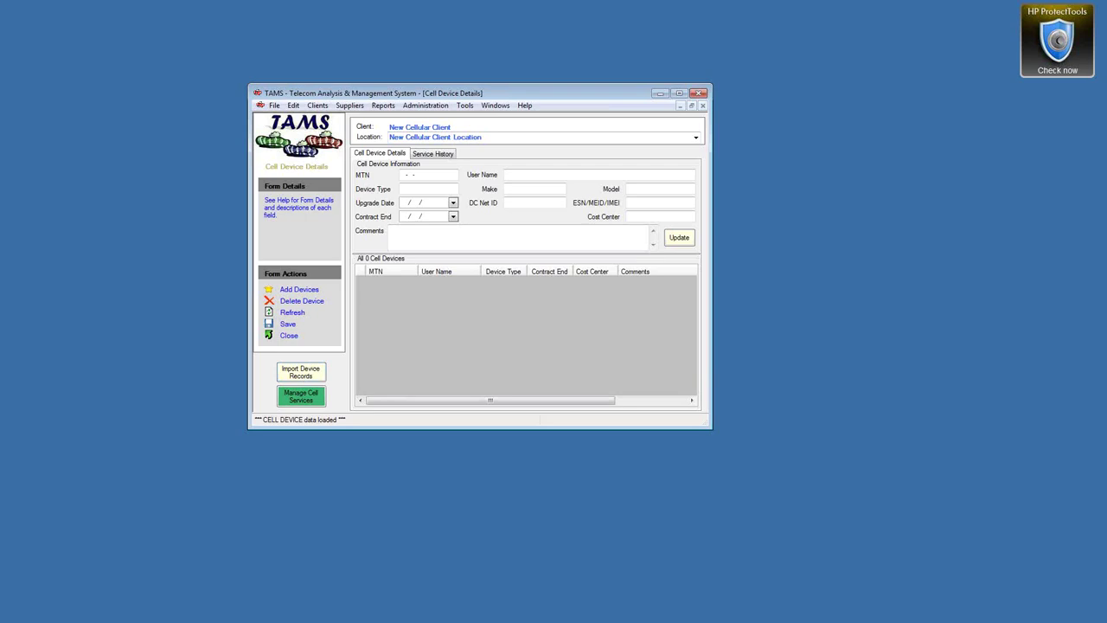
pyautogui.click(300, 371)
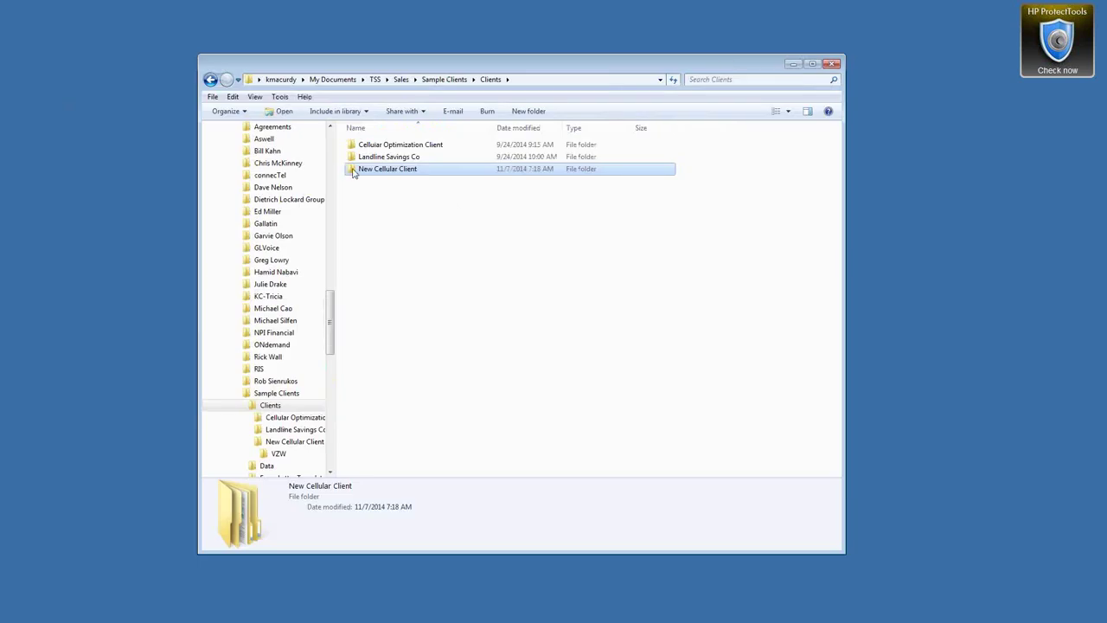
# Inspect the New Cellular Client\VZW files and select the VZW_DeviceReport.vbs command line in commands.txt
pyautogui.doubleClick(353, 171)
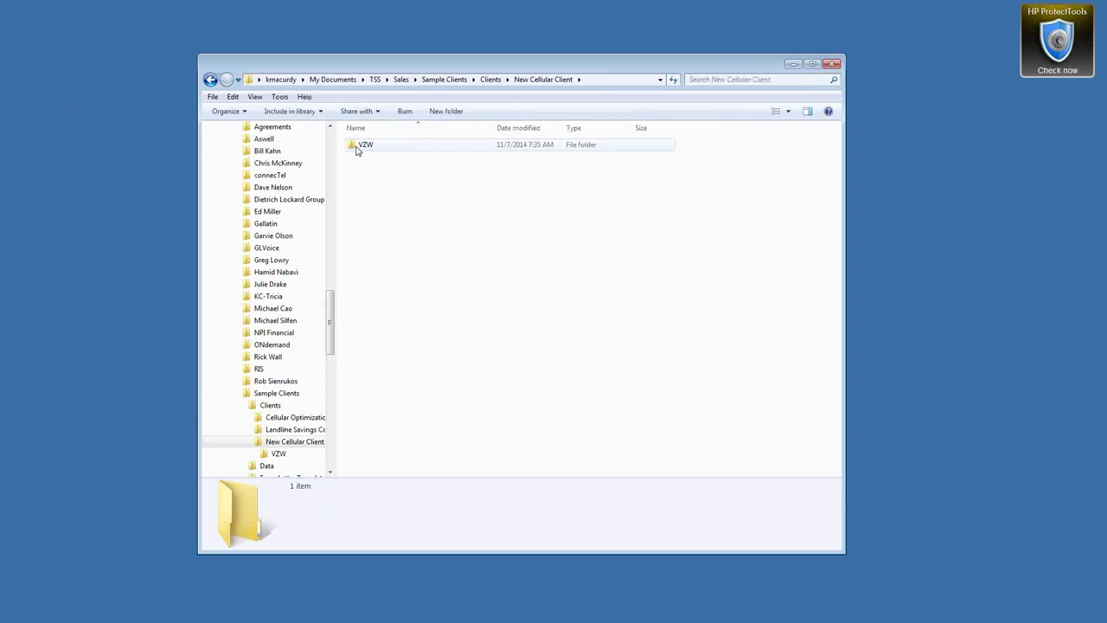
pyautogui.doubleClick(362, 146)
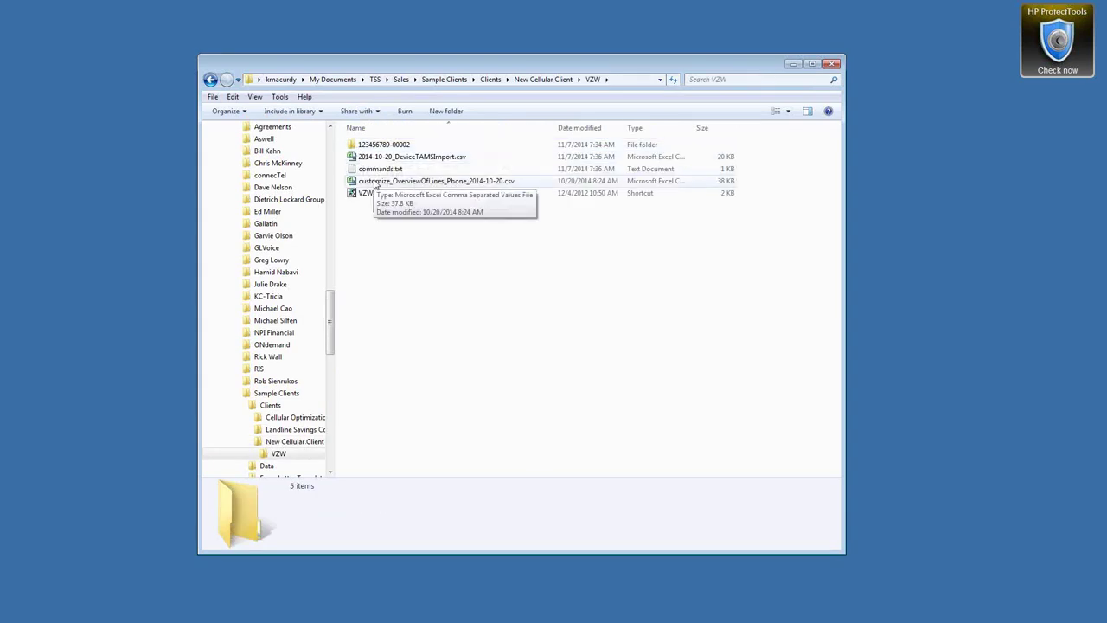
pyautogui.click(398, 183)
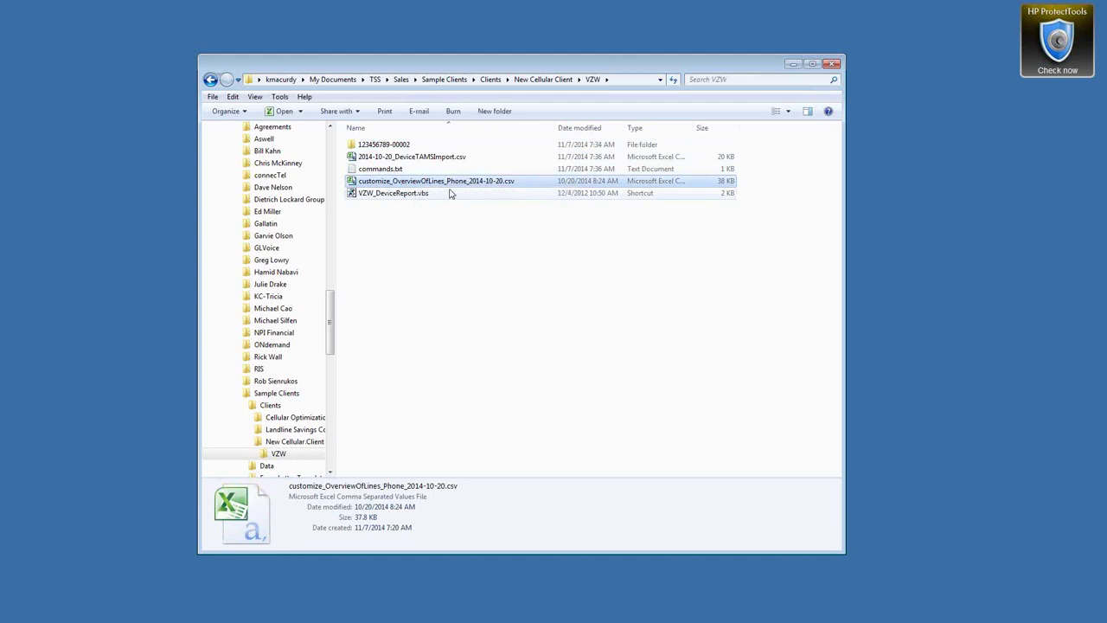
pyautogui.click(408, 198)
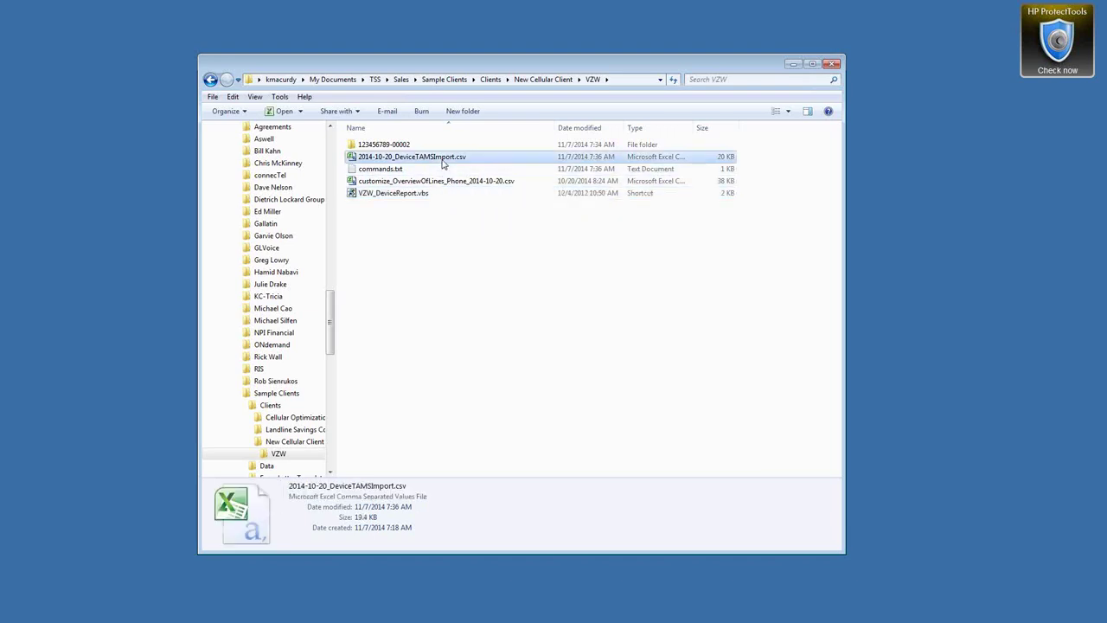
pyautogui.click(442, 159)
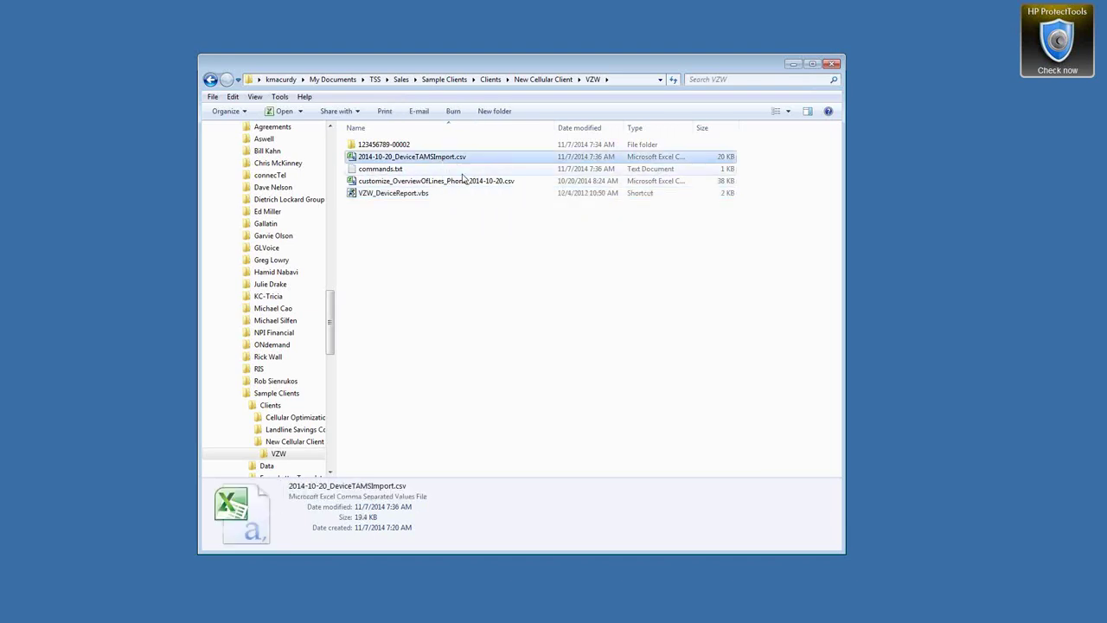
pyautogui.doubleClick(373, 170)
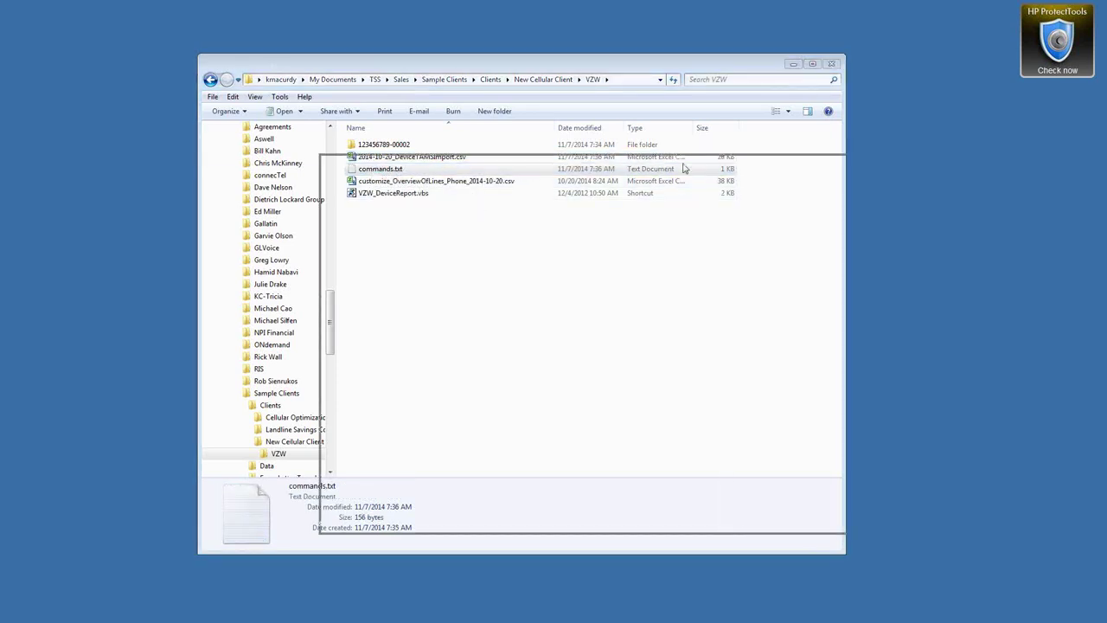
pyautogui.moveTo(812, 256); pyautogui.dragTo(450, 258)
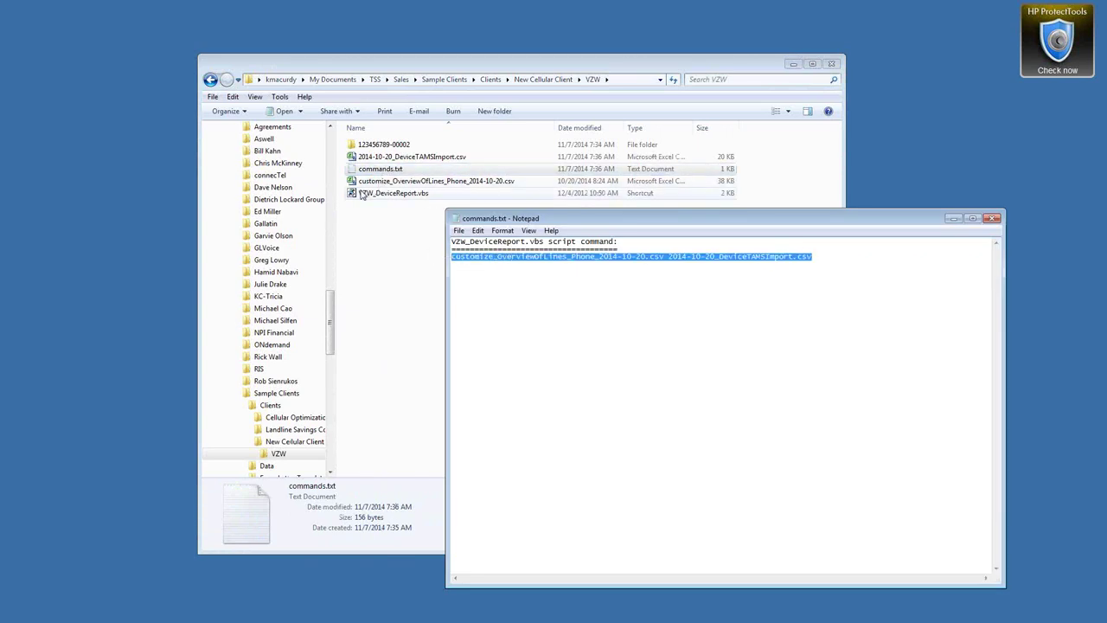
# Run VZW_DeviceReport.vbs with the pasted input and output file names to convert the device report
pyautogui.doubleClick(361, 197)
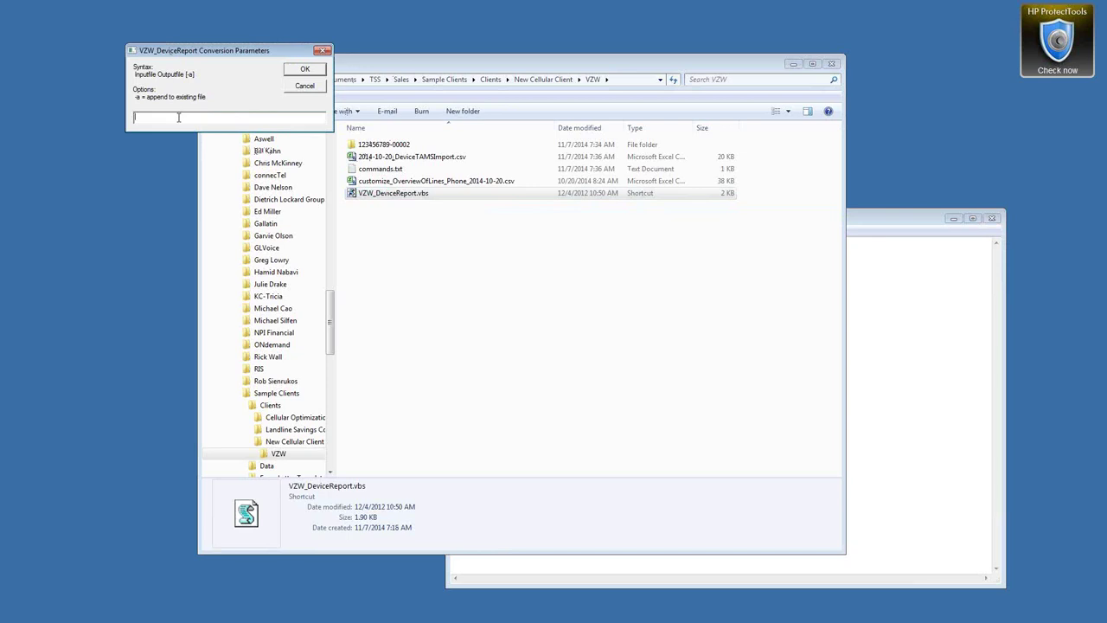
pyautogui.hotkey('ctrl', 'v')
pyautogui.click(308, 69)
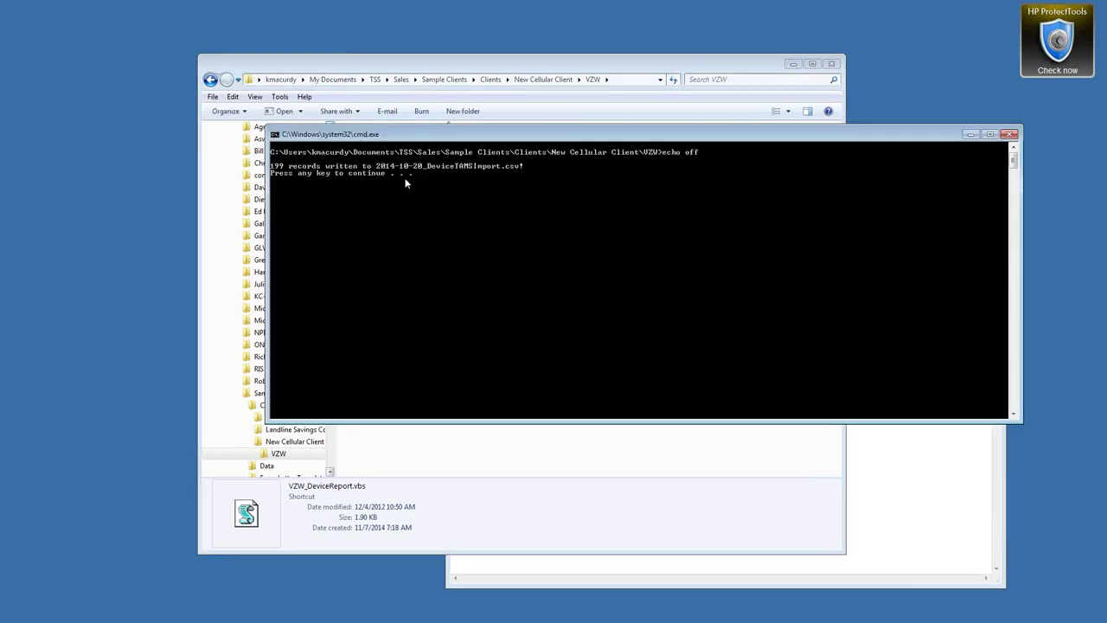
# Open the generated 2014-10-20_DeviceTAMSImport.csv in Excel
pyautogui.press('space')
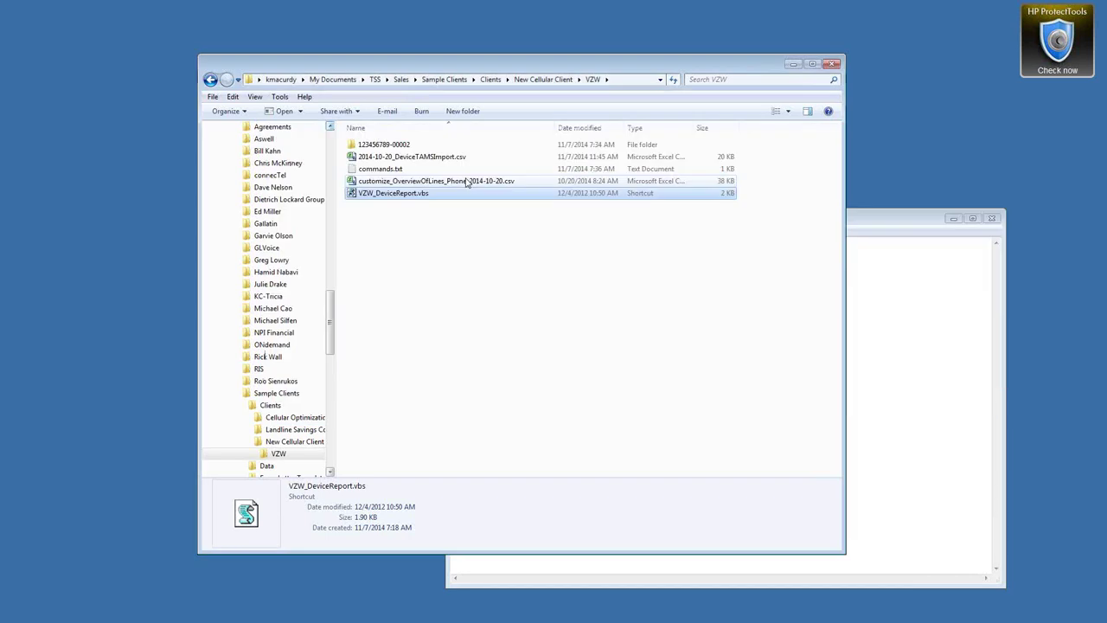
pyautogui.click(407, 157)
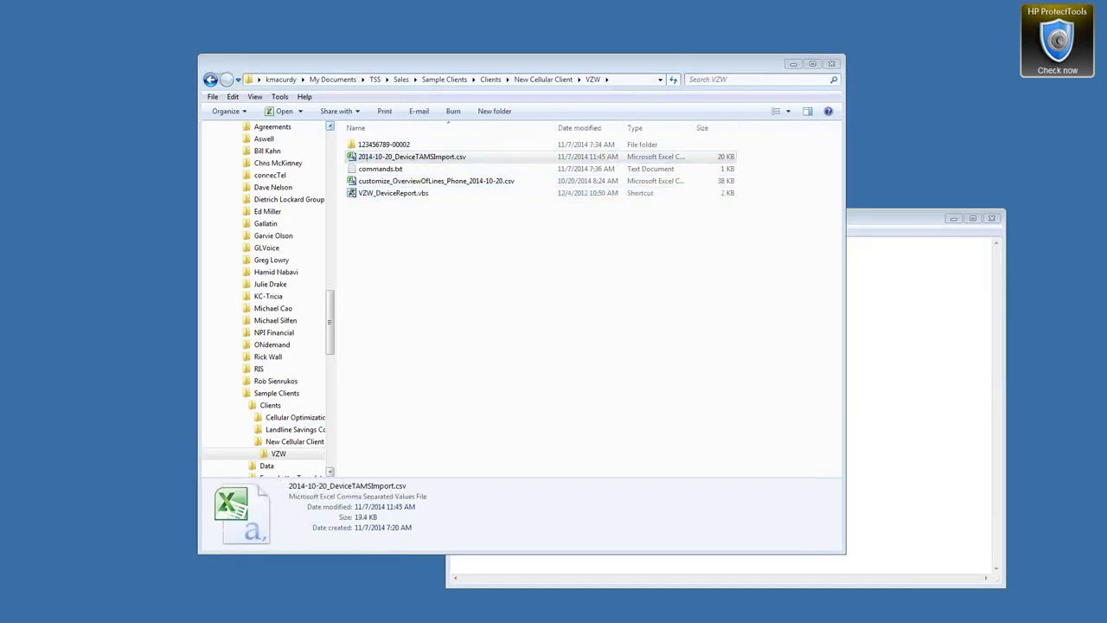
pyautogui.press('Return')
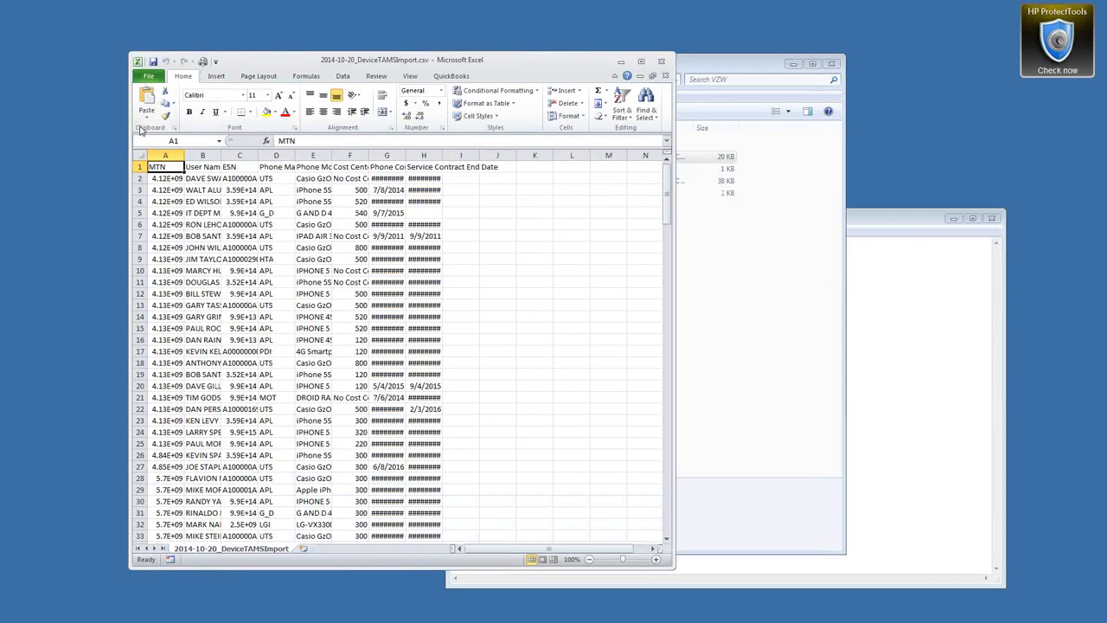
# AutoFit all columns and check the first record's user name, ESN, phone make, model and date columns
pyautogui.click(143, 157)
pyautogui.doubleClick(185, 155)
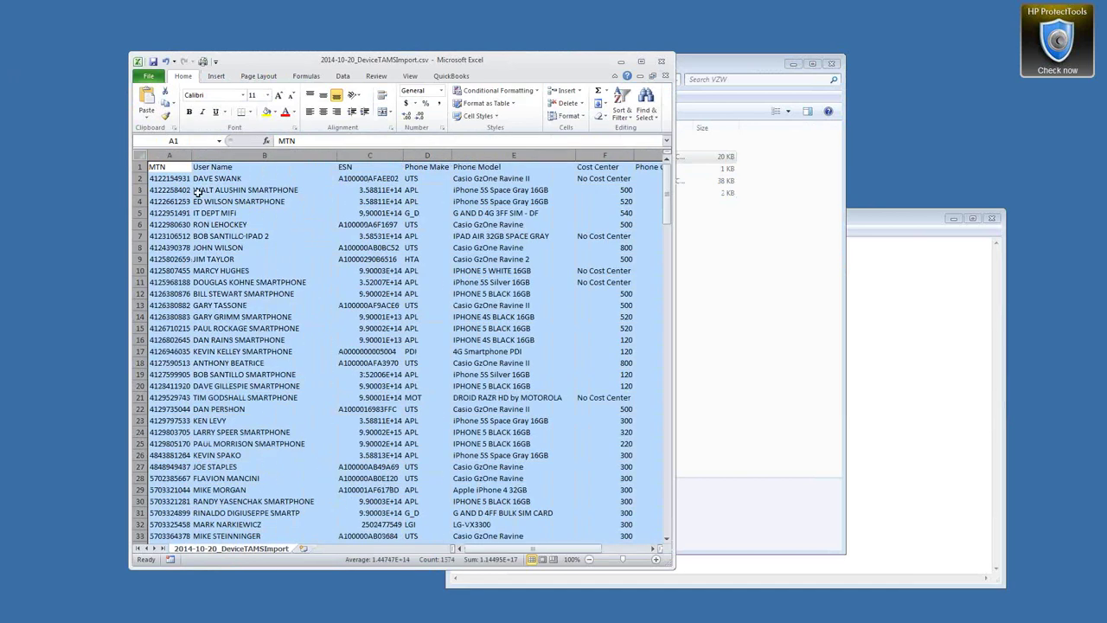
pyautogui.click(180, 179)
pyautogui.click(222, 179)
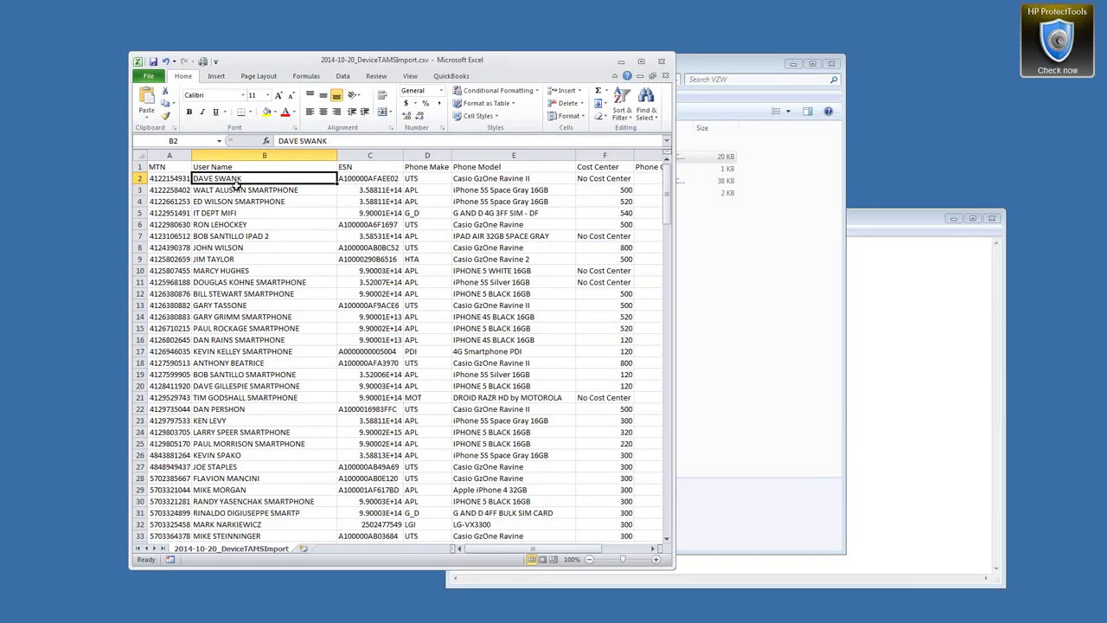
pyautogui.click(354, 178)
pyautogui.click(448, 180)
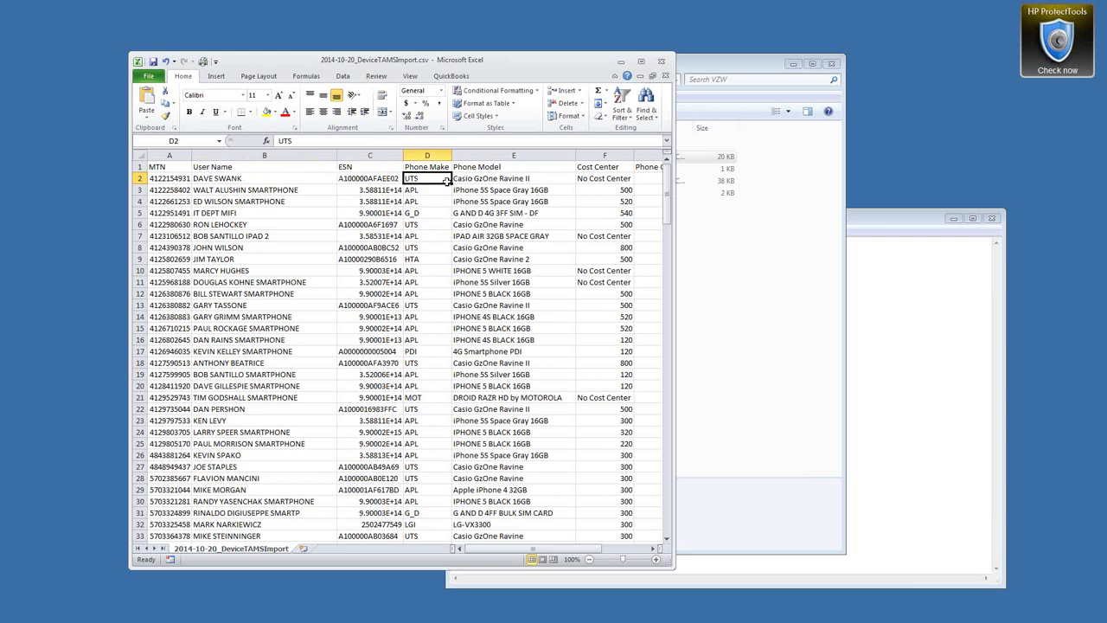
pyautogui.click(481, 179)
pyautogui.moveTo(674, 178); pyautogui.dragTo(899, 177)
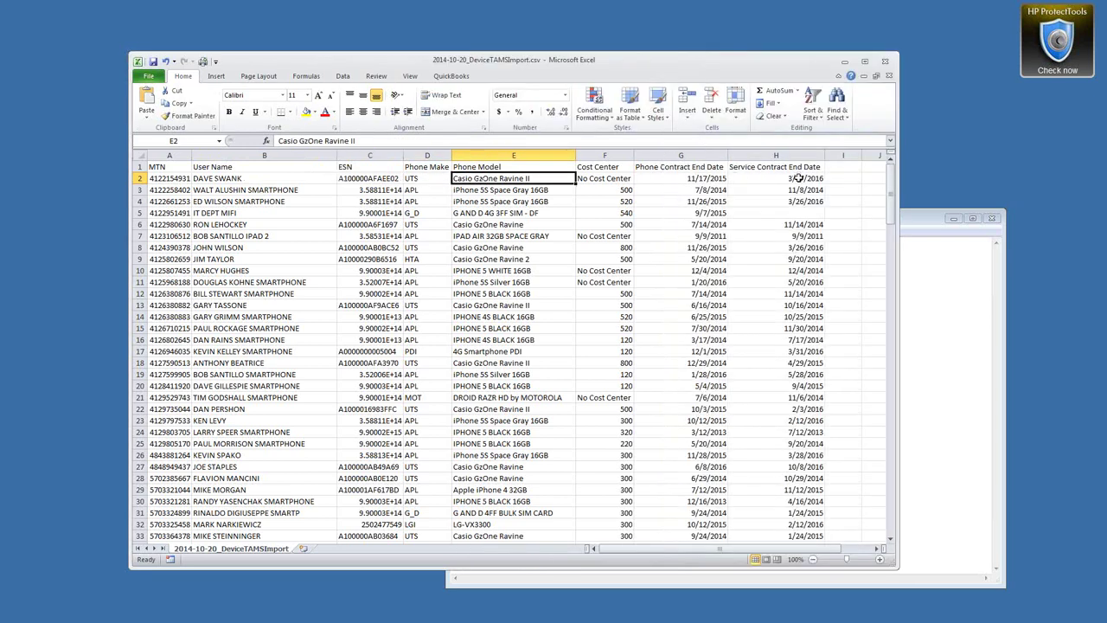
# Close the device import CSV without saving changes
pyautogui.click(884, 64)
pyautogui.click(564, 333)
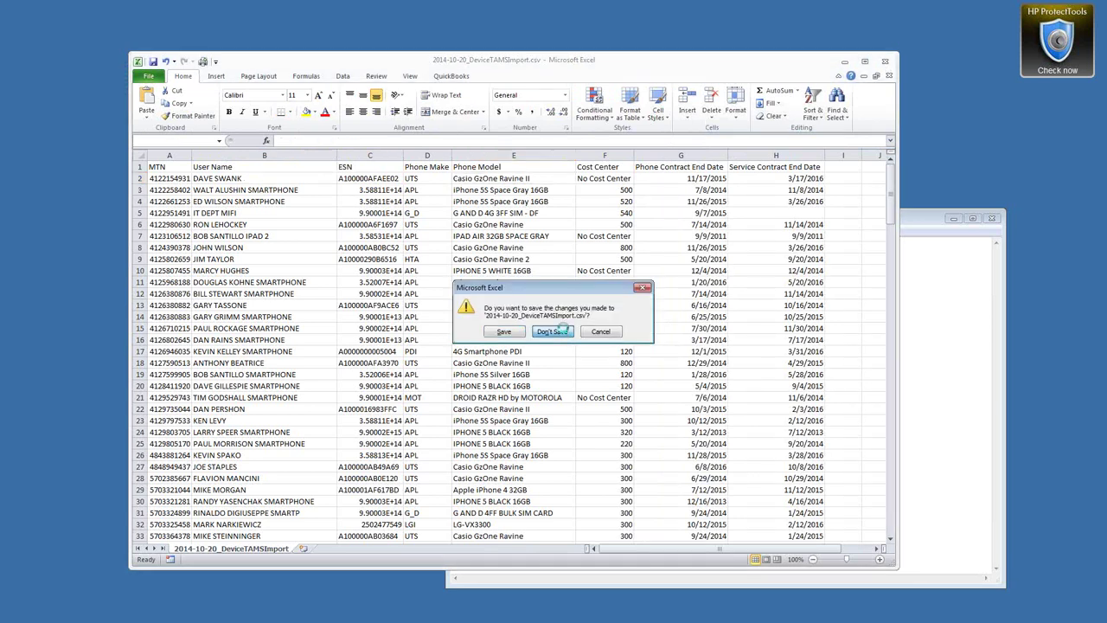
pyautogui.moveTo(452, 162); pyautogui.dragTo(360, 149)
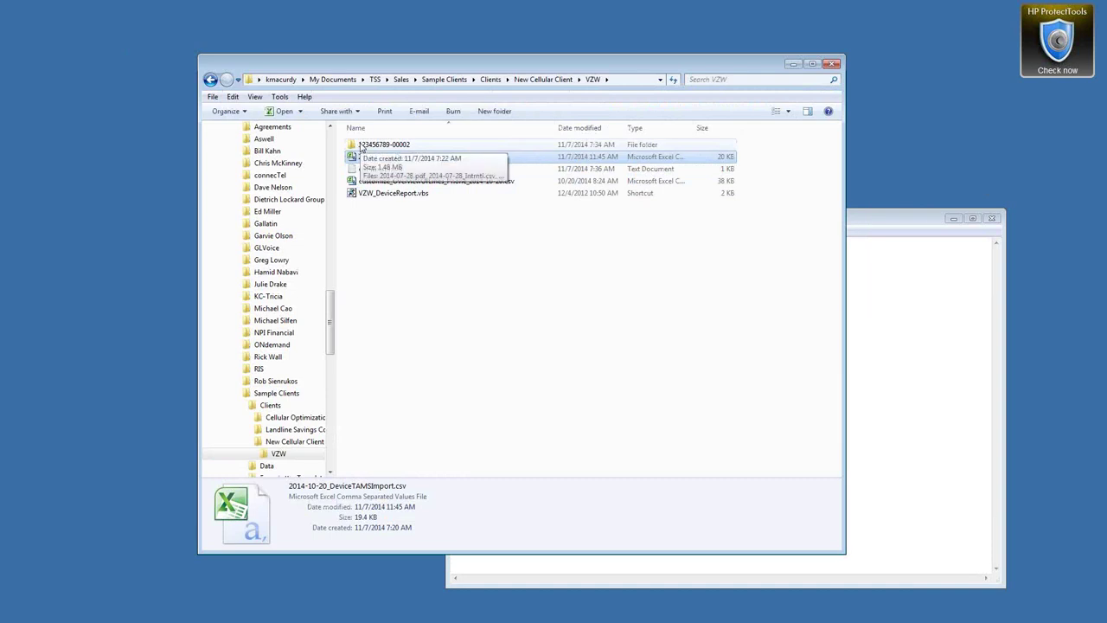
pyautogui.doubleClick(360, 148)
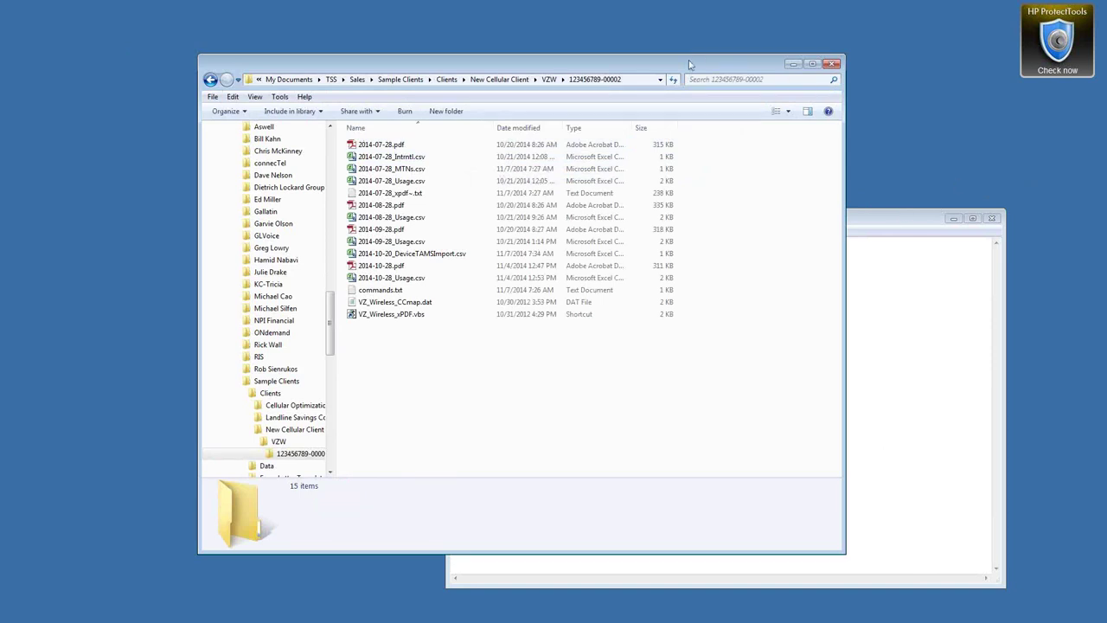
pyautogui.moveTo(691, 66); pyautogui.dragTo(616, 36)
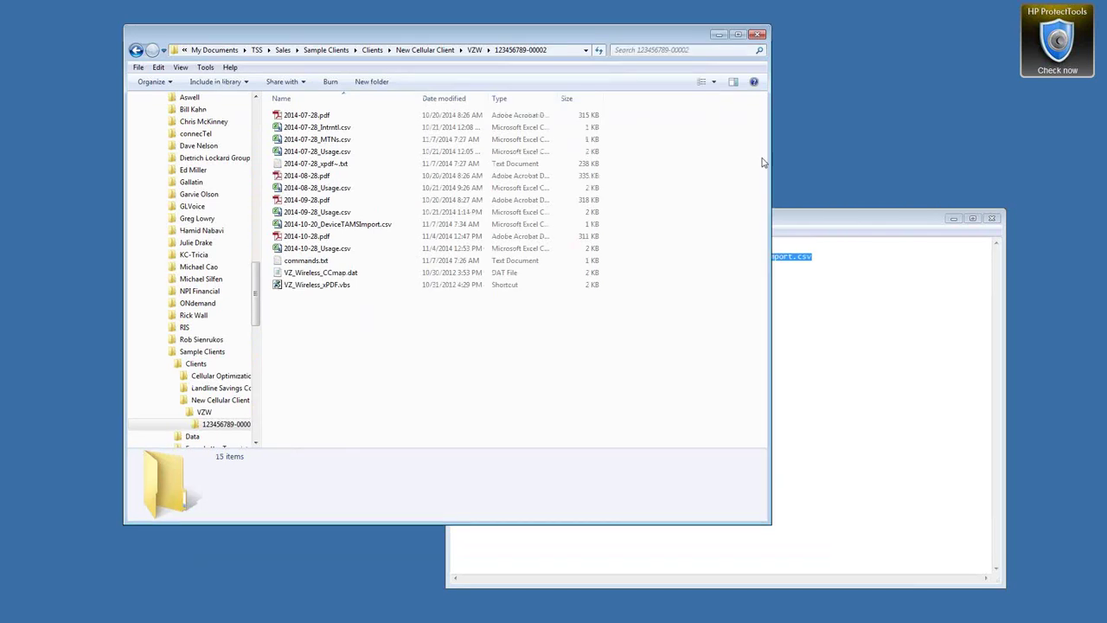
pyautogui.click(806, 226)
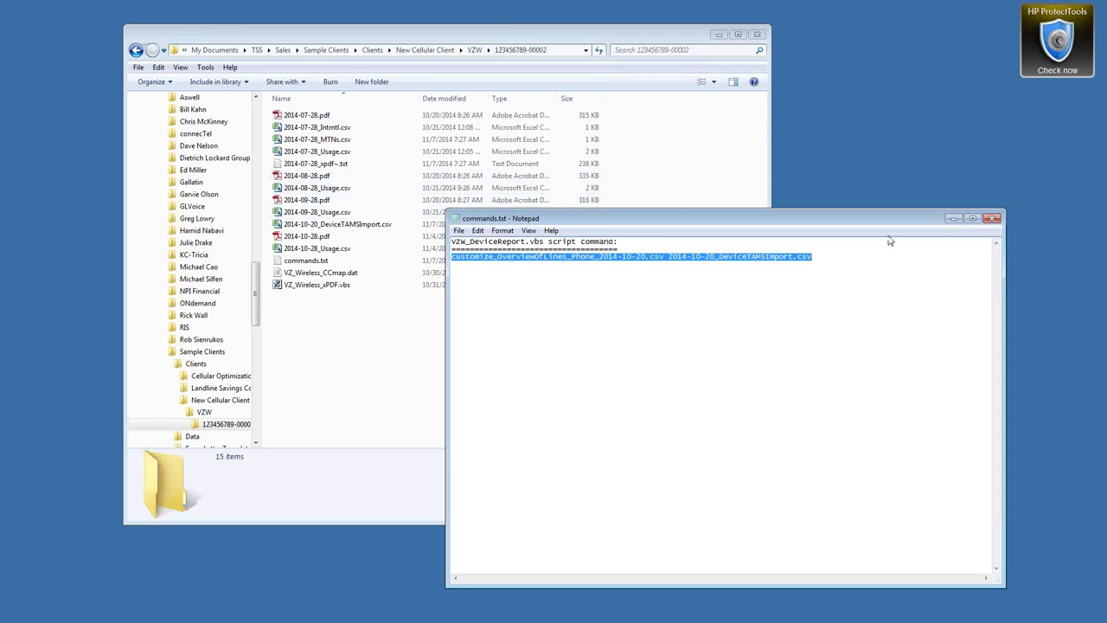
pyautogui.click(993, 218)
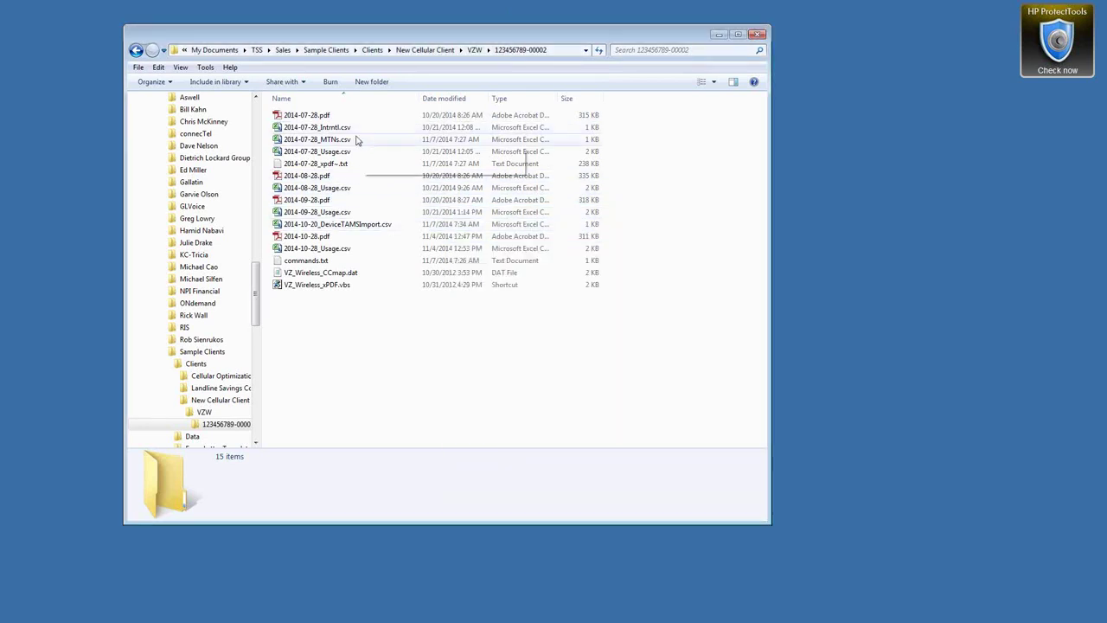
pyautogui.doubleClick(311, 116)
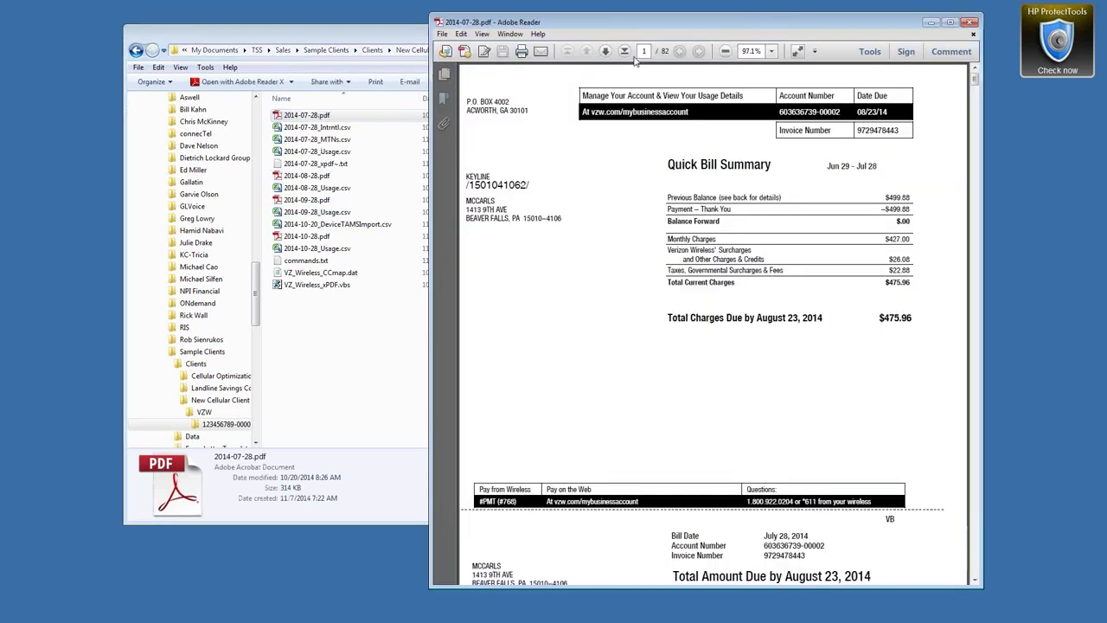
pyautogui.moveTo(975, 77); pyautogui.dragTo(974, 100)
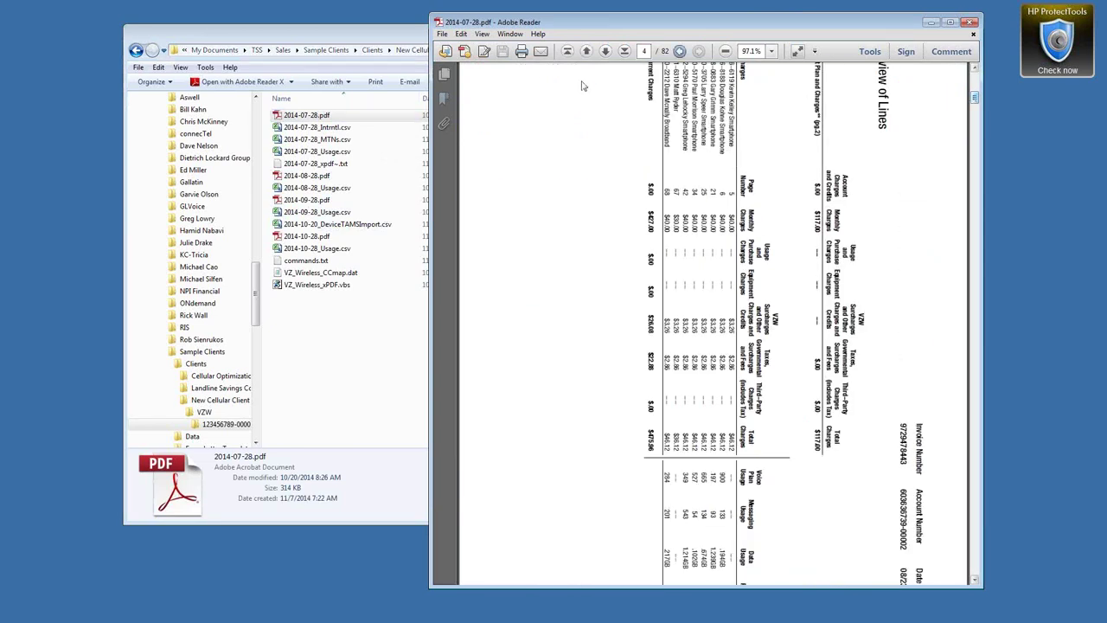
pyautogui.click(970, 23)
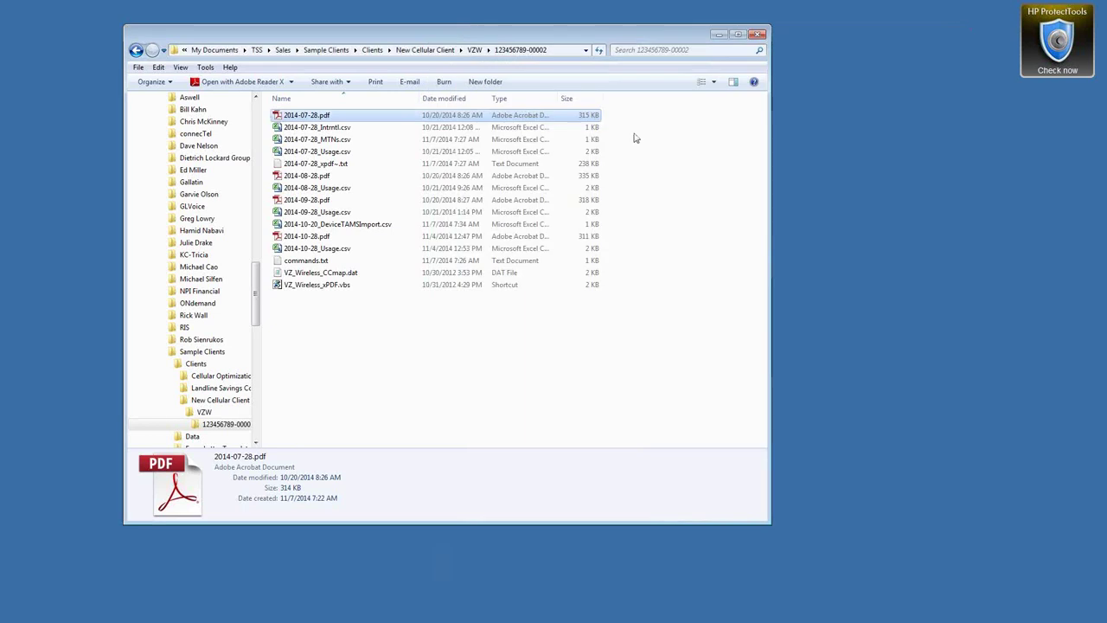
# Open commands.txt and launch the VZ_Wireless_xPDF.vbs conversion script
pyautogui.doubleClick(304, 261)
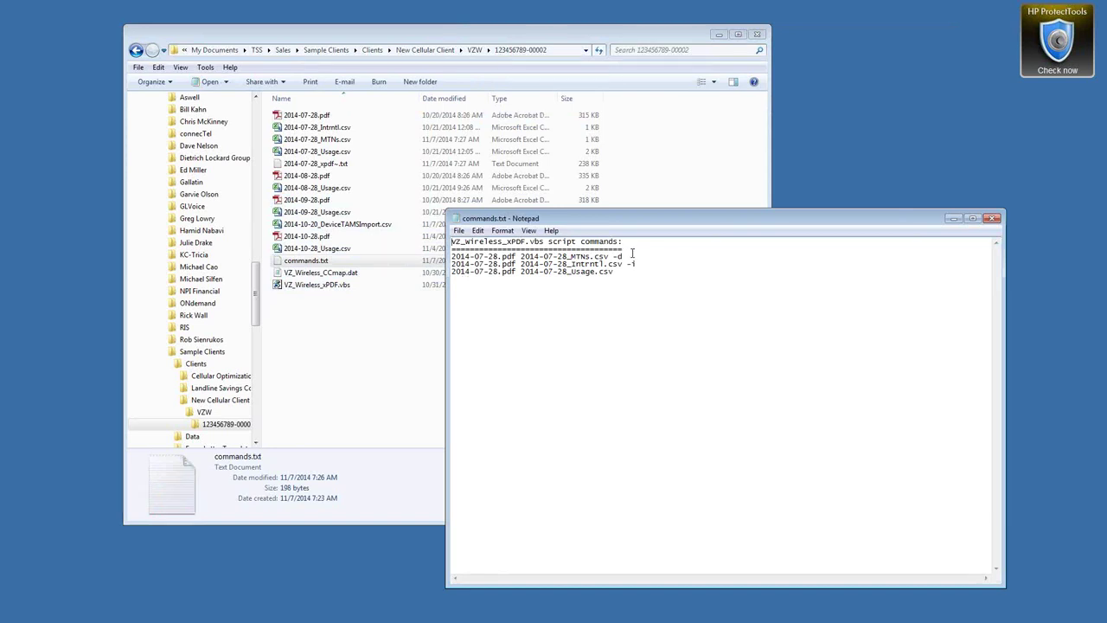
pyautogui.click(313, 287)
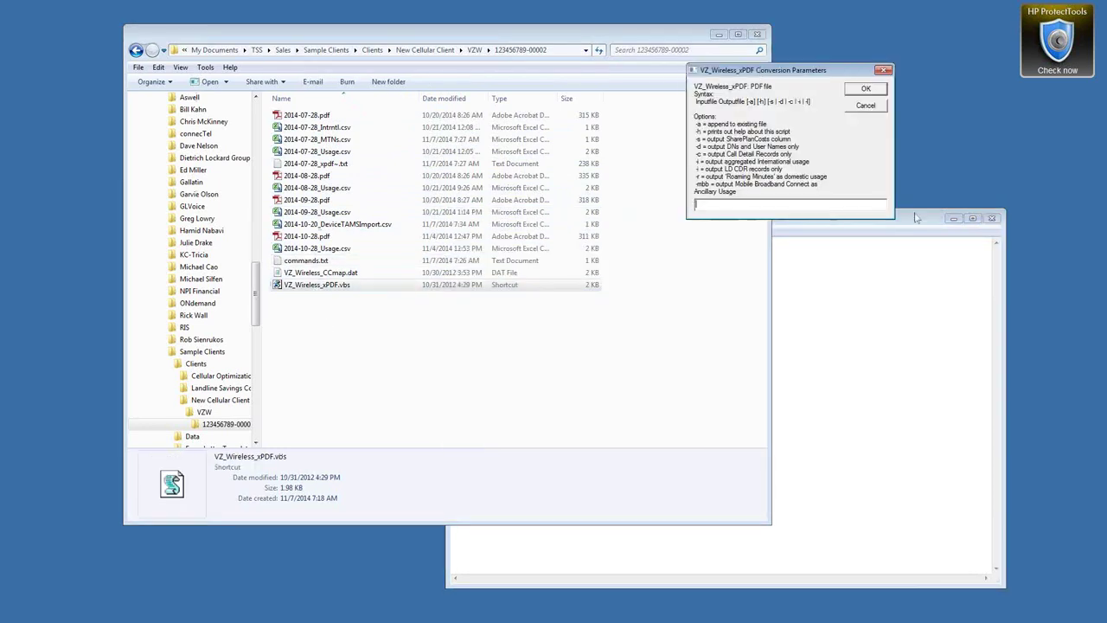
pyautogui.click(880, 243)
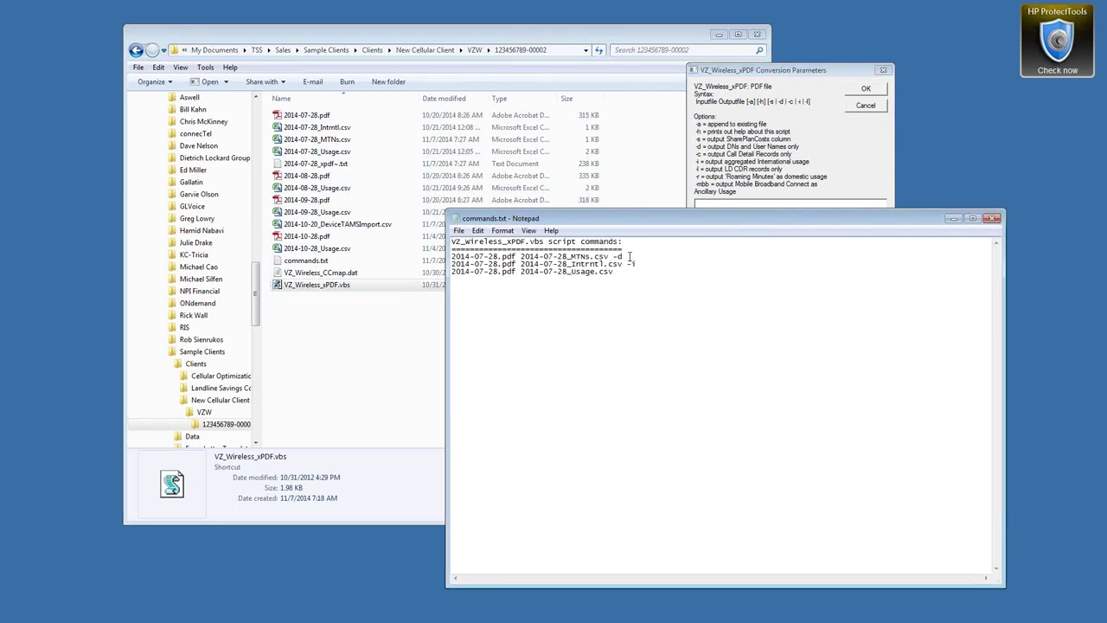
# Run the script with the copied 2014-07-28 MTNs command line, producing 8 records in 2014-07-28_MTNs.csv
pyautogui.moveTo(630, 257); pyautogui.dragTo(451, 258)
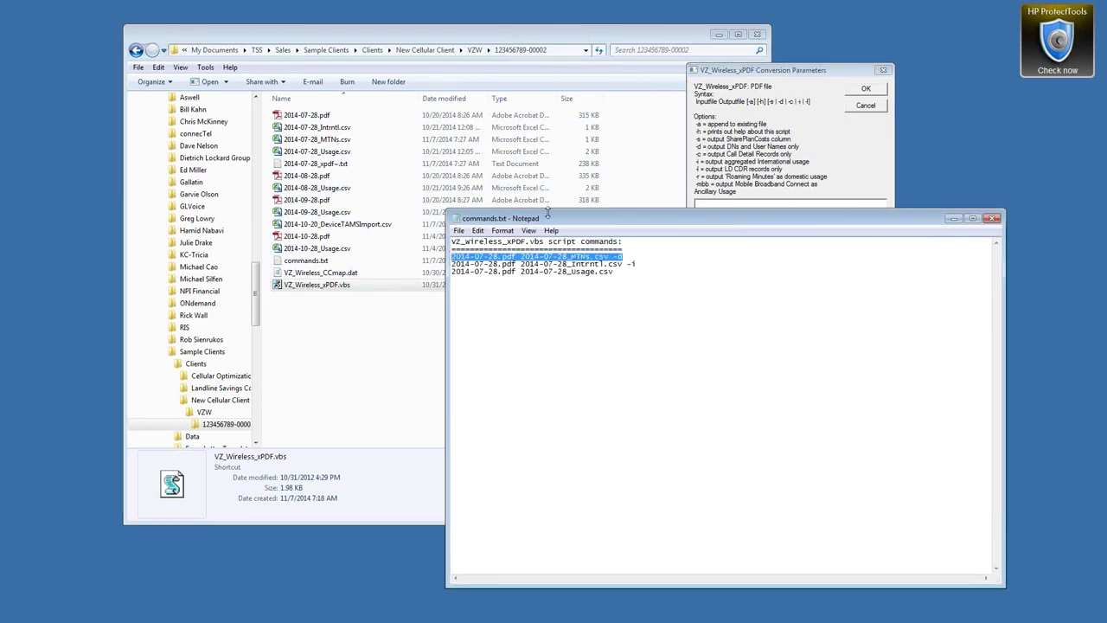
pyautogui.click(752, 204)
pyautogui.write('2014-07-28.pdf 2014-07-28_MTNs.csv -d')
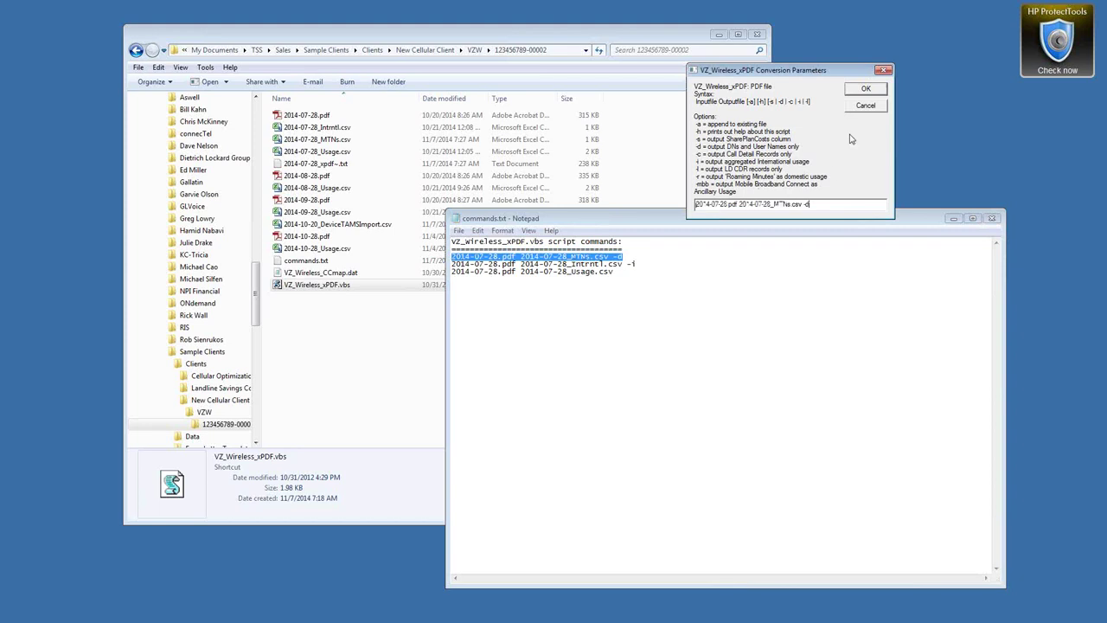
pyautogui.click(866, 92)
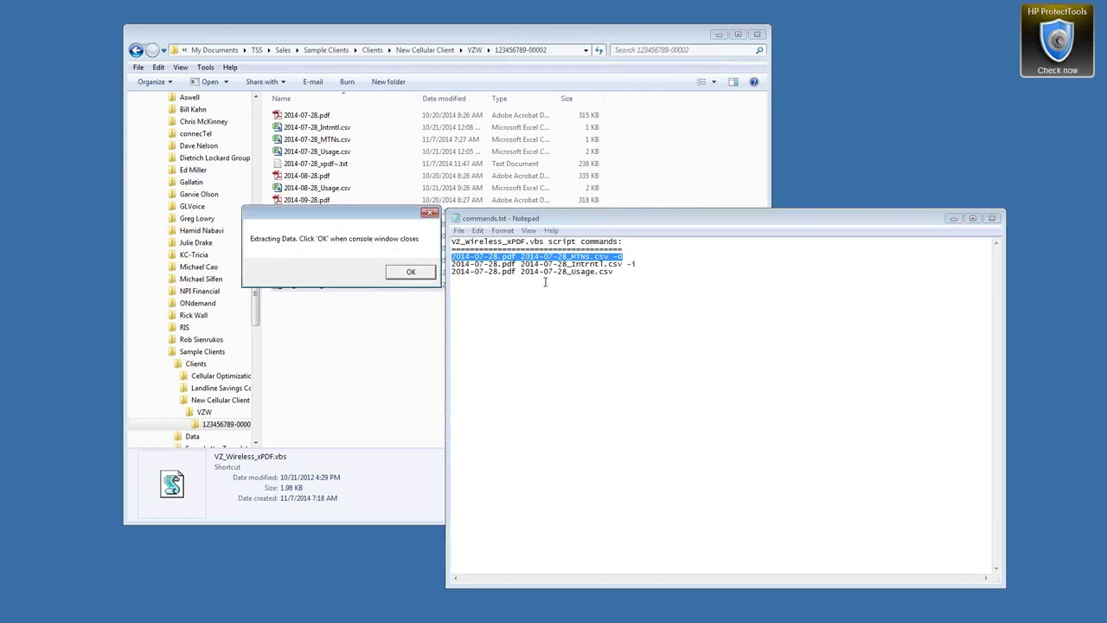
pyautogui.click(408, 273)
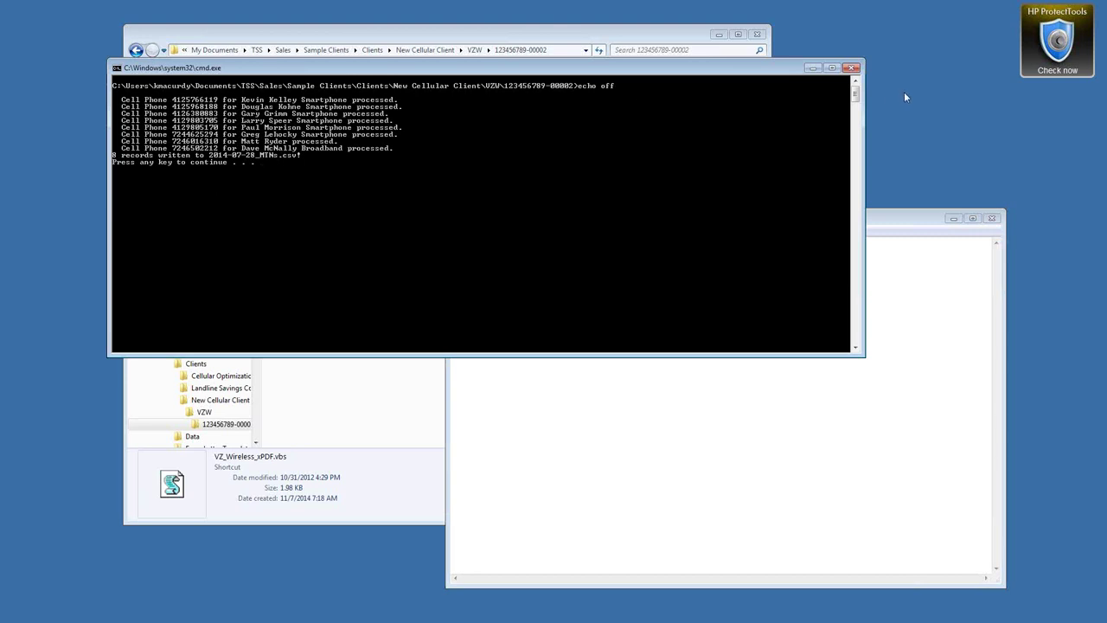
pyautogui.click(852, 68)
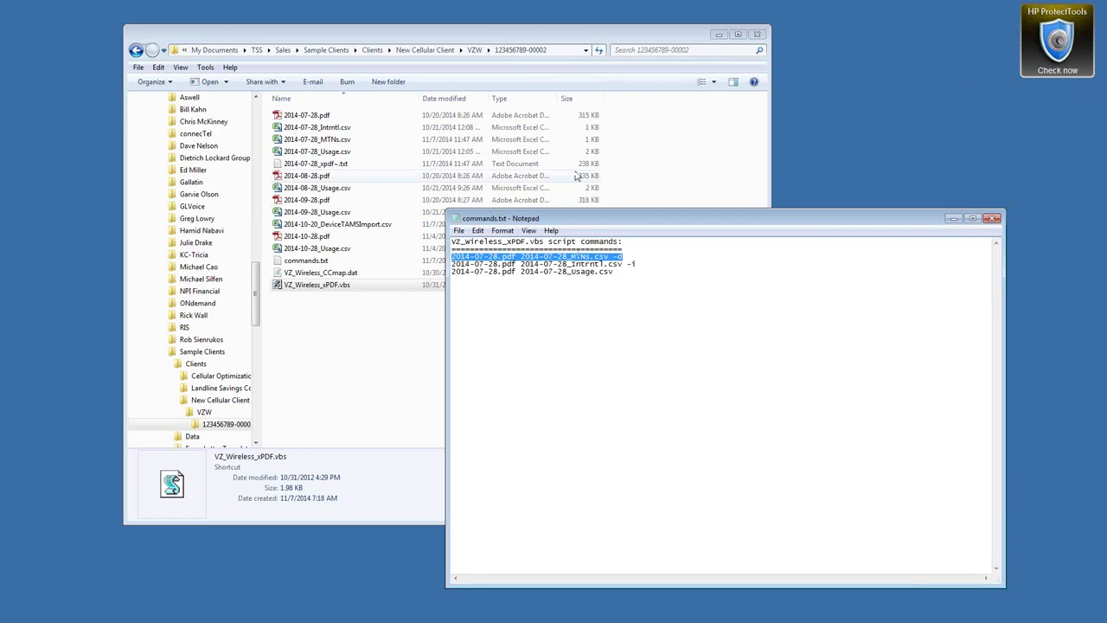
# Widen Explorer's Type column so names like Microsoft Excel Comma Separated Values File show fully
pyautogui.click(587, 36)
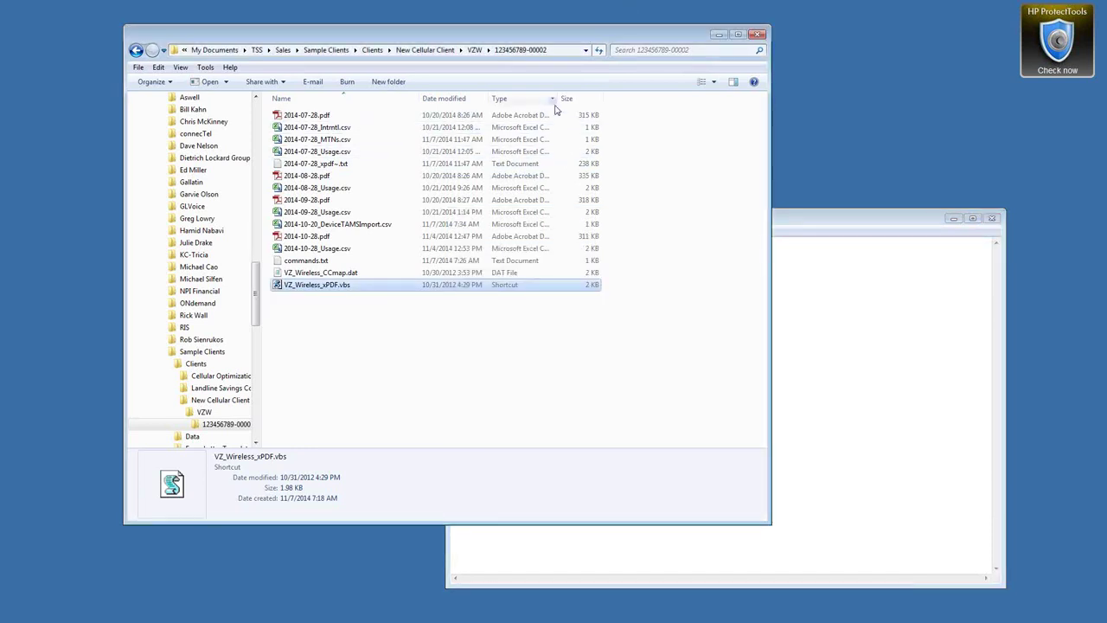
pyautogui.moveTo(562, 99); pyautogui.dragTo(661, 97)
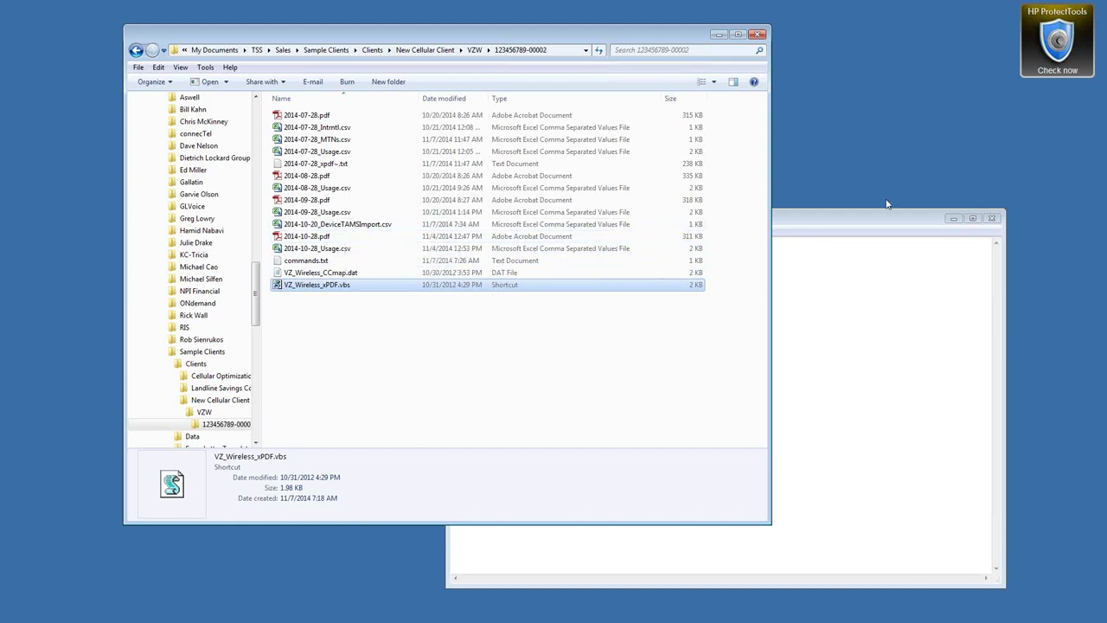
pyautogui.click(867, 220)
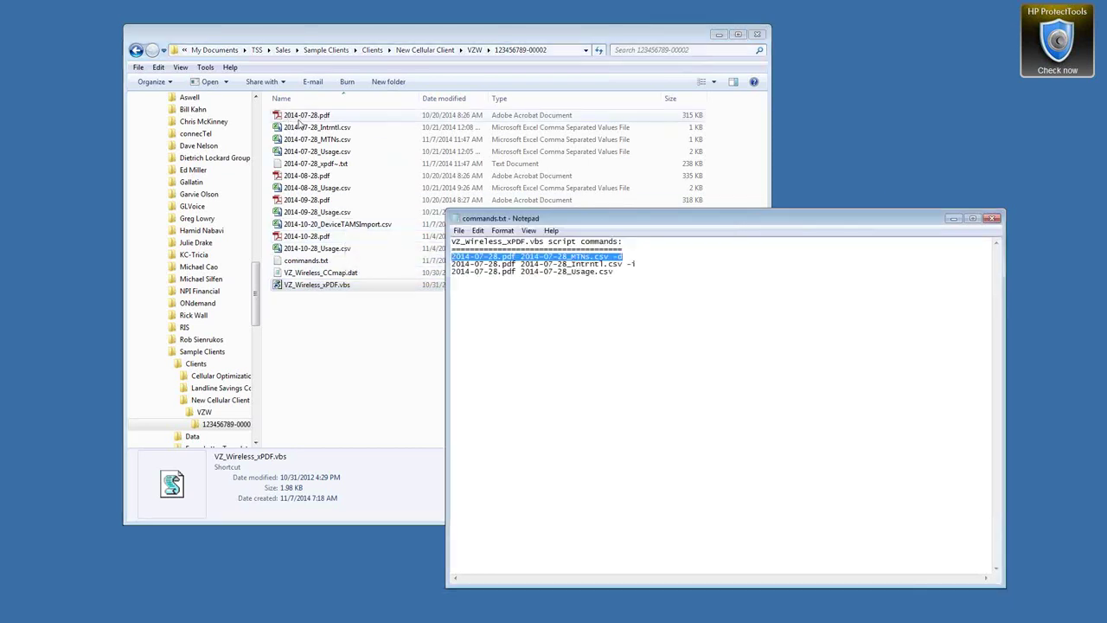
# Open 2014-07-28_MTNs.csv and autofit columns A, B and D to read numbers, users and plan comments
pyautogui.doubleClick(317, 139)
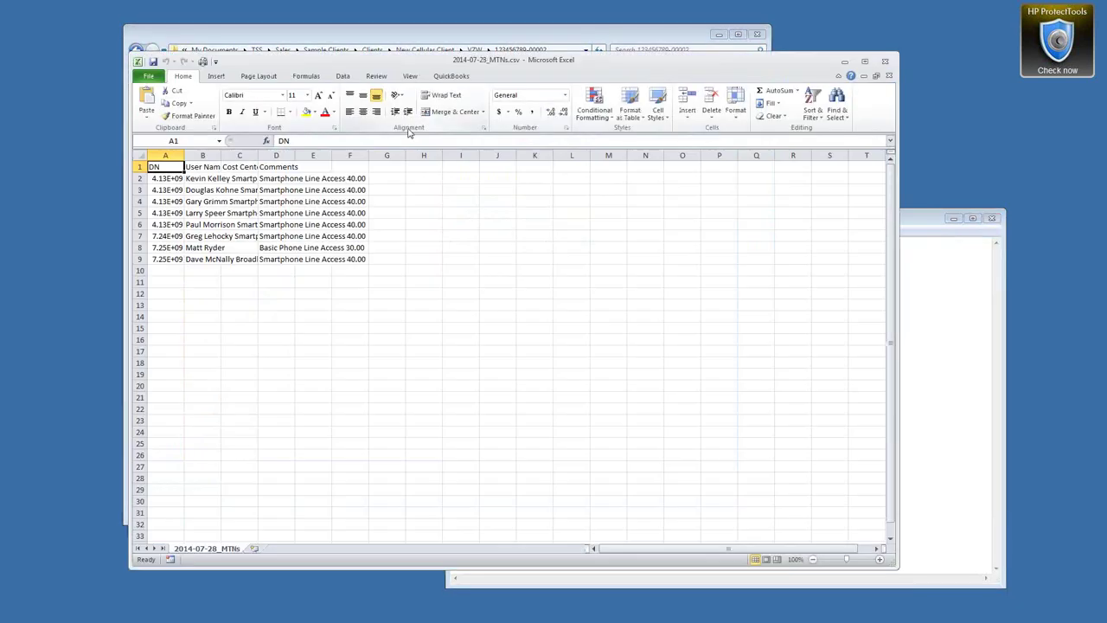
pyautogui.doubleClick(185, 155)
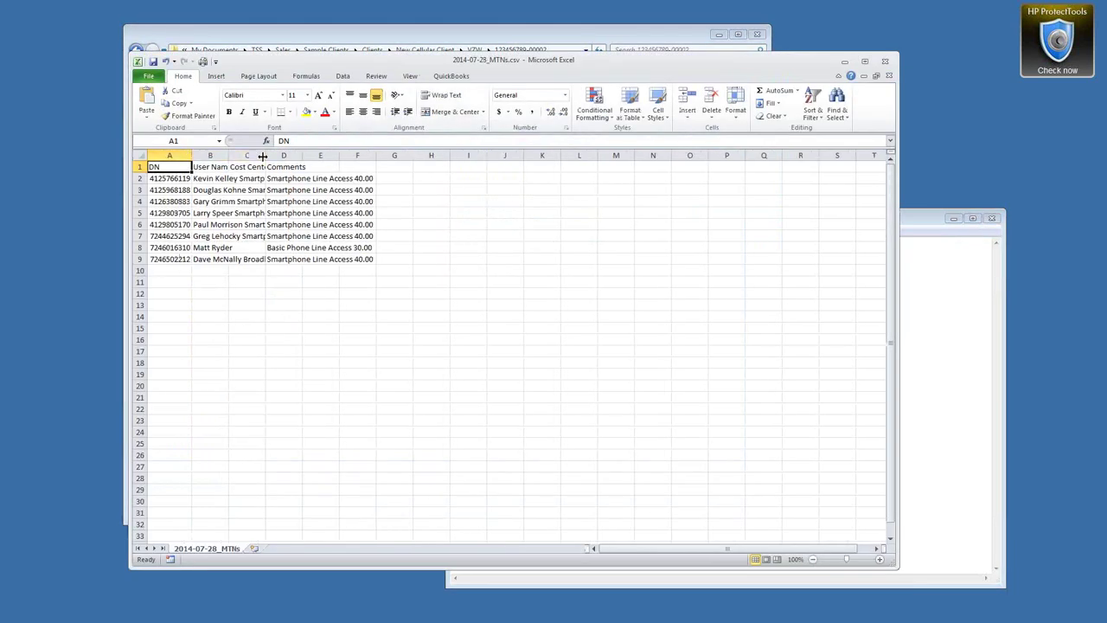
pyautogui.doubleClick(228, 155)
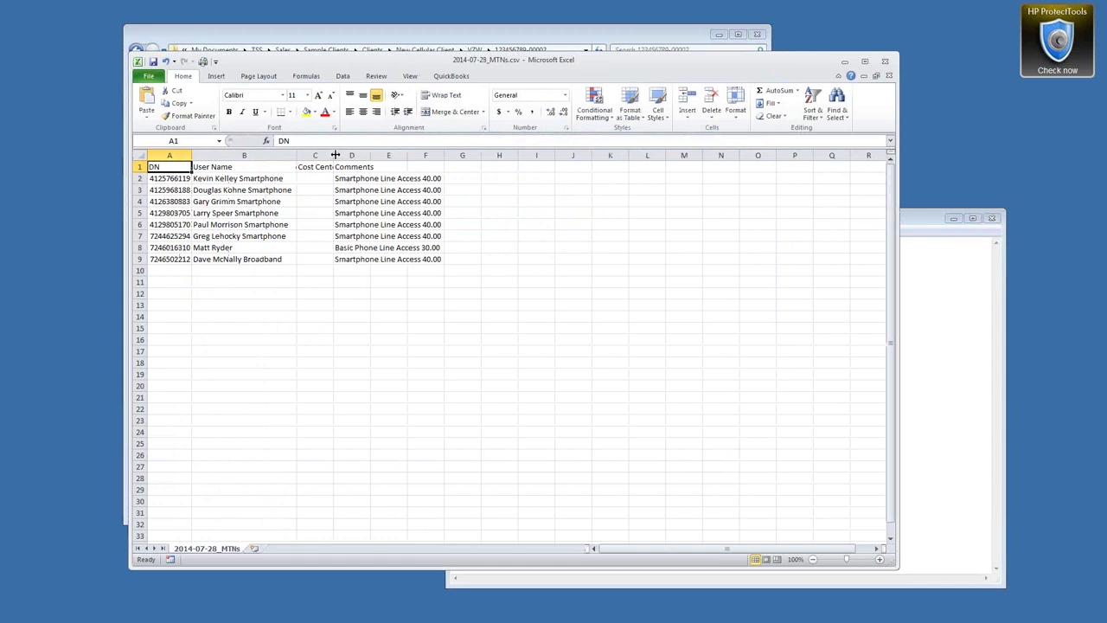
pyautogui.moveTo(364, 179); pyautogui.dragTo(370, 262)
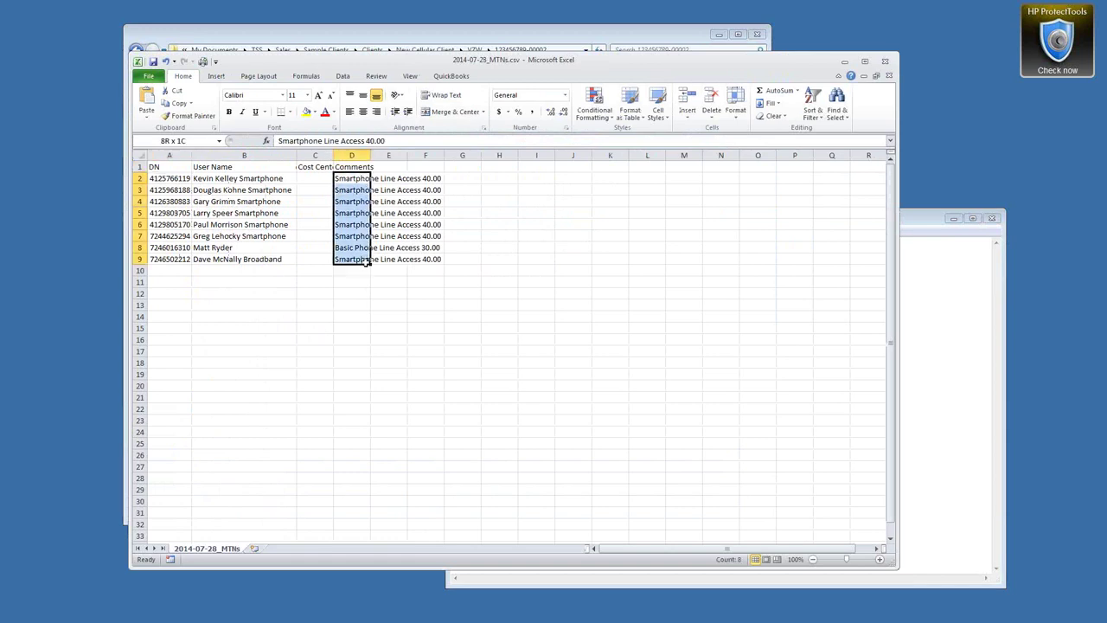
pyautogui.doubleClick(371, 155)
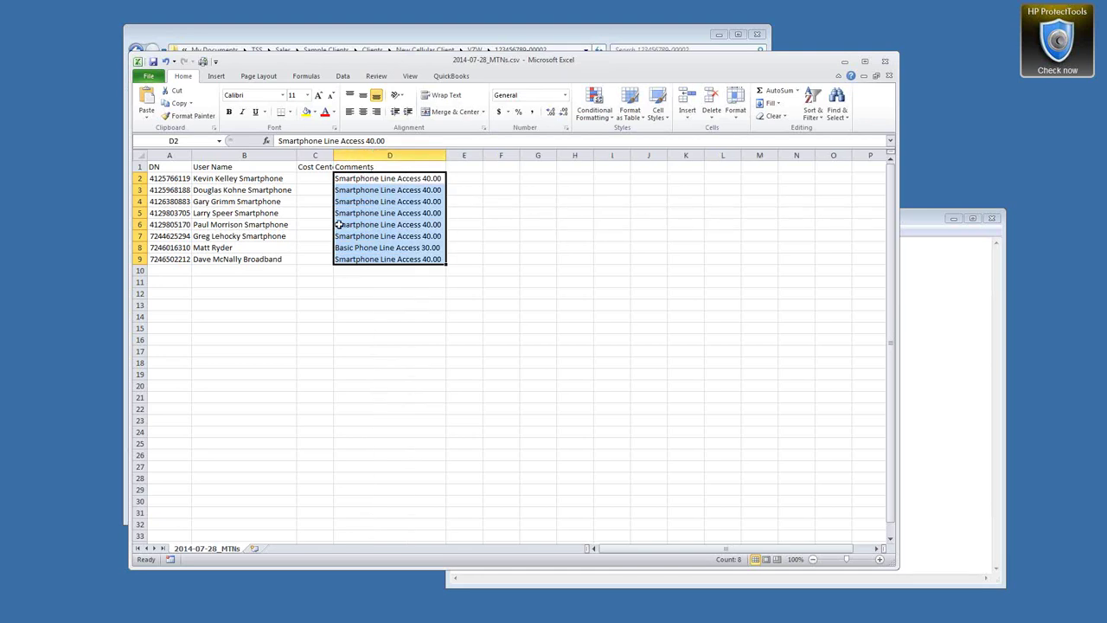
# Close the MTNs file without saving and return to the commands notes
pyautogui.click(888, 63)
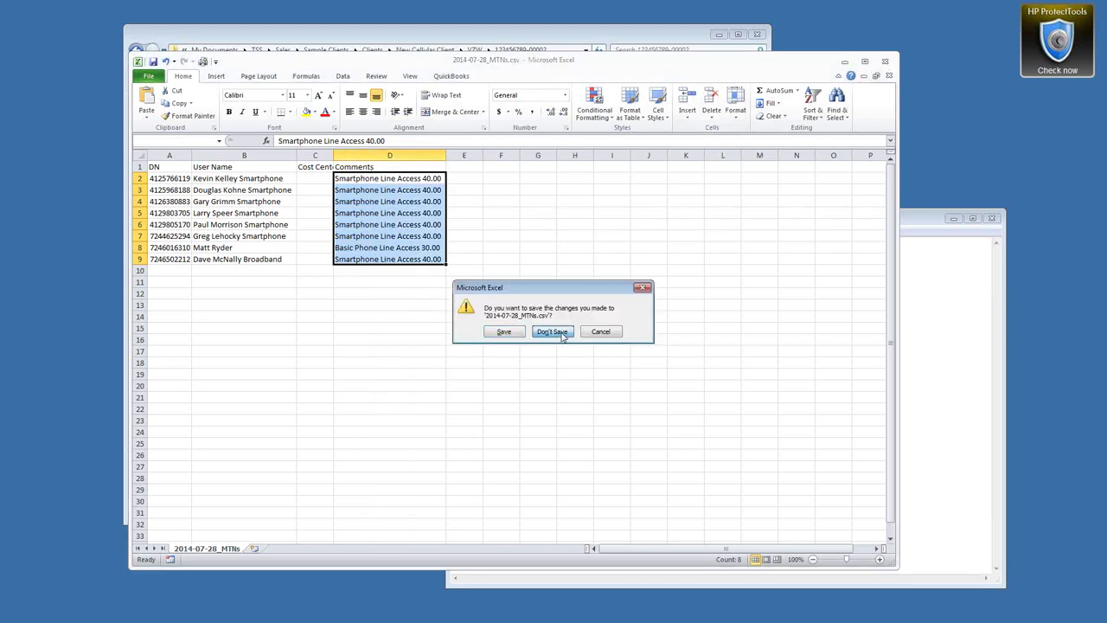
pyautogui.click(558, 334)
pyautogui.click(781, 221)
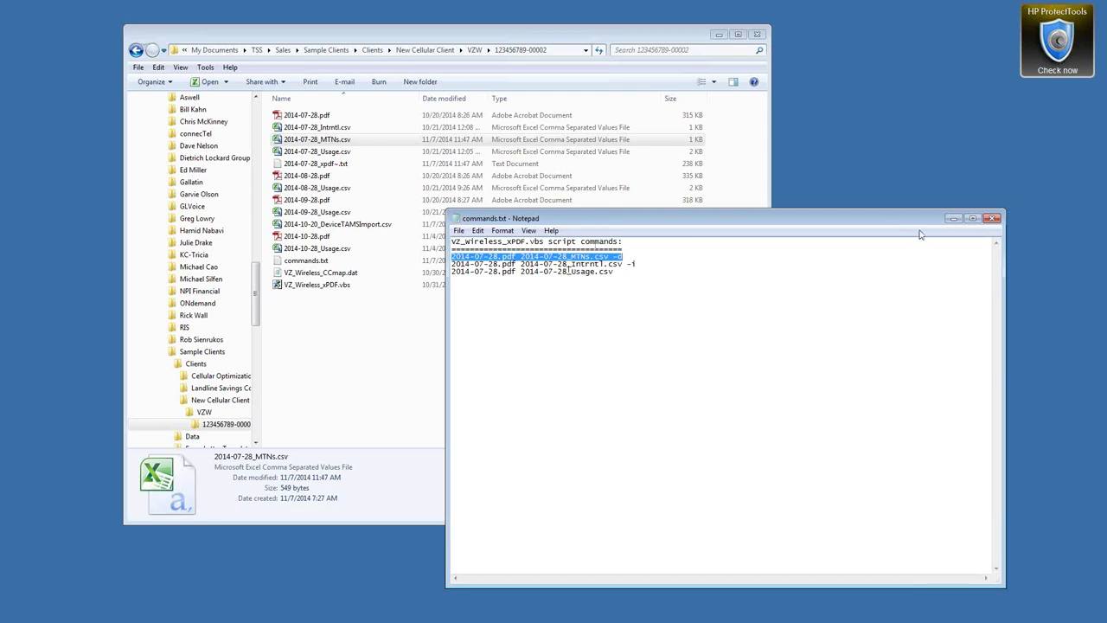
# Close commands.txt and open 2014-07-28_Usage.csv in Excel
pyautogui.click(992, 219)
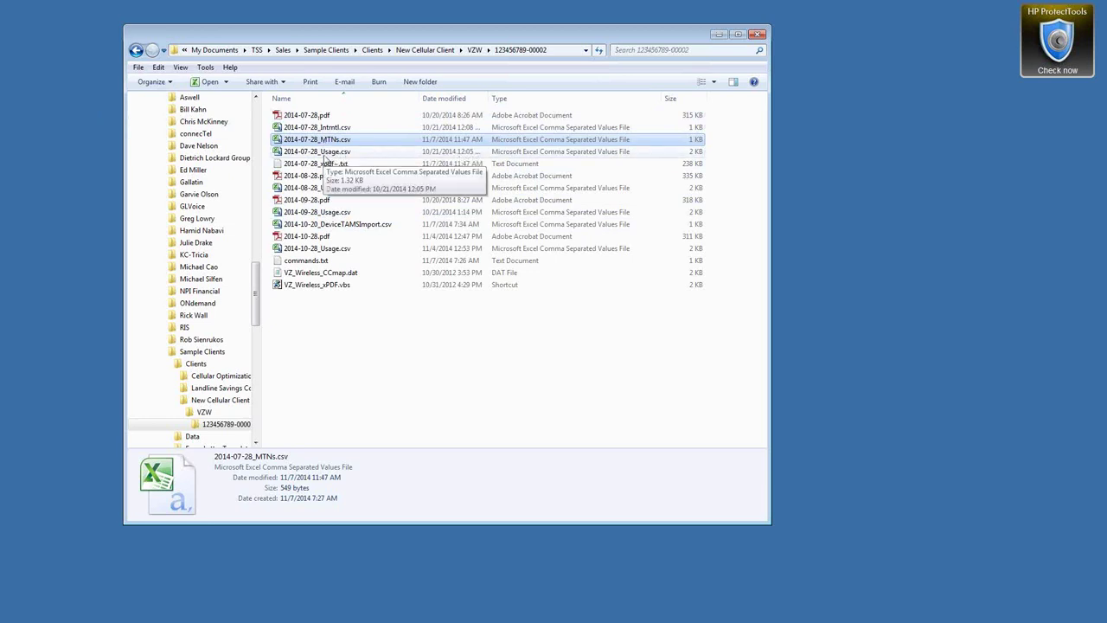
pyautogui.doubleClick(325, 154)
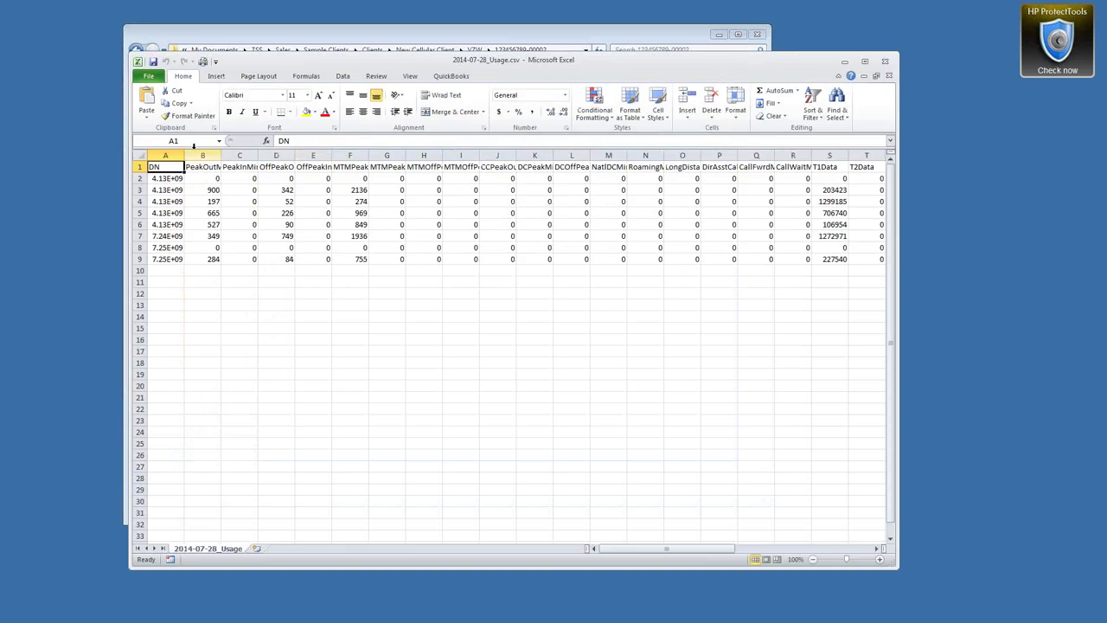
# Autofit column A, inspect PeakOutMin, MTMPeakOutMin, T1Data and DNCost columns, then close without saving
pyautogui.doubleClick(187, 156)
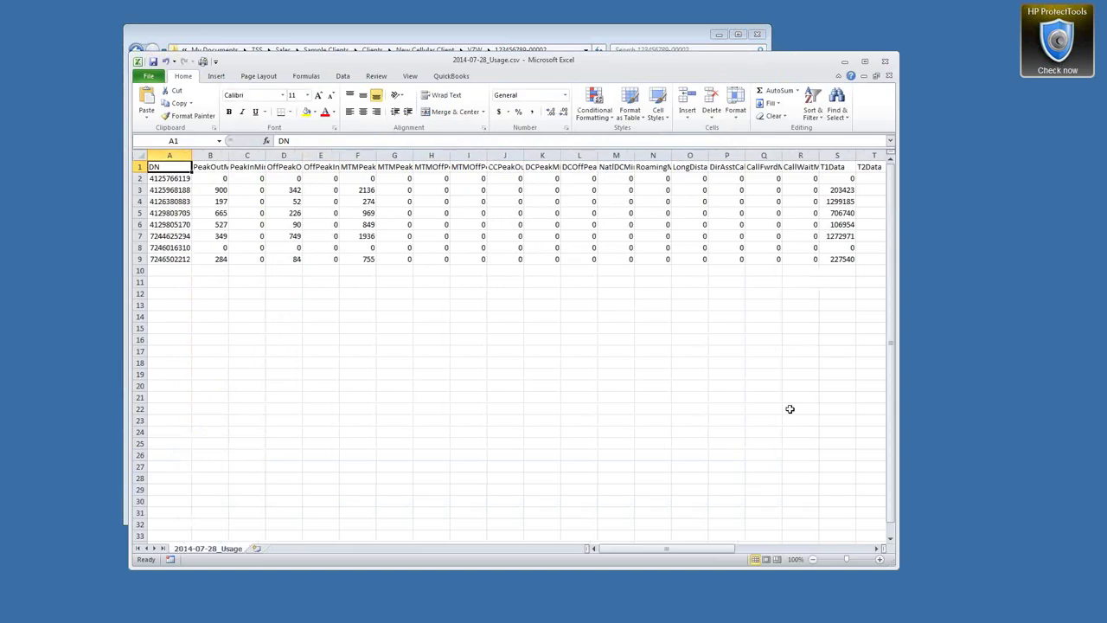
pyautogui.click(210, 156)
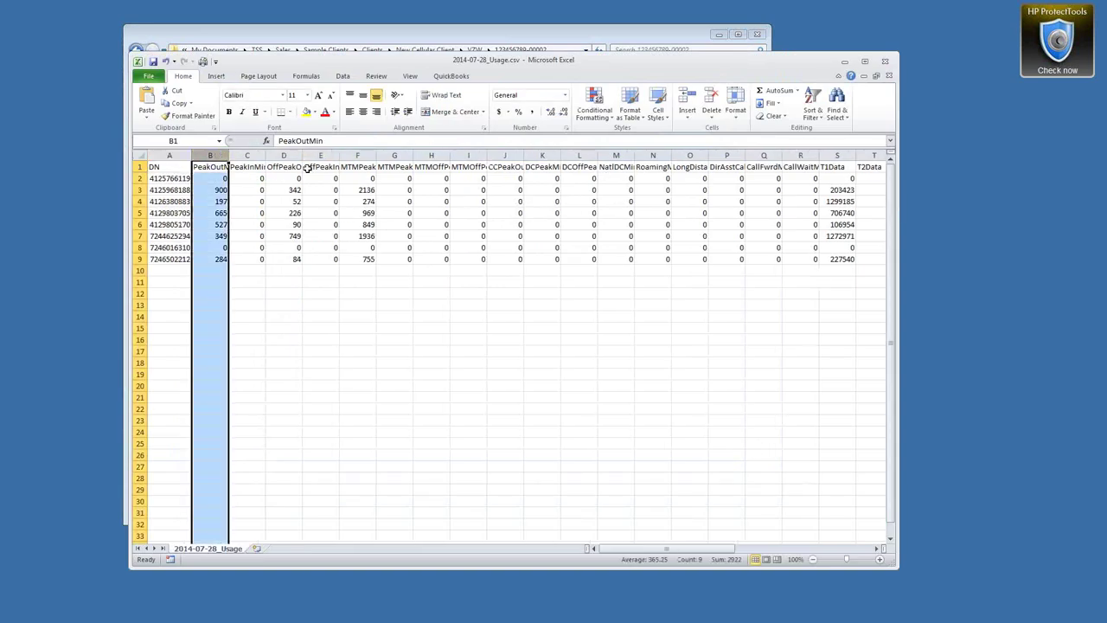
pyautogui.moveTo(301, 157); pyautogui.dragTo(301, 157)
pyautogui.click(357, 156)
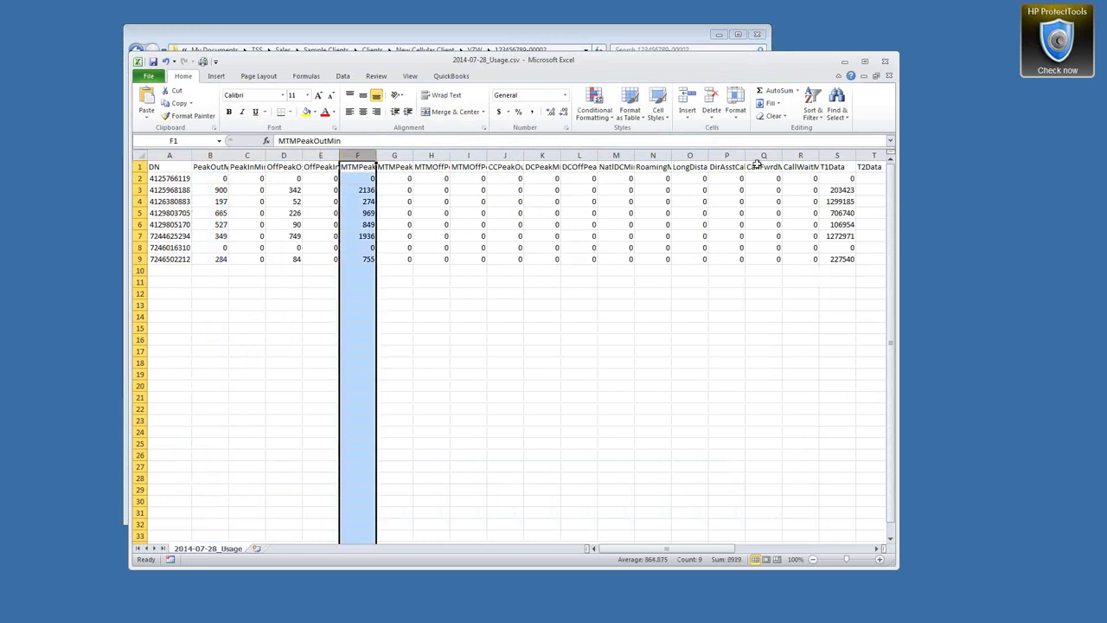
pyautogui.click(839, 156)
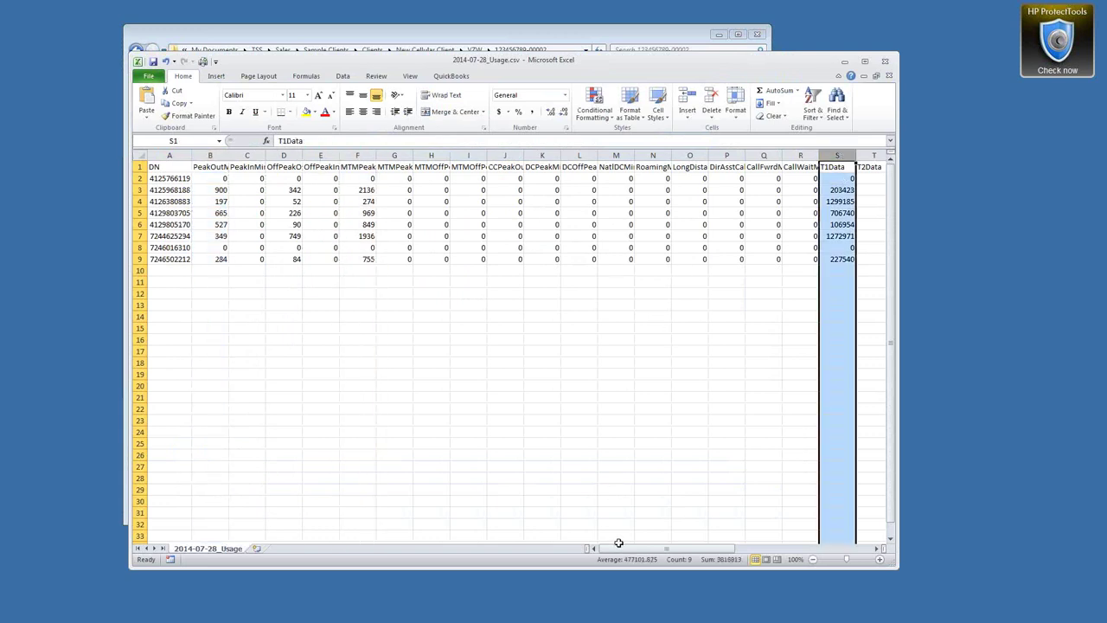
pyautogui.moveTo(622, 550); pyautogui.dragTo(735, 550)
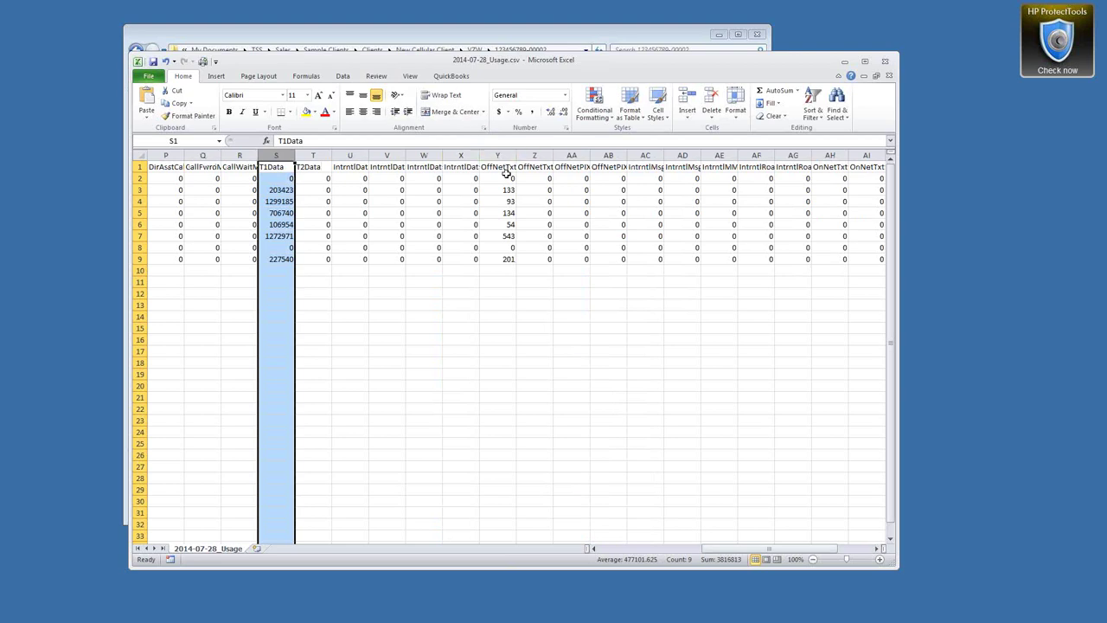
pyautogui.moveTo(742, 551); pyautogui.dragTo(789, 542)
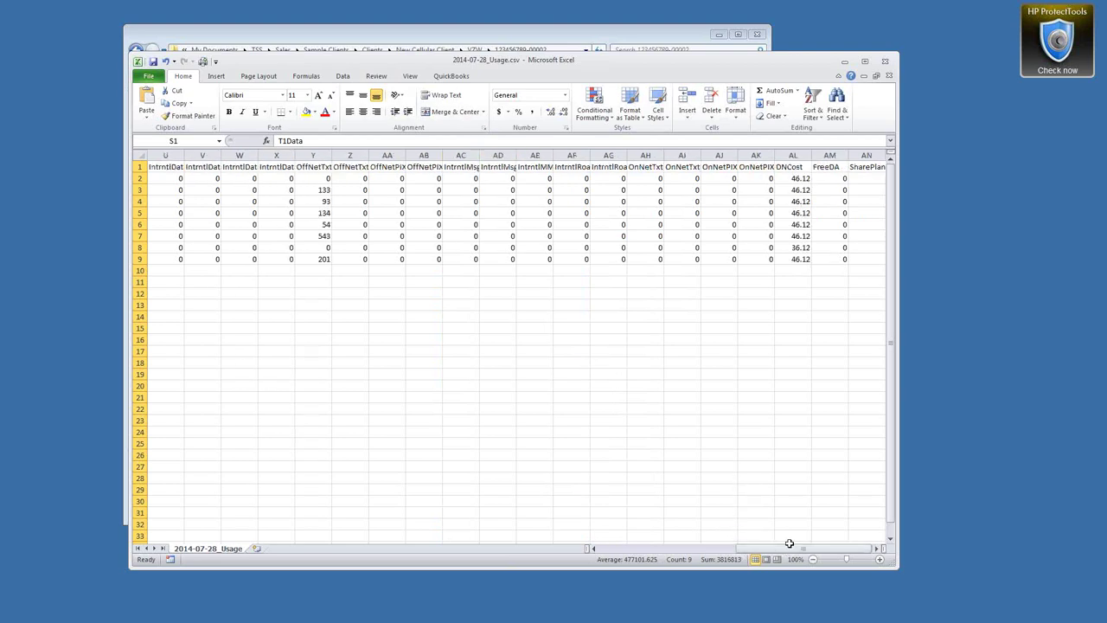
pyautogui.click(792, 155)
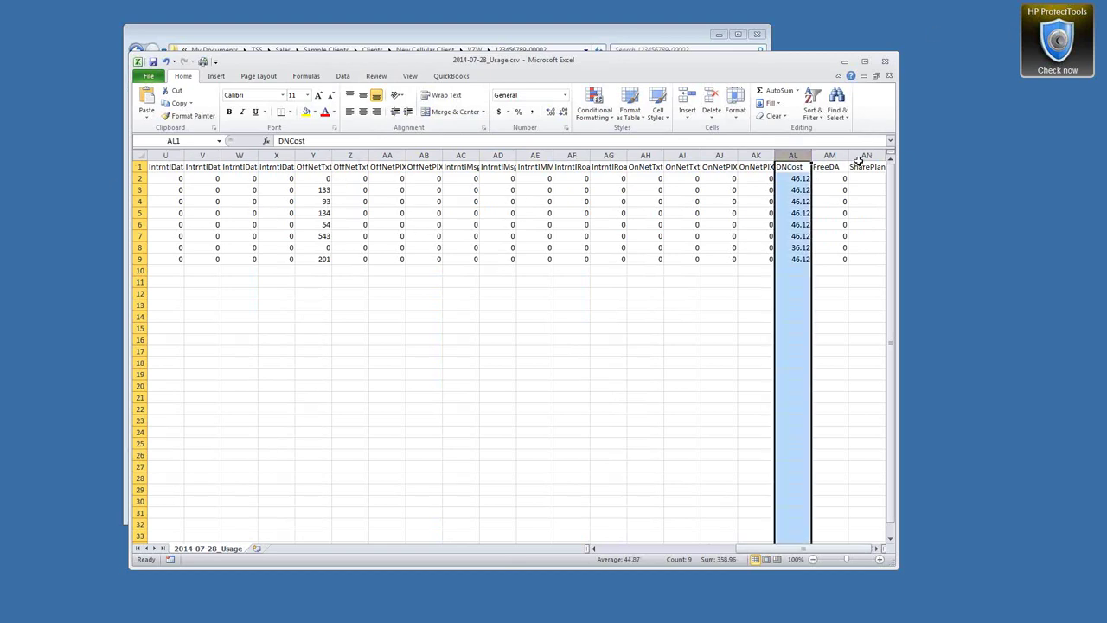
pyautogui.click(885, 62)
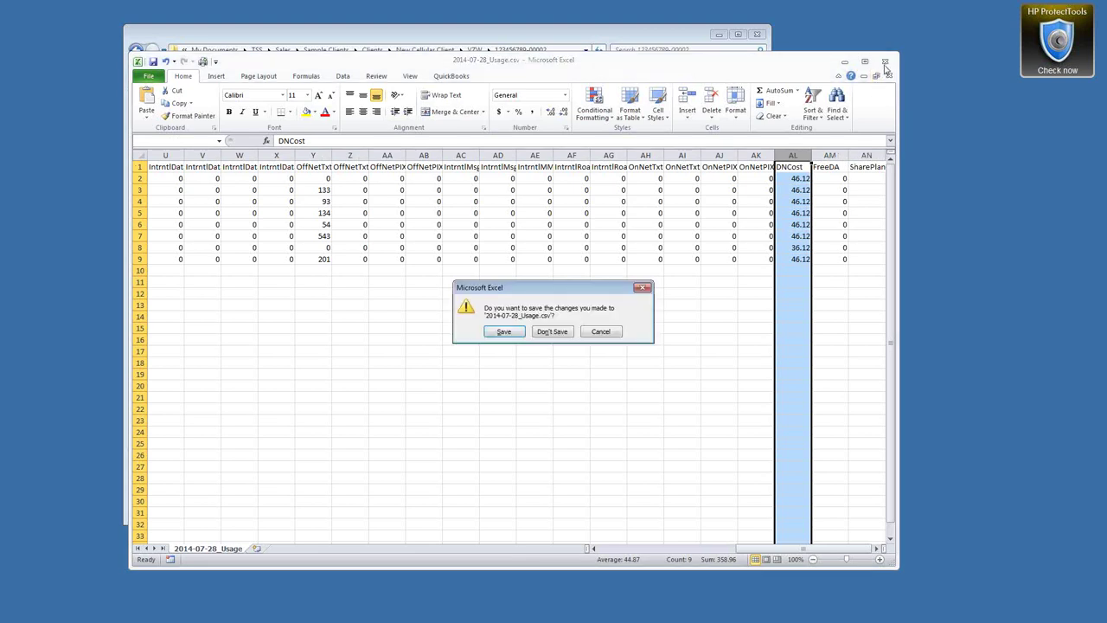
pyautogui.click(548, 334)
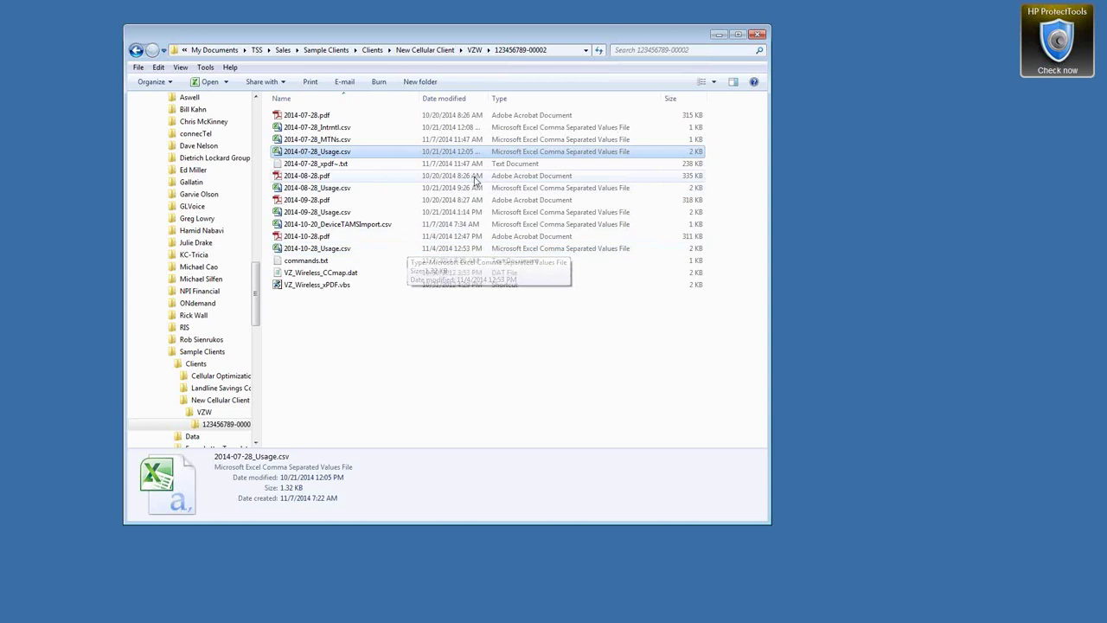
# Minimize the Explorer folder window to bring back the TAMS Cell Device Details form
pyautogui.click(719, 35)
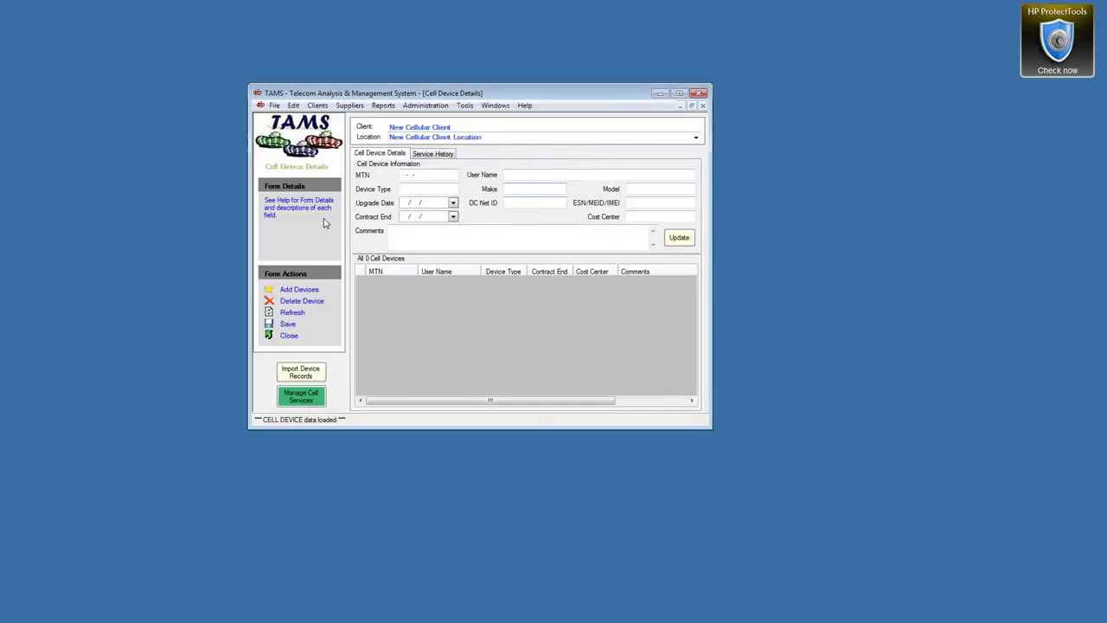
# Start Import Device Records, copy the New Cellular Client folder path from Explorer, then cancel the import
pyautogui.click(316, 376)
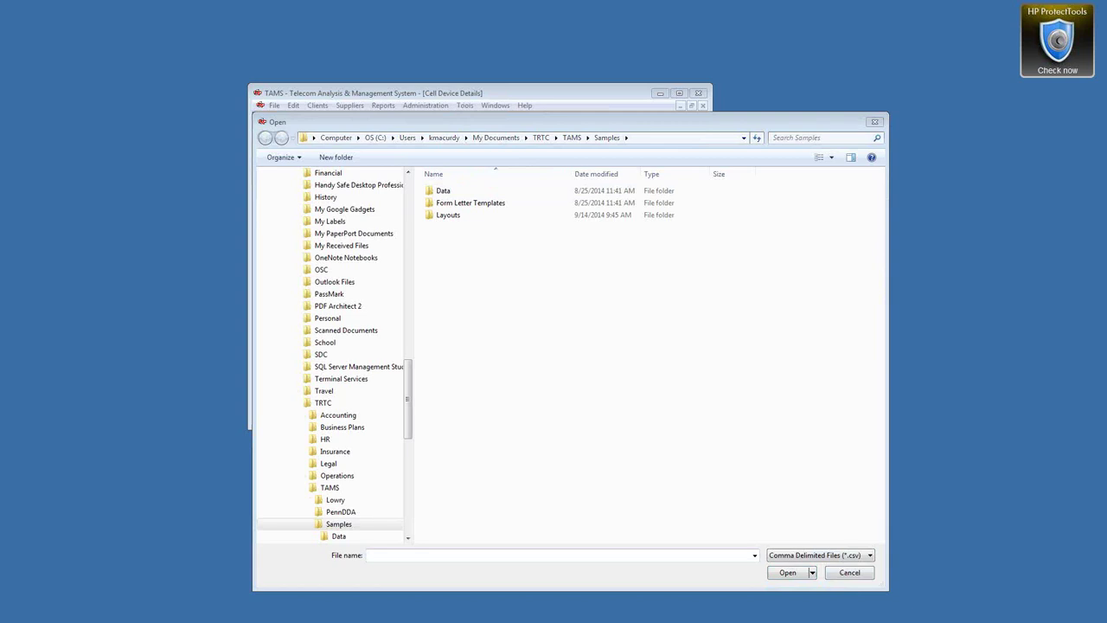
pyautogui.hotkey('alt', 'Tab')
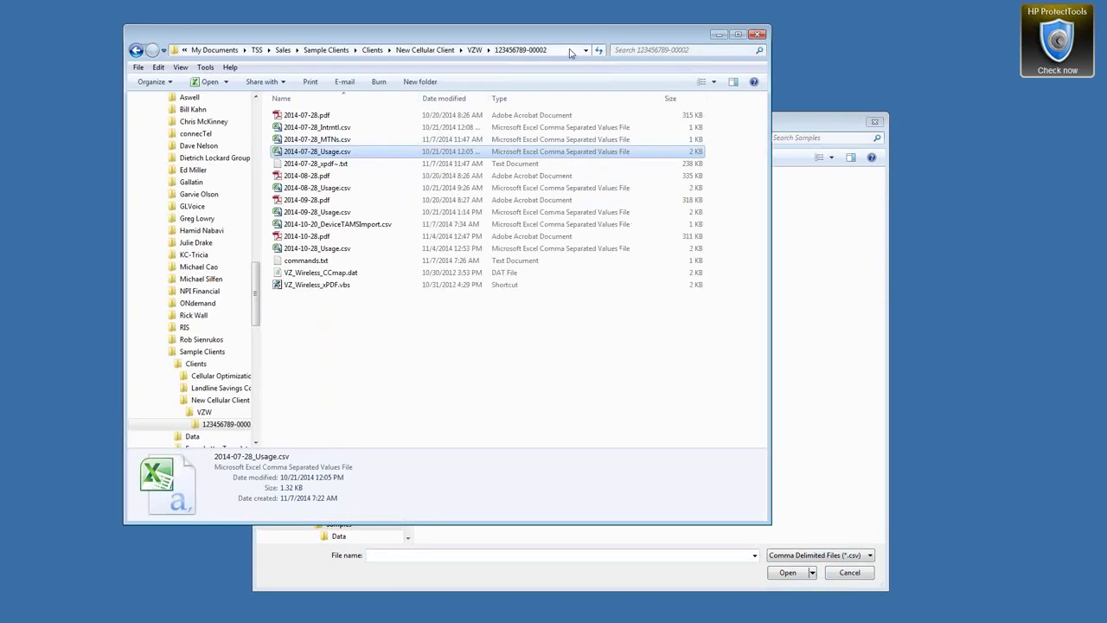
pyautogui.click(570, 52)
pyautogui.moveTo(448, 51); pyautogui.dragTo(161, 54)
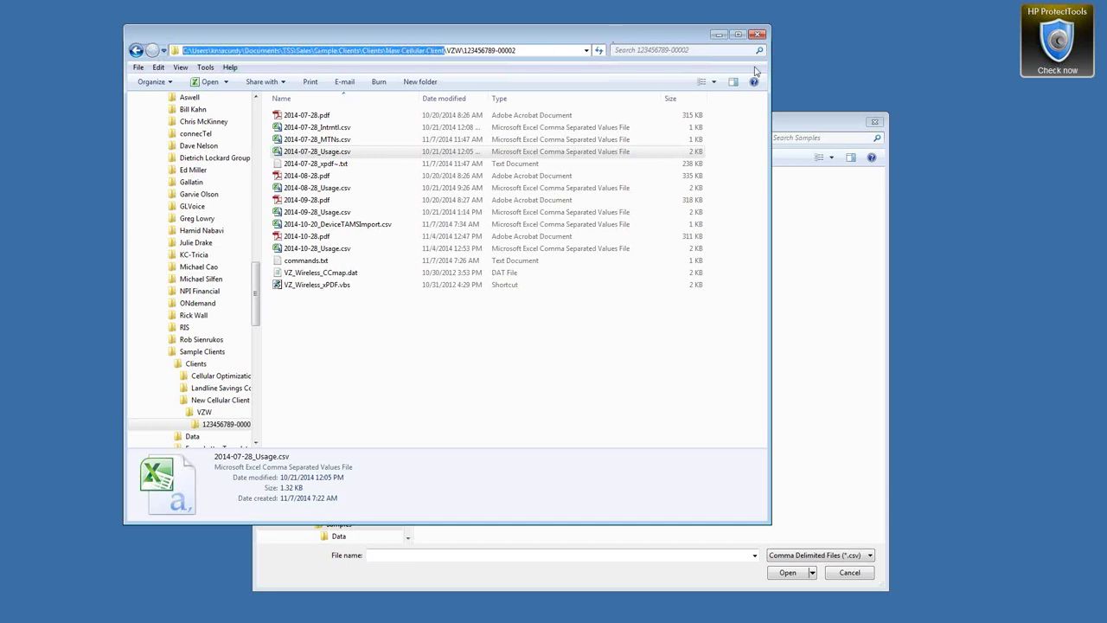
pyautogui.click(800, 121)
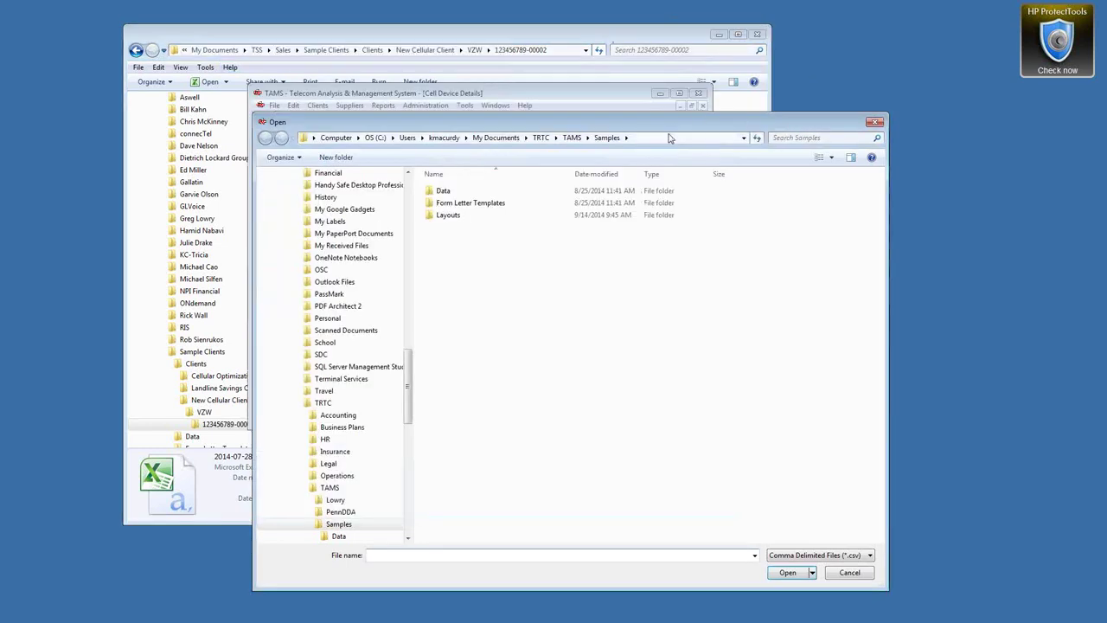
pyautogui.click(874, 122)
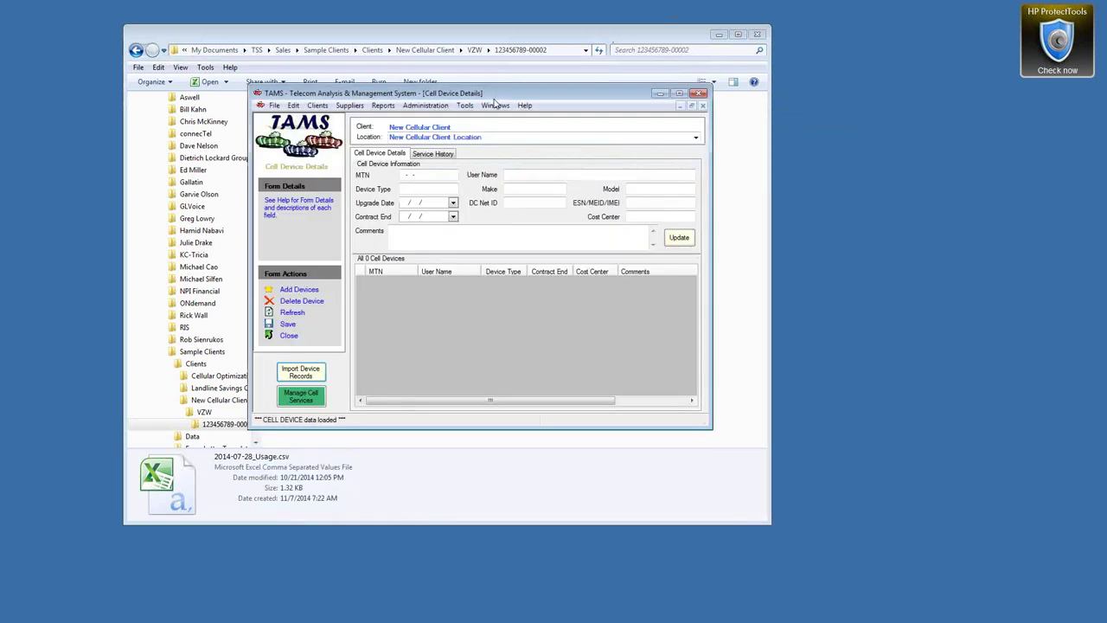
# Maximize the Cell Device Details form
pyautogui.click(495, 105)
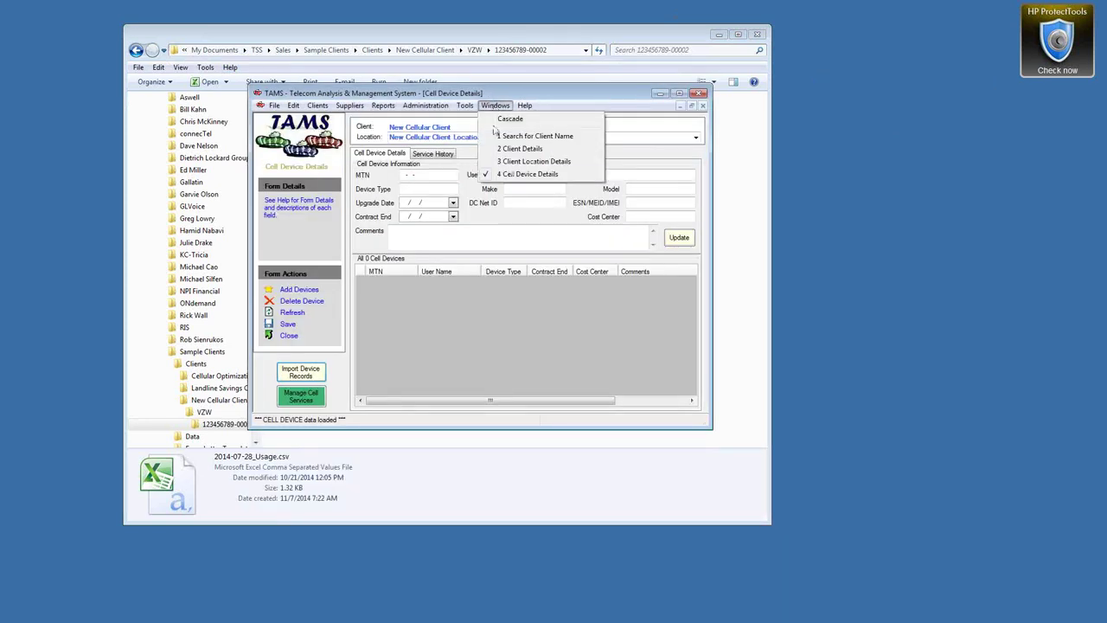
pyautogui.click(627, 96)
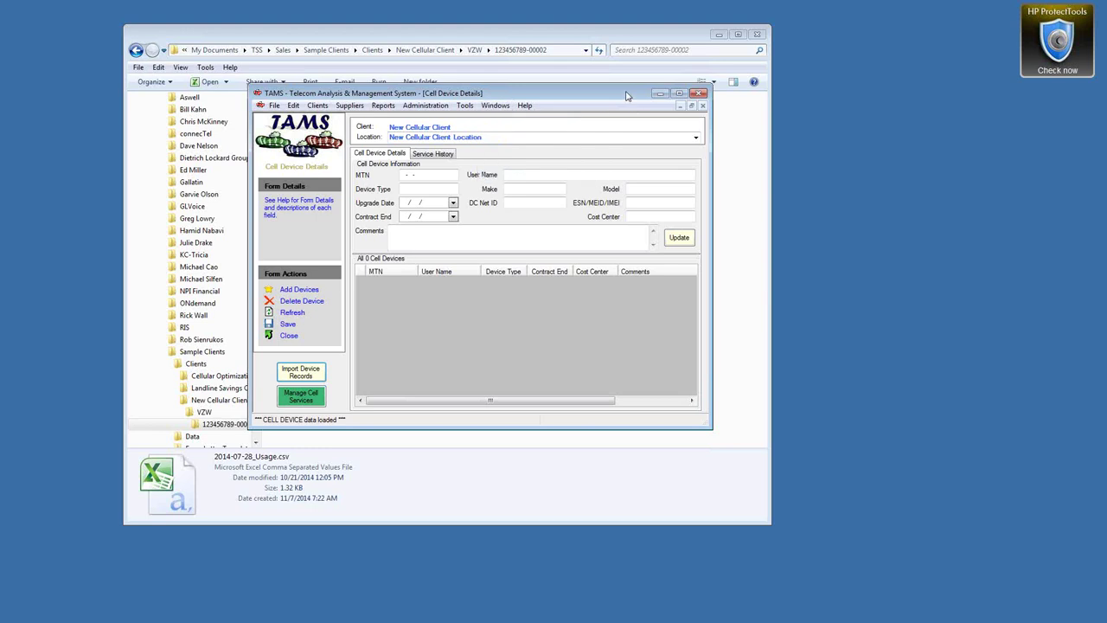
pyautogui.click(679, 92)
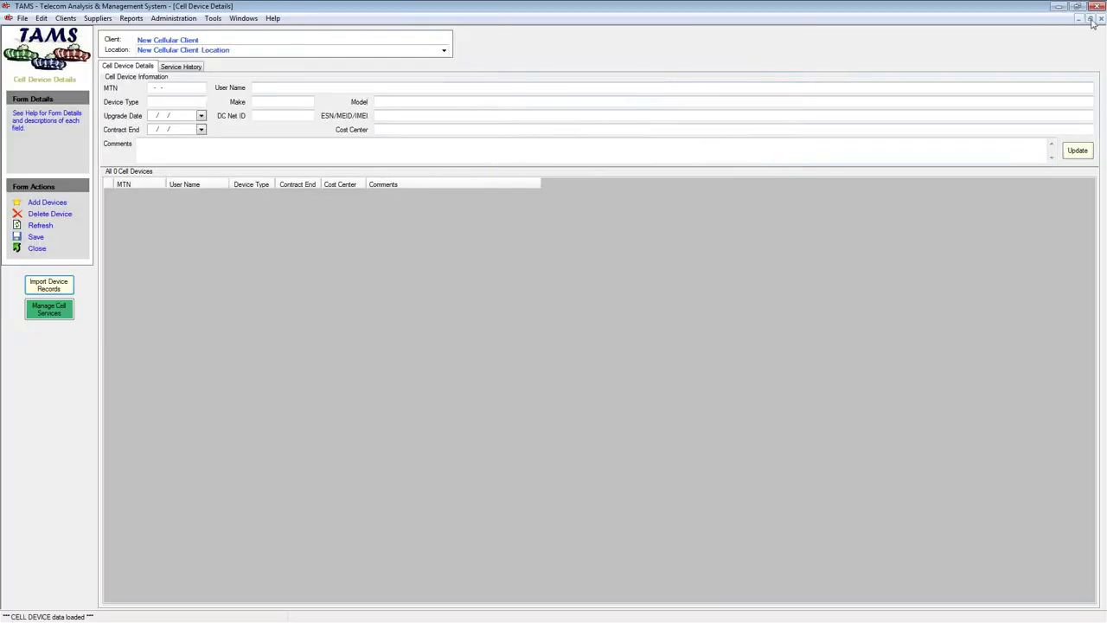
# Maximize the New Cellular Client's Client Details window to fill the workspace
pyautogui.click(1091, 19)
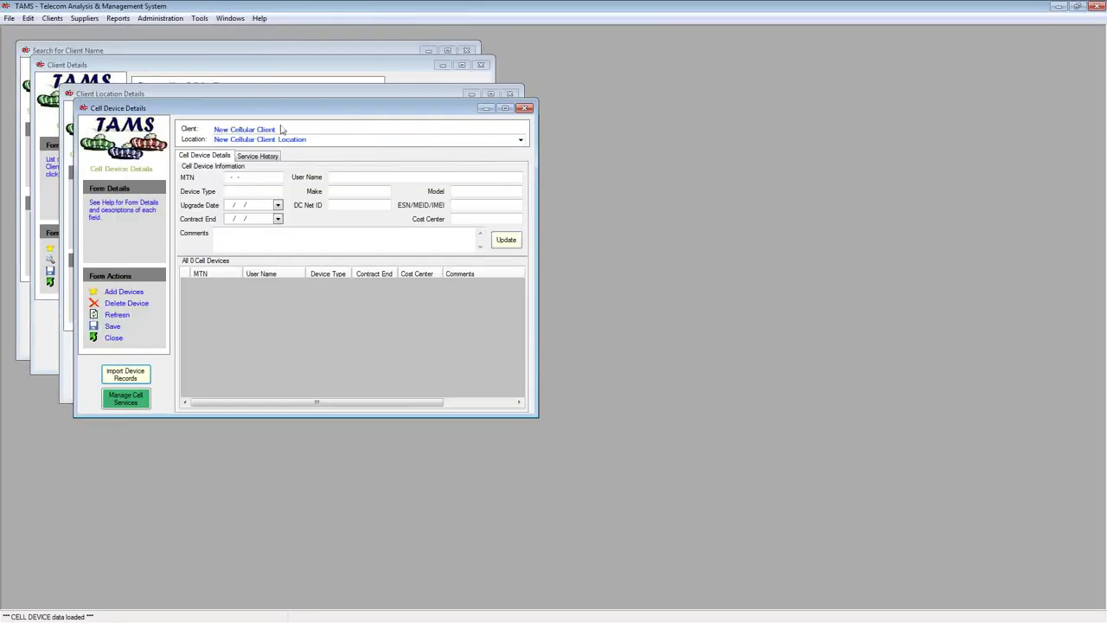
pyautogui.click(250, 93)
pyautogui.click(225, 66)
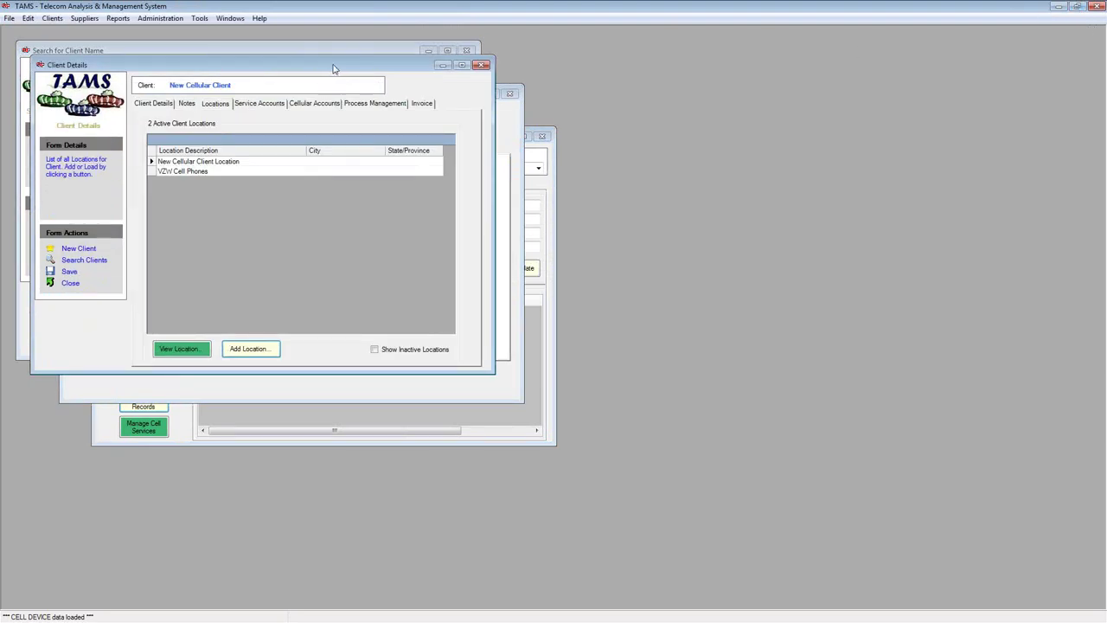
pyautogui.doubleClick(334, 68)
pyautogui.click(243, 19)
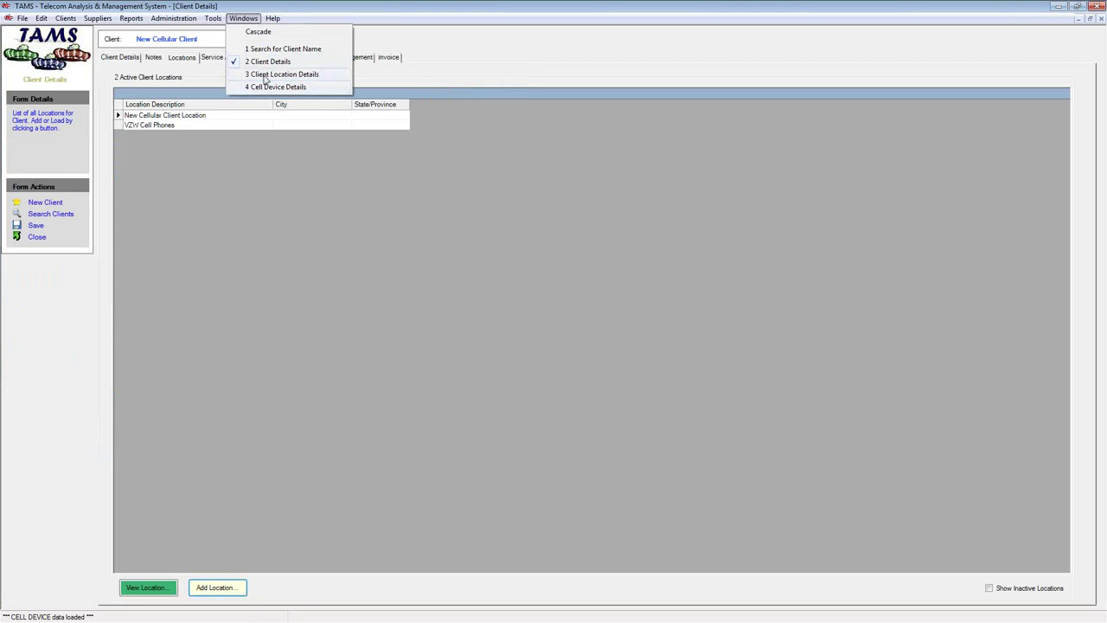
pyautogui.click(269, 62)
# Review the Process Management Agreement Fee, Cellular Agreement Fee and Hourly Rate values
pyautogui.click(352, 59)
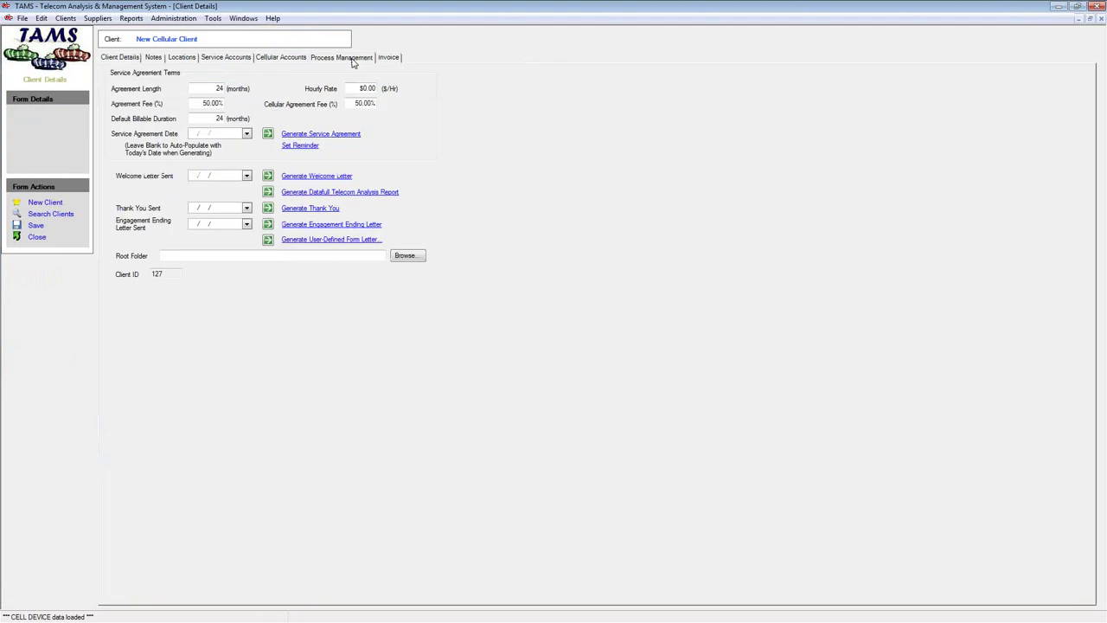
pyautogui.click(193, 106)
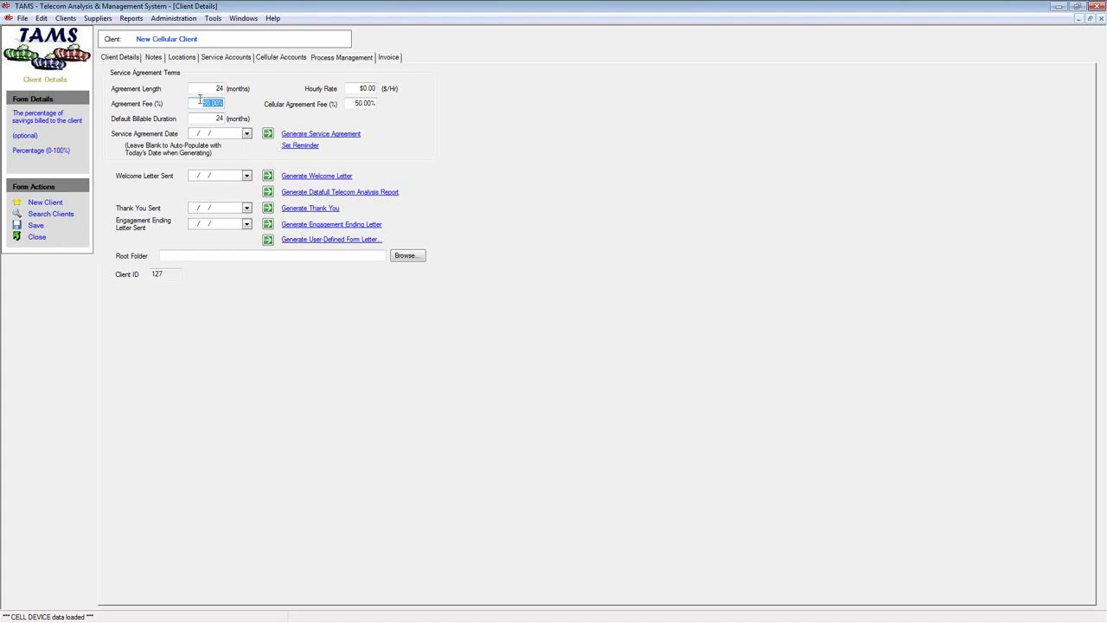
pyautogui.moveTo(200, 100); pyautogui.dragTo(227, 103)
pyautogui.moveTo(353, 103); pyautogui.dragTo(377, 104)
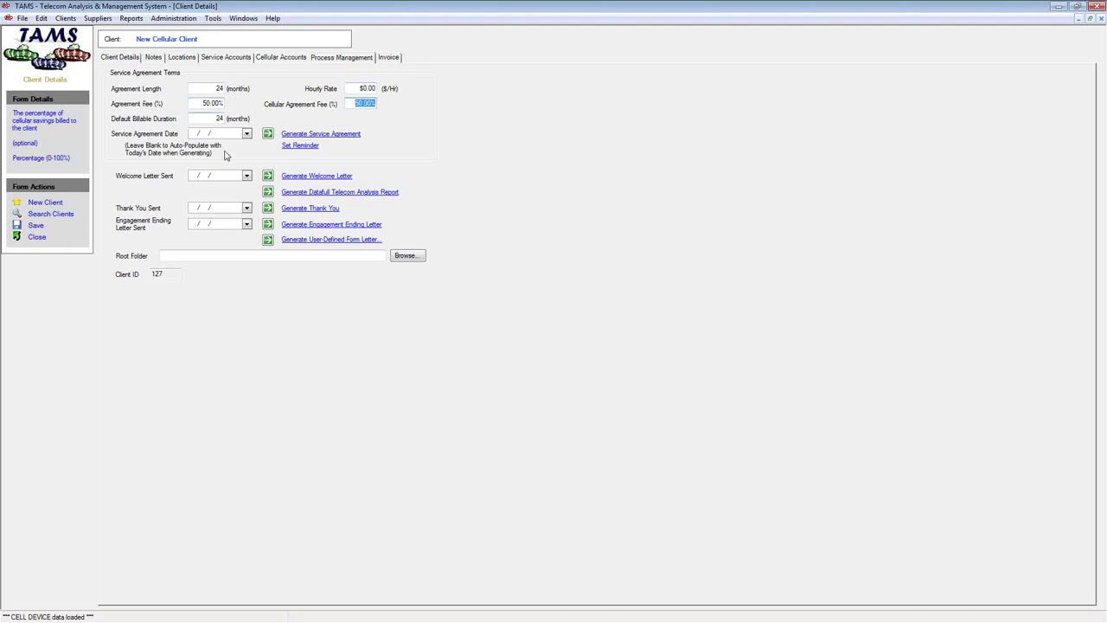
pyautogui.click(359, 89)
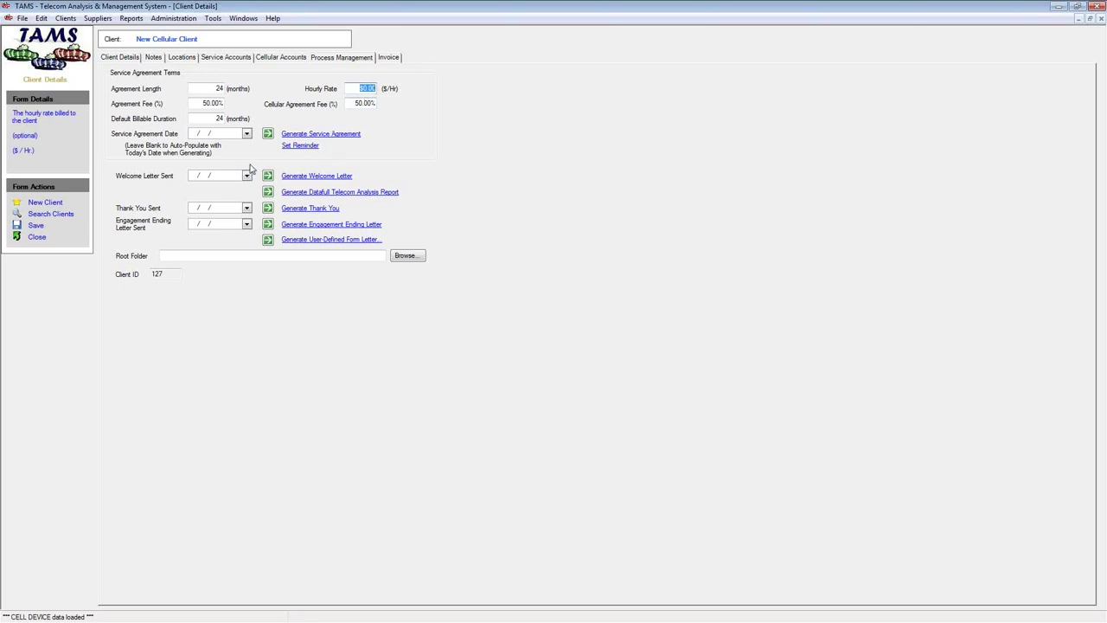
# Auto-fill the Root Folder path and confirm the New Cellular Client folder through Browse
pyautogui.click(201, 256)
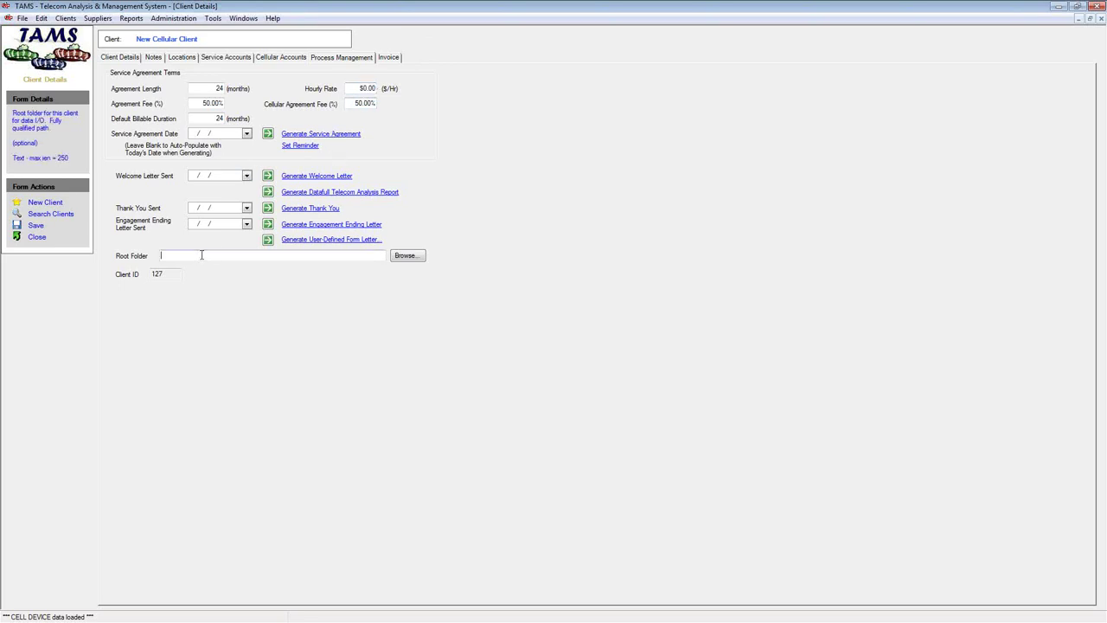
pyautogui.doubleClick(270, 256)
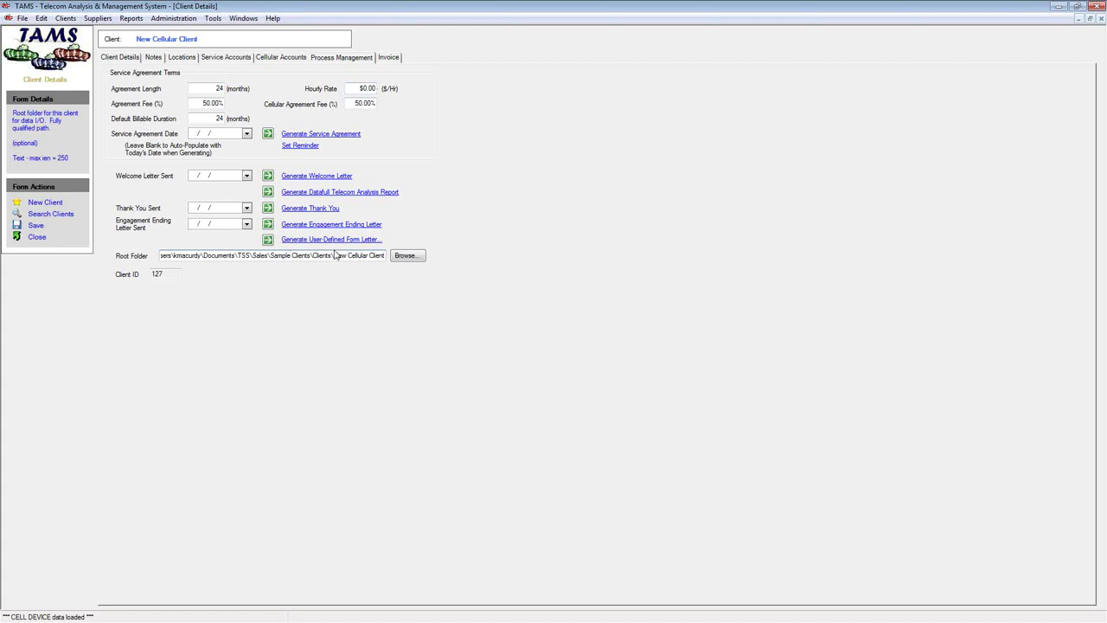
pyautogui.moveTo(333, 256); pyautogui.dragTo(148, 256)
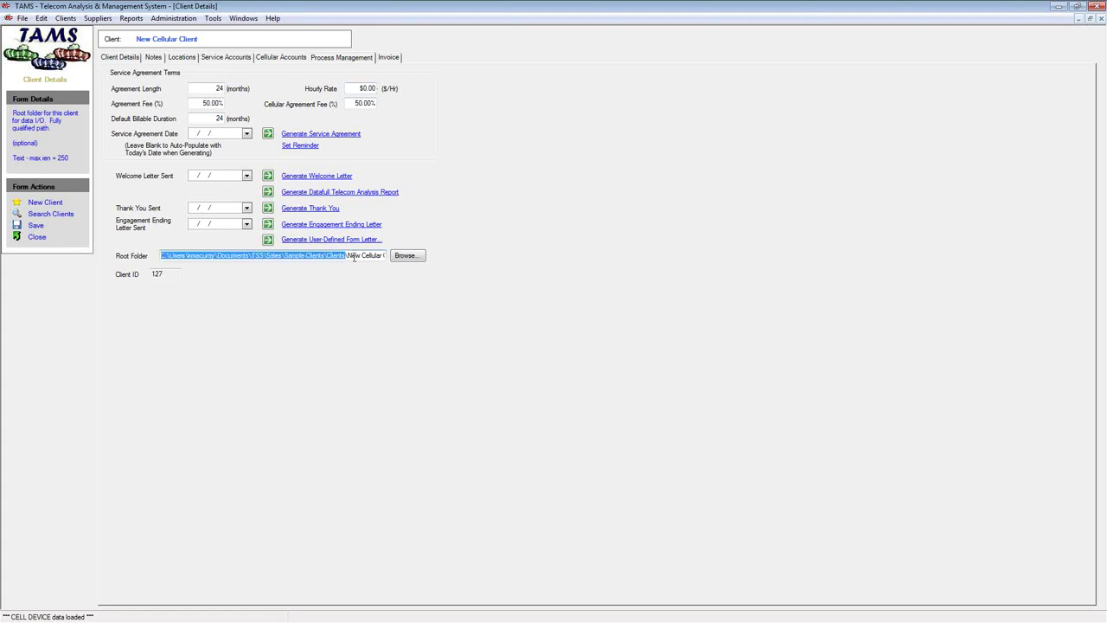
pyautogui.moveTo(347, 256); pyautogui.dragTo(381, 258)
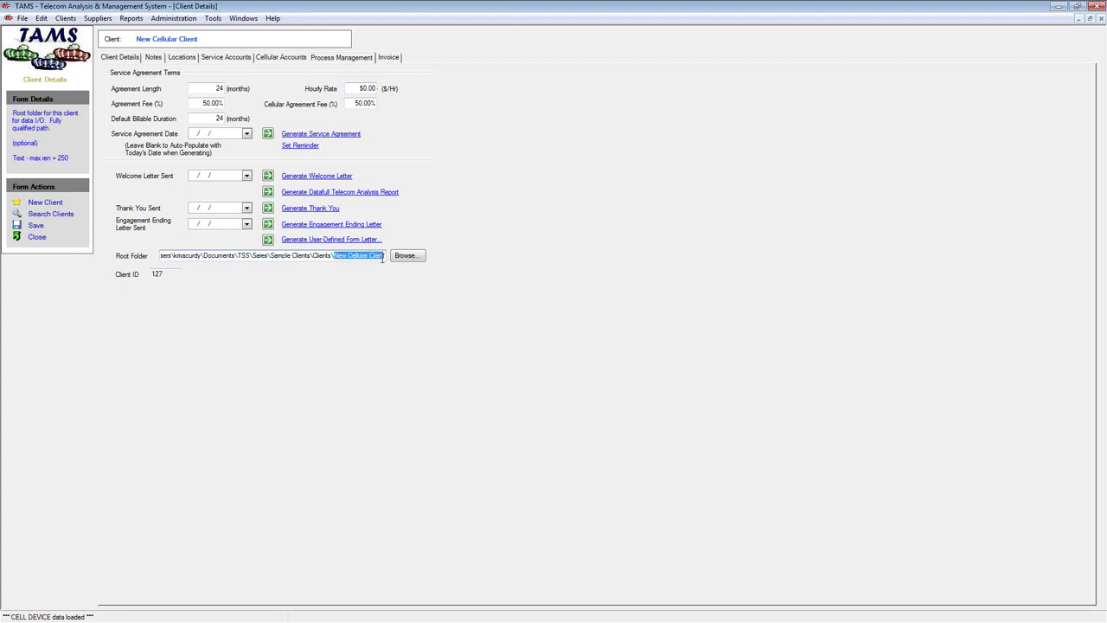
pyautogui.click(372, 258)
pyautogui.click(404, 257)
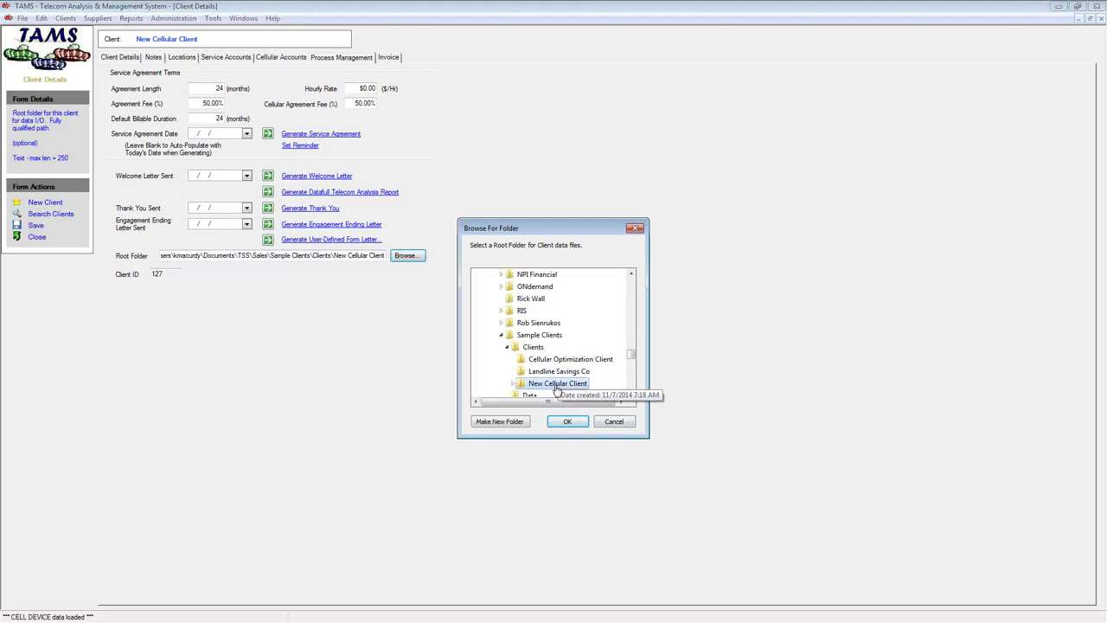
pyautogui.click(568, 421)
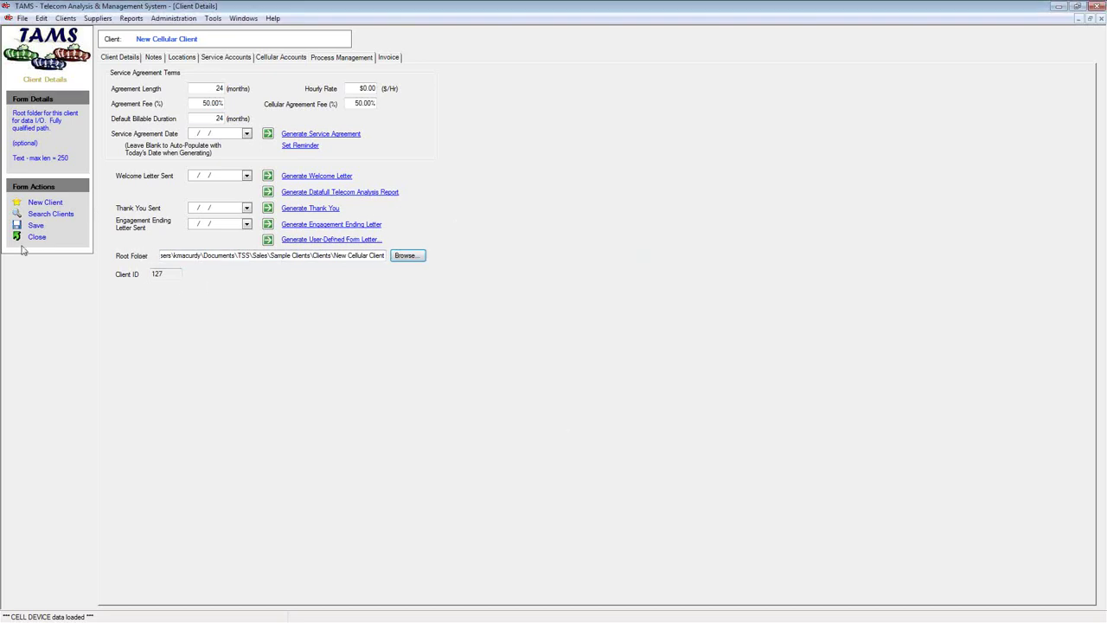
pyautogui.click(243, 18)
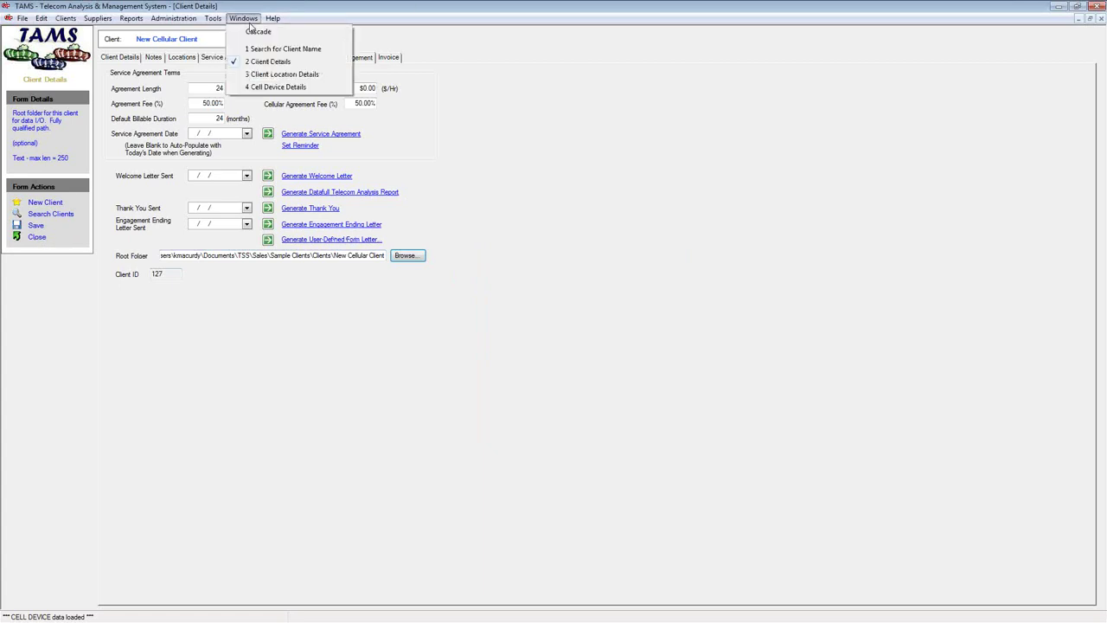
# Switch to Cell Device Details, start a device-record import, then cancel it, leaving 0 devices
pyautogui.click(277, 90)
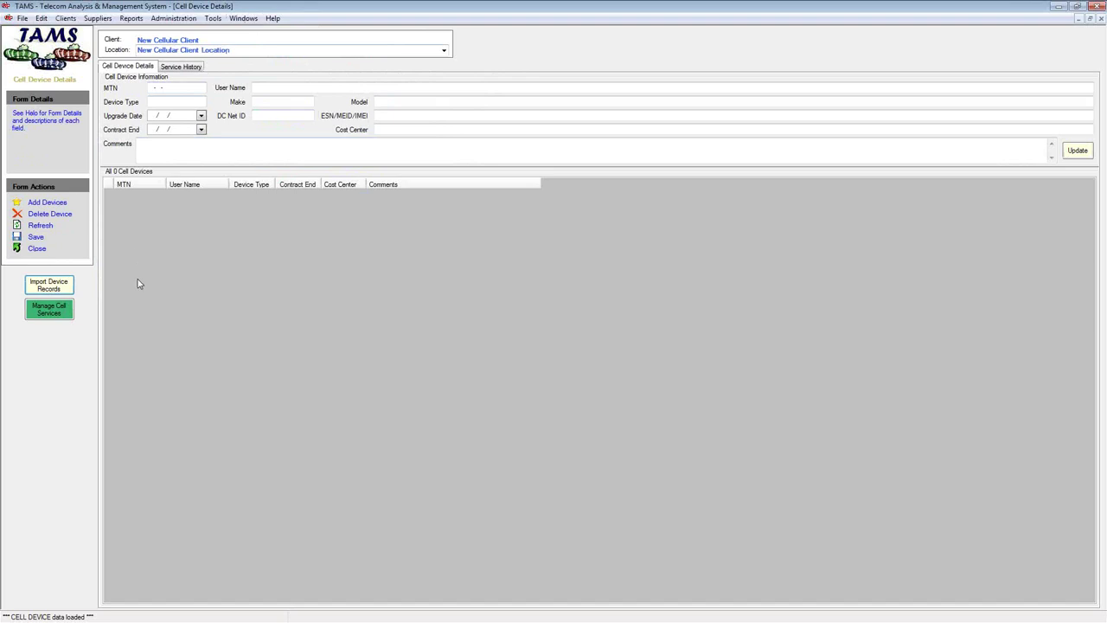
pyautogui.click(48, 286)
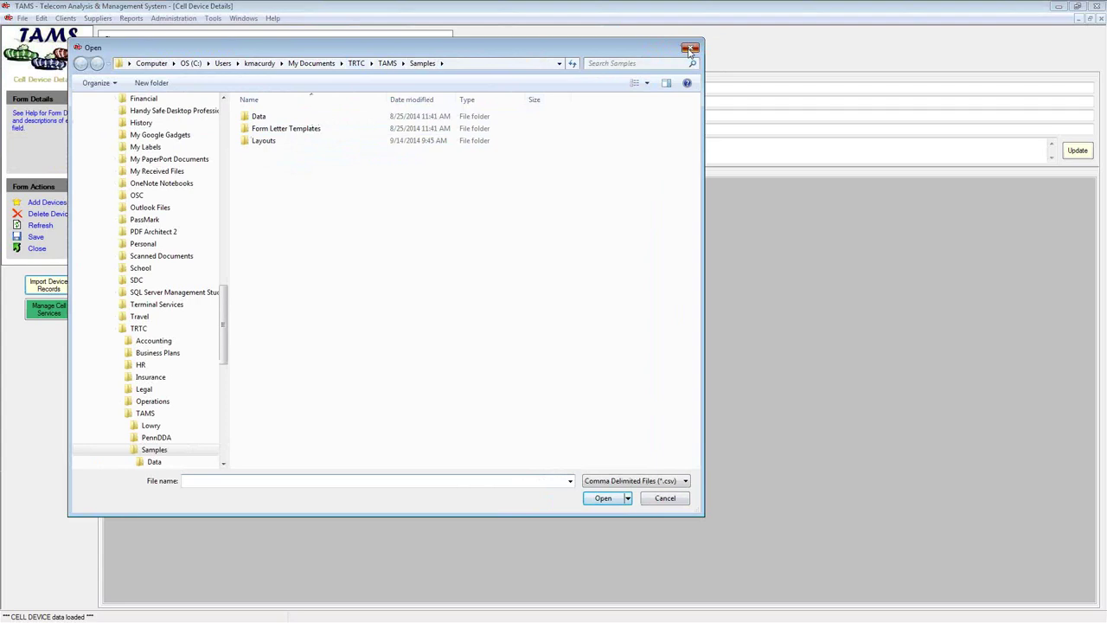
pyautogui.click(690, 49)
pyautogui.click(243, 18)
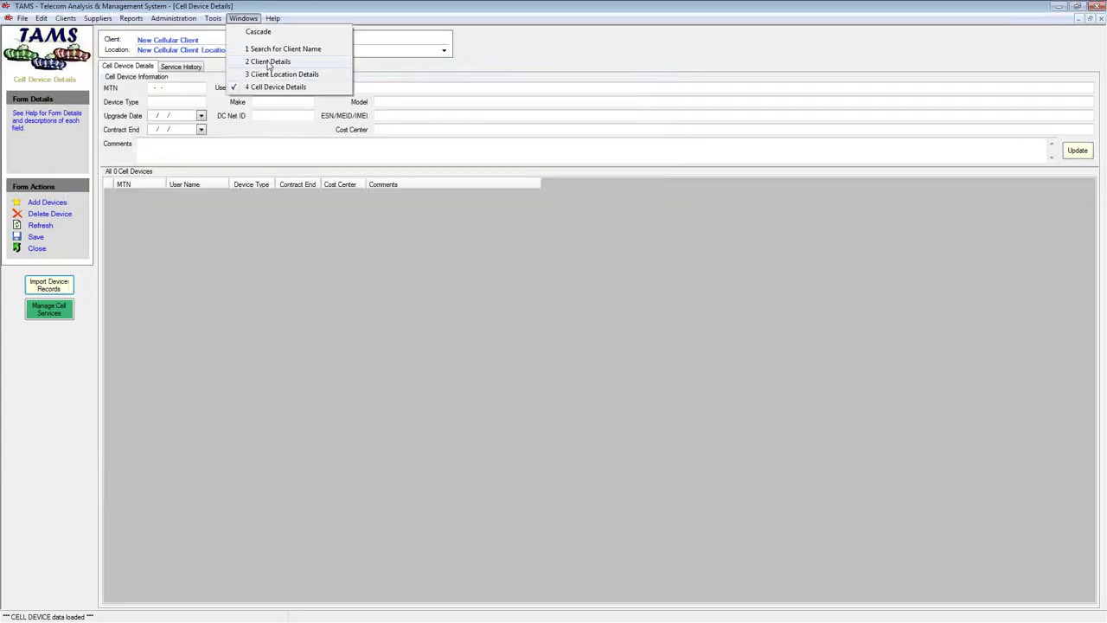
# Save Client Details and re-confirm the root folder as Sample Clients\Clients\New Cellular Client
pyautogui.click(268, 62)
pyautogui.moveTo(214, 254); pyautogui.dragTo(87, 256)
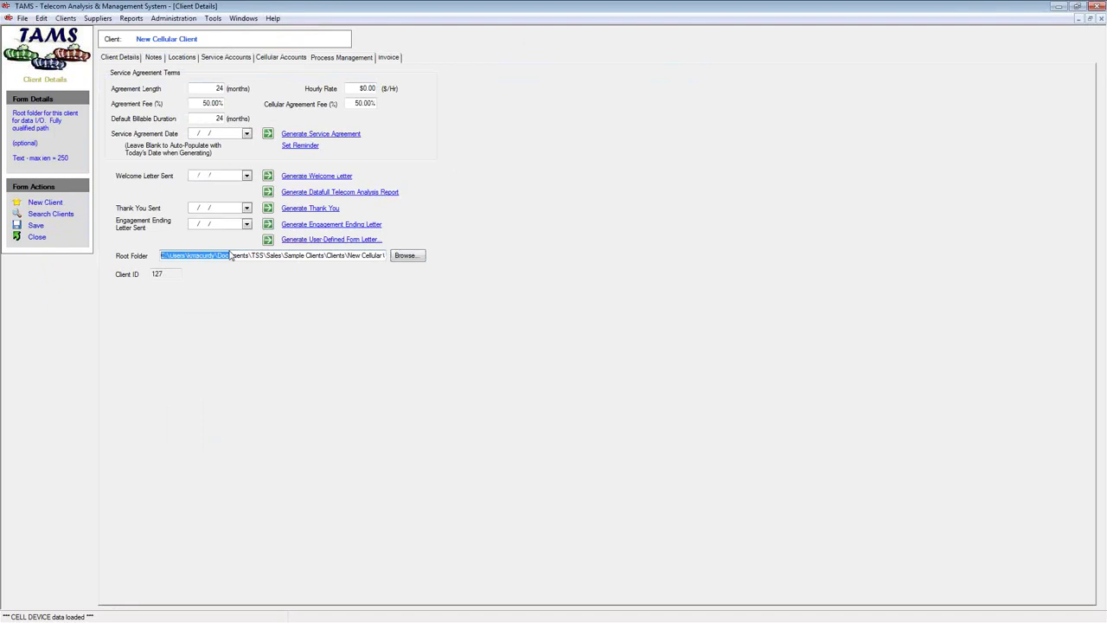
pyautogui.click(34, 226)
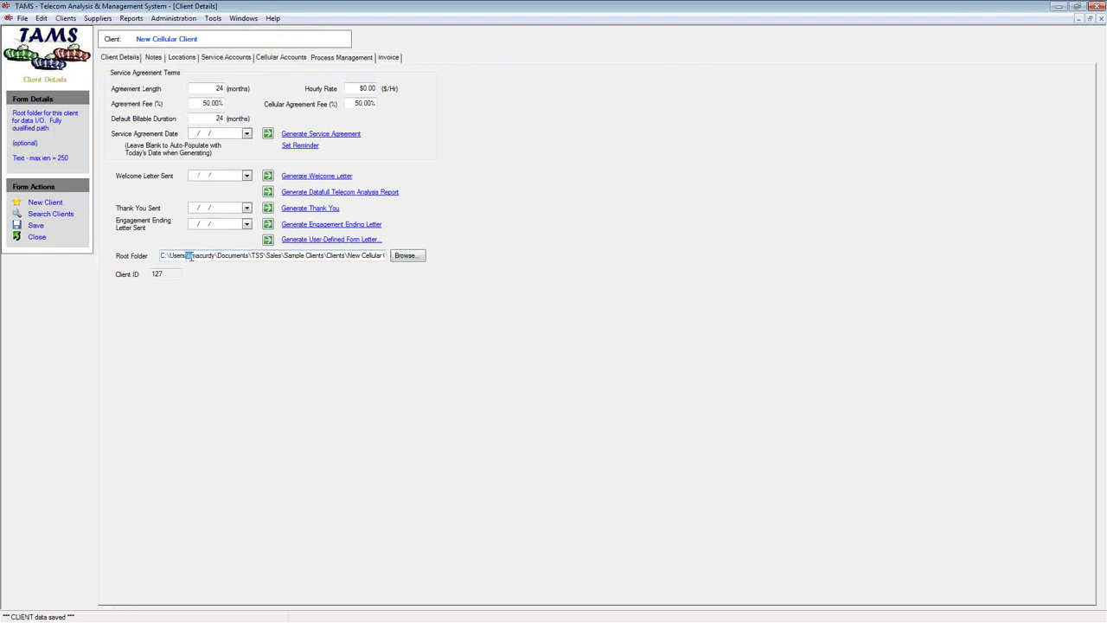
pyautogui.moveTo(188, 255); pyautogui.dragTo(402, 262)
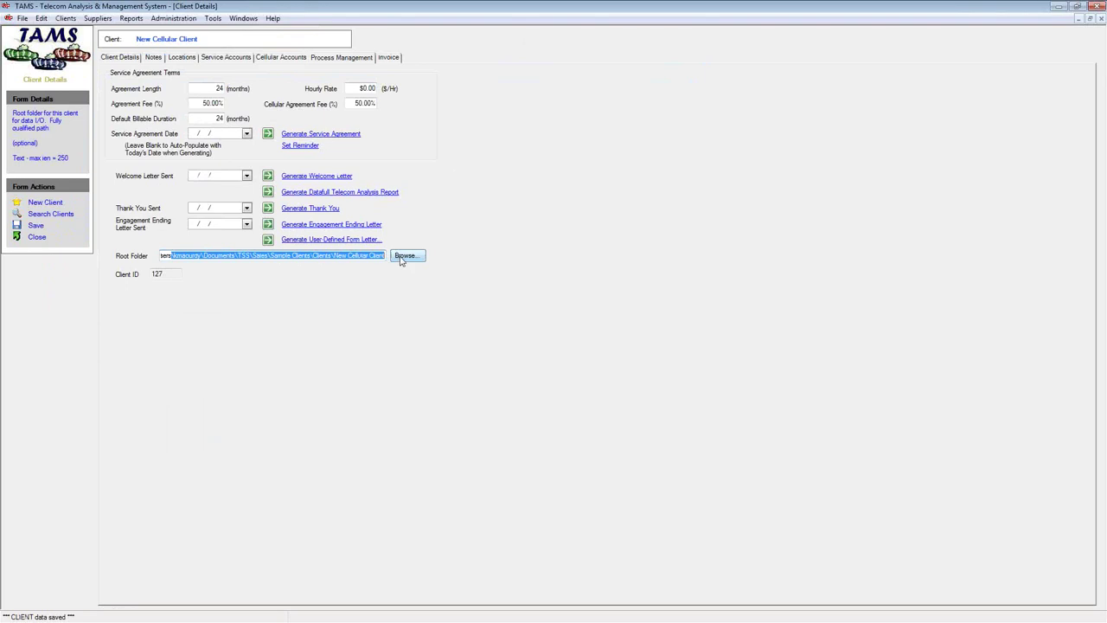
pyautogui.click(402, 257)
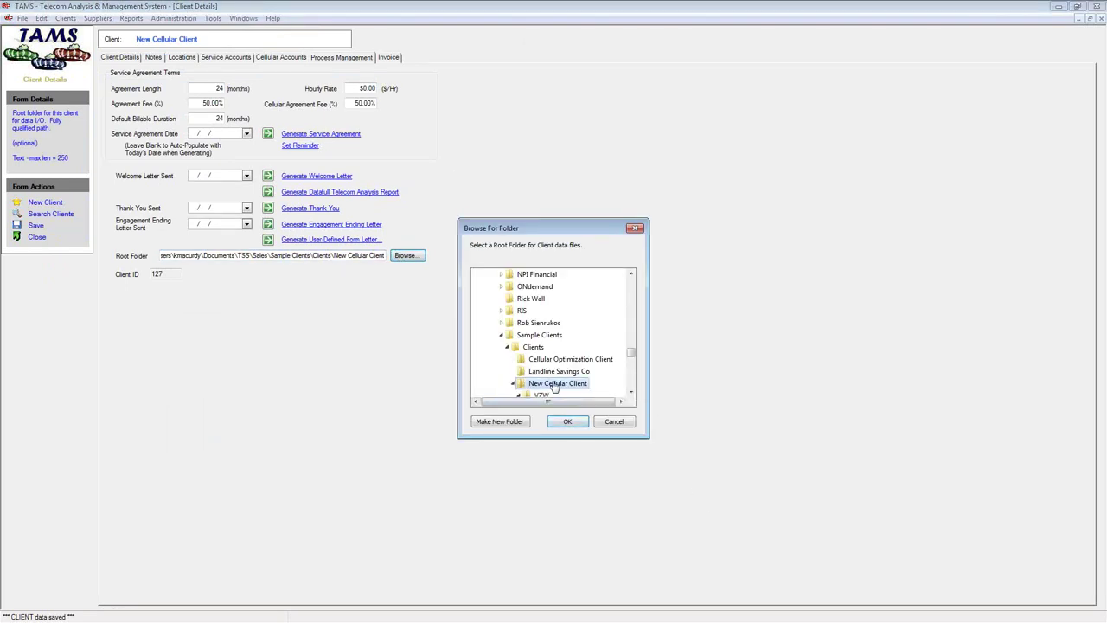
pyautogui.click(567, 421)
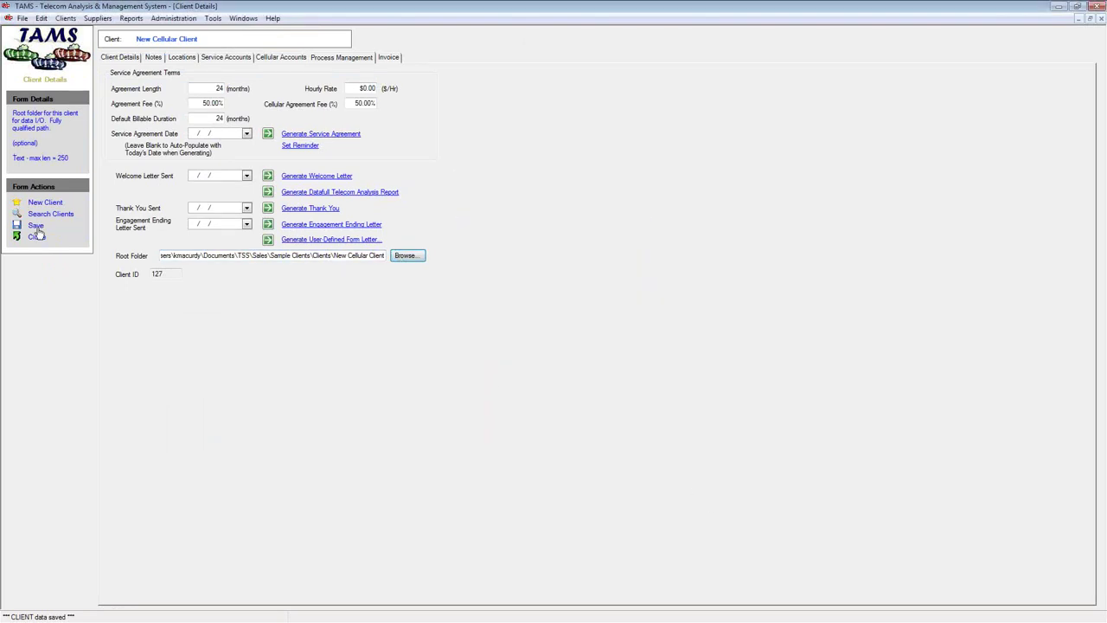
pyautogui.click(243, 18)
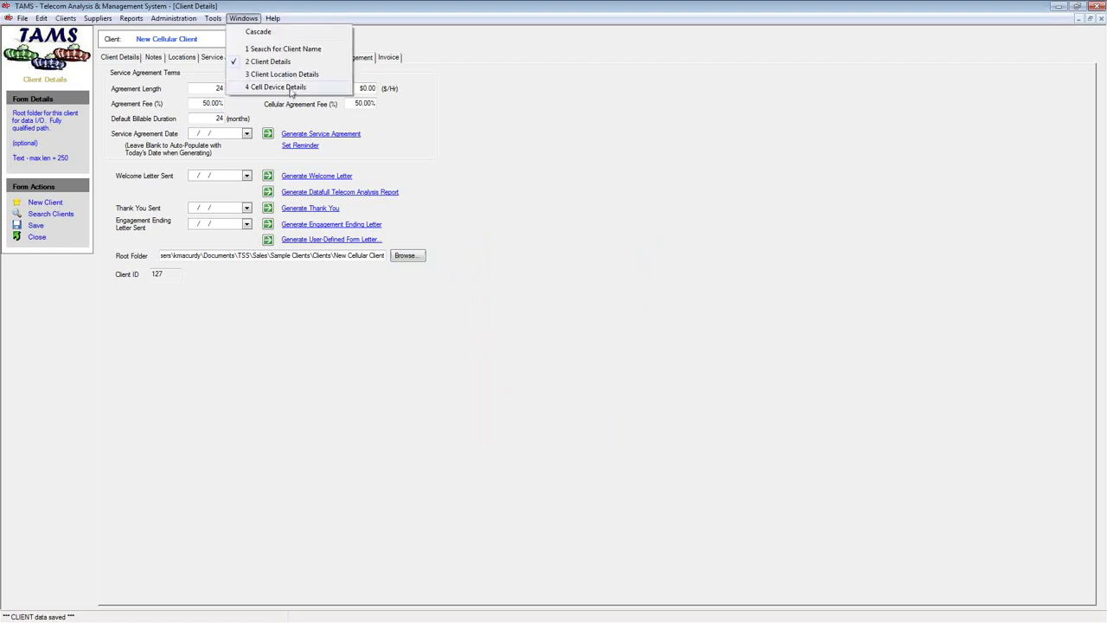
pyautogui.click(292, 87)
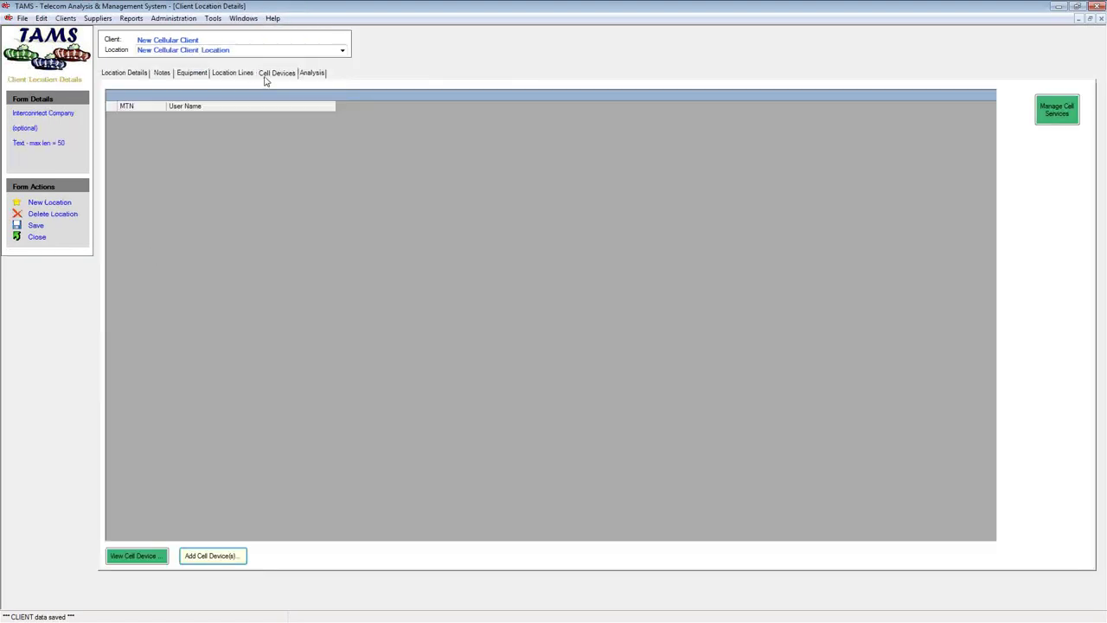
pyautogui.click(235, 19)
pyautogui.click(288, 88)
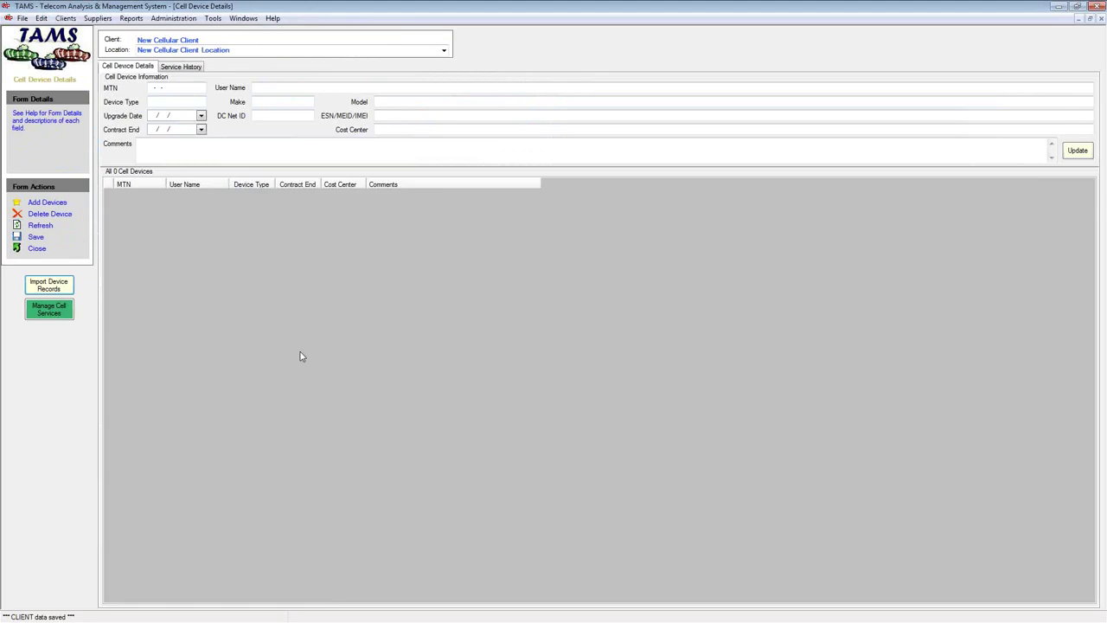
pyautogui.click(48, 285)
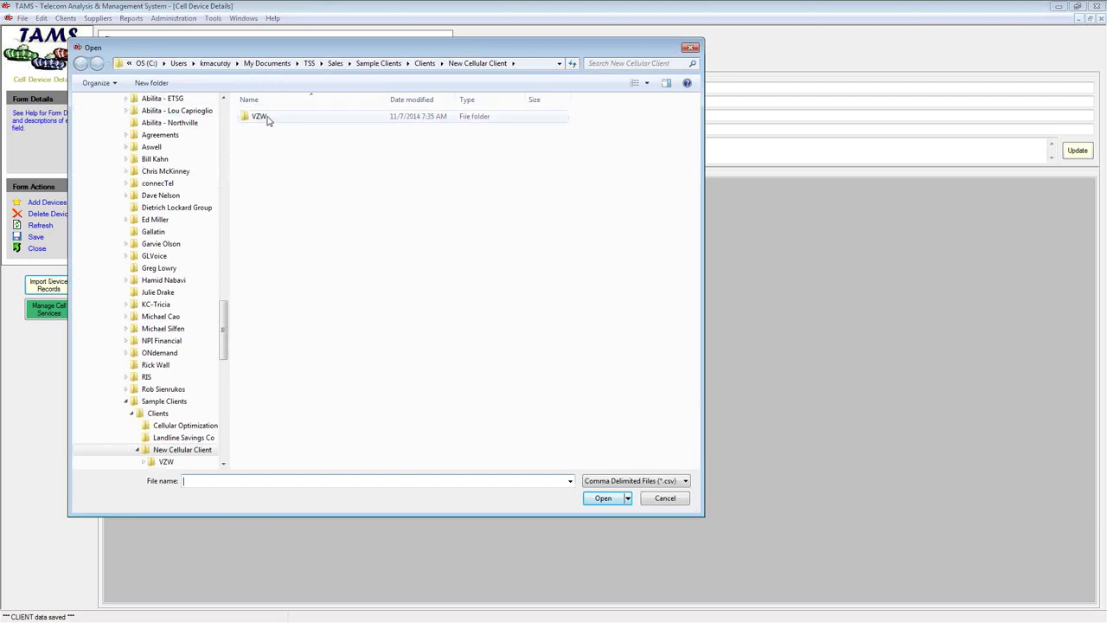
pyautogui.doubleClick(267, 118)
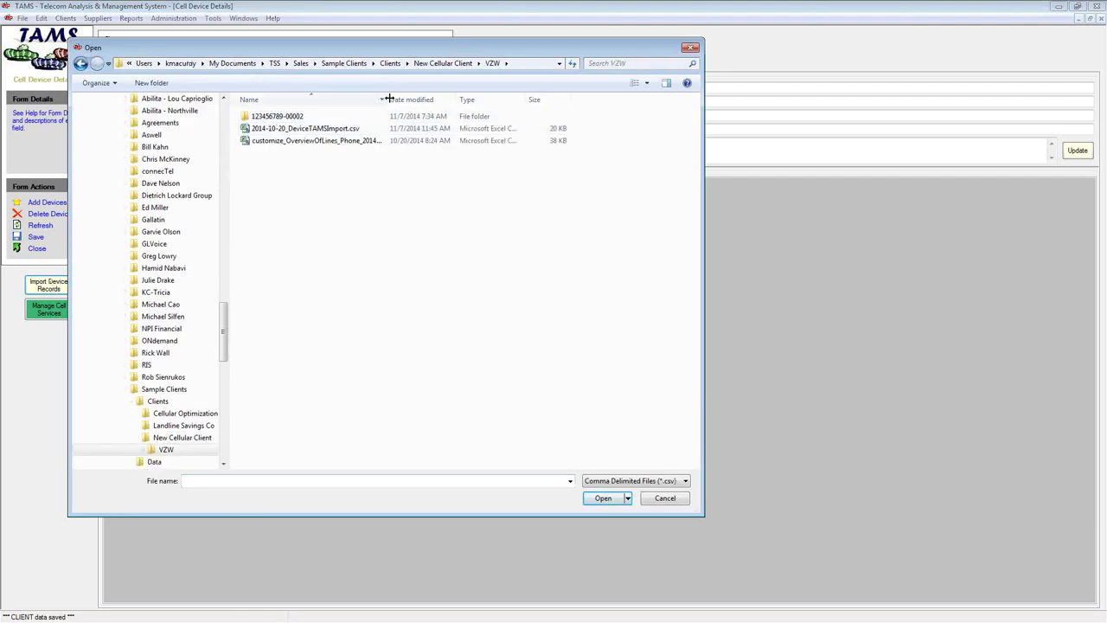
pyautogui.moveTo(386, 100); pyautogui.dragTo(463, 100)
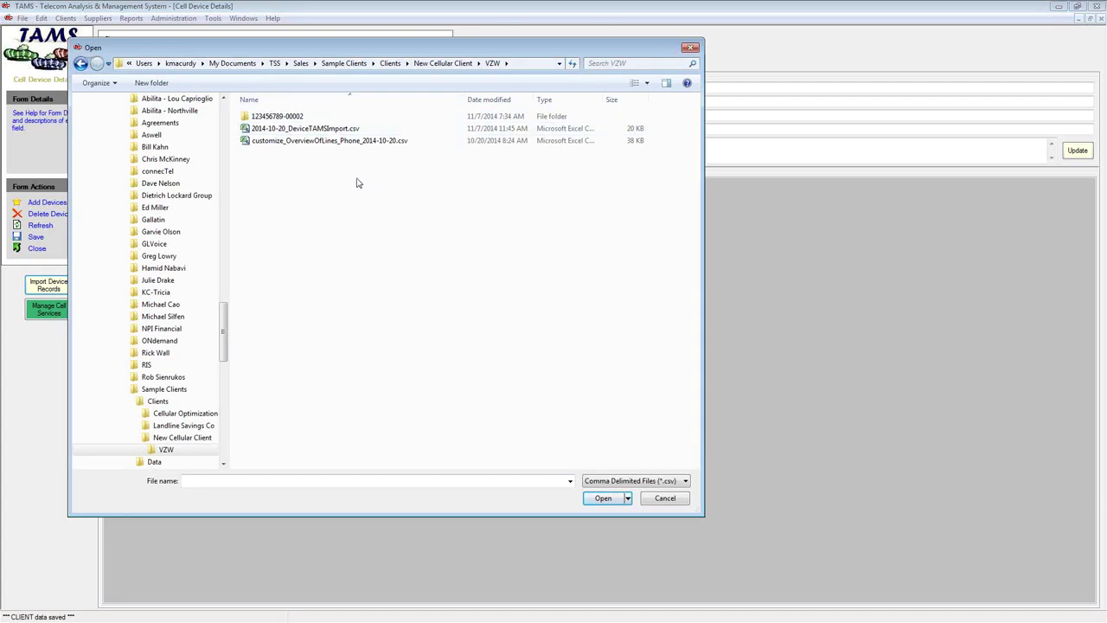
pyautogui.doubleClick(279, 116)
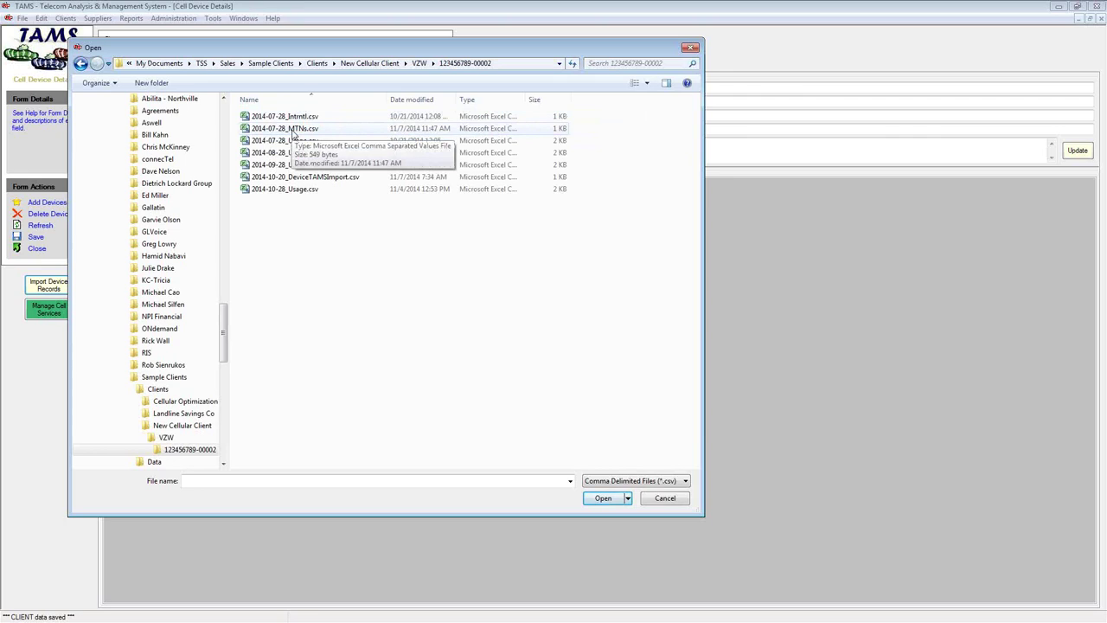
pyautogui.doubleClick(294, 129)
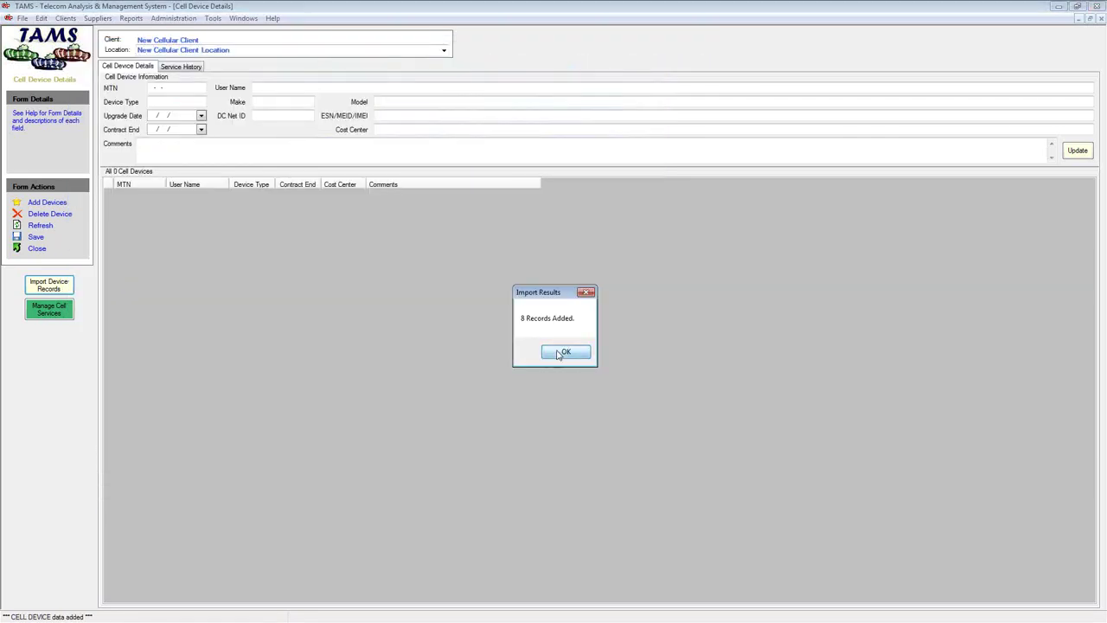
# Dismiss the Import Results dialog and check the 8 imported cell devices
pyautogui.click(562, 352)
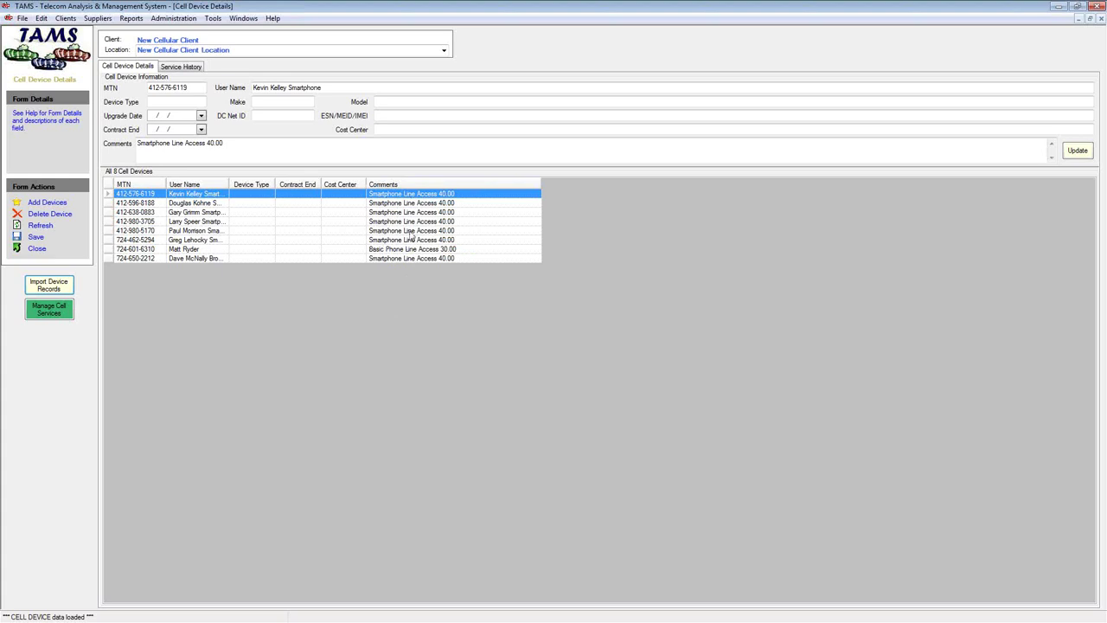
pyautogui.click(246, 19)
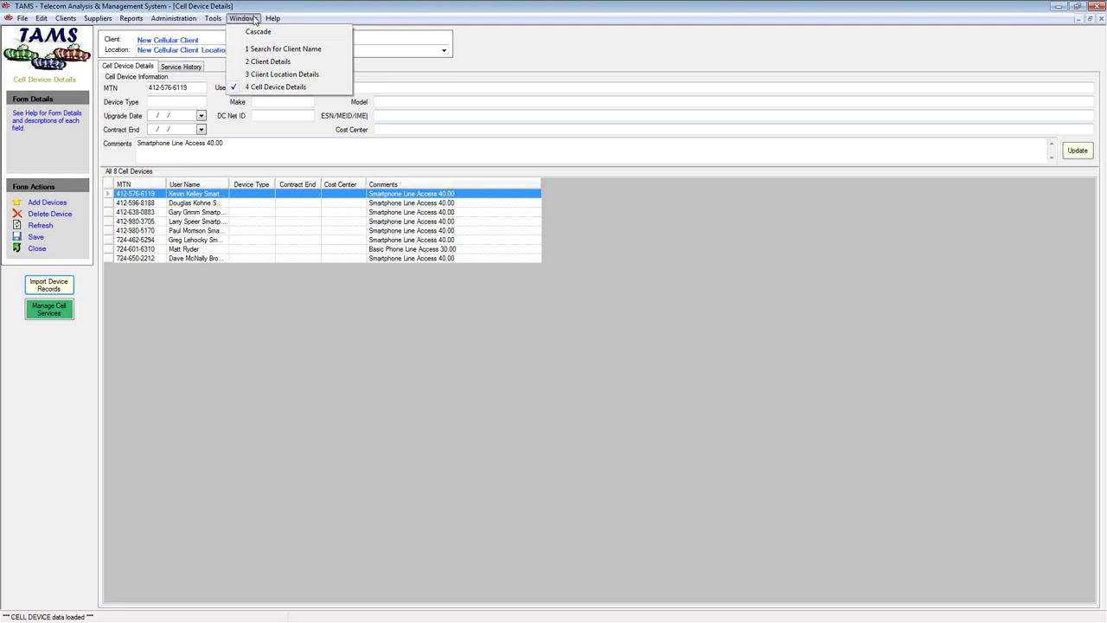
pyautogui.moveTo(98, 19)
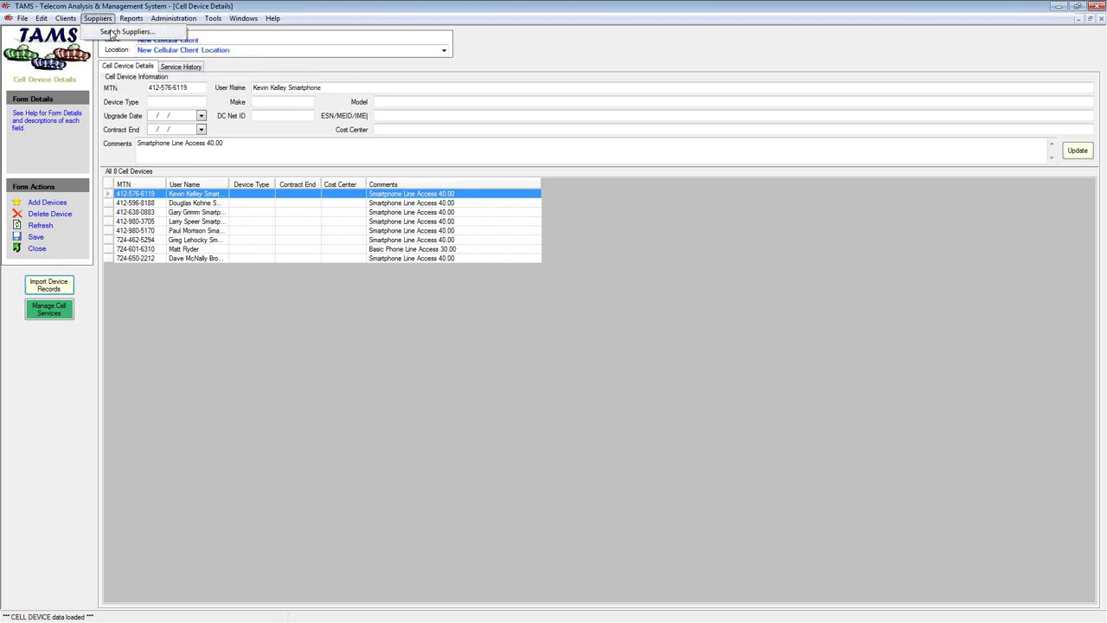
# Open Verizon Wireless's supplier plans, filter them by NCC, and widen the Plan Name column
pyautogui.click(112, 32)
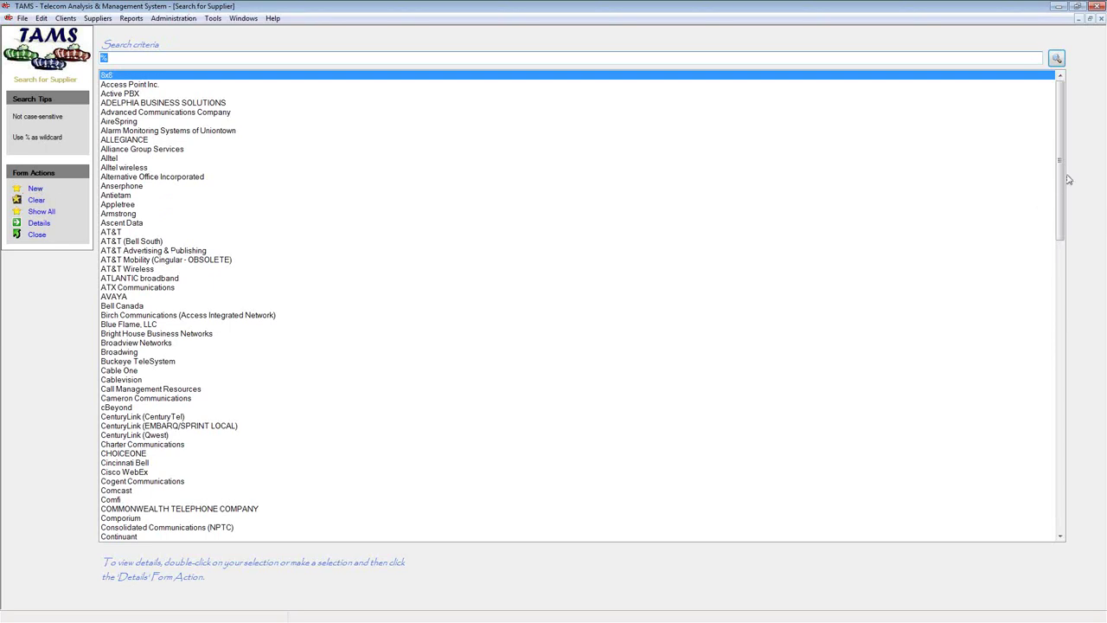
pyautogui.moveTo(1059, 185); pyautogui.dragTo(1088, 494)
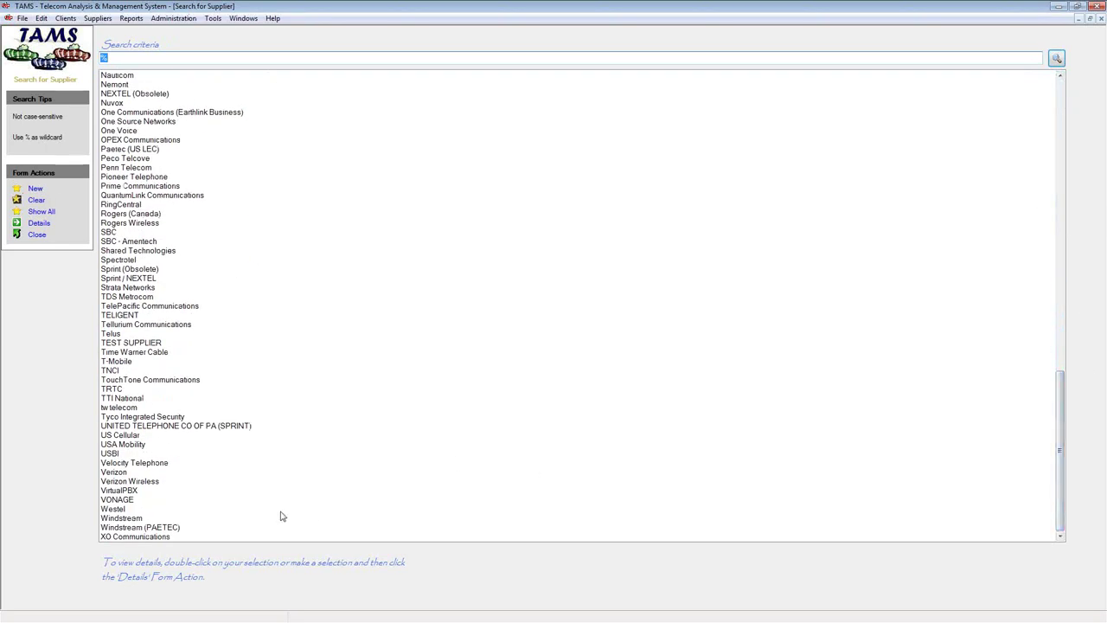
pyautogui.doubleClick(132, 482)
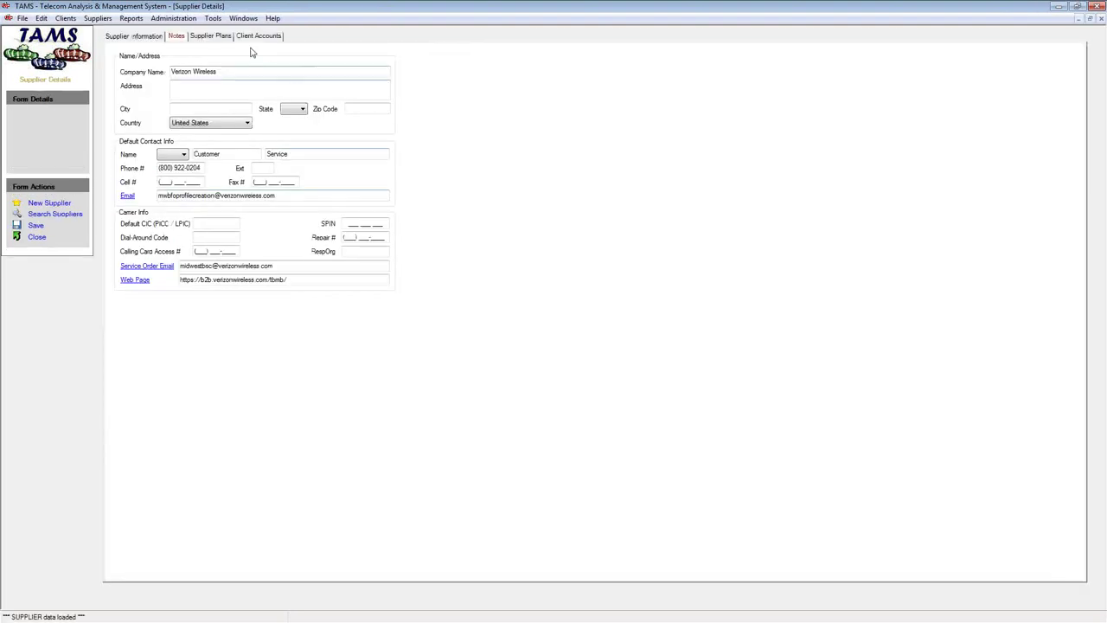
pyautogui.click(212, 39)
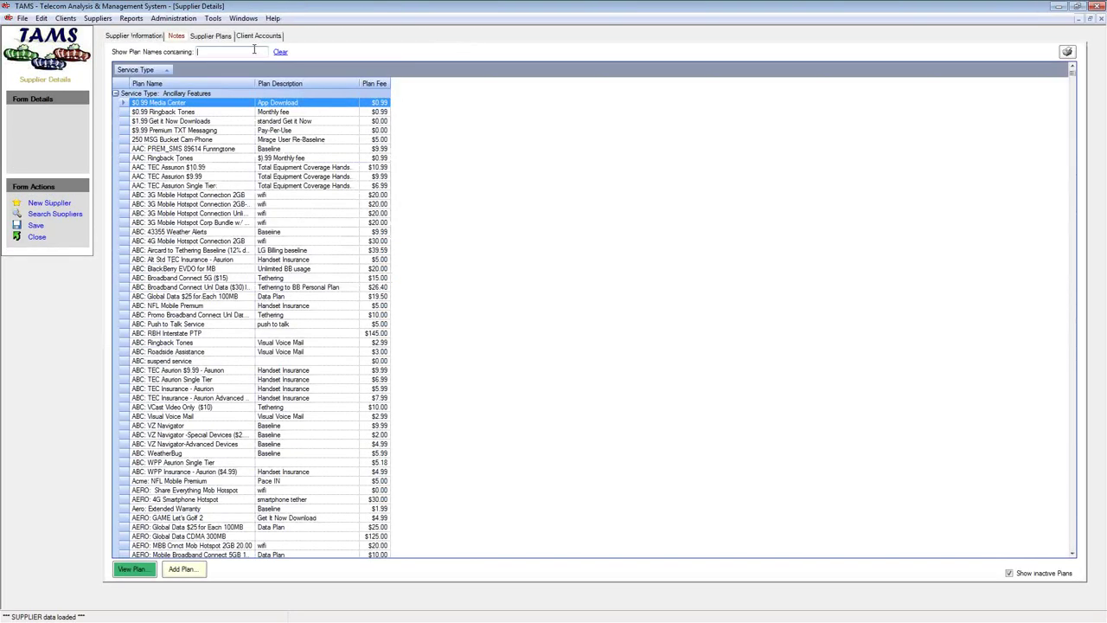
pyautogui.write('NCC:')
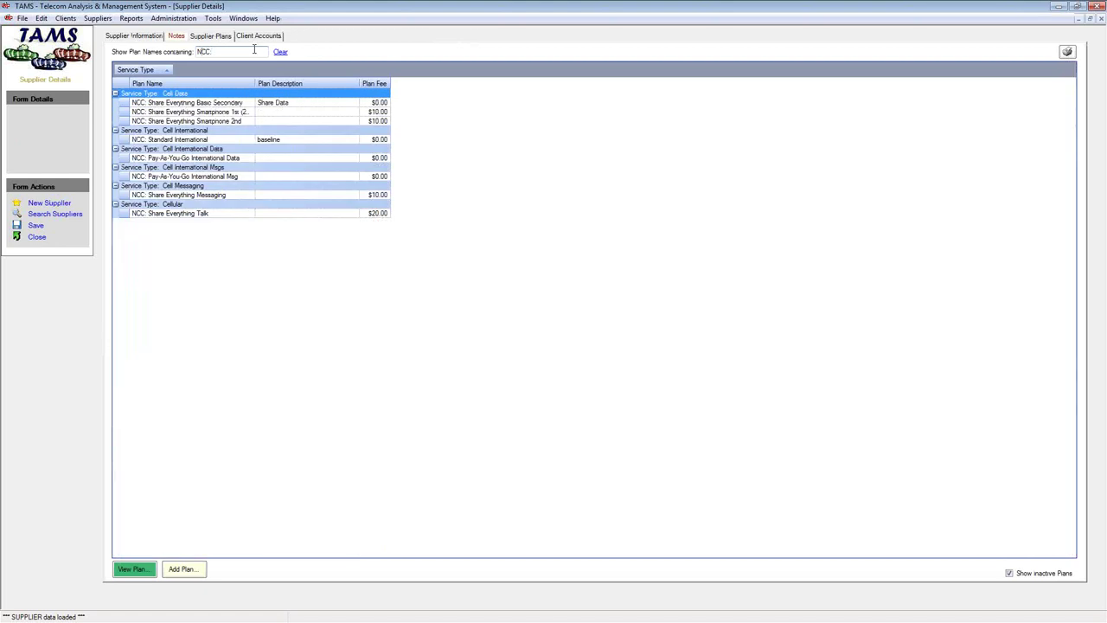
pyautogui.moveTo(256, 83); pyautogui.dragTo(280, 83)
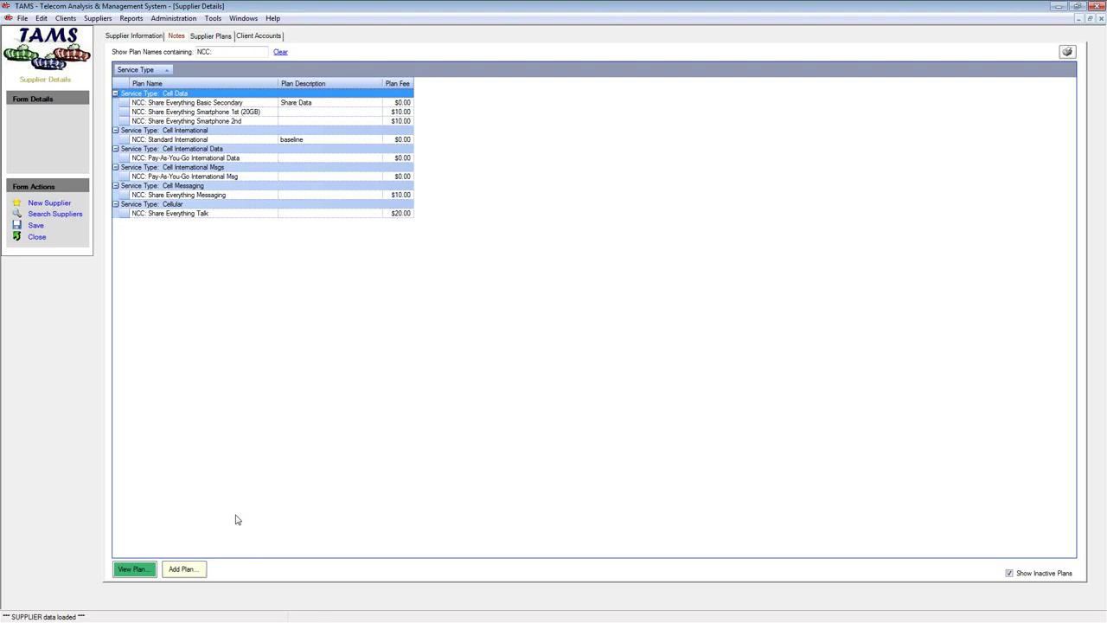
# Add a new Verizon Wireless plan with the placeholder name 'NCC: dfgkdf'
pyautogui.click(196, 573)
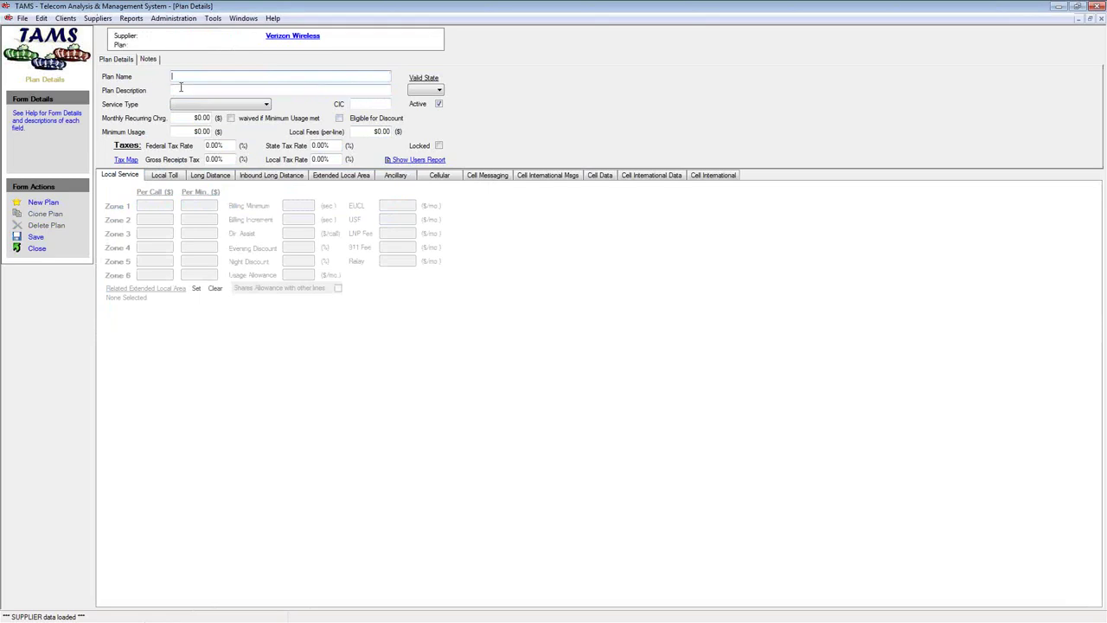
pyautogui.write('NCC')
pyautogui.press('BackSpace')
pyautogui.write(': dfgkdf')
pyautogui.click(267, 104)
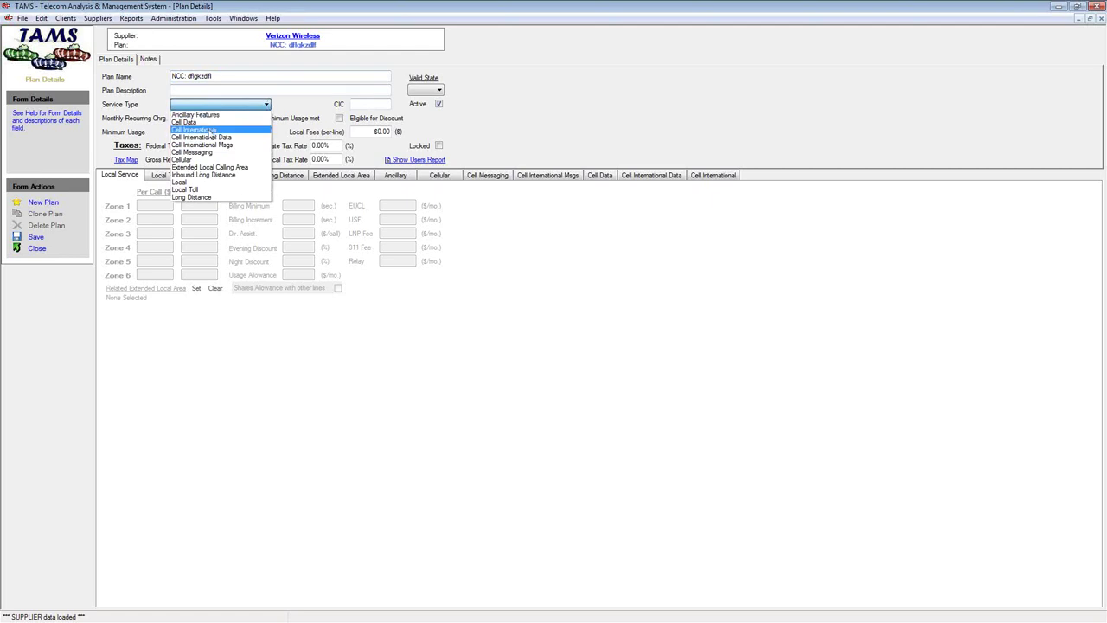
# Try Service Types Cell Data, Cellular and Cell Messaging, then close the draft without saving
pyautogui.click(200, 123)
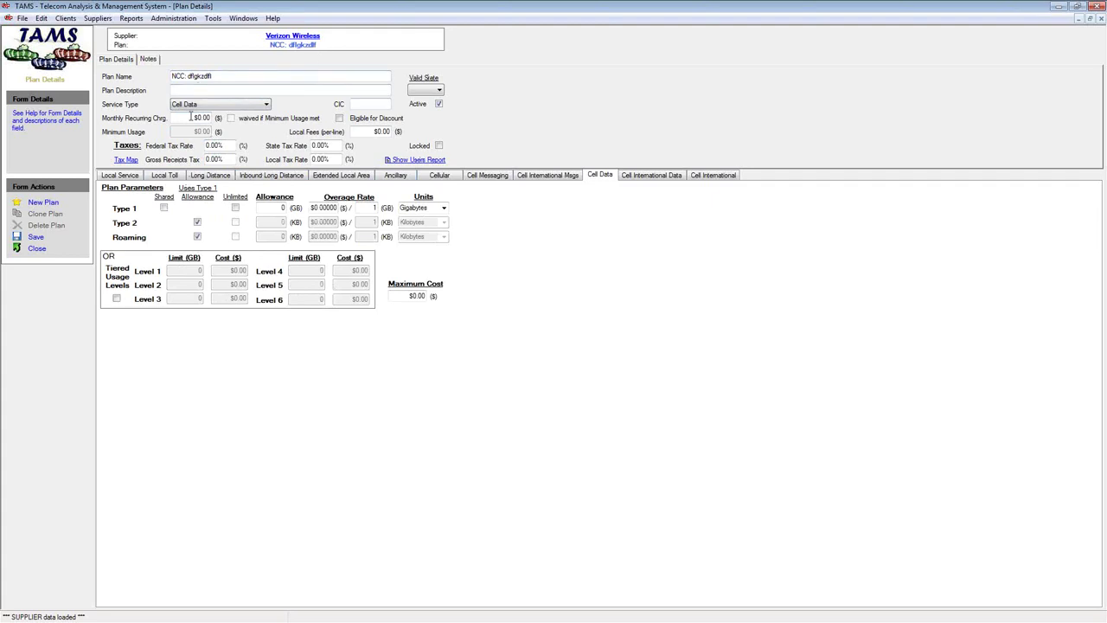
pyautogui.moveTo(189, 116); pyautogui.dragTo(211, 118)
pyautogui.moveTo(372, 132); pyautogui.dragTo(406, 137)
pyautogui.click(266, 105)
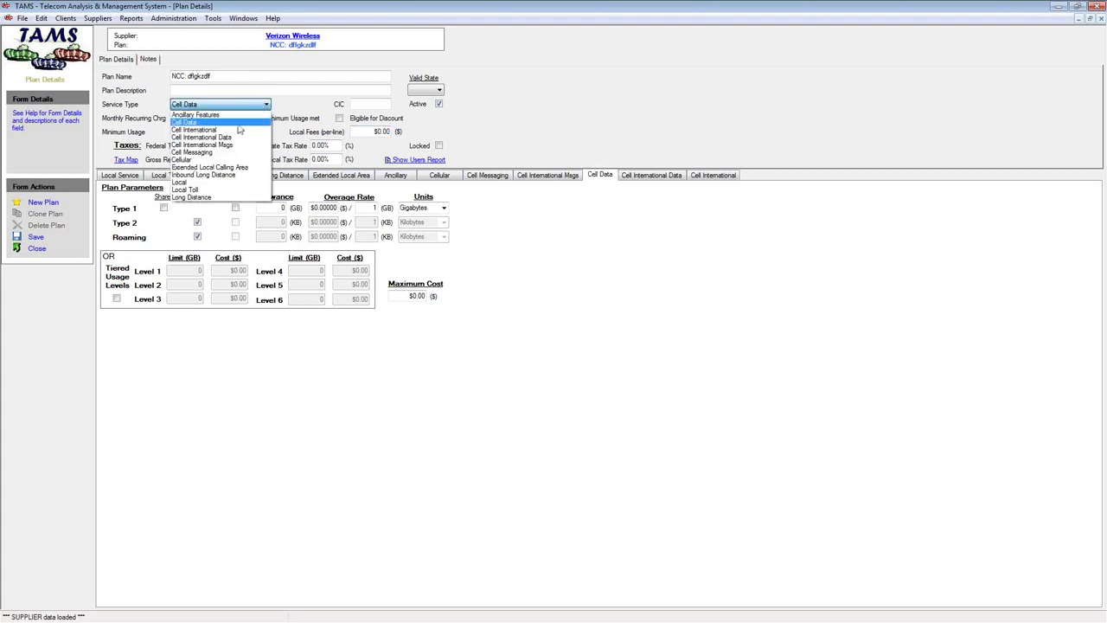
pyautogui.click(216, 160)
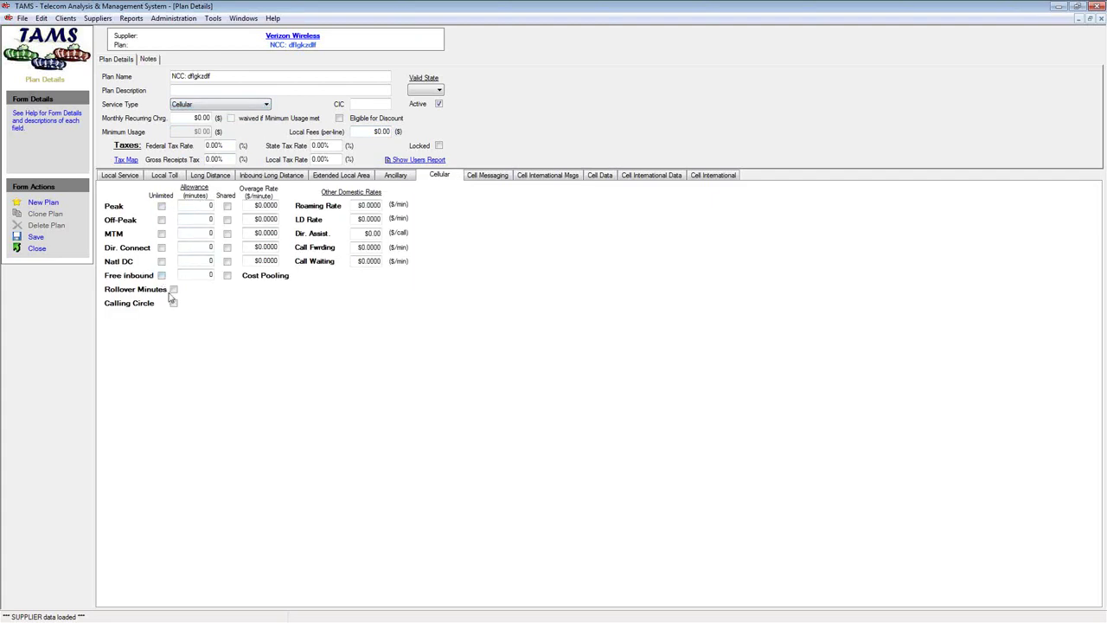
pyautogui.click(254, 104)
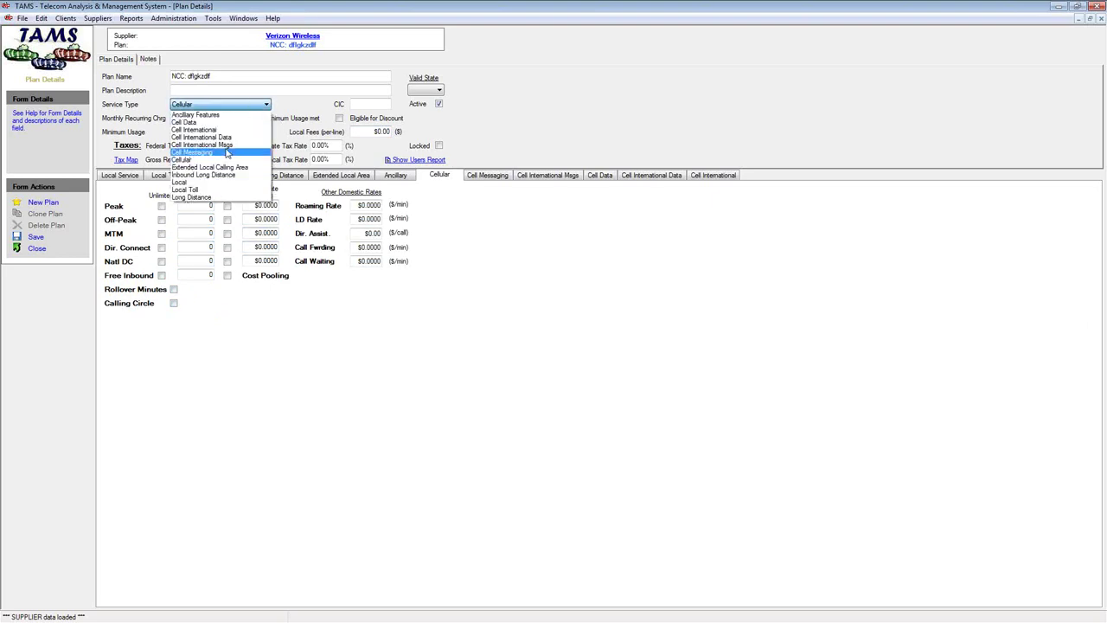
pyautogui.click(222, 151)
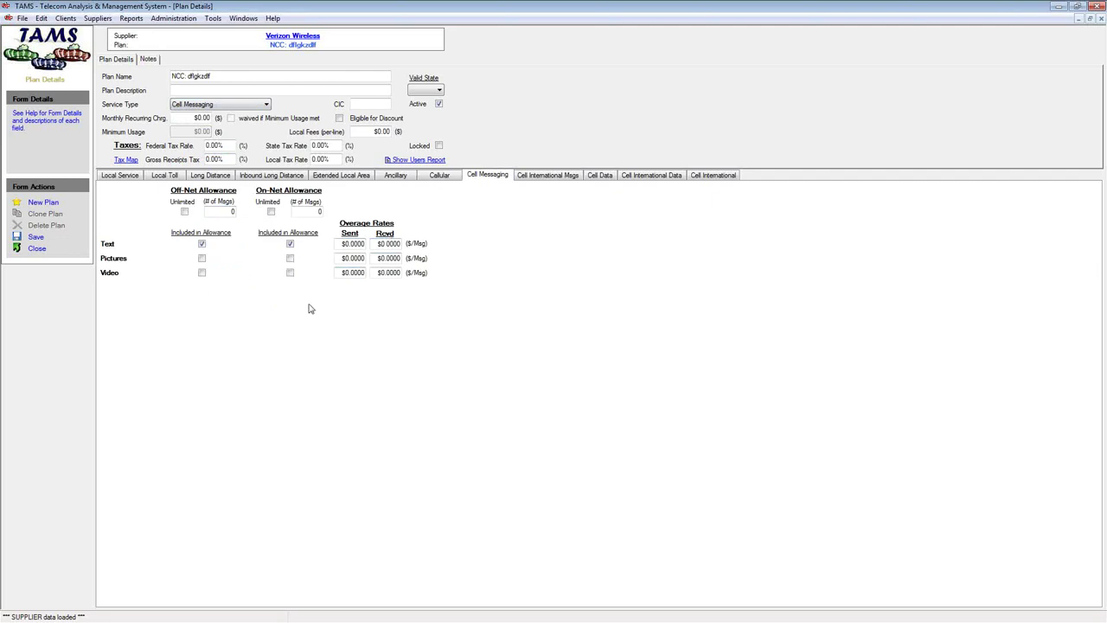
pyautogui.click(37, 248)
pyautogui.click(588, 360)
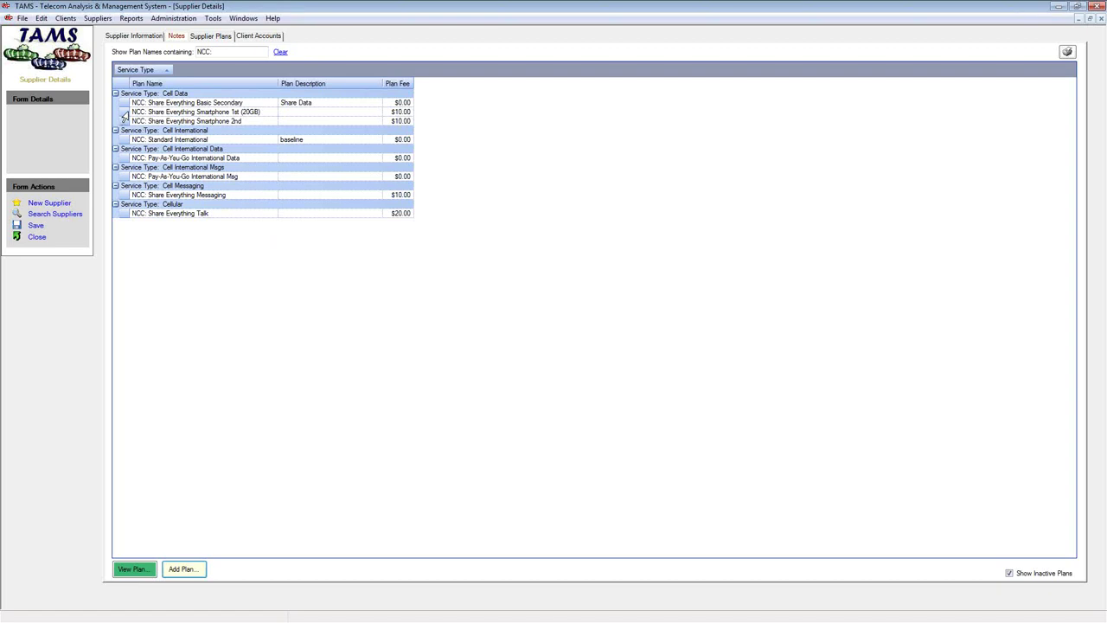
# Clear the plan filter, open ABC: NFL Mobile Premium and clone it
pyautogui.click(281, 52)
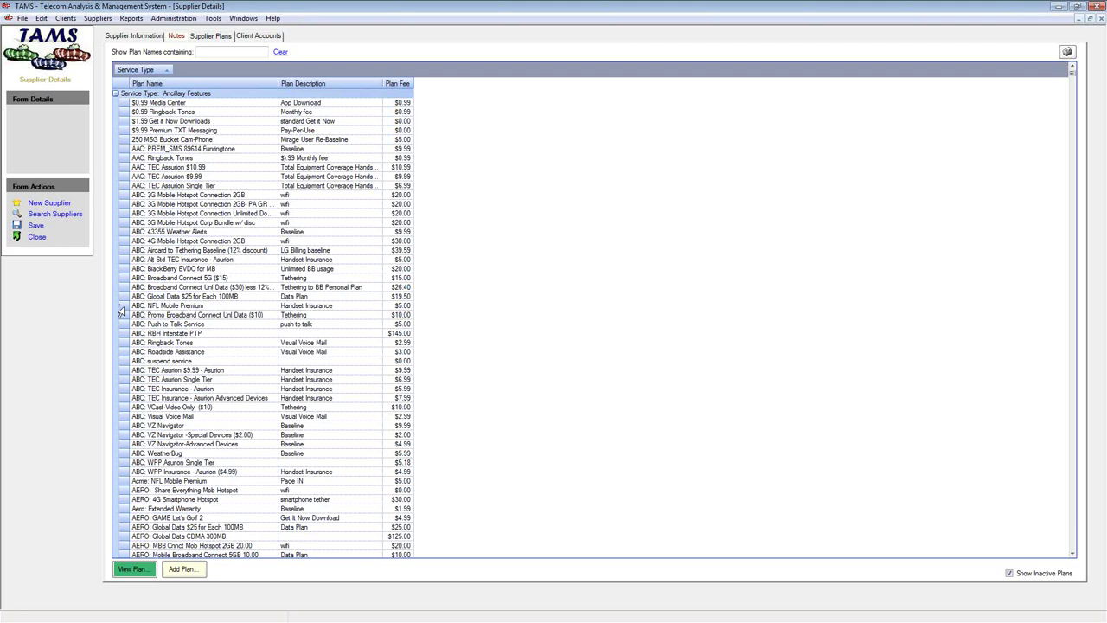
pyautogui.doubleClick(126, 306)
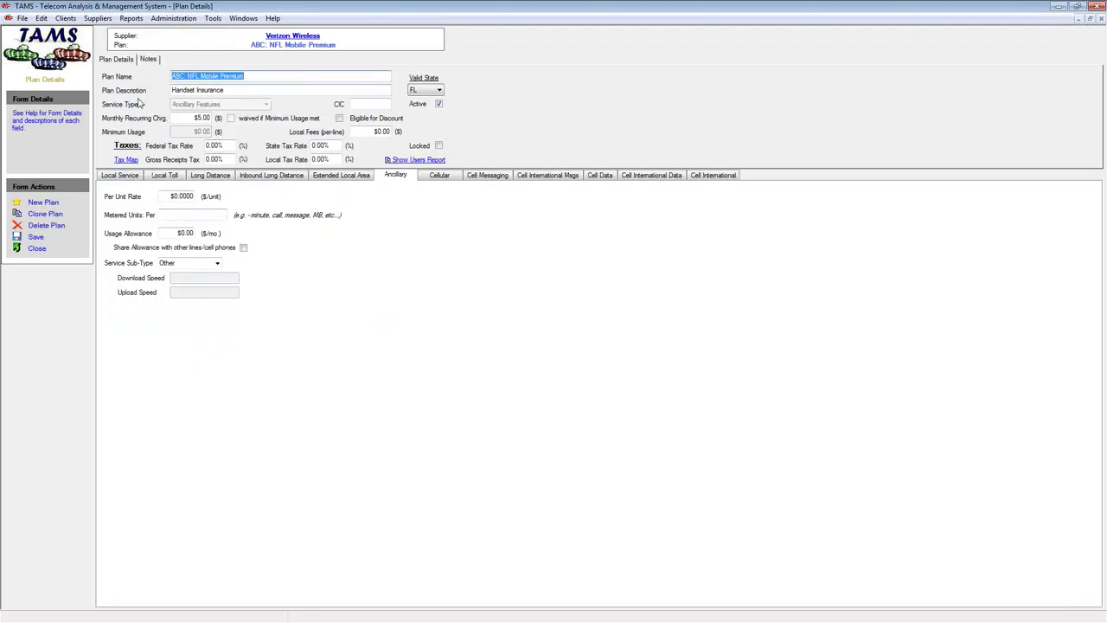
pyautogui.click(41, 216)
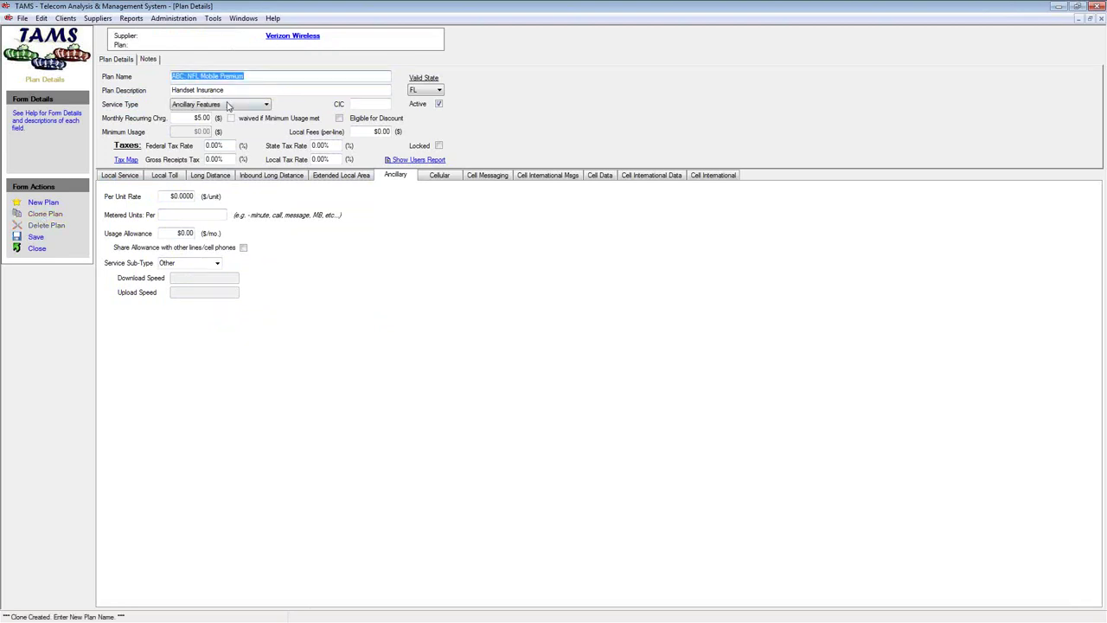
# Rename the clone to YYY: NFL Mobile Premium, set Valid State to CA, and save
pyautogui.doubleClick(177, 77)
pyautogui.write('YYY')
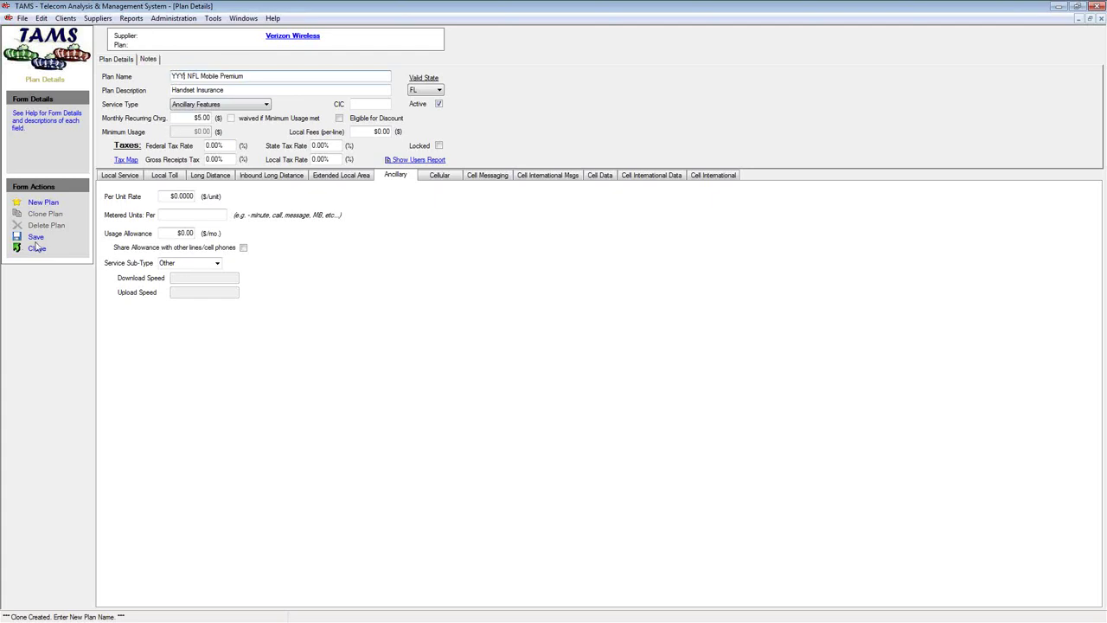
pyautogui.write(':')
pyautogui.click(438, 90)
pyautogui.click(422, 141)
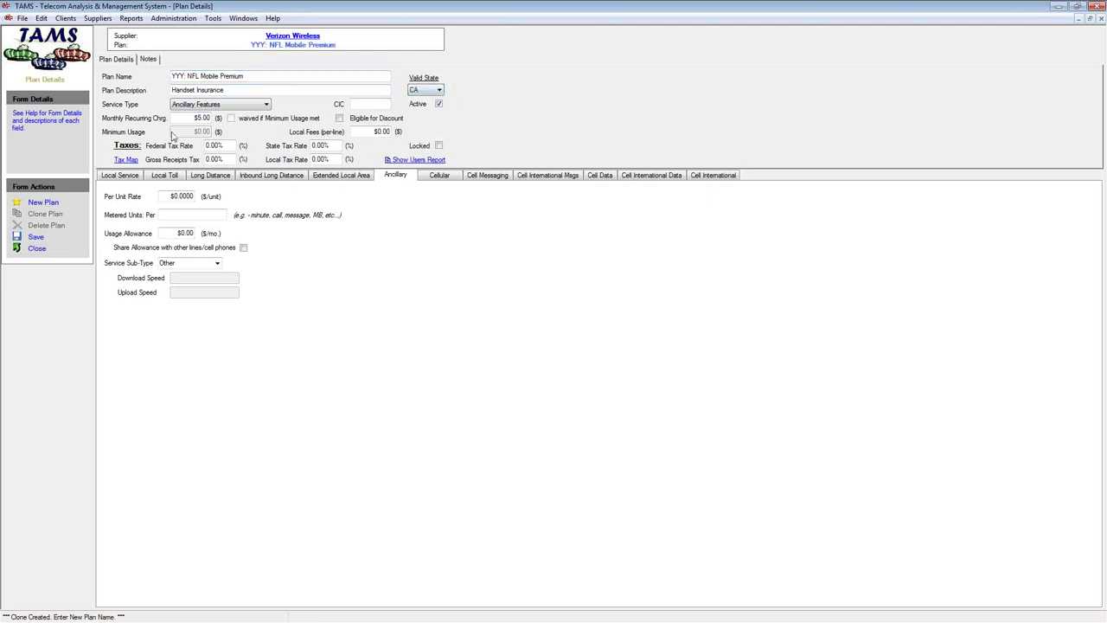
pyautogui.click(240, 198)
pyautogui.click(35, 236)
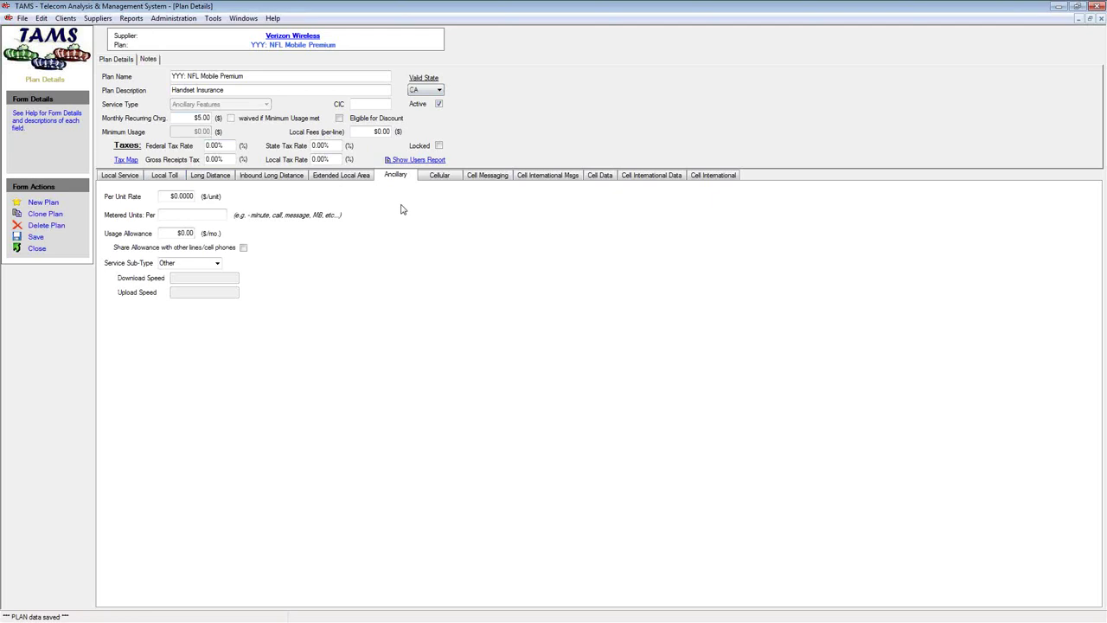
pyautogui.click(260, 76)
# Close the current plan, filter plan names by 'NCC', and open NCC: Share Everything Talk
pyautogui.moveTo(184, 76); pyautogui.dragTo(171, 76)
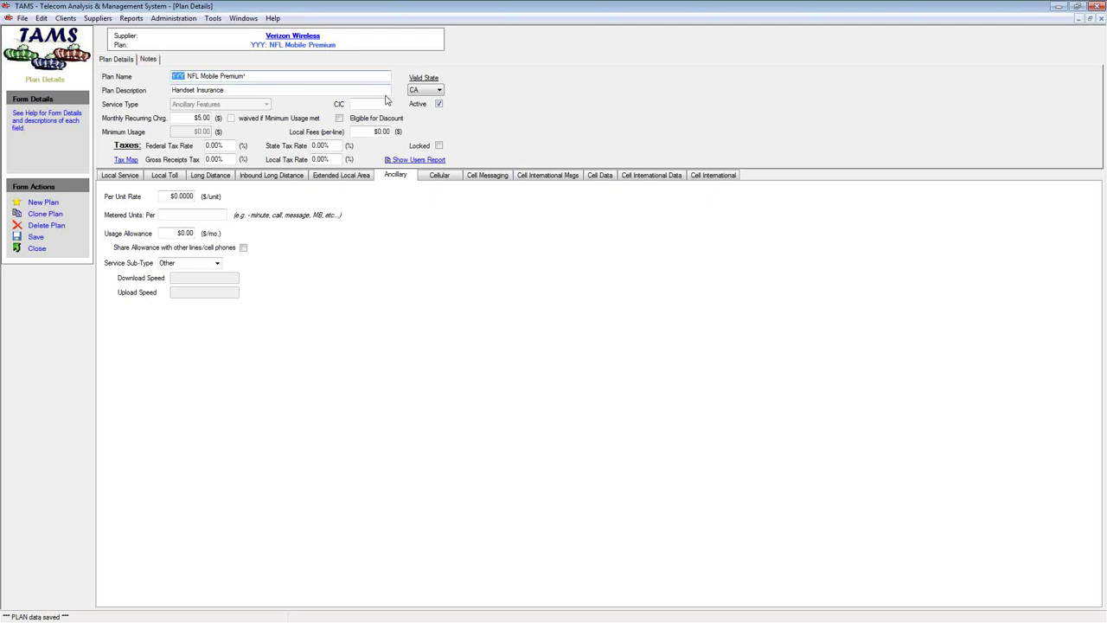
pyautogui.click(36, 249)
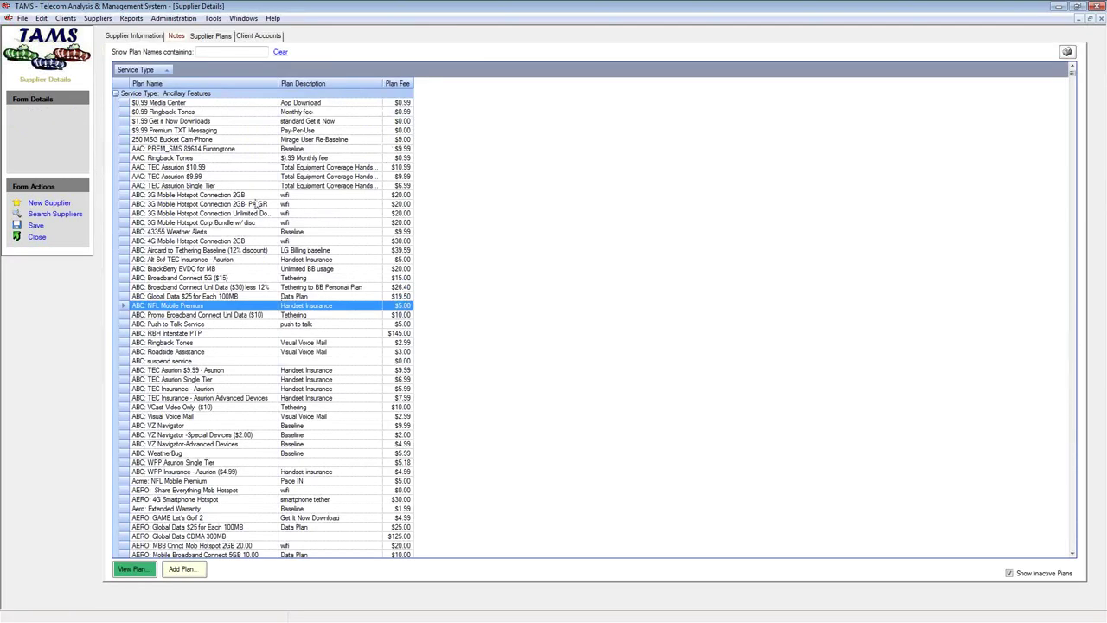
pyautogui.click(209, 53)
pyautogui.write('NCC')
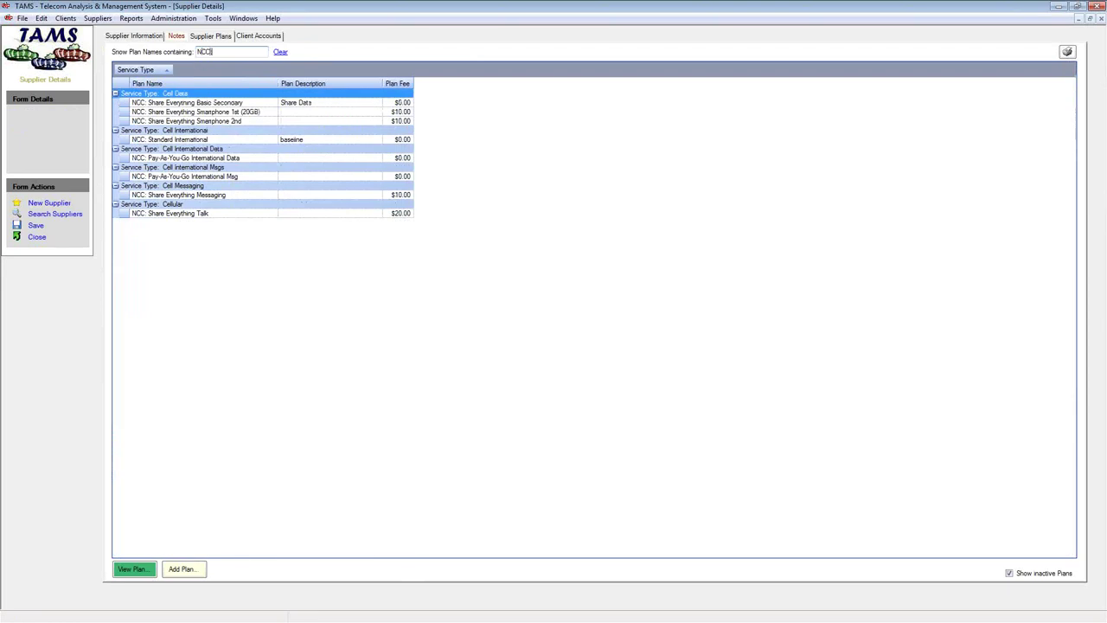
pyautogui.write(':')
pyautogui.press('BackSpace')
pyautogui.doubleClick(121, 216)
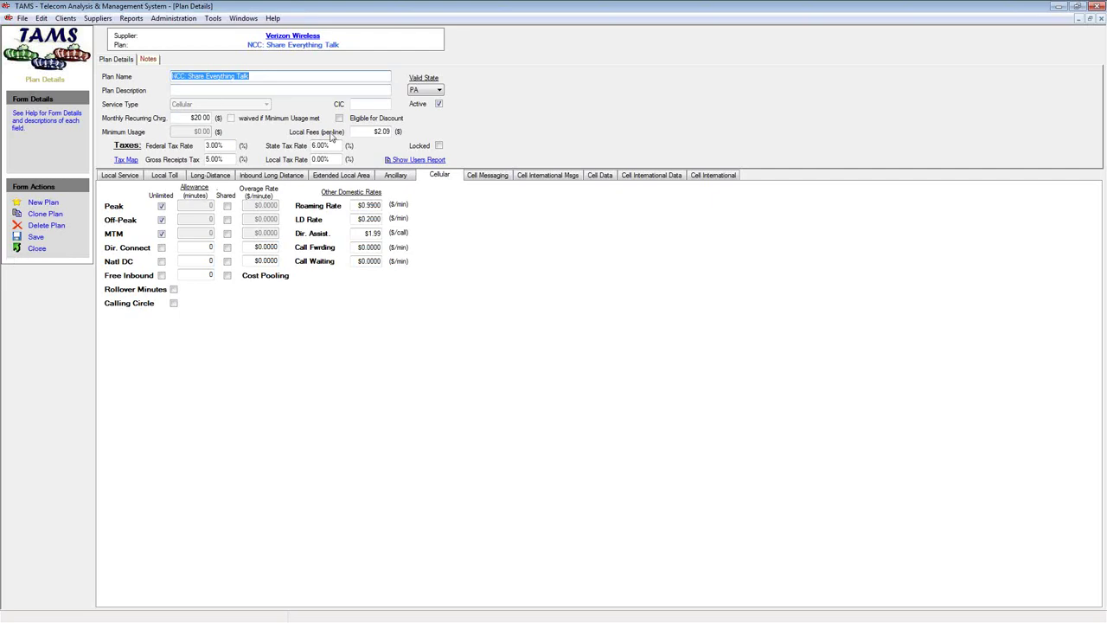
# Look over the Share Everything Messaging plan, then Pay-As-You-Go International Msg ($0.50 roaming text, $1.30 picture/video)
pyautogui.click(37, 248)
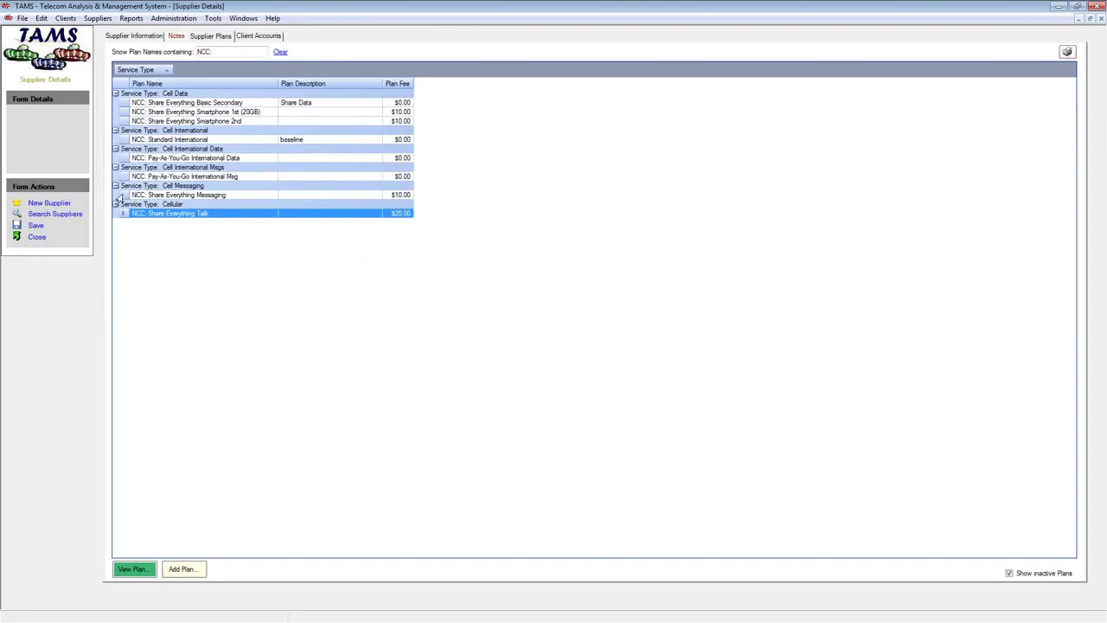
pyautogui.doubleClick(130, 194)
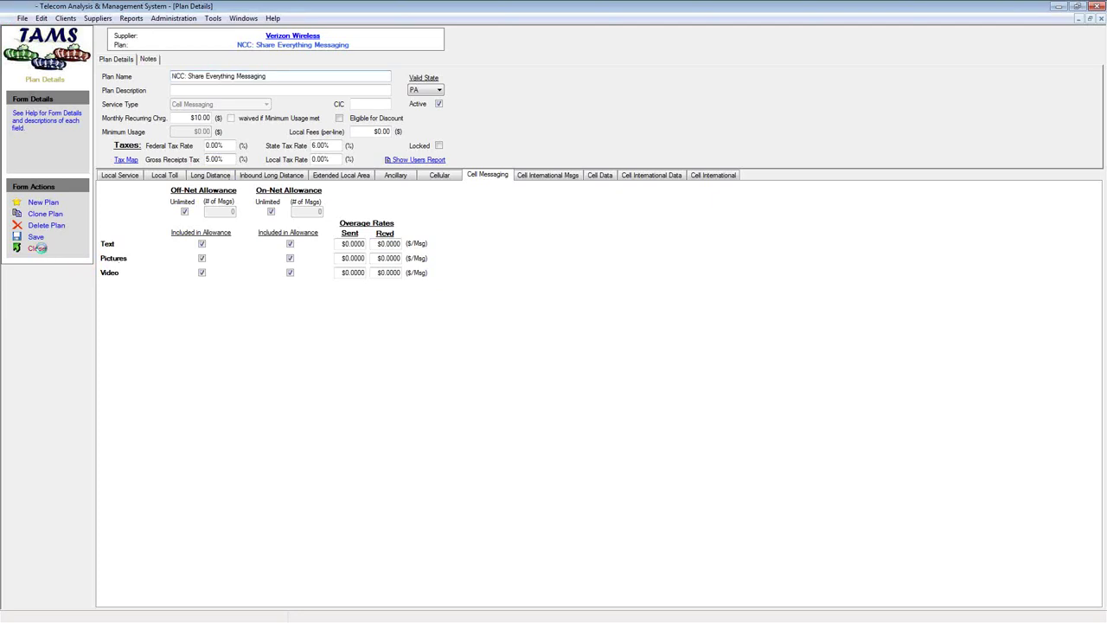
pyautogui.click(38, 249)
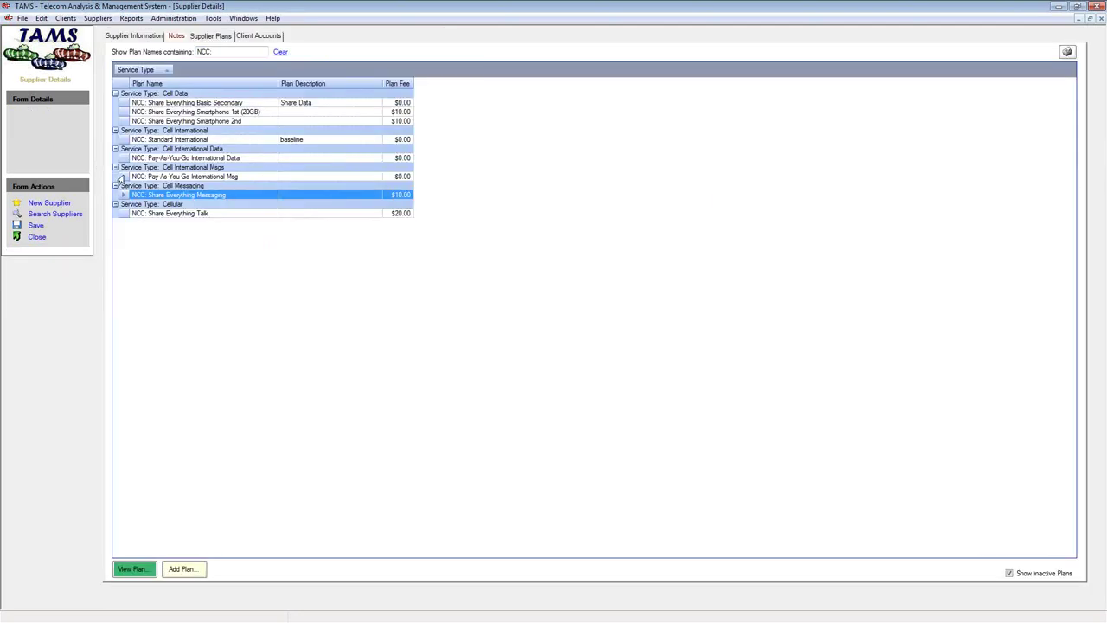
pyautogui.doubleClick(124, 176)
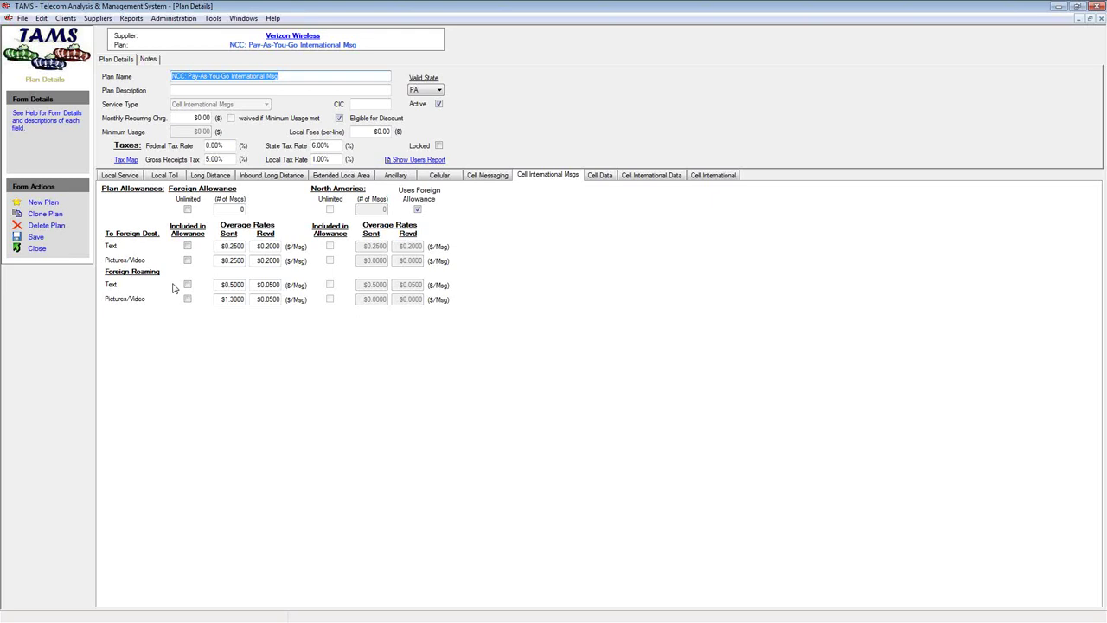
pyautogui.click(35, 249)
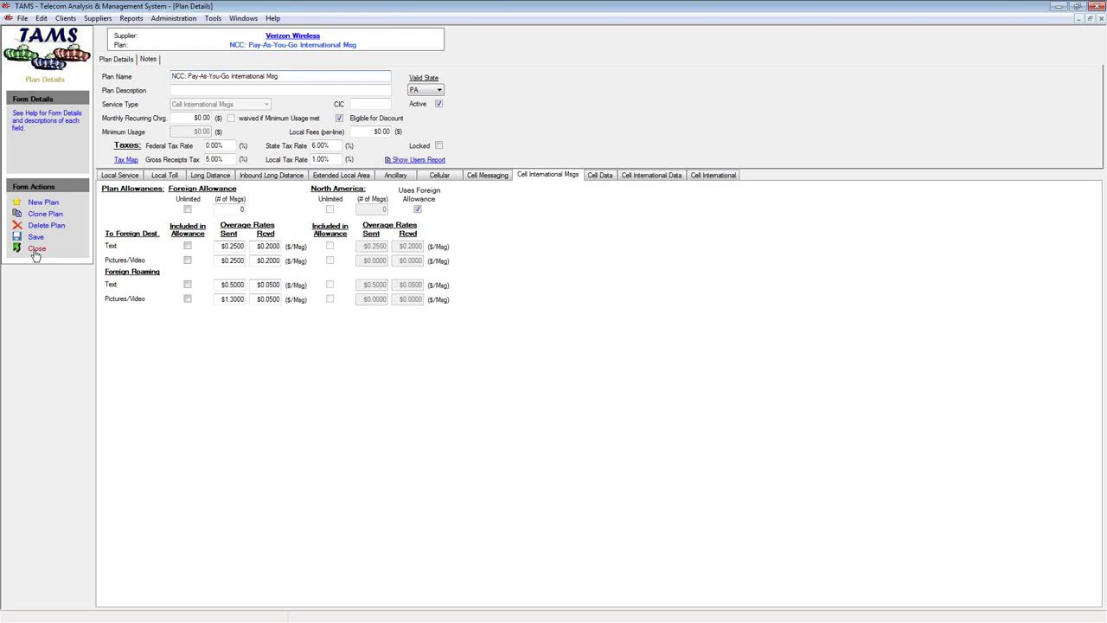
pyautogui.doubleClick(165, 159)
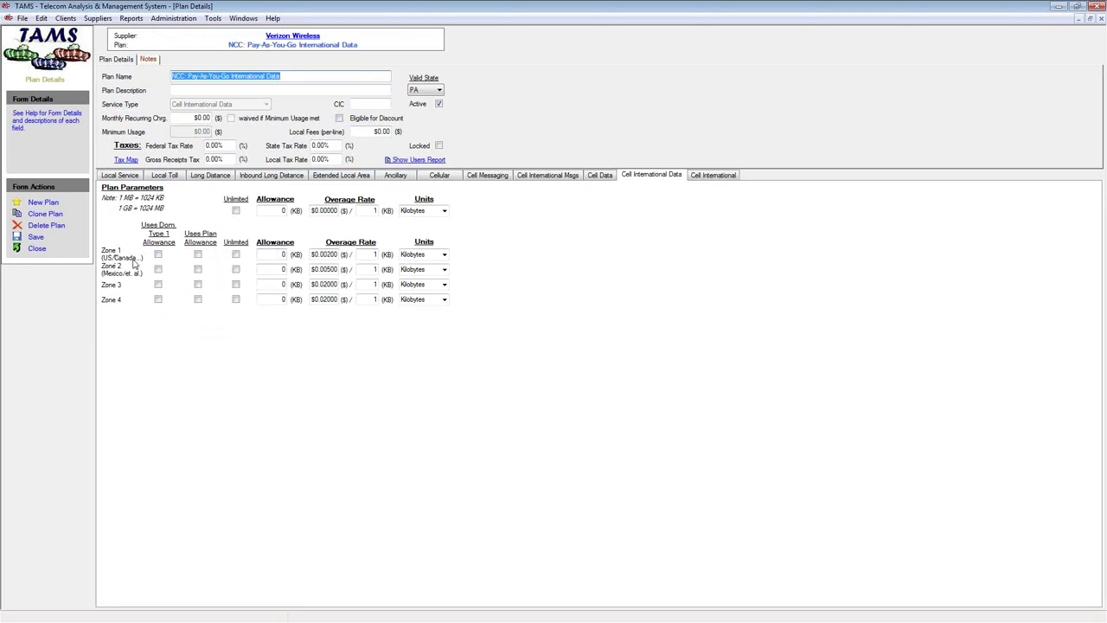
pyautogui.moveTo(311, 254); pyautogui.dragTo(341, 256)
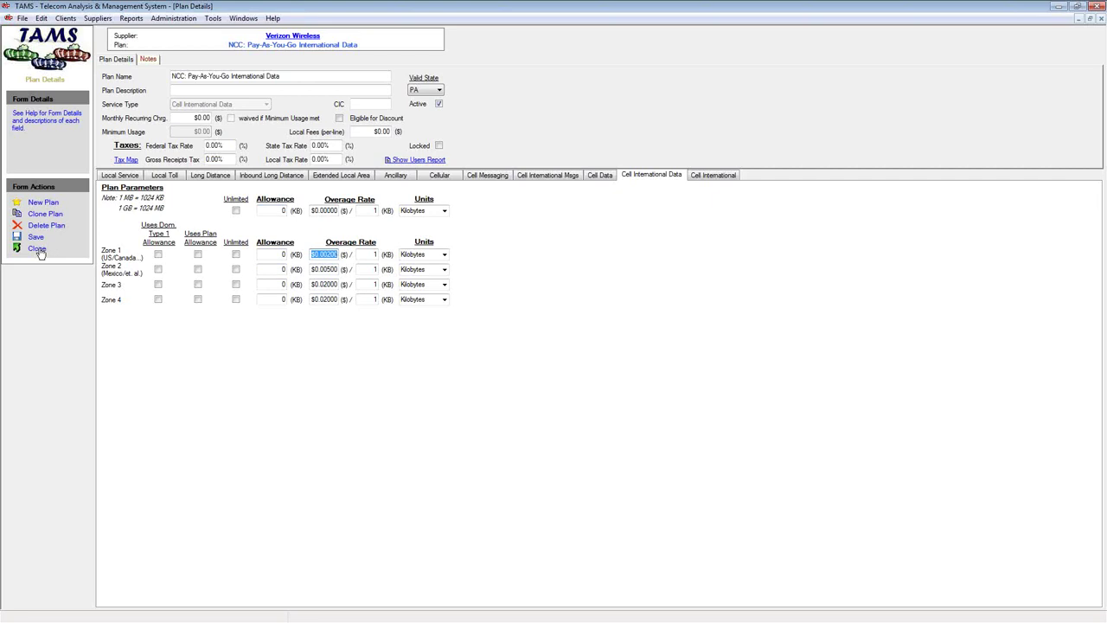
pyautogui.click(40, 249)
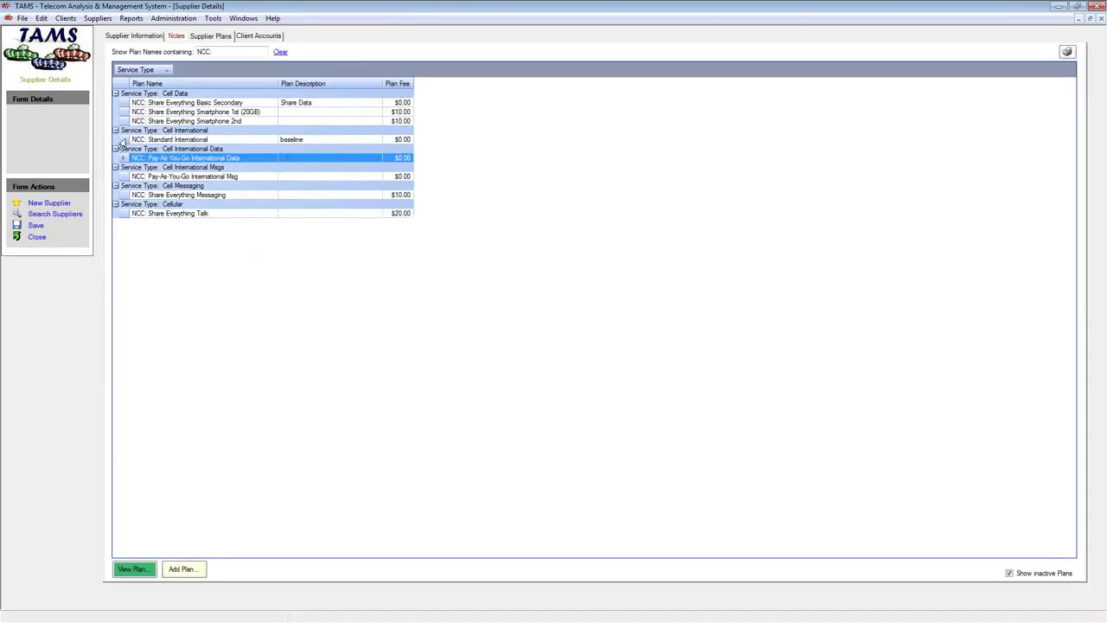
# Open NCC: Standard International and check its tax map, which applies FUSF only to international LD
pyautogui.doubleClick(123, 141)
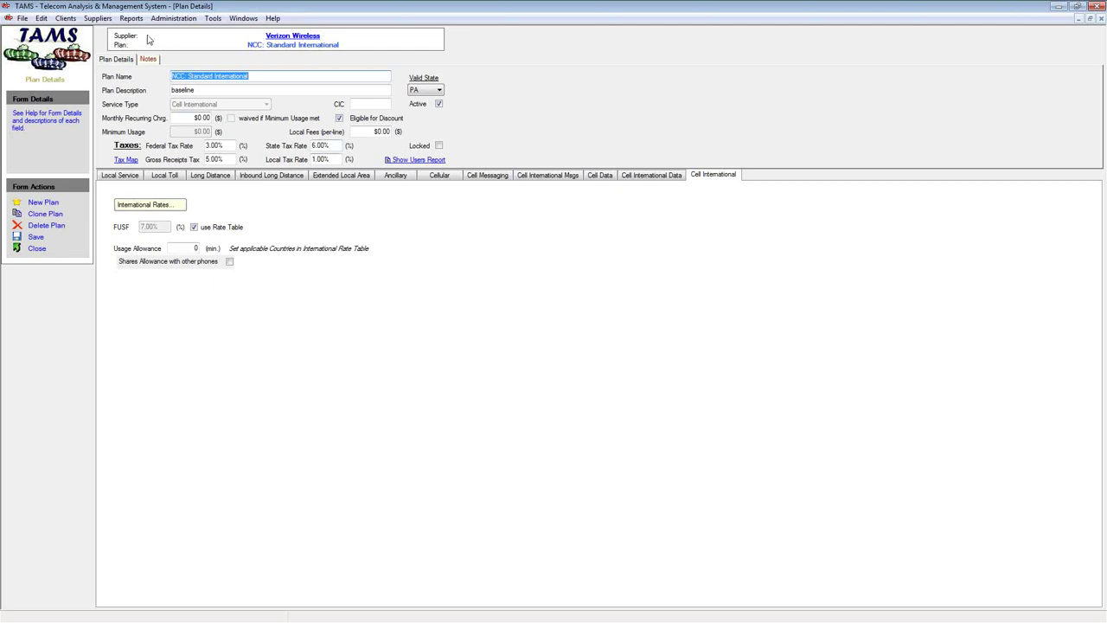
pyautogui.click(208, 119)
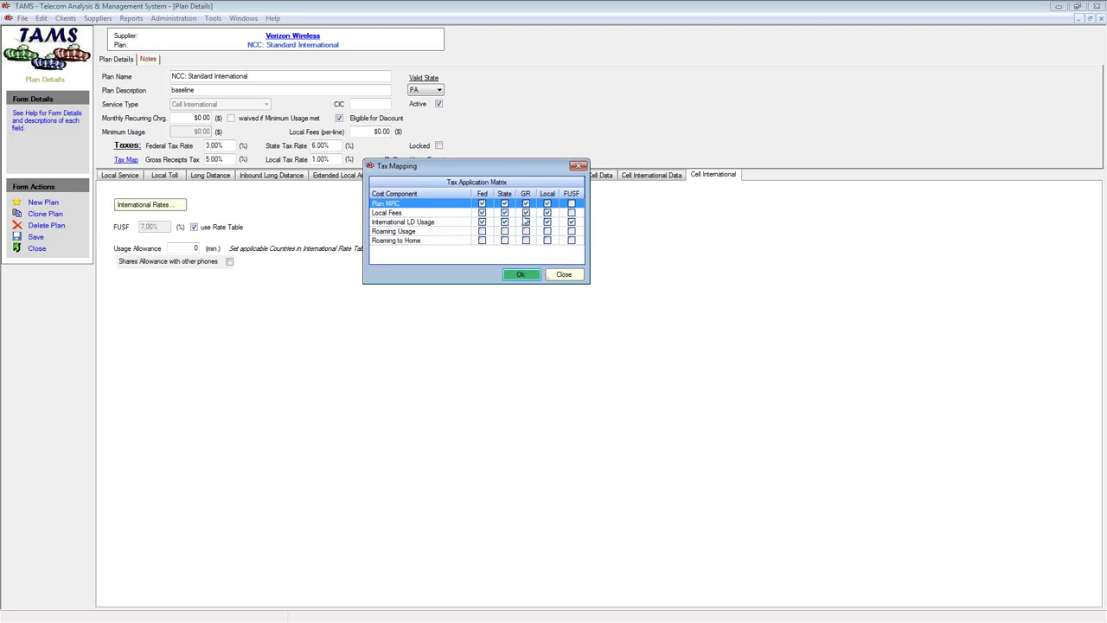
pyautogui.click(577, 277)
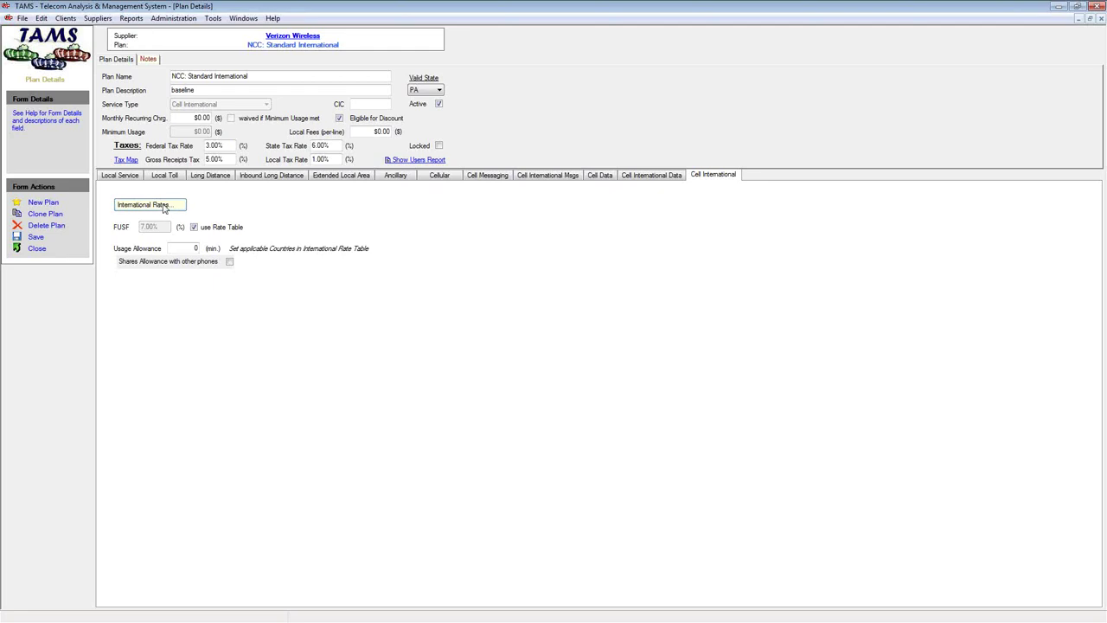
# Add a (USA) United States to Germany international rate of $0.2000 per minute to NCC: Standard International
pyautogui.click(164, 205)
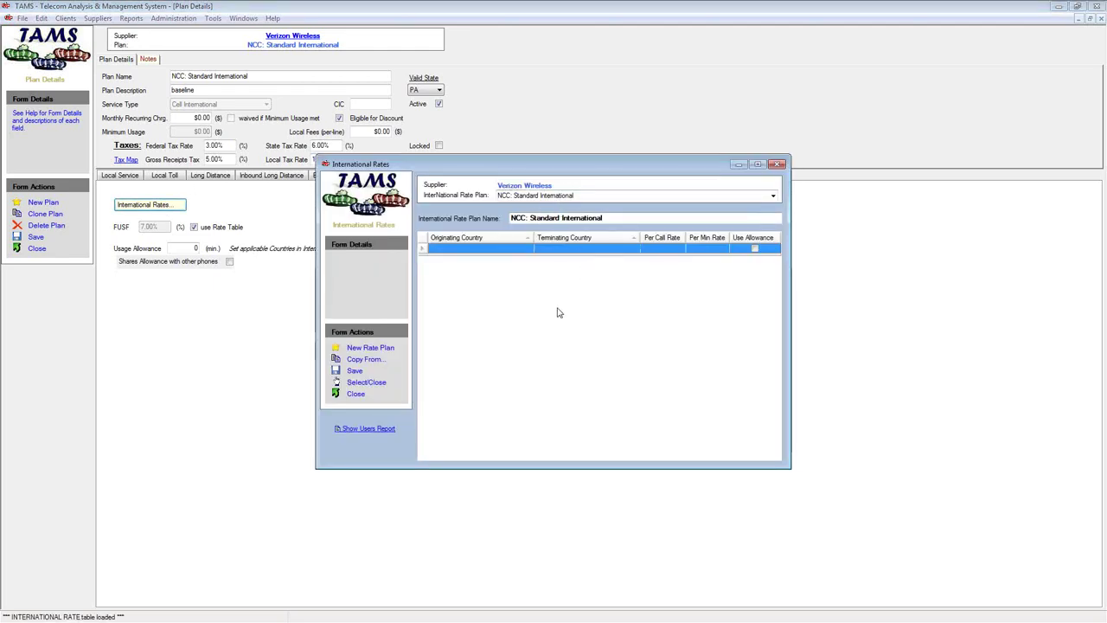
pyautogui.click(498, 251)
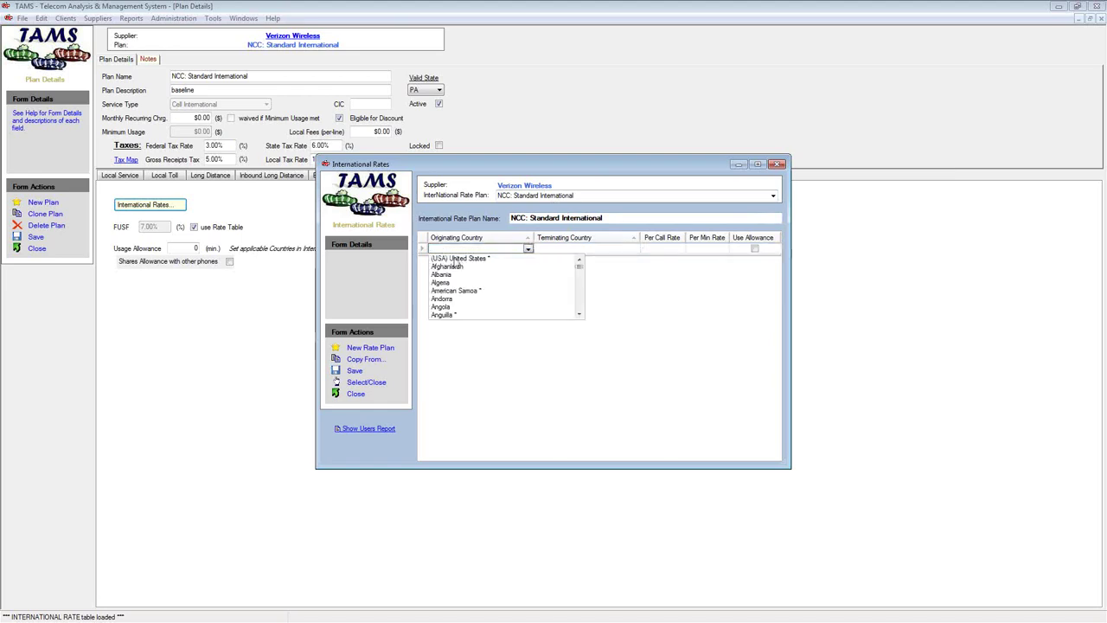
pyautogui.click(456, 259)
pyautogui.click(560, 250)
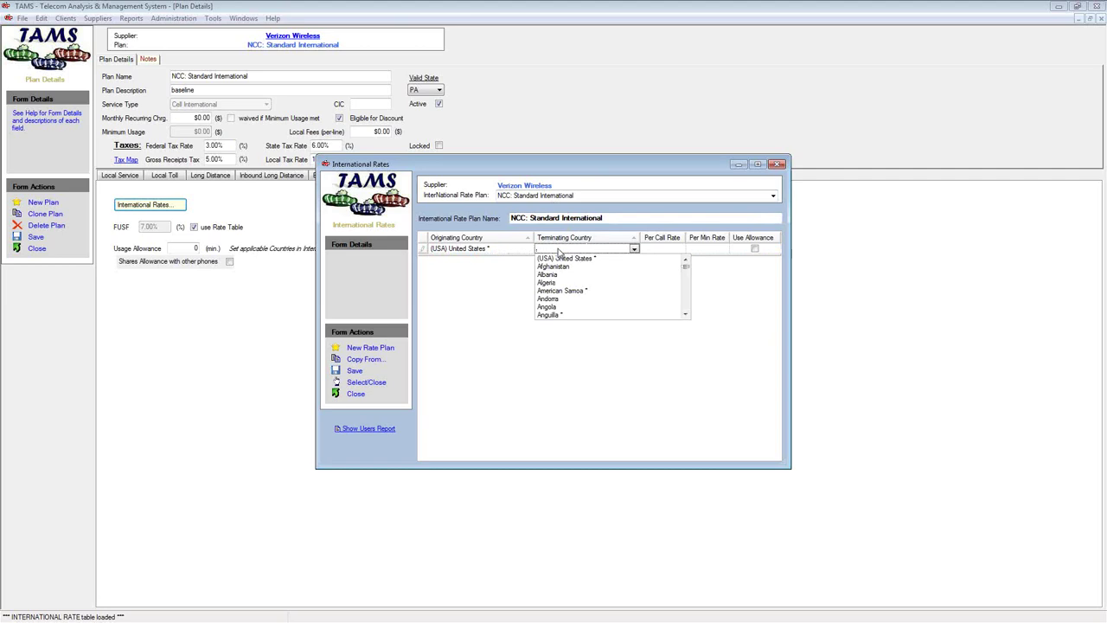
pyautogui.write('germany')
pyautogui.click(553, 313)
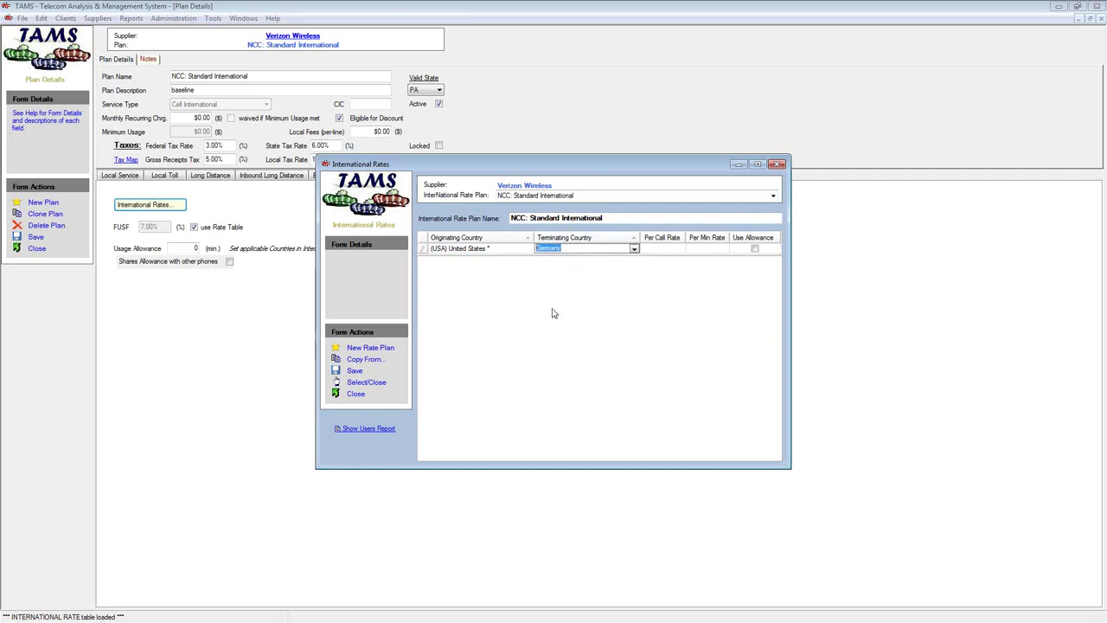
pyautogui.press('Tab')
pyautogui.press('Tab')
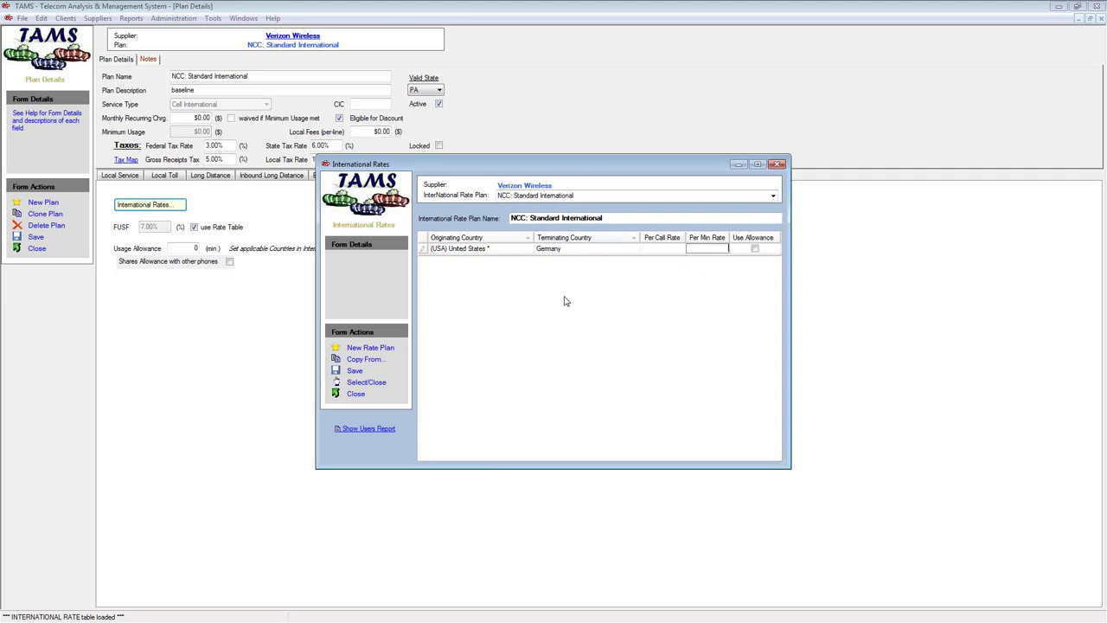
pyautogui.write('20')
pyautogui.press('Return')
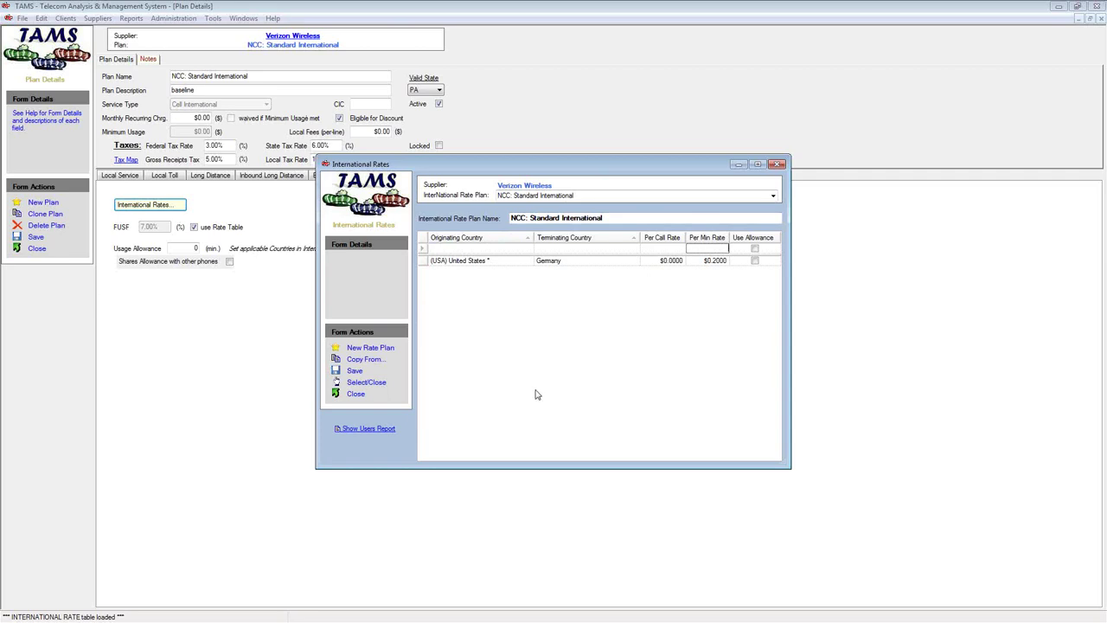
pyautogui.click(771, 196)
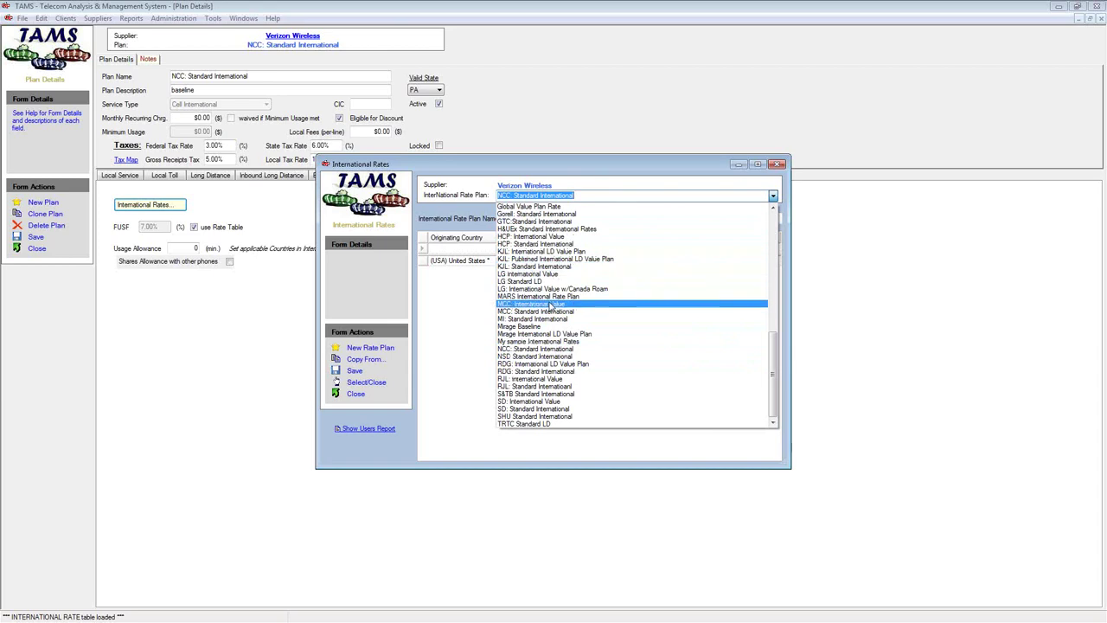
pyautogui.click(665, 167)
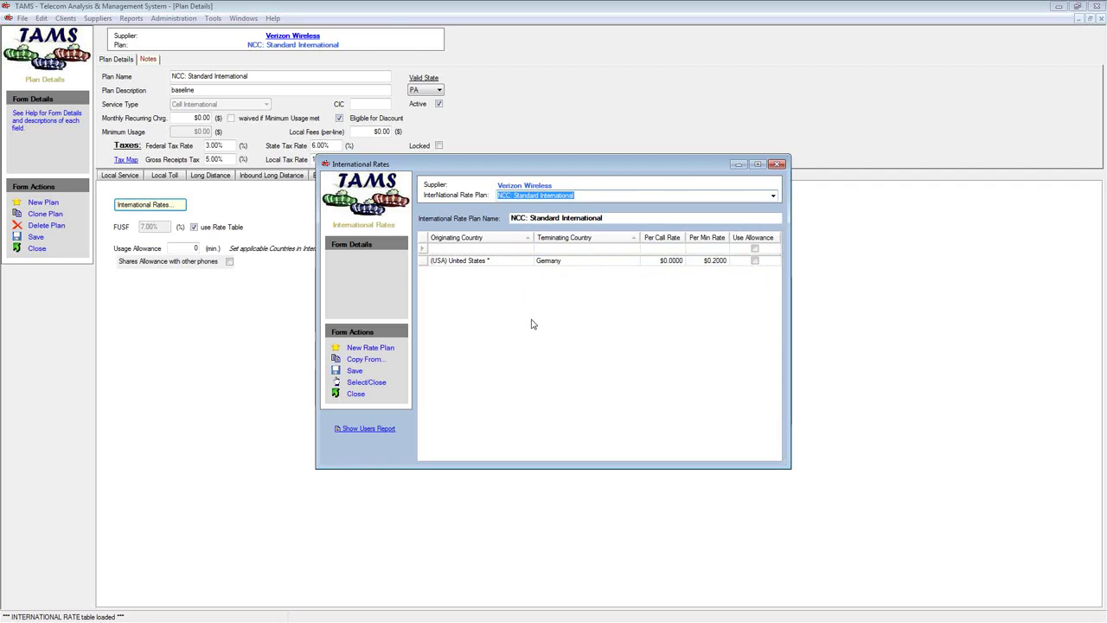
# Add a Germany to United States international rate of $1.99 per minute
pyautogui.click(466, 265)
pyautogui.click(422, 260)
pyautogui.click(421, 260)
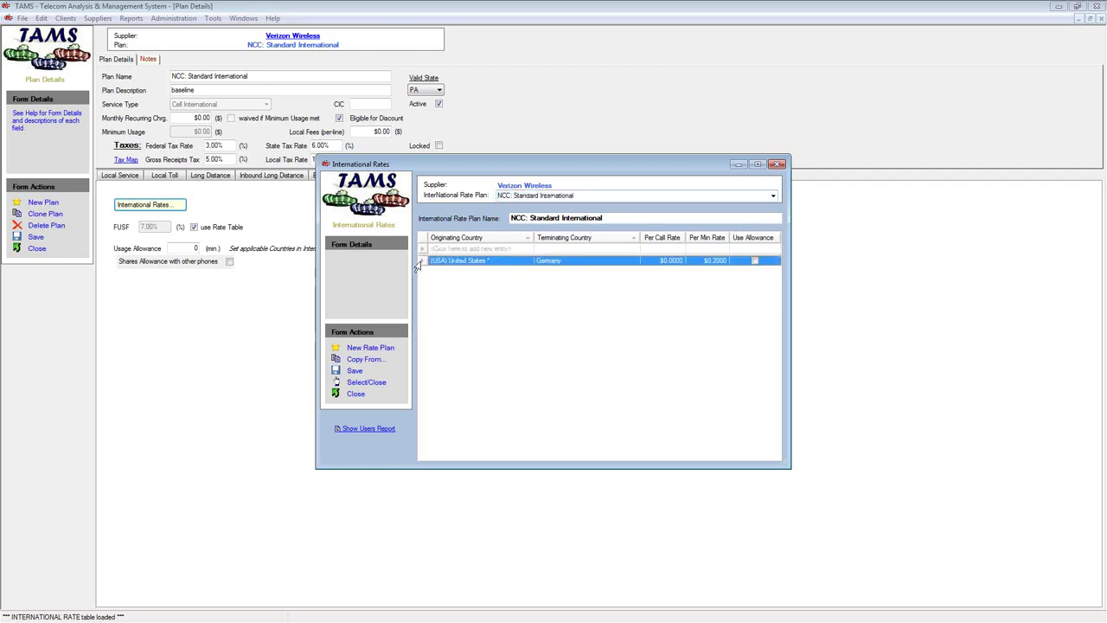
pyautogui.click(463, 248)
pyautogui.write('Germany')
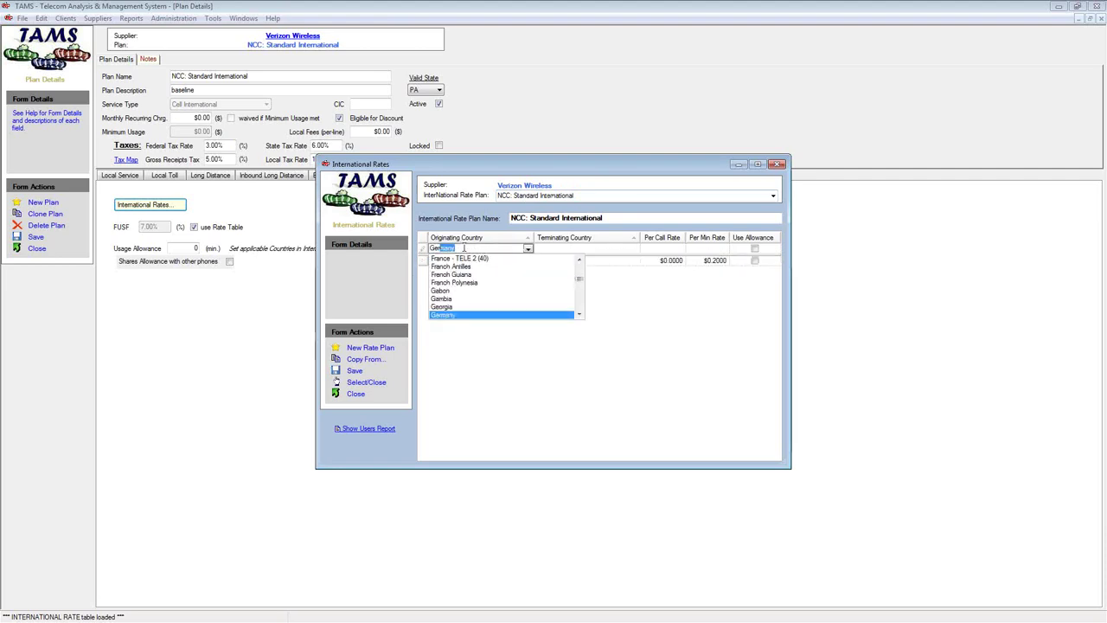
pyautogui.press('Tab')
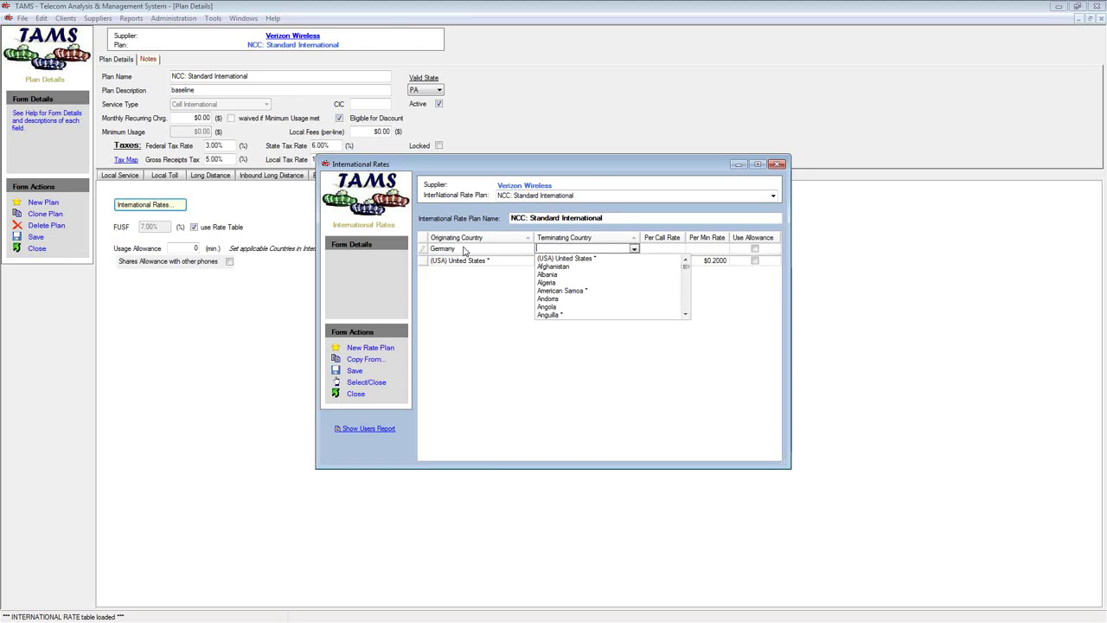
pyautogui.click(574, 251)
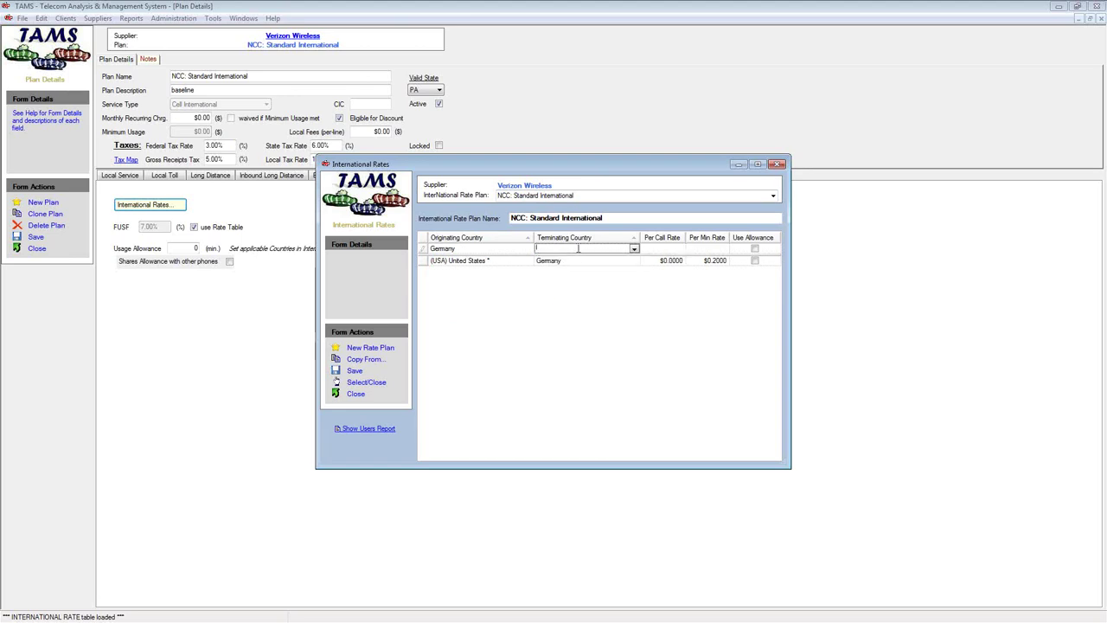
pyautogui.click(637, 251)
pyautogui.click(592, 258)
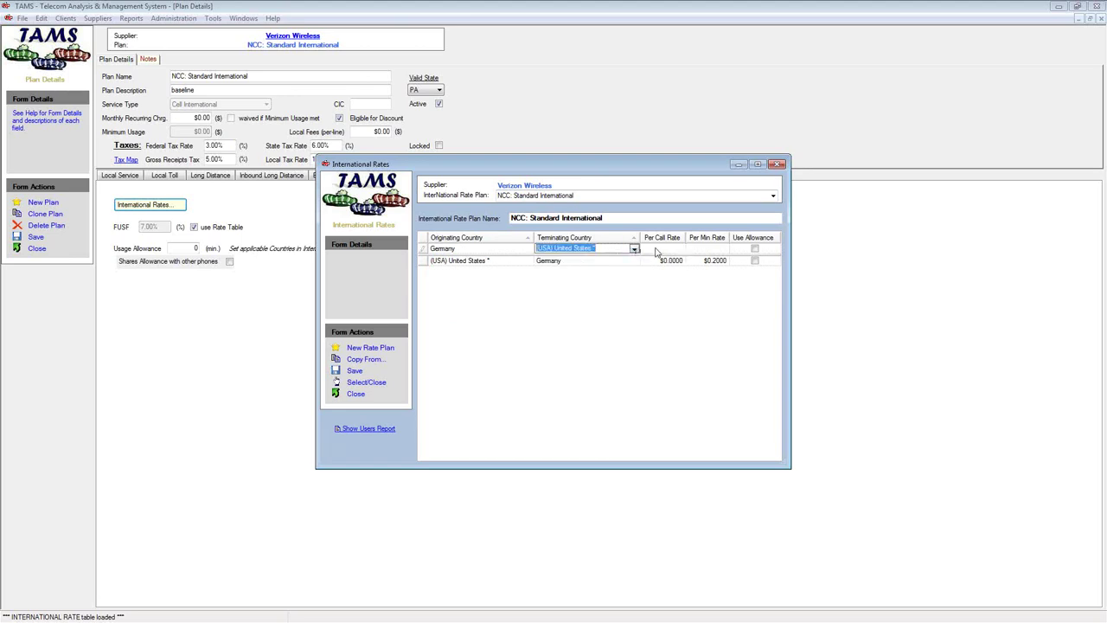
pyautogui.click(708, 248)
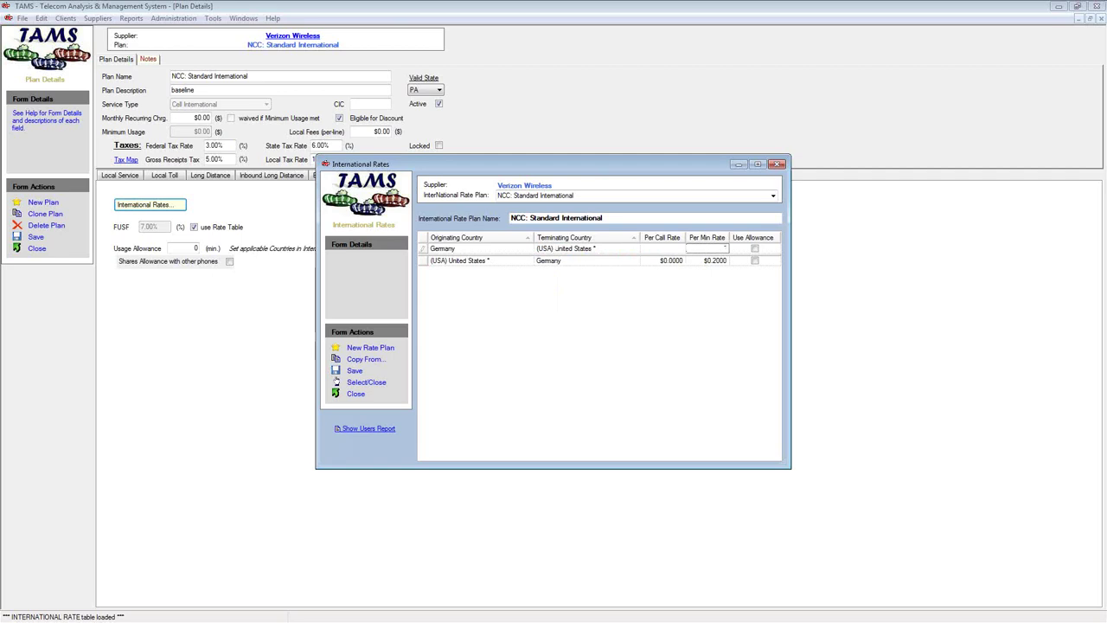
pyautogui.write('1.99')
pyautogui.press('Return')
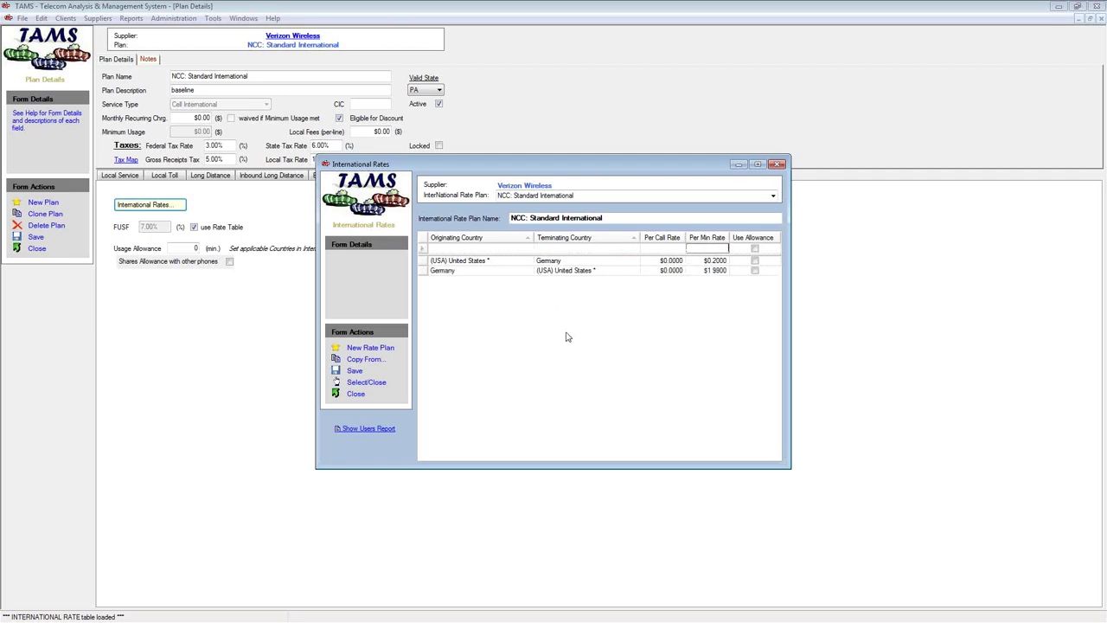
# Review both rate rows, then close the International Rates window without saving
pyautogui.click(420, 262)
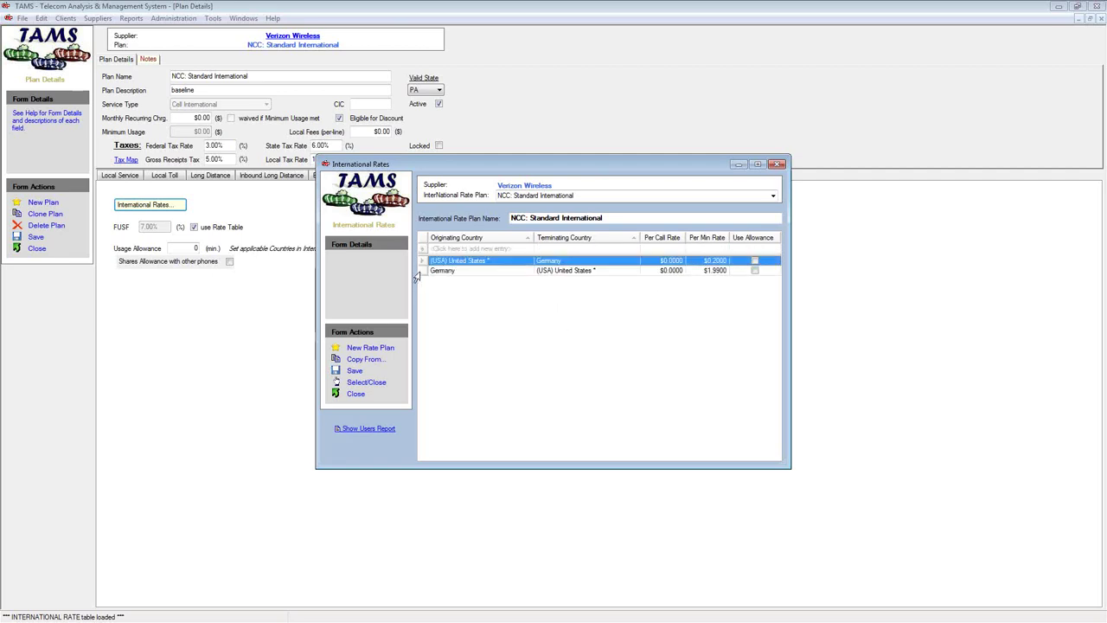
pyautogui.click(420, 271)
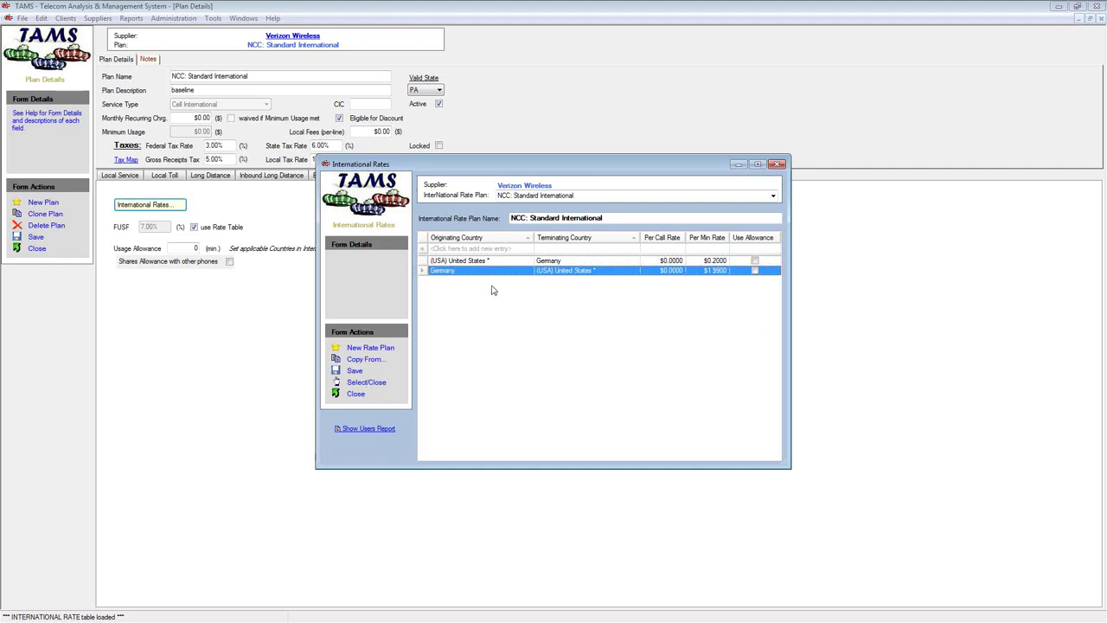
pyautogui.click(358, 399)
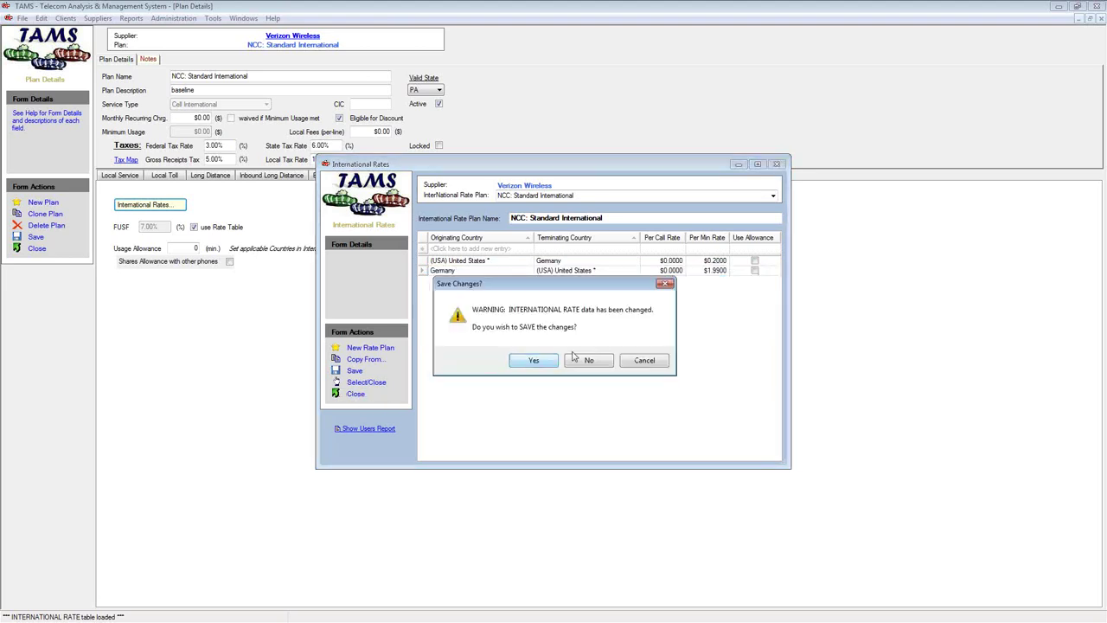
pyautogui.click(589, 360)
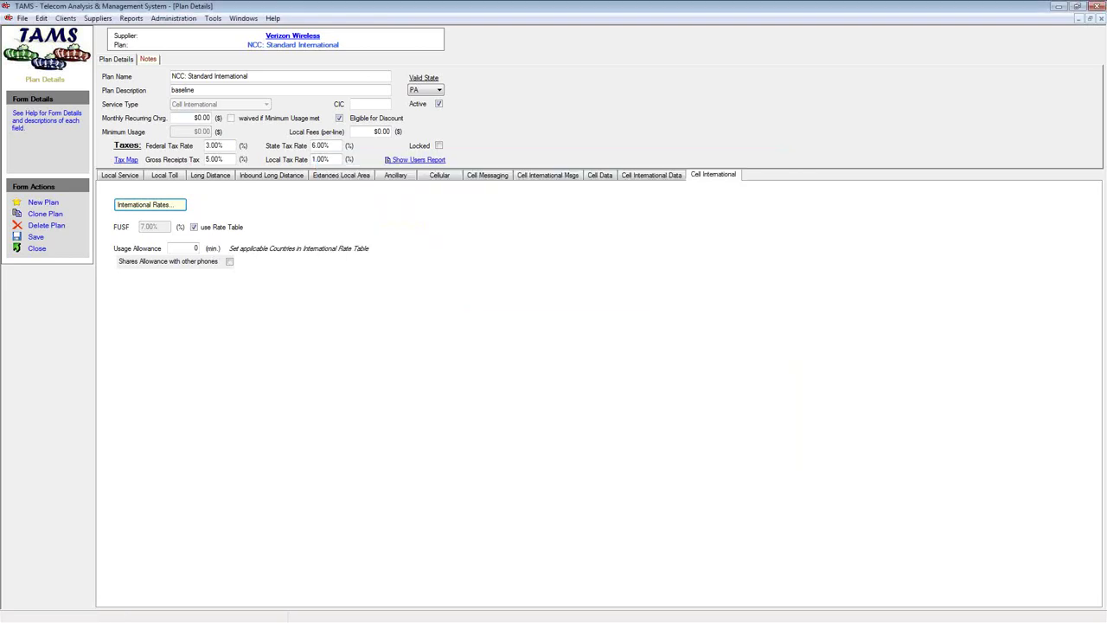
# Check Share Everything Smartphone 1st (20GB): $10.00 monthly charge and 20 GB Type 1 data allowance
pyautogui.click(35, 248)
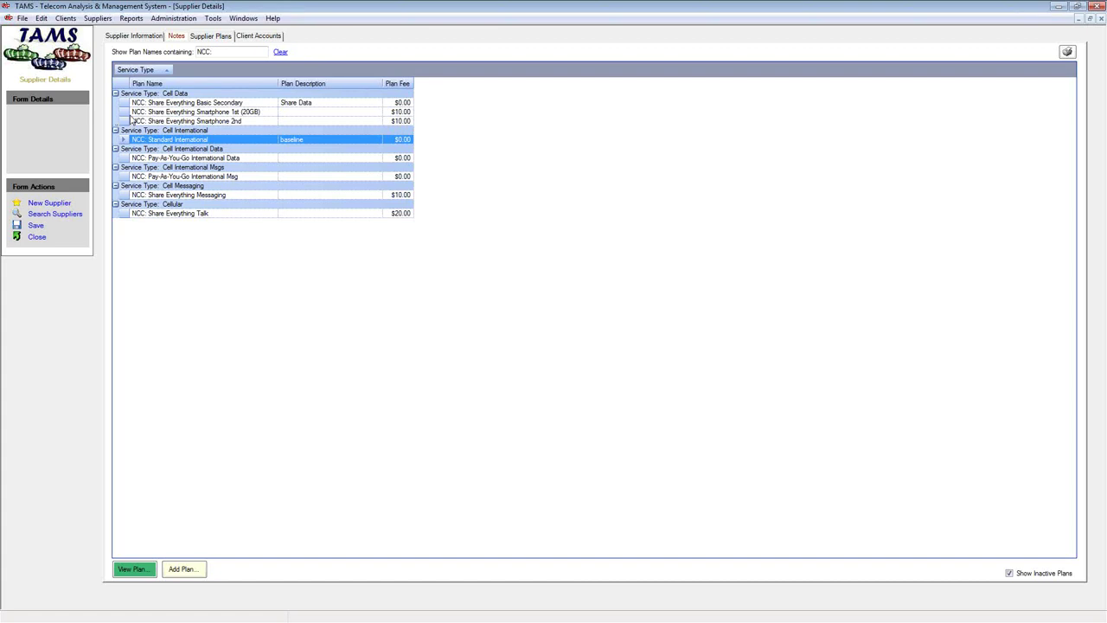
pyautogui.doubleClick(122, 113)
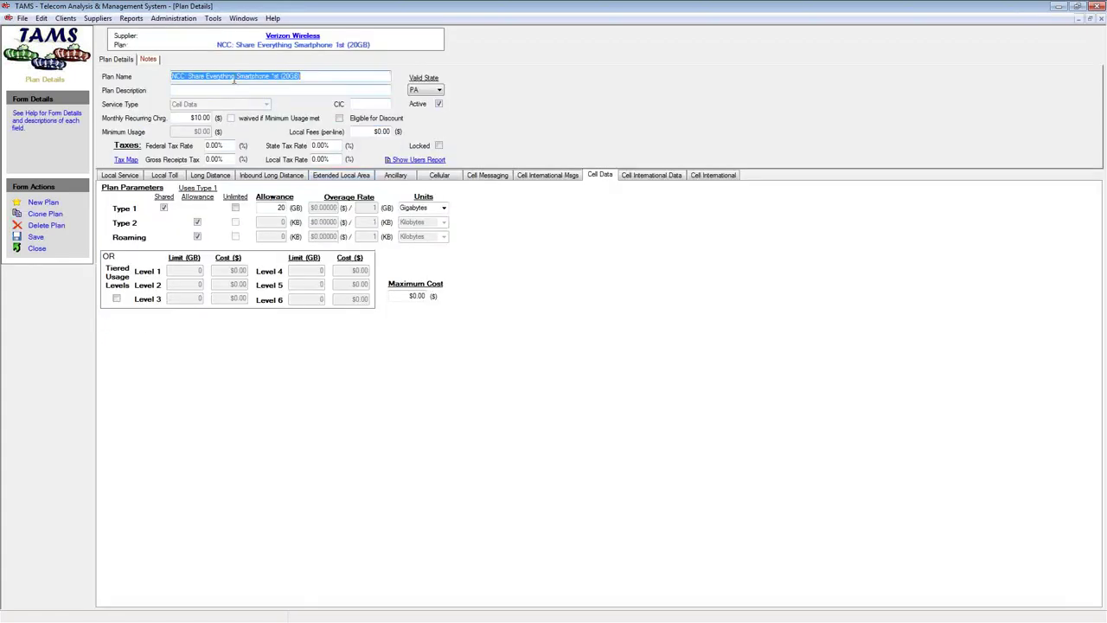
pyautogui.moveTo(189, 118); pyautogui.dragTo(212, 118)
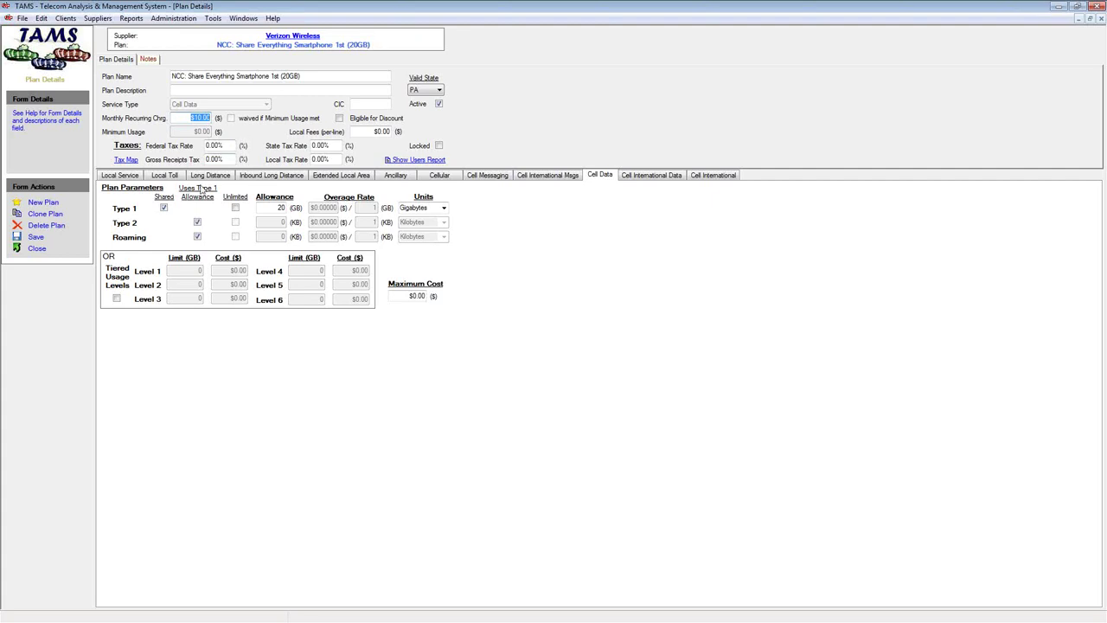
pyautogui.click(275, 207)
pyautogui.click(36, 249)
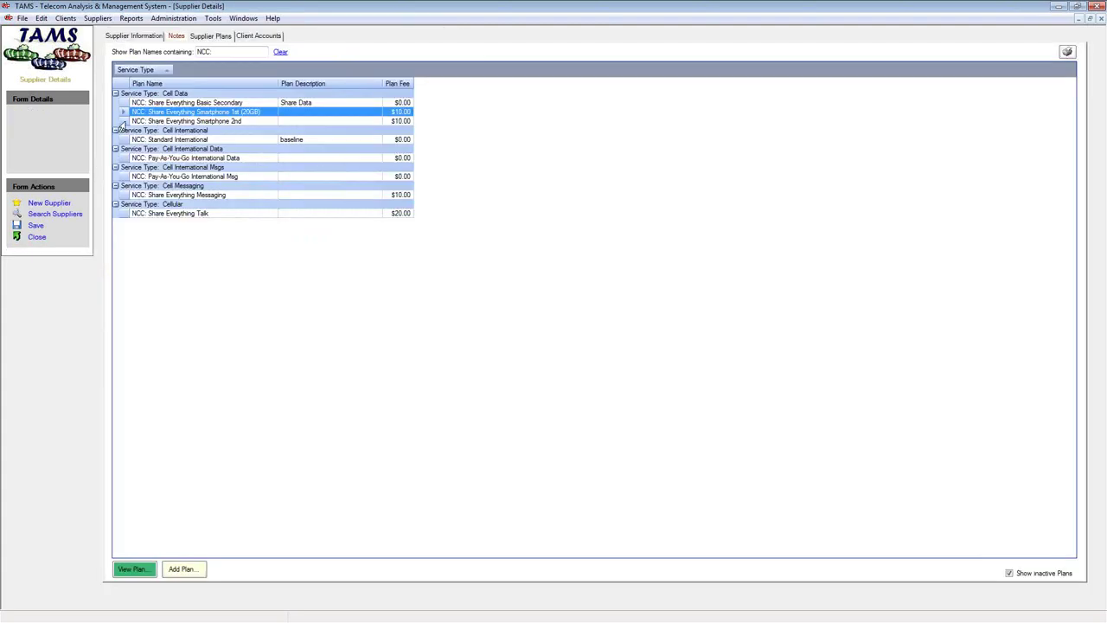
# Open NCC: Share Everything Smartphone 2nd and toggle its Type 1 allowance Shared checkbox off and back on
pyautogui.doubleClick(121, 122)
pyautogui.click(273, 207)
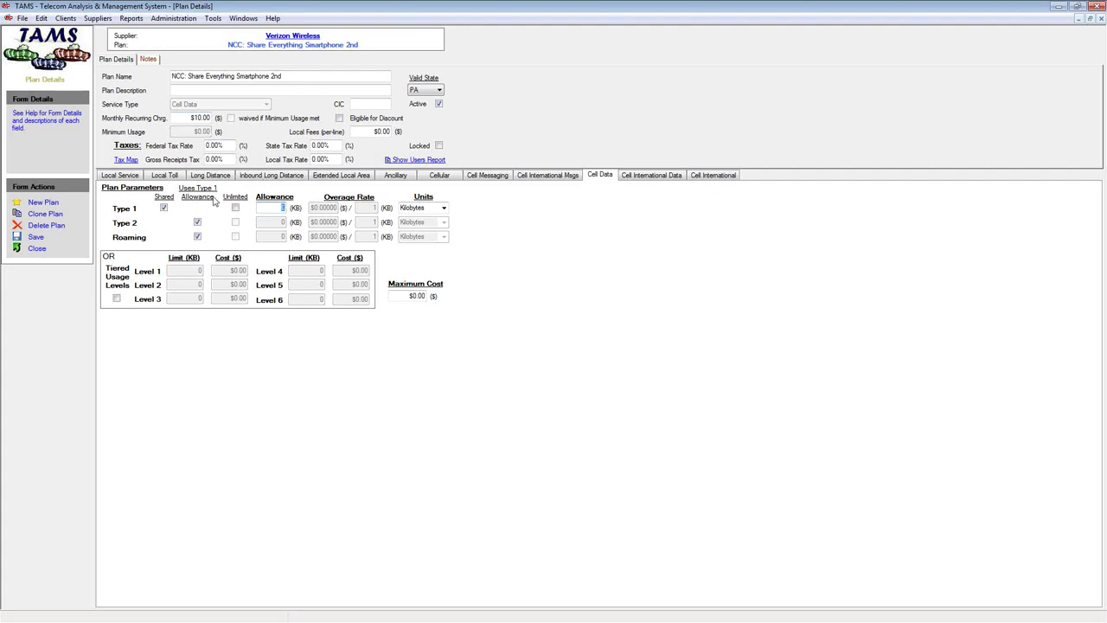
pyautogui.click(36, 249)
pyautogui.click(163, 208)
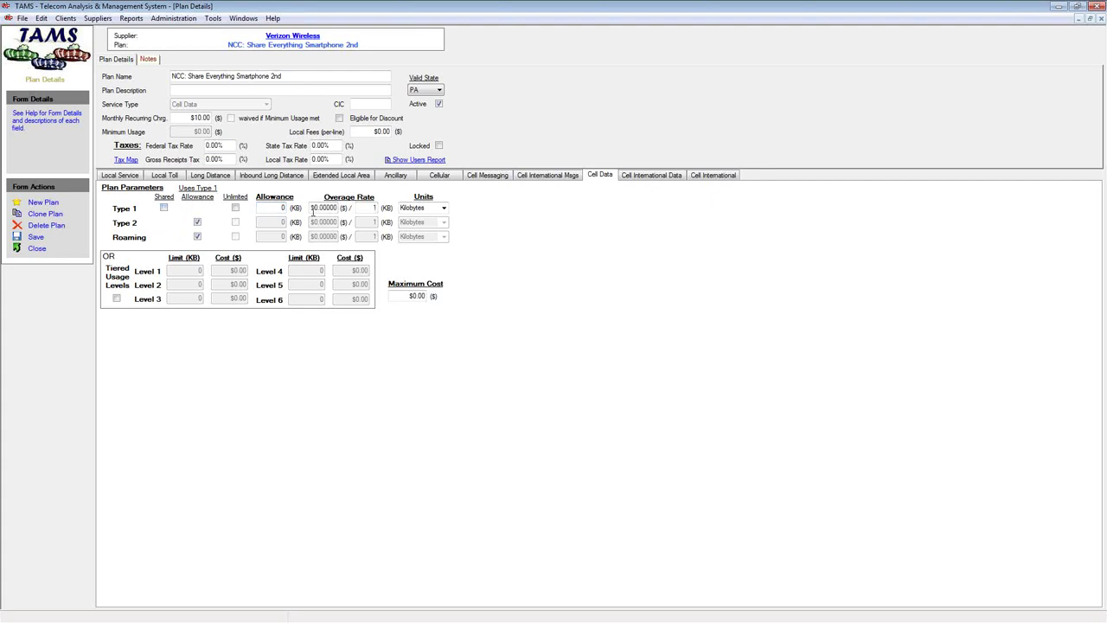
pyautogui.click(163, 208)
# Close the Smartphone 2nd plan details, discarding the unsaved changes
pyautogui.click(36, 249)
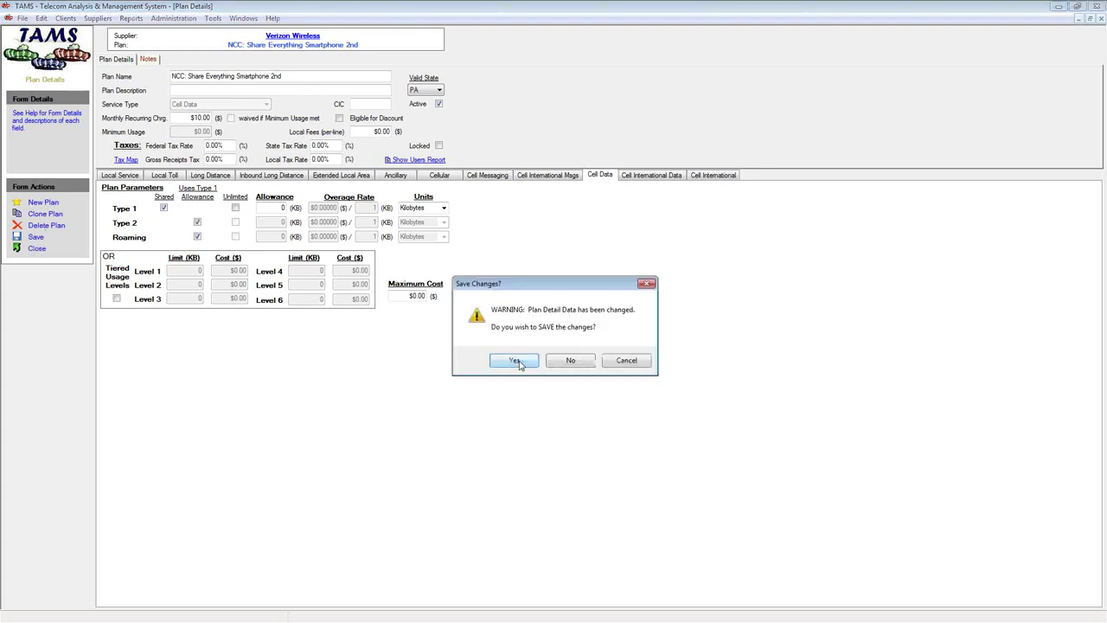
pyautogui.click(569, 360)
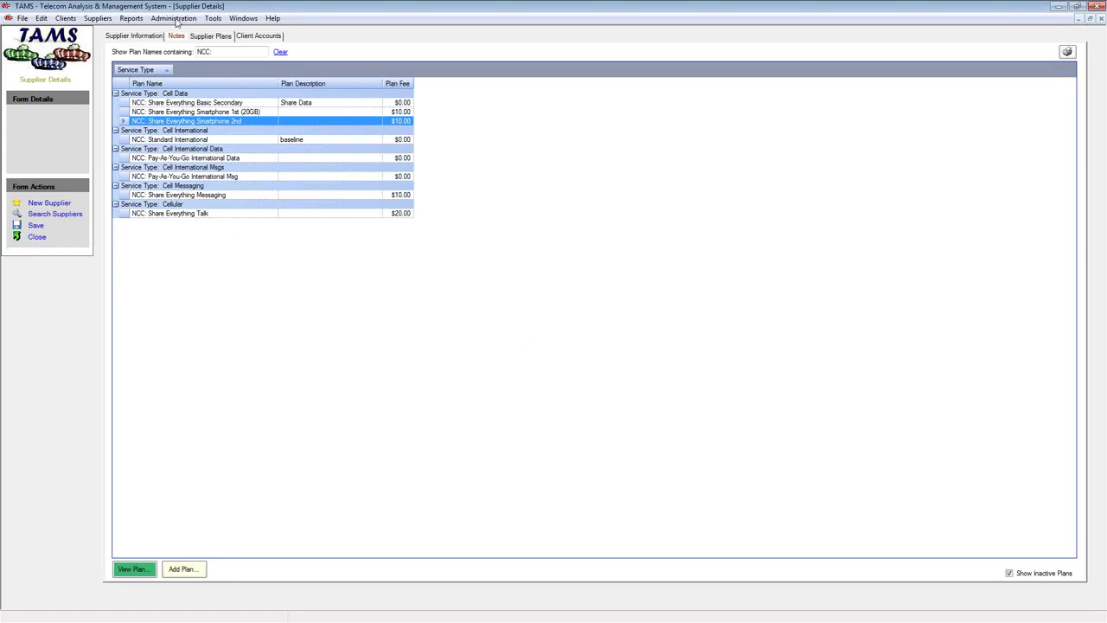
pyautogui.click(273, 19)
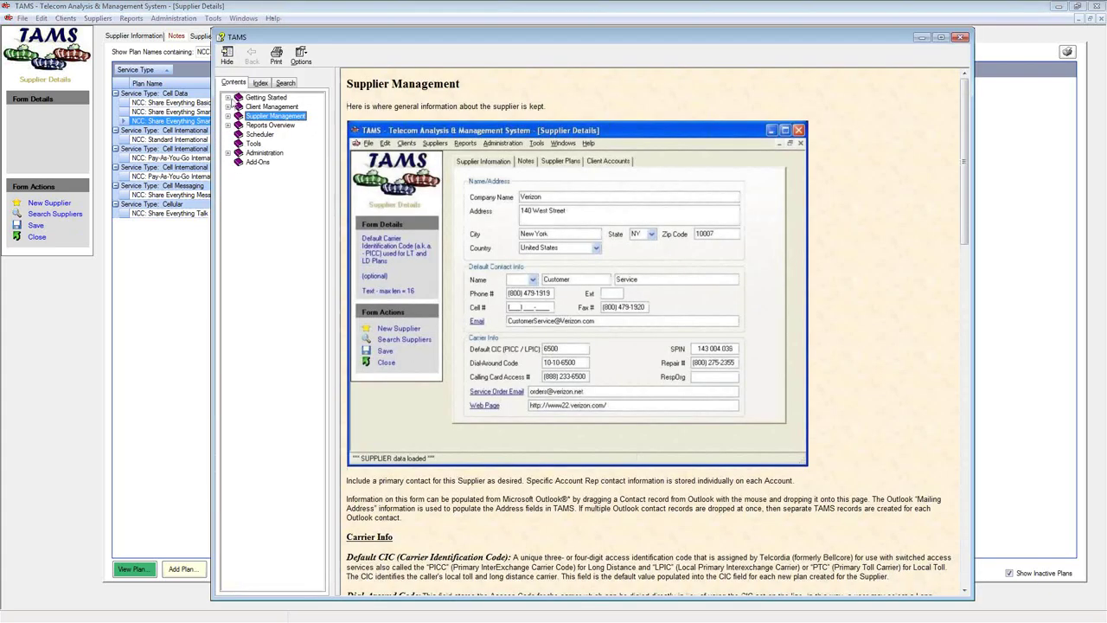
pyautogui.click(230, 98)
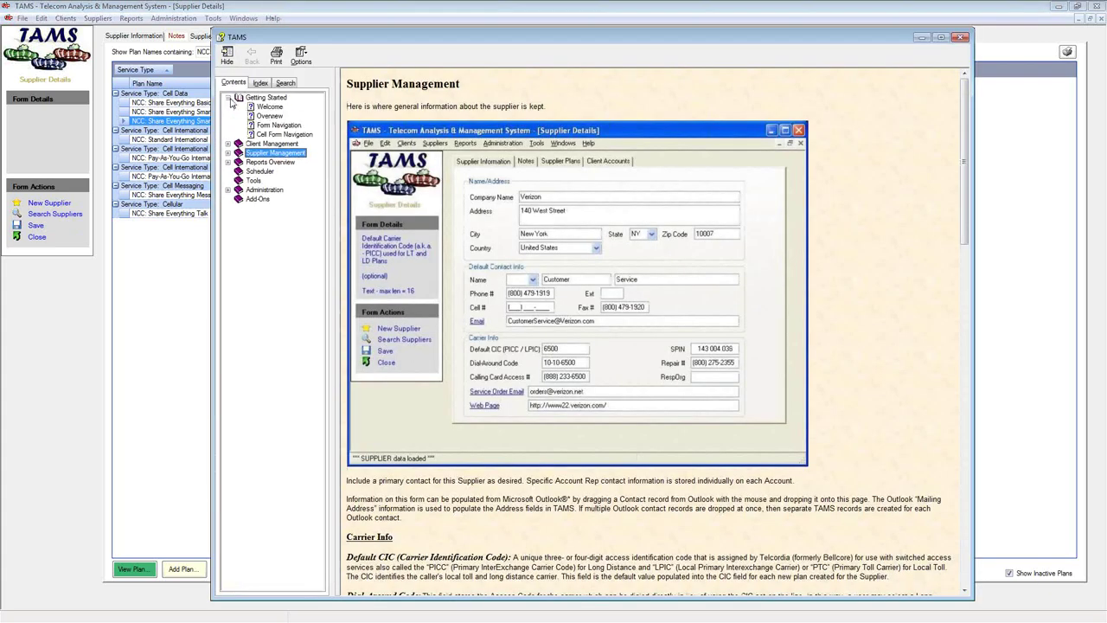
pyautogui.click(261, 116)
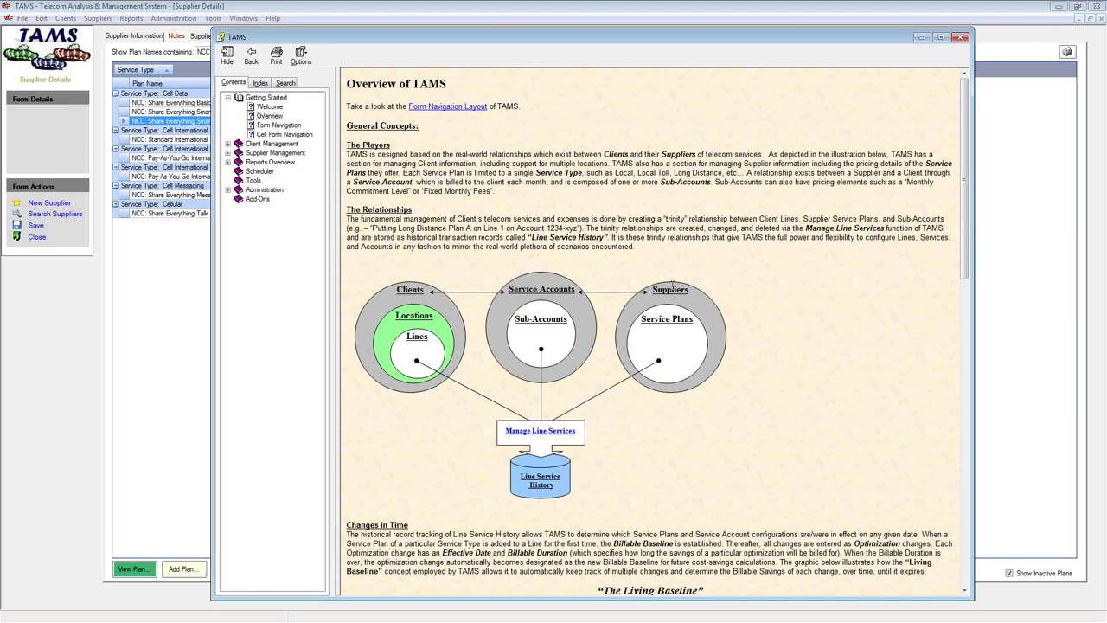
pyautogui.moveTo(640, 319); pyautogui.dragTo(695, 319)
pyautogui.moveTo(503, 301); pyautogui.dragTo(578, 303)
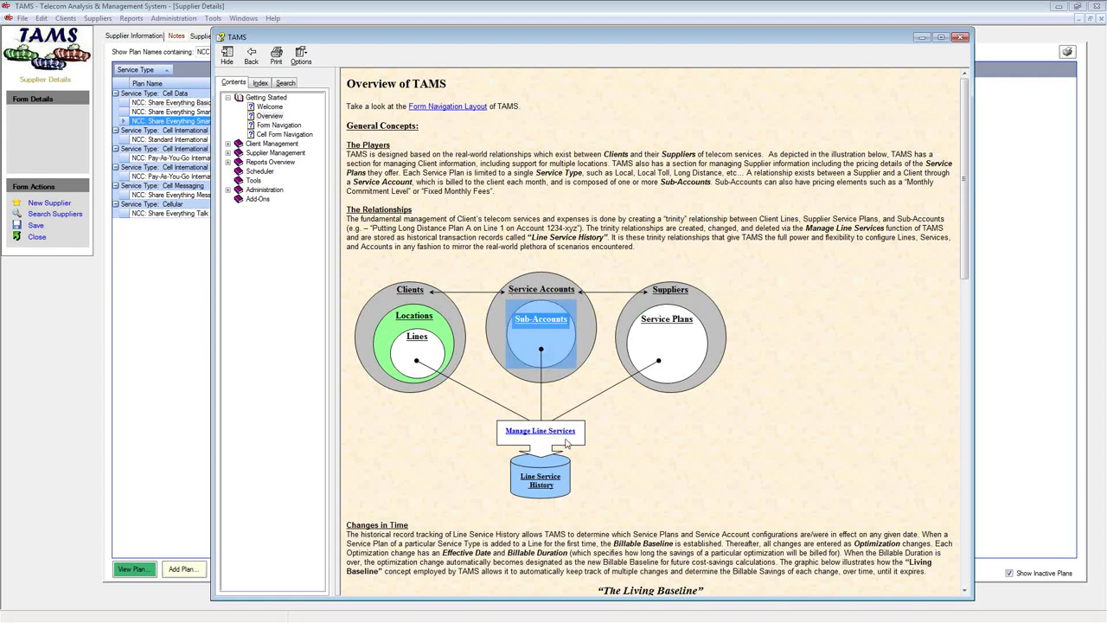
pyautogui.click(960, 38)
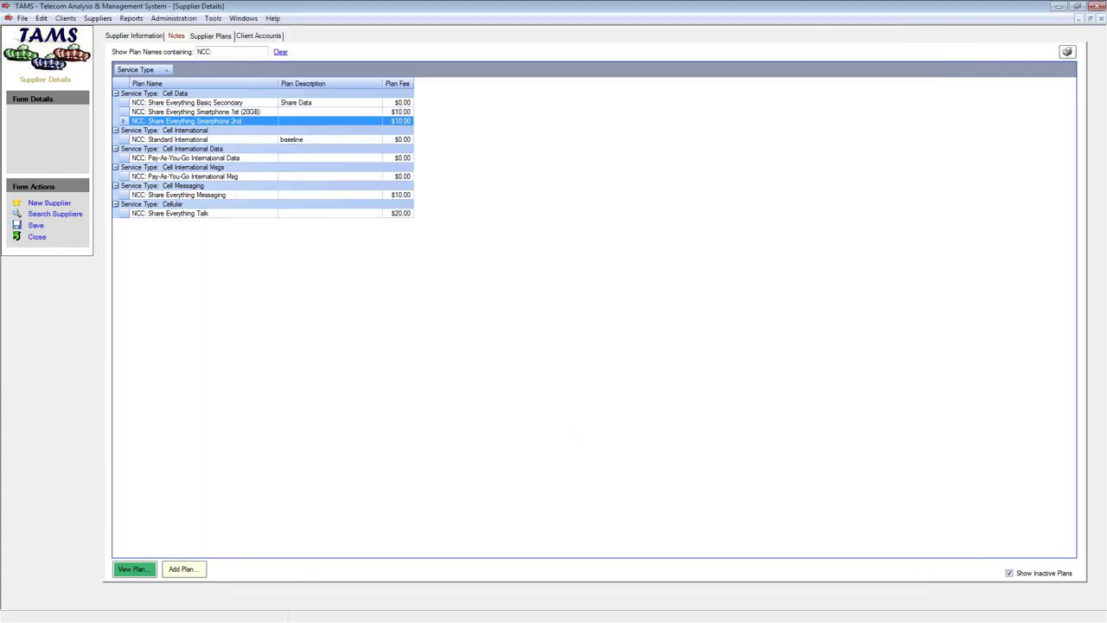
# Close Supplier Details and Search for Supplier, then view New Cellular Client's Cellular Accounts tab
pyautogui.click(37, 237)
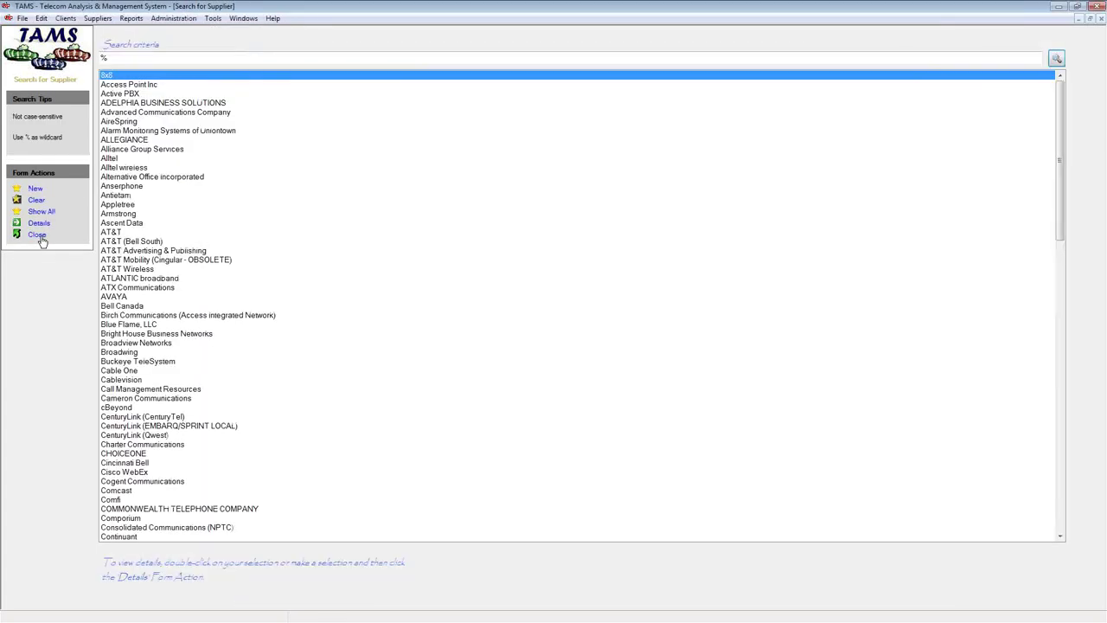
pyautogui.click(37, 235)
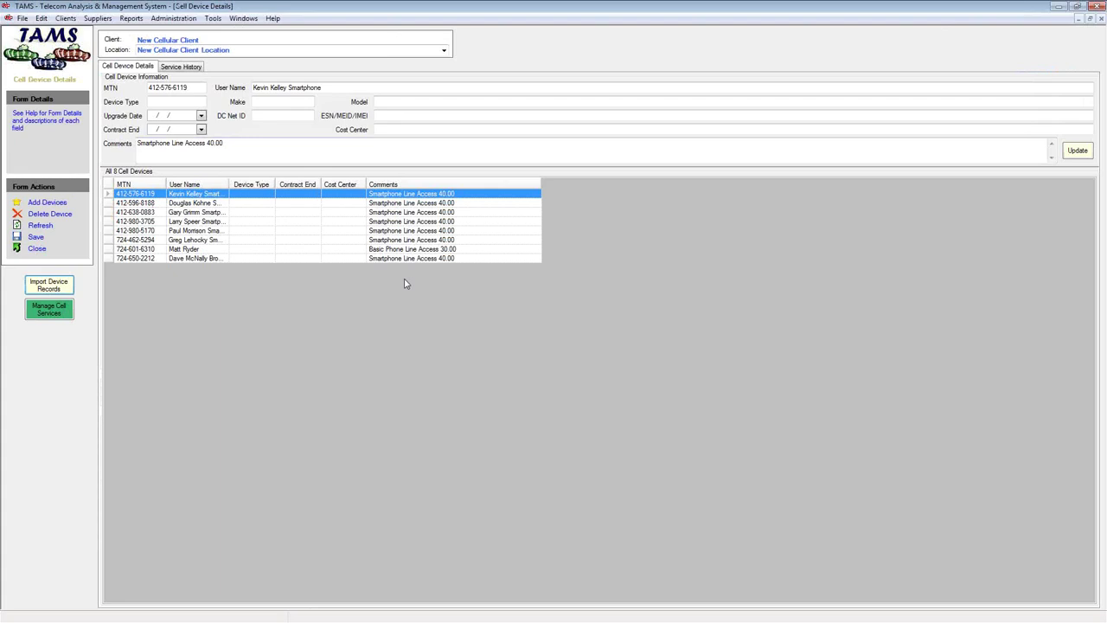
pyautogui.click(243, 18)
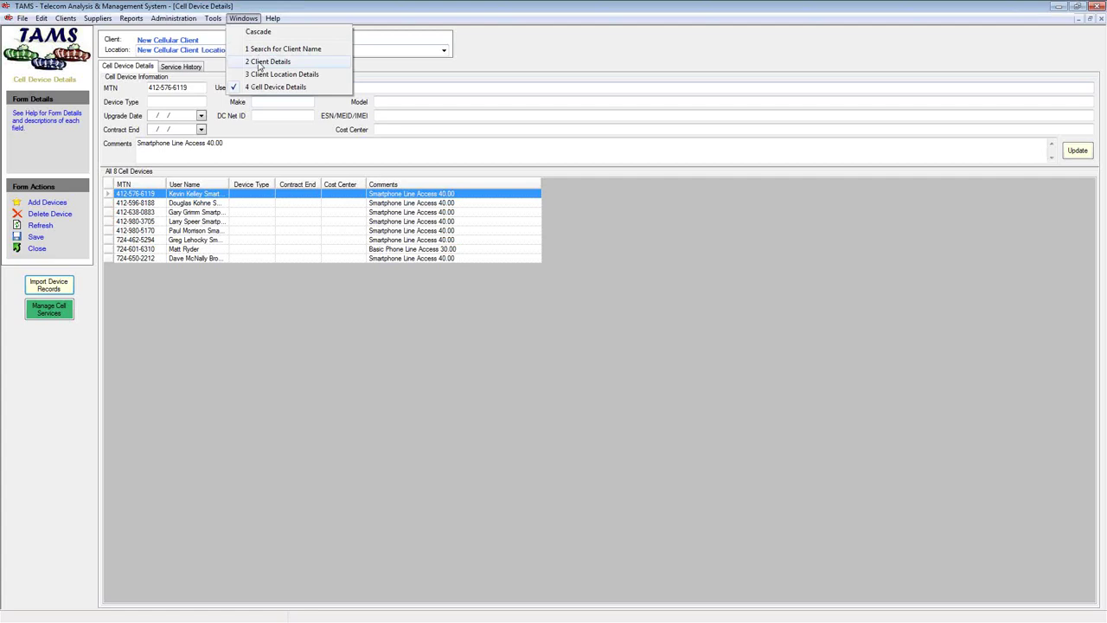
pyautogui.click(267, 61)
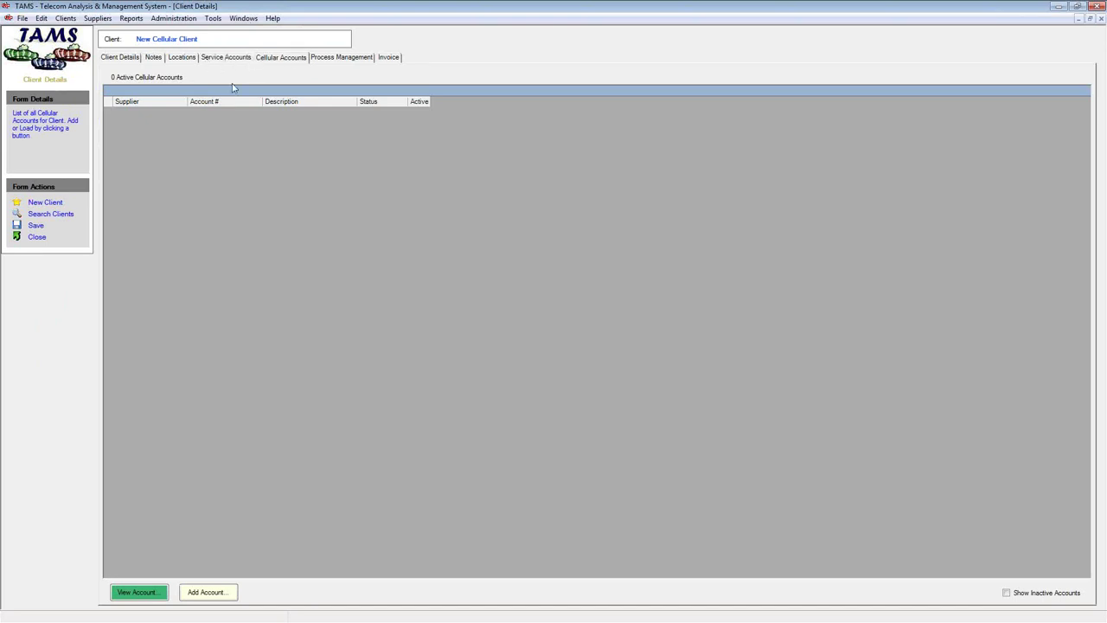
pyautogui.click(223, 60)
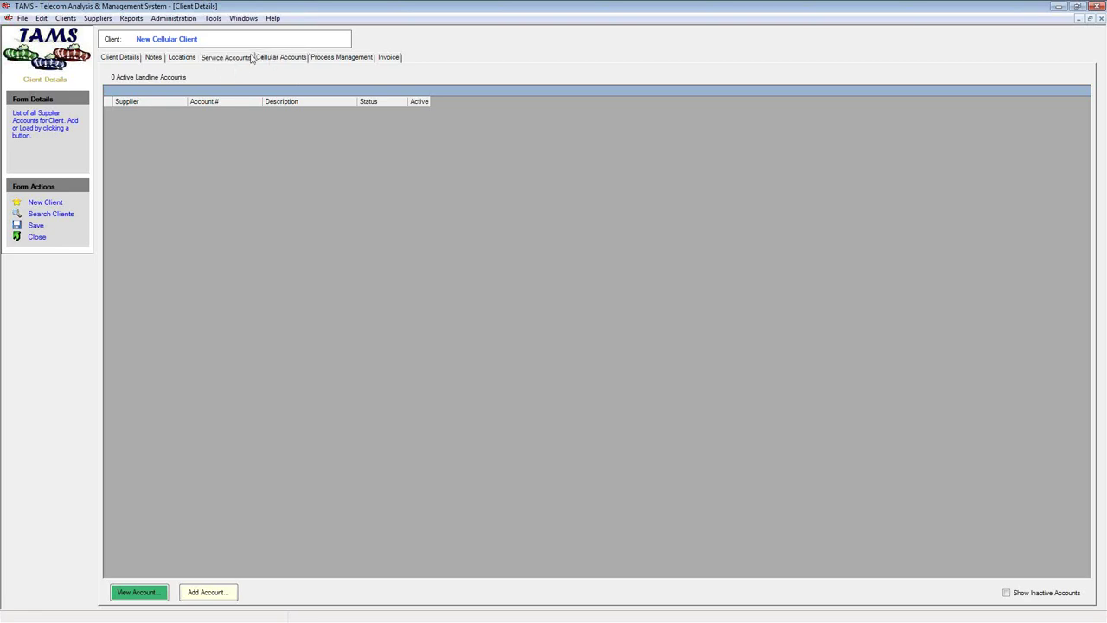
pyautogui.click(262, 60)
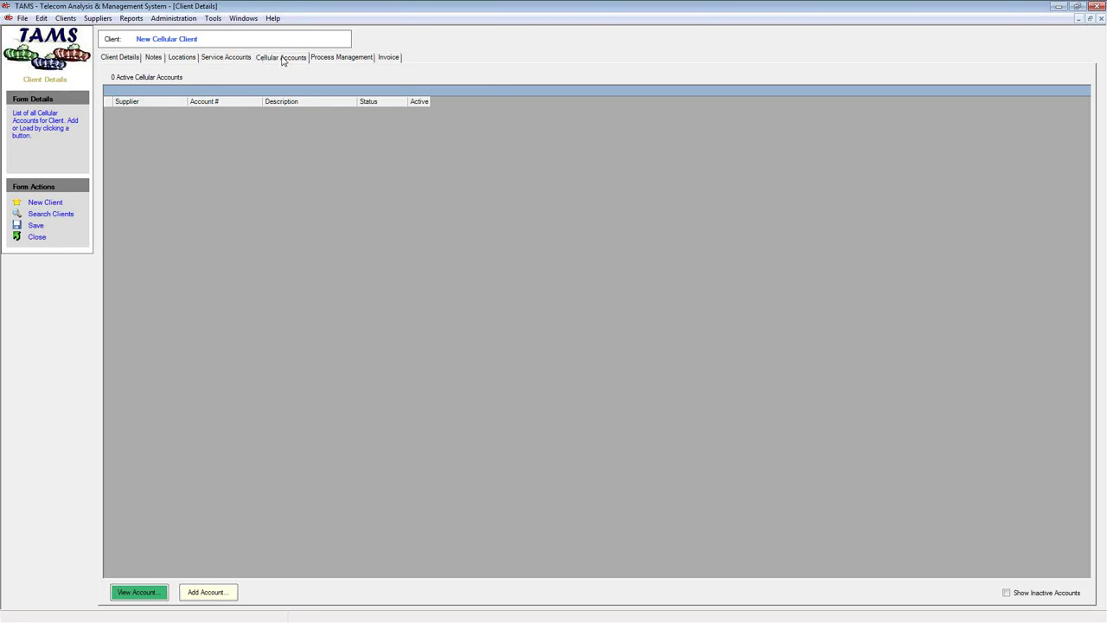
# Create a Verizon Wireless cellular account with its account number and description '8 phones SE pool'
pyautogui.click(207, 594)
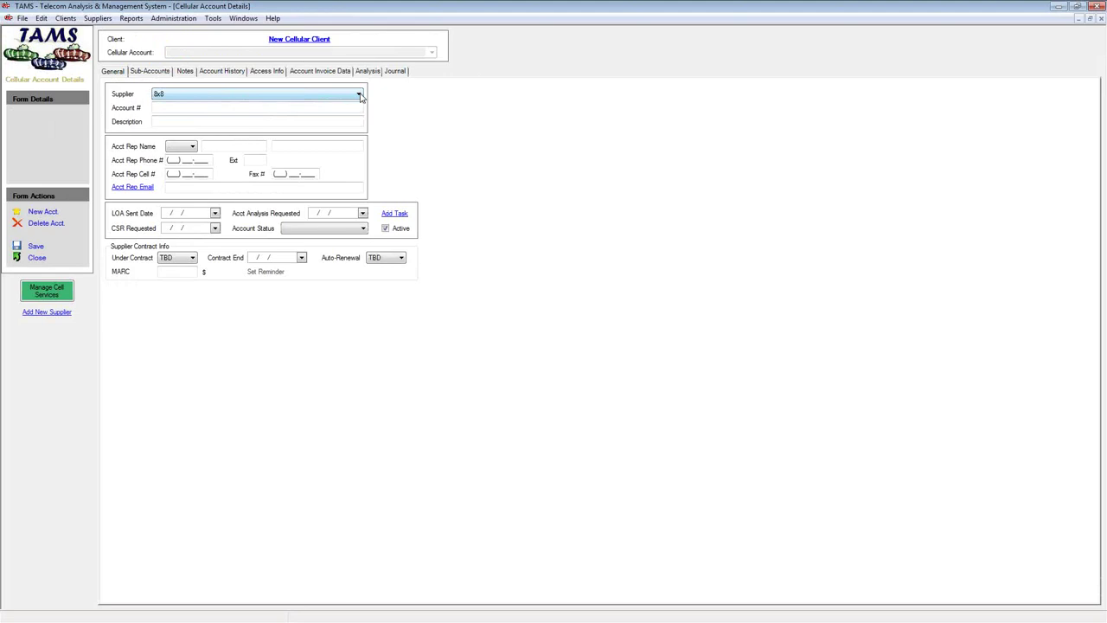
pyautogui.click(361, 97)
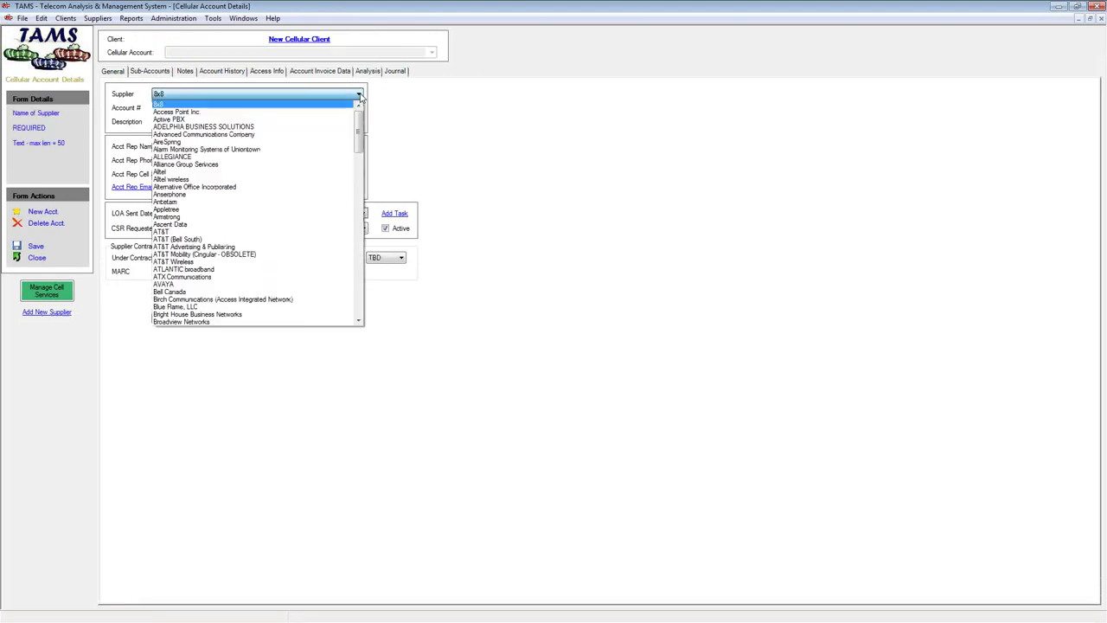
pyautogui.moveTo(357, 117); pyautogui.dragTo(354, 285)
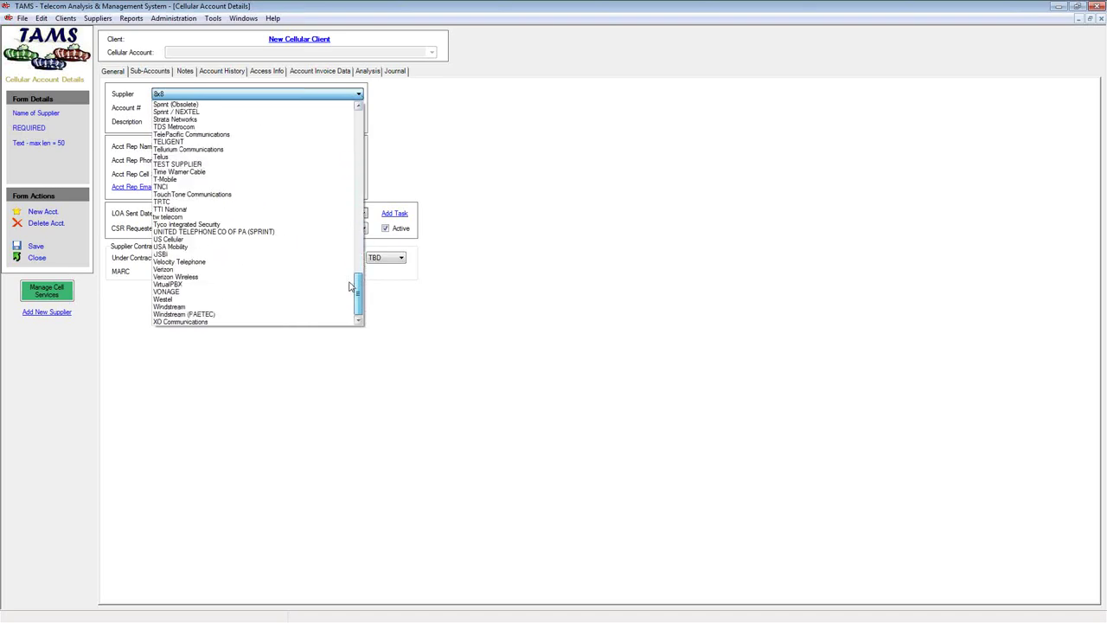
pyautogui.click(202, 278)
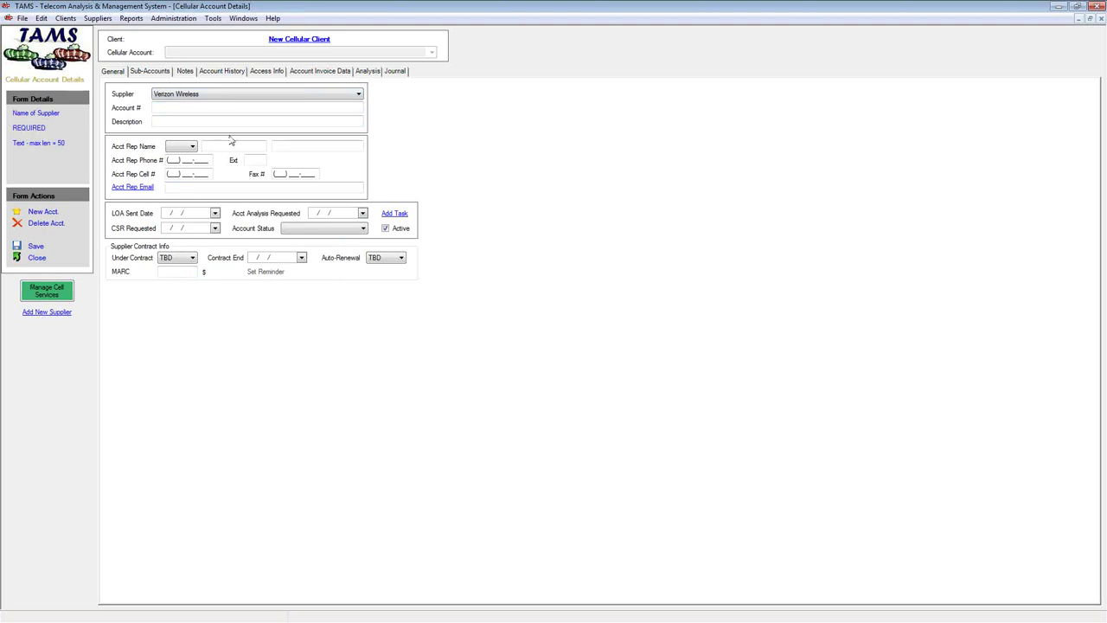
pyautogui.click(180, 110)
pyautogui.click(180, 106)
pyautogui.write('123454')
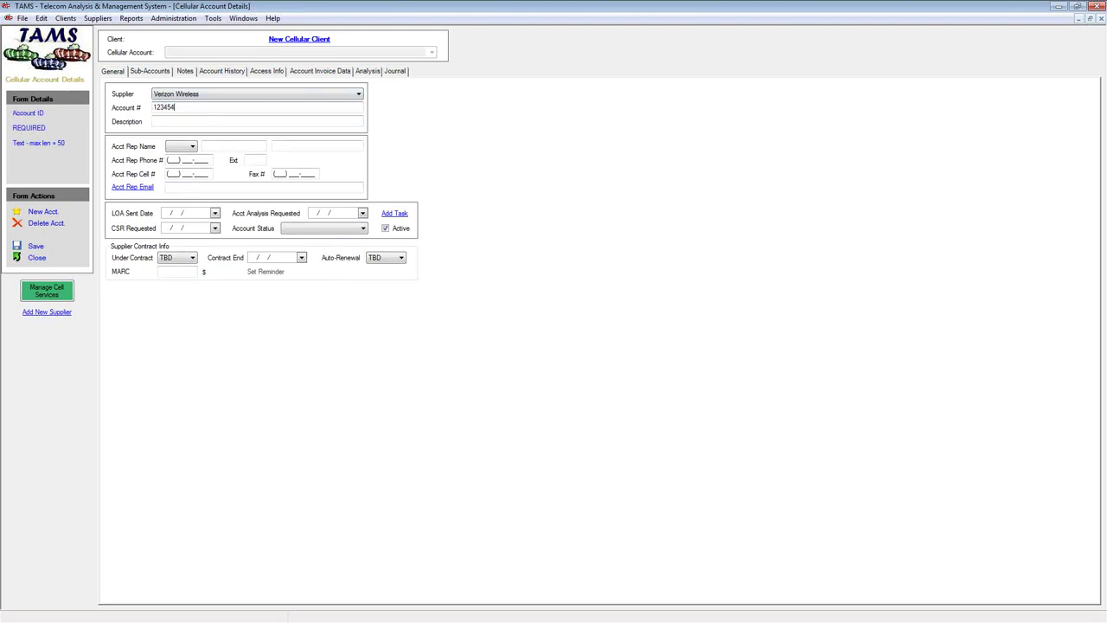
pyautogui.press('BackSpace')
pyautogui.write('6789-00002')
pyautogui.click(163, 123)
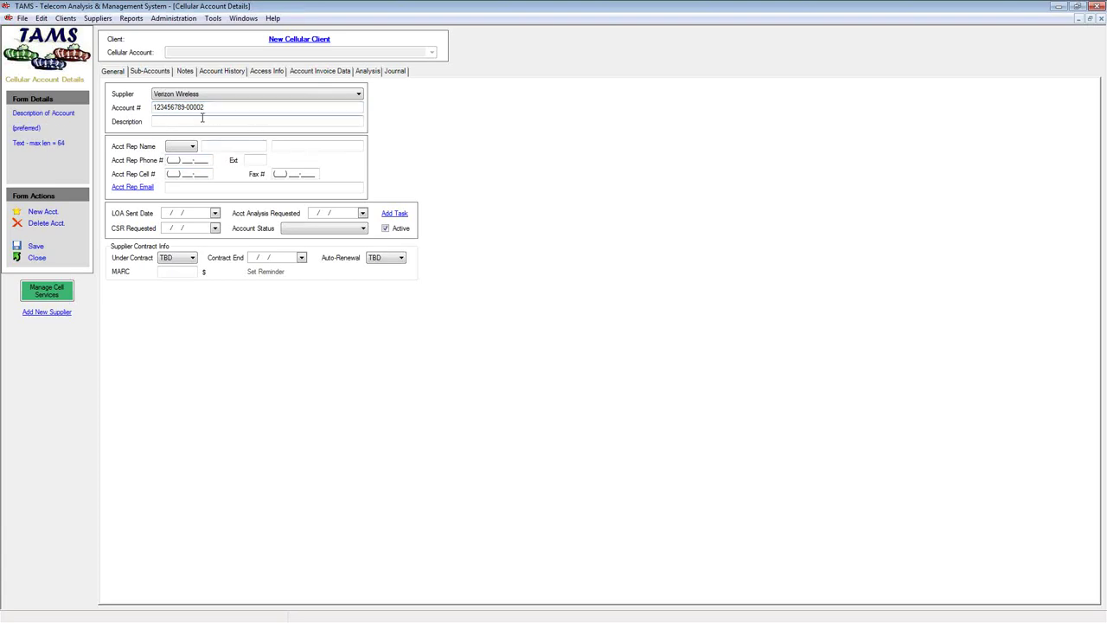
pyautogui.write('8 phones SE pool')
# Save the account, dismiss the sub-account review, and view its Sub-Accounts list
pyautogui.click(35, 246)
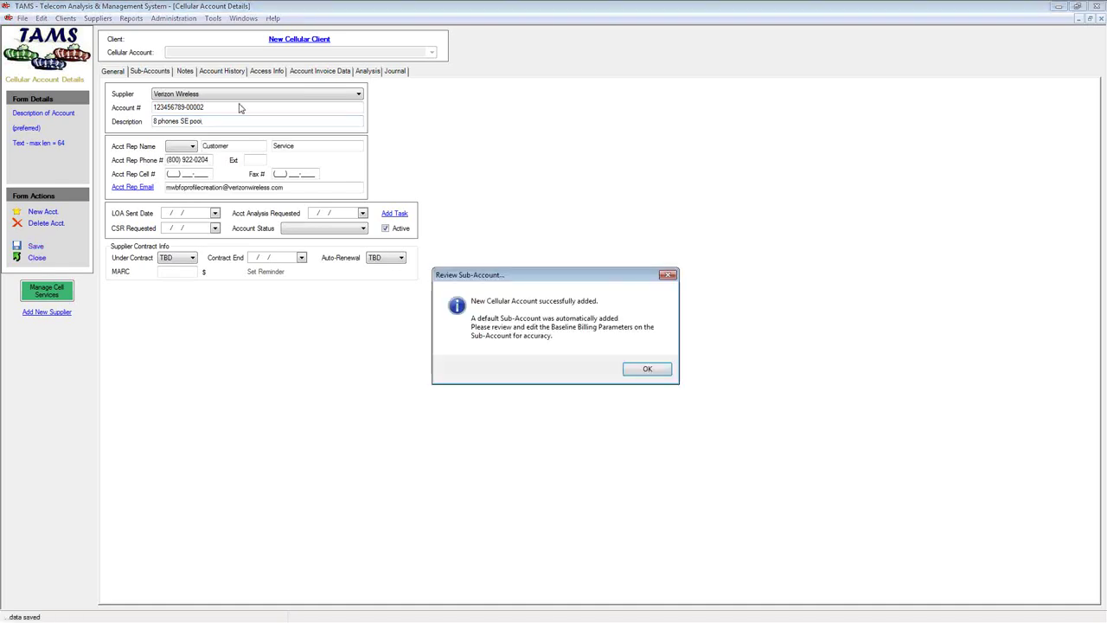
pyautogui.click(647, 370)
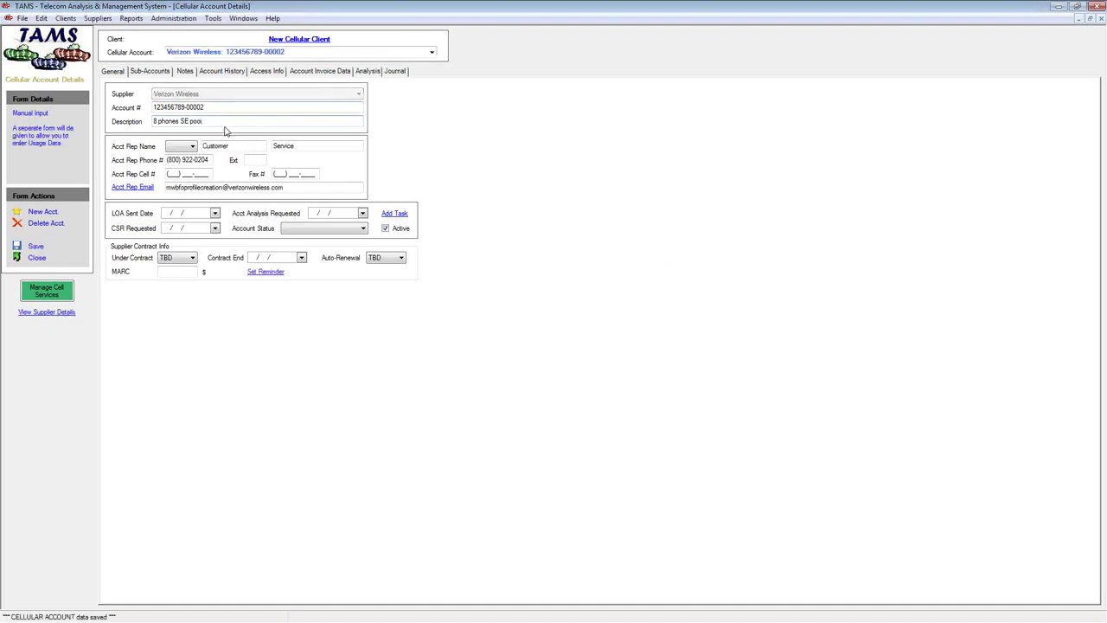
pyautogui.click(150, 72)
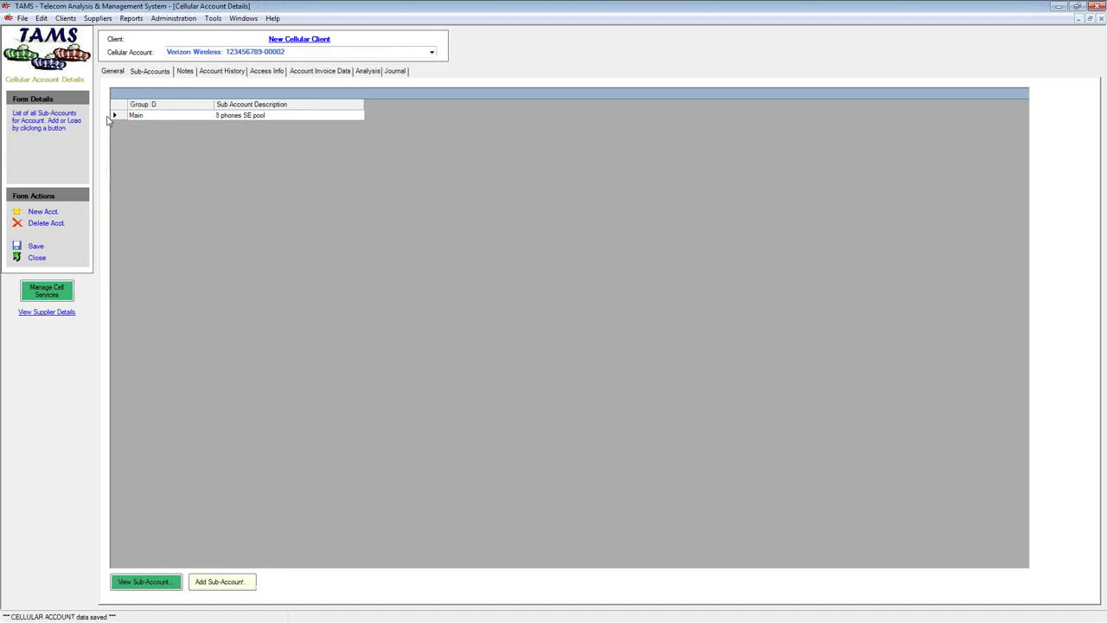
# Open the Main sub-account's details, then switch to the VZW folder of bill PDFs and usage CSVs
pyautogui.click(122, 116)
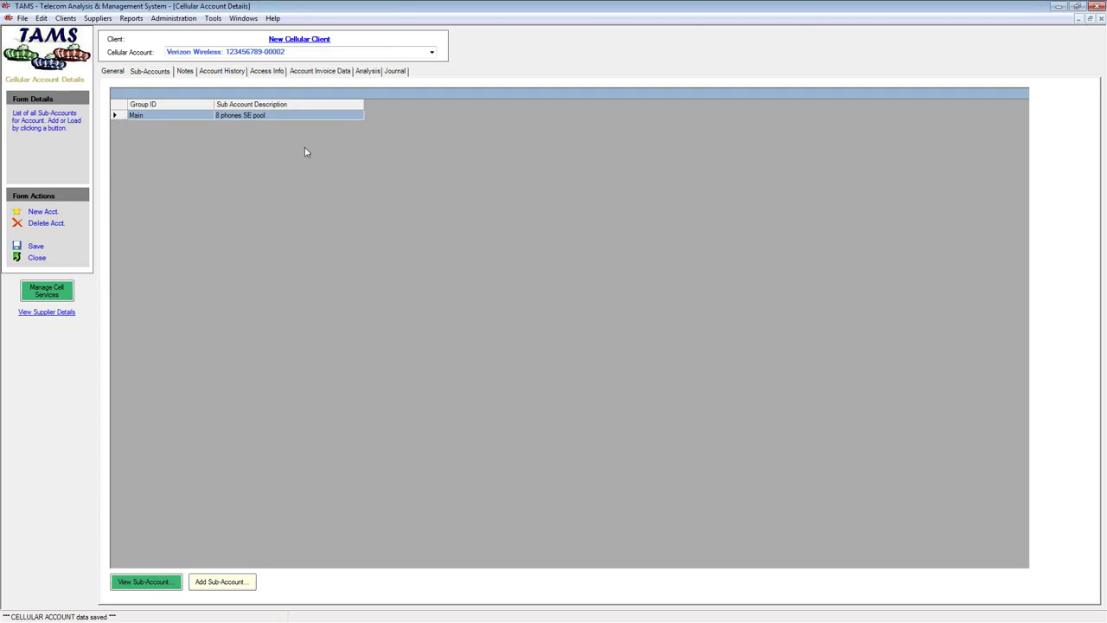
pyautogui.doubleClick(117, 118)
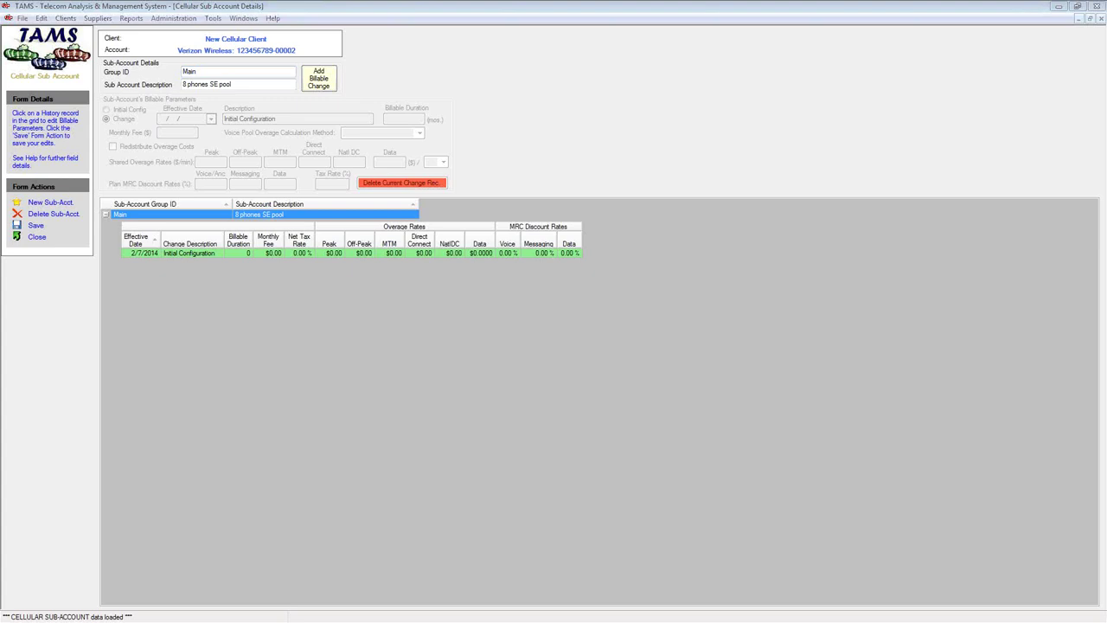
pyautogui.hotkey('alt', 'Tab')
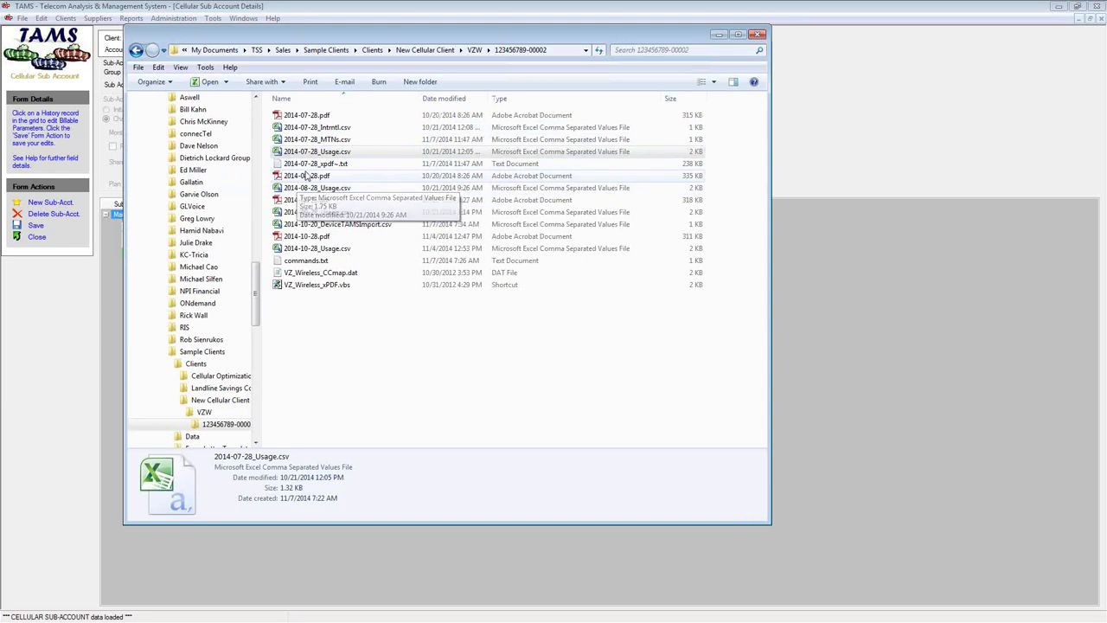
# Open the 2014-07-28 bill PDF and note the $475.96 total charges due
pyautogui.doubleClick(312, 115)
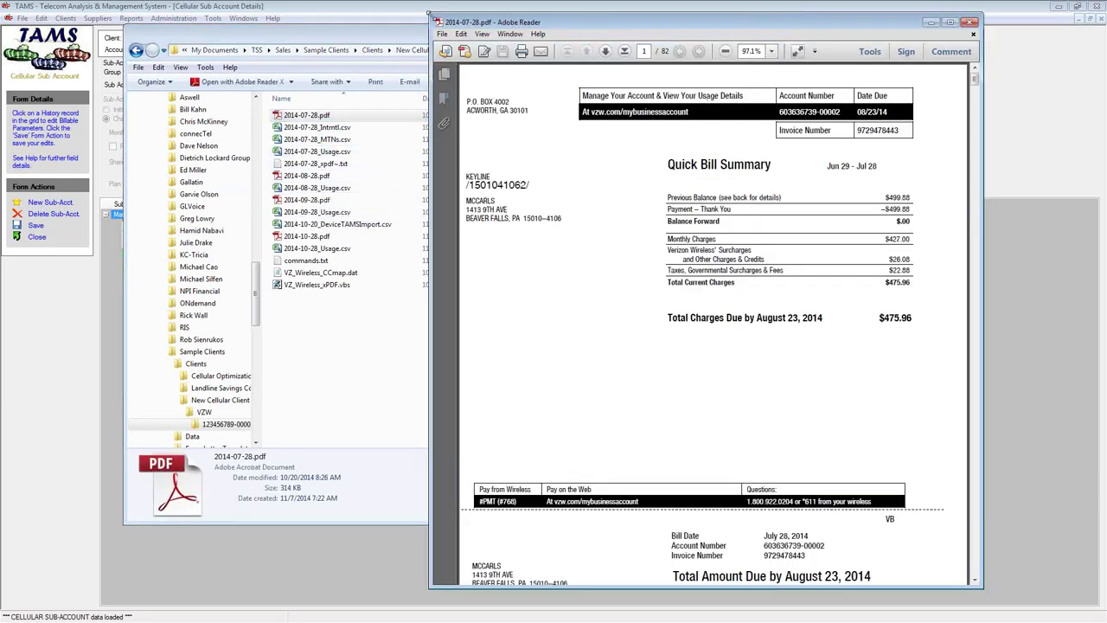
pyautogui.click(714, 26)
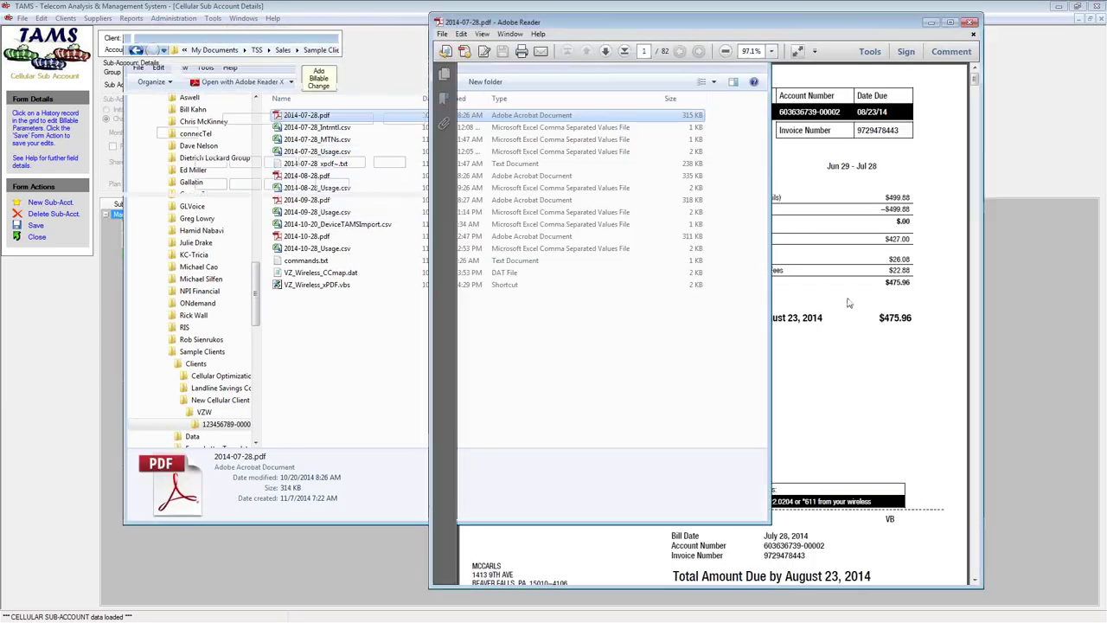
pyautogui.moveTo(877, 320); pyautogui.dragTo(922, 312)
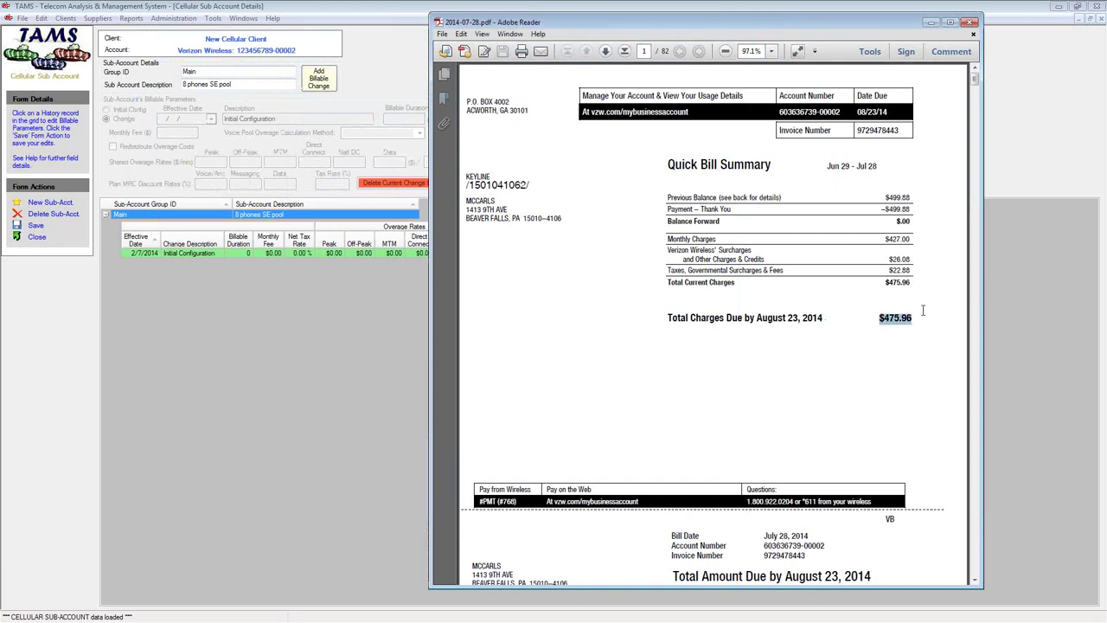
pyautogui.scroll(-15, 852, 288)
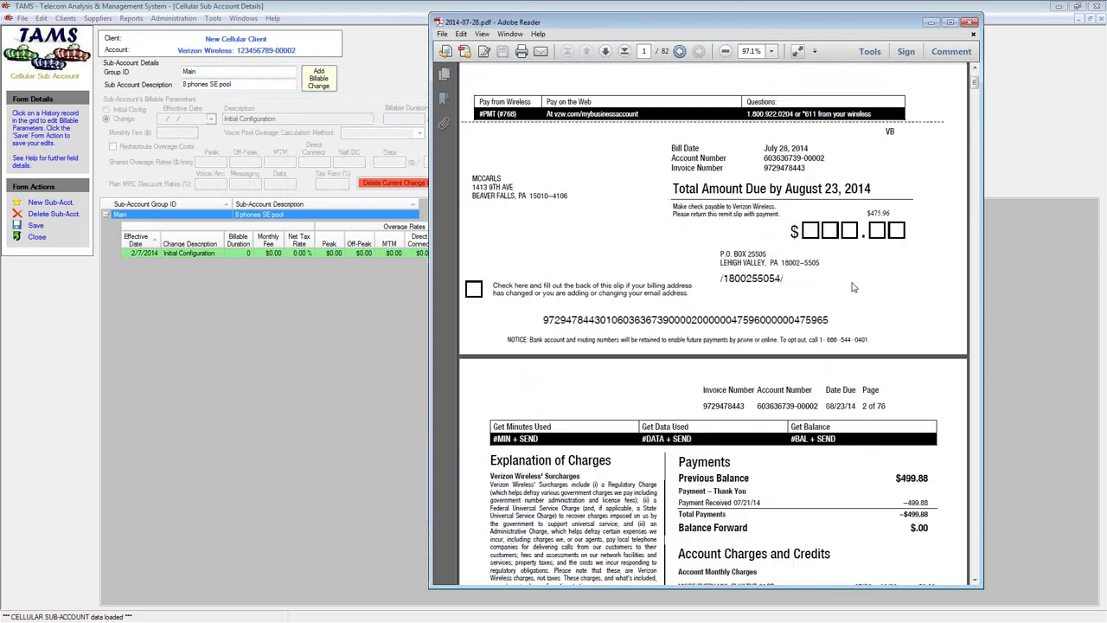
pyautogui.scroll(-1, 775, 372)
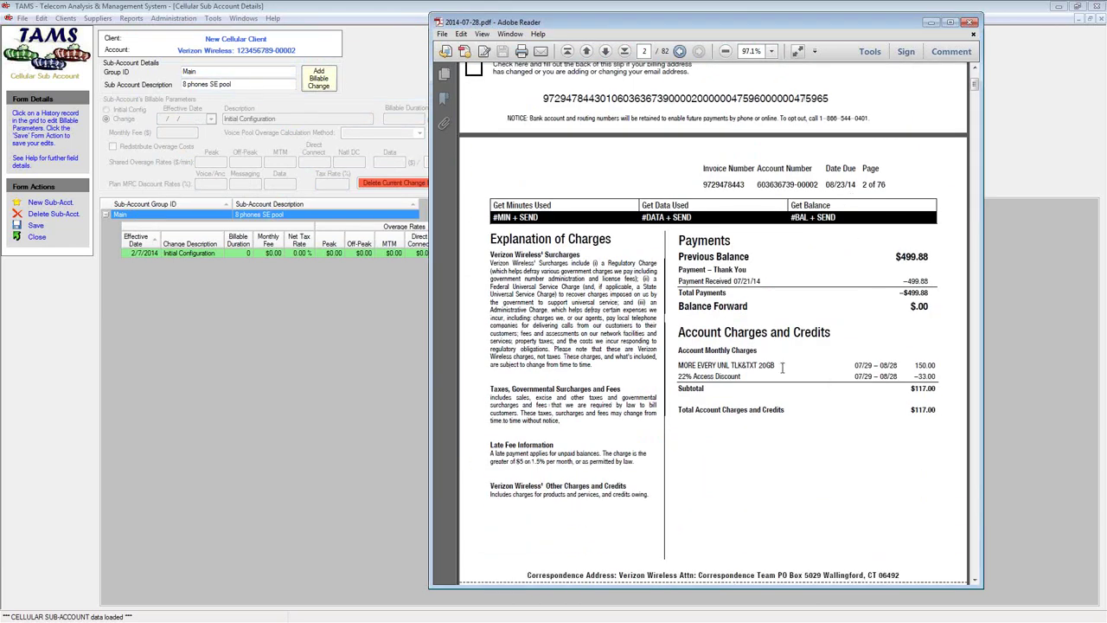
# Highlight the account plan charge and access discount lines and their $117.00 subtotal
pyautogui.moveTo(683, 345); pyautogui.dragTo(830, 337)
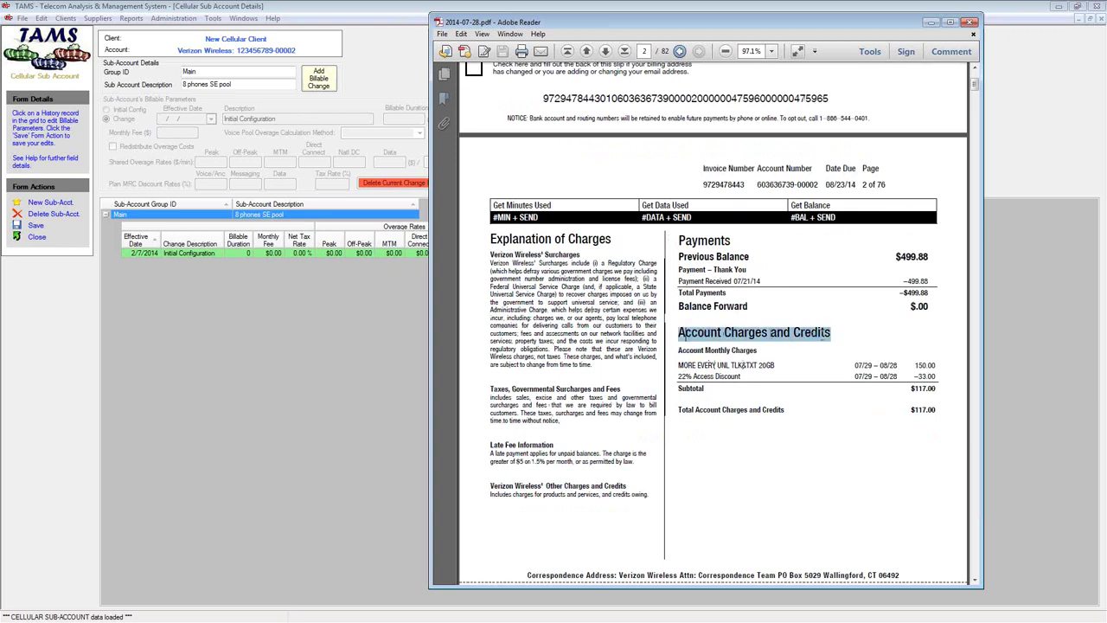
pyautogui.click(680, 368)
pyautogui.moveTo(679, 366); pyautogui.dragTo(936, 375)
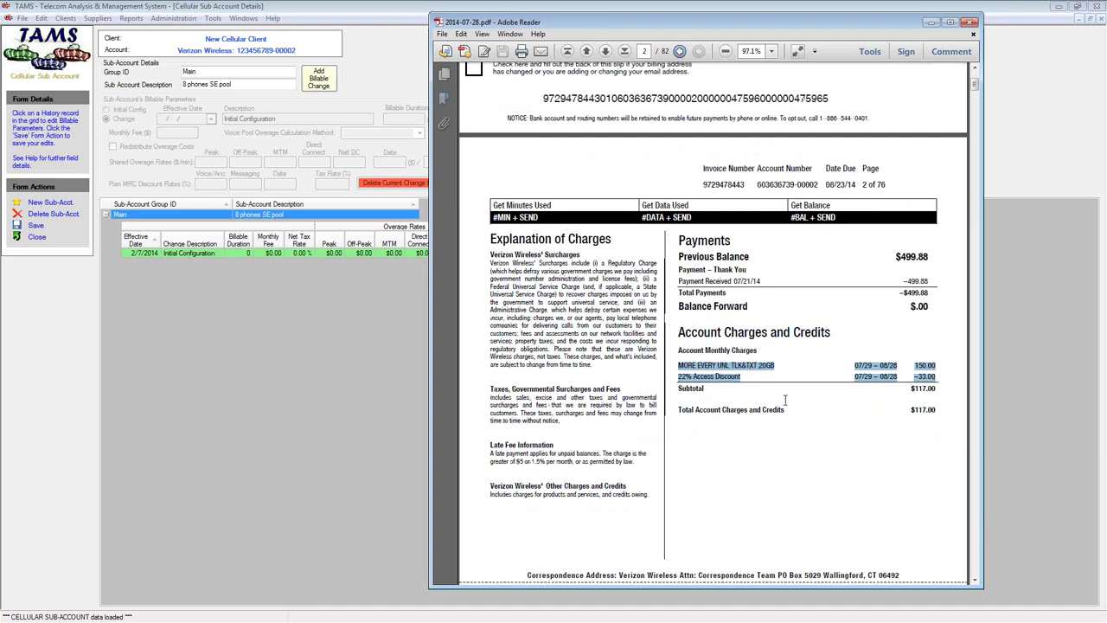
pyautogui.moveTo(938, 389); pyautogui.dragTo(909, 389)
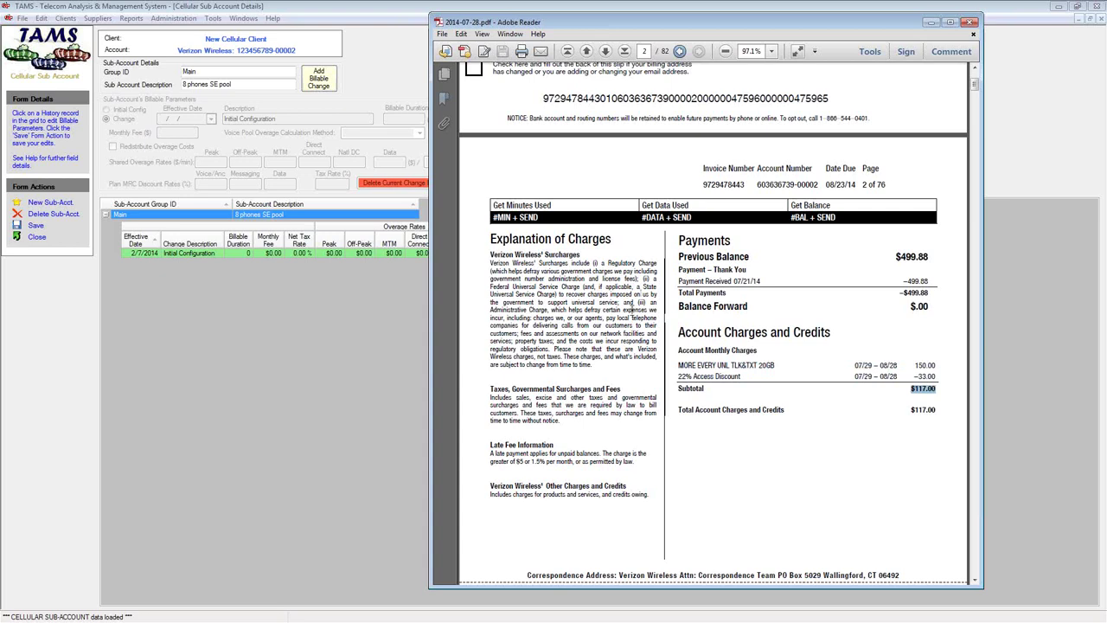
pyautogui.click(45, 226)
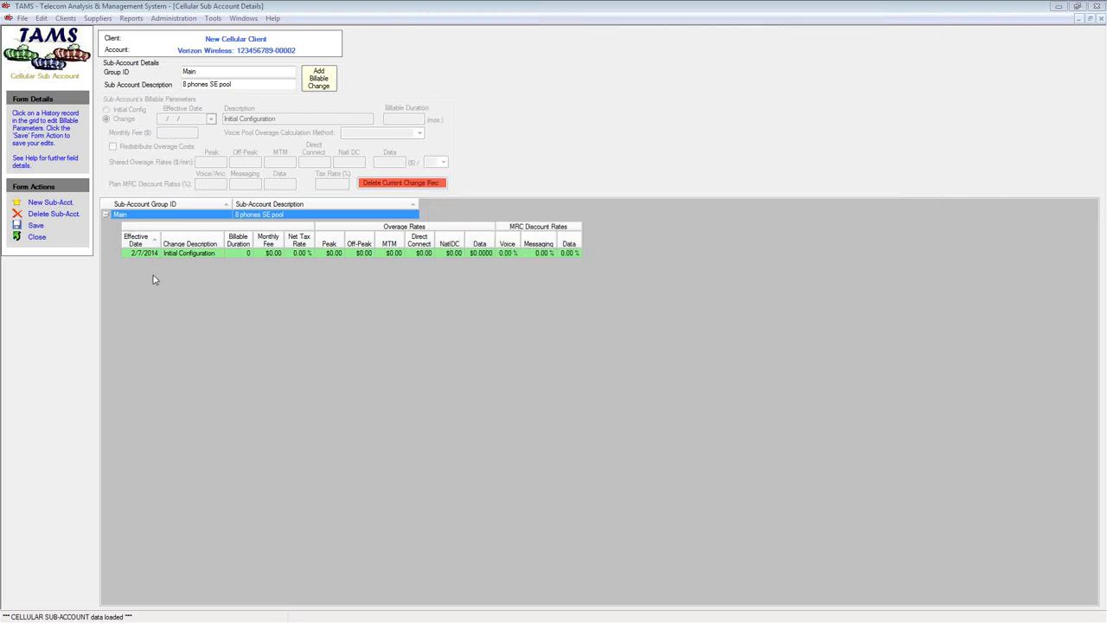
# Enter a $117.00 monthly fee and a $15 per GB data overage rate in Initial Configuration
pyautogui.click(153, 253)
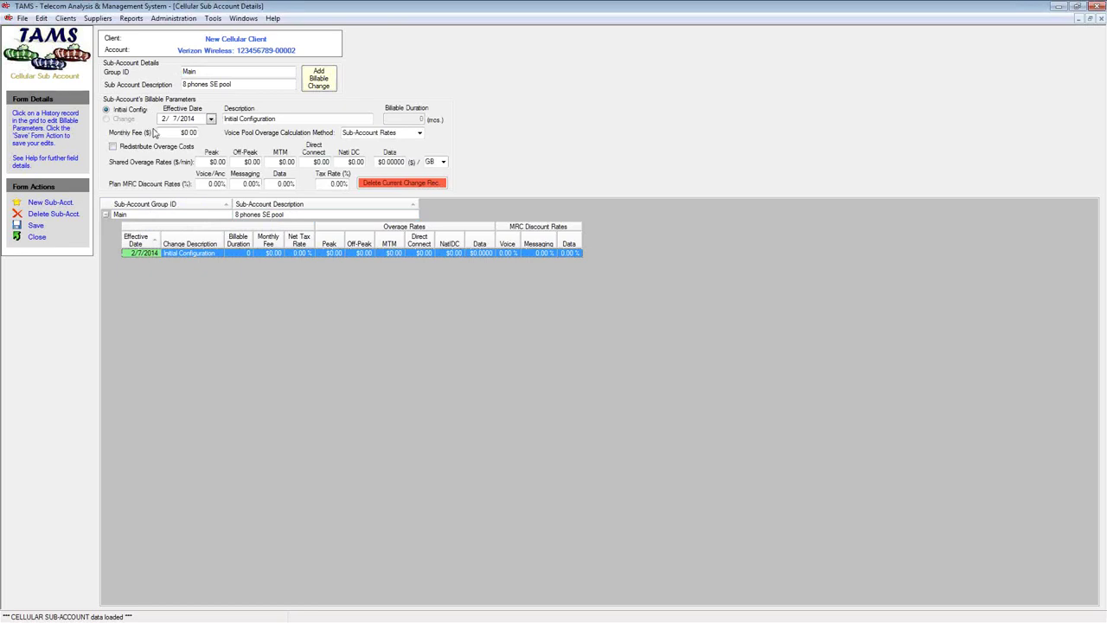
pyautogui.click(176, 134)
pyautogui.write('113')
pyautogui.press('Tab')
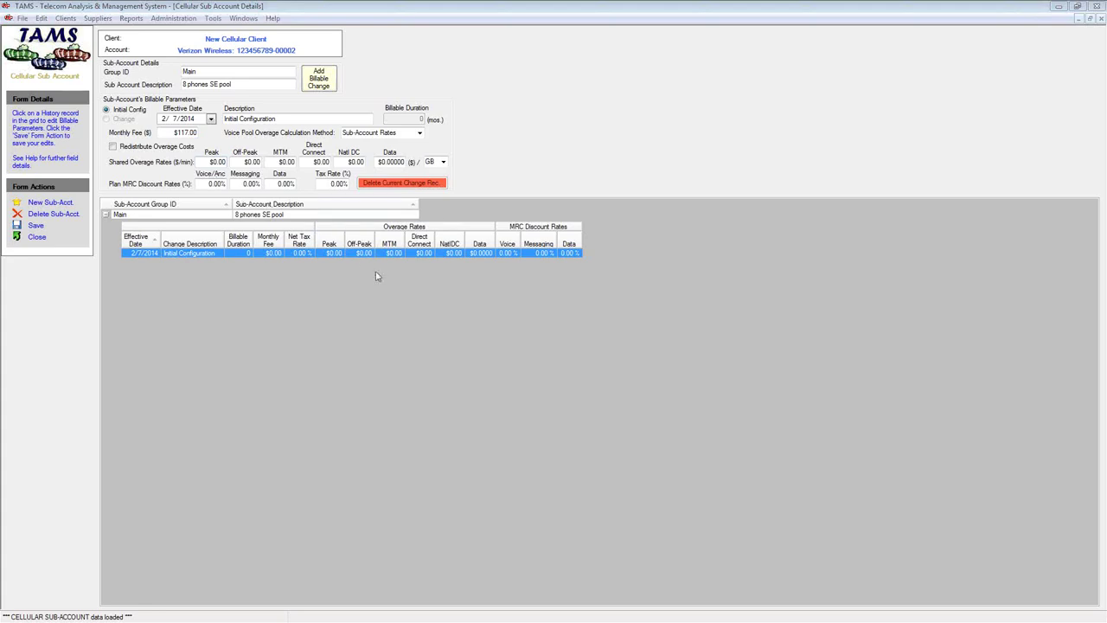
pyautogui.click(378, 162)
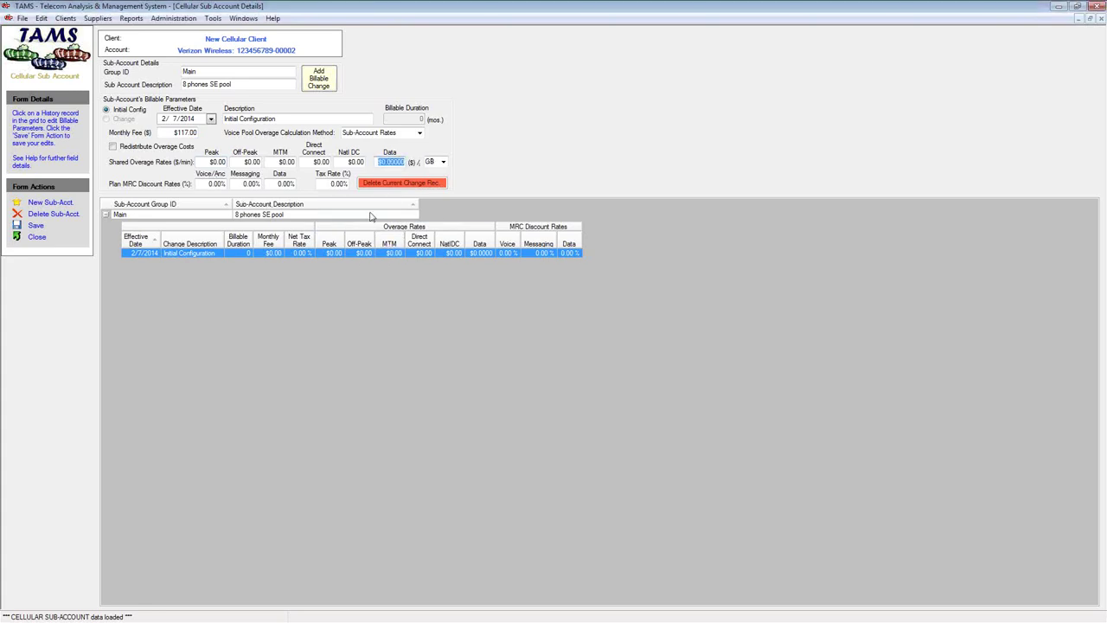
pyautogui.write('15')
pyautogui.click(203, 183)
# Set the voice, messaging and data discounts to 22% each
pyautogui.moveTo(203, 184); pyautogui.dragTo(223, 184)
pyautogui.write('22')
pyautogui.press('Tab')
pyautogui.write('22')
pyautogui.press('Tab')
pyautogui.write('22')
pyautogui.press('Tab')
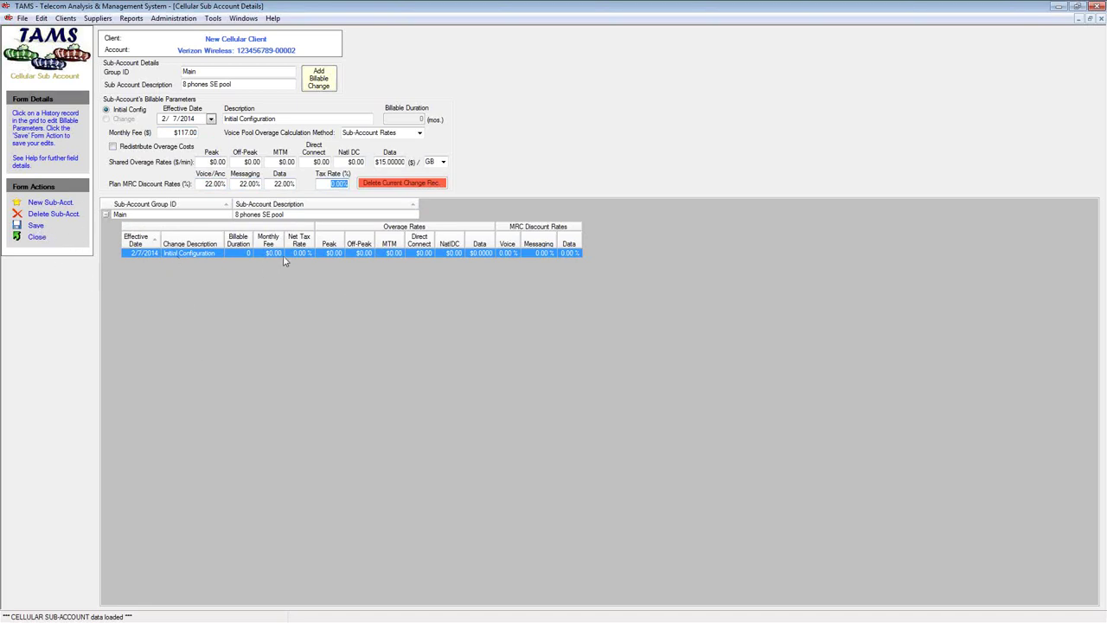
# Save the billing parameters and reopen the Initial Configuration record to verify them
pyautogui.click(34, 225)
pyautogui.click(217, 255)
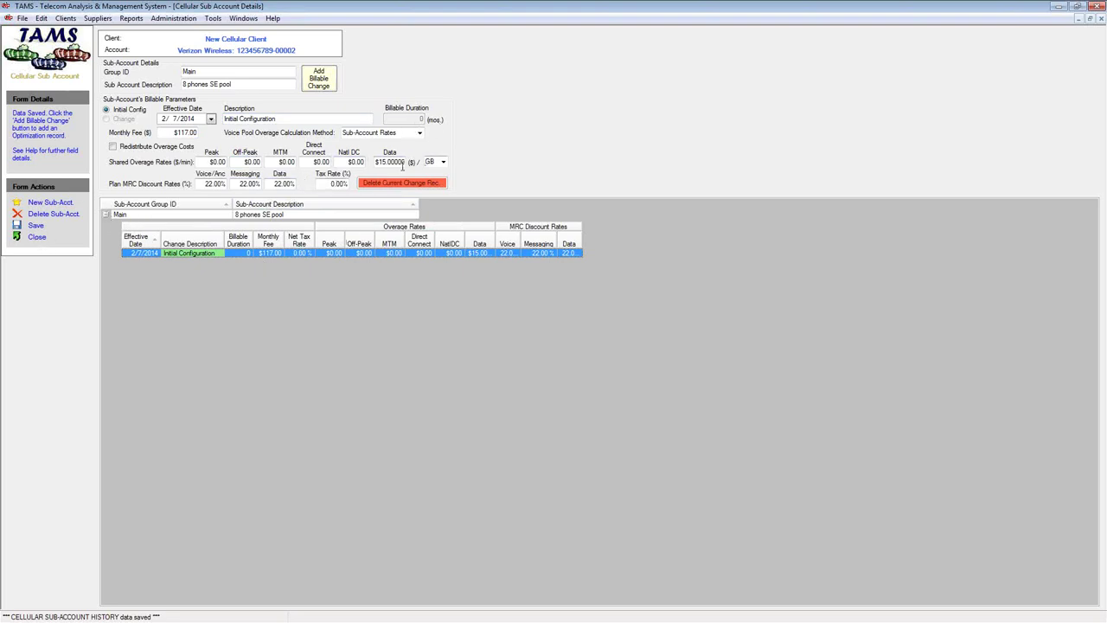
pyautogui.moveTo(168, 134); pyautogui.dragTo(207, 137)
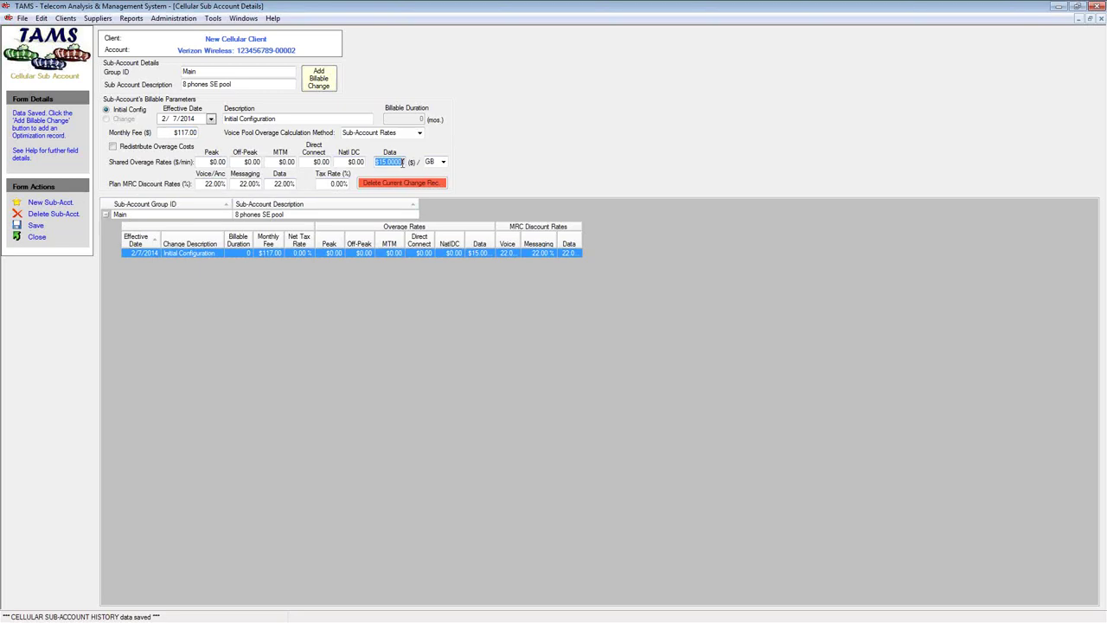
# Close the sub-account form and read the Overview of TAMS help topic
pyautogui.click(32, 237)
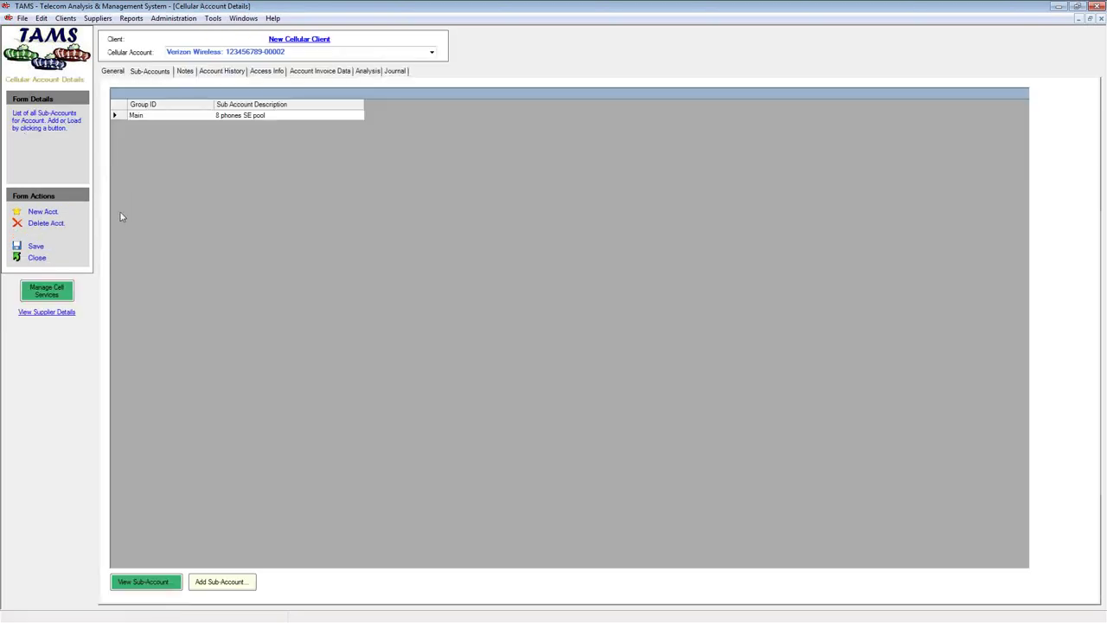
pyautogui.click(38, 257)
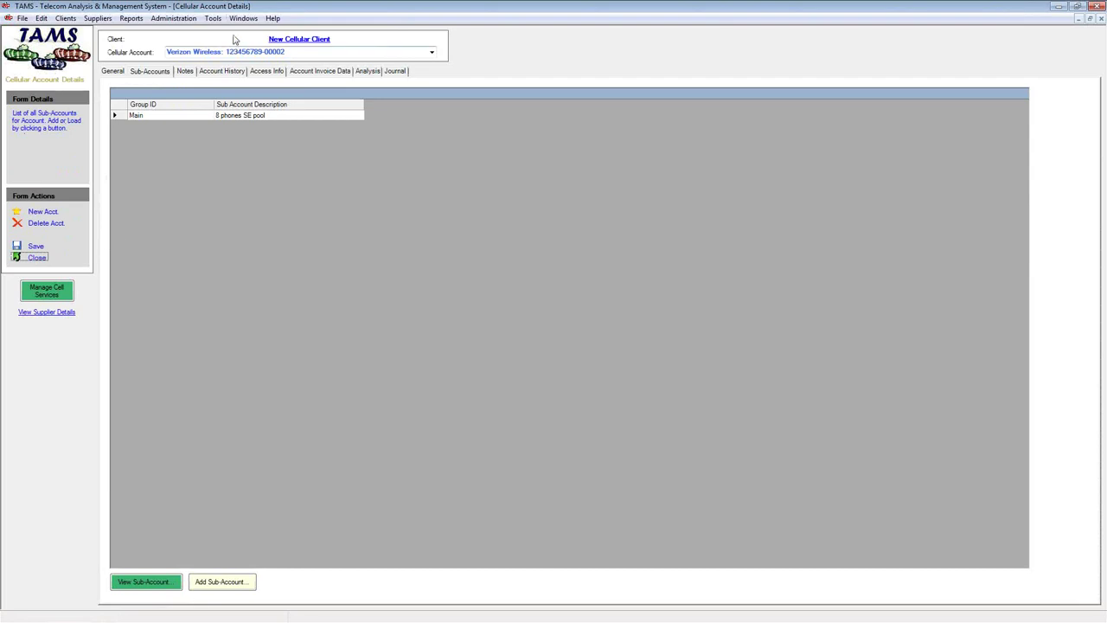
pyautogui.click(272, 18)
pyautogui.click(300, 40)
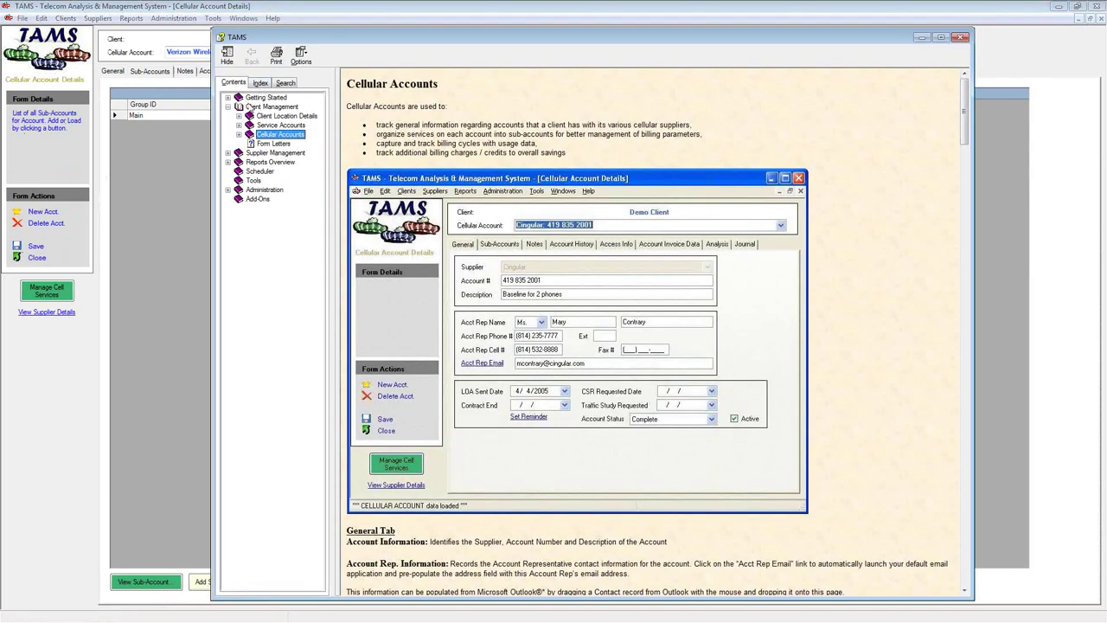
pyautogui.click(227, 99)
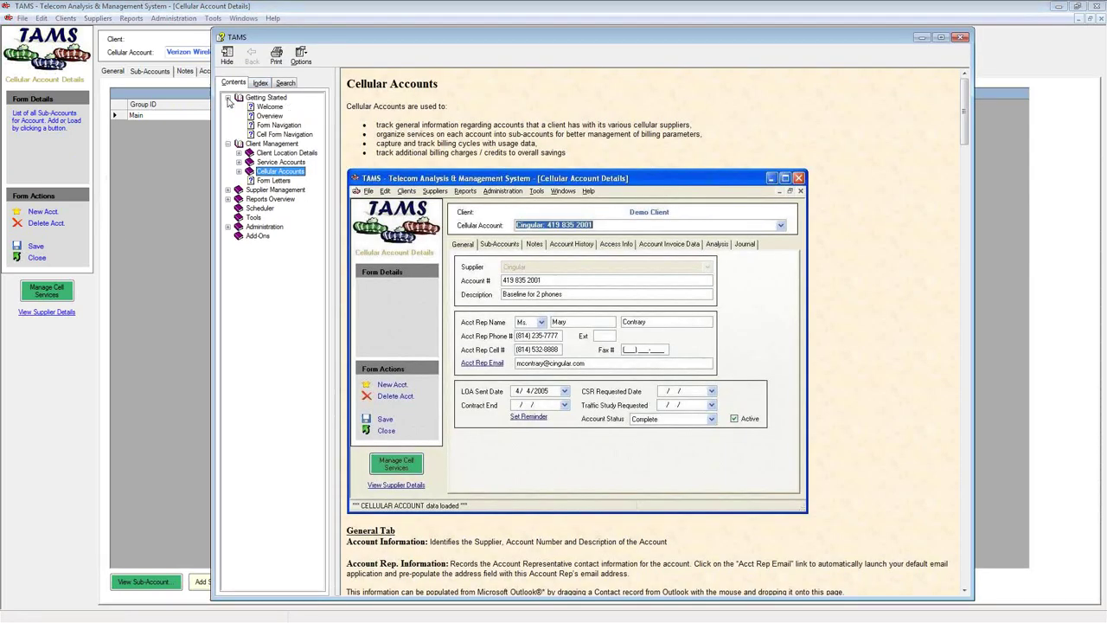
pyautogui.click(264, 117)
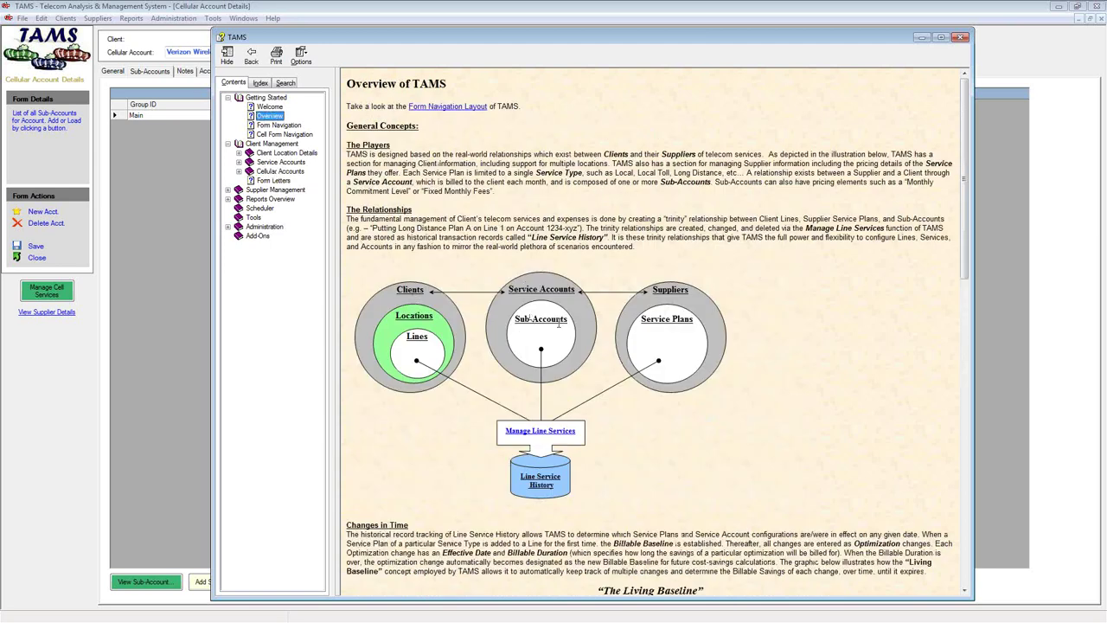
# Read the Manage Line Services help topic, then close the help window
pyautogui.click(680, 291)
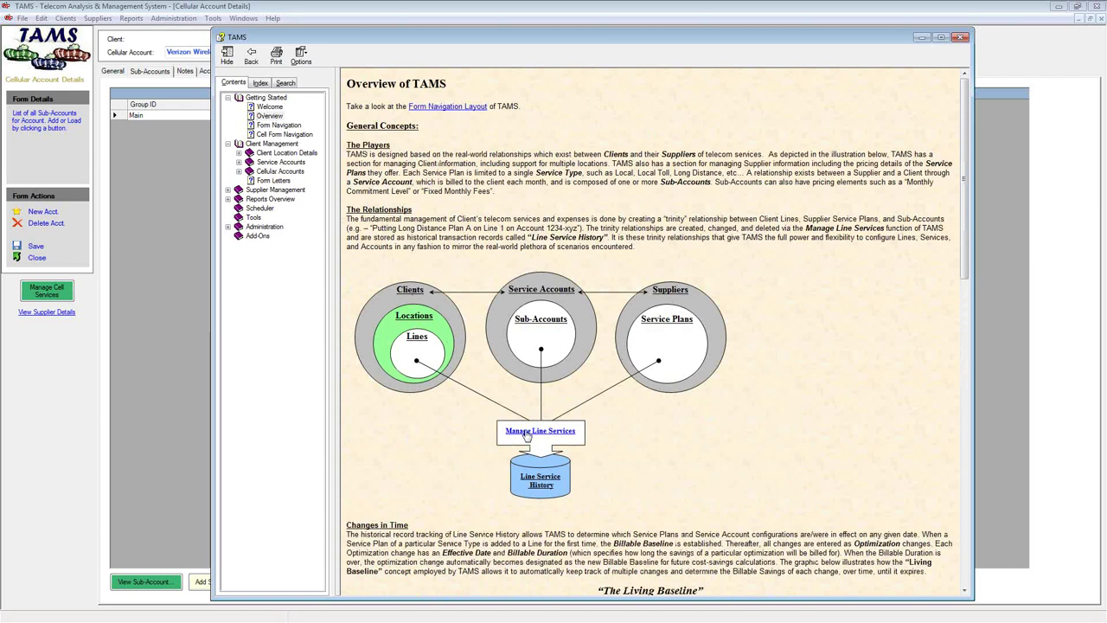
pyautogui.click(553, 430)
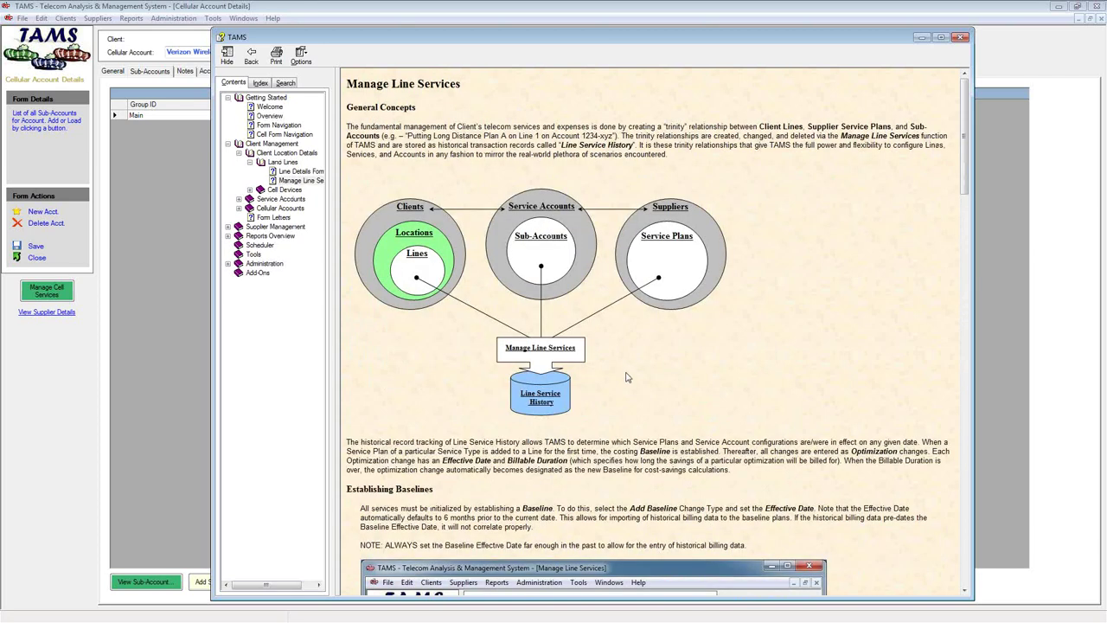
pyautogui.moveTo(966, 177)
pyautogui.mouseDown()
pyautogui.moveTo(967, 188)
pyautogui.moveTo(967, 179)
pyautogui.mouseUp()
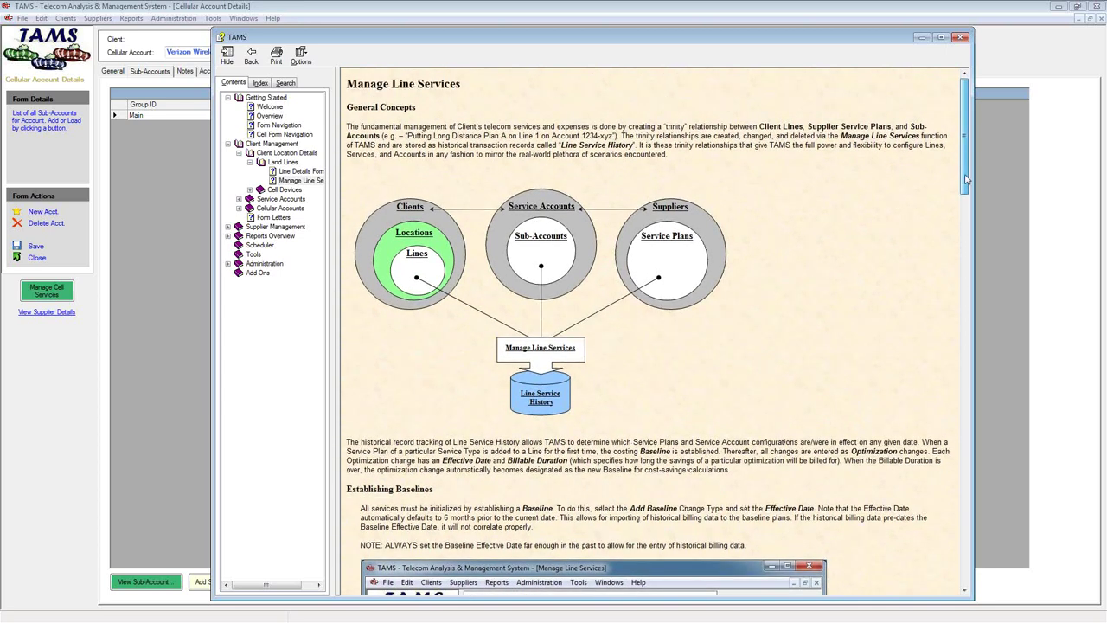
pyautogui.moveTo(966, 179); pyautogui.dragTo(968, 250)
pyautogui.click(960, 38)
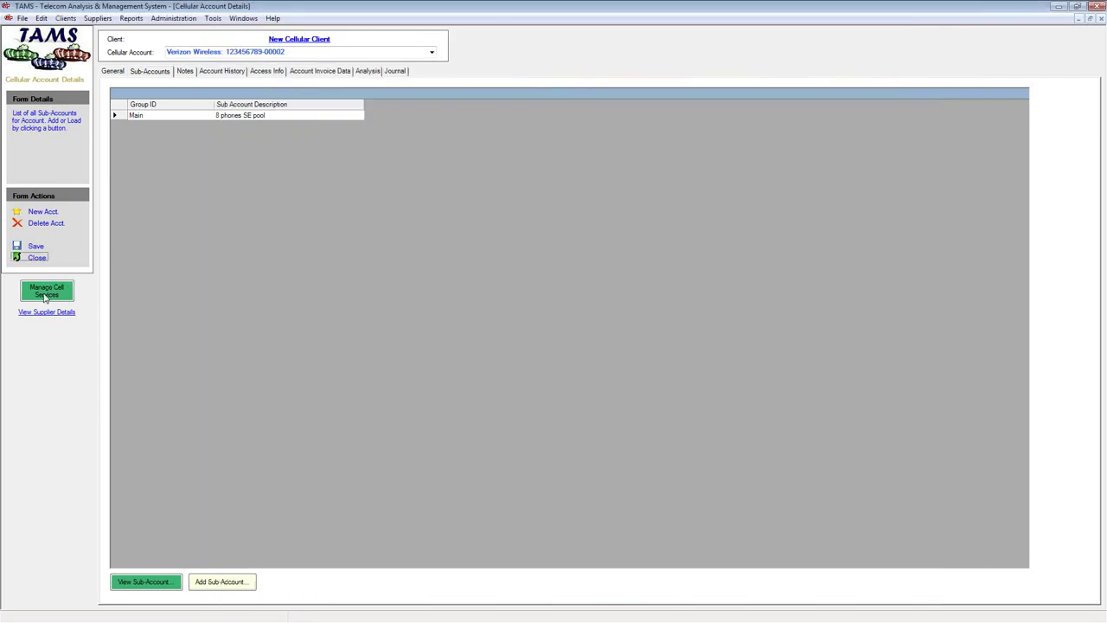
# In Manage Cell Services, select New Cellular Client Location to reload Verizon devices and plans
pyautogui.click(45, 293)
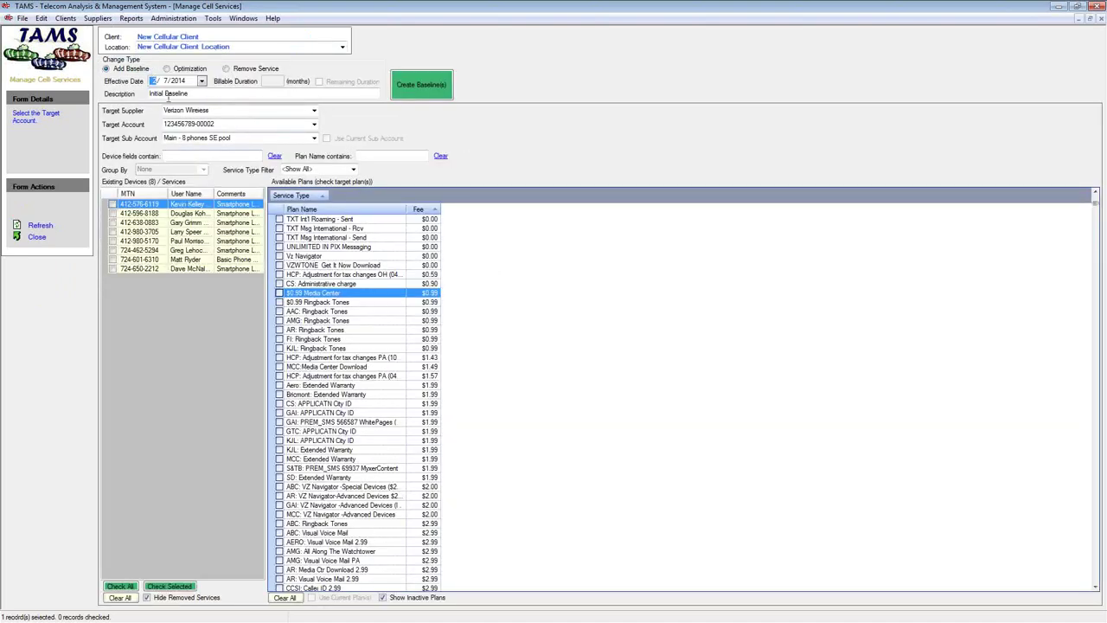
pyautogui.click(373, 156)
pyautogui.click(343, 47)
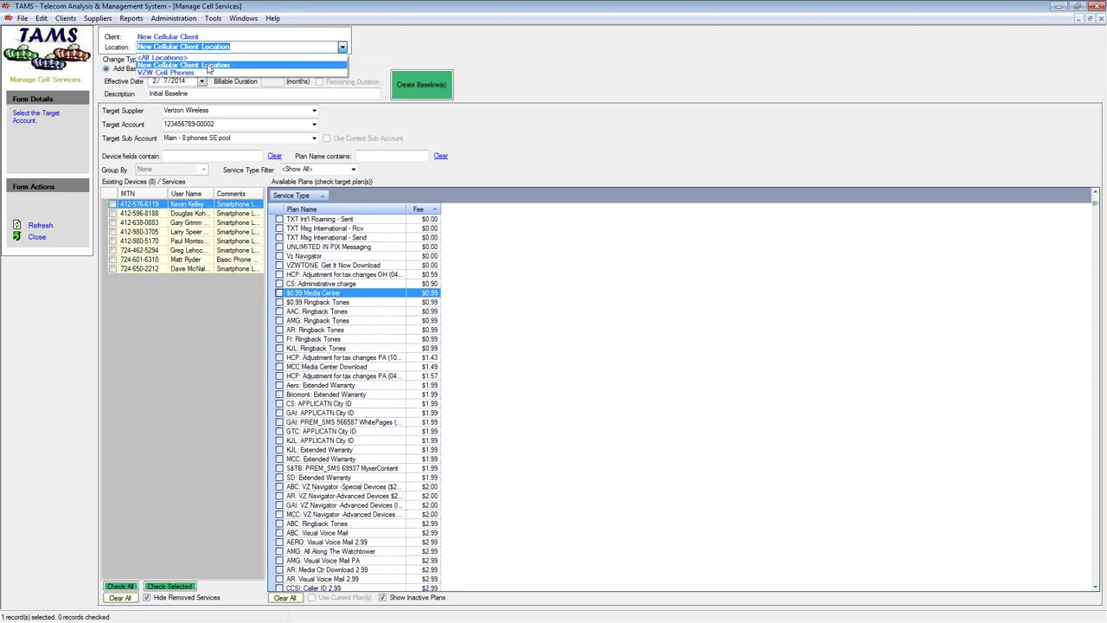
pyautogui.click(216, 65)
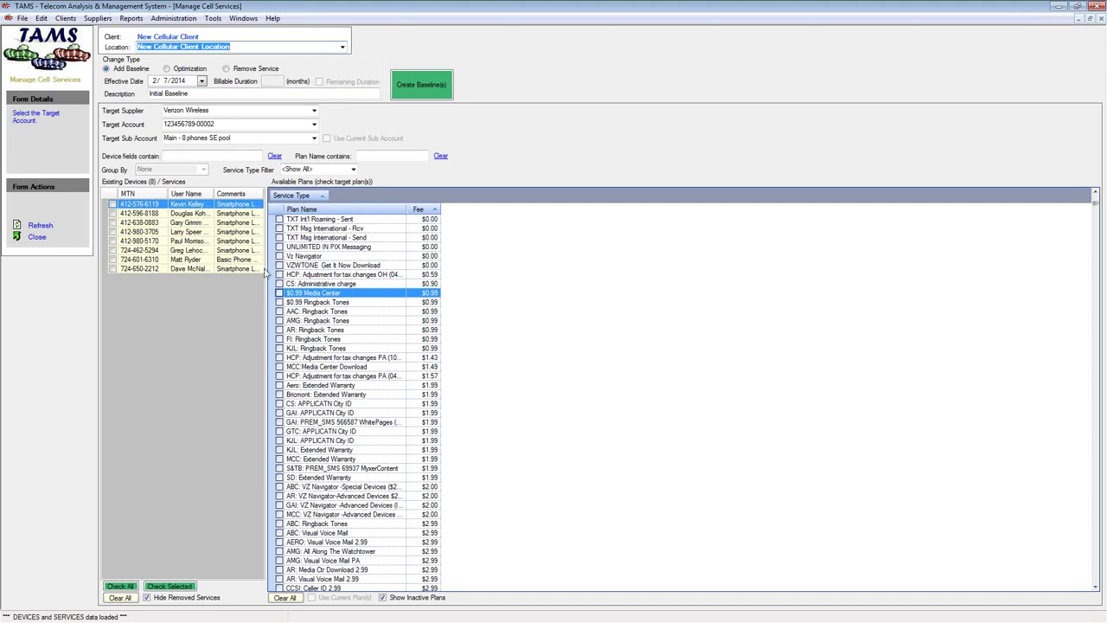
# Widen the existing devices area and the Plan Name column so names show in full
pyautogui.moveTo(267, 268); pyautogui.dragTo(495, 269)
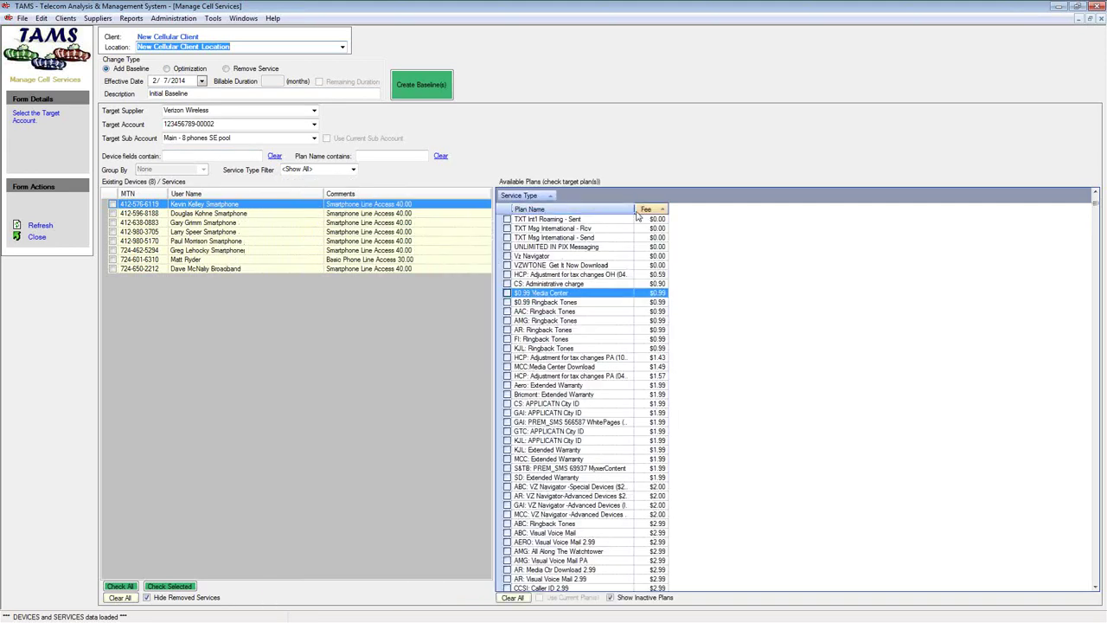
pyautogui.moveTo(632, 209); pyautogui.dragTo(725, 210)
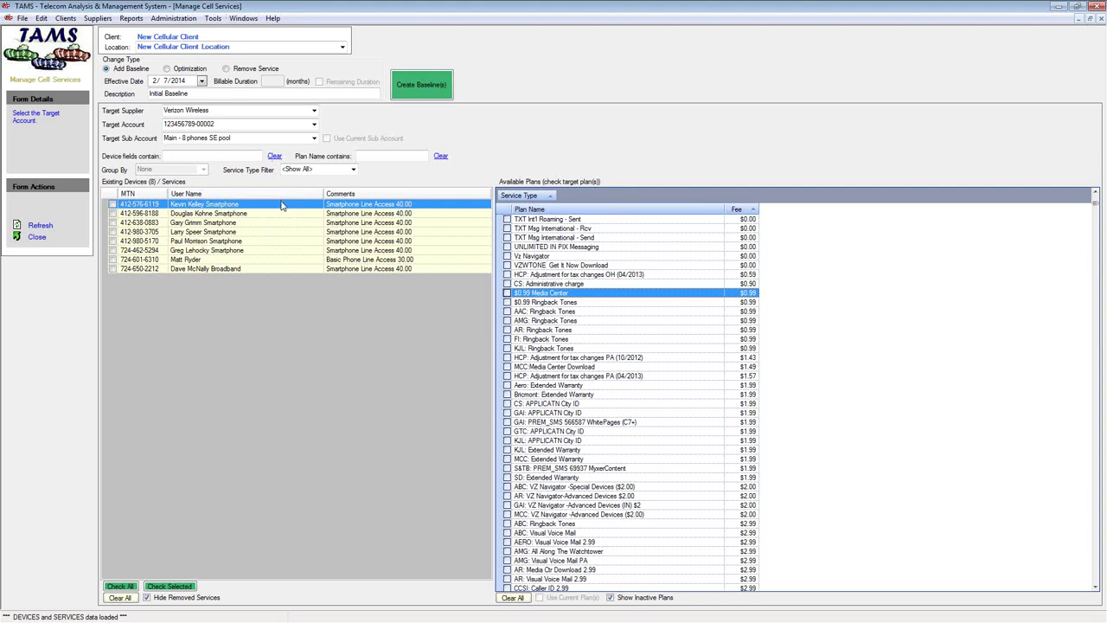
pyautogui.moveTo(244, 194)
pyautogui.mouseDown()
pyautogui.moveTo(485, 90)
pyautogui.moveTo(477, 129)
pyautogui.moveTo(286, 142)
pyautogui.moveTo(243, 199)
pyautogui.mouseUp()
# Add a Device Type column to the devices list via Field Chooser, then remove it
pyautogui.rightClick(180, 206)
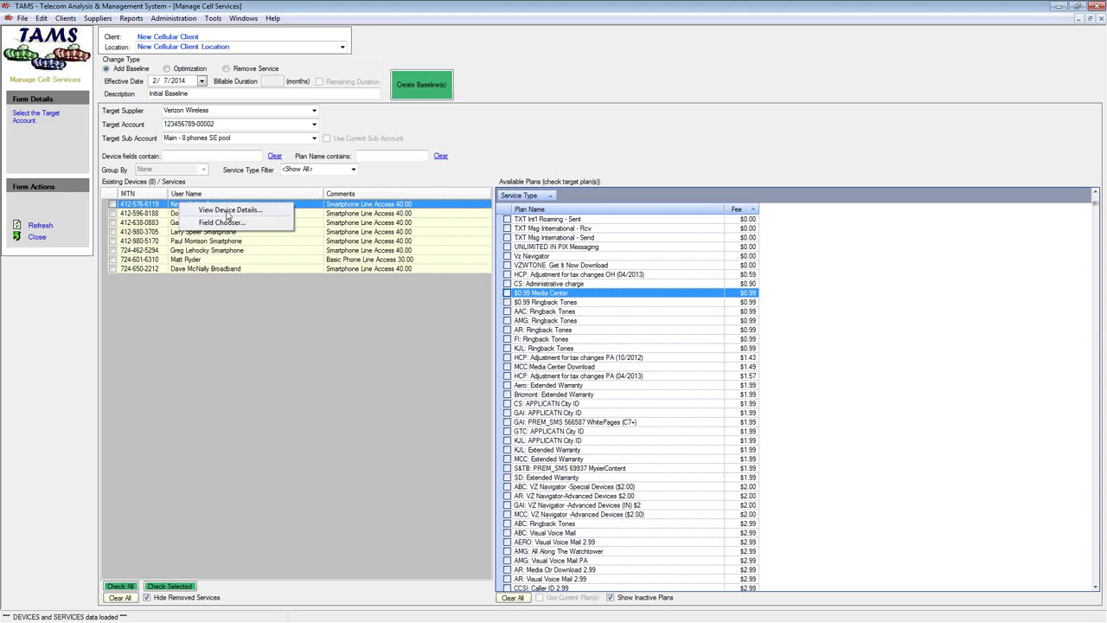
pyautogui.click(223, 223)
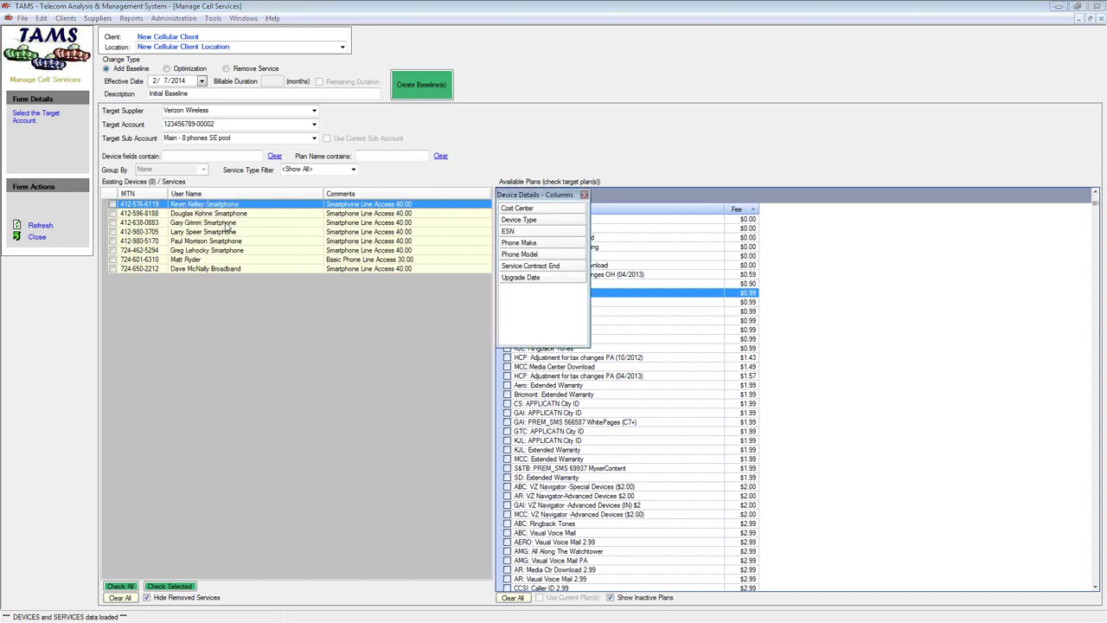
pyautogui.moveTo(527, 220); pyautogui.dragTo(340, 194)
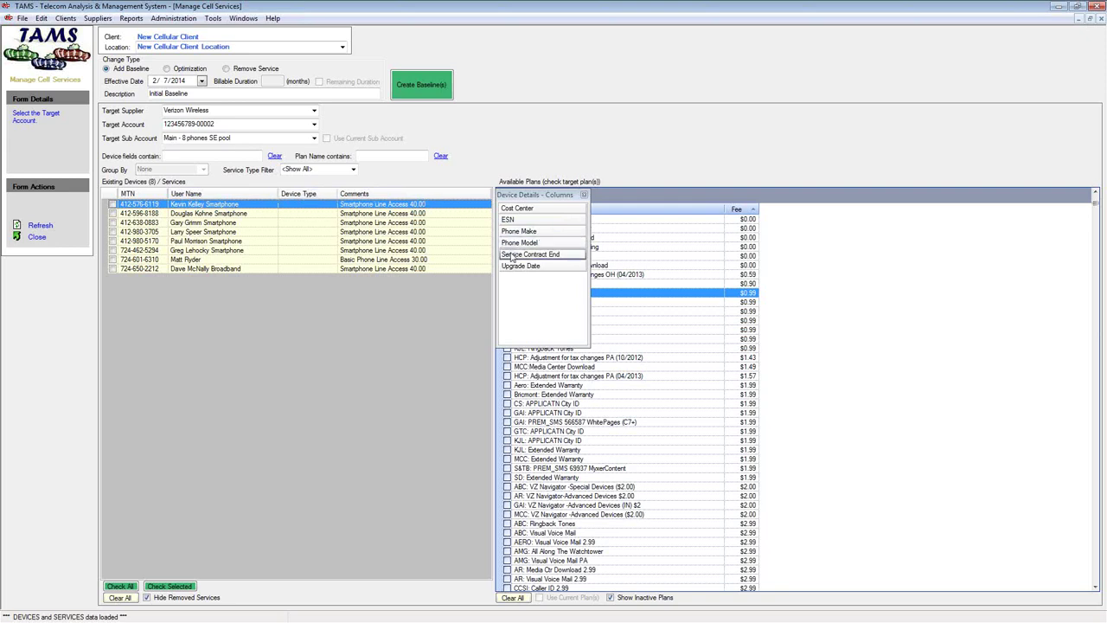
pyautogui.moveTo(303, 198); pyautogui.dragTo(534, 275)
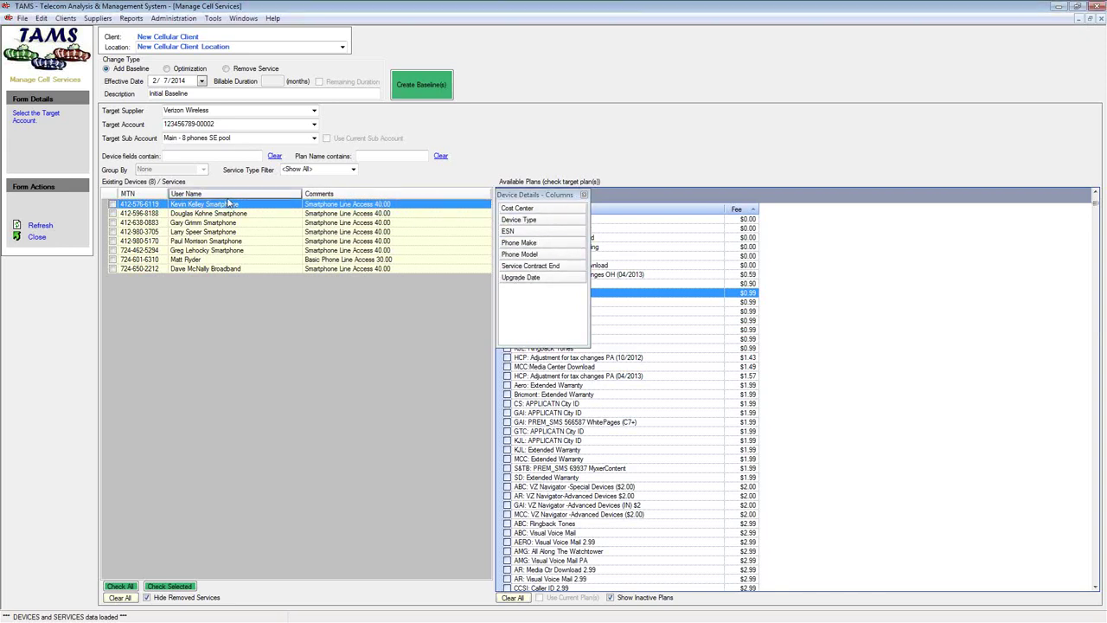
pyautogui.rightClick(224, 207)
pyautogui.rightClick(242, 220)
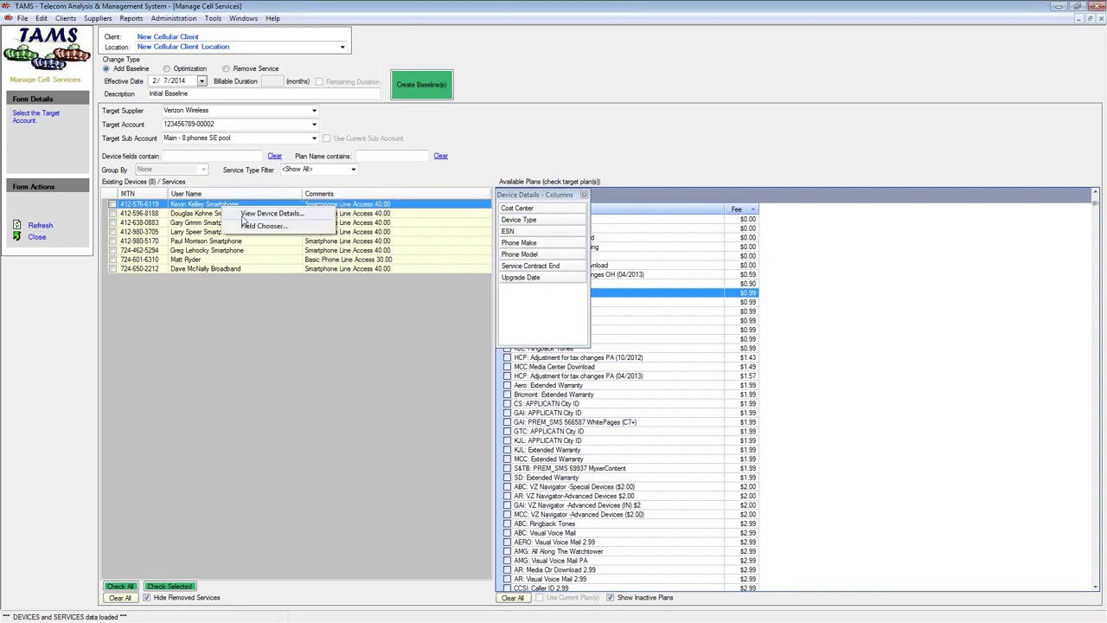
# Import 2014-07-28_MTNs.csv from the VZW account folder, updating the existing device records
pyautogui.click(251, 214)
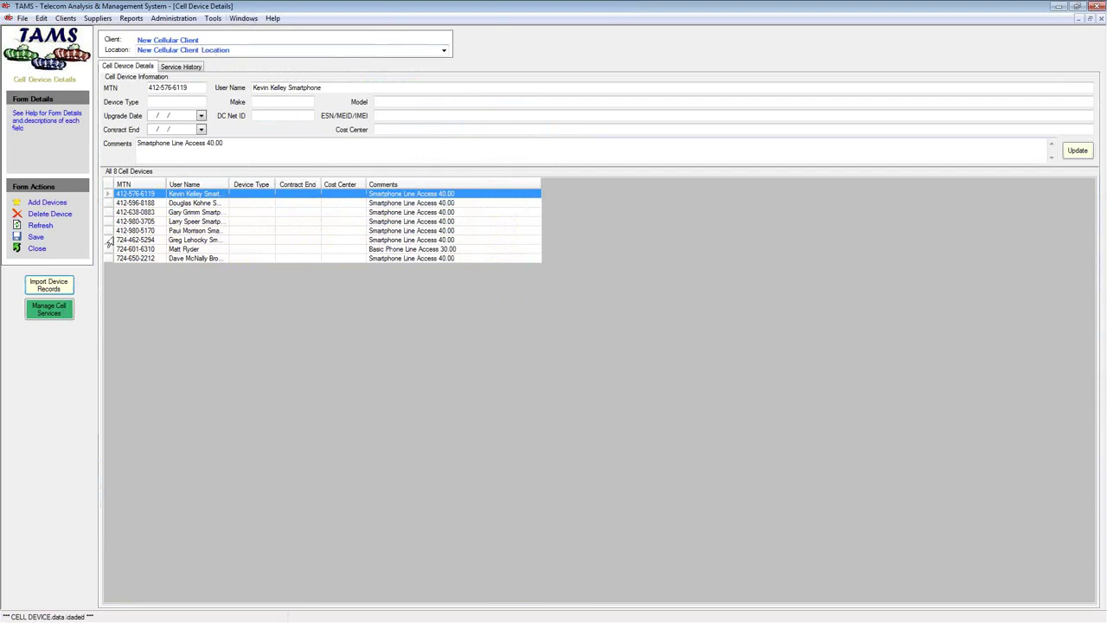
pyautogui.click(56, 292)
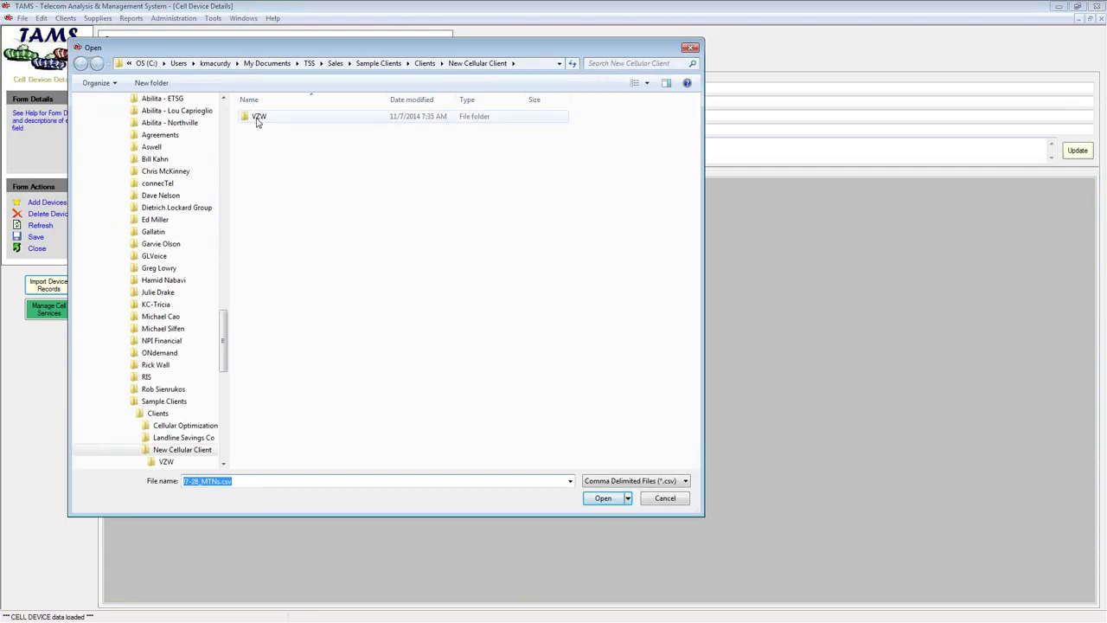
pyautogui.doubleClick(257, 118)
pyautogui.doubleClick(269, 118)
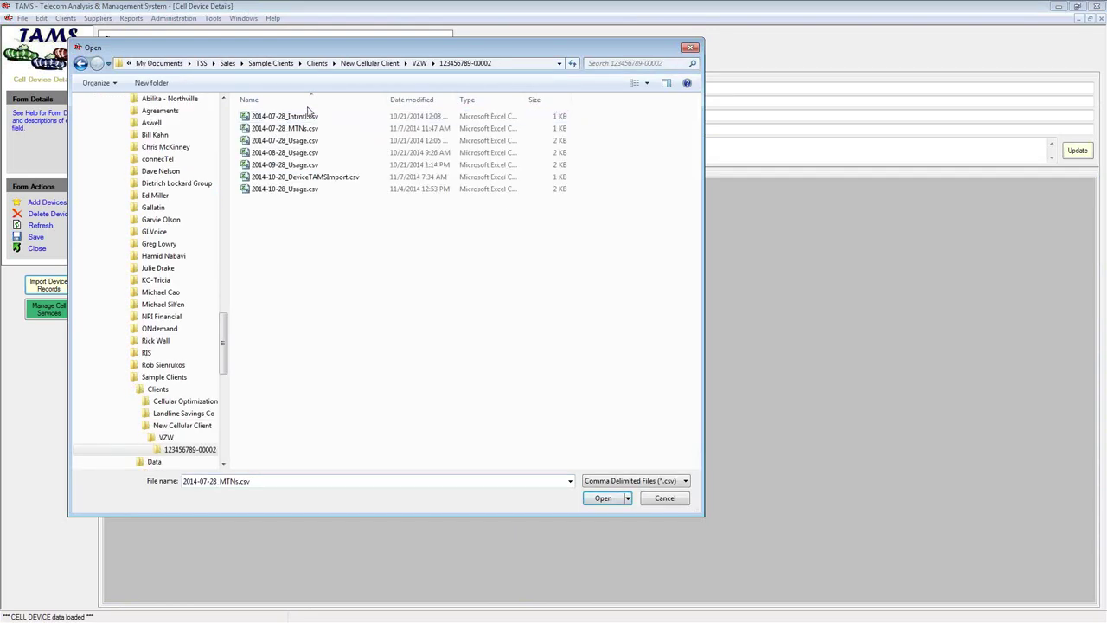
pyautogui.doubleClick(317, 177)
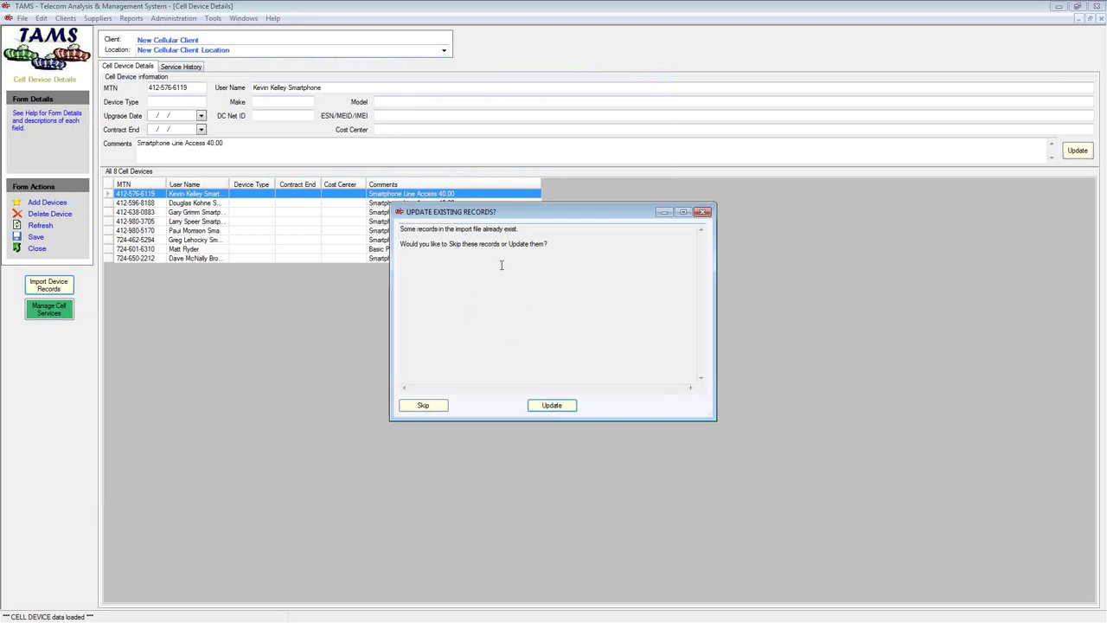
pyautogui.click(552, 406)
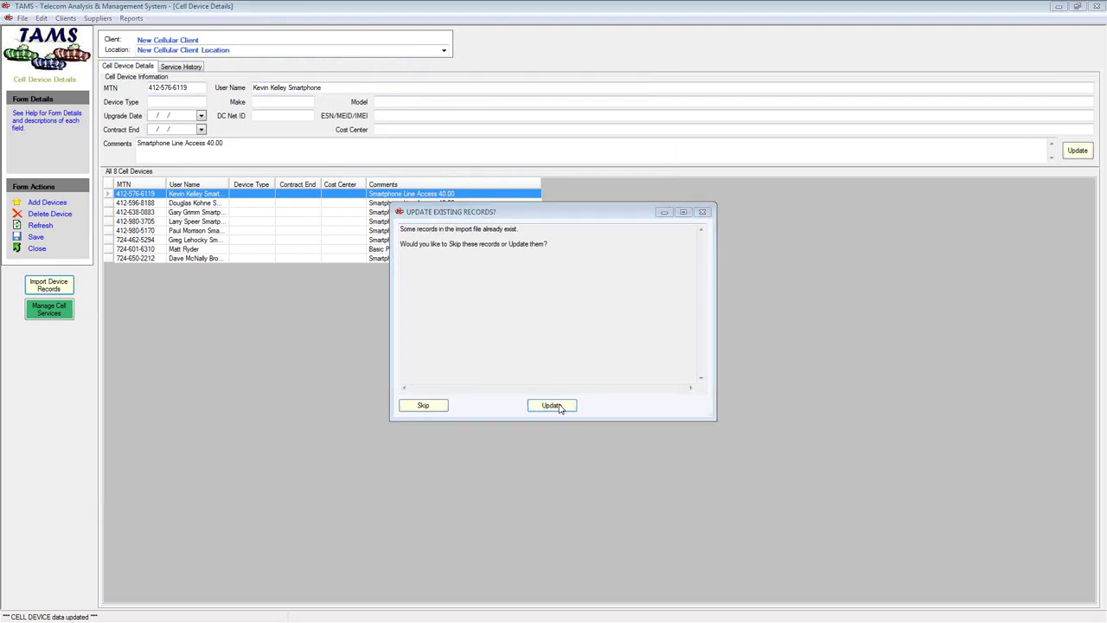
pyautogui.click(569, 357)
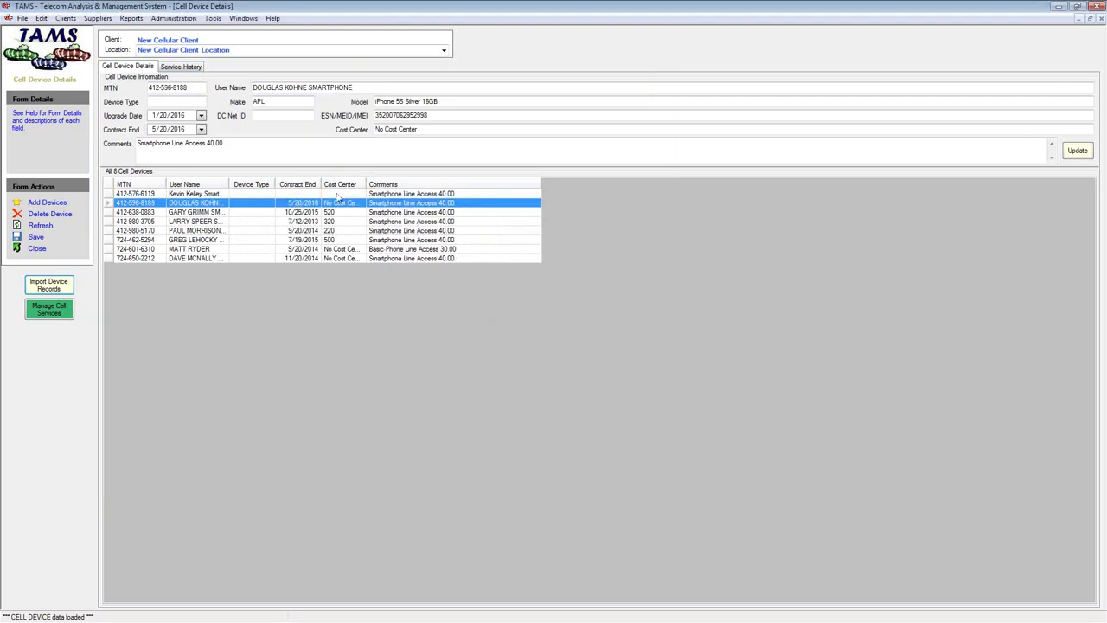
# Widen Cost Center and add Phone Make and Phone Model columns to the device list
pyautogui.moveTo(366, 184); pyautogui.dragTo(486, 185)
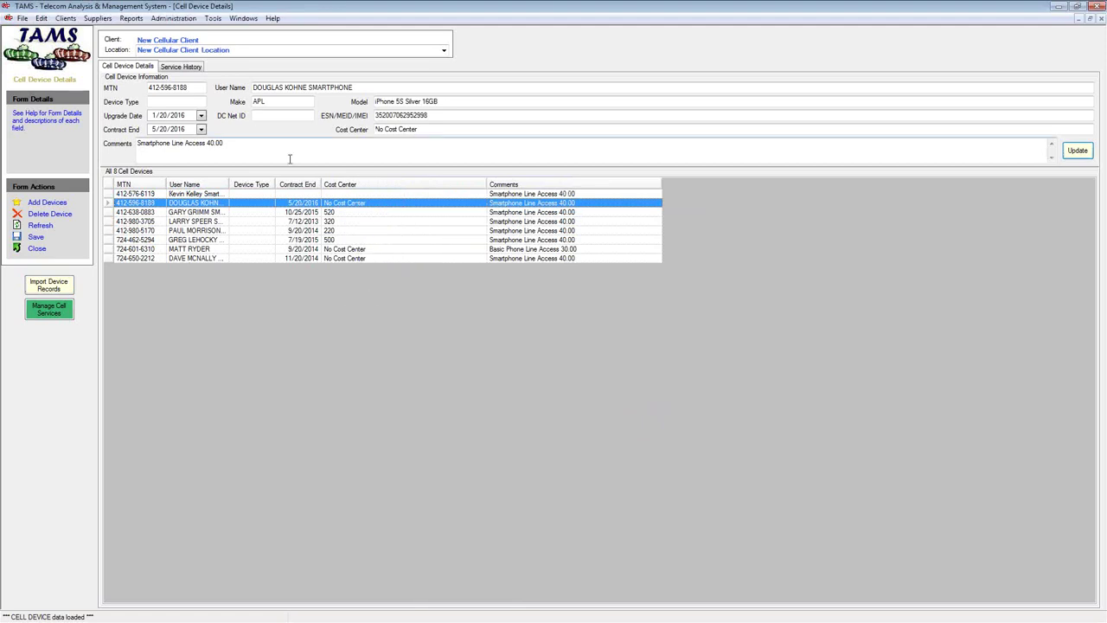
pyautogui.doubleClick(258, 102)
pyautogui.click(378, 102)
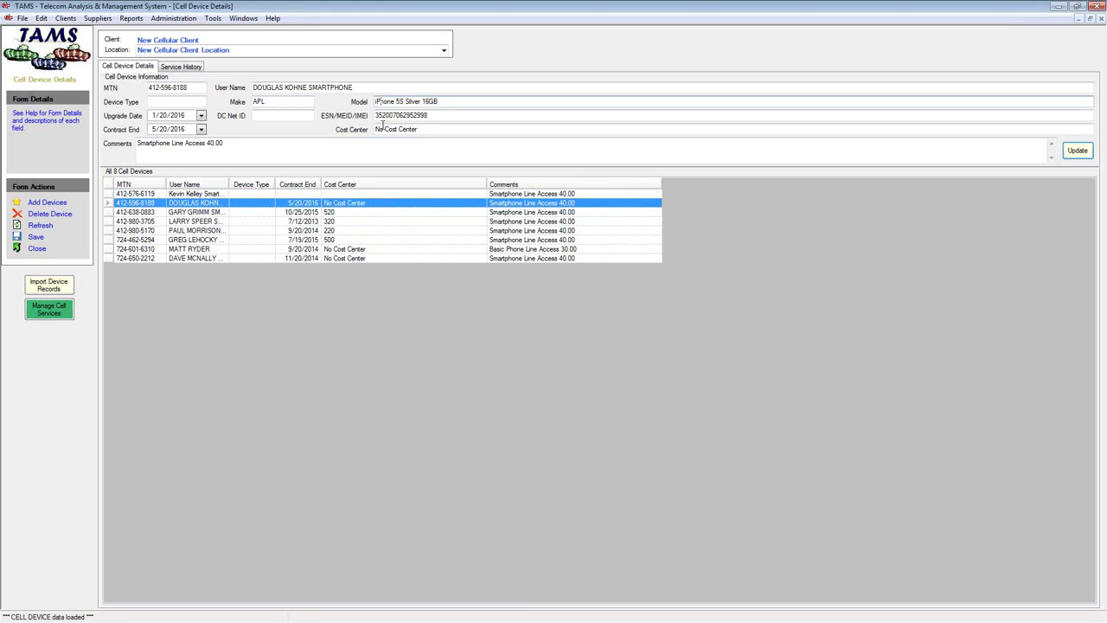
pyautogui.click(392, 115)
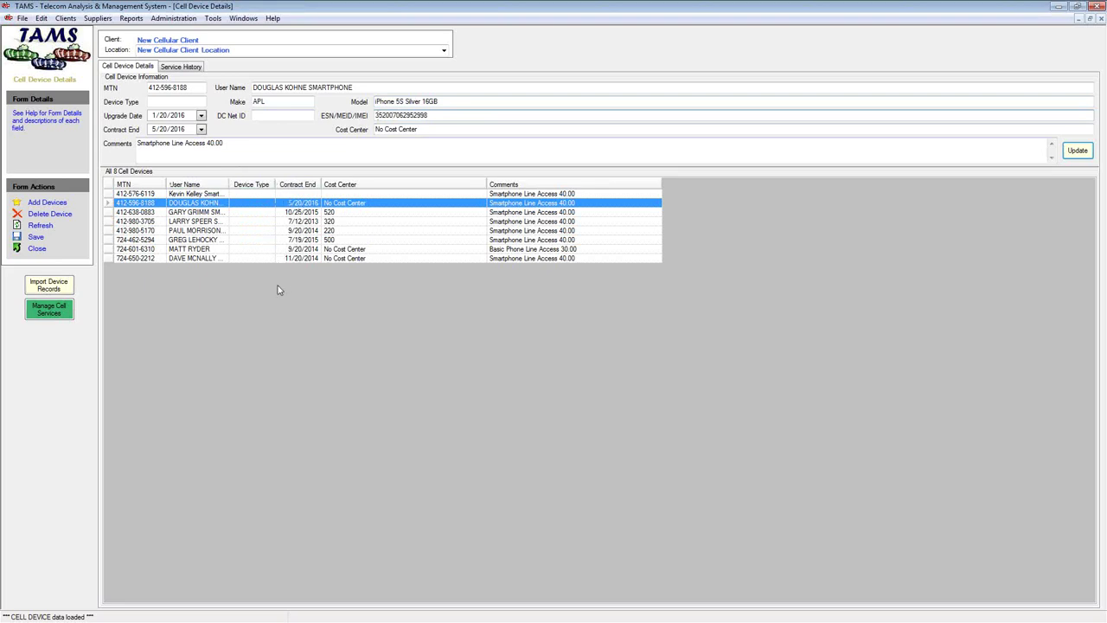
pyautogui.rightClick(338, 304)
pyautogui.click(378, 315)
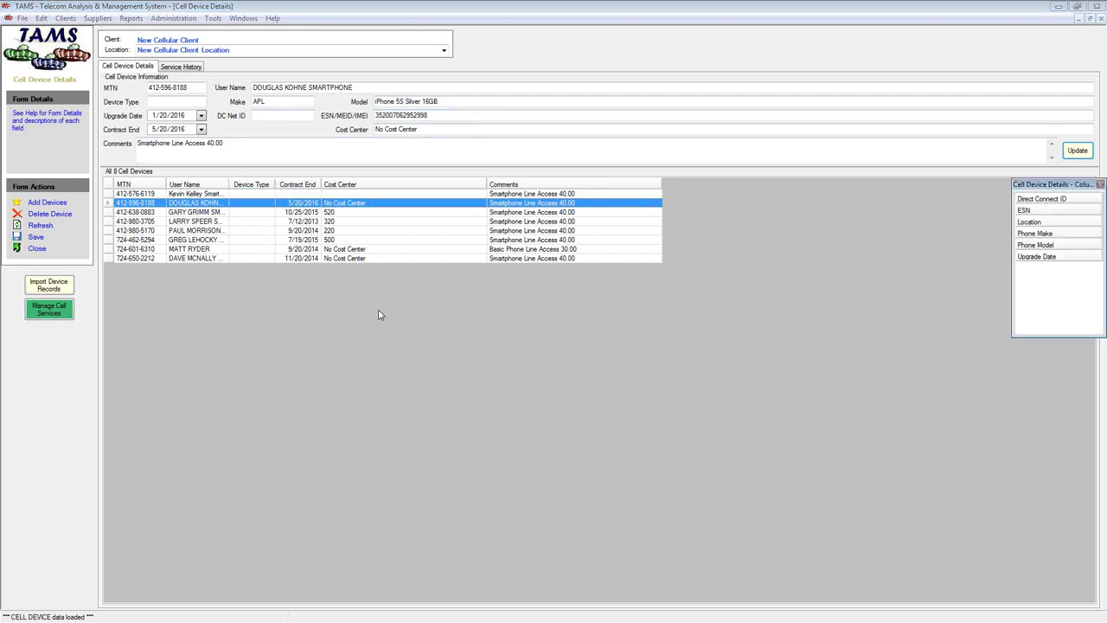
pyautogui.moveTo(1034, 234); pyautogui.dragTo(277, 178)
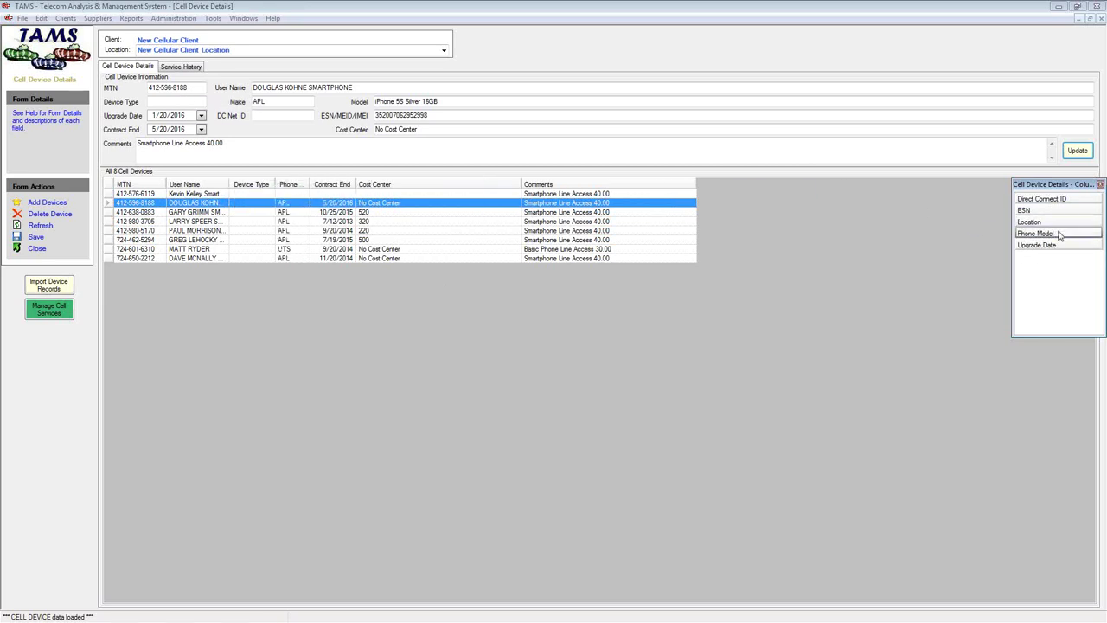
pyautogui.moveTo(1060, 236); pyautogui.dragTo(312, 180)
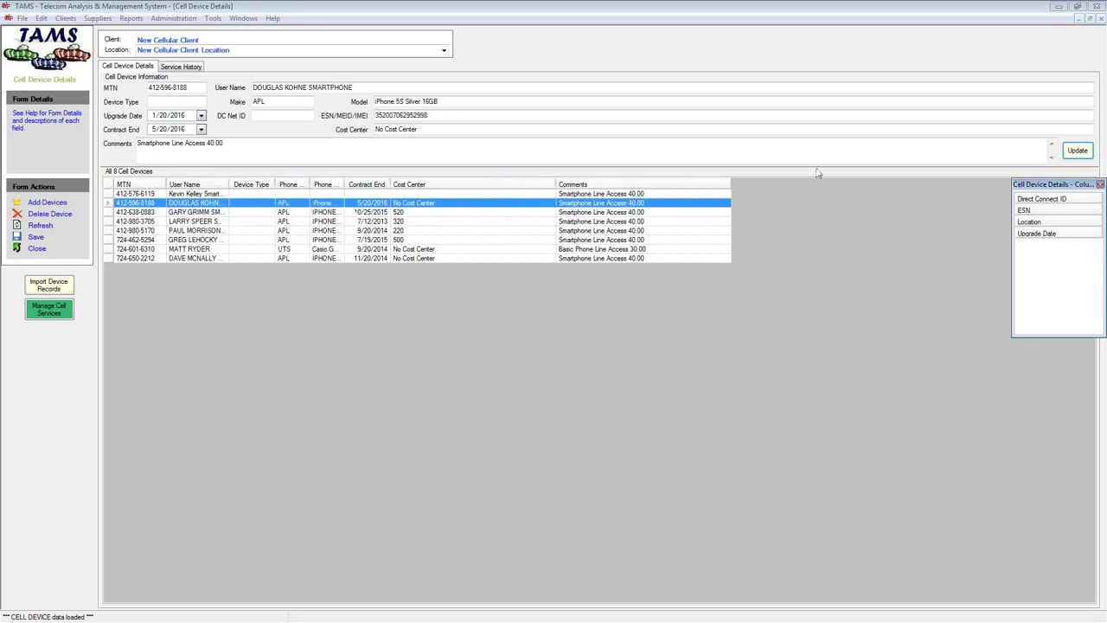
pyautogui.click(1100, 185)
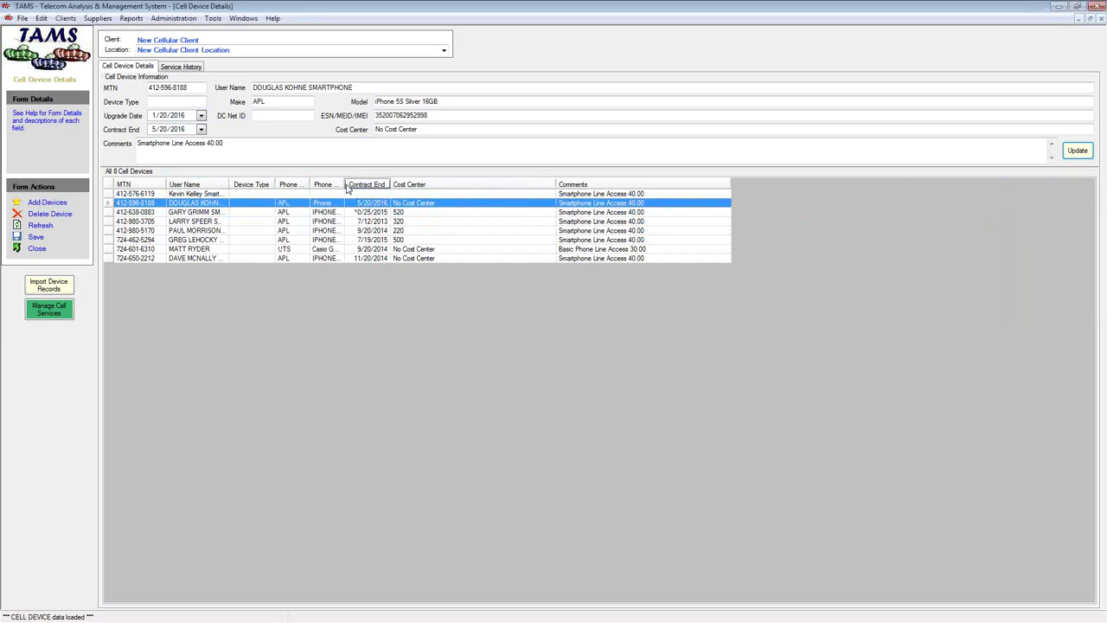
# Resize the Phone Make and Phone Model columns and sort devices by make, then model
pyautogui.doubleClick(345, 184)
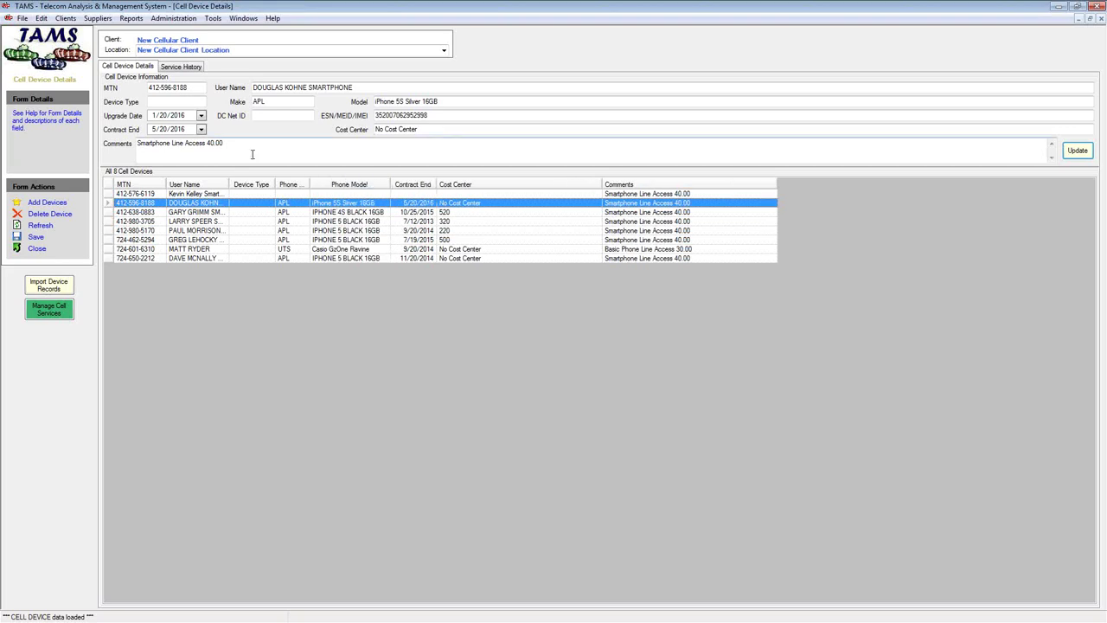
pyautogui.doubleClick(305, 190)
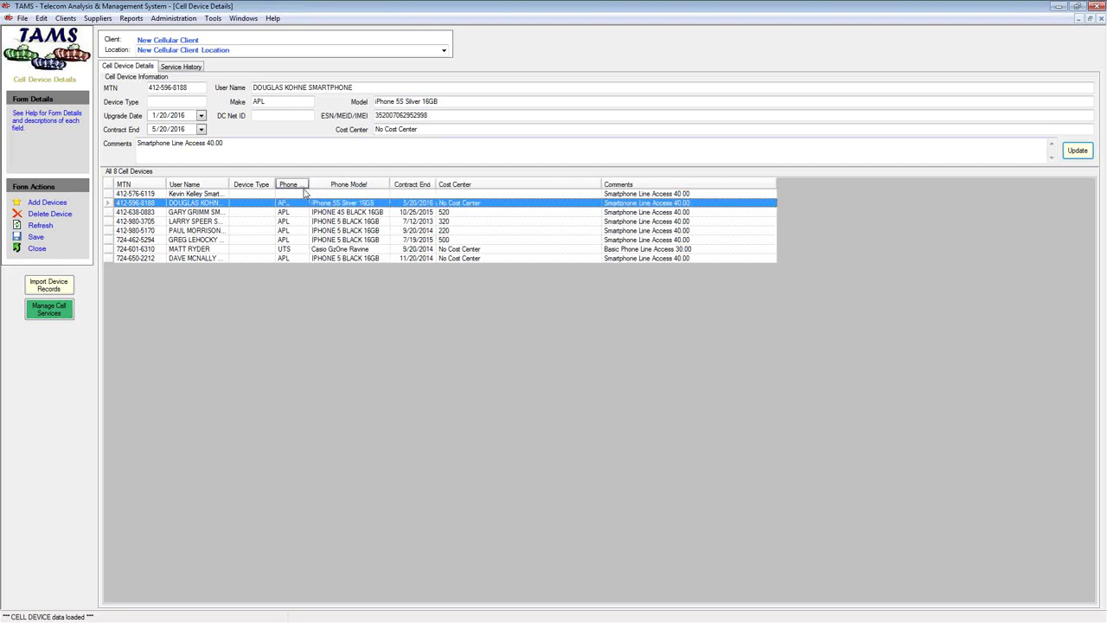
pyautogui.moveTo(307, 183); pyautogui.dragTo(319, 184)
pyautogui.click(295, 184)
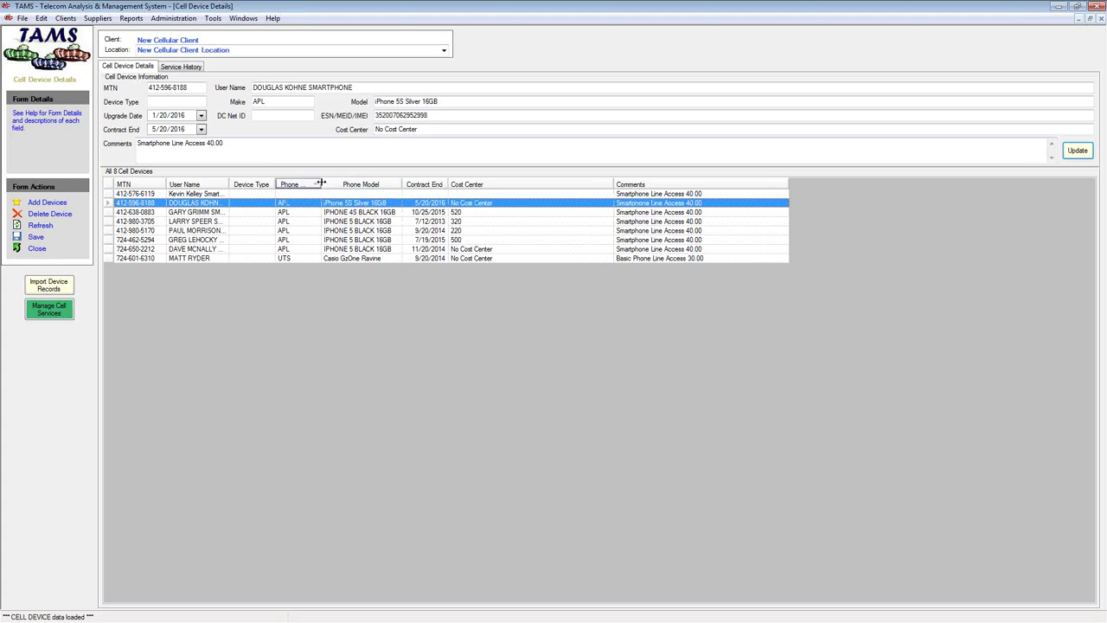
pyautogui.moveTo(320, 183); pyautogui.dragTo(349, 183)
pyautogui.click(323, 187)
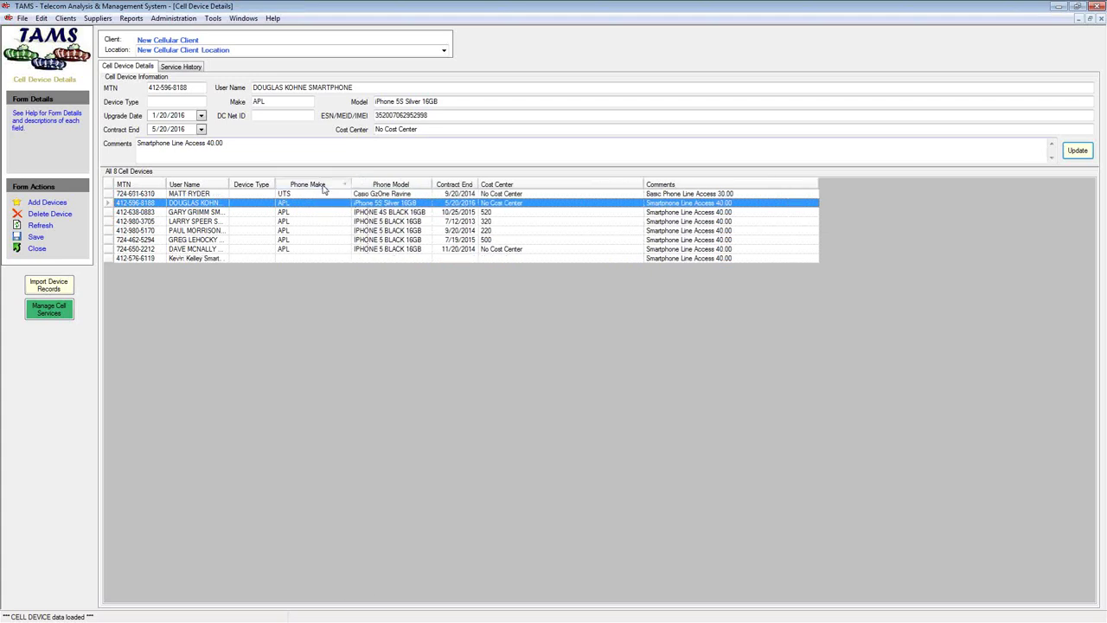
pyautogui.click(323, 187)
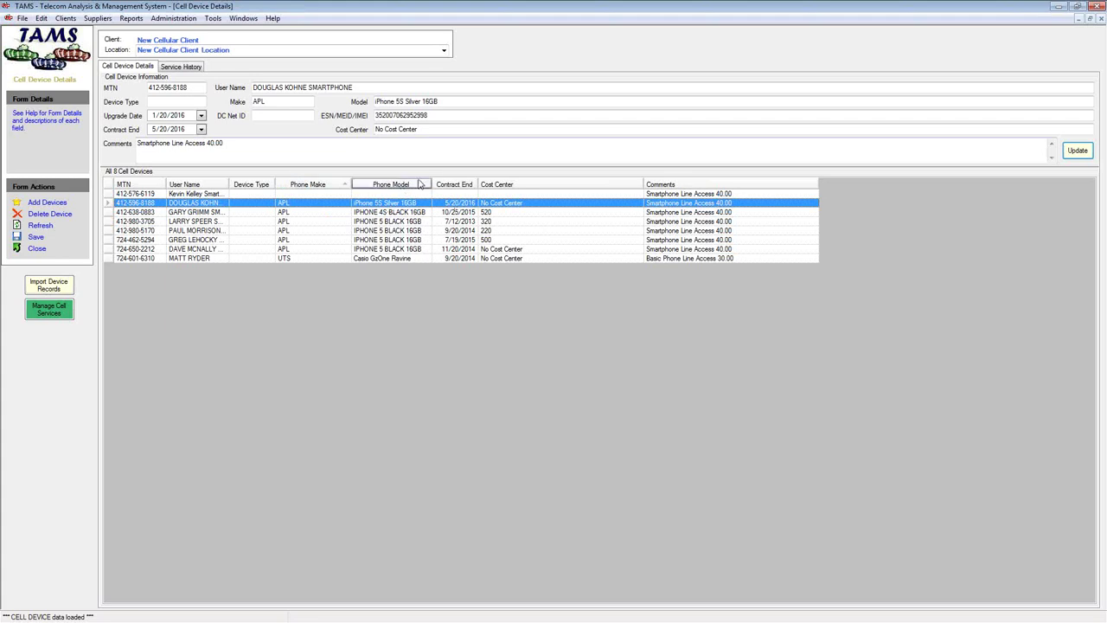
pyautogui.click(420, 185)
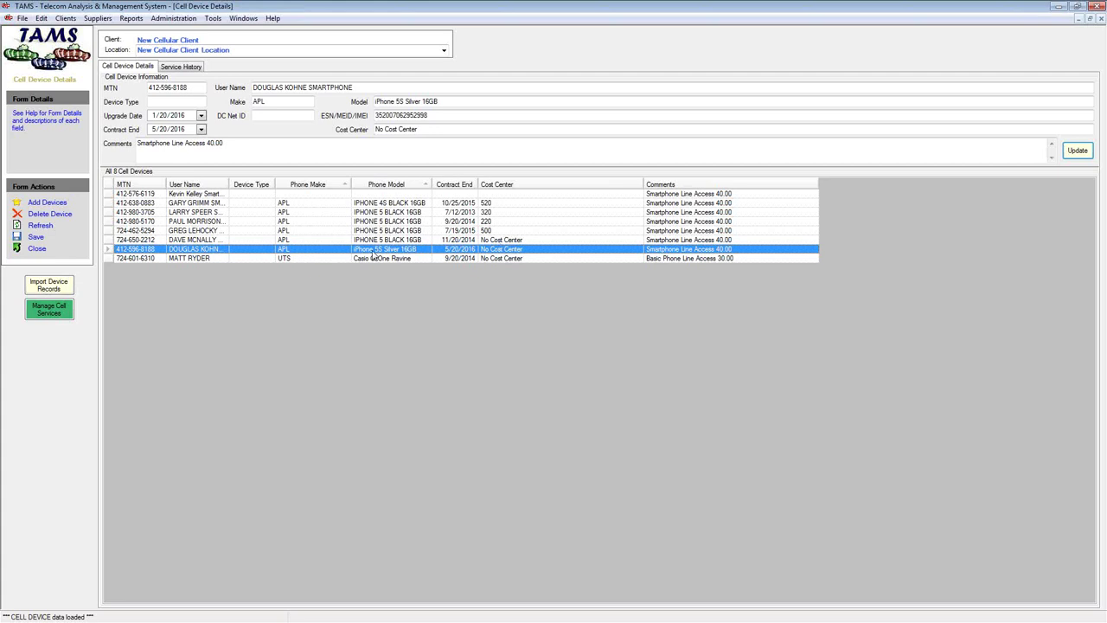
# Set Device Type to Smartphones for the six iPhone devices together
pyautogui.keyDown('shift'); pyautogui.click(107, 204); pyautogui.keyUp('shift')
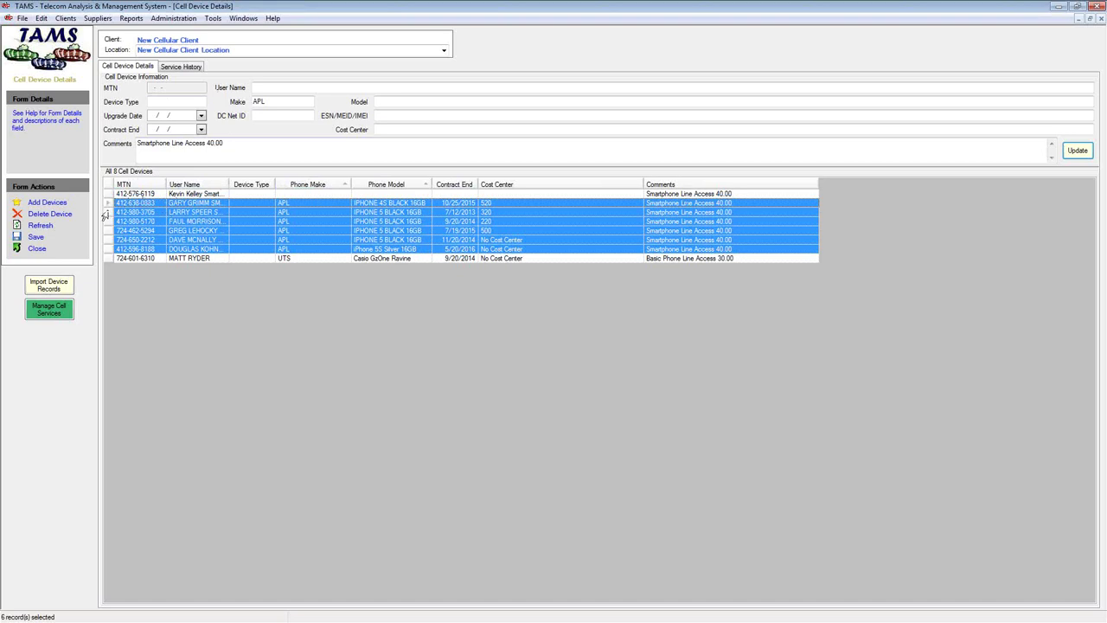
pyautogui.keyDown('ctrl'); pyautogui.click(101, 241); pyautogui.keyUp('ctrl')
pyautogui.keyDown('ctrl'); pyautogui.click(101, 241); pyautogui.keyUp('ctrl')
pyautogui.keyDown('ctrl'); pyautogui.click(103, 231); pyautogui.keyUp('ctrl')
pyautogui.keyDown('ctrl'); pyautogui.click(103, 231); pyautogui.keyUp('ctrl')
pyautogui.click(1077, 150)
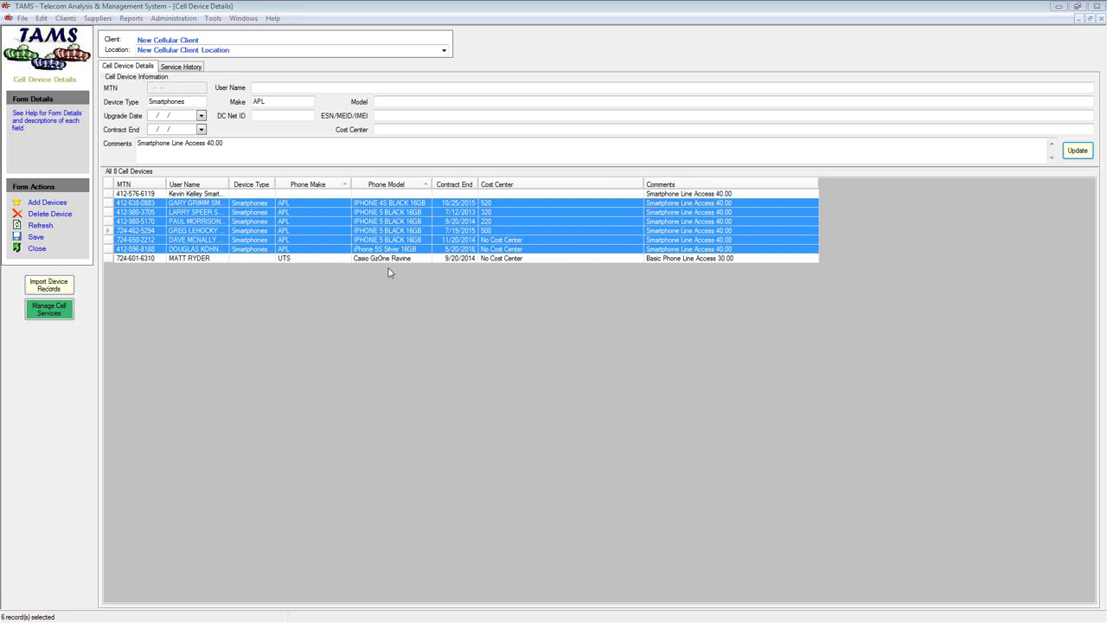
# Set the unmodelled device's Device Type to Smartphone
pyautogui.click(217, 194)
pyautogui.click(185, 102)
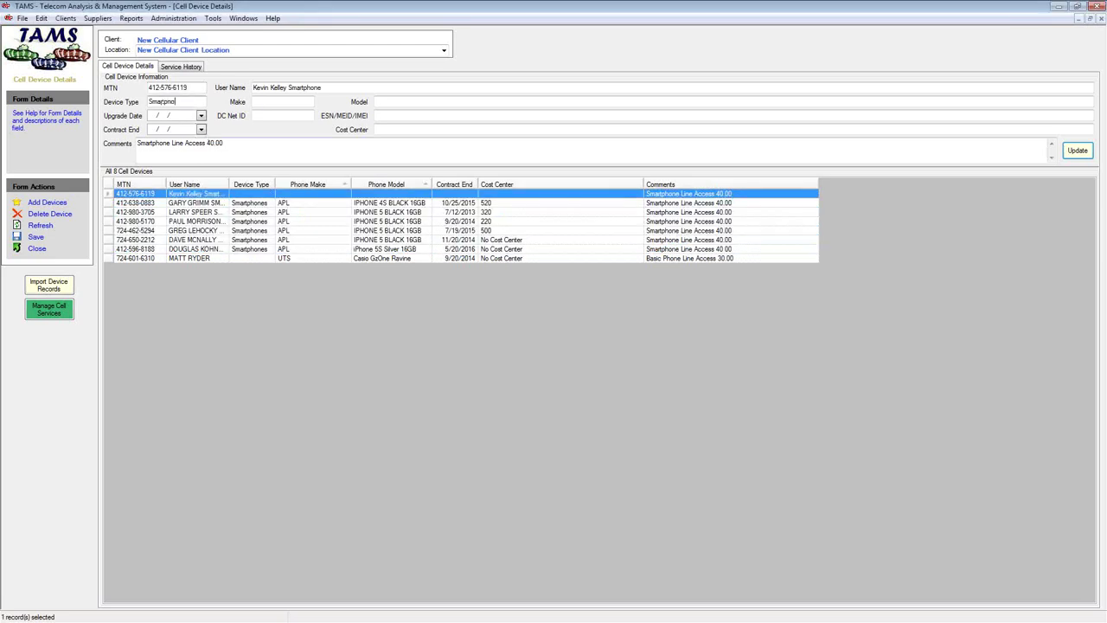
pyautogui.click(1076, 151)
# Set the Casio G'zOne Ravine's Device Type to Basic Phone
pyautogui.click(320, 257)
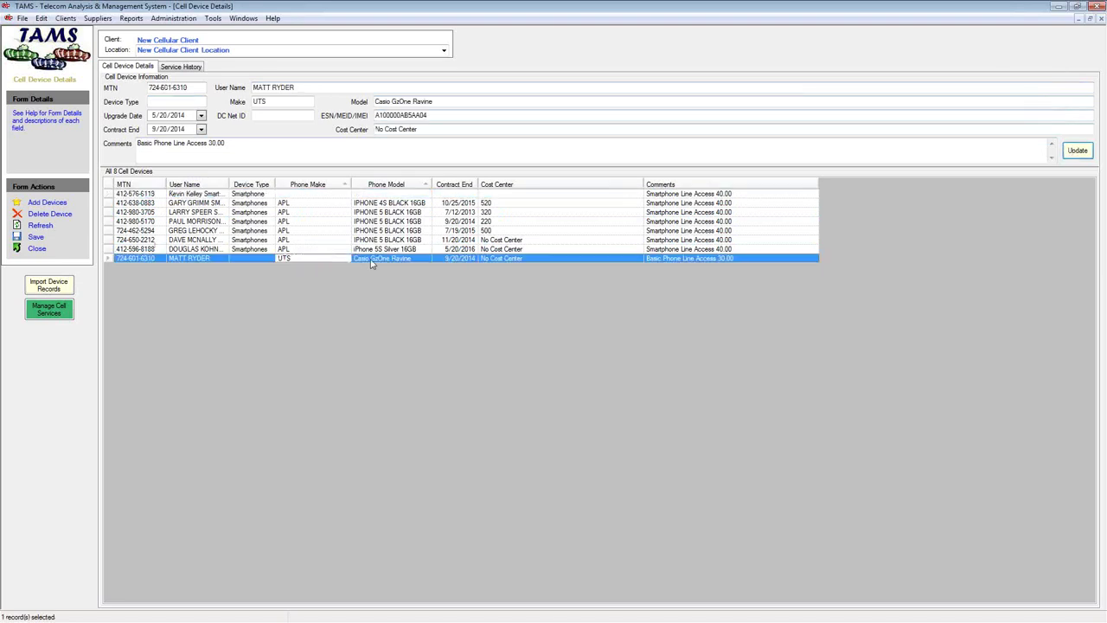
pyautogui.click(154, 101)
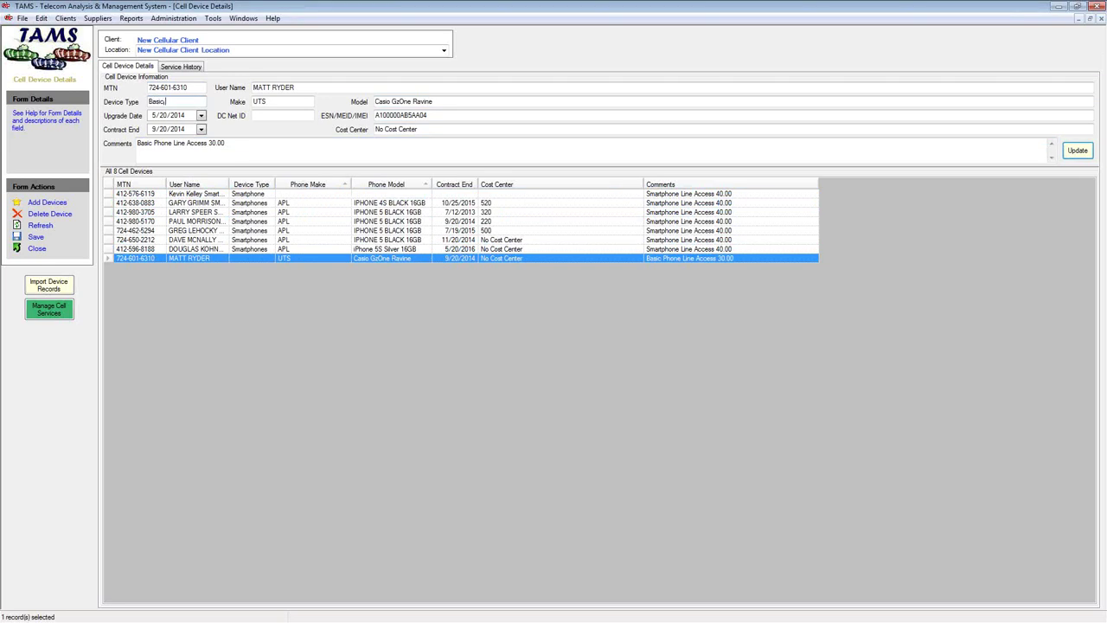
pyautogui.write('Basic Phone')
pyautogui.click(1077, 151)
pyautogui.click(245, 18)
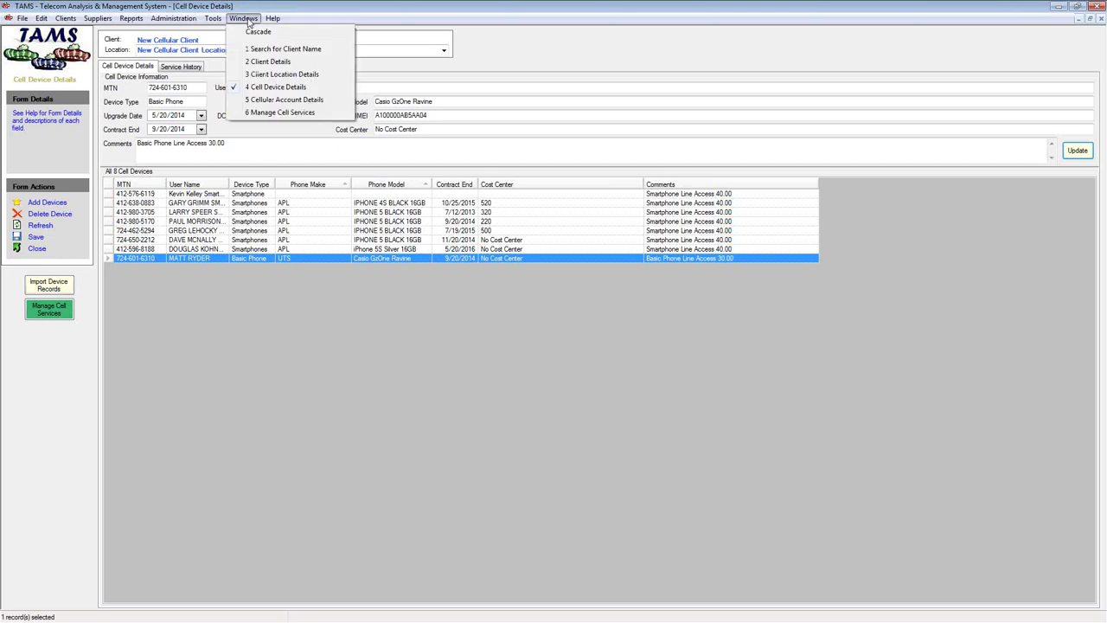
# Switch back to Manage Cell Services and refresh the devices and services data
pyautogui.click(278, 113)
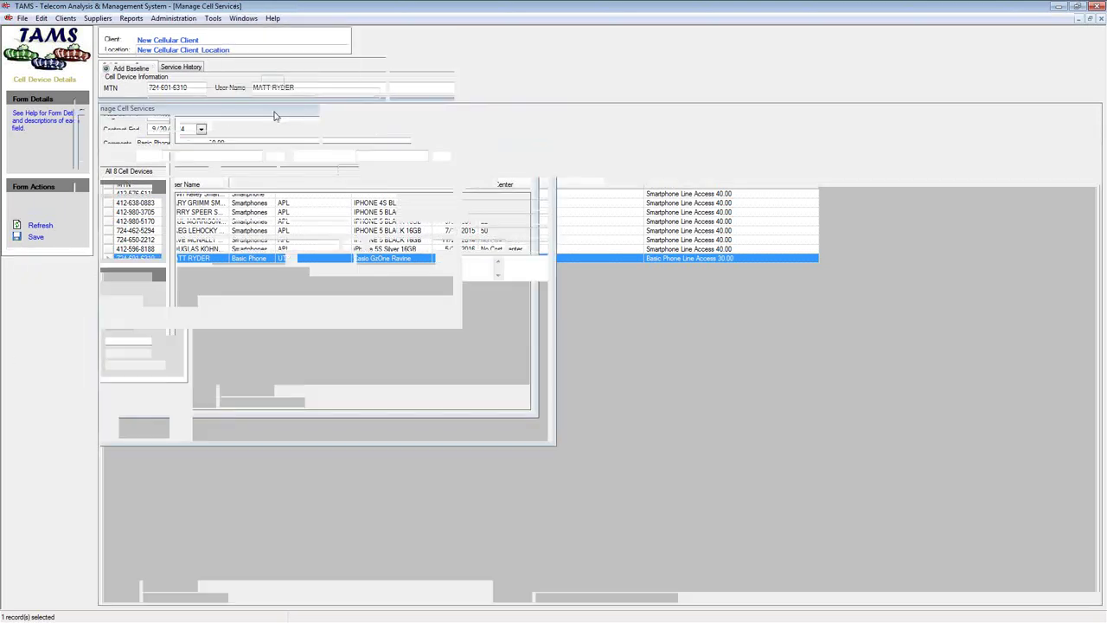
pyautogui.click(39, 226)
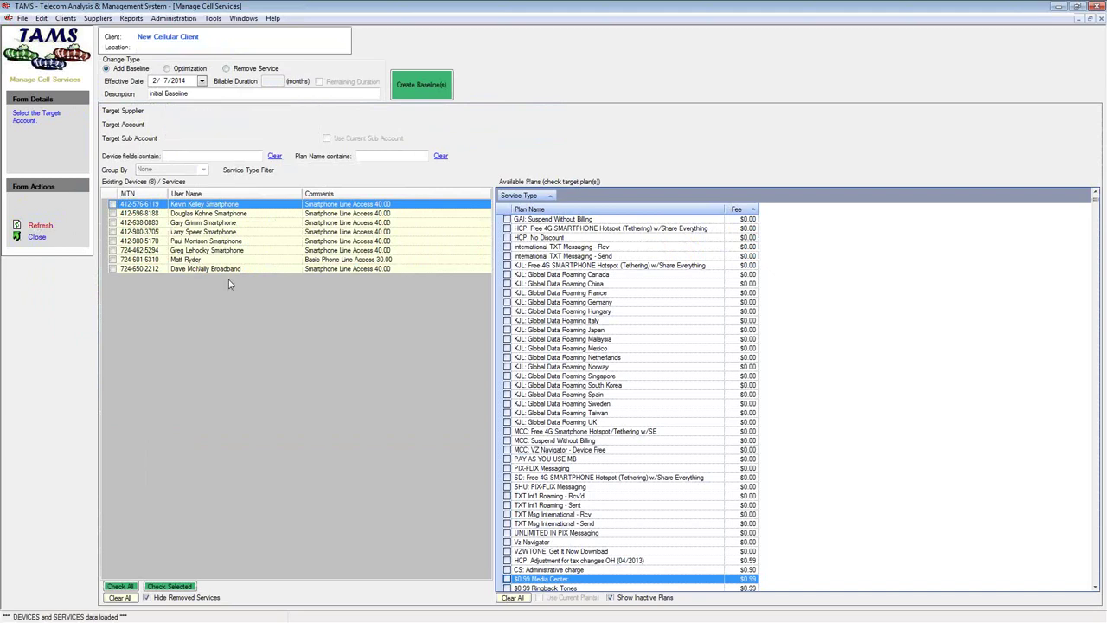
pyautogui.rightClick(264, 306)
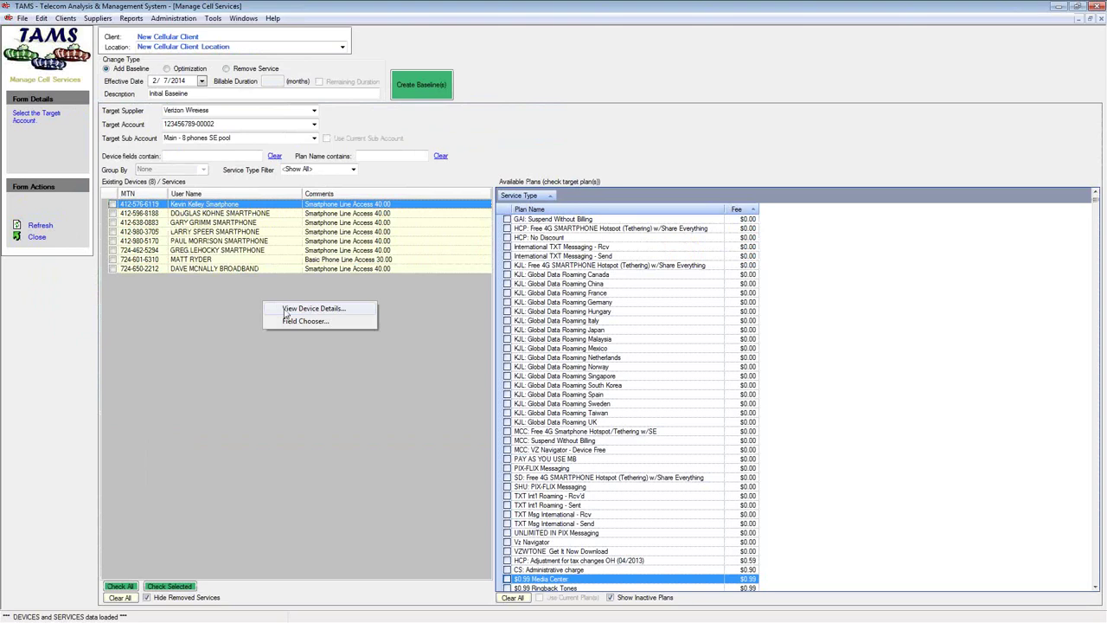
pyautogui.click(294, 309)
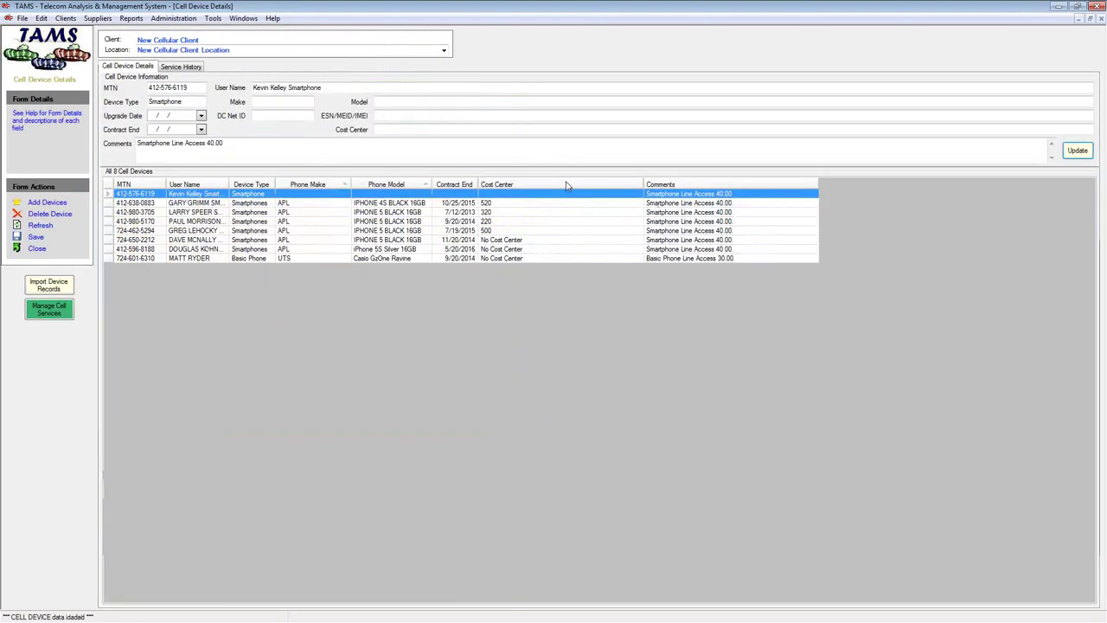
pyautogui.click(241, 18)
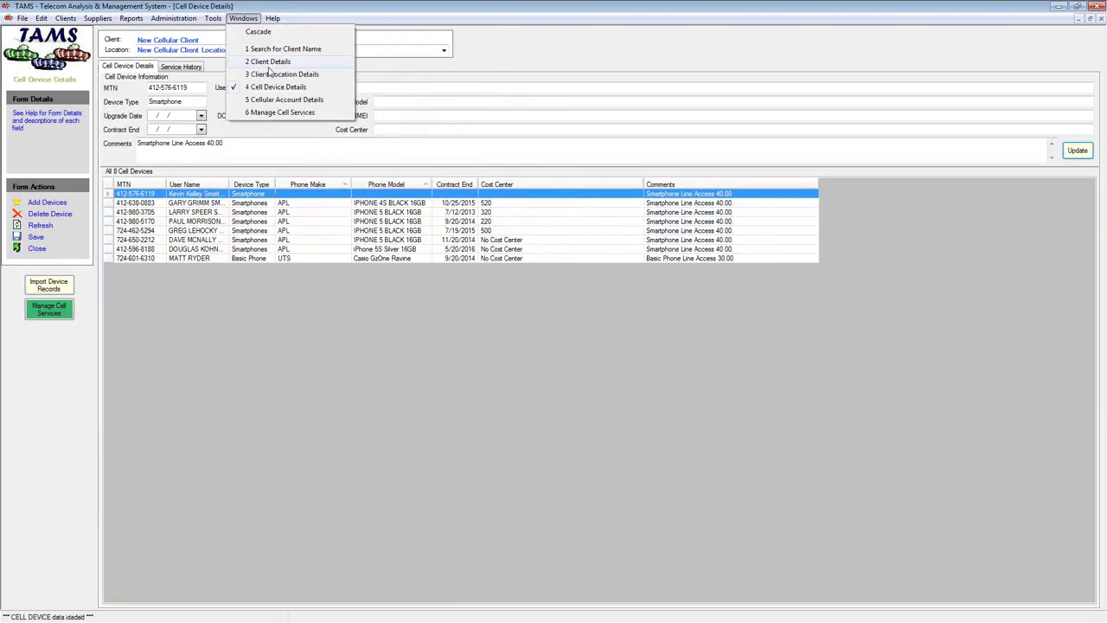
pyautogui.click(281, 113)
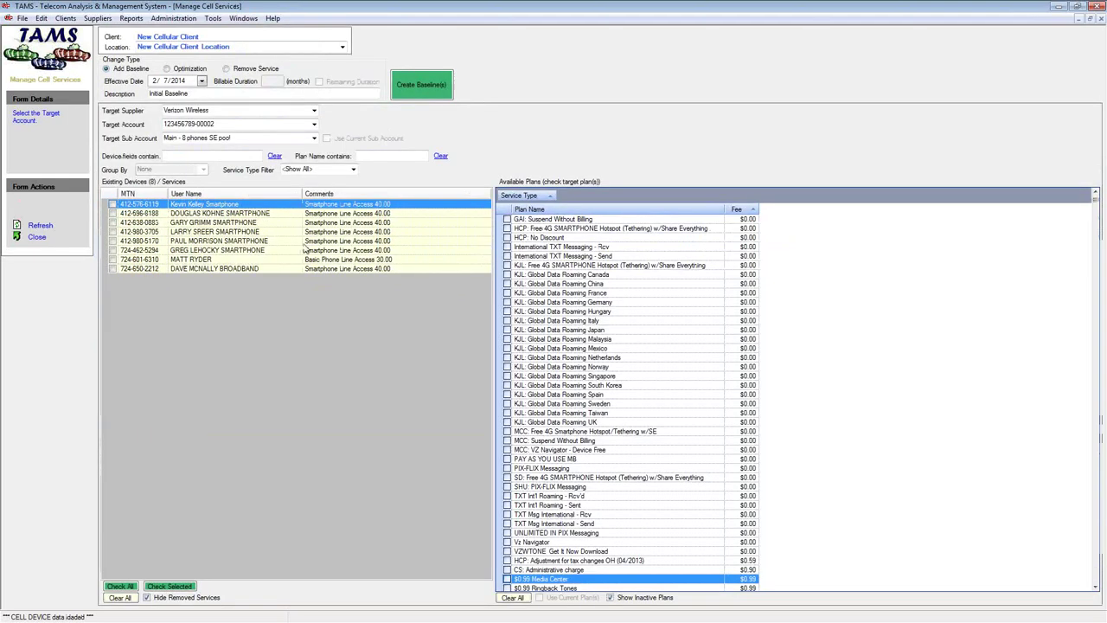
# Add the Device Type column to the existing devices list and remove User Name
pyautogui.rightClick(324, 322)
pyautogui.click(349, 343)
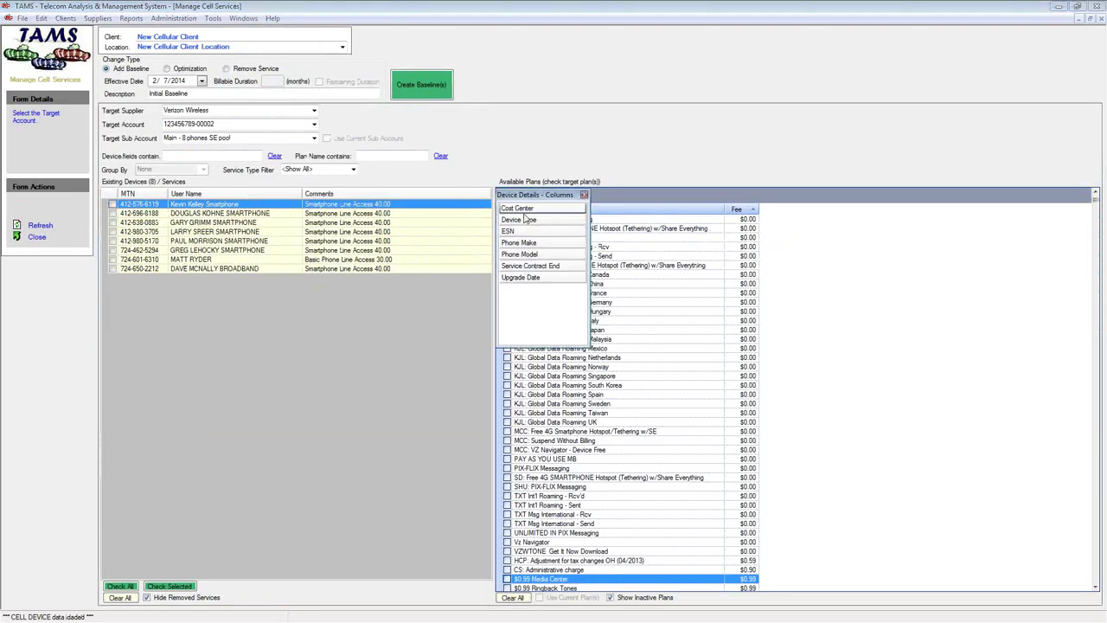
pyautogui.moveTo(524, 222); pyautogui.dragTo(356, 196)
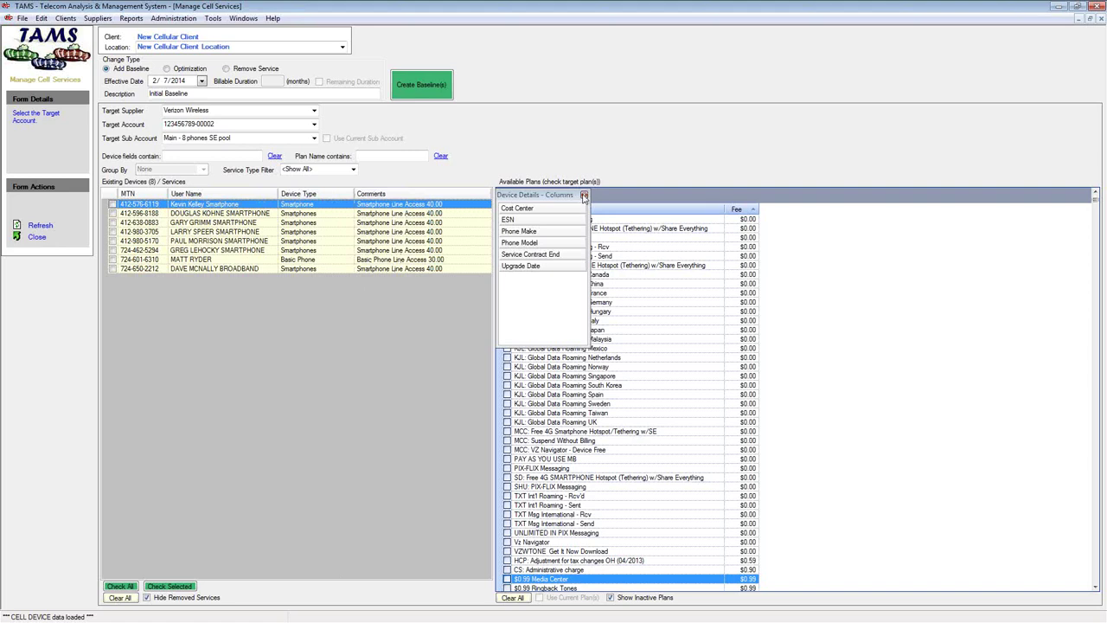
pyautogui.click(584, 196)
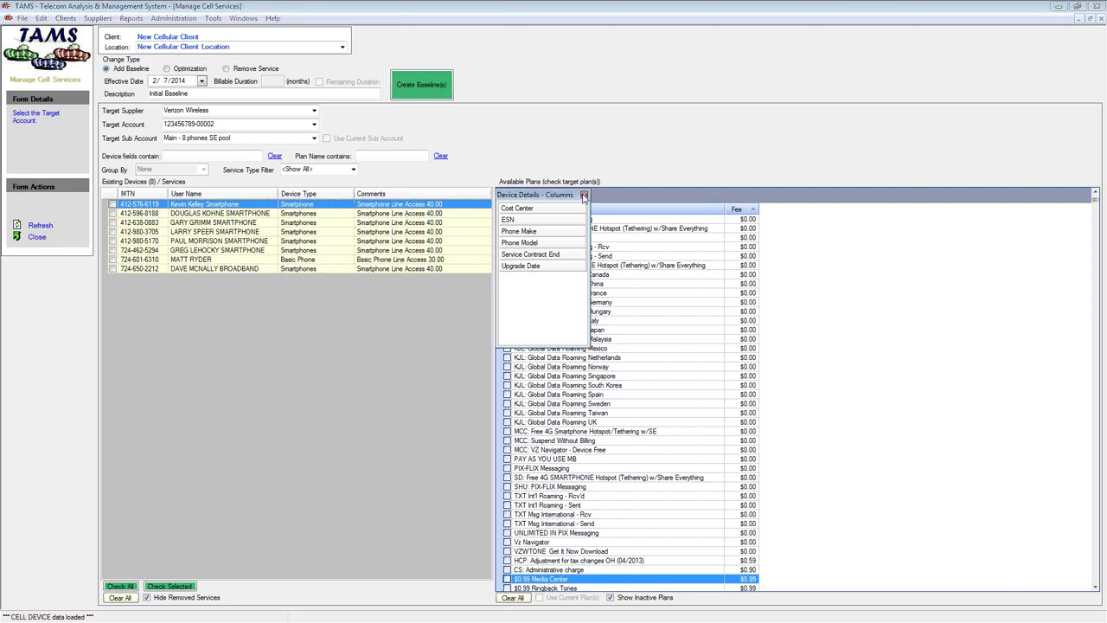
pyautogui.moveTo(229, 194); pyautogui.dragTo(519, 128)
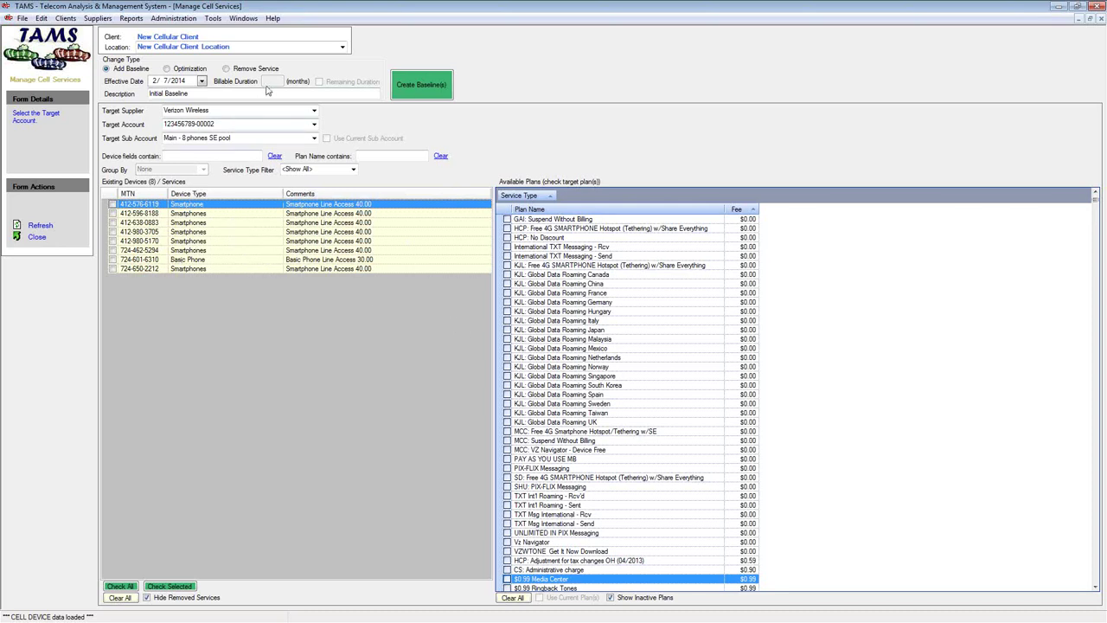
pyautogui.click(272, 18)
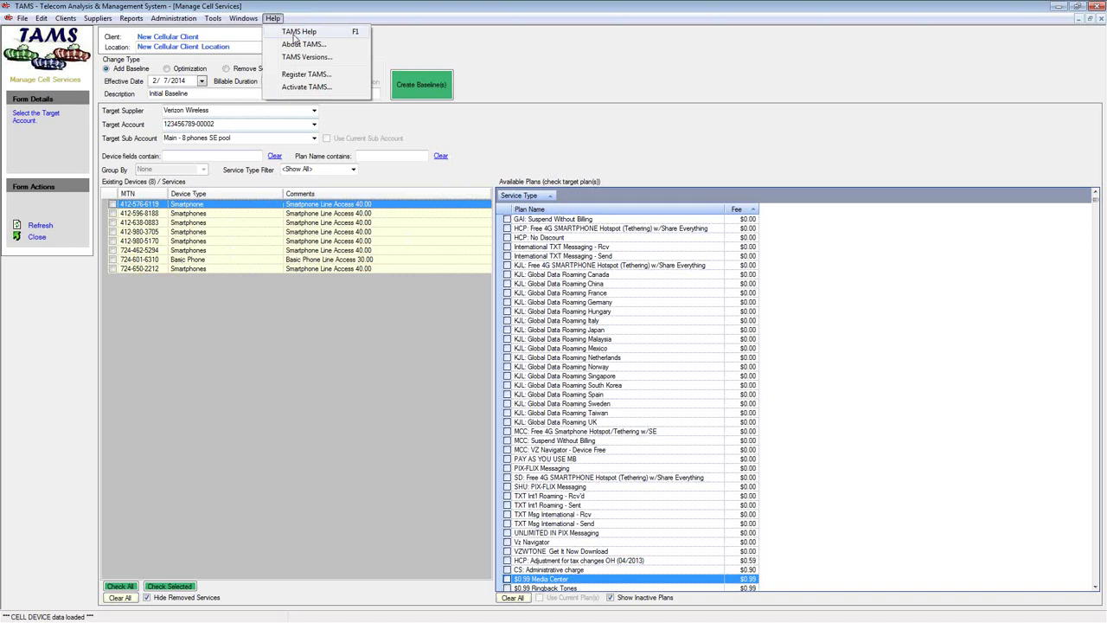
pyautogui.click(294, 33)
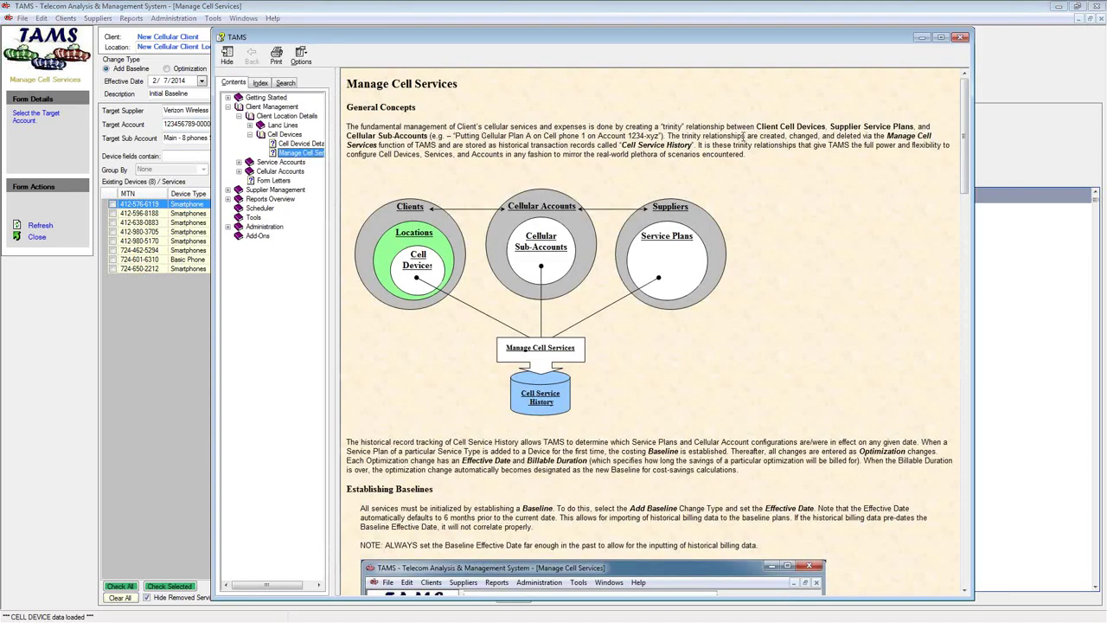
pyautogui.moveTo(654, 127); pyautogui.dragTo(725, 127)
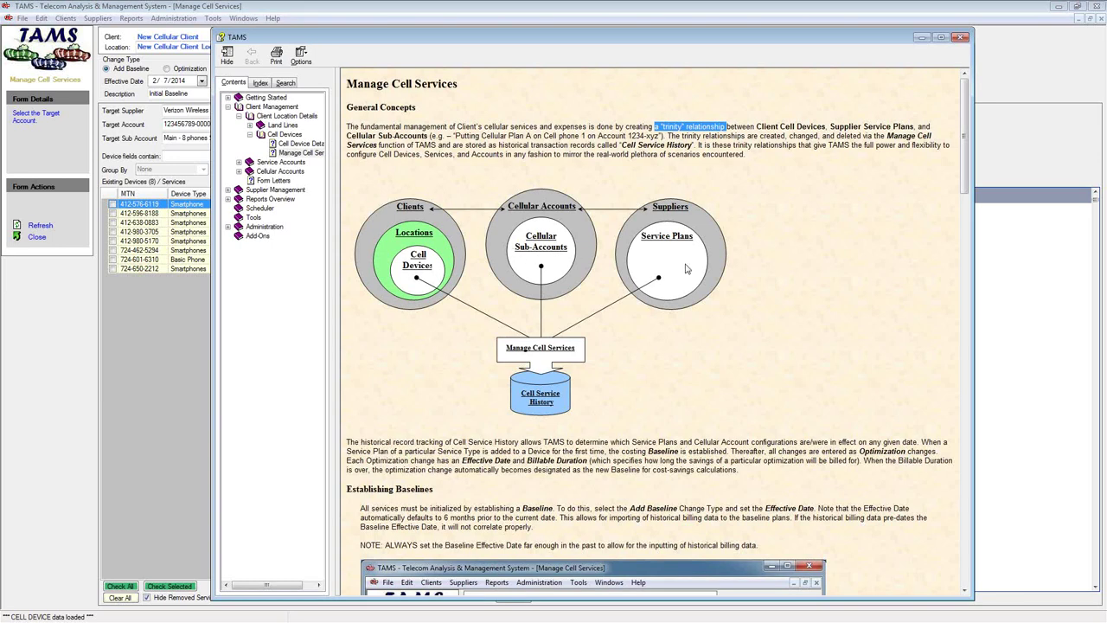
pyautogui.click(963, 37)
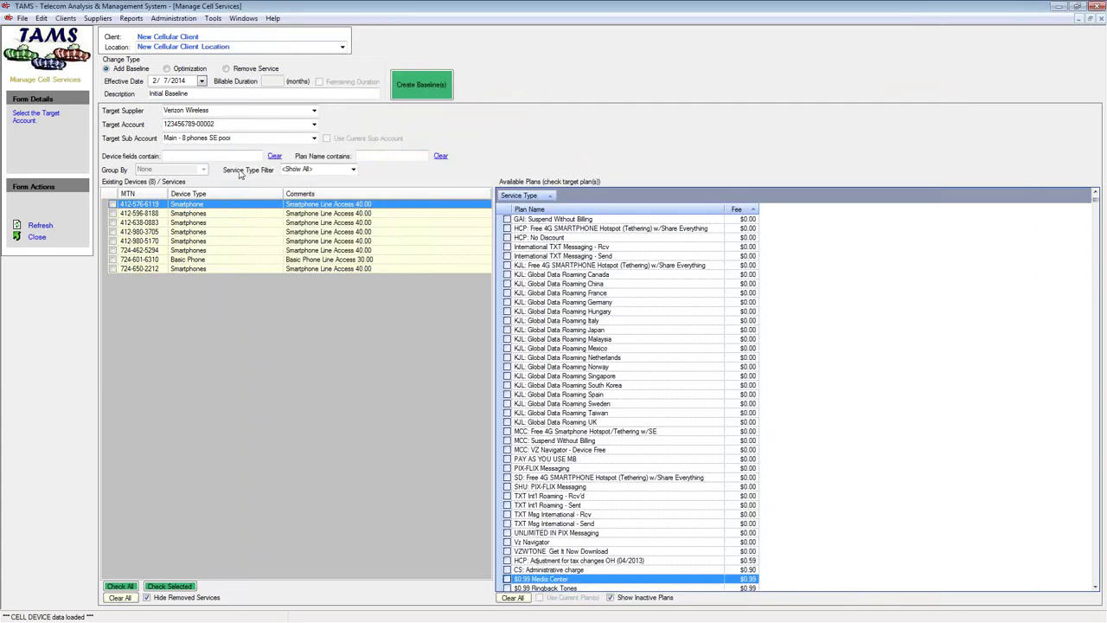
# Sort devices by Device Type and tick the seven Smartphone rows, leaving the Basic Phone unchecked
pyautogui.click(219, 123)
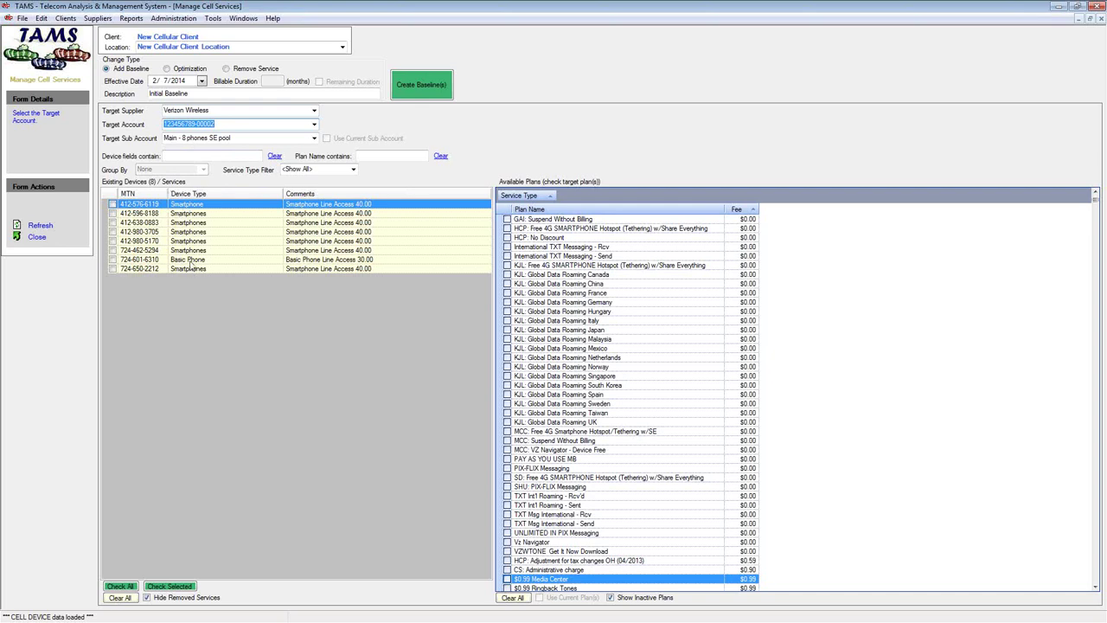
pyautogui.click(216, 196)
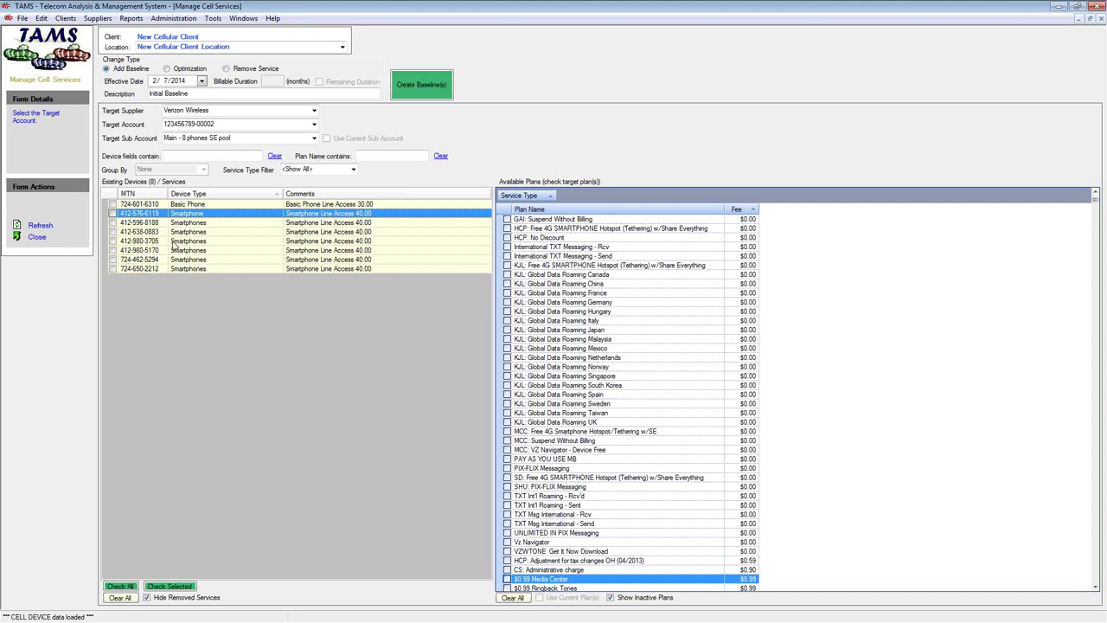
pyautogui.keyDown('shift'); pyautogui.click(213, 270); pyautogui.keyUp('shift')
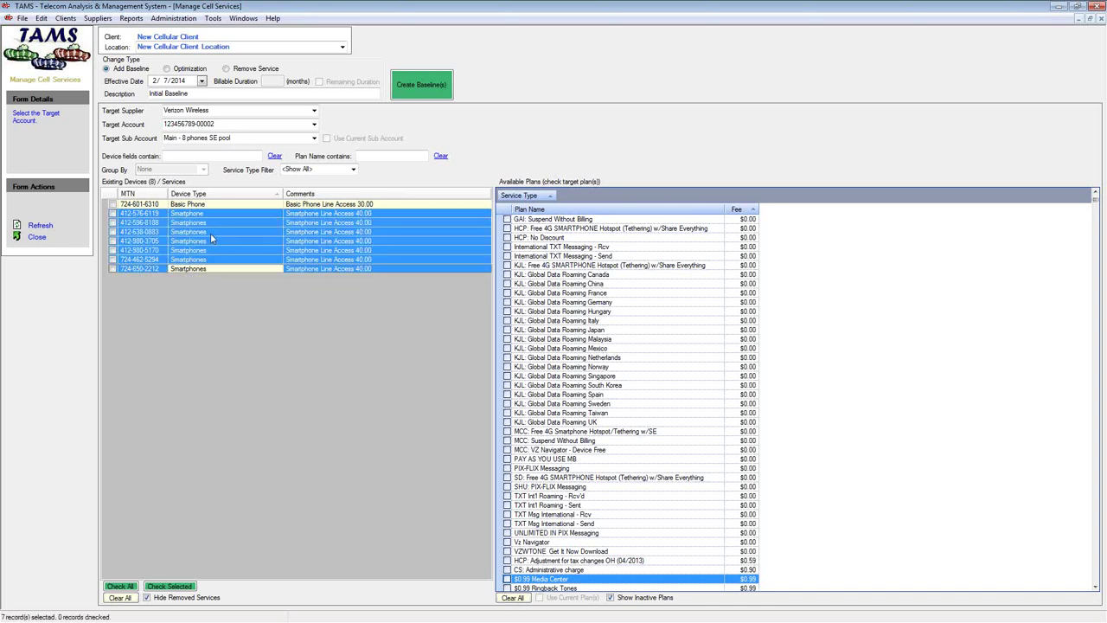
pyautogui.click(170, 587)
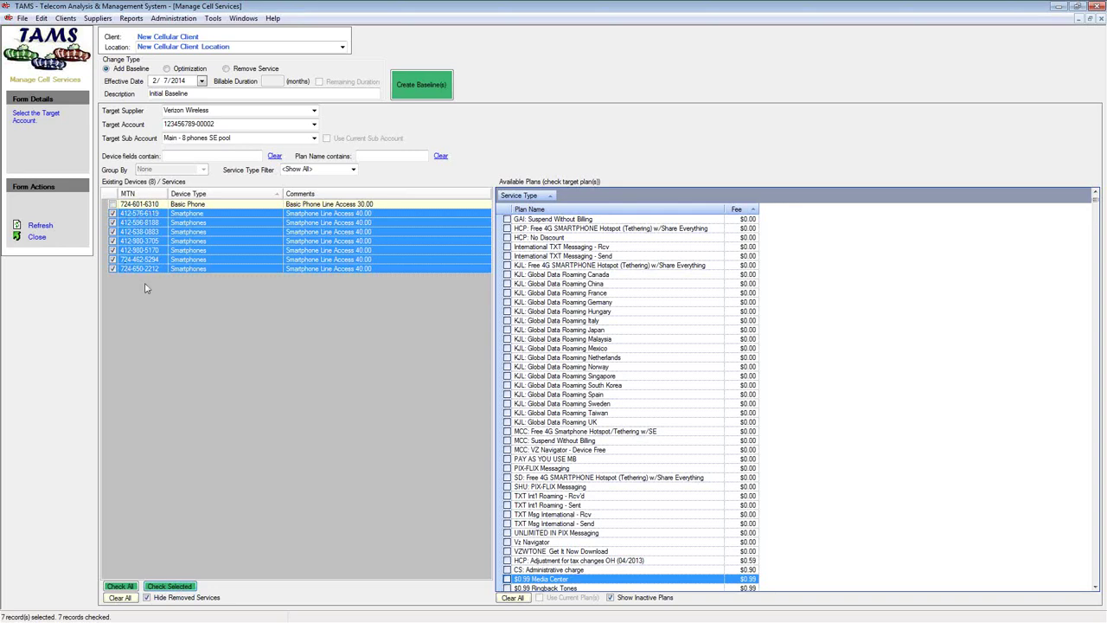
pyautogui.click(393, 158)
# Filter to NCC plans; tick Talk, Messaging, both Pay-As-You-Go International, Standard International and Smartphone 2nd
pyautogui.write('NC')
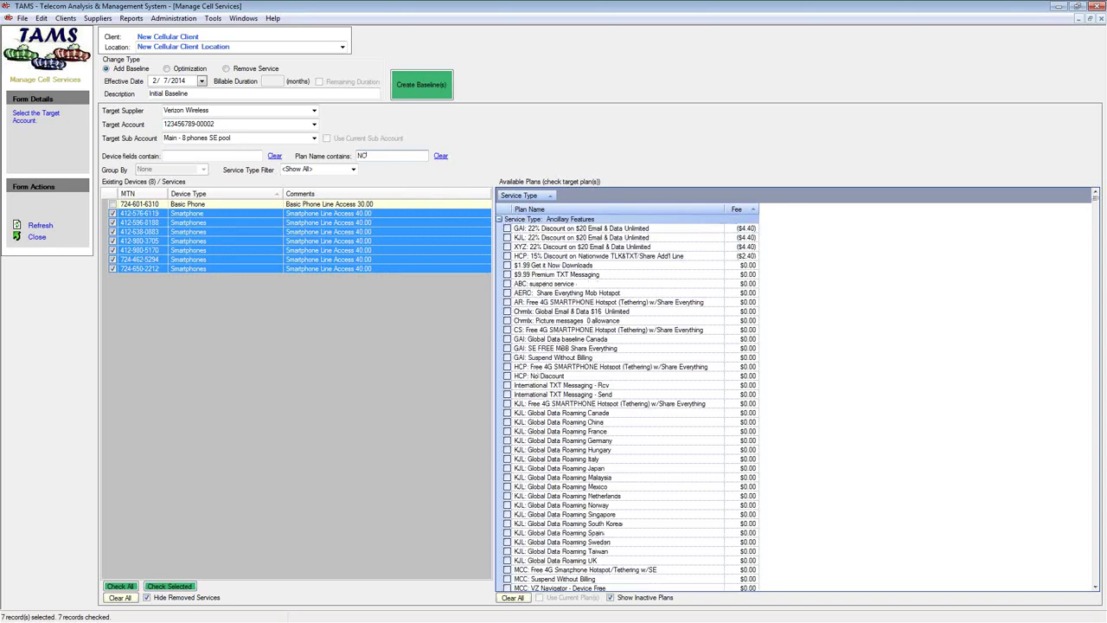
pyautogui.write('C')
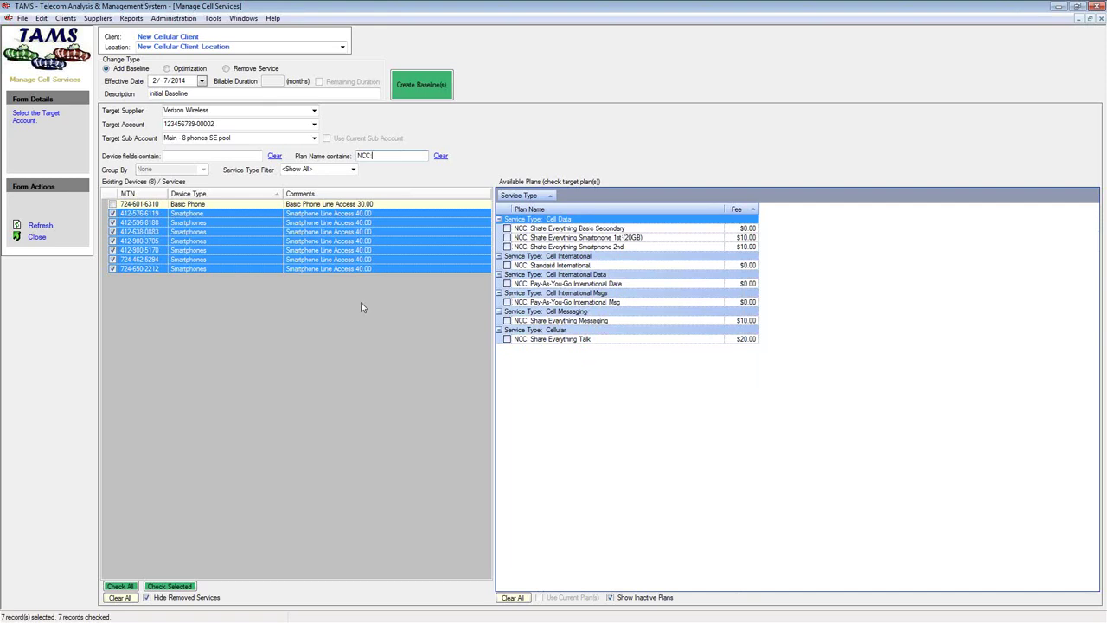
pyautogui.click(507, 340)
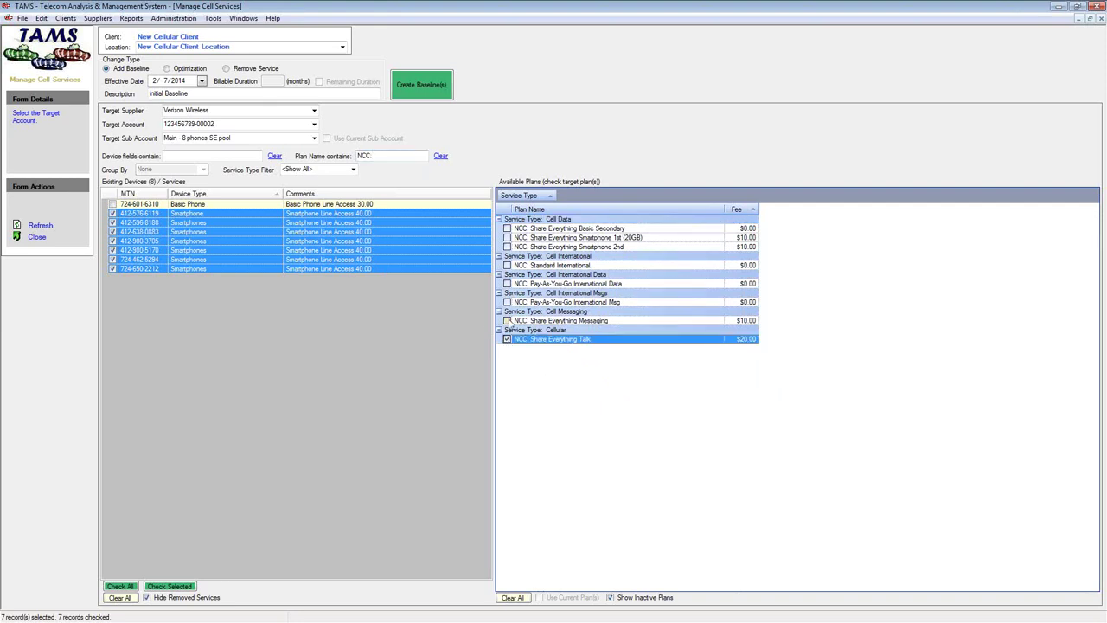
pyautogui.click(506, 321)
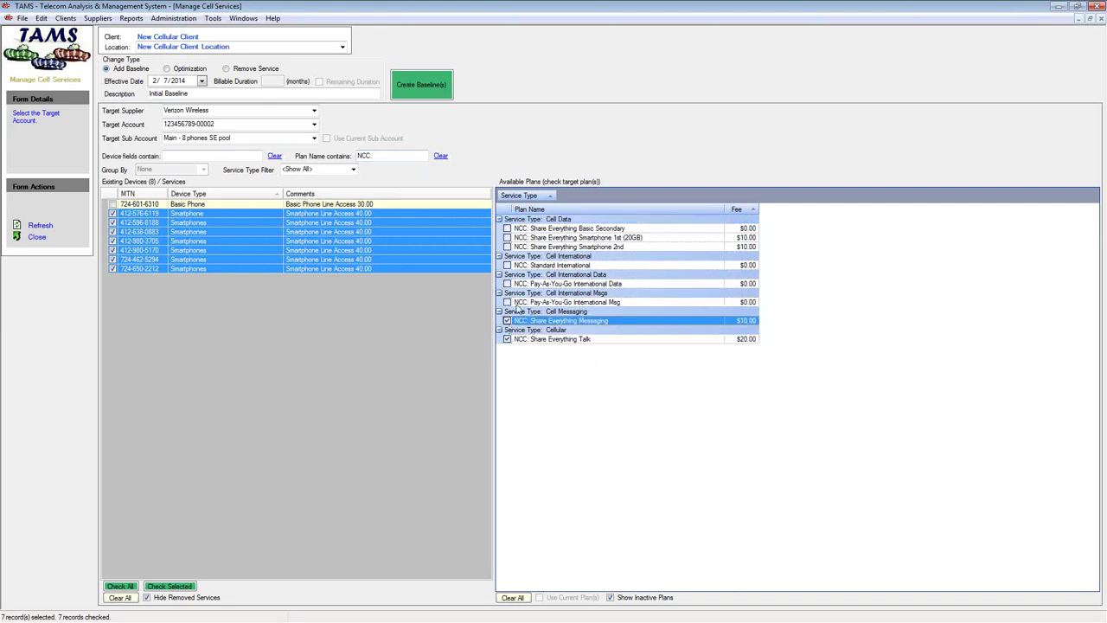
pyautogui.click(507, 302)
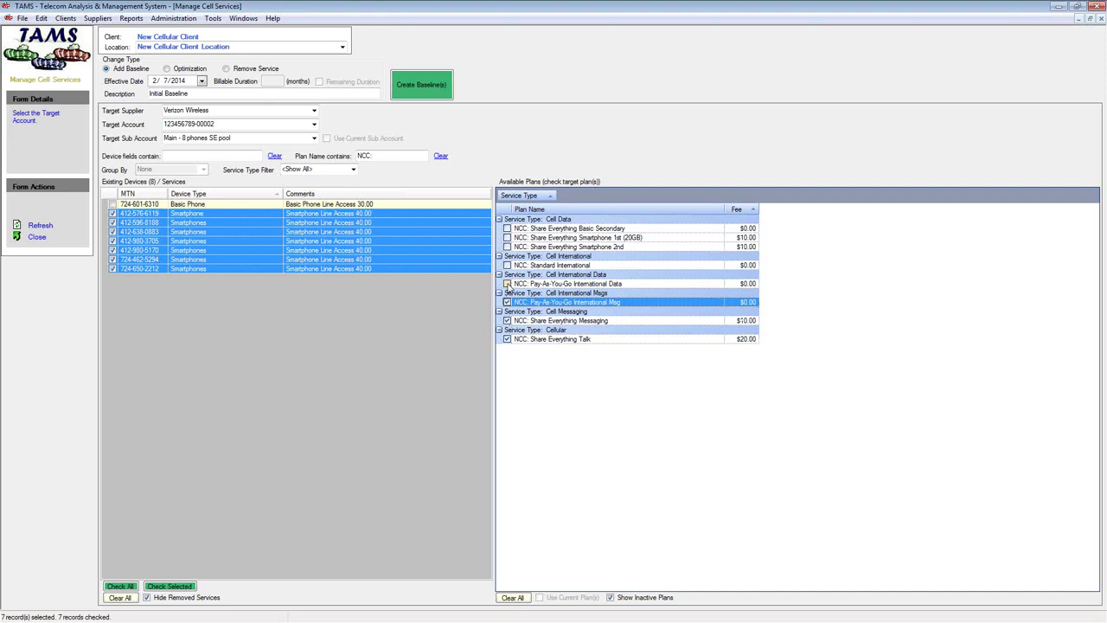
pyautogui.click(507, 284)
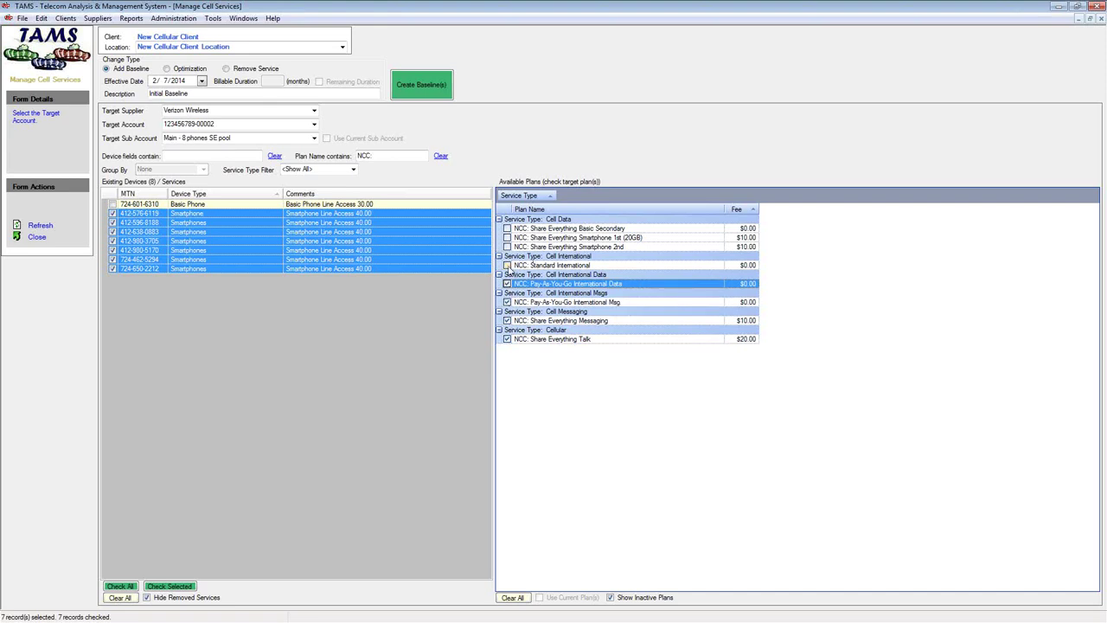
pyautogui.click(507, 266)
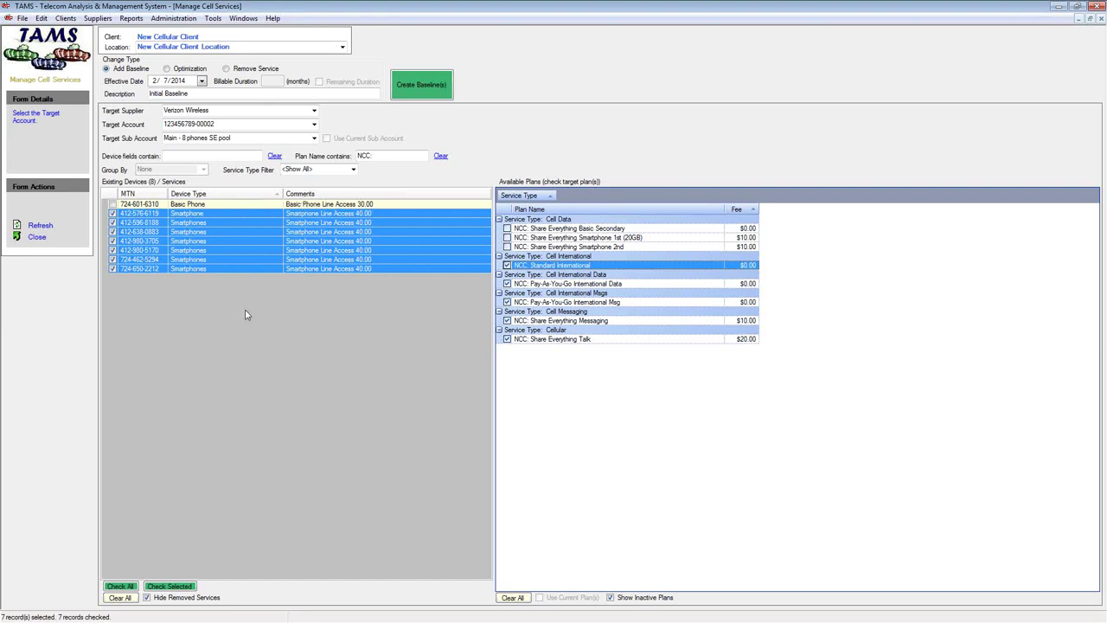
pyautogui.click(508, 247)
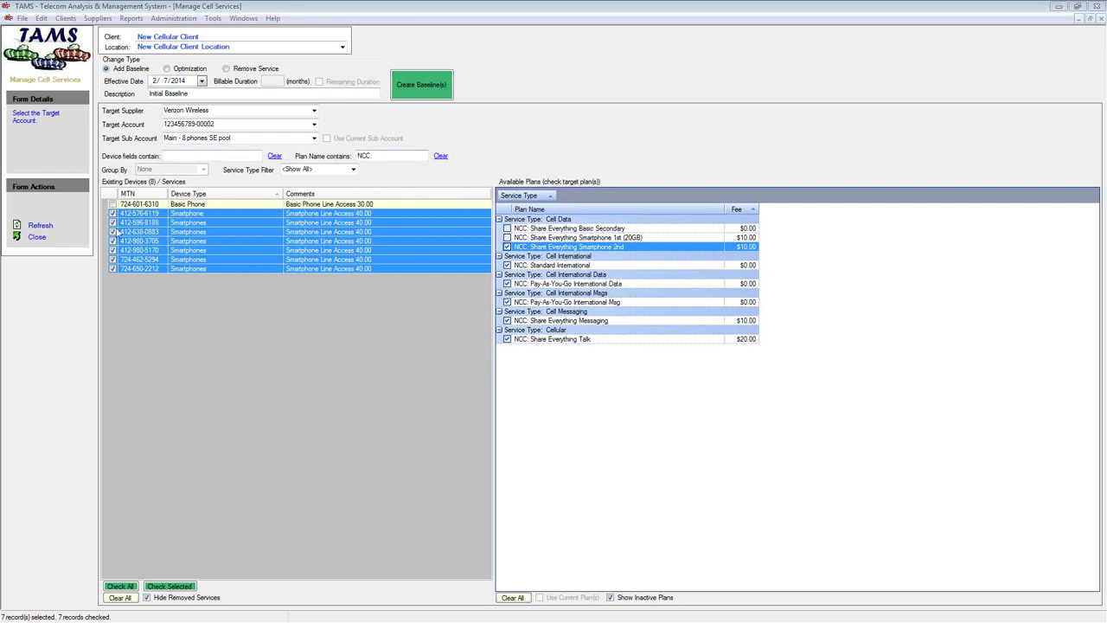
pyautogui.click(112, 232)
pyautogui.click(112, 232)
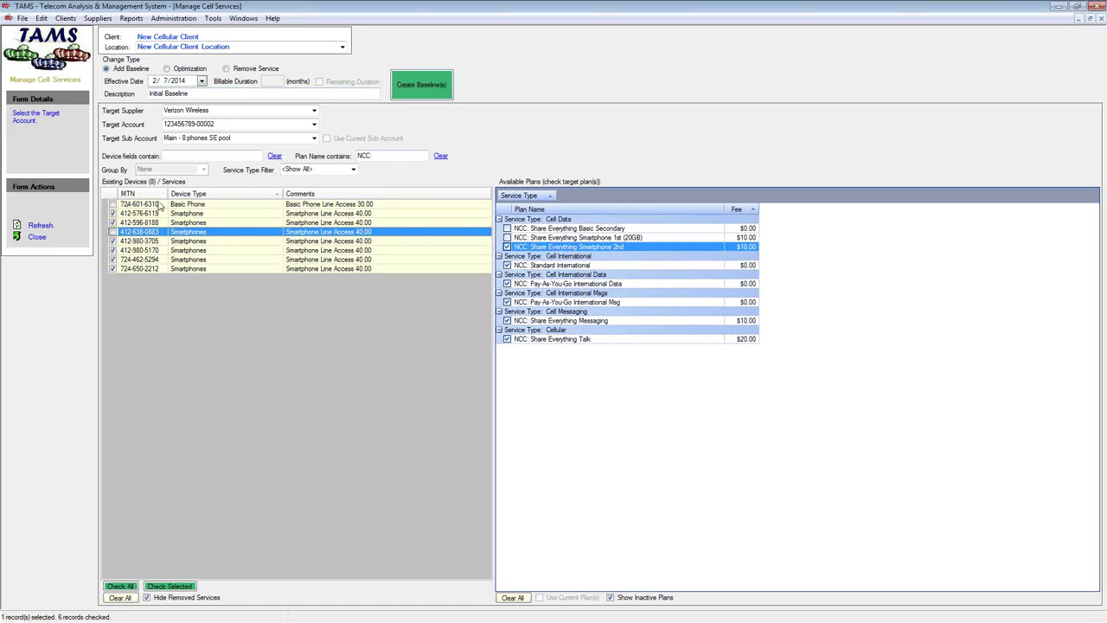
pyautogui.click(432, 81)
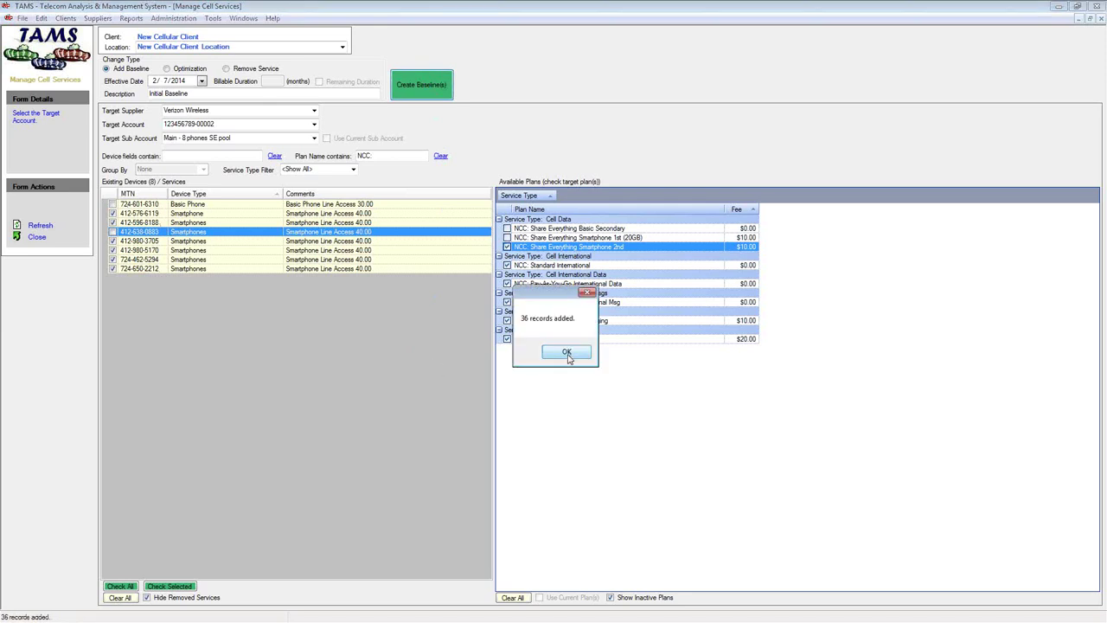
pyautogui.click(568, 354)
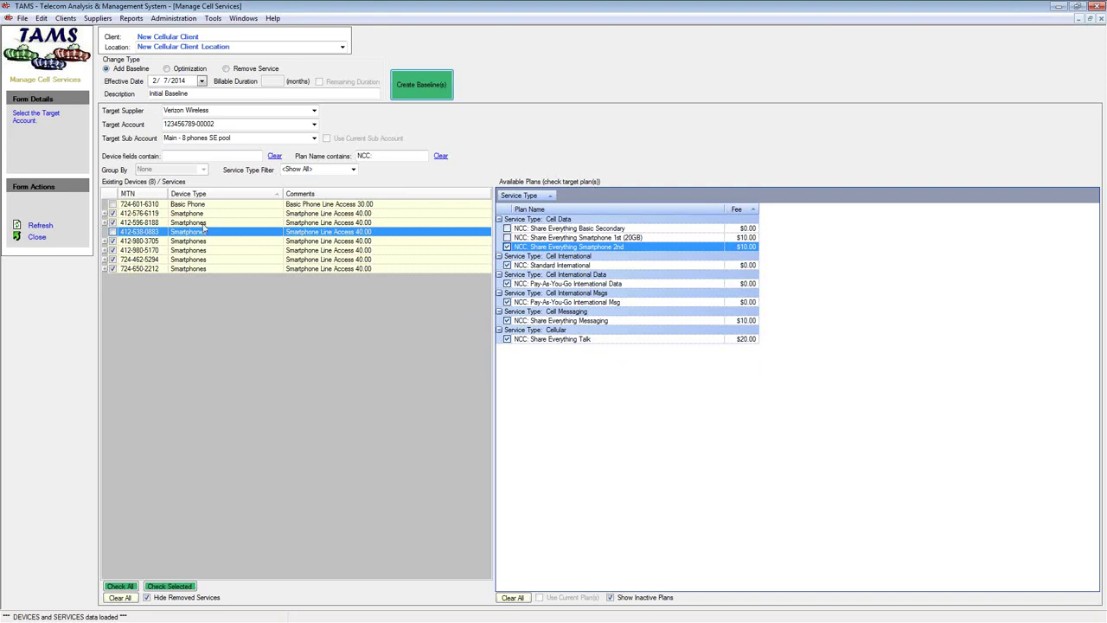
pyautogui.click(120, 598)
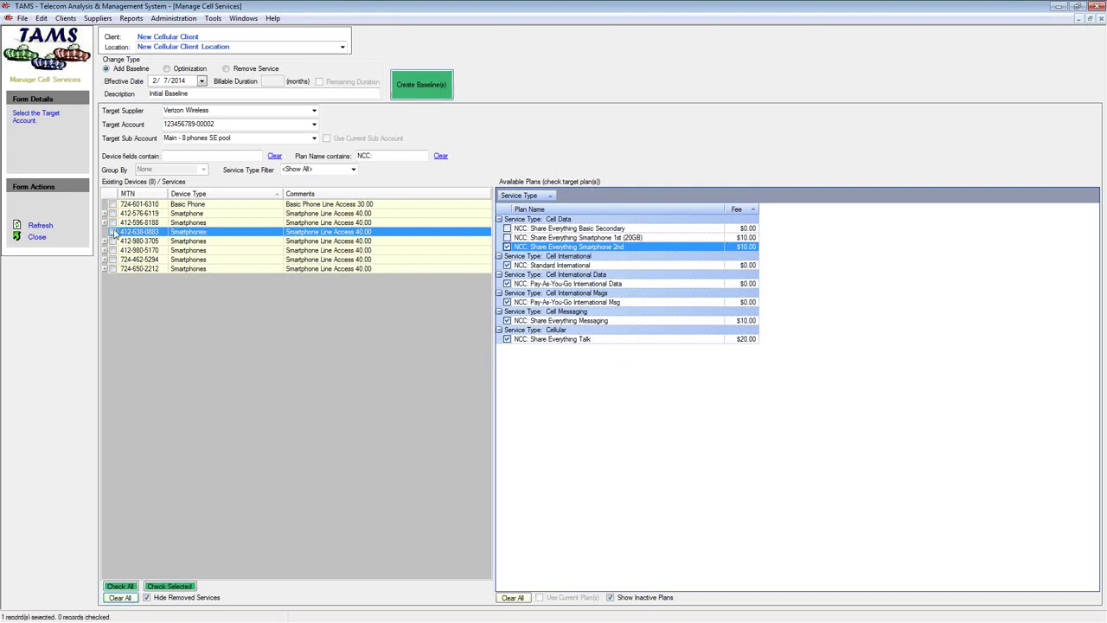
pyautogui.click(113, 233)
pyautogui.click(508, 238)
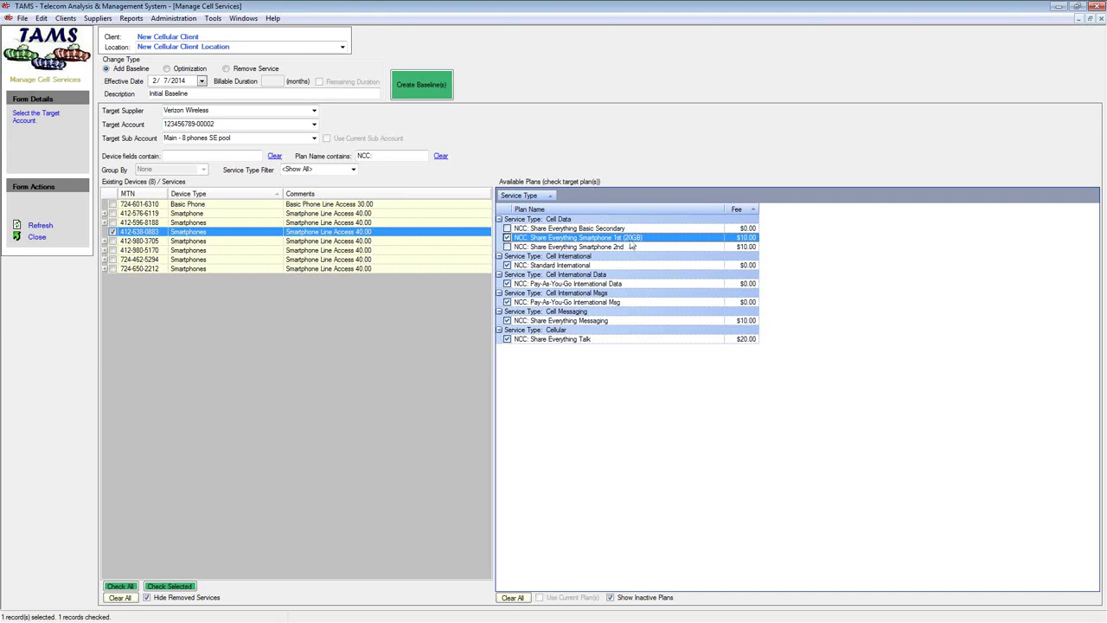
pyautogui.click(429, 86)
pyautogui.click(577, 357)
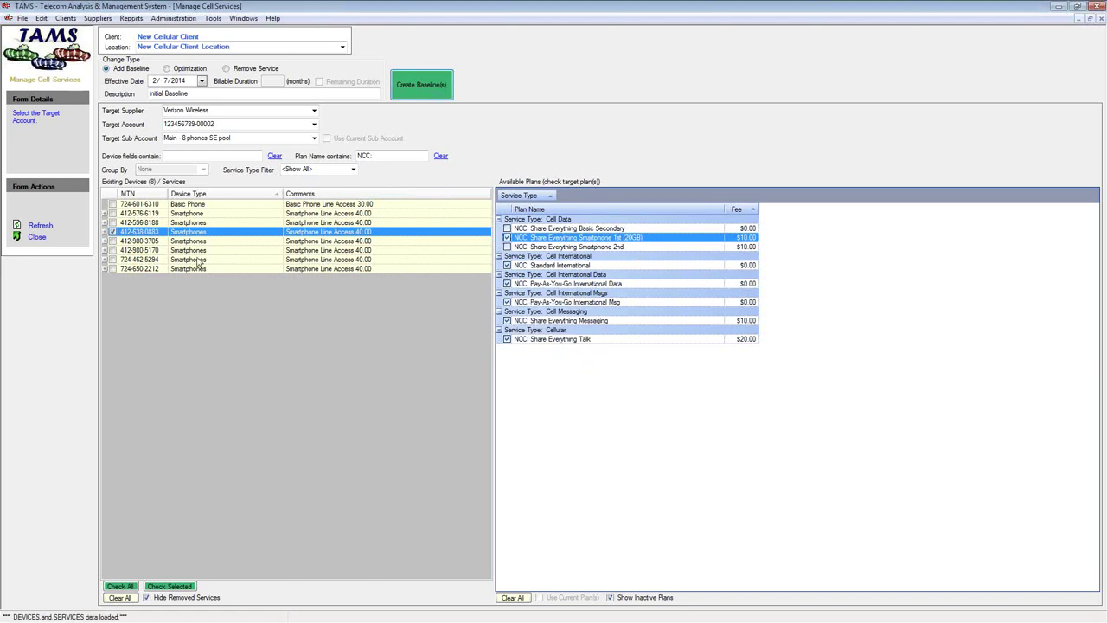
pyautogui.click(113, 232)
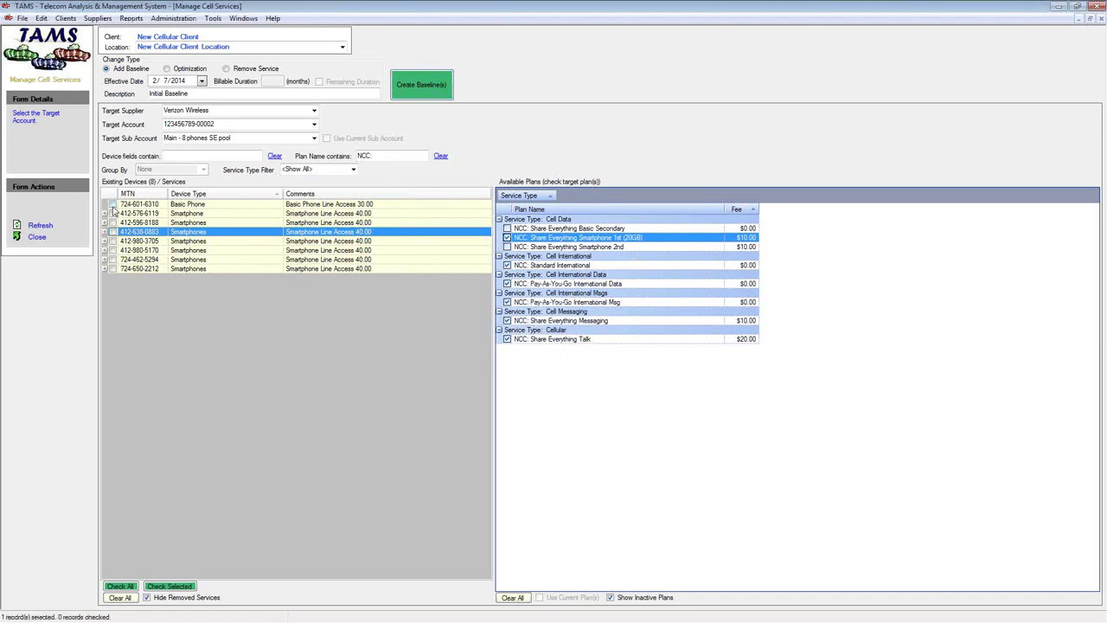
pyautogui.click(112, 204)
pyautogui.click(508, 228)
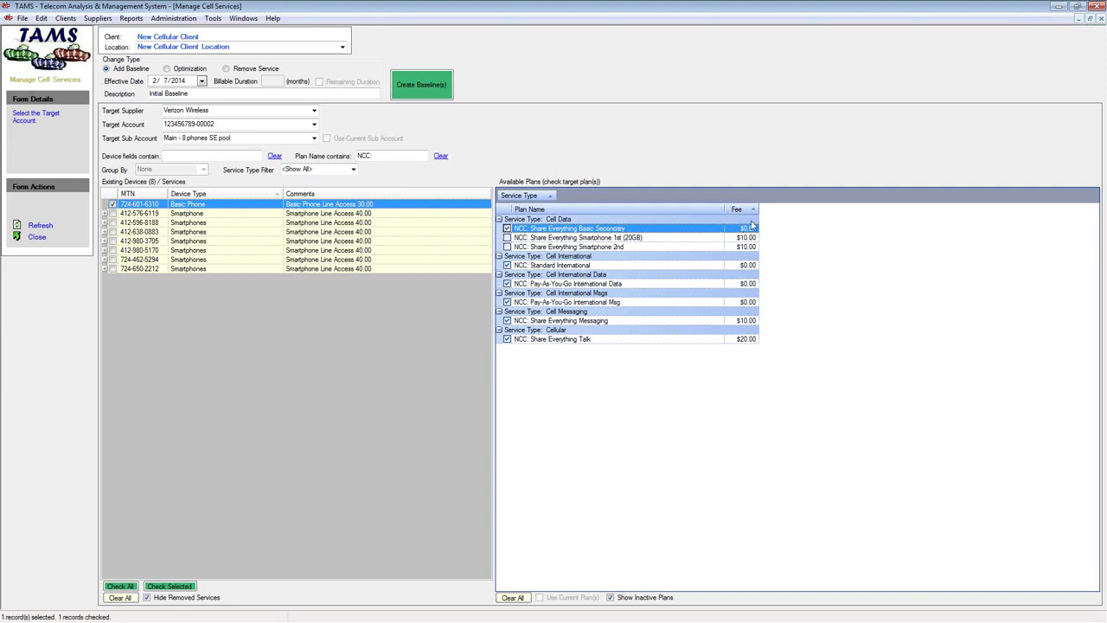
pyautogui.click(743, 340)
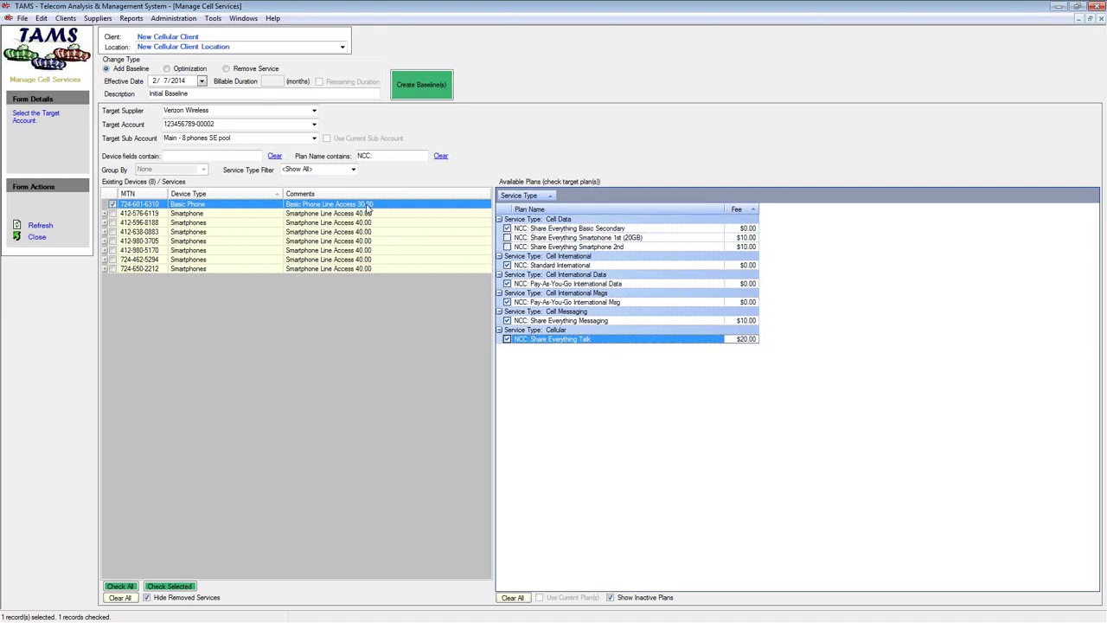
pyautogui.click(744, 321)
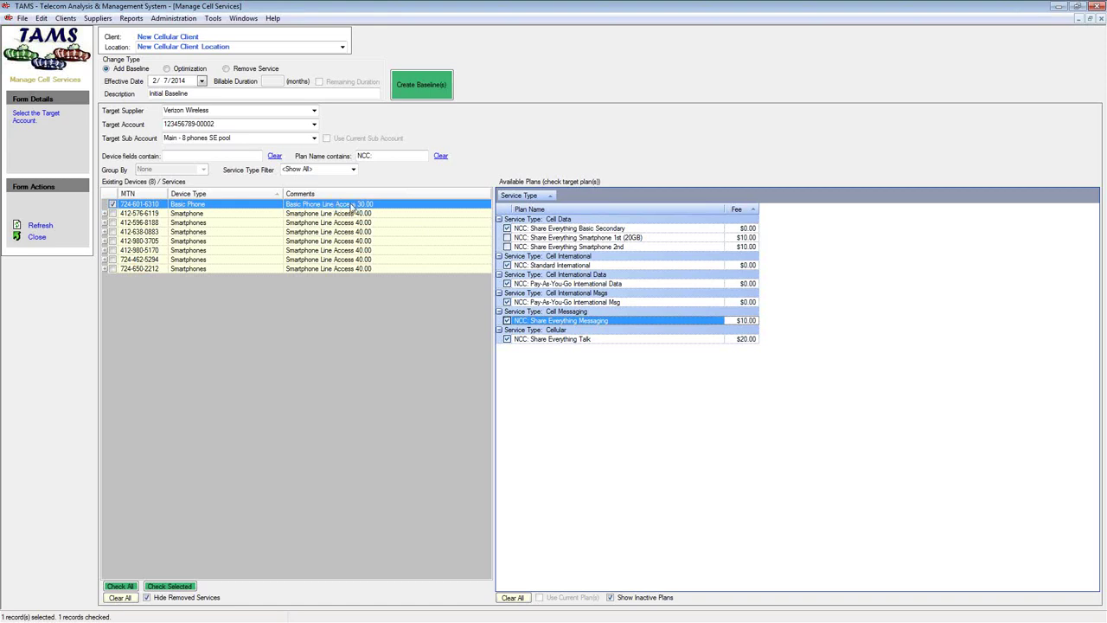
pyautogui.click(420, 87)
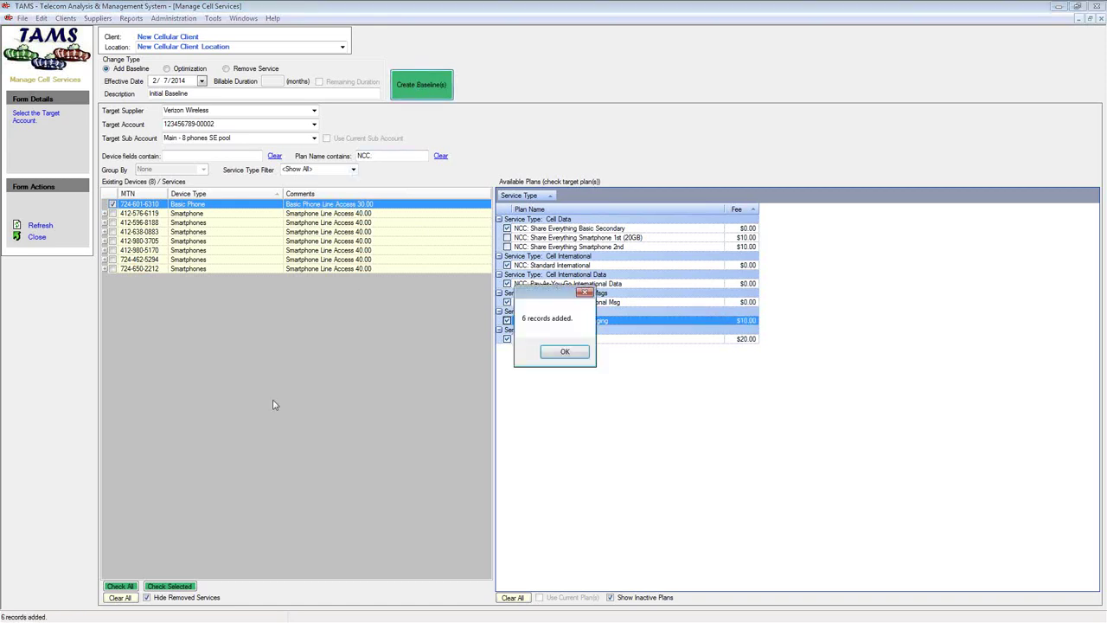
pyautogui.click(560, 352)
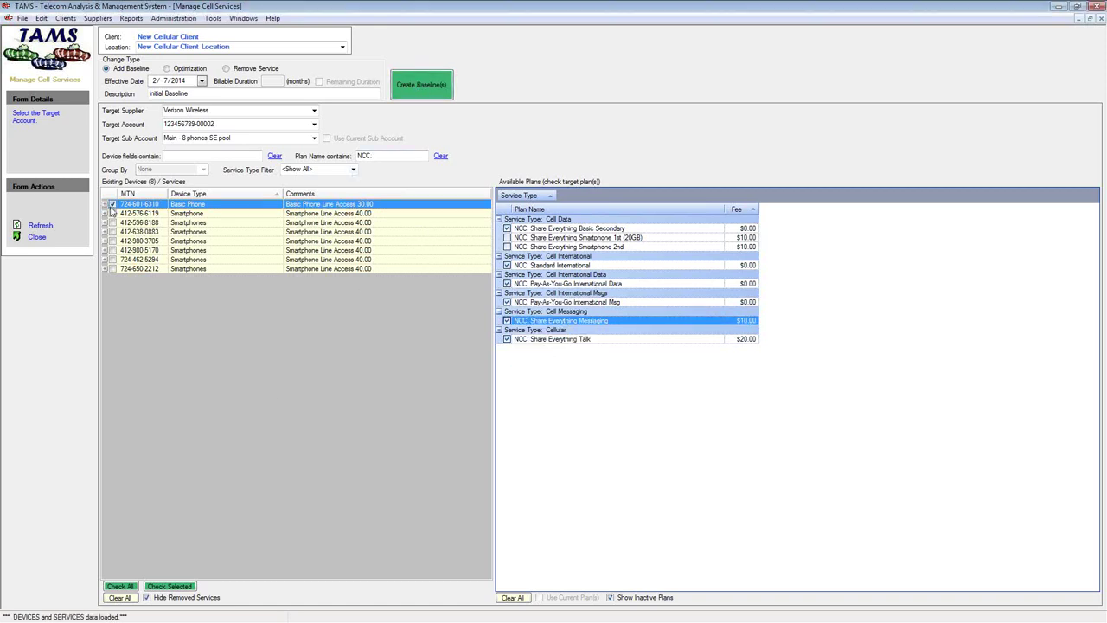
# Open View Device Details and expand the basic phone's services
pyautogui.click(113, 205)
pyautogui.rightClick(171, 216)
pyautogui.click(186, 223)
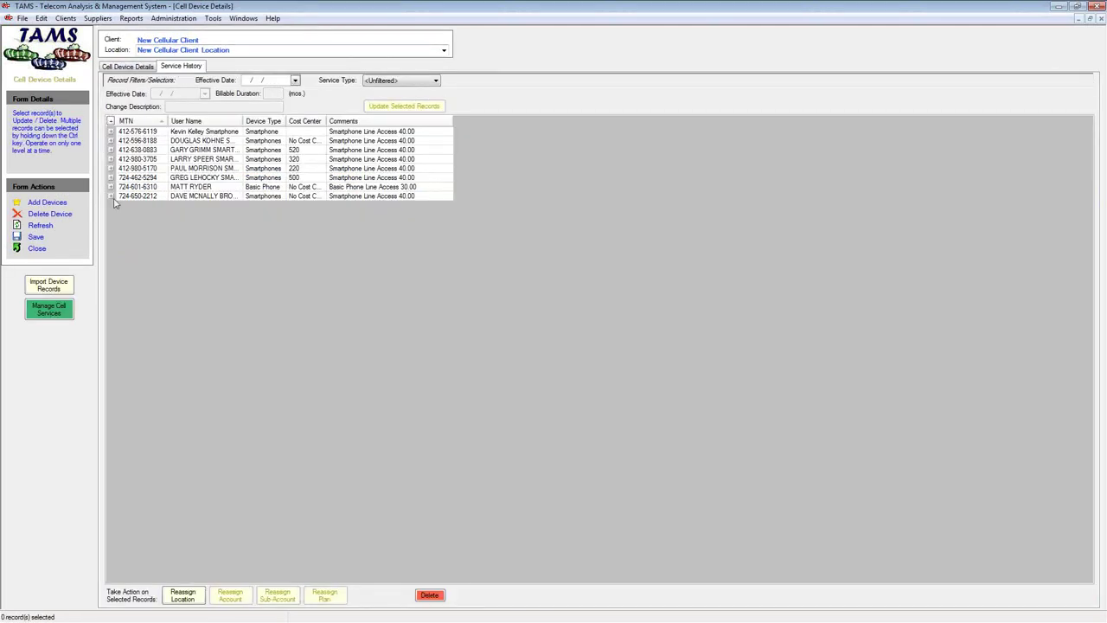
pyautogui.click(112, 196)
pyautogui.click(111, 187)
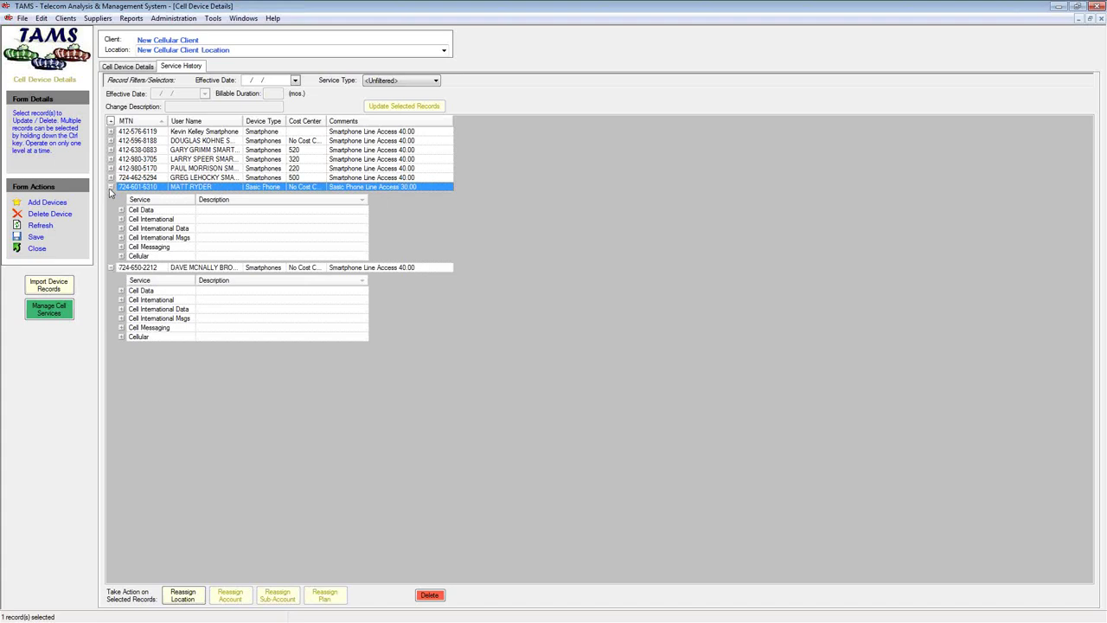
# Review the basic phone's Cellular, Cell Messaging and Cell International Msgs Initial Baseline records
pyautogui.click(122, 256)
pyautogui.click(176, 281)
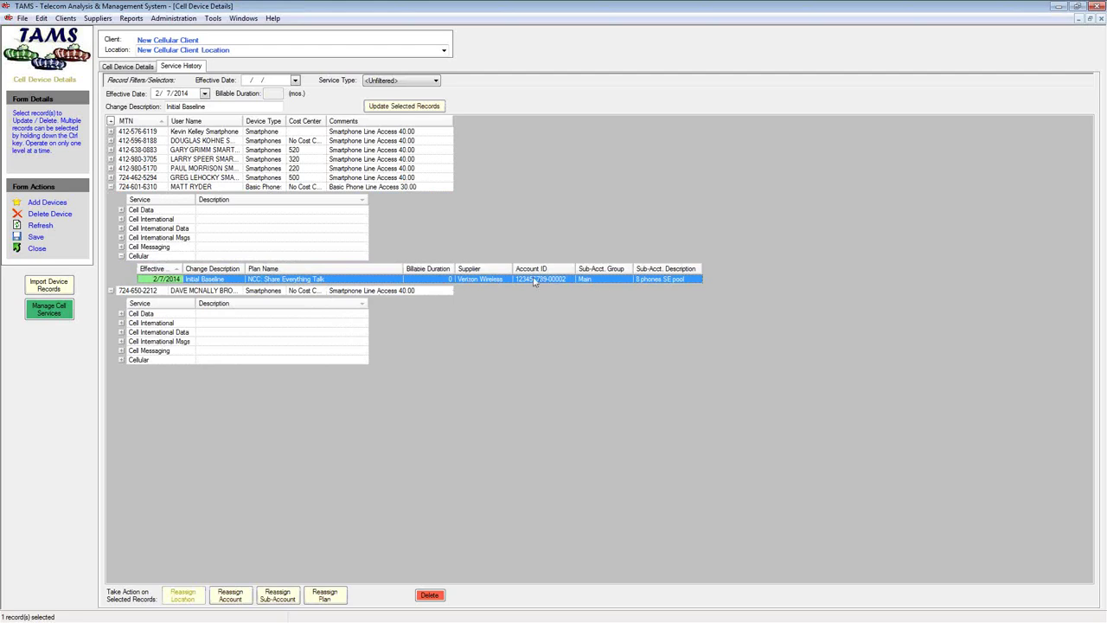
pyautogui.click(122, 256)
pyautogui.click(122, 248)
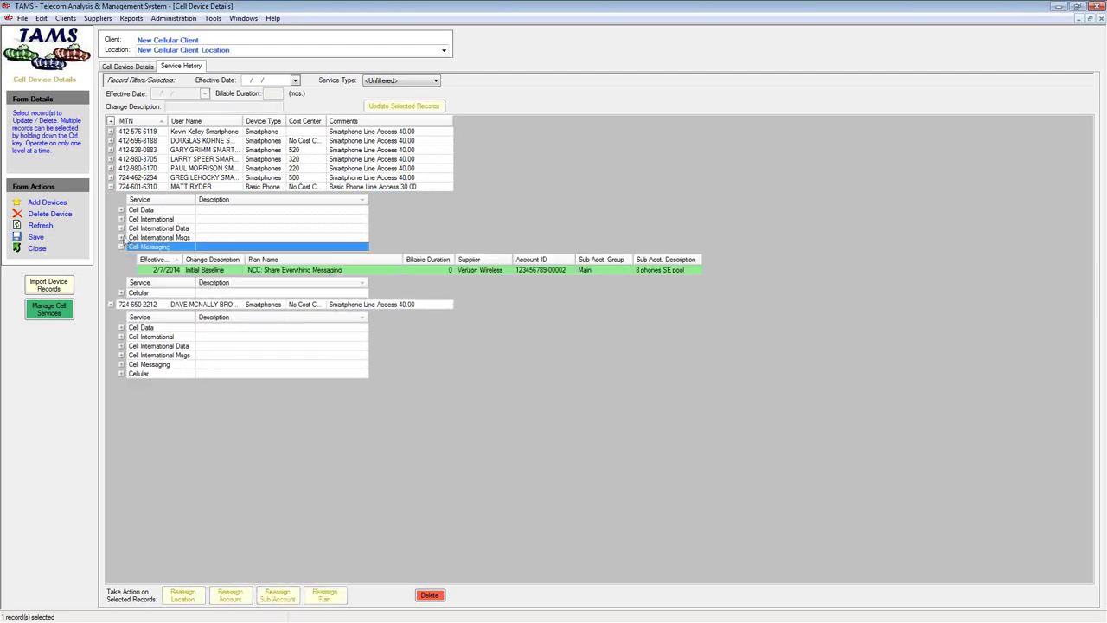
pyautogui.click(122, 238)
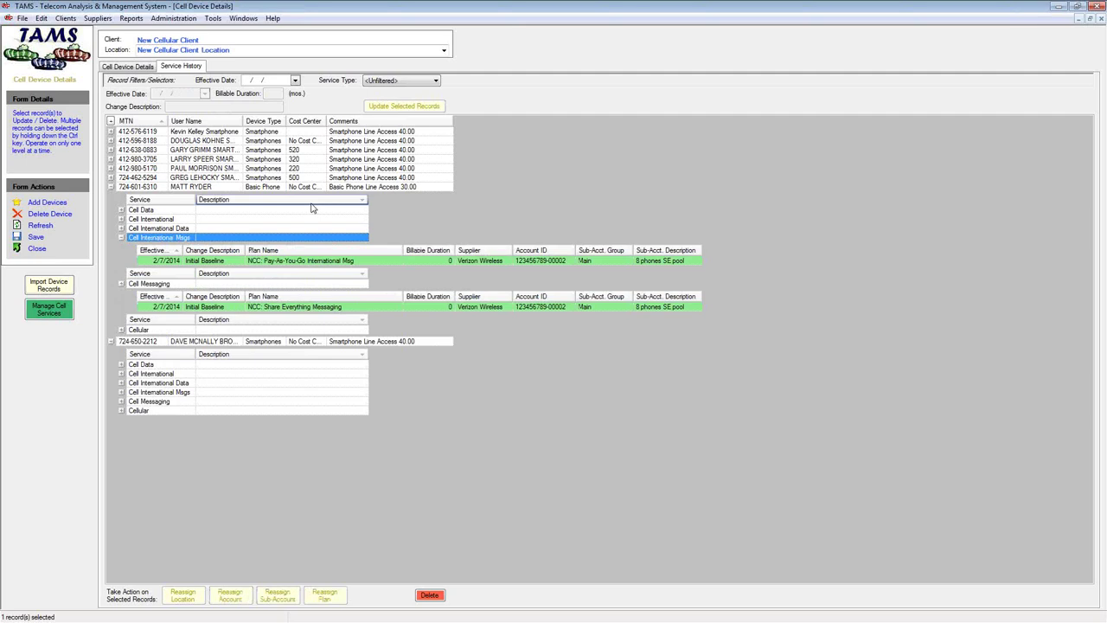
pyautogui.click(244, 18)
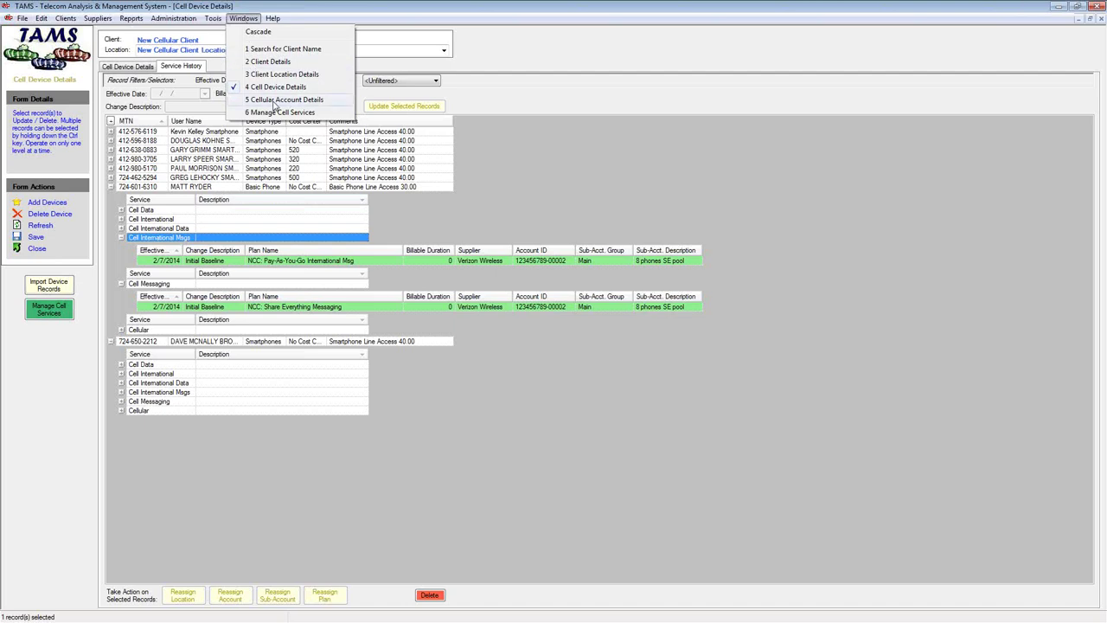
# Show Cellular Account Details' Account Invoice Data beside the 2014-07-28 invoice PDF moved right
pyautogui.click(274, 104)
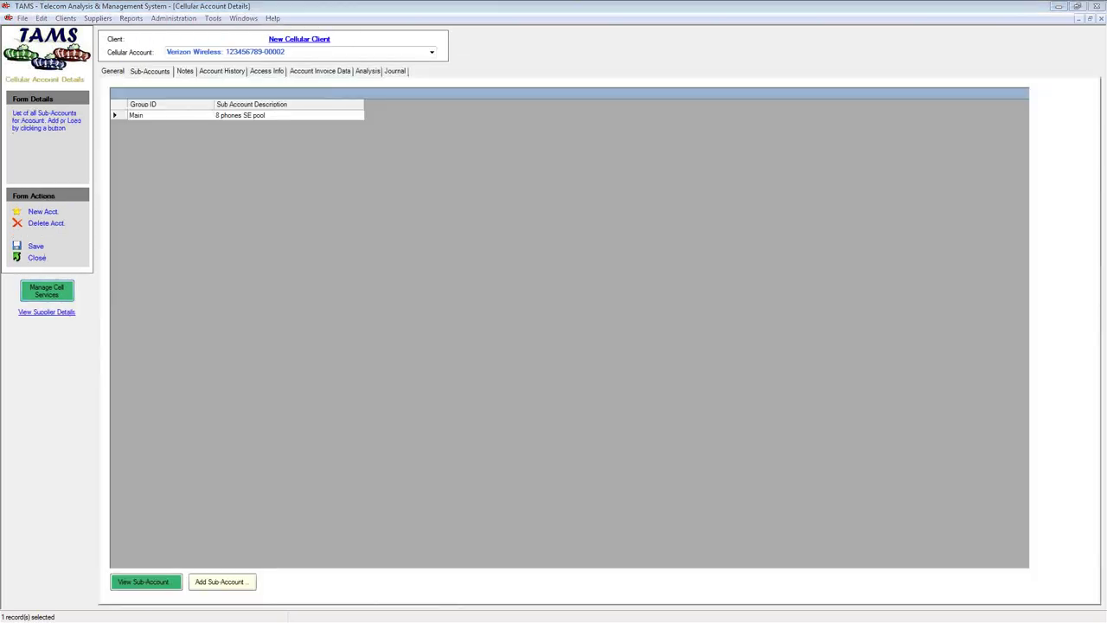
pyautogui.click(321, 73)
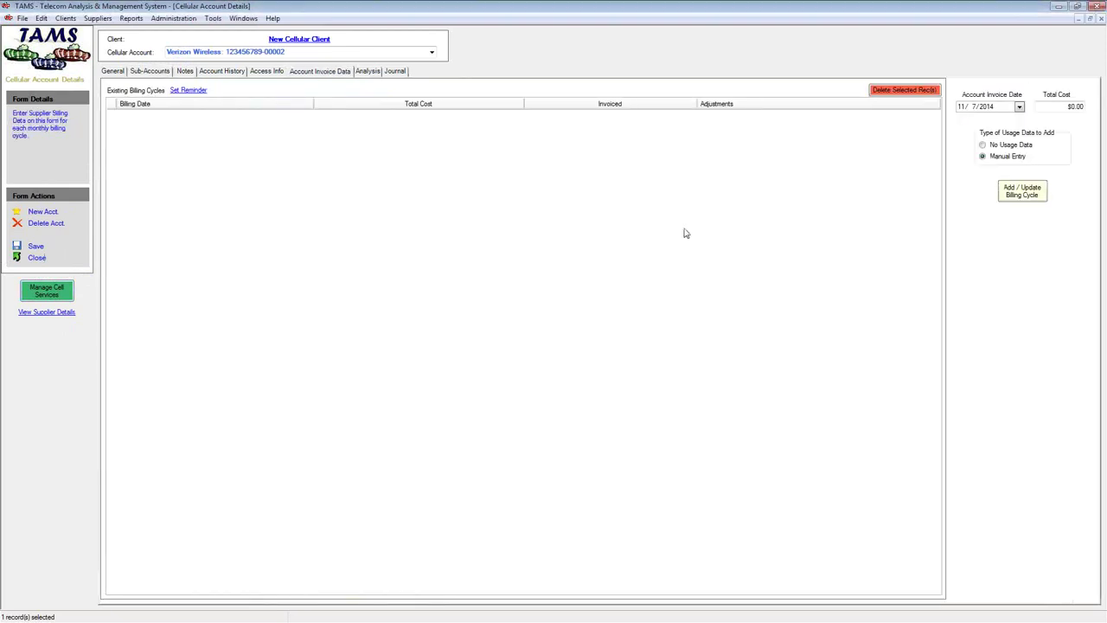
pyautogui.press('Tab')
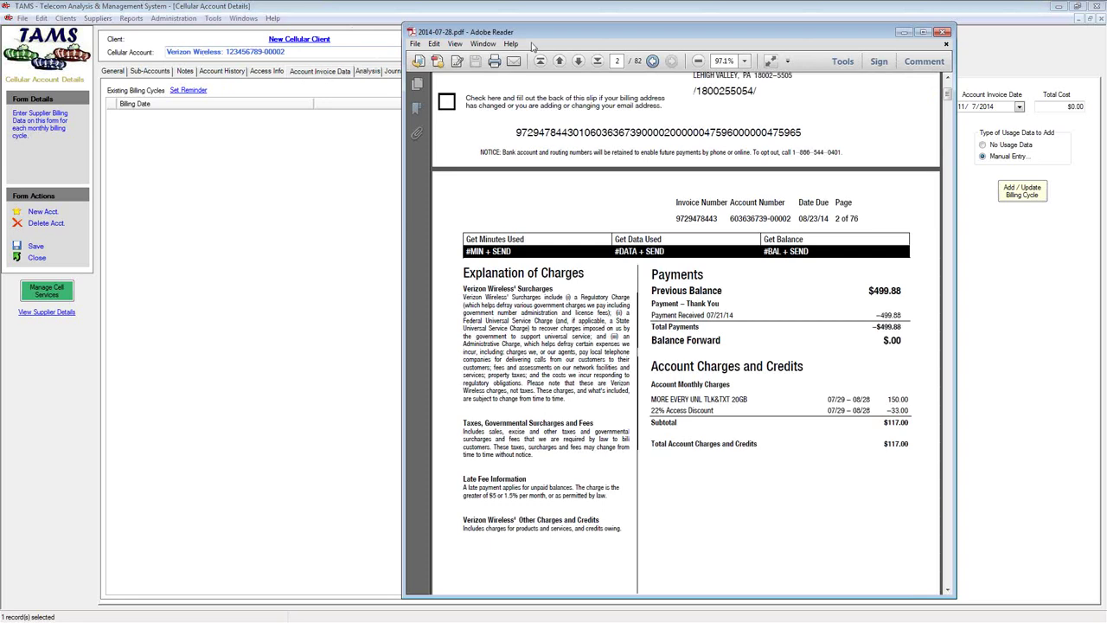
pyautogui.moveTo(616, 32); pyautogui.dragTo(739, 32)
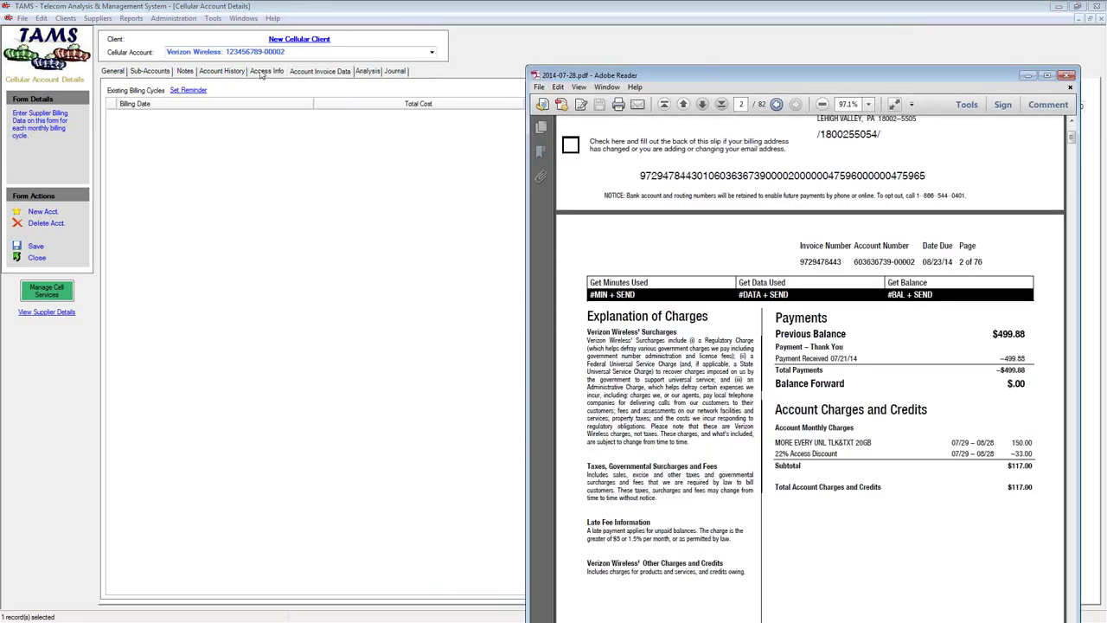
# On the Access Info page, enter the account user ID and password
pyautogui.click(267, 72)
pyautogui.click(222, 136)
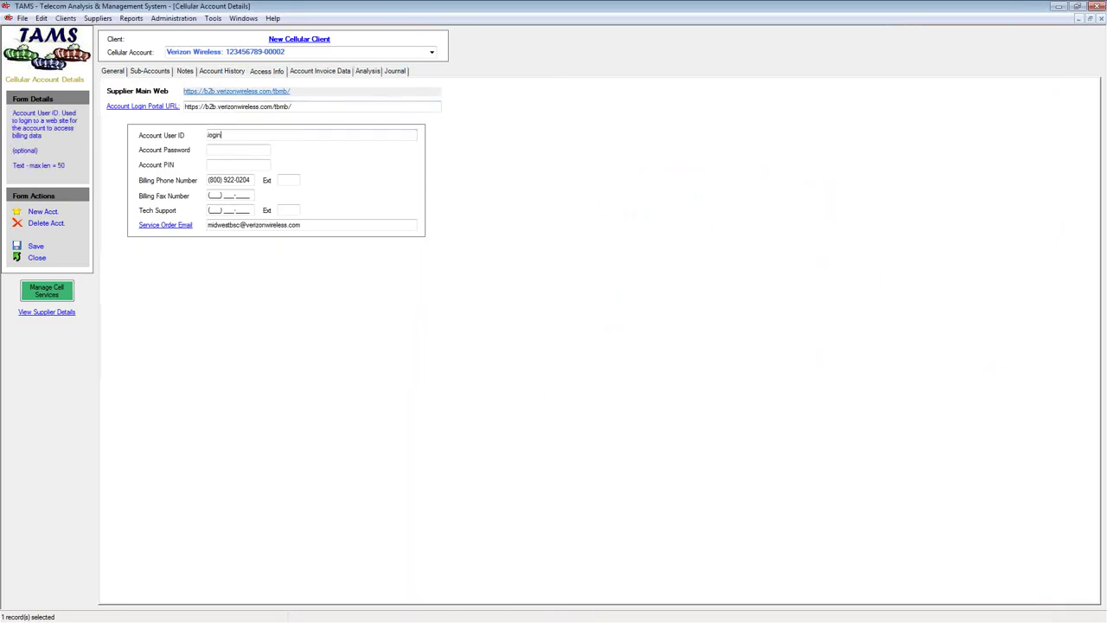
pyautogui.write('loginid')
pyautogui.click(227, 149)
pyautogui.write('password')
# Open and close the Verizon sign-in portal, then start a Service Order email
pyautogui.click(156, 108)
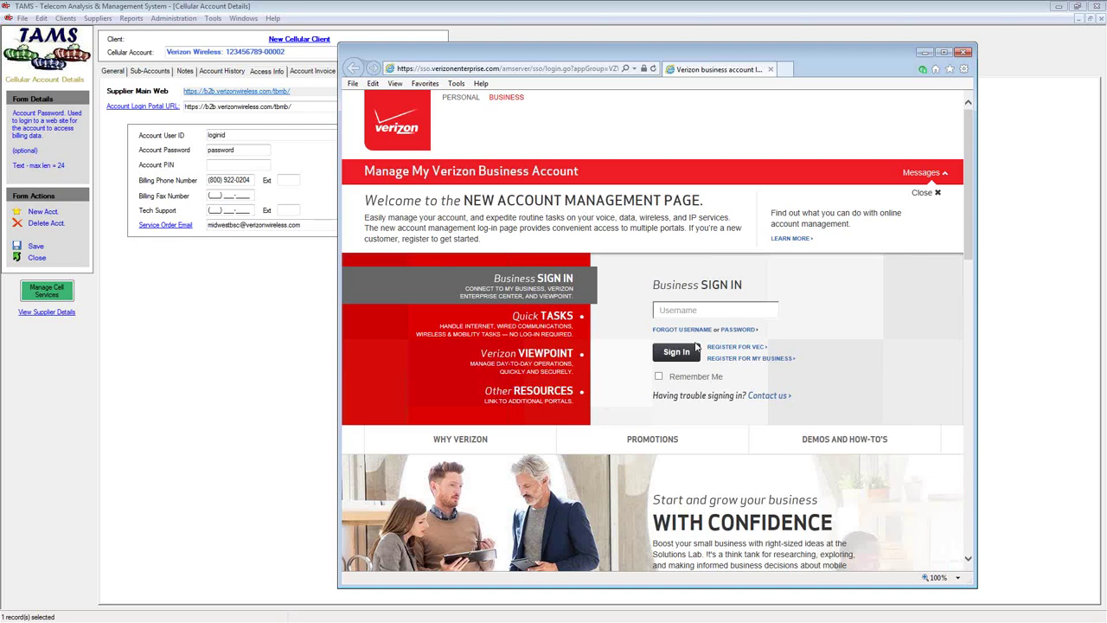
pyautogui.click(962, 53)
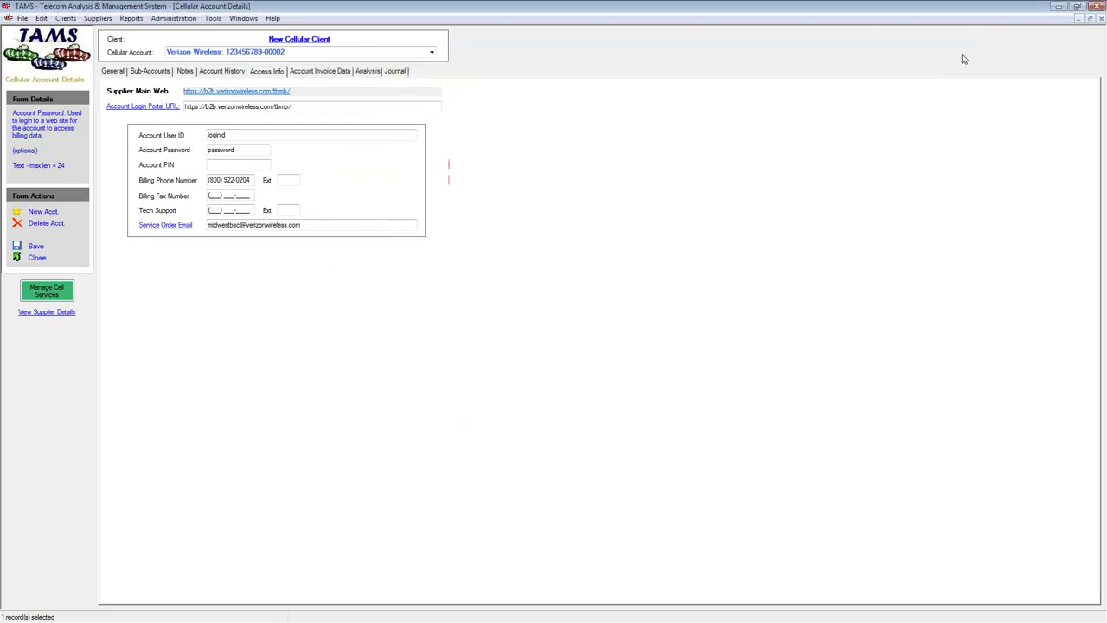
pyautogui.click(165, 225)
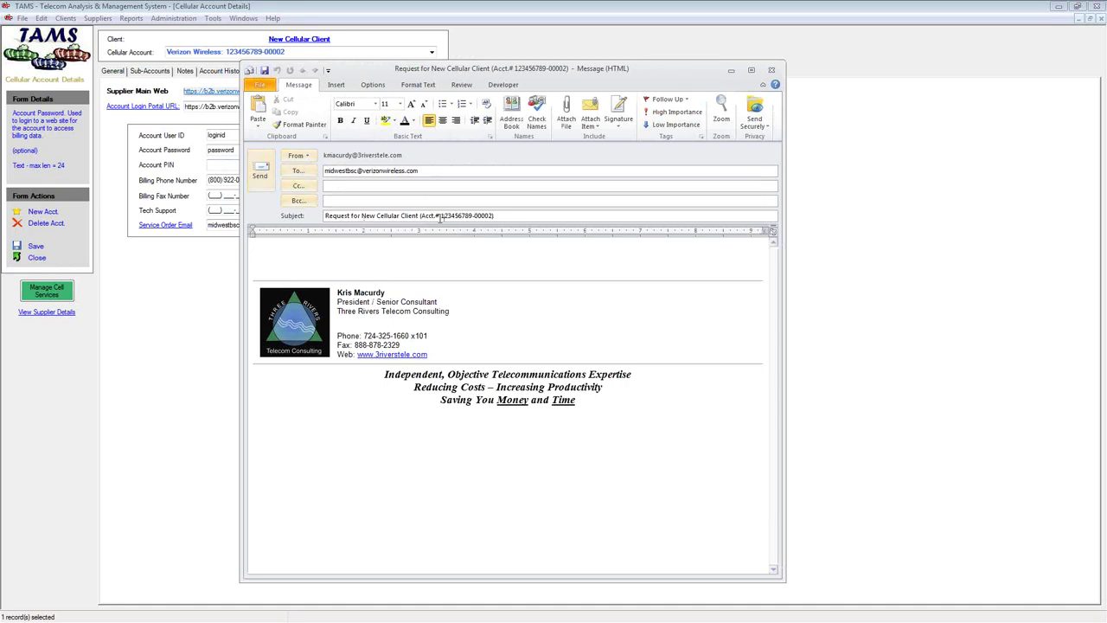
pyautogui.moveTo(346, 215); pyautogui.dragTo(500, 215)
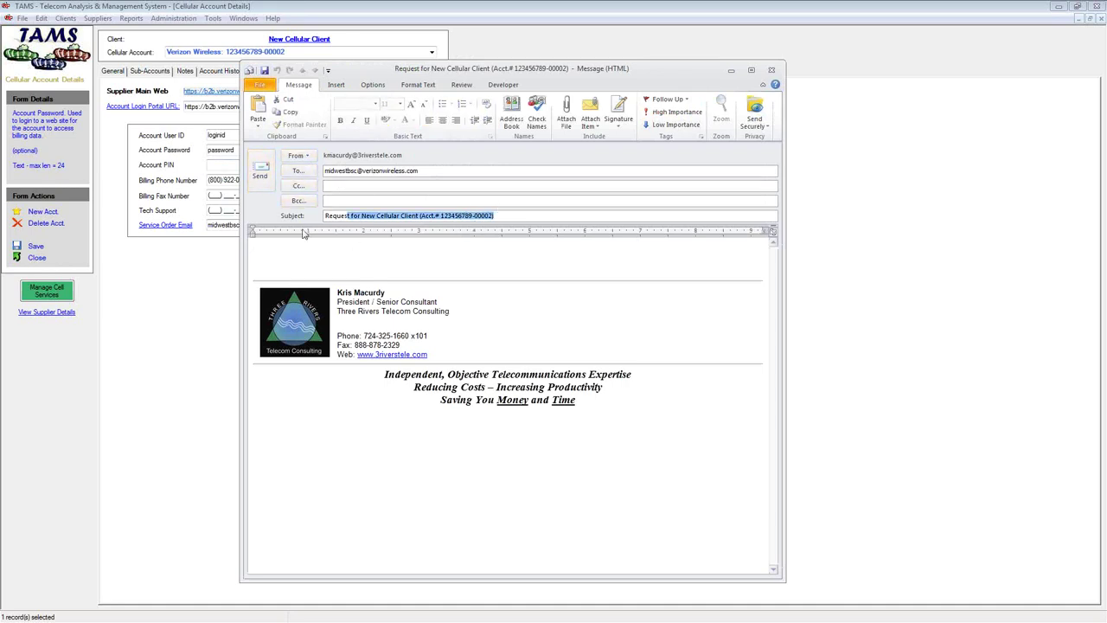
pyautogui.click(318, 254)
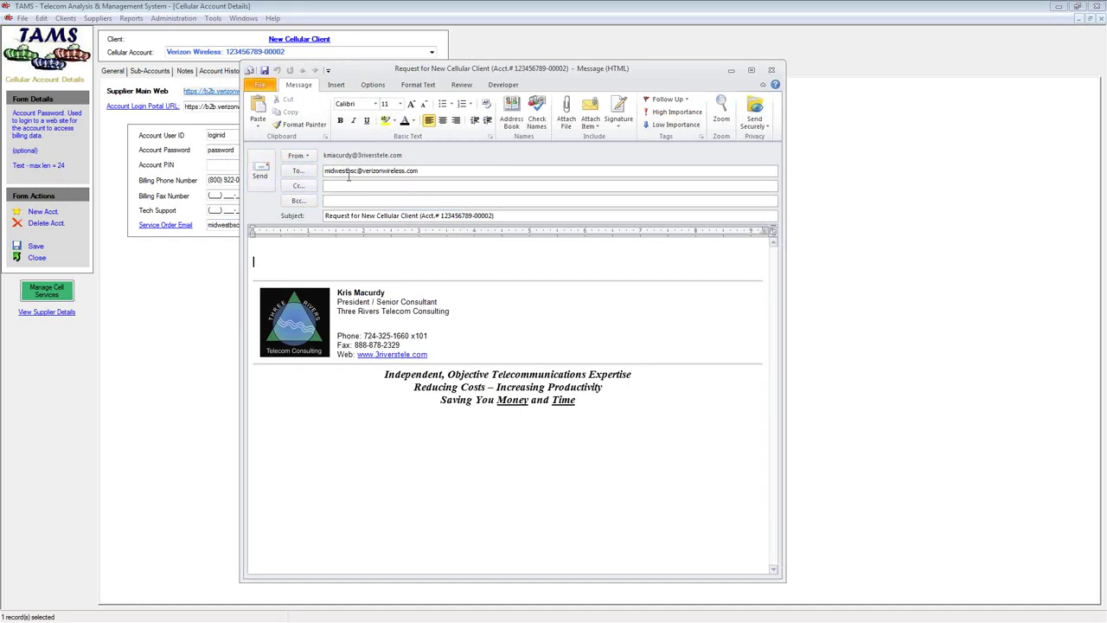
pyautogui.click(771, 70)
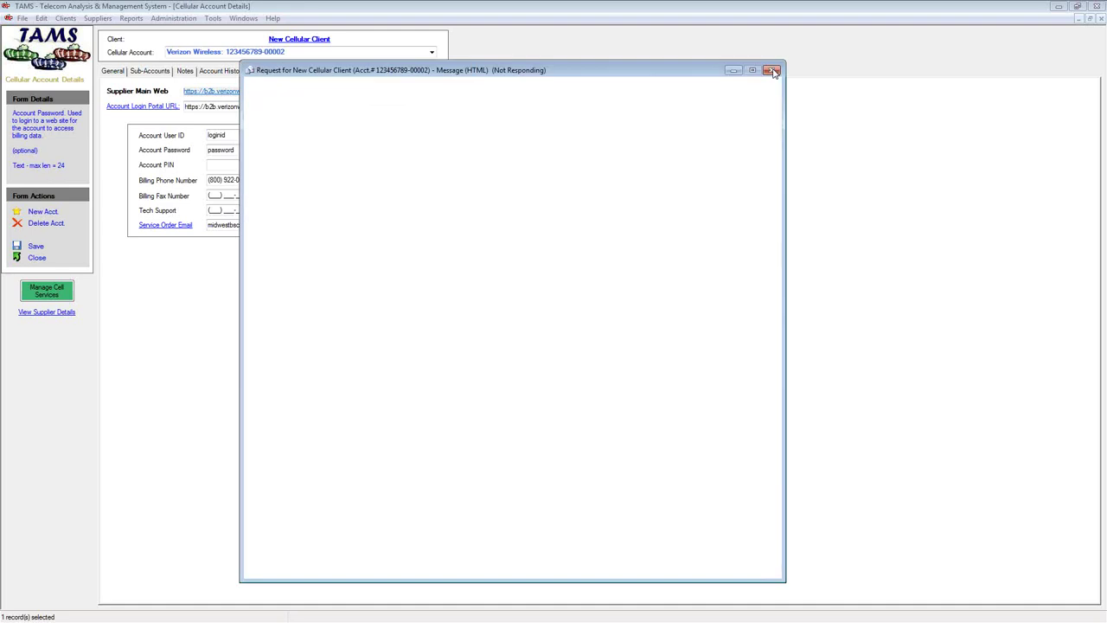
pyautogui.click(773, 71)
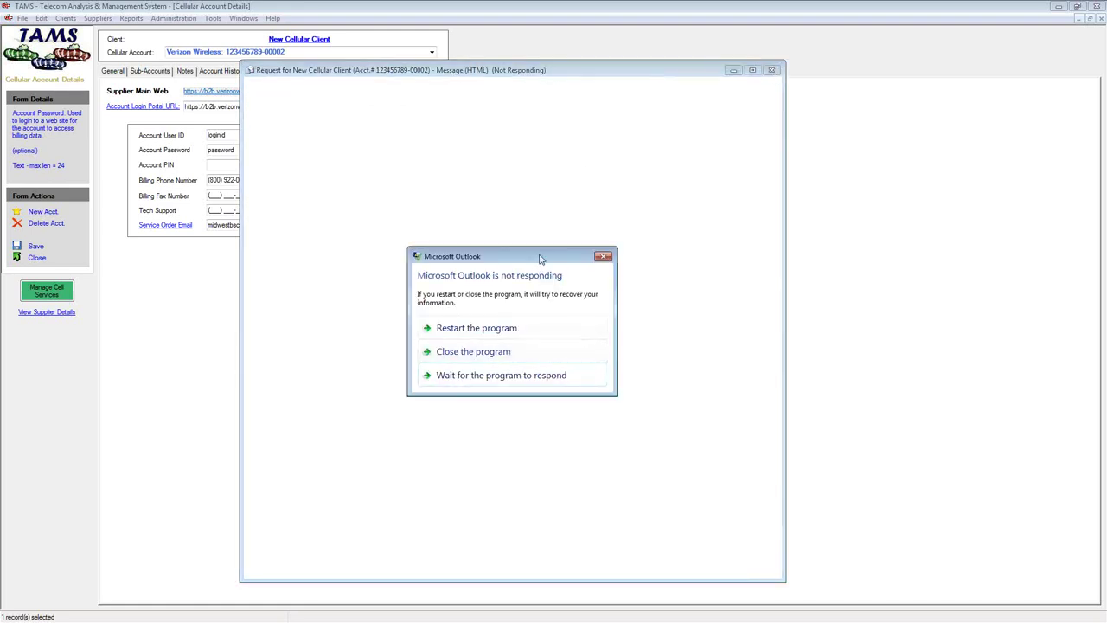
pyautogui.click(603, 256)
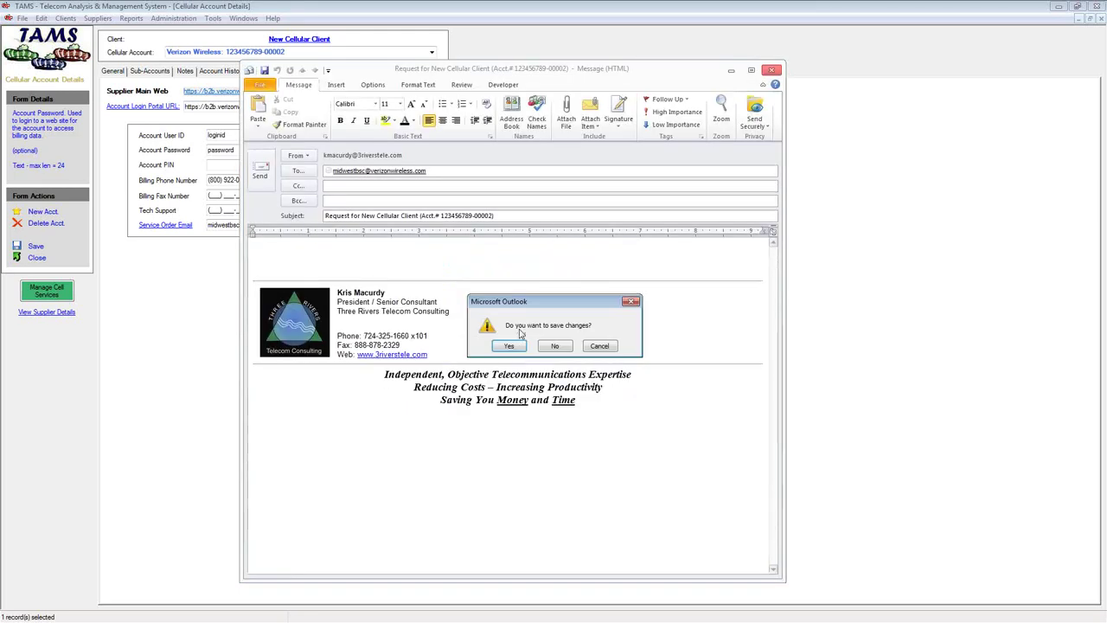
pyautogui.click(554, 346)
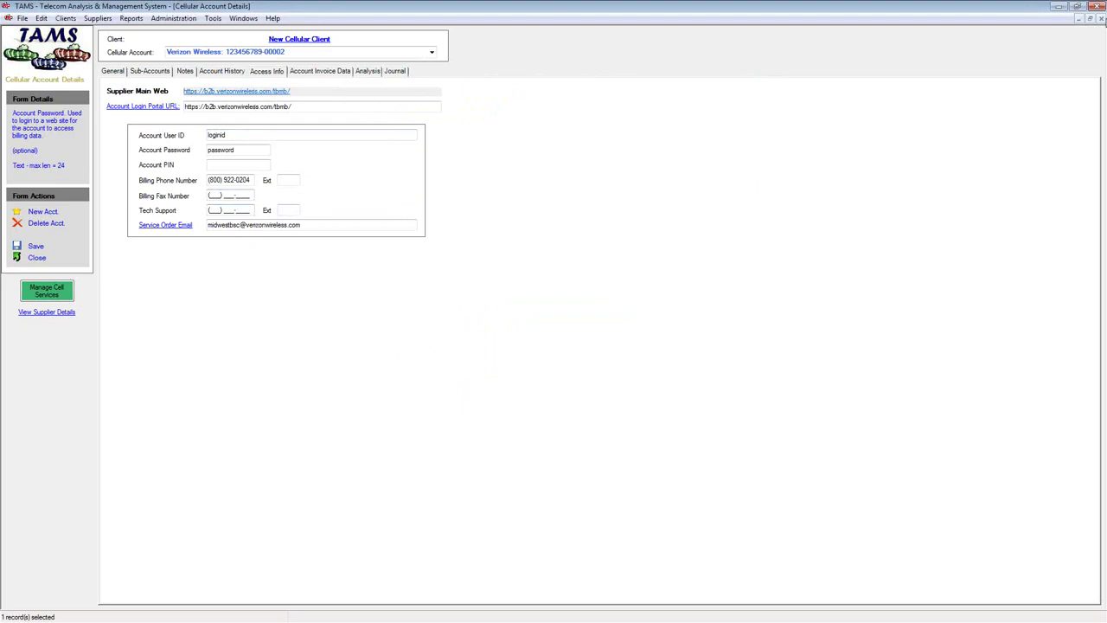
# Look up the $475.96 total charges due on the Verizon invoice PDF
pyautogui.click(327, 75)
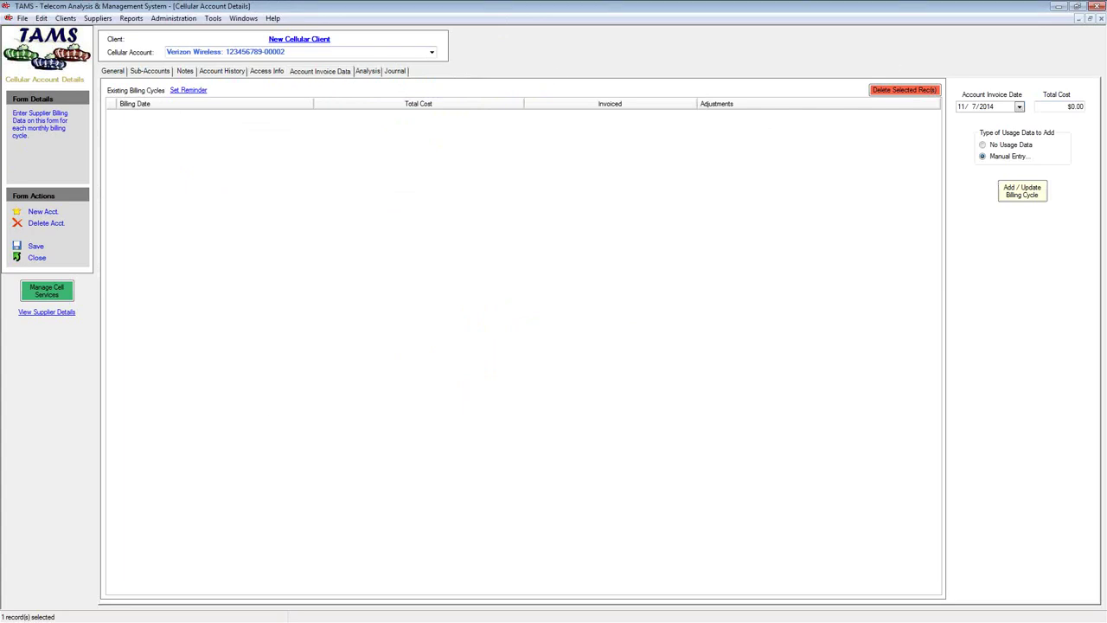
pyautogui.hotkey('alt', 'Tab')
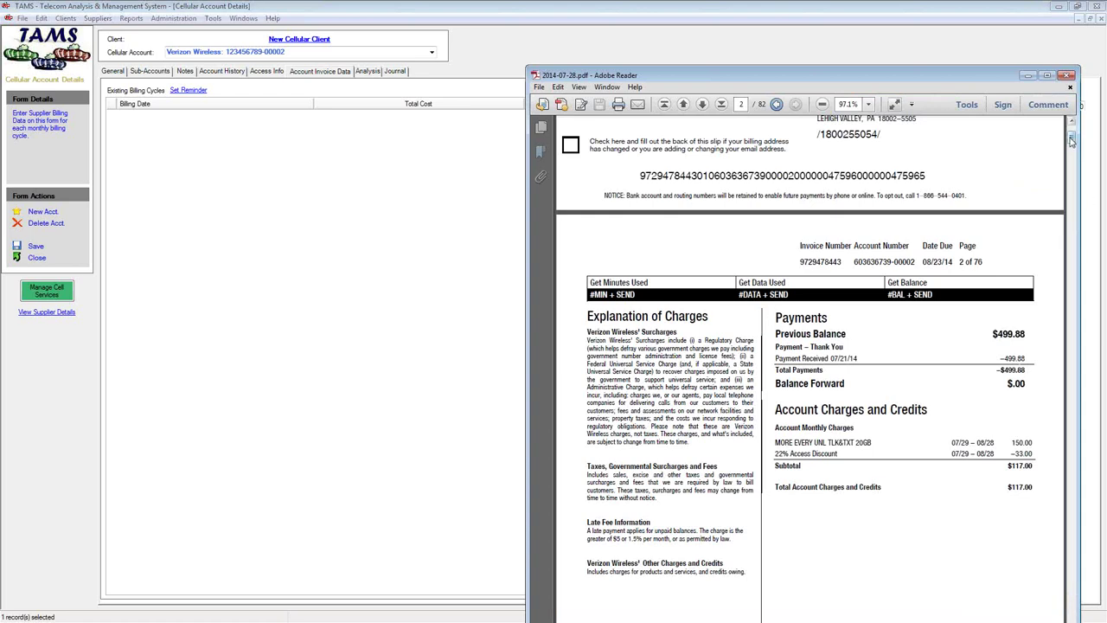
pyautogui.moveTo(1071, 141); pyautogui.dragTo(1071, 128)
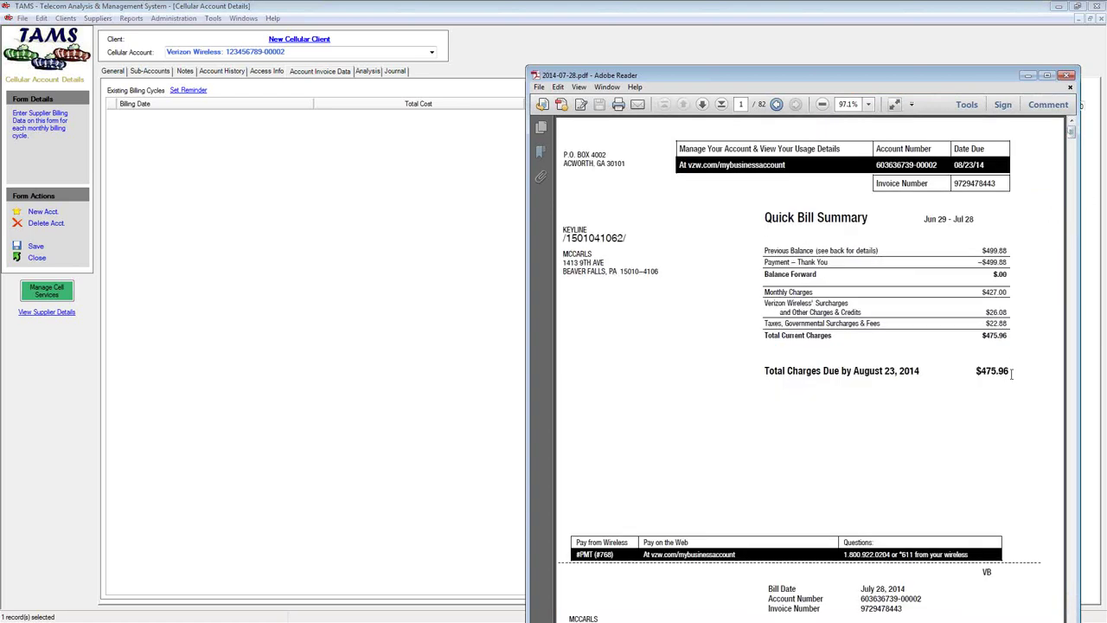
pyautogui.moveTo(1012, 373); pyautogui.dragTo(973, 373)
pyautogui.click(313, 21)
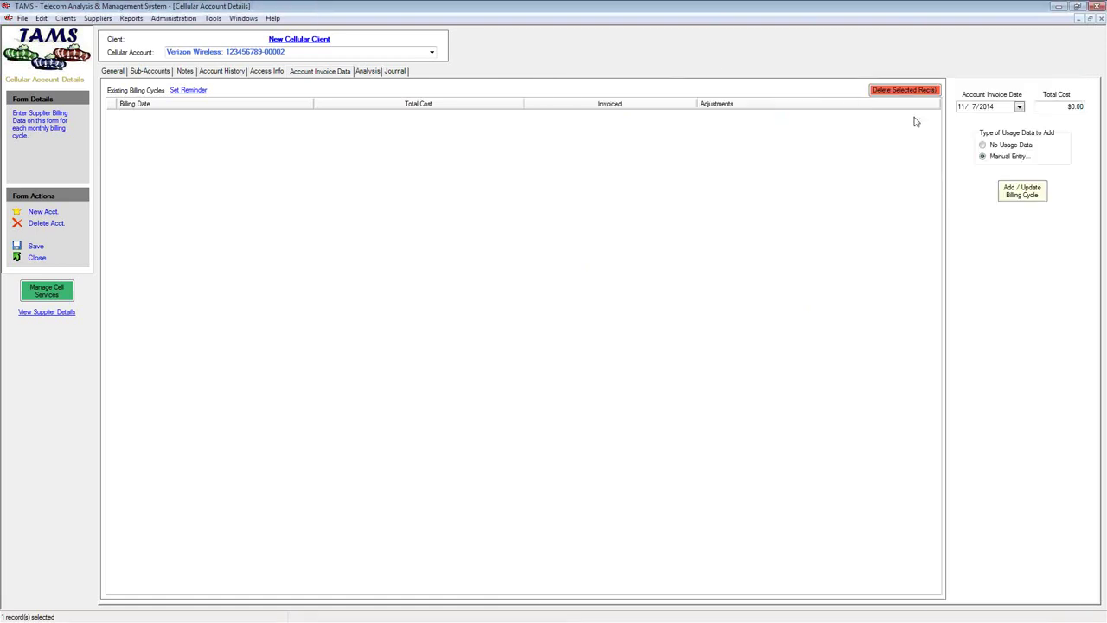
pyautogui.hotkey('alt', 'Tab')
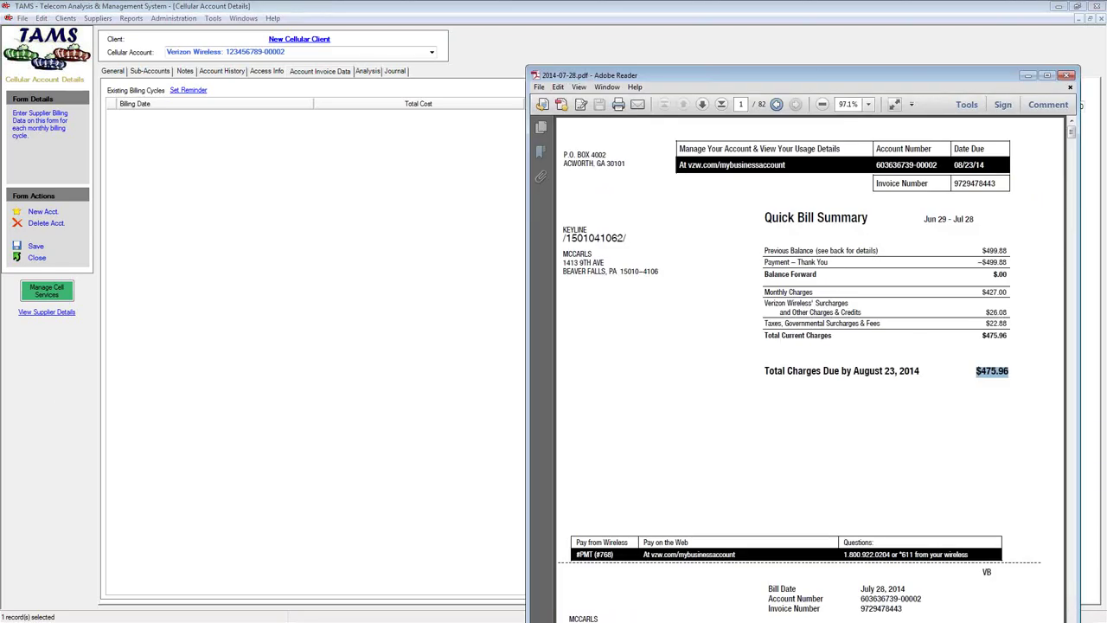
pyautogui.click(1028, 76)
# Enter invoice date 7/28/2014 and total cost 475.96, then add the billing cycle
pyautogui.click(961, 107)
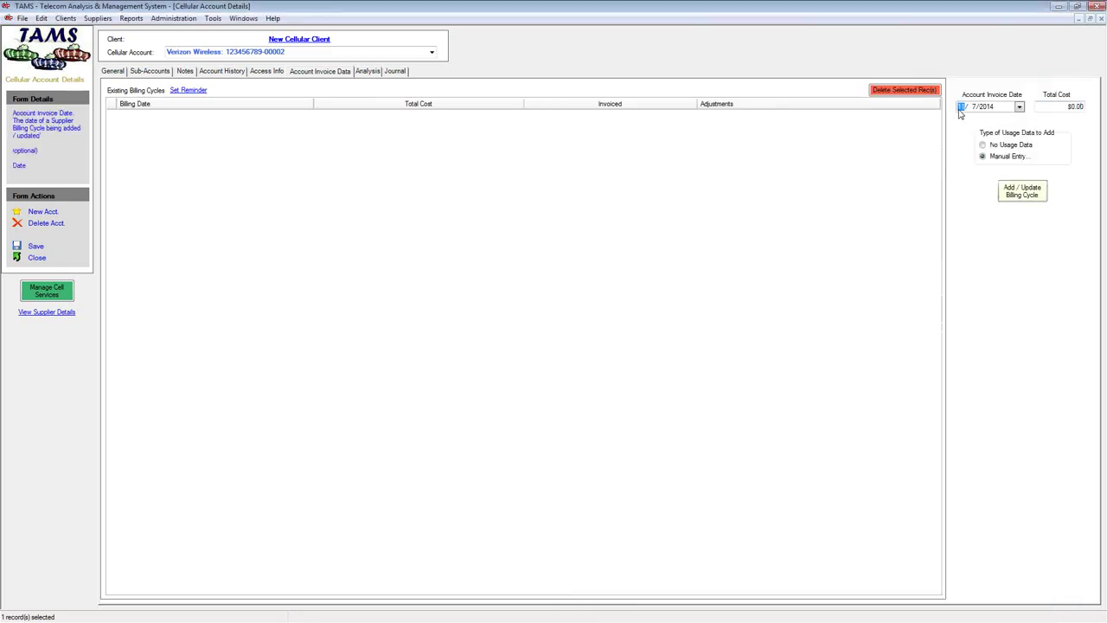
pyautogui.write('728')
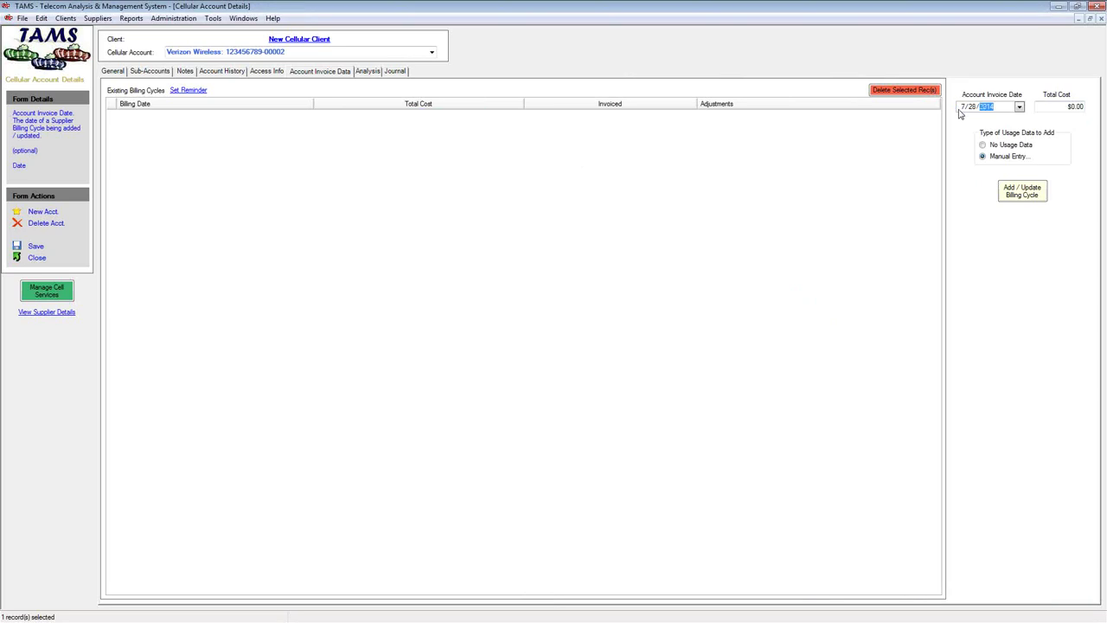
pyautogui.press('Tab')
pyautogui.write('475.96')
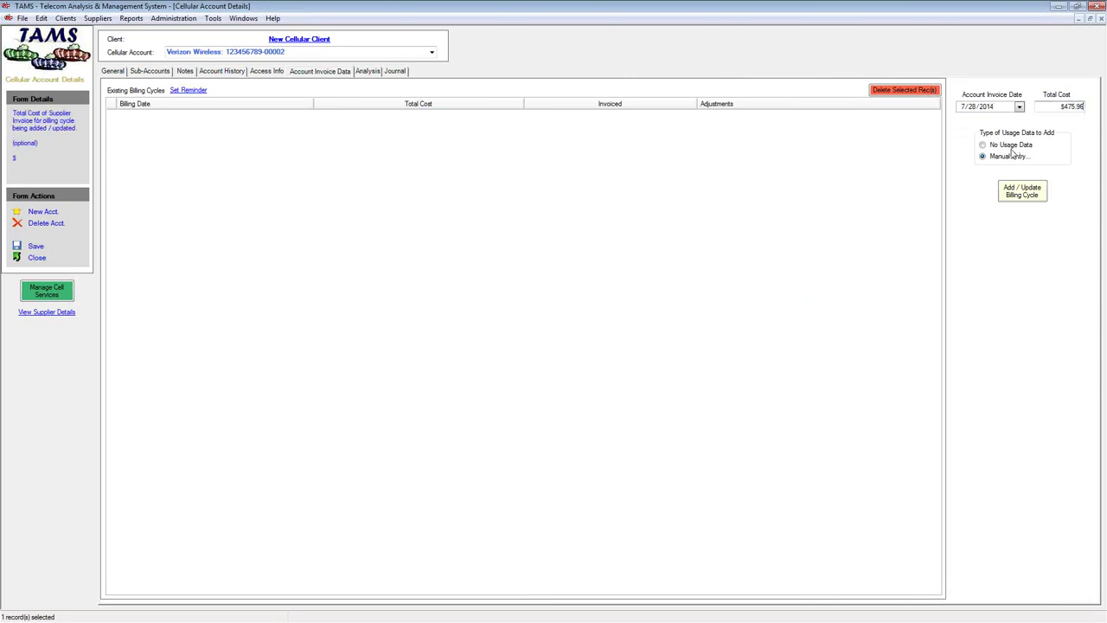
pyautogui.click(1031, 195)
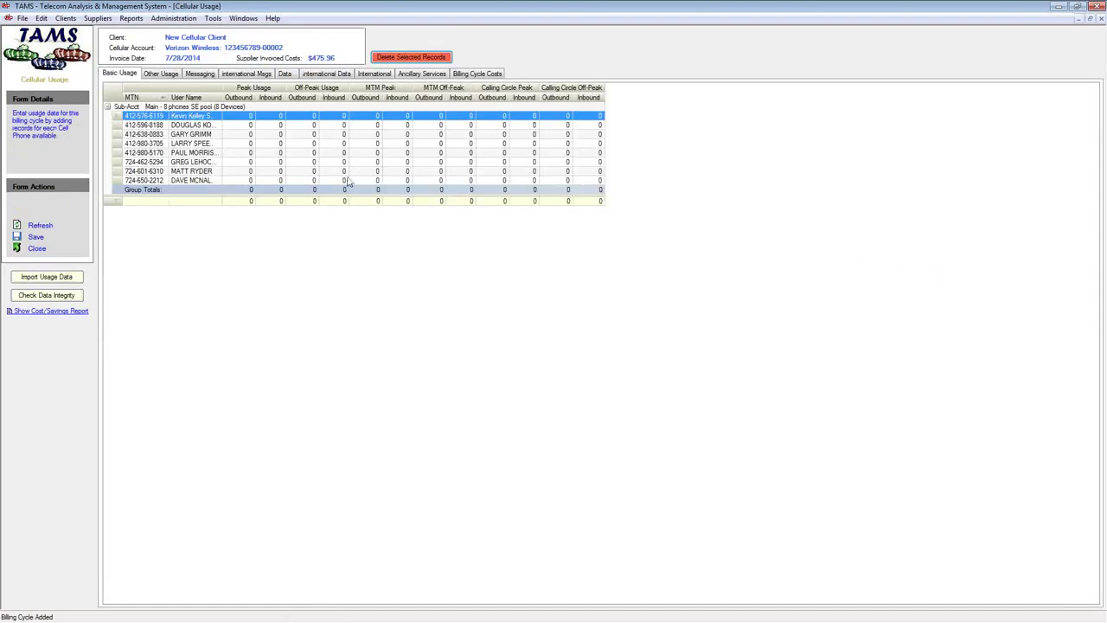
# Widen User Name, then review Other Usage, Messaging, International, Data and Ancillary Services pages
pyautogui.doubleClick(222, 100)
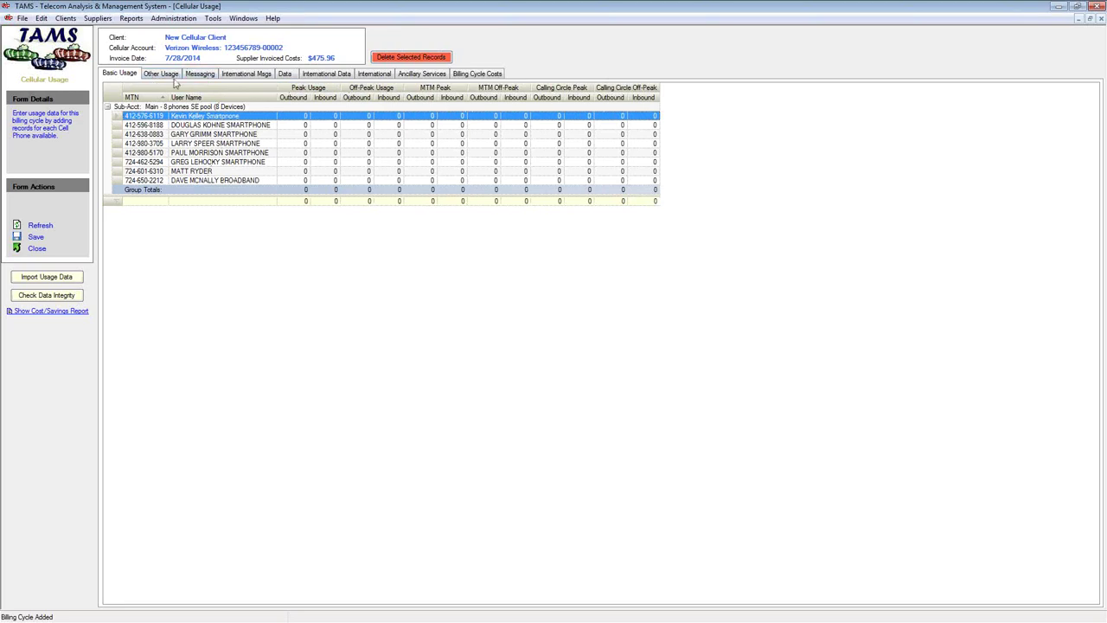
pyautogui.click(156, 76)
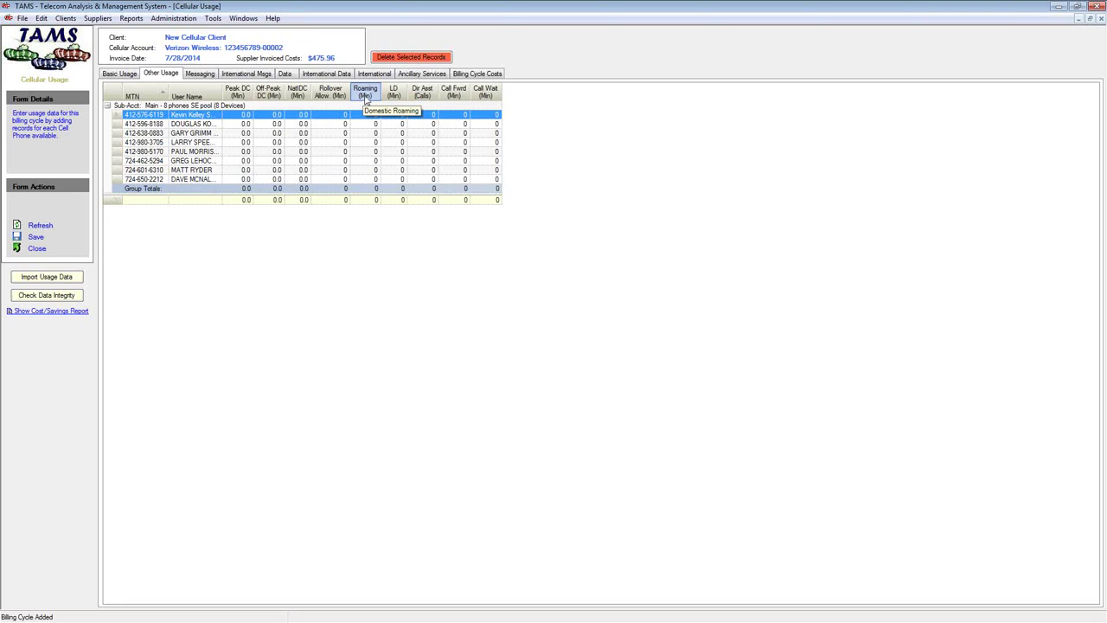
pyautogui.click(199, 75)
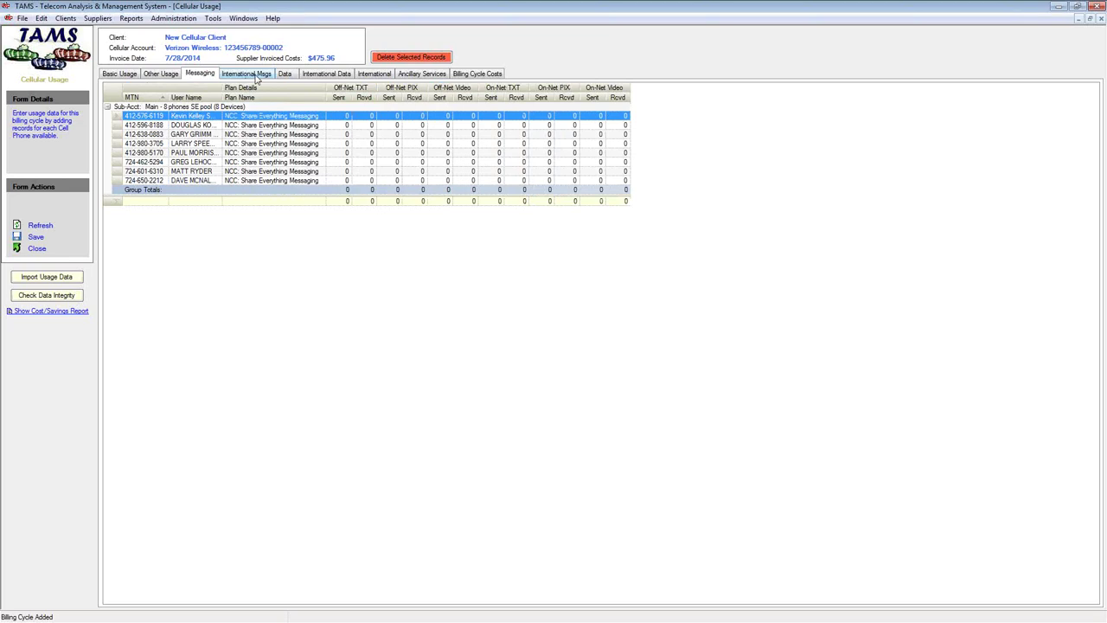
pyautogui.click(251, 74)
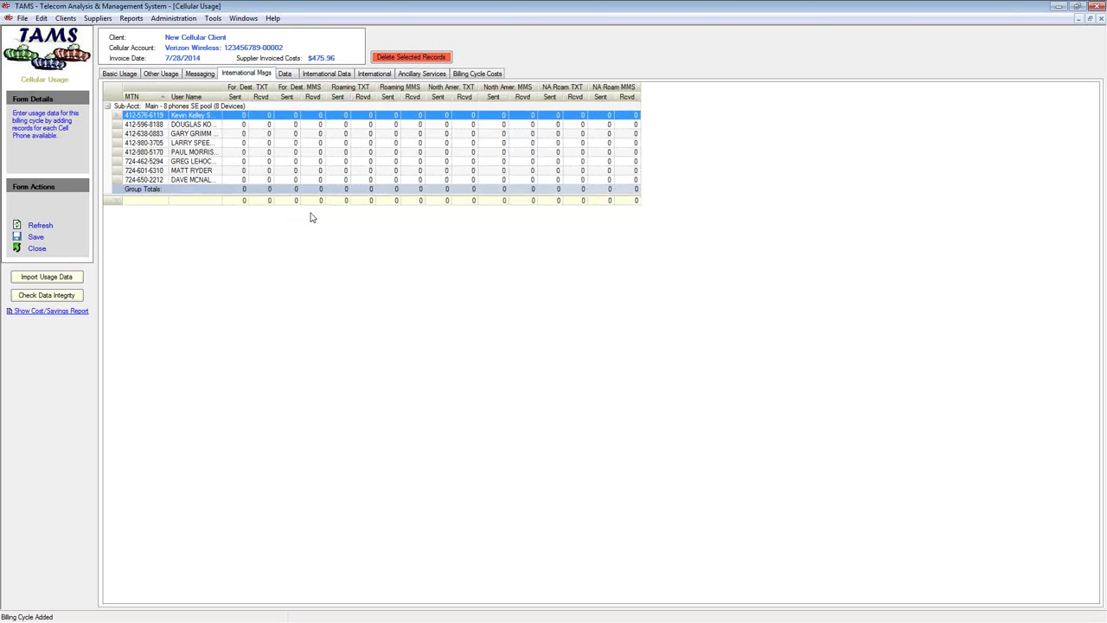
pyautogui.click(289, 75)
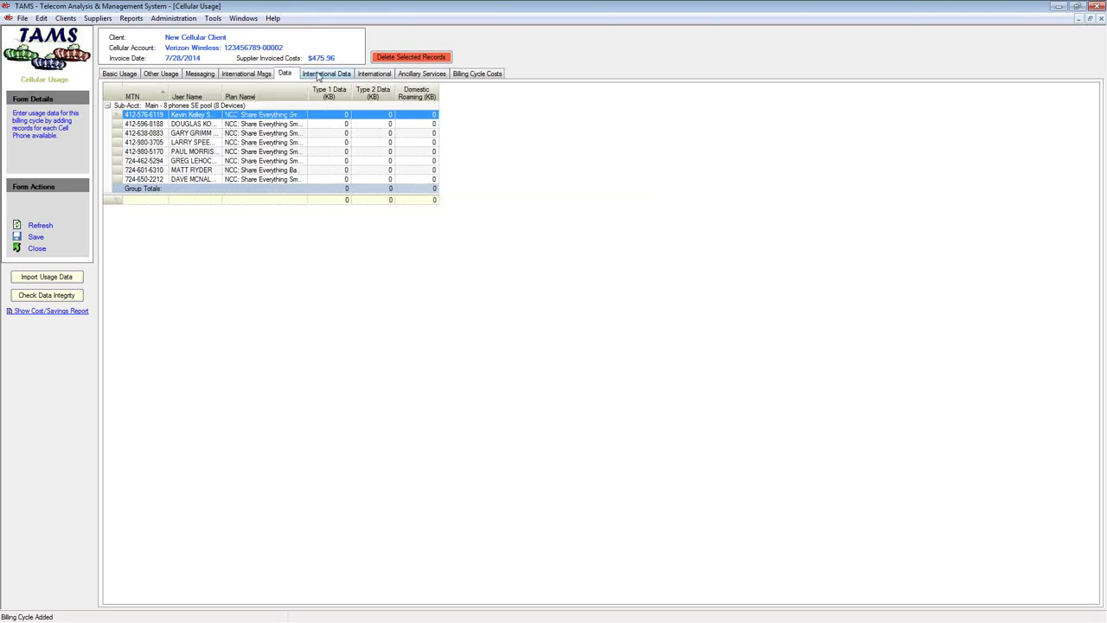
pyautogui.click(320, 75)
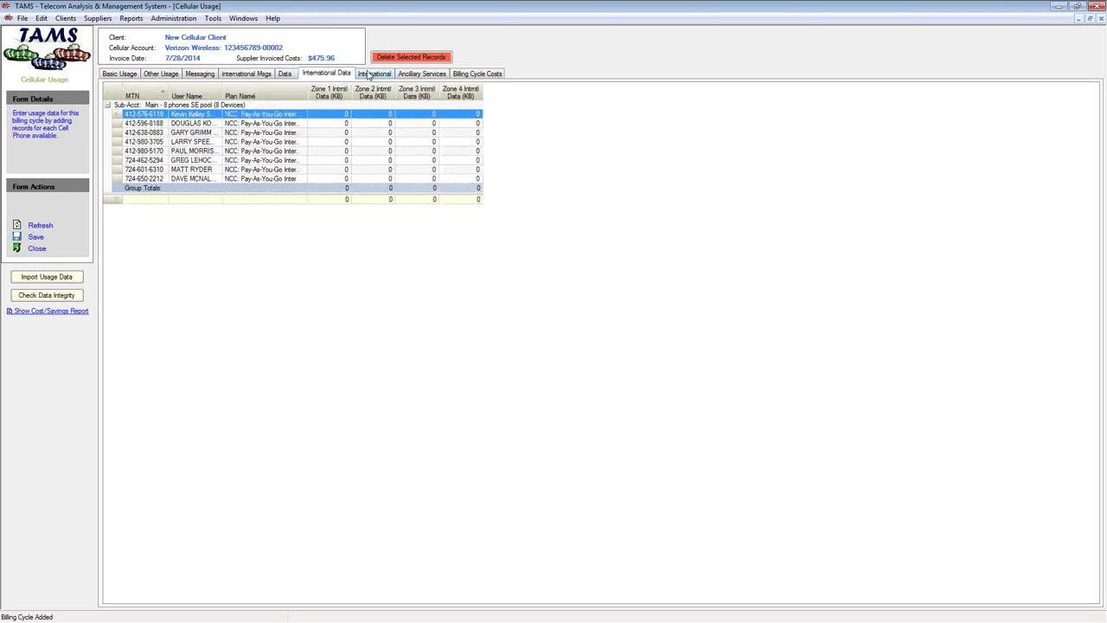
pyautogui.click(374, 75)
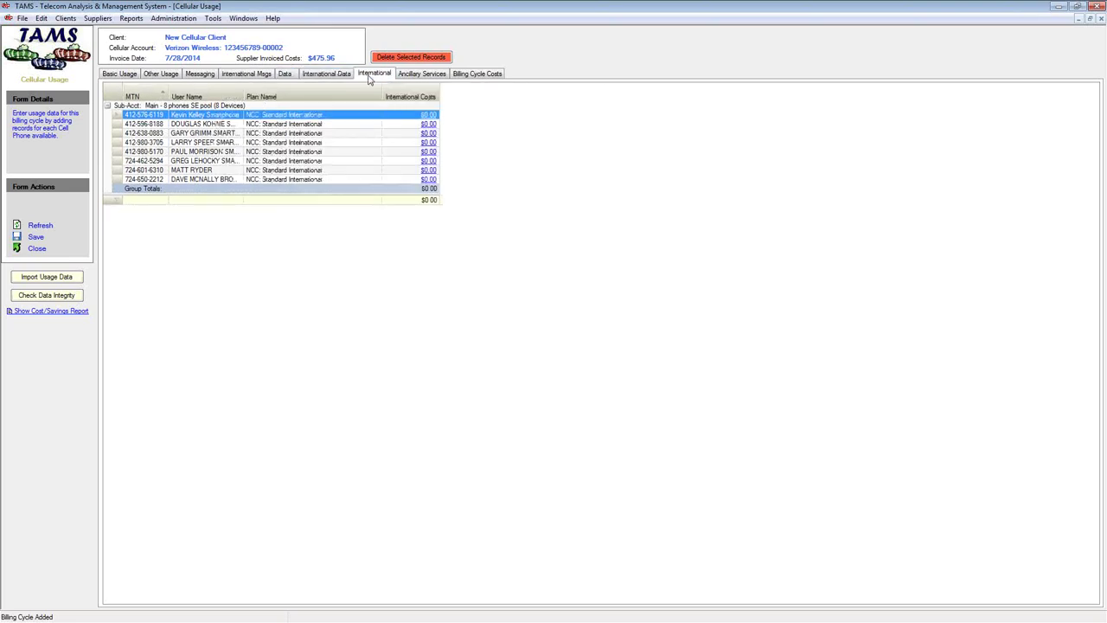
pyautogui.click(442, 76)
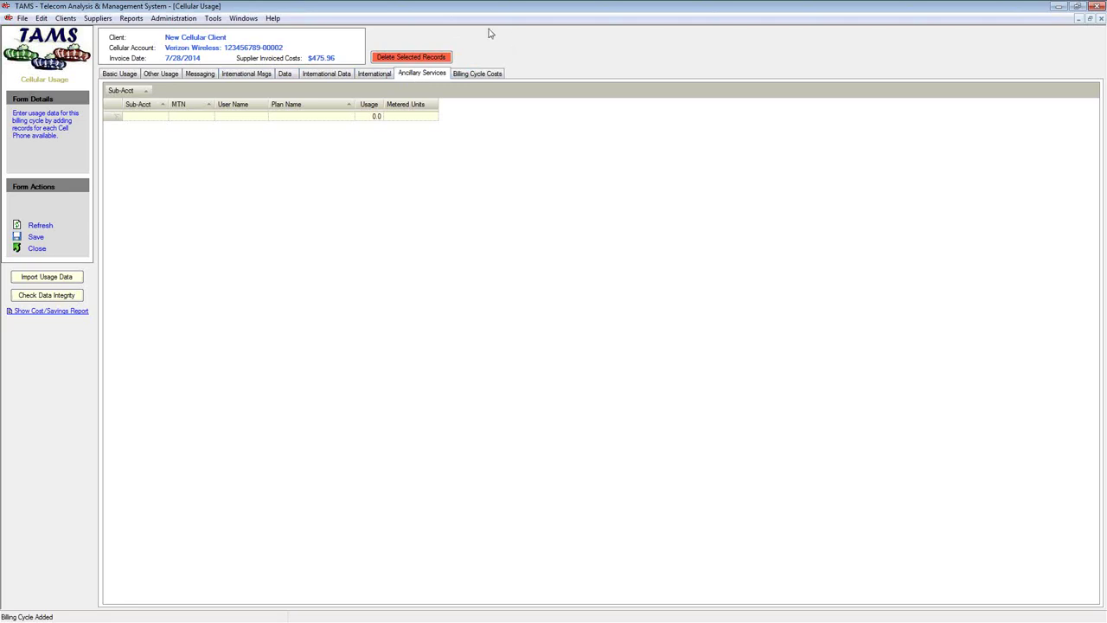
# Review the phones' International, Billing Cycle Costs and Other Usage figures for the 7/28/2014 cycle
pyautogui.click(380, 75)
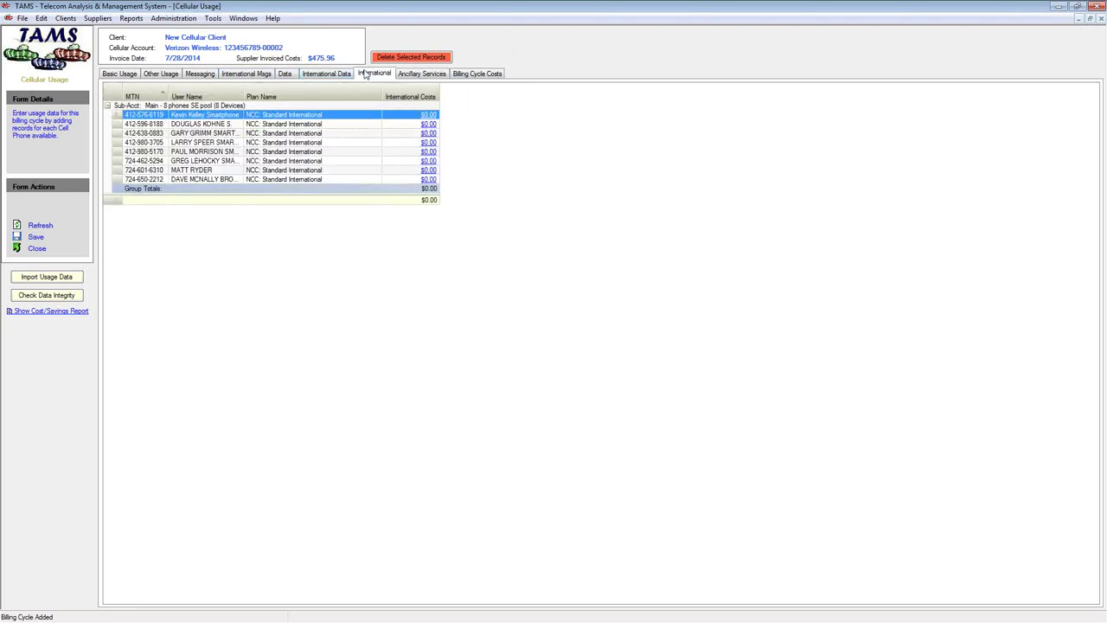
pyautogui.click(473, 75)
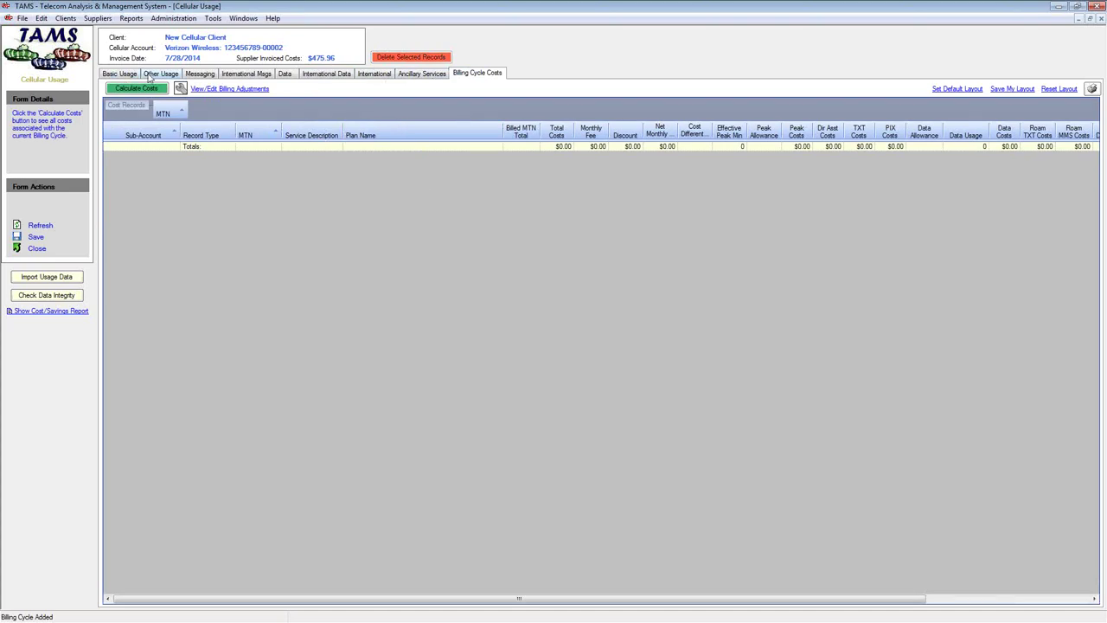
pyautogui.click(149, 77)
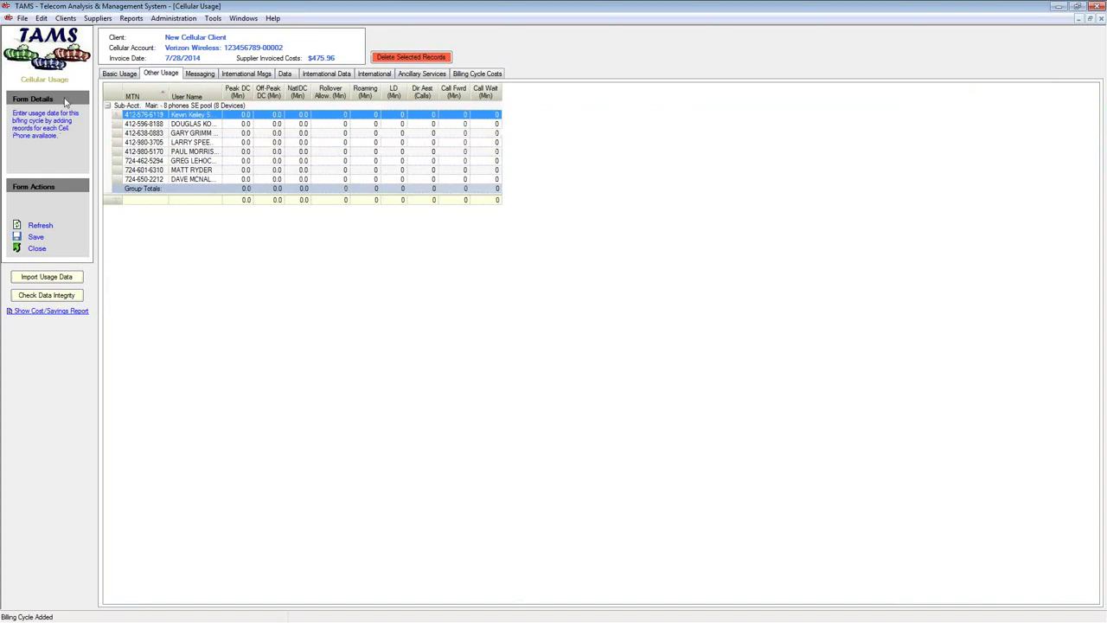
# Import 2014-07-28_Usage.csv from the VZW account folder and dismiss the import results
pyautogui.click(63, 280)
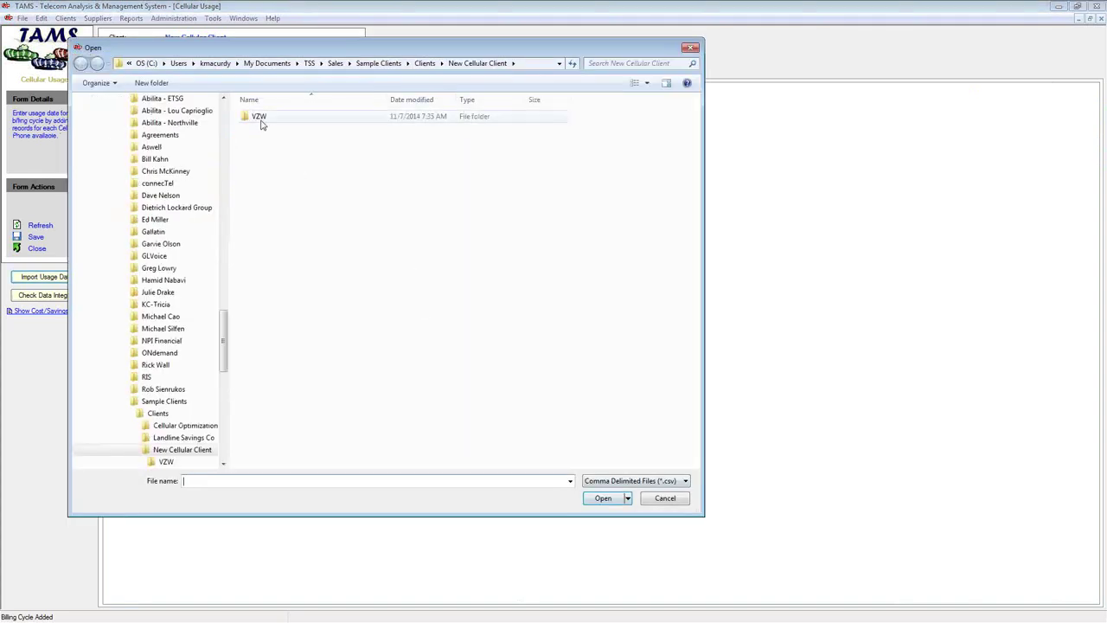
pyautogui.doubleClick(261, 120)
pyautogui.doubleClick(268, 116)
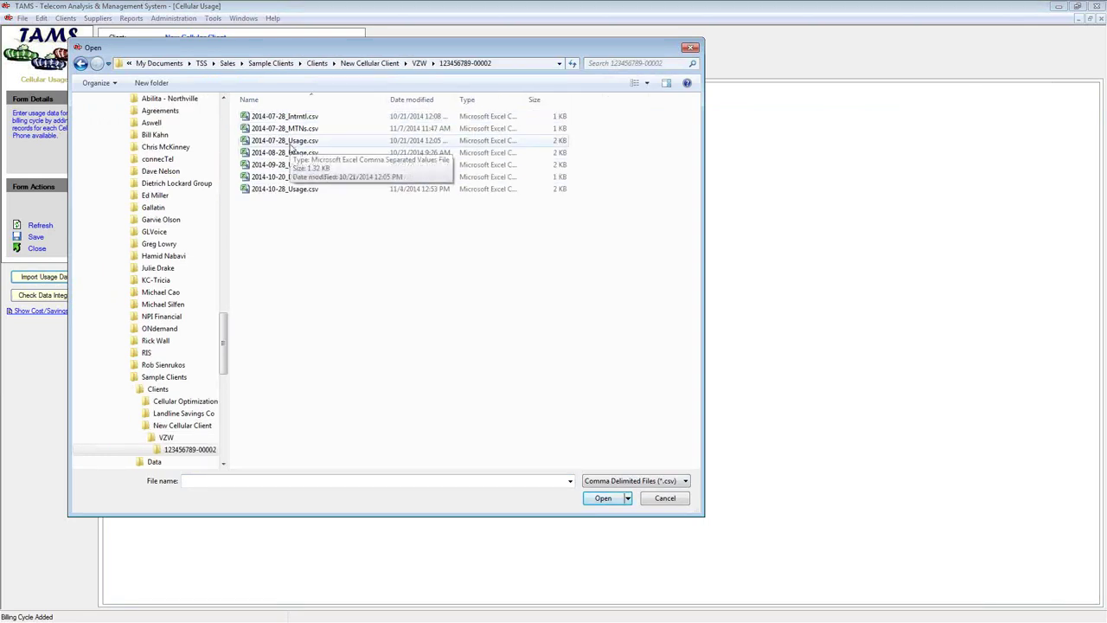
pyautogui.doubleClick(289, 143)
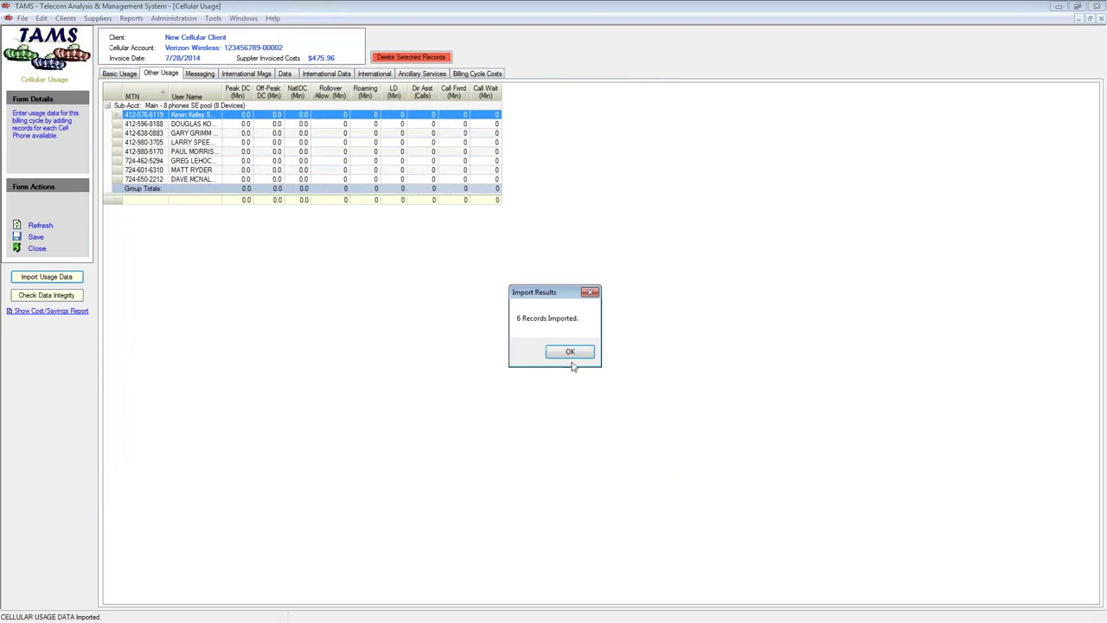
pyautogui.click(571, 356)
# Check the imported basic usage minutes and the data usage totalling 3,816,813 KB
pyautogui.click(121, 73)
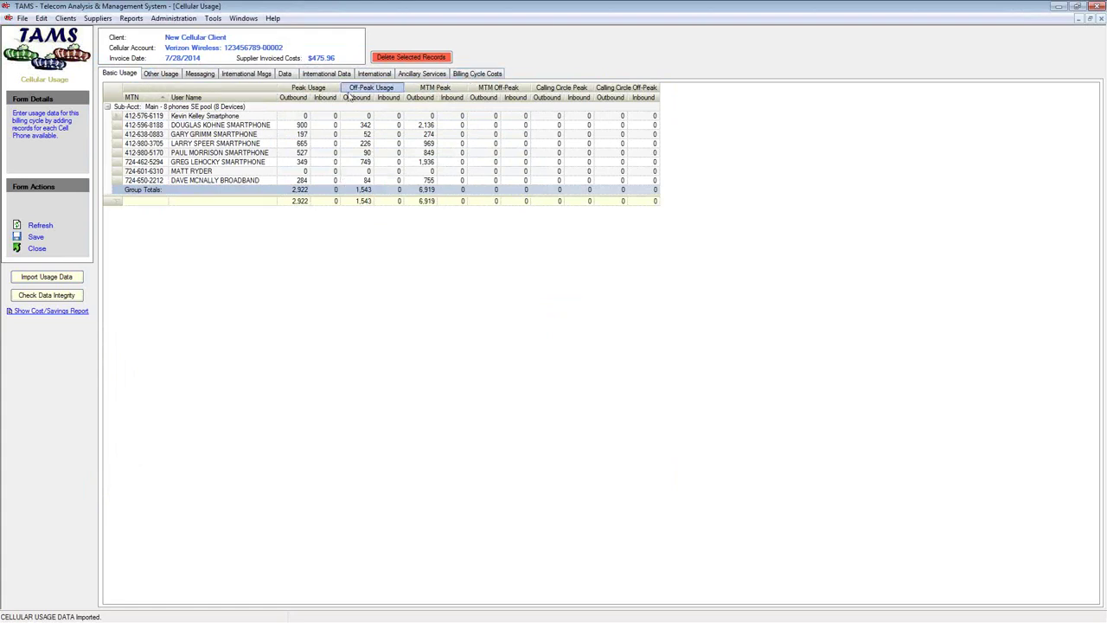
pyautogui.click(285, 74)
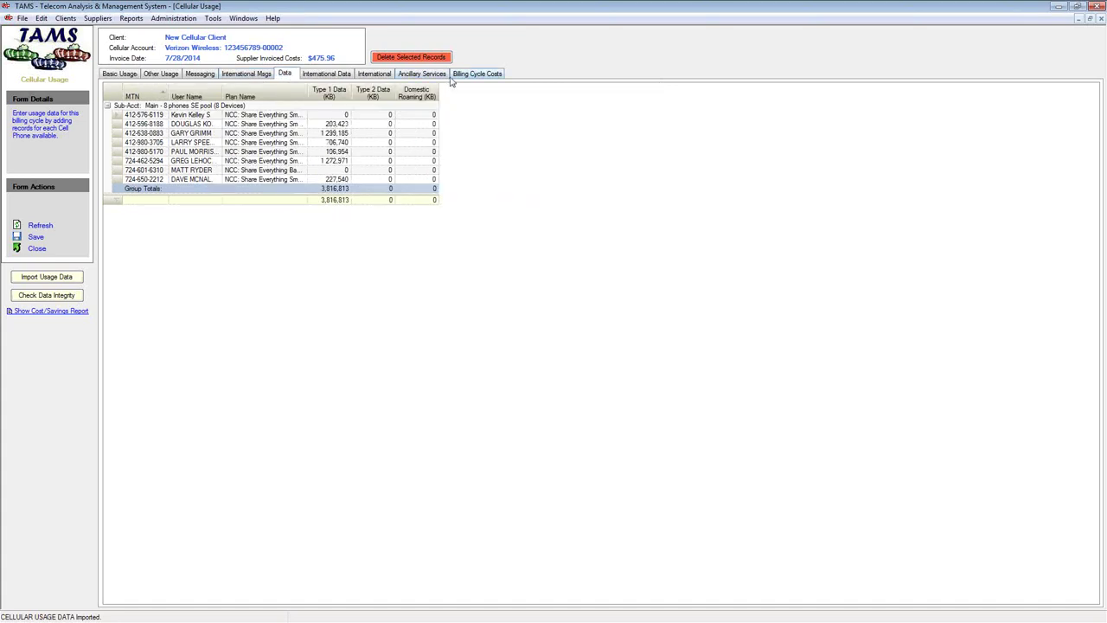
pyautogui.click(468, 76)
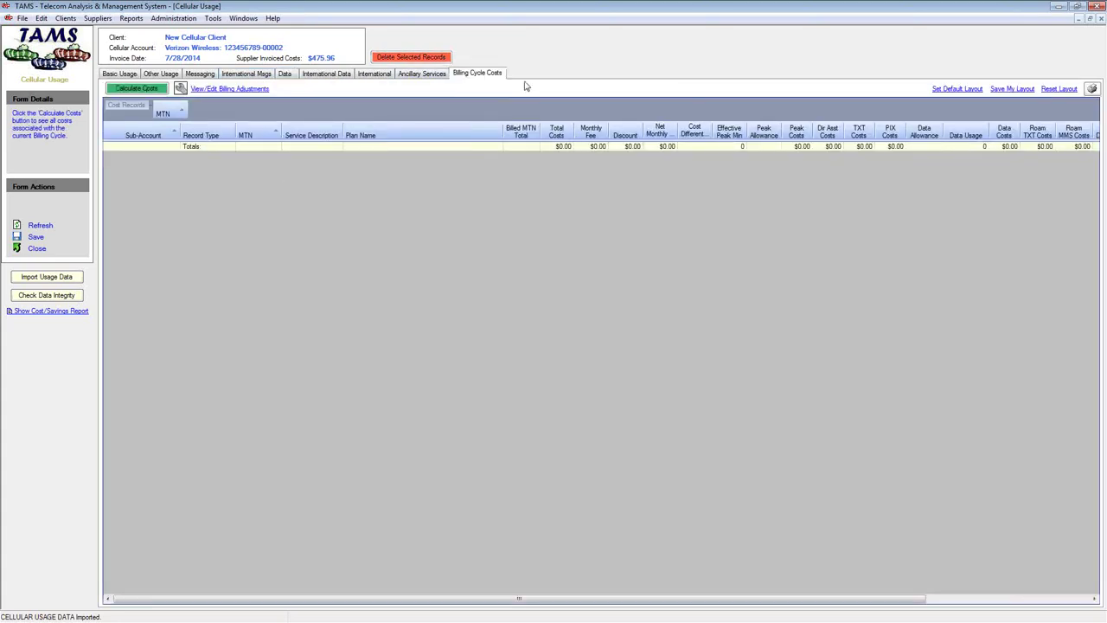
# Calculate the 7/28/2014 billing cycle costs and group the cost records by Service Description
pyautogui.click(136, 90)
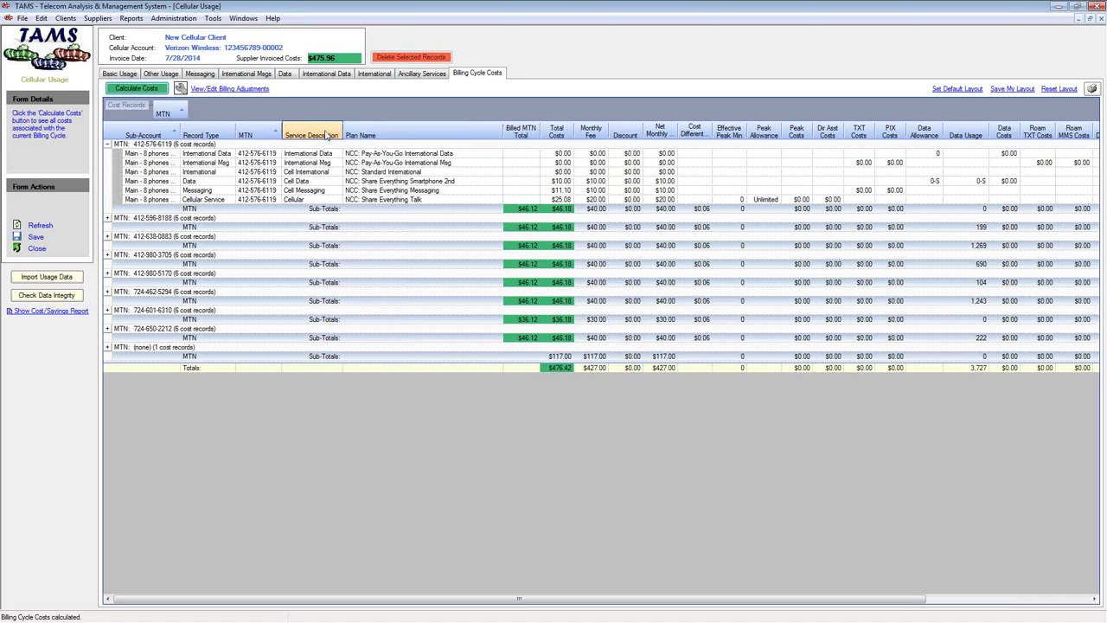
pyautogui.moveTo(327, 136); pyautogui.dragTo(161, 112)
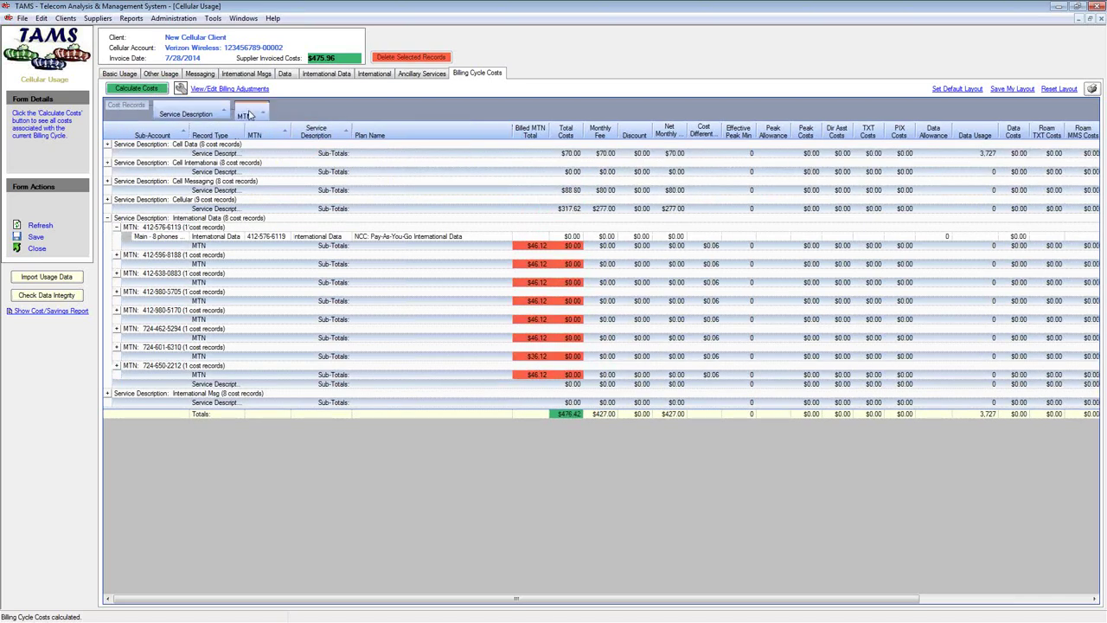
pyautogui.moveTo(246, 112); pyautogui.dragTo(295, 129)
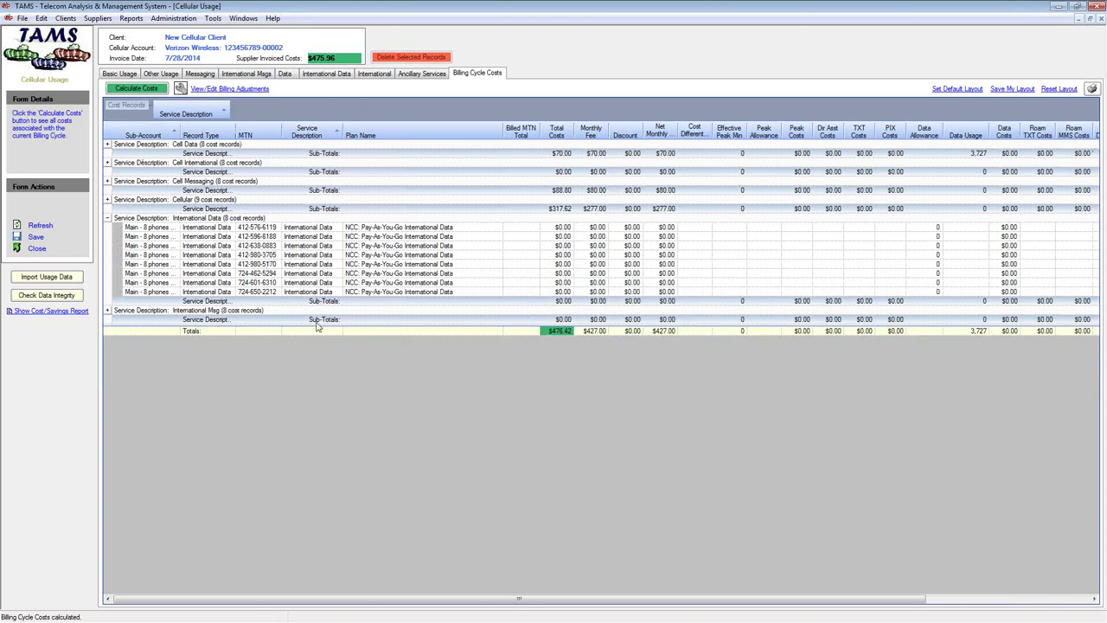
# Sort the Cell Data rows by data usage, descending, then regroup the cost records by MTN
pyautogui.click(170, 208)
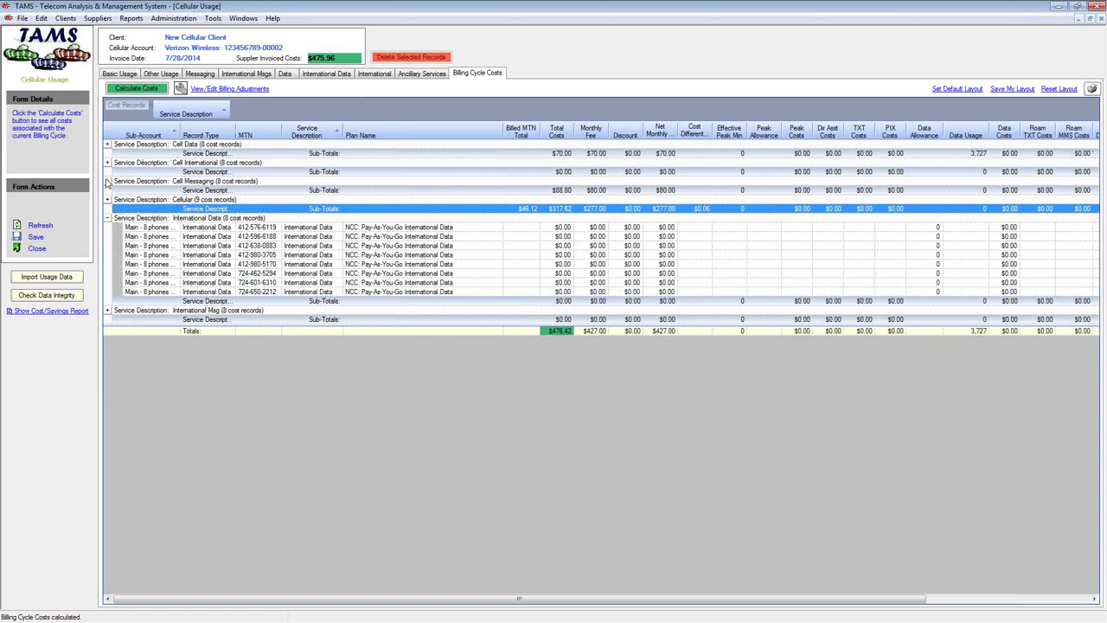
pyautogui.click(107, 144)
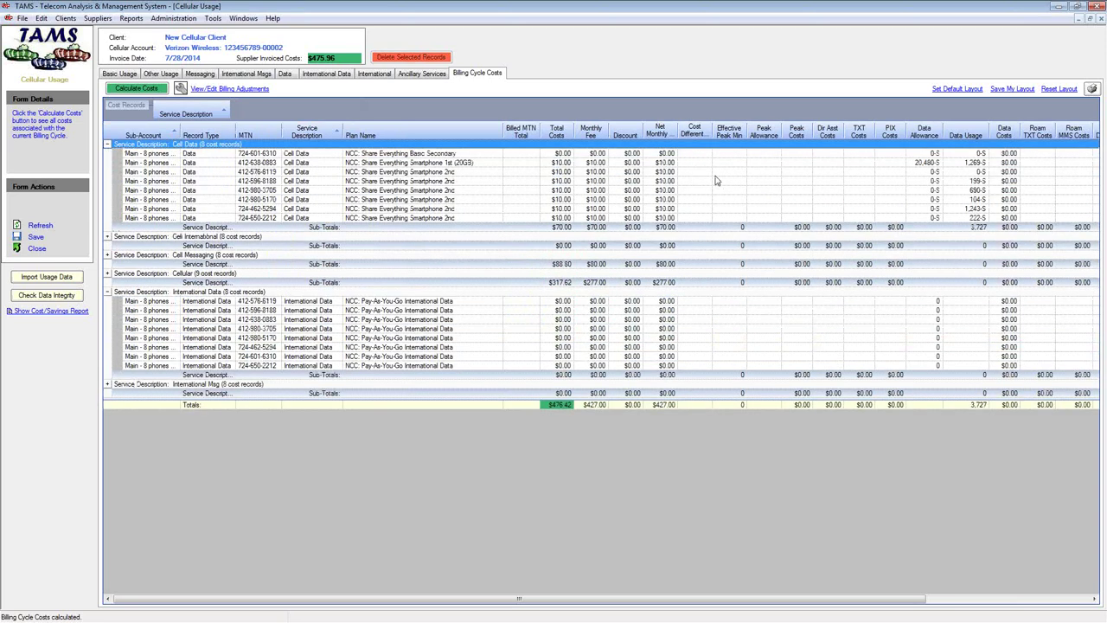
pyautogui.click(976, 137)
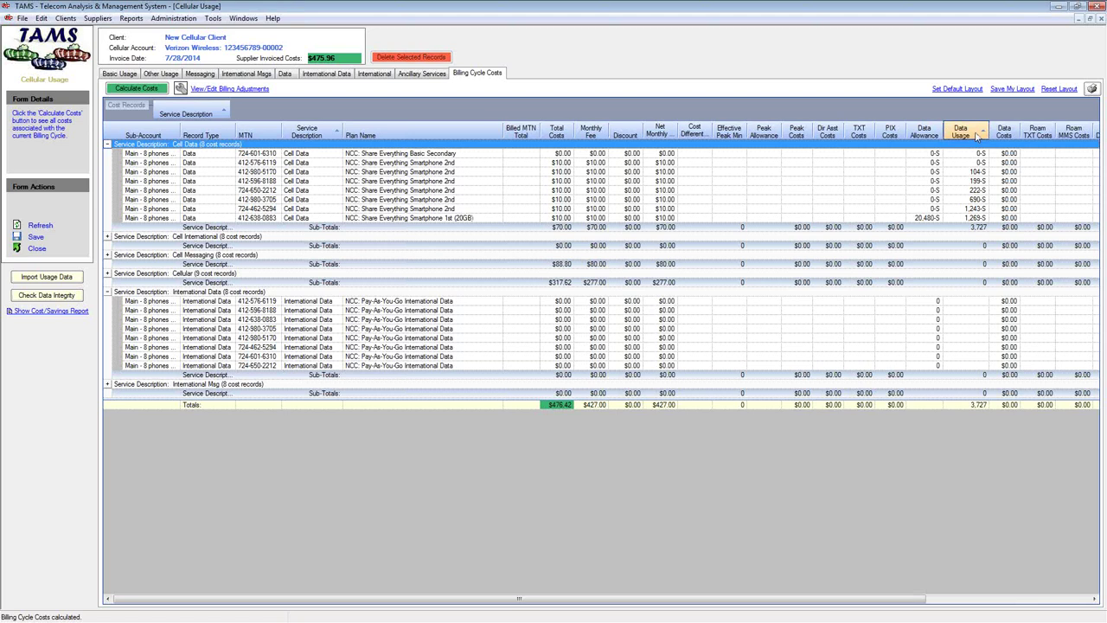
pyautogui.click(977, 137)
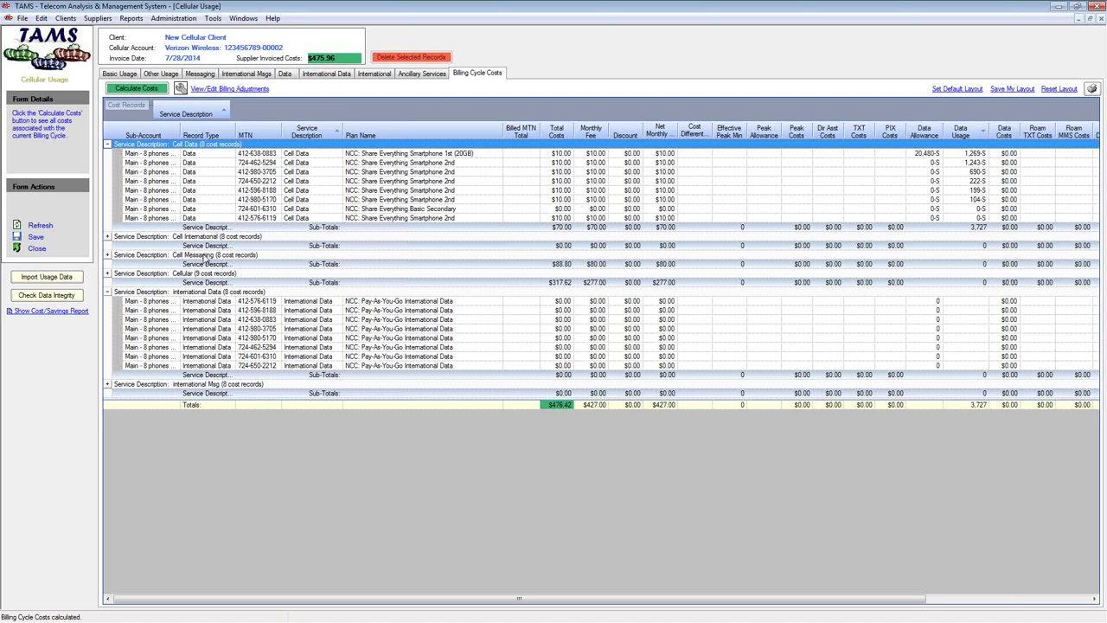
pyautogui.moveTo(193, 114); pyautogui.dragTo(325, 135)
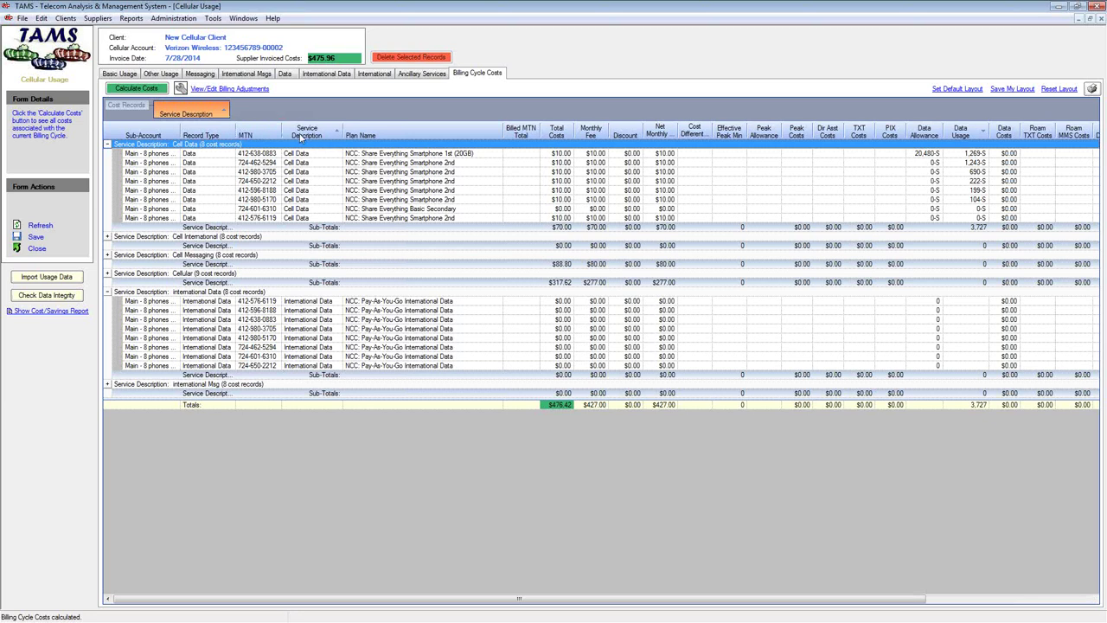
pyautogui.moveTo(242, 130); pyautogui.dragTo(169, 111)
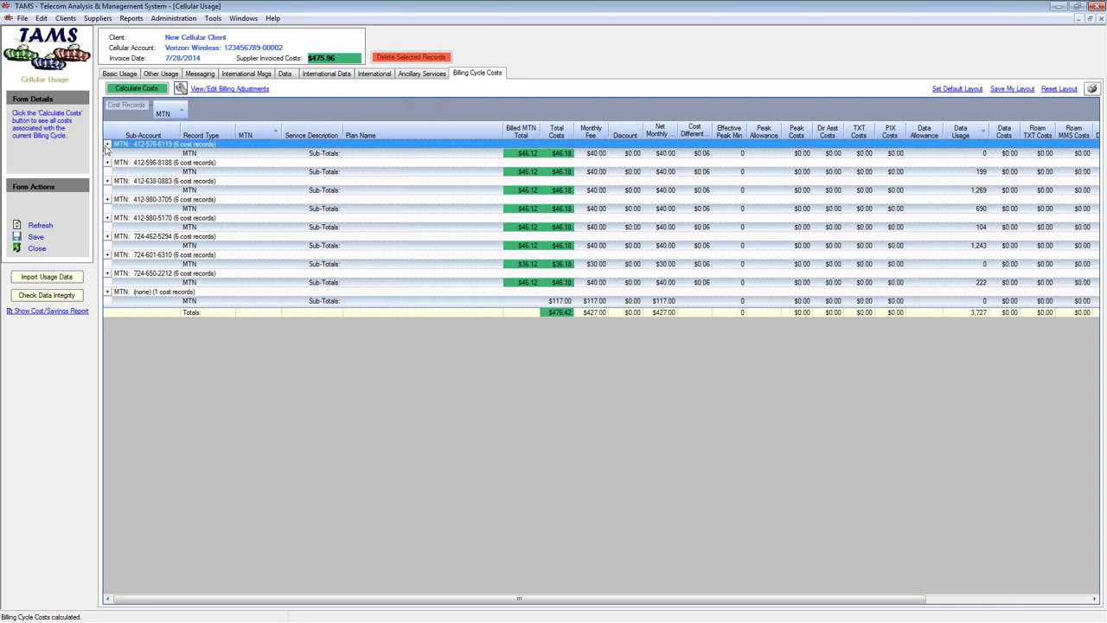
# Expand the first line and the (none) group to inspect the $117.00 Share Grp Chrgs and 20,480 data allowance
pyautogui.click(107, 143)
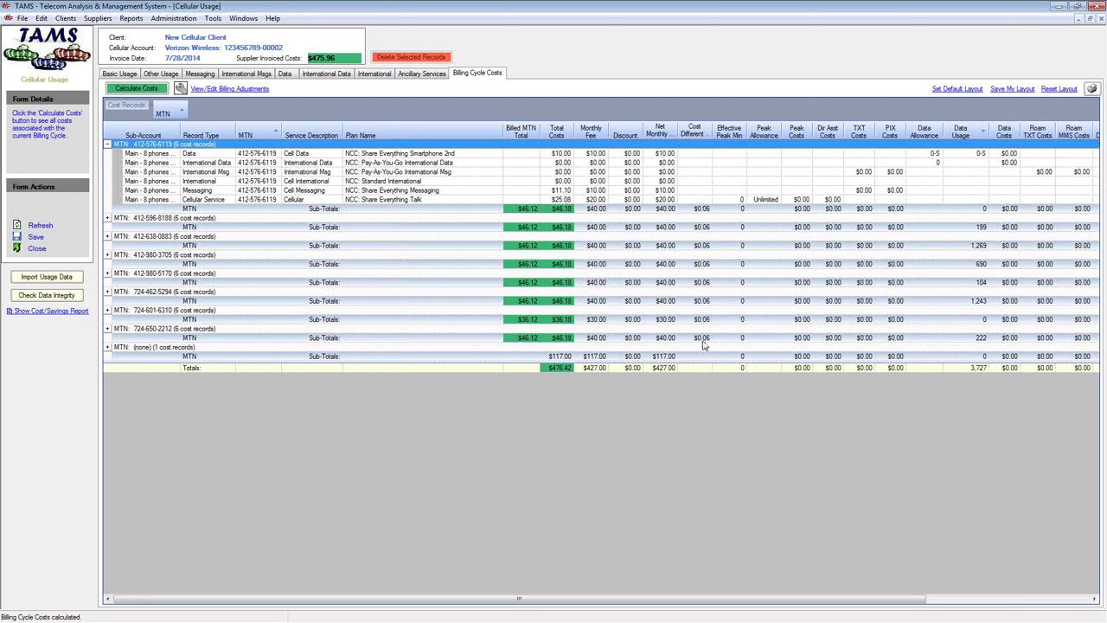
pyautogui.click(106, 311)
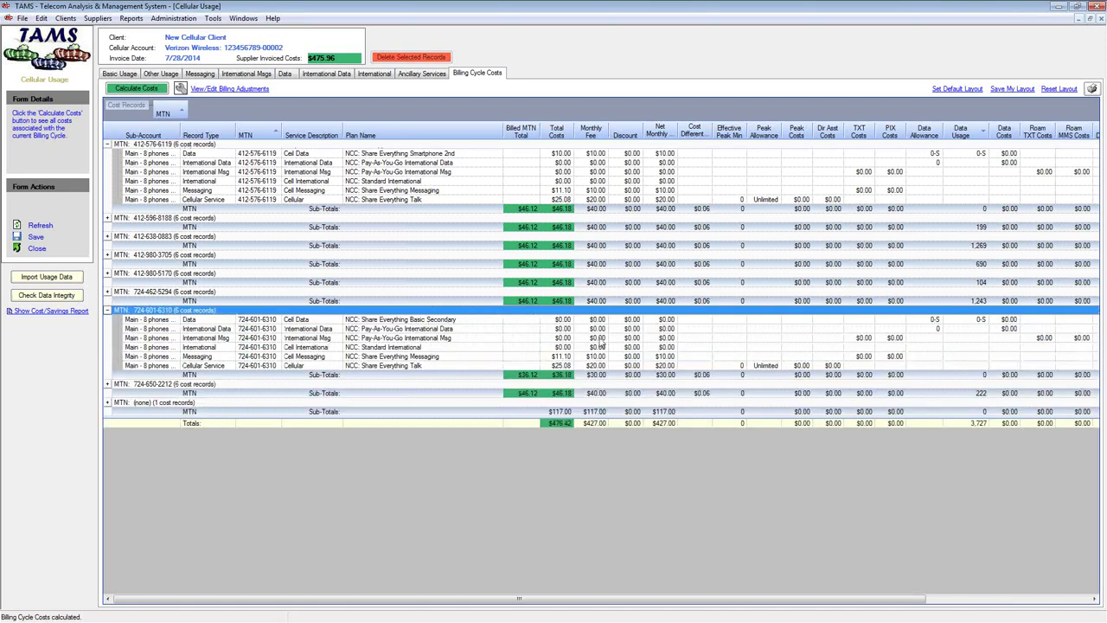
pyautogui.click(108, 311)
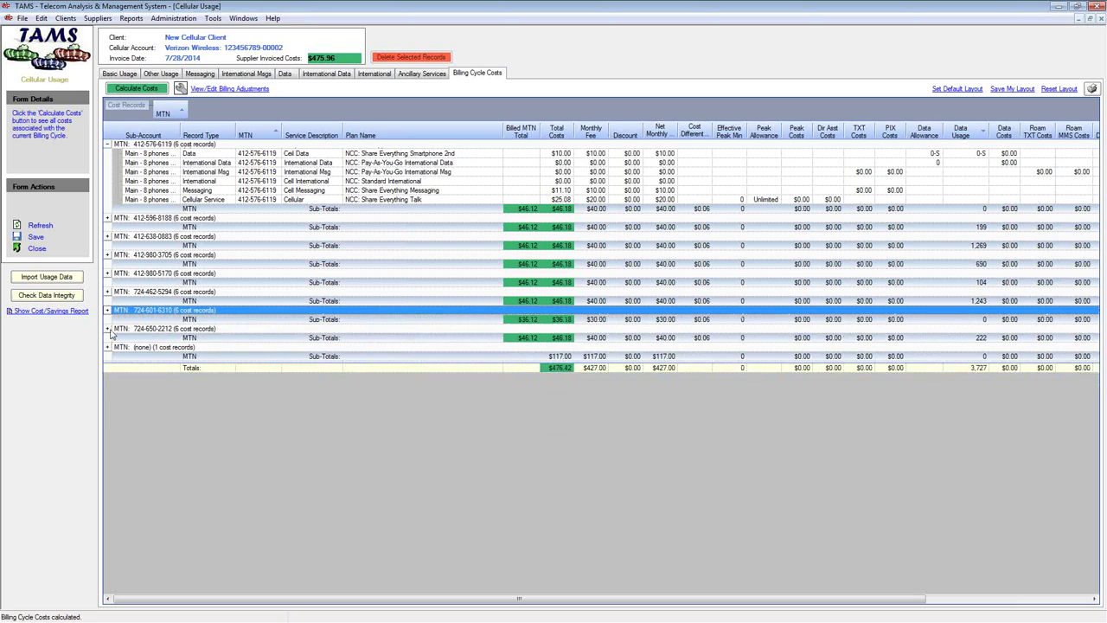
pyautogui.click(106, 346)
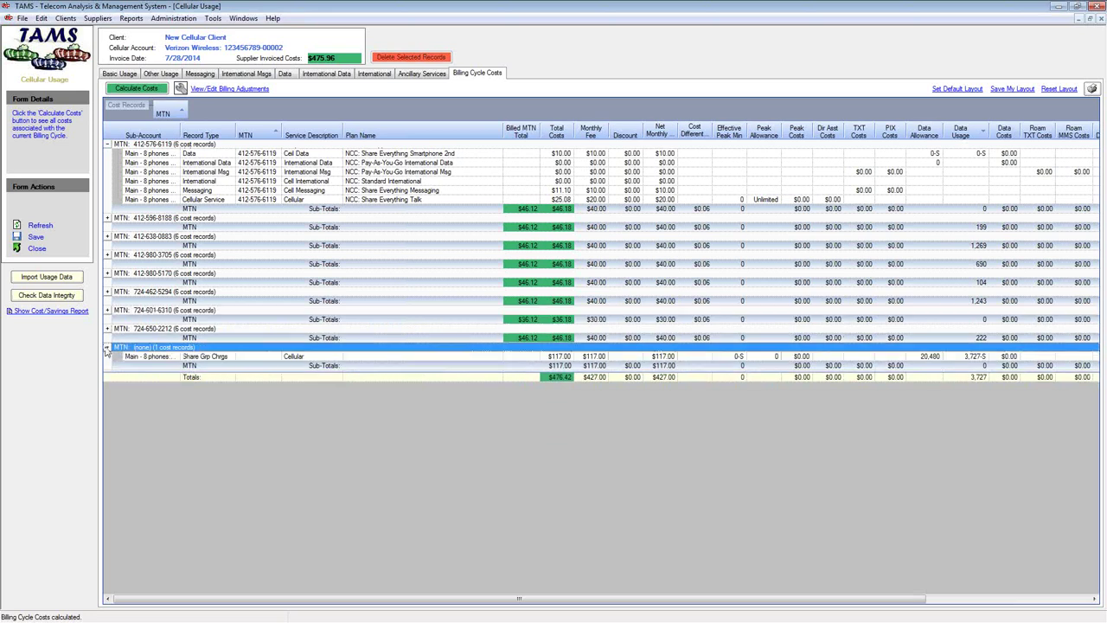
pyautogui.click(980, 358)
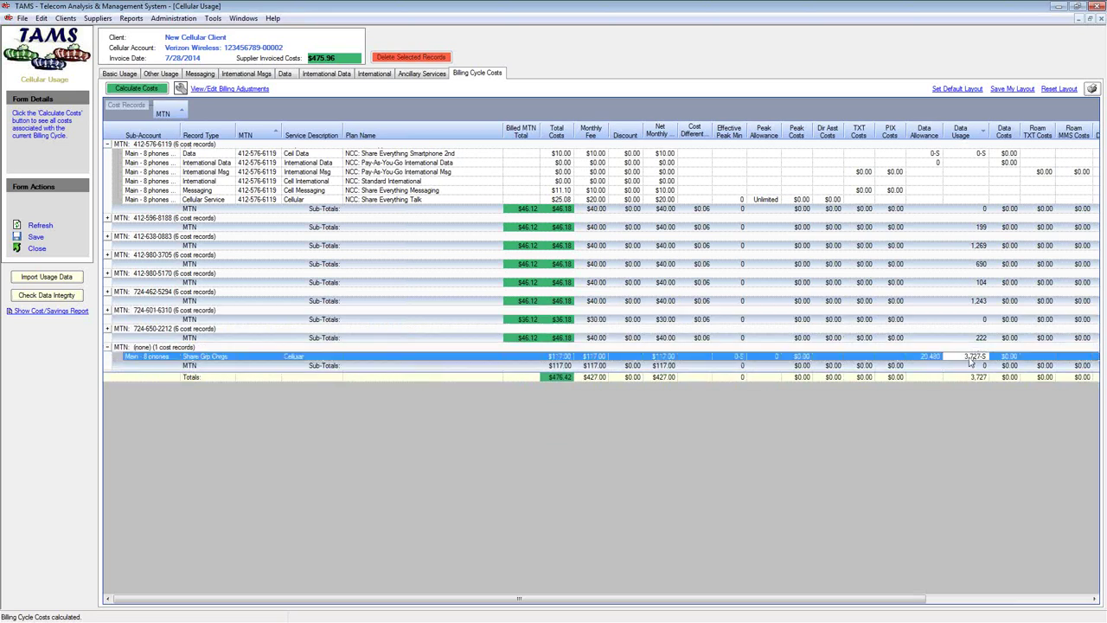
pyautogui.click(924, 358)
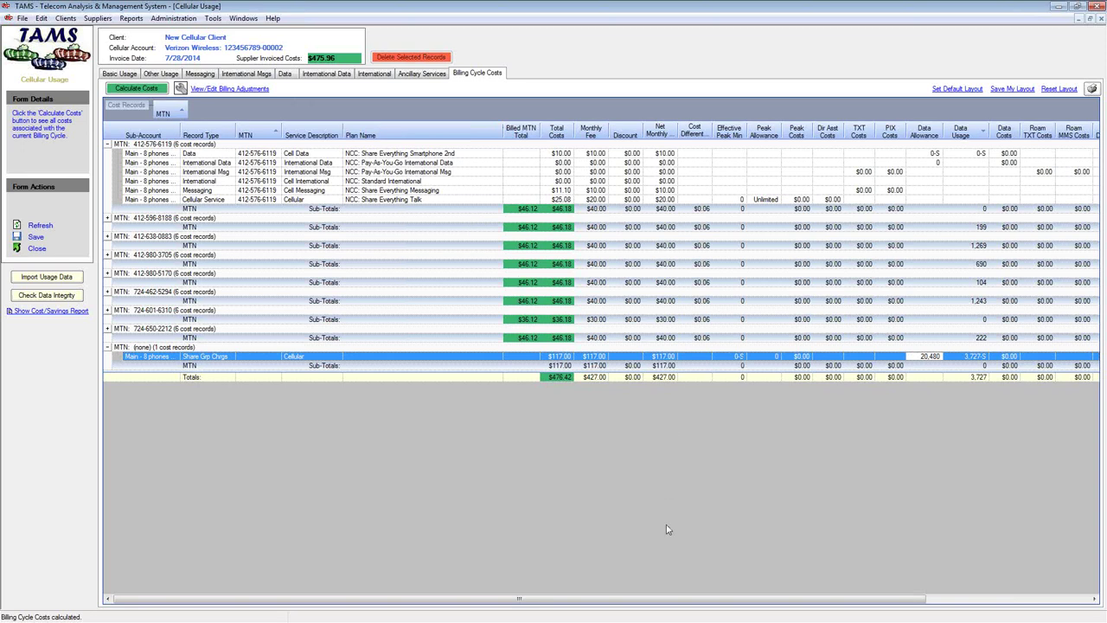
pyautogui.moveTo(667, 603); pyautogui.dragTo(558, 600)
# Open 2014-08-28.pdf from the account folder, showing $425.89 total current charges
pyautogui.click(243, 18)
pyautogui.click(291, 108)
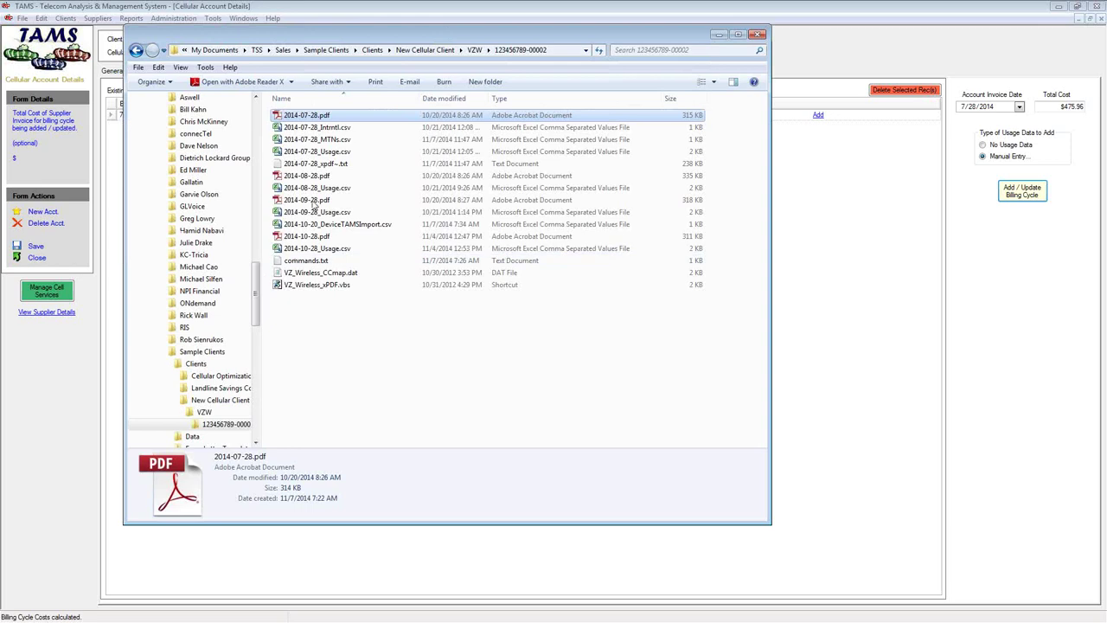
pyautogui.click(337, 189)
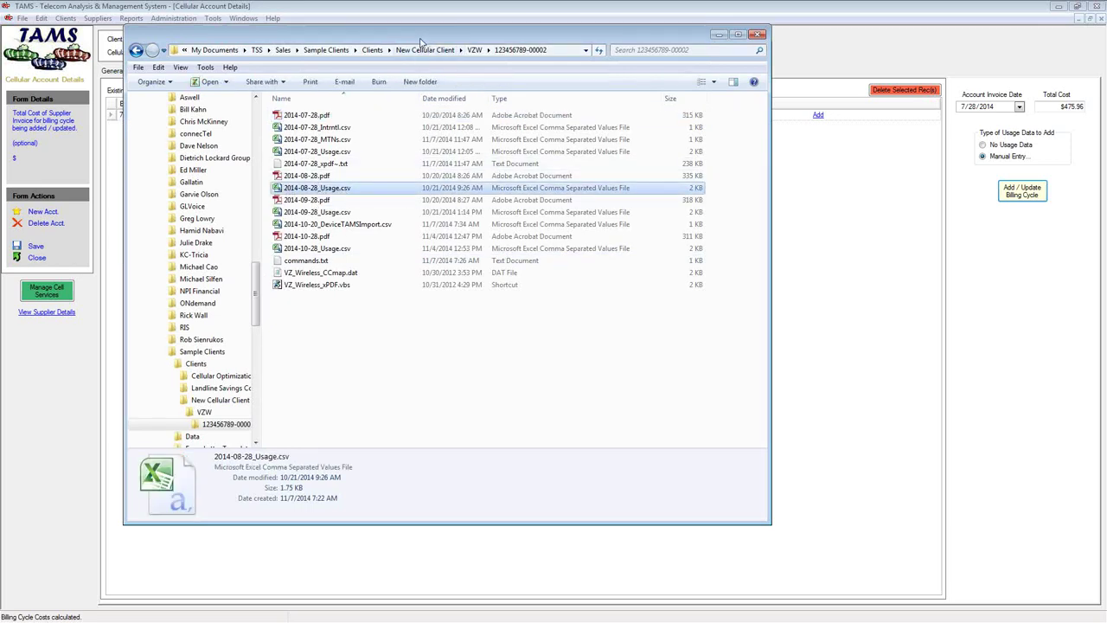
pyautogui.click(758, 33)
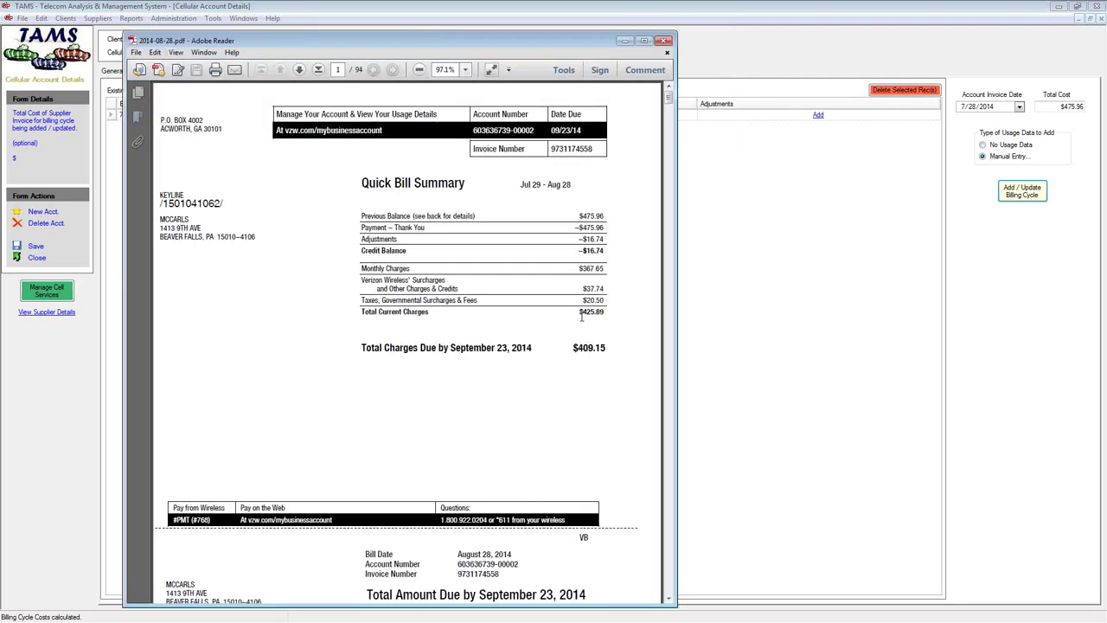
# Highlight the $425.89 current charges, –$16.74 adjustment and $409.15 total due on the August bill
pyautogui.moveTo(580, 312); pyautogui.dragTo(604, 316)
pyautogui.click(450, 259)
pyautogui.moveTo(576, 239); pyautogui.dragTo(611, 228)
pyautogui.moveTo(580, 238); pyautogui.dragTo(606, 238)
pyautogui.moveTo(573, 348); pyautogui.dragTo(607, 347)
pyautogui.moveTo(577, 239); pyautogui.dragTo(603, 240)
pyautogui.hotkey('alt', 'Tab')
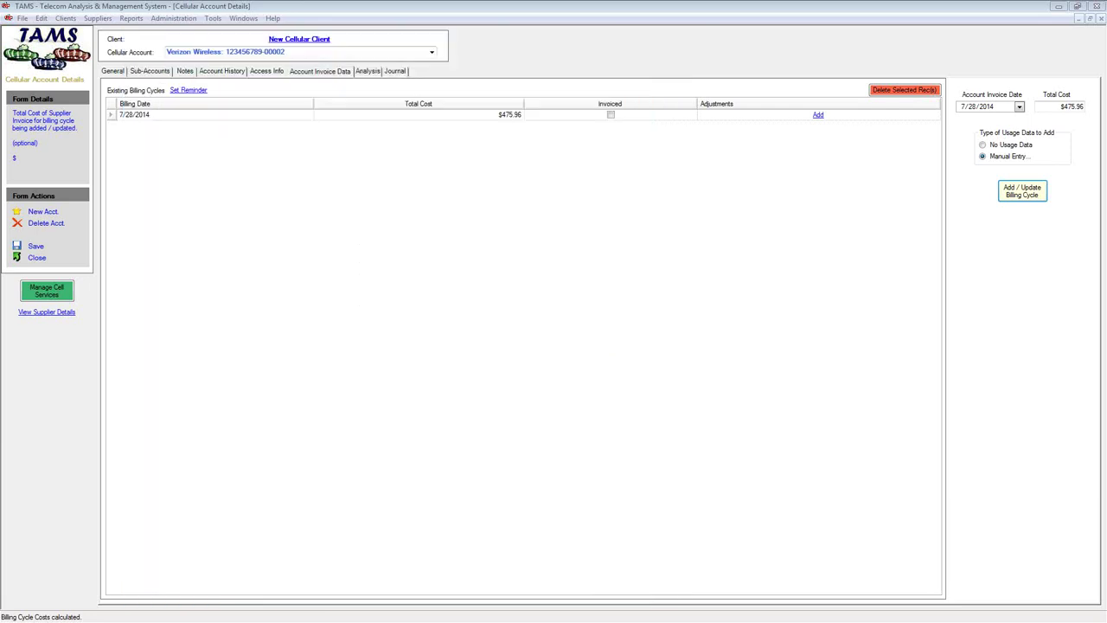
# Change the invoice date to 8/28/2014, enter 409.15 as Total Cost, and add the billing cycle
pyautogui.click(961, 107)
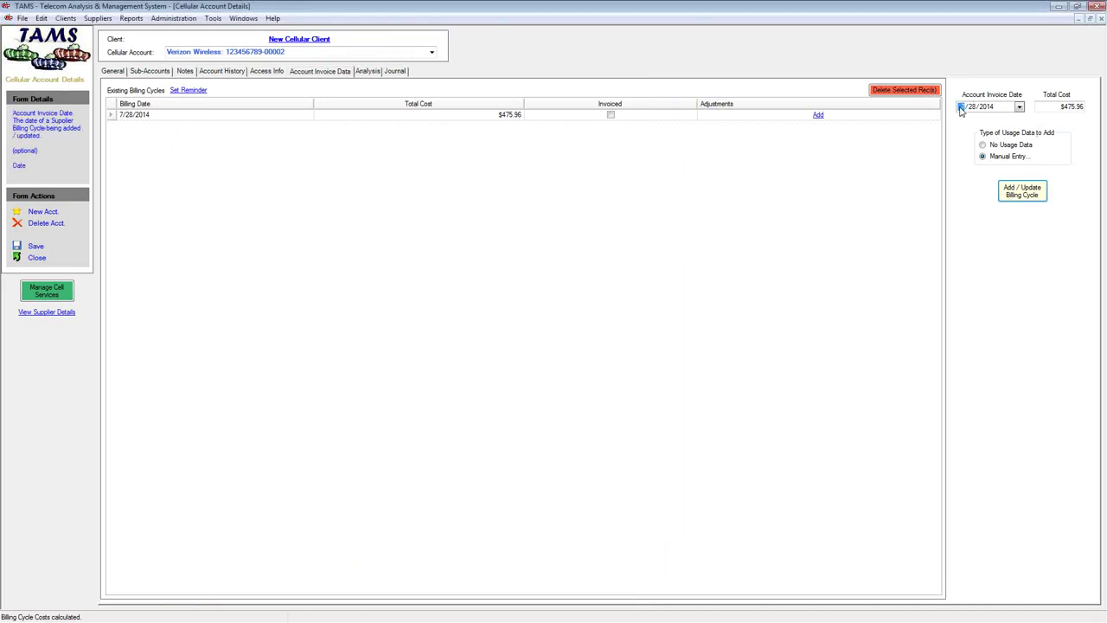
pyautogui.click(1051, 107)
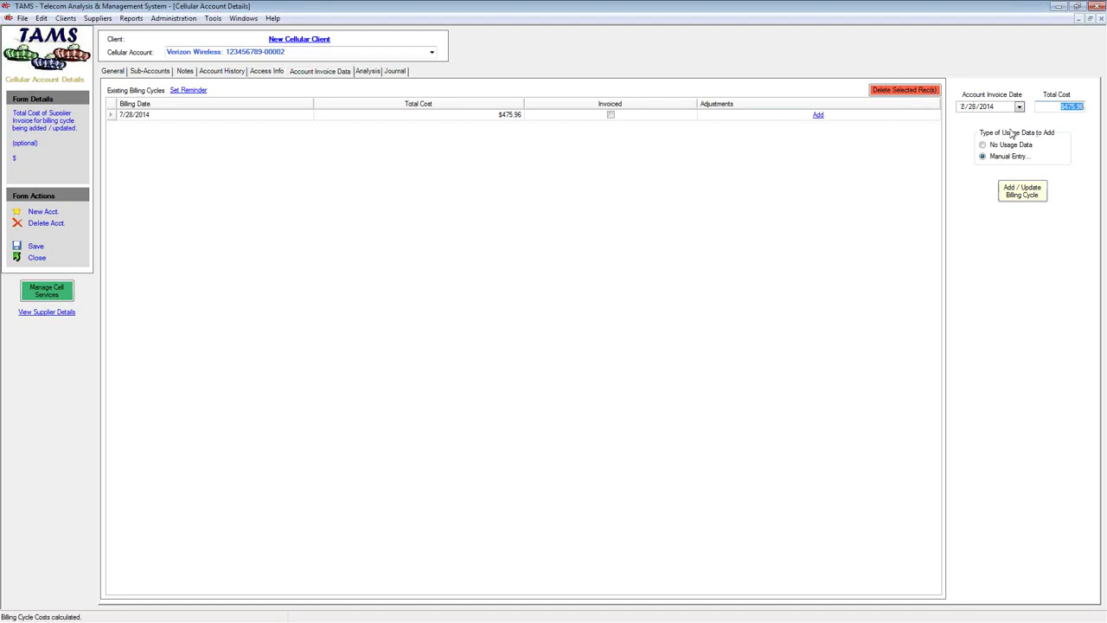
pyautogui.write('409.15')
pyautogui.click(1009, 195)
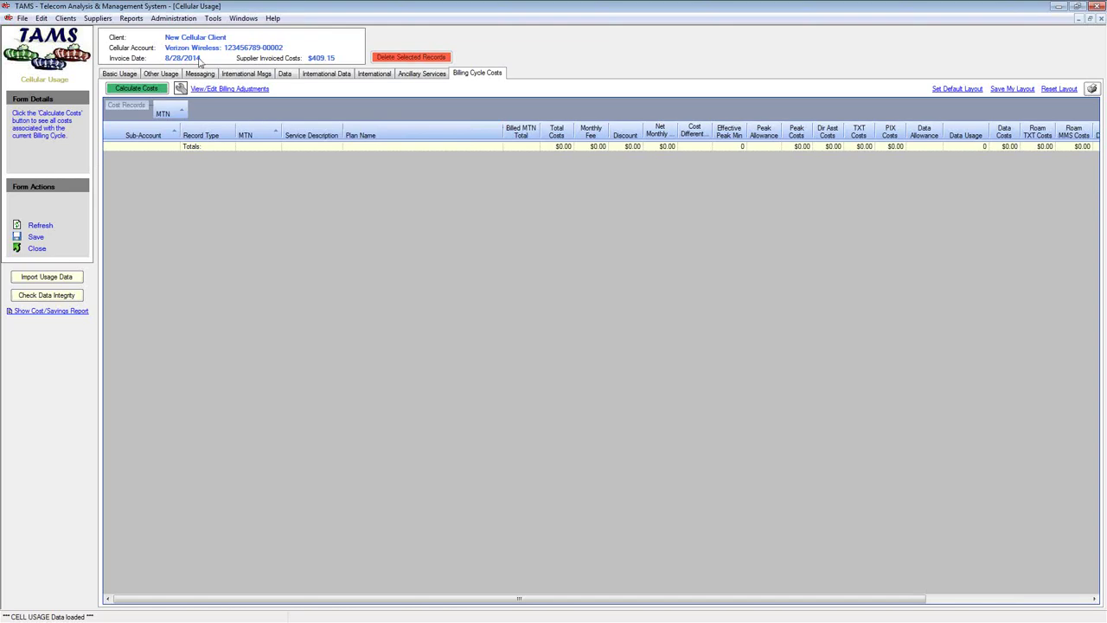
# Import 2014-08-28_Usage.csv and highlight the phone number behind the 3 failed records
pyautogui.click(39, 279)
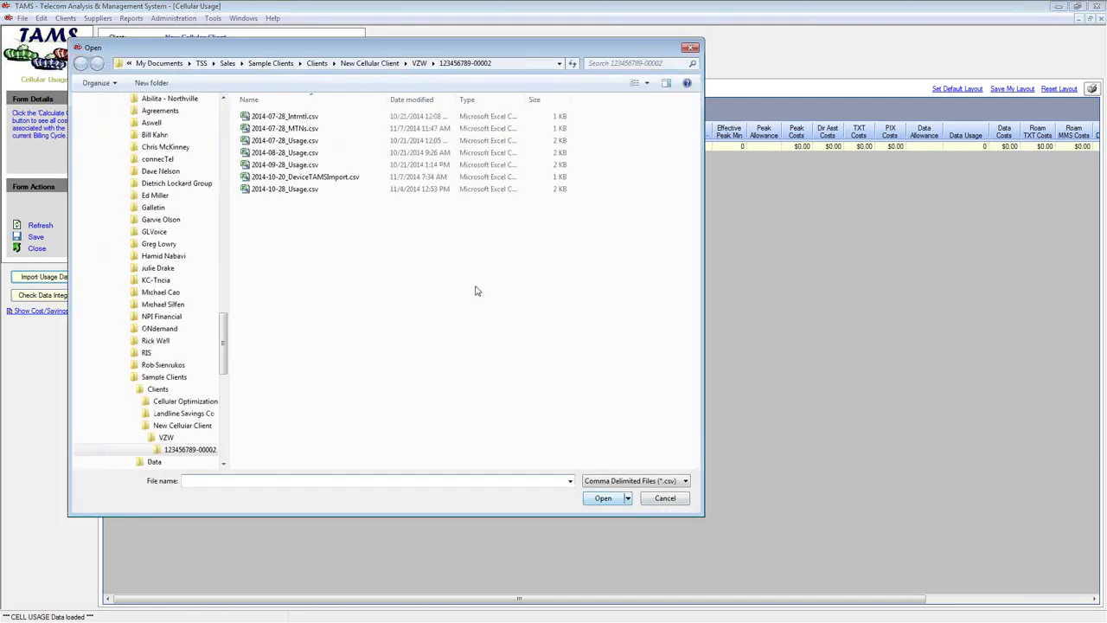
pyautogui.doubleClick(268, 153)
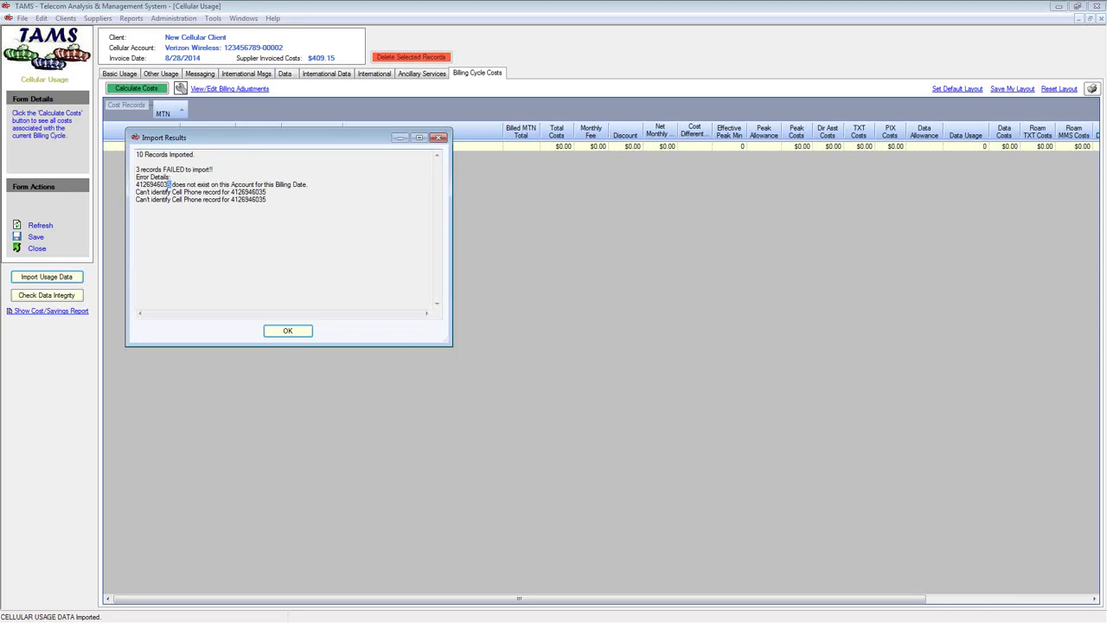
pyautogui.moveTo(172, 183); pyautogui.dragTo(136, 184)
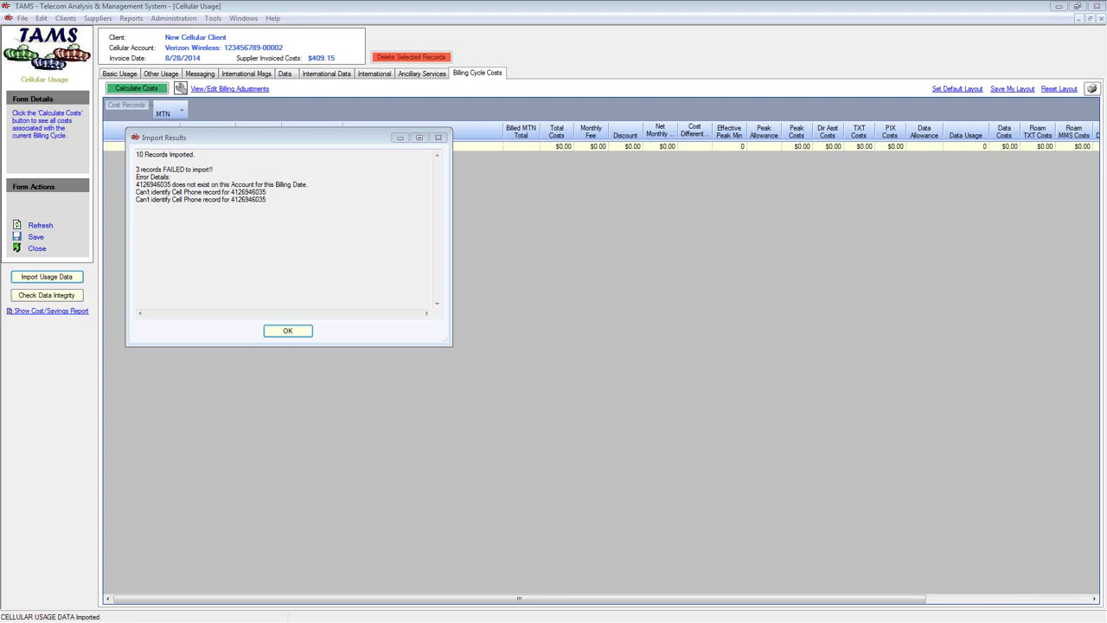
# Search the bill for '6035' and highlight the 08/26/14 Mobile Telephone Number Change adjustment
pyautogui.hotkey('alt', 'Tab')
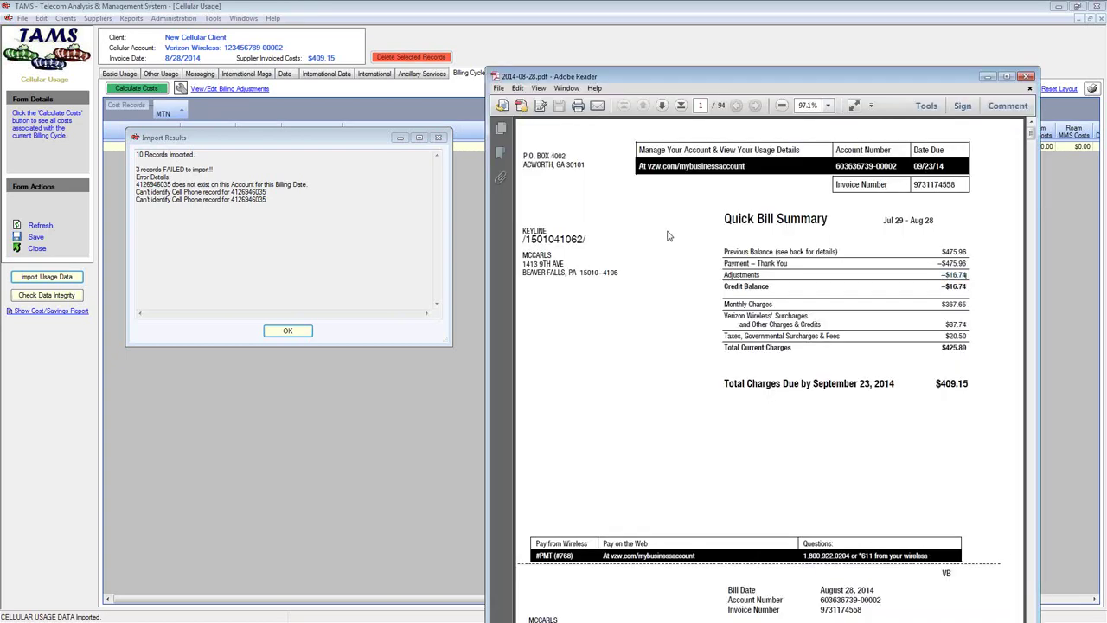
pyautogui.hotkey('ctrl', 'f')
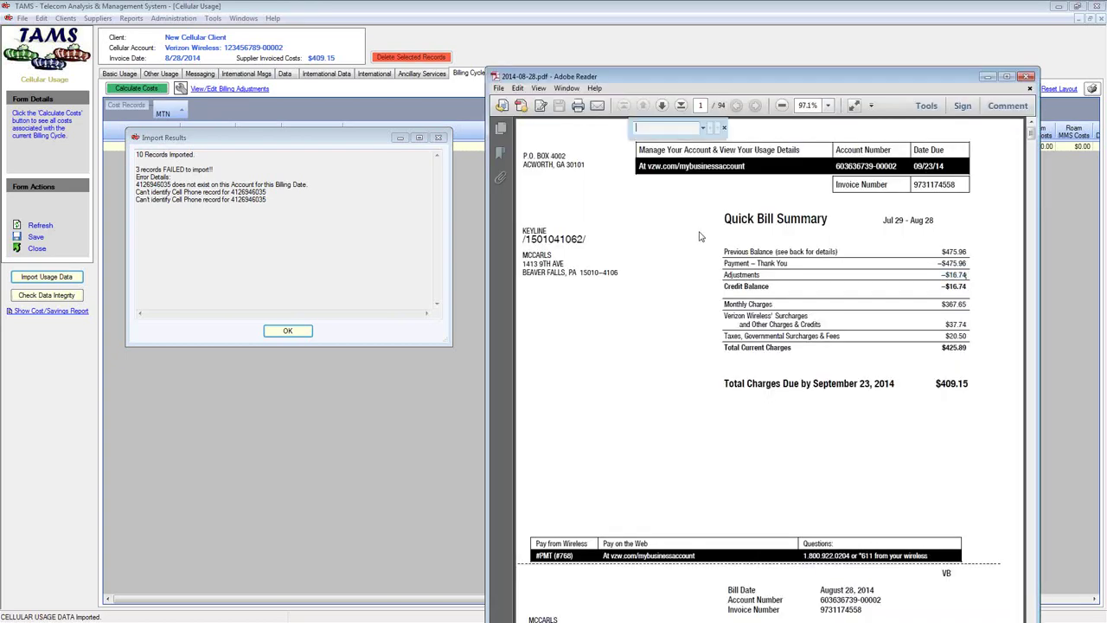
pyautogui.write('6035')
pyautogui.press('Return')
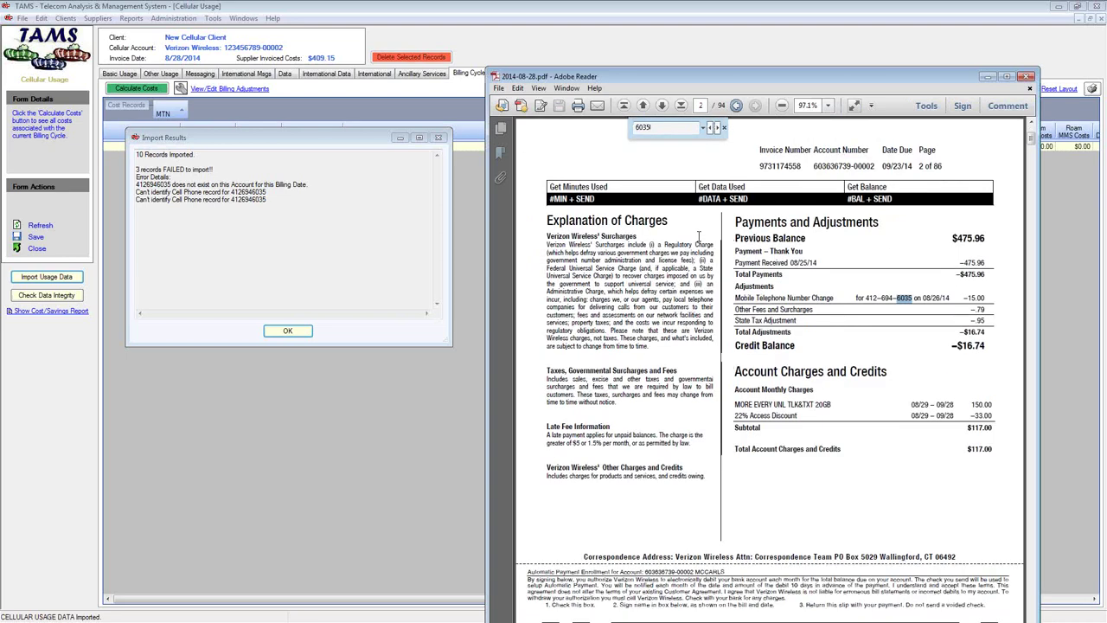
pyautogui.moveTo(735, 298); pyautogui.dragTo(834, 298)
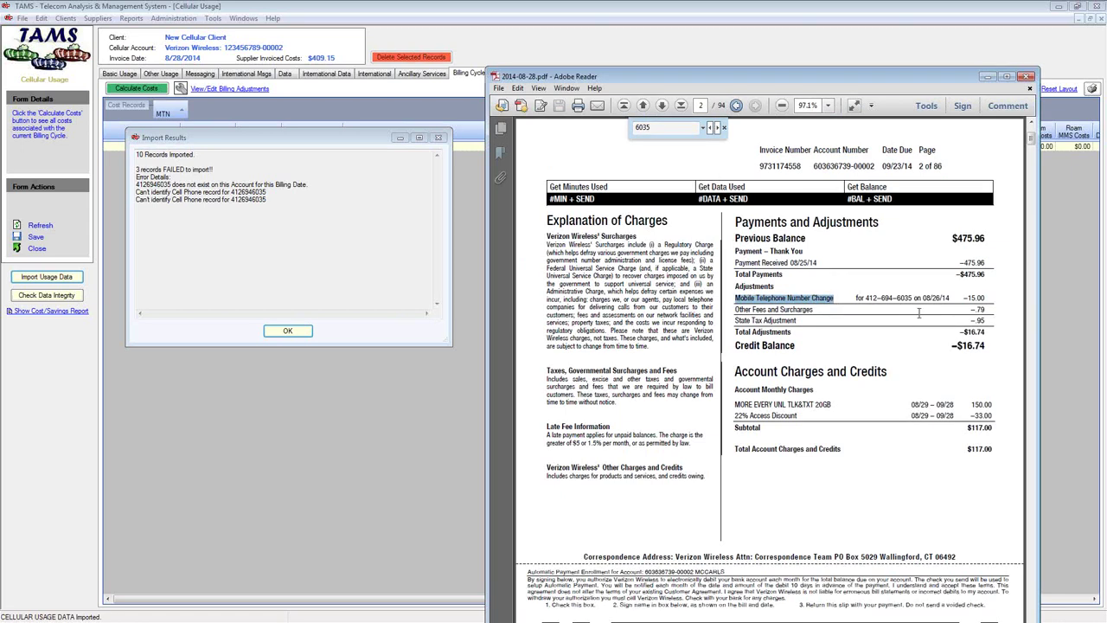
pyautogui.moveTo(991, 300); pyautogui.dragTo(854, 299)
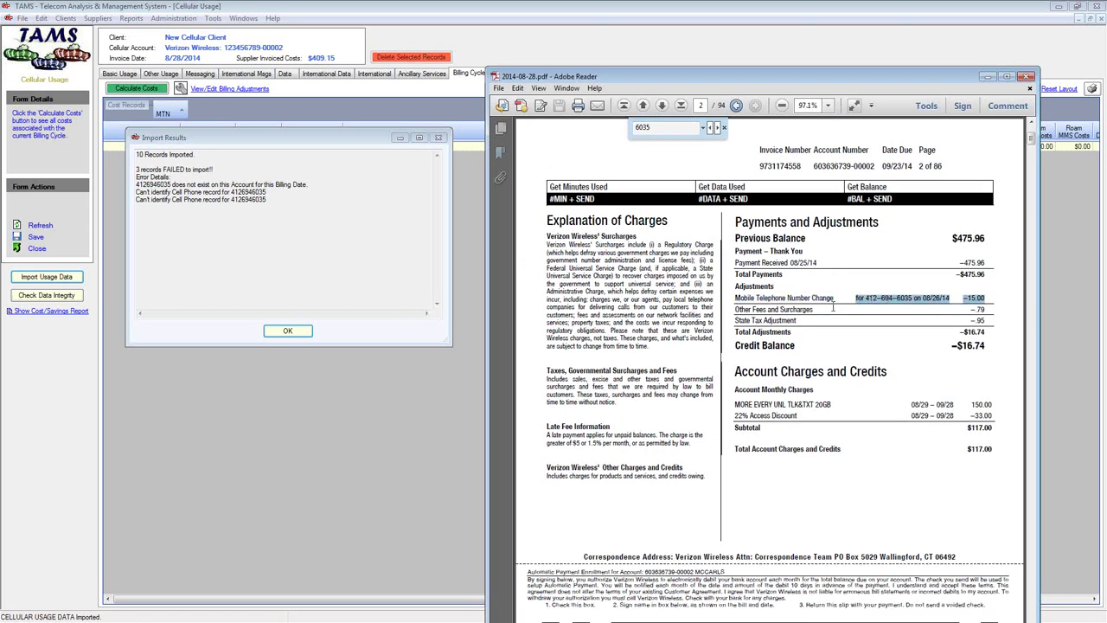
# Find the next '6035' match and highlight that number's smartphone line in the Overview of Lines
pyautogui.click(713, 127)
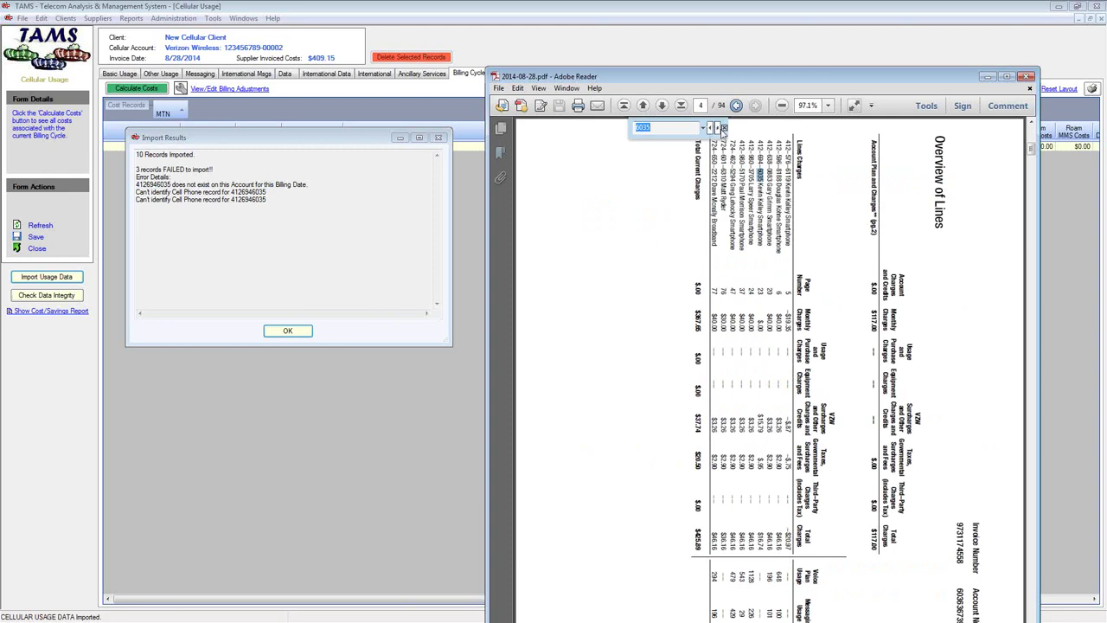
pyautogui.moveTo(761, 168); pyautogui.dragTo(762, 247)
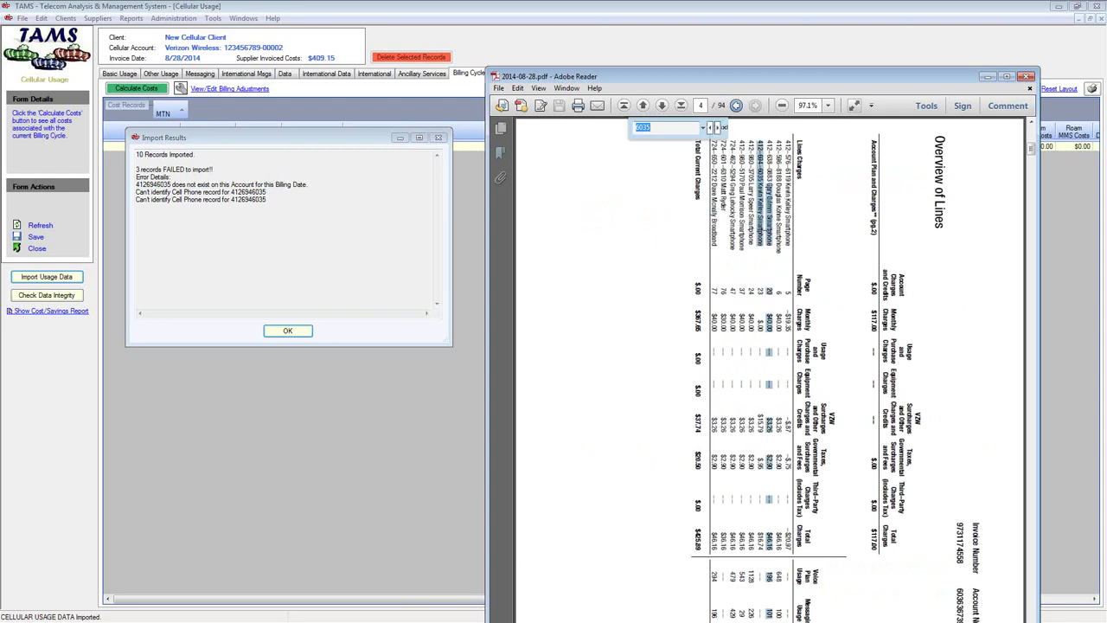
pyautogui.click(761, 196)
pyautogui.moveTo(763, 184); pyautogui.dragTo(763, 248)
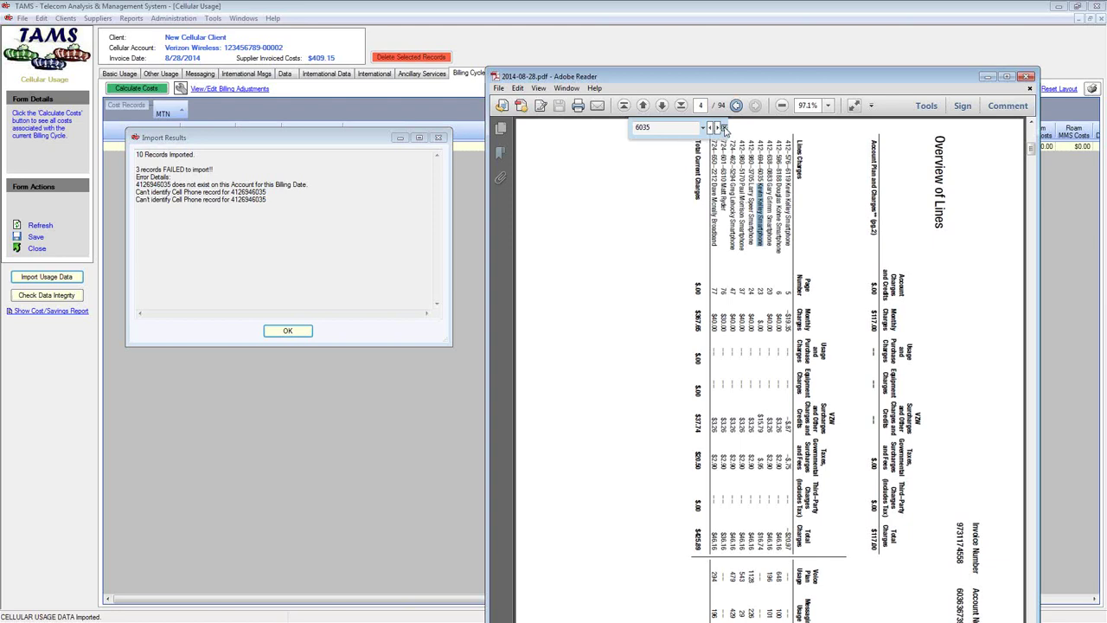
pyautogui.click(725, 128)
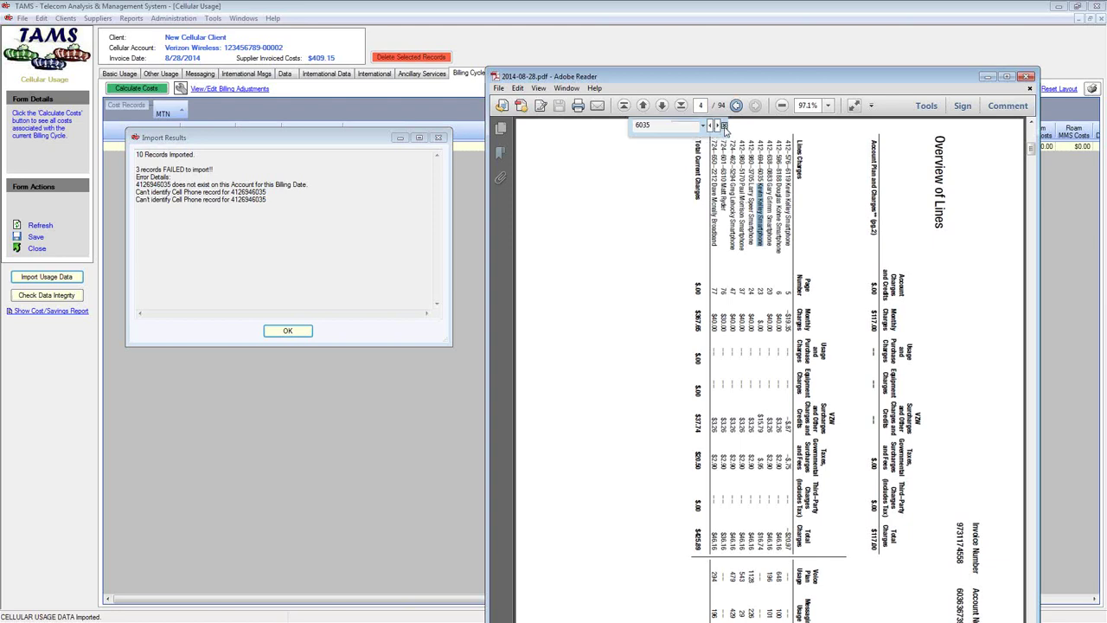
pyautogui.click(287, 337)
# Close the import results and bill, then calculate 8/28/2014 costs: $455.33 including a –$19.35 adjustment
pyautogui.click(287, 333)
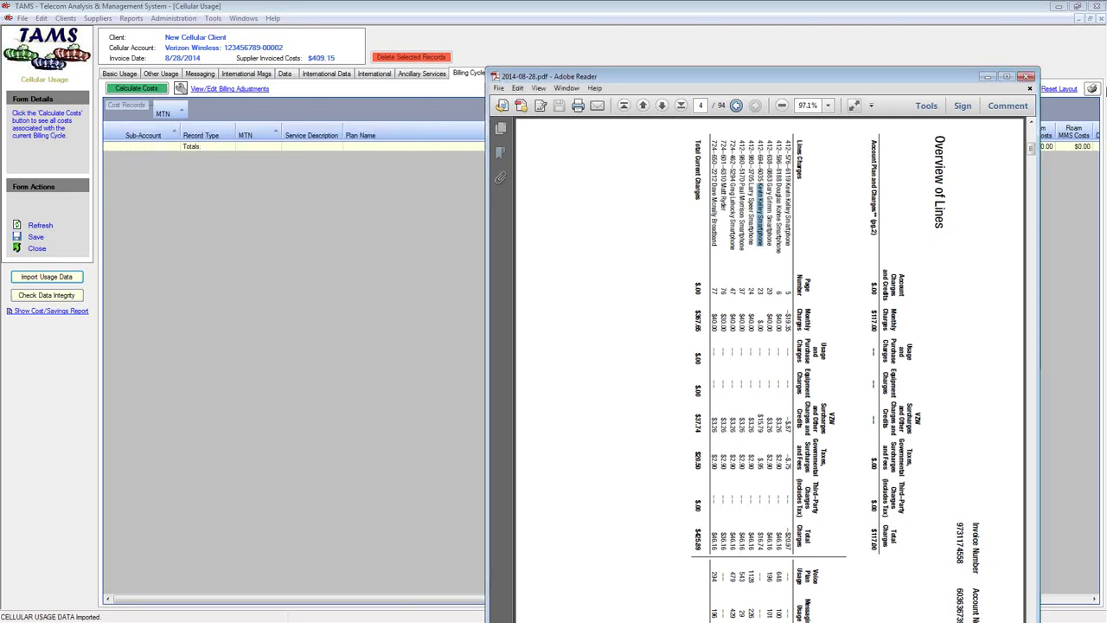
pyautogui.click(1030, 79)
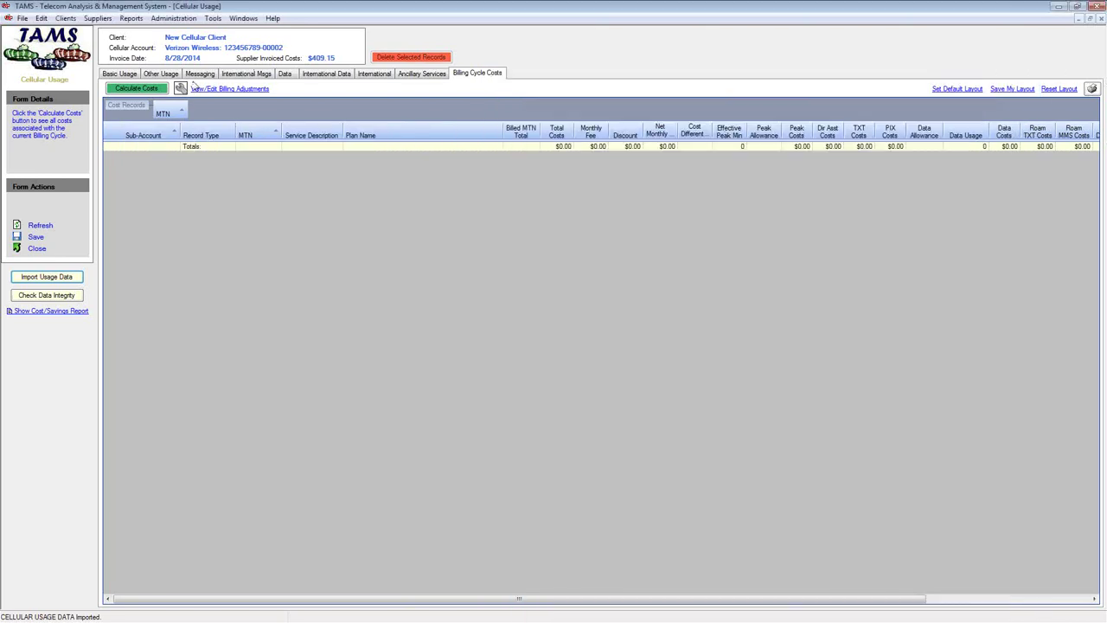
pyautogui.click(119, 75)
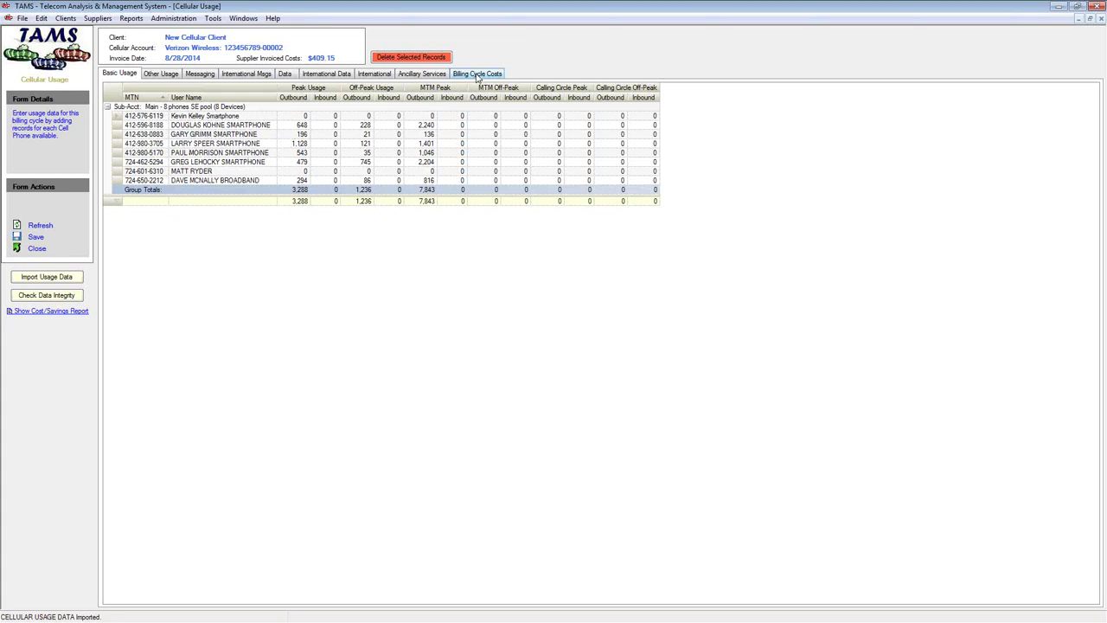
pyautogui.click(477, 75)
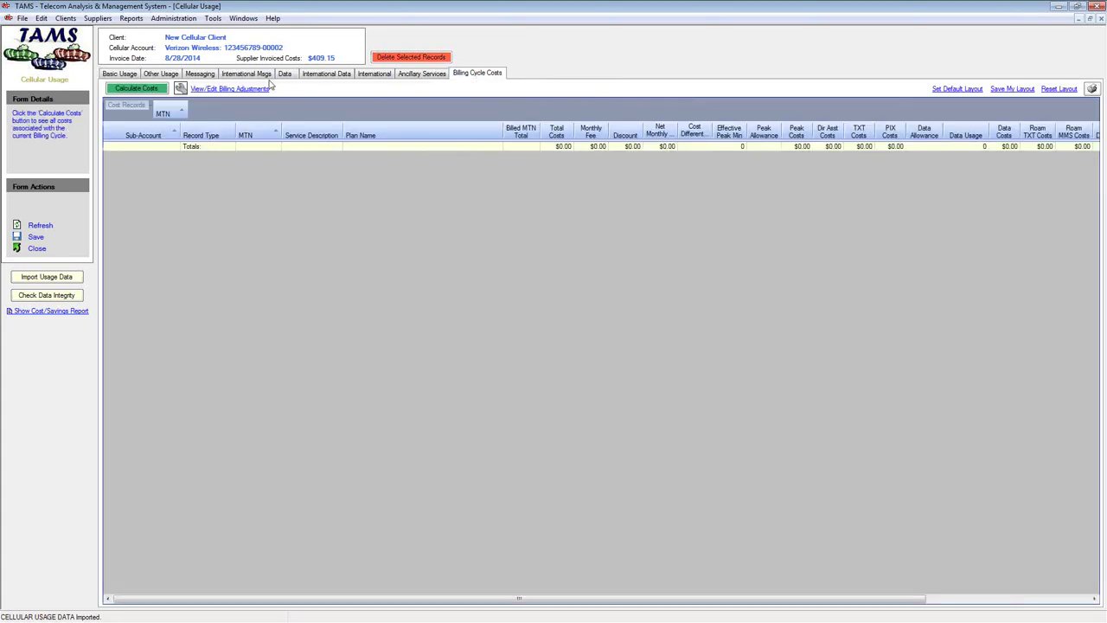
pyautogui.click(136, 88)
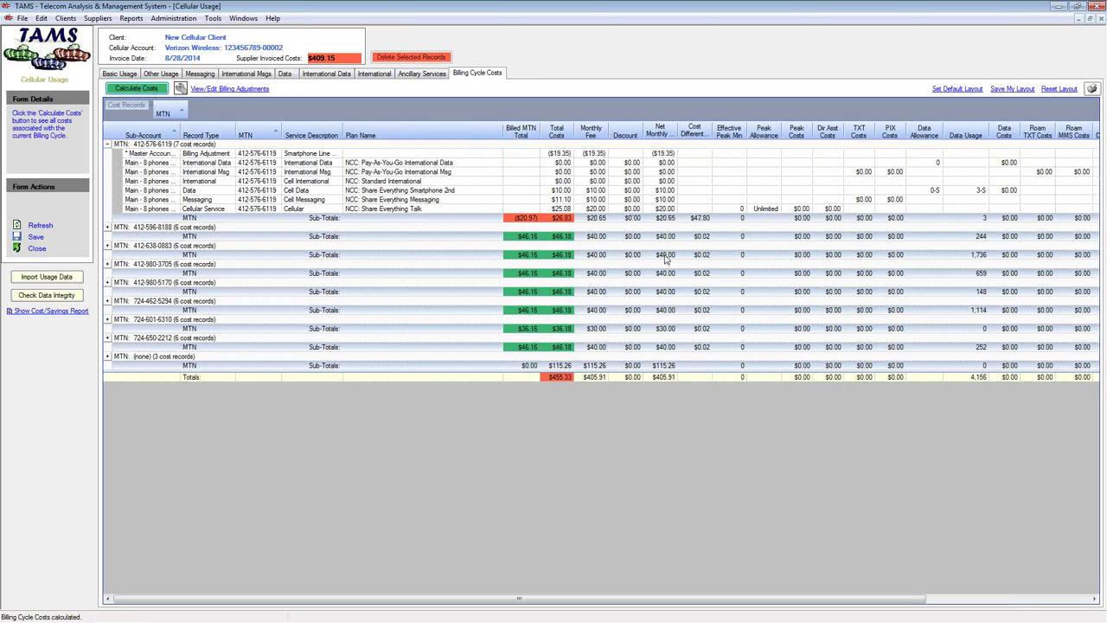
pyautogui.click(554, 192)
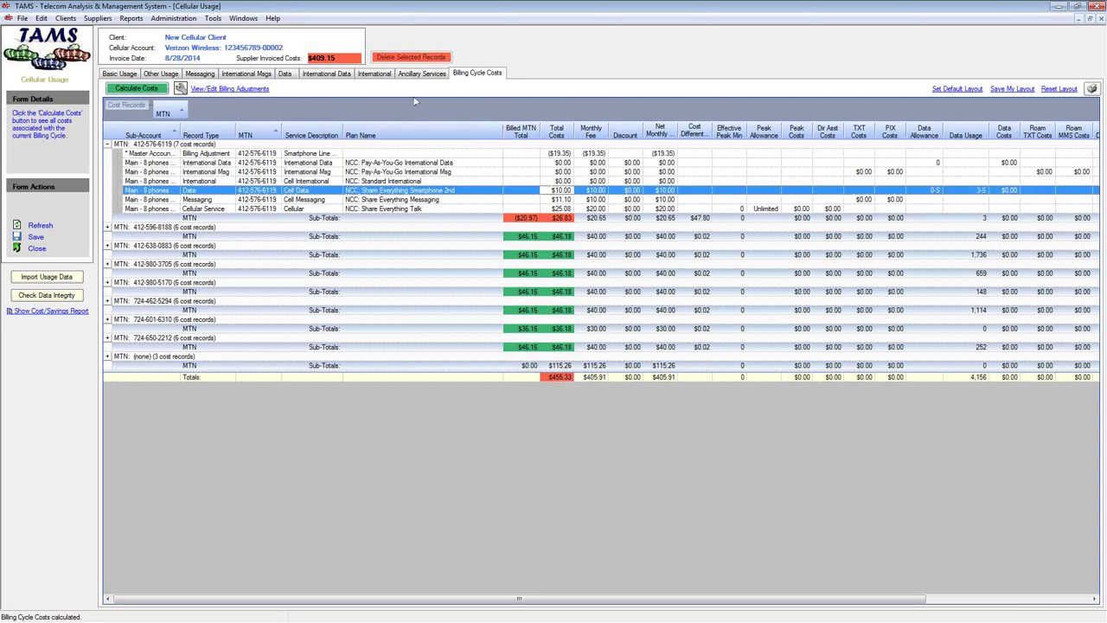
pyautogui.click(242, 90)
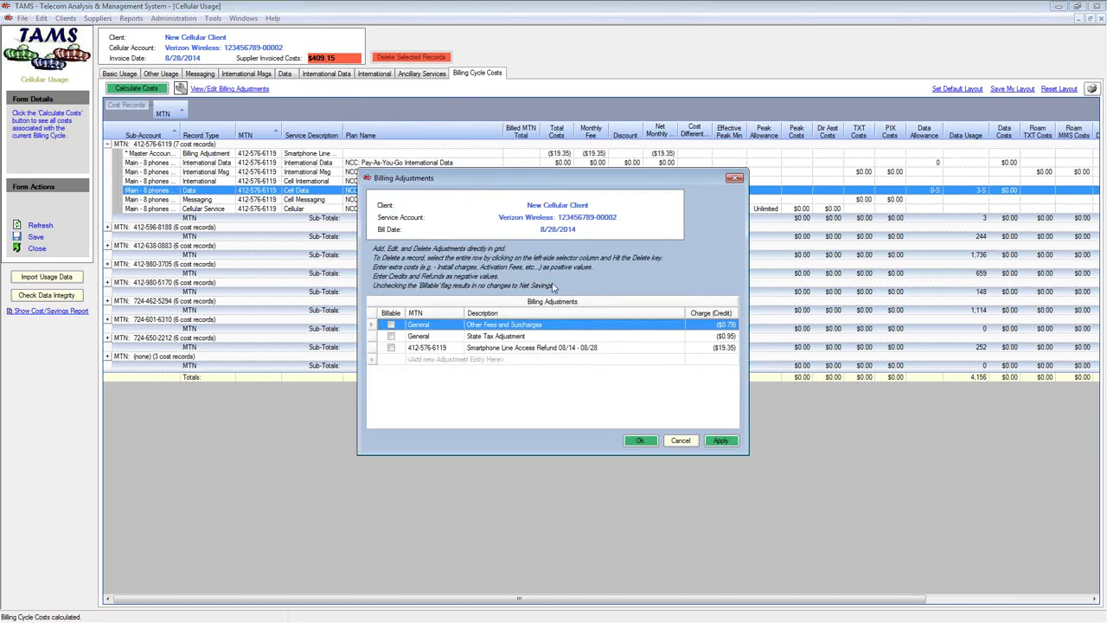
pyautogui.click(490, 348)
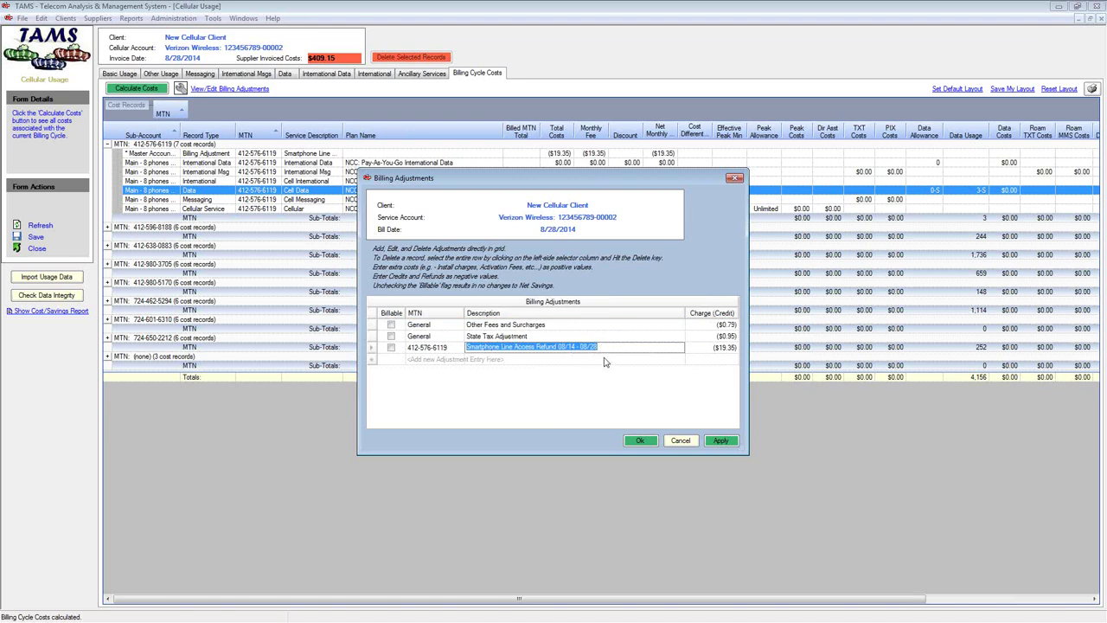
pyautogui.click(687, 445)
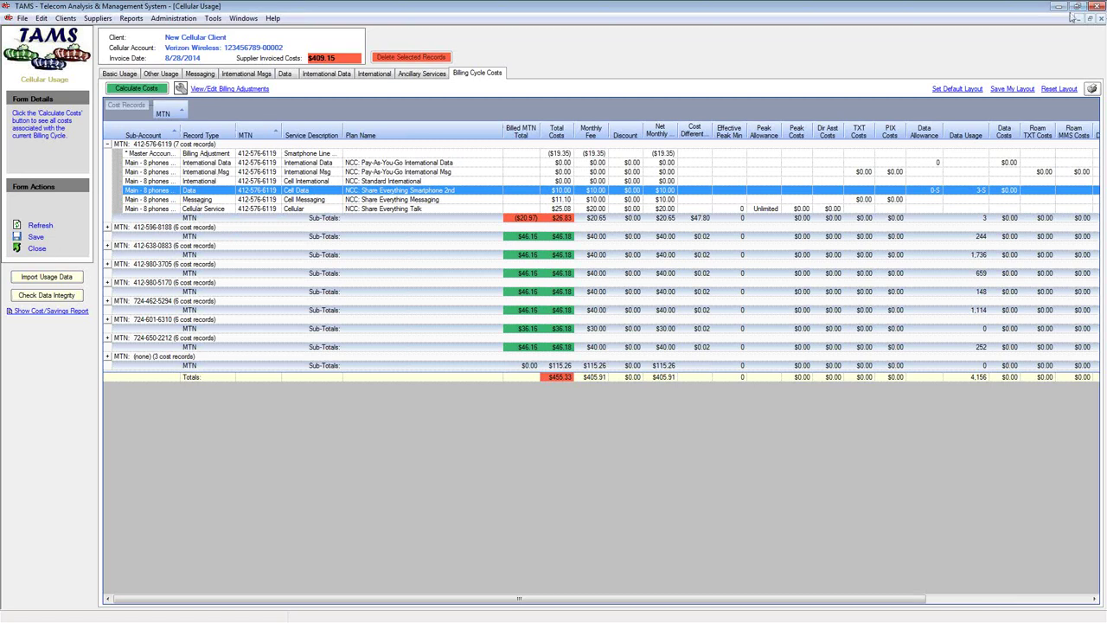
pyautogui.click(1077, 6)
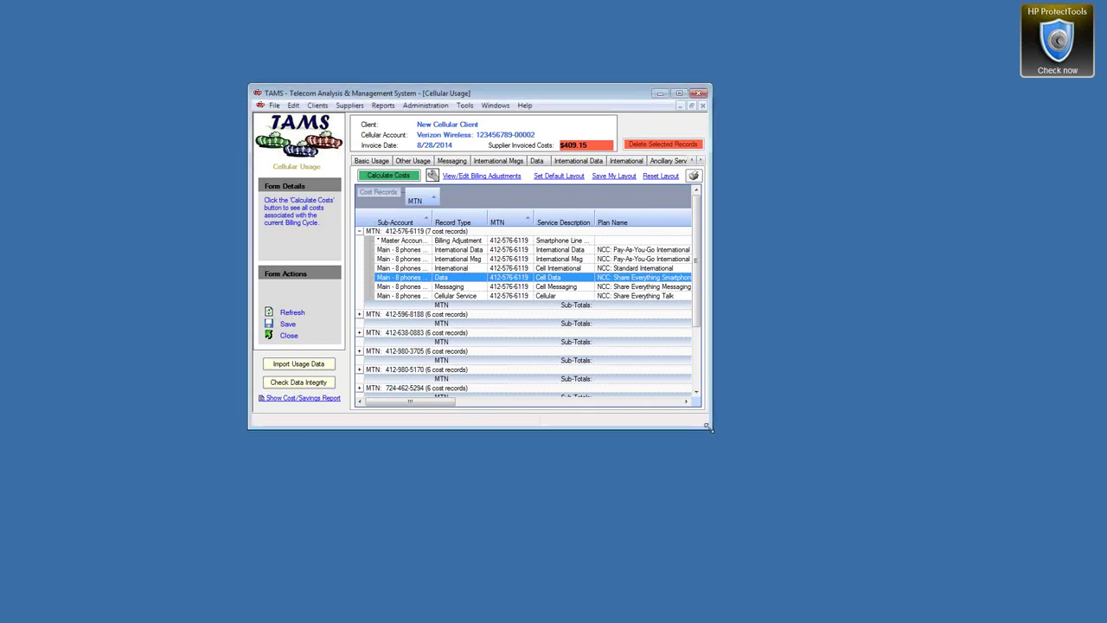
# Enlarge the TAMS window to show more of the 8/28/2014 billing cycle cost columns
pyautogui.moveTo(711, 428); pyautogui.dragTo(948, 478)
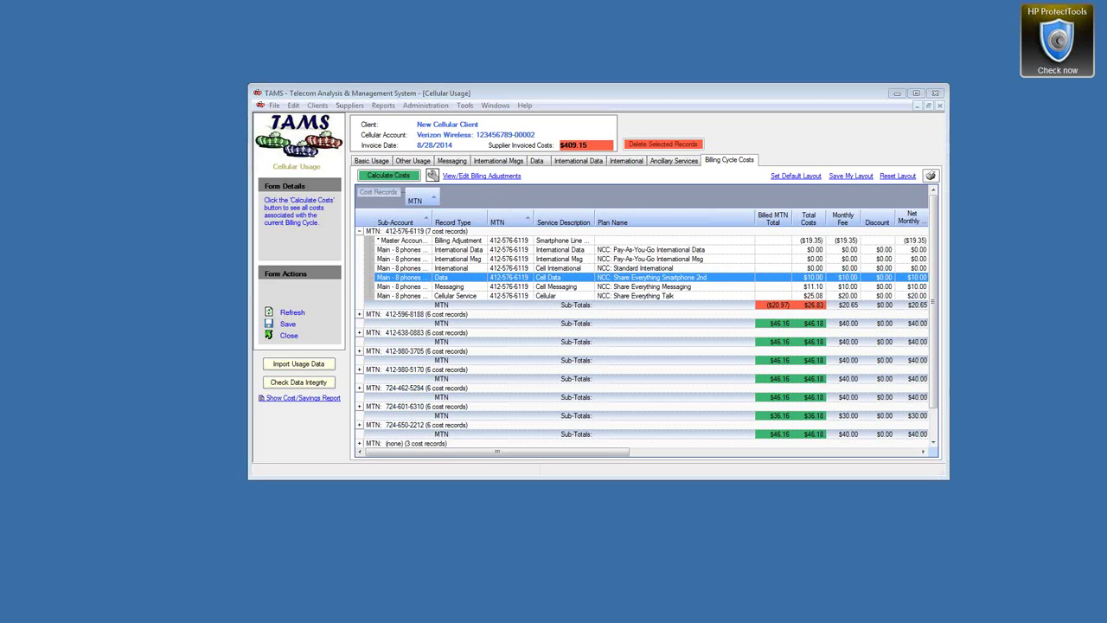
# Bring up the recommendation letter at 150% zoom and widen its window to fit the chart
pyautogui.hotkey('alt', 'Tab')
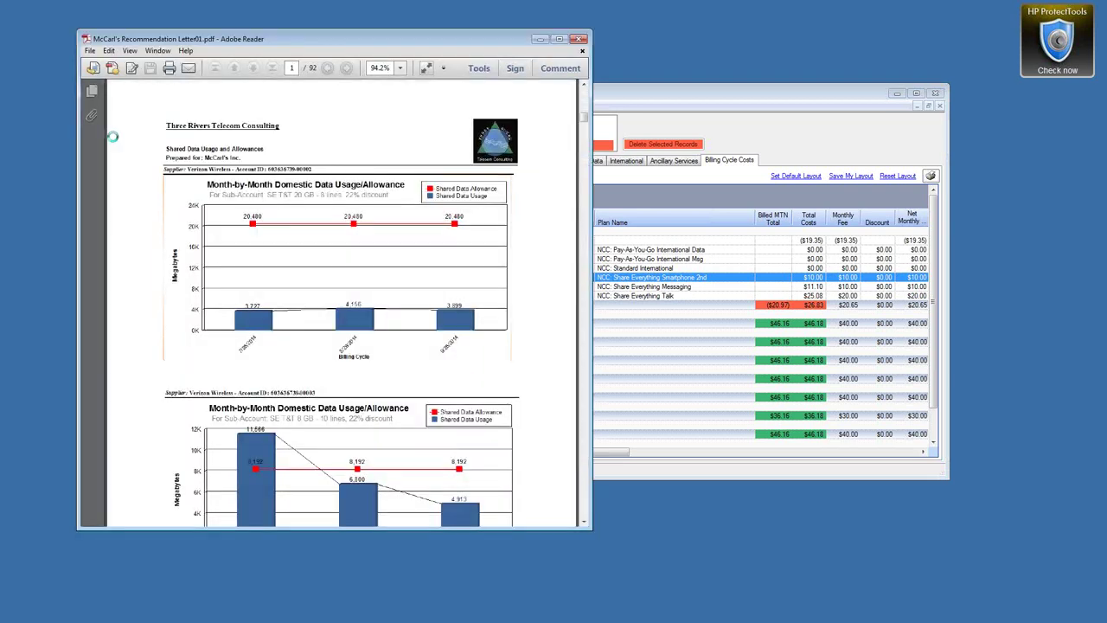
pyautogui.moveTo(517, 42); pyautogui.dragTo(700, 38)
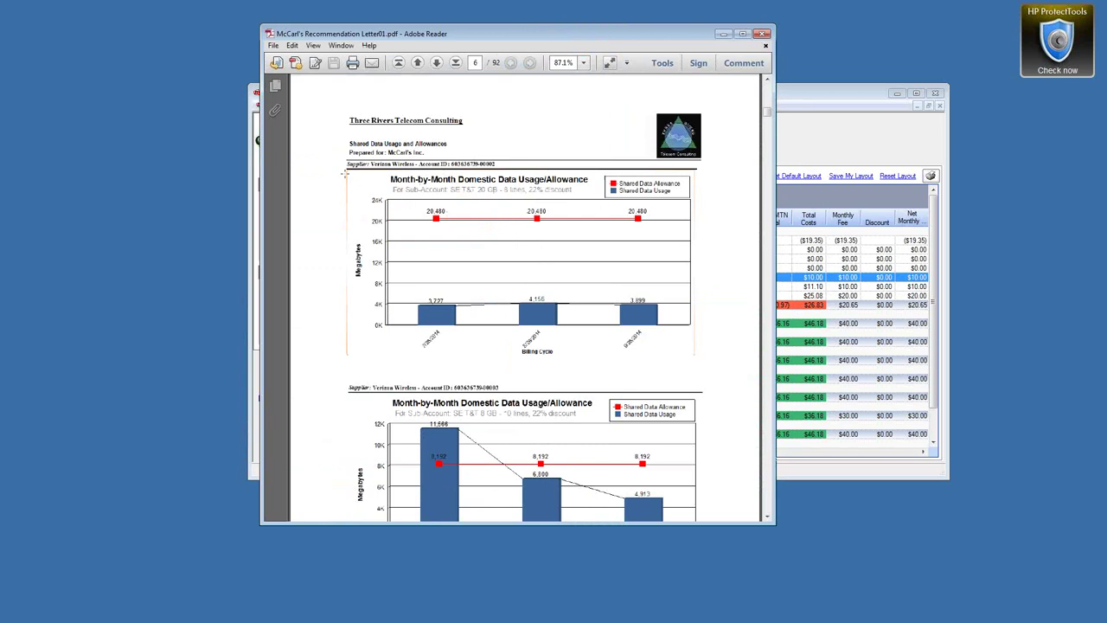
pyautogui.moveTo(344, 174); pyautogui.dragTo(368, 180)
pyautogui.click(583, 63)
pyautogui.click(605, 154)
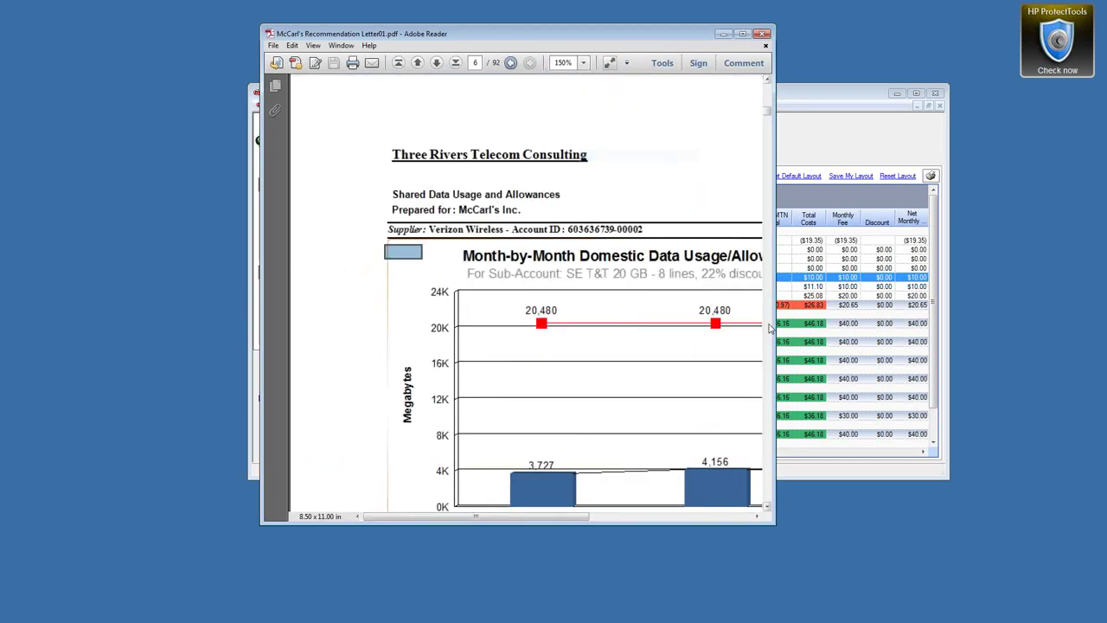
pyautogui.moveTo(769, 327); pyautogui.dragTo(1079, 321)
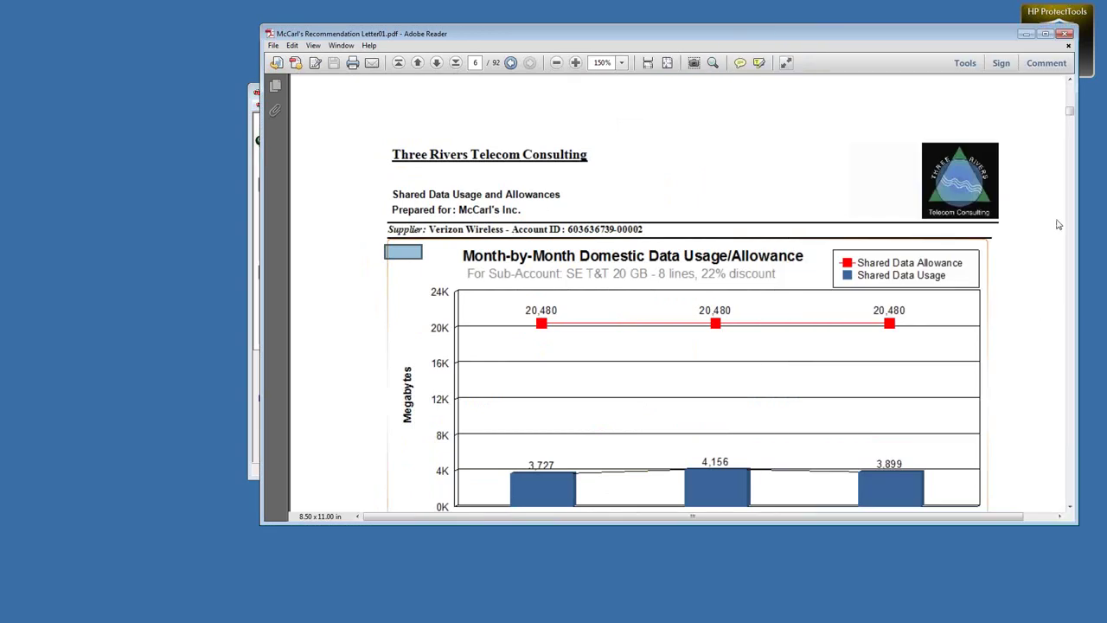
pyautogui.click(1069, 508)
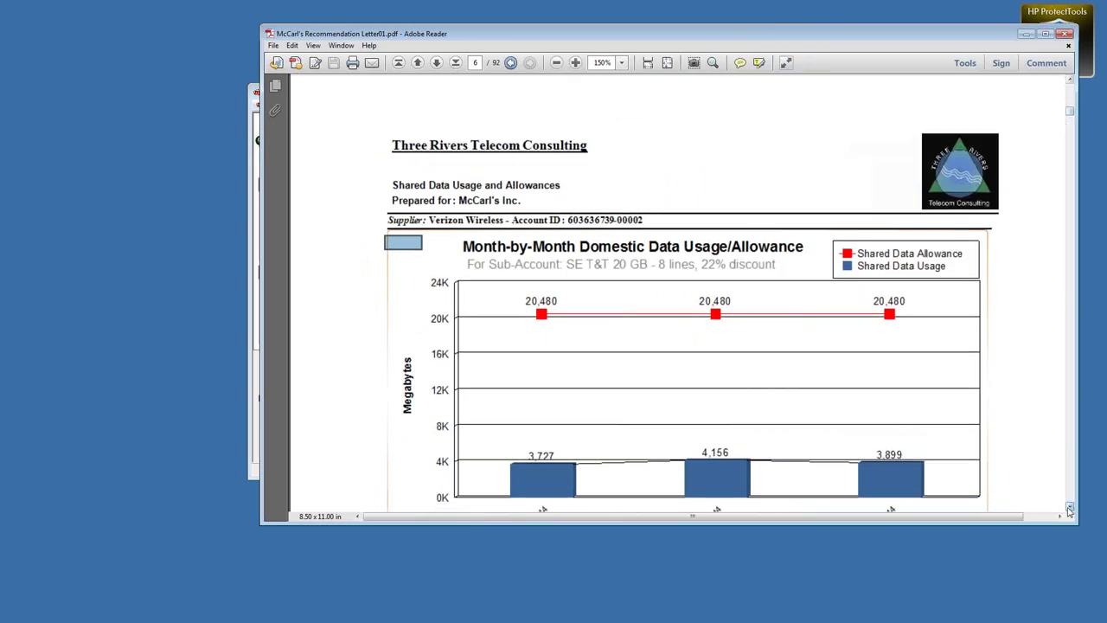
pyautogui.click(1069, 508)
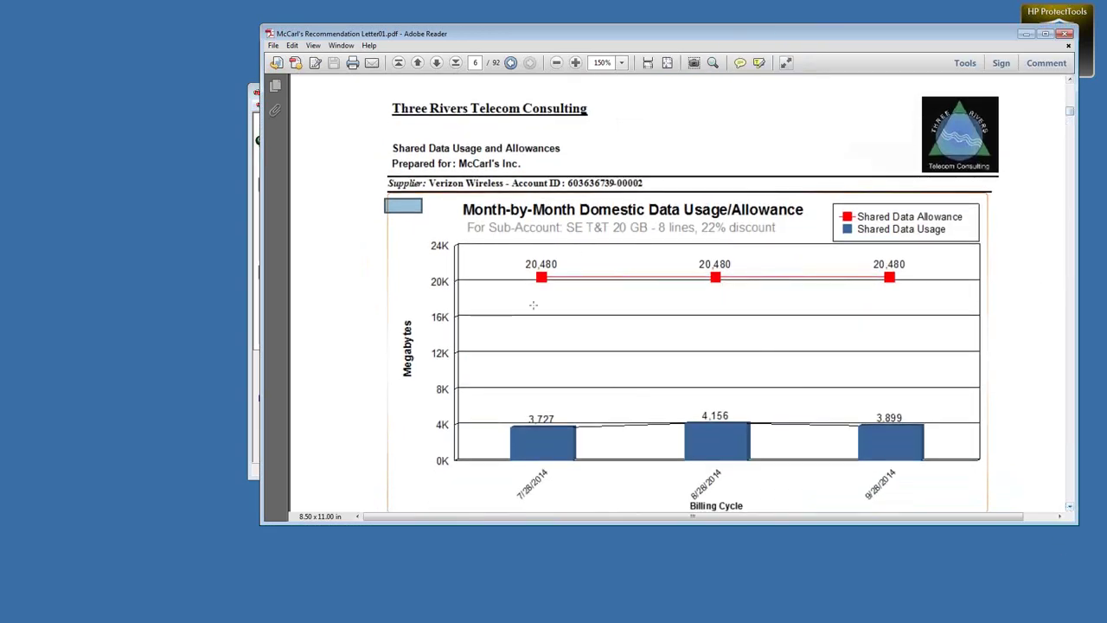
pyautogui.scroll(-1, 497, 319)
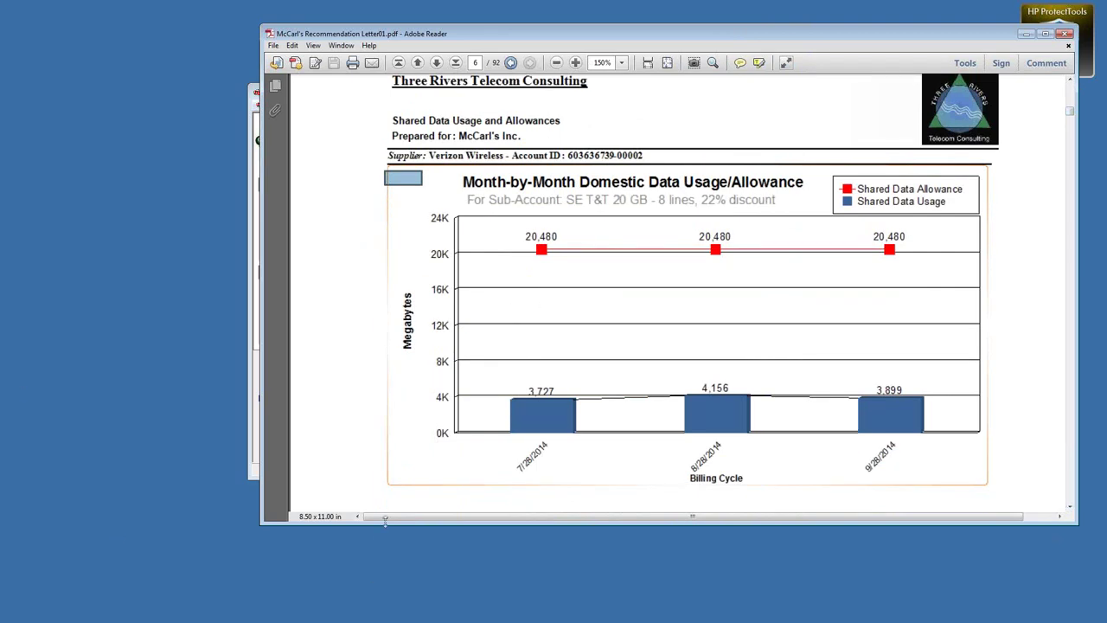
# Mark the 20,480 MB shared data allowance line and the usage bars, then move the window left
pyautogui.moveTo(385, 522); pyautogui.dragTo(378, 583)
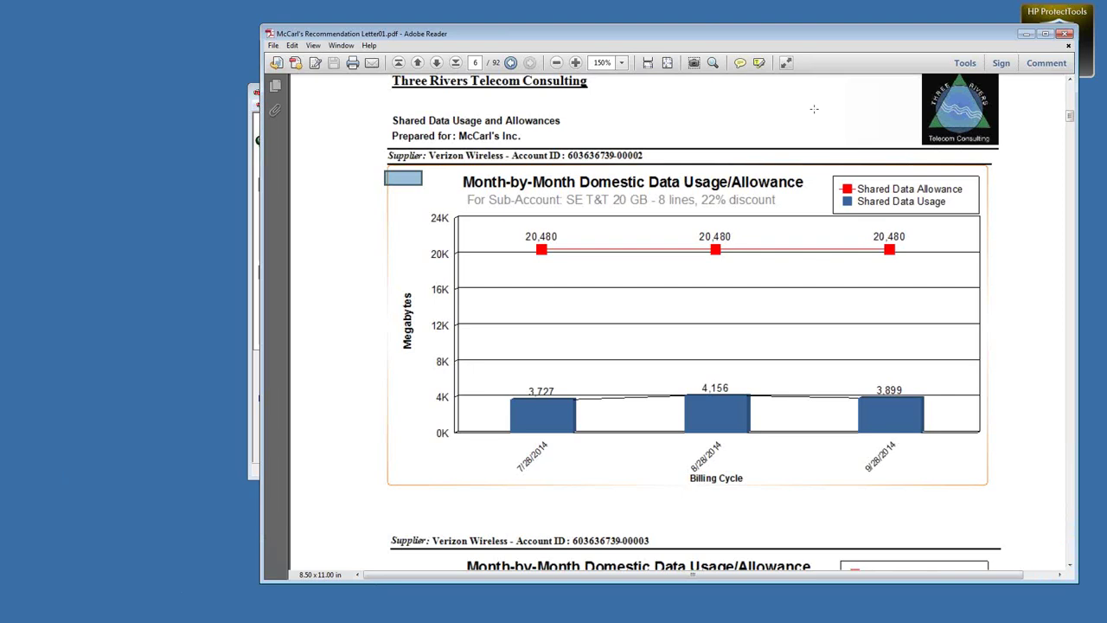
pyautogui.moveTo(518, 224); pyautogui.dragTo(921, 277)
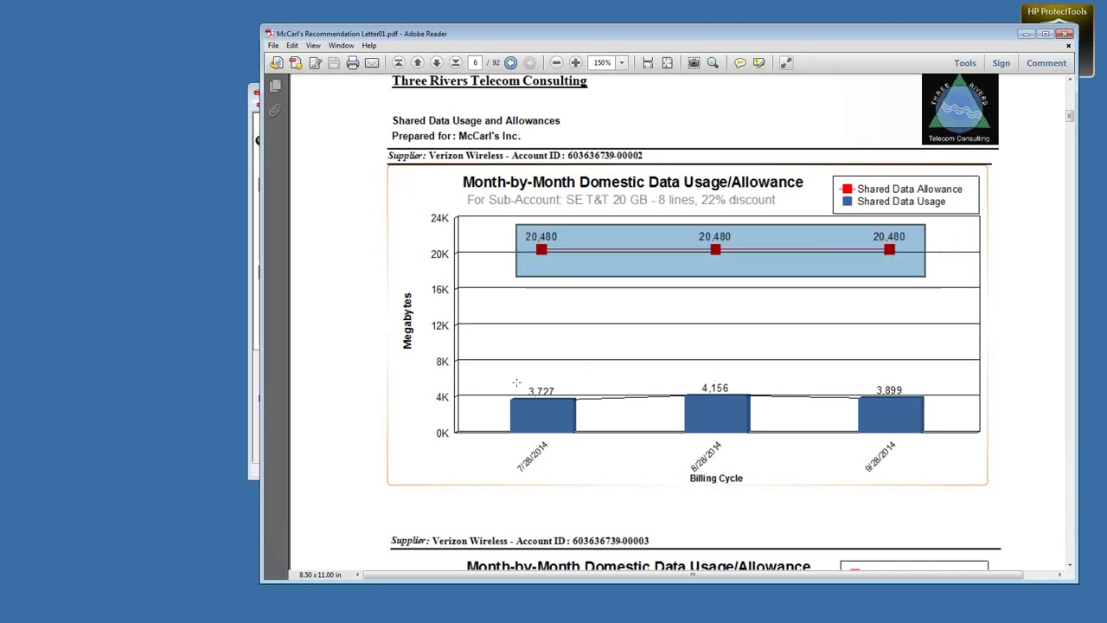
pyautogui.moveTo(510, 377); pyautogui.dragTo(941, 403)
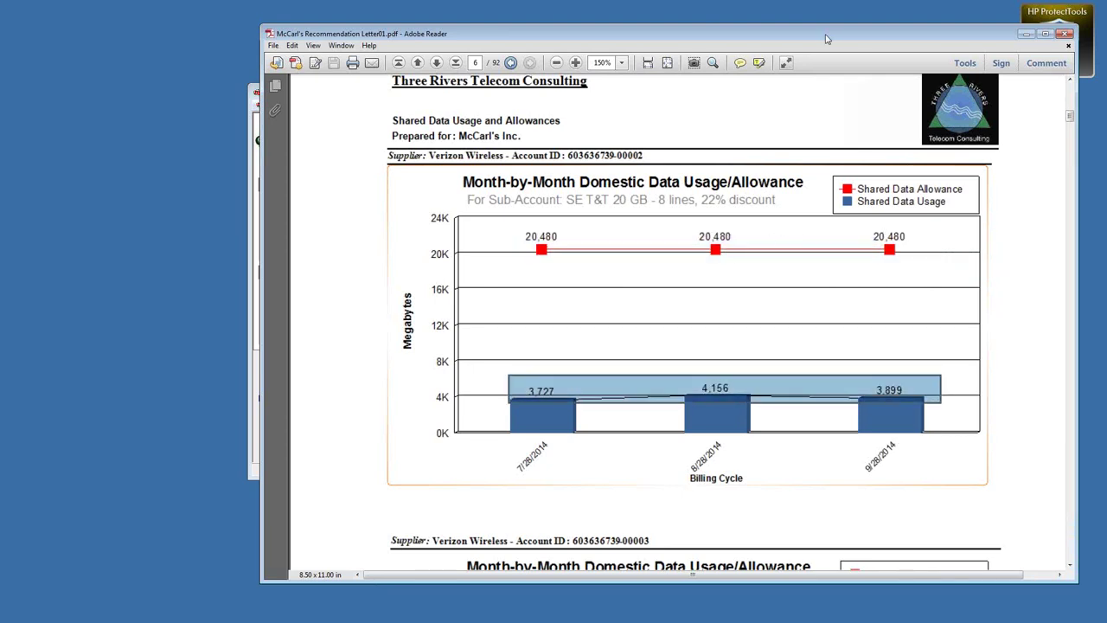
pyautogui.moveTo(829, 28); pyautogui.dragTo(656, 33)
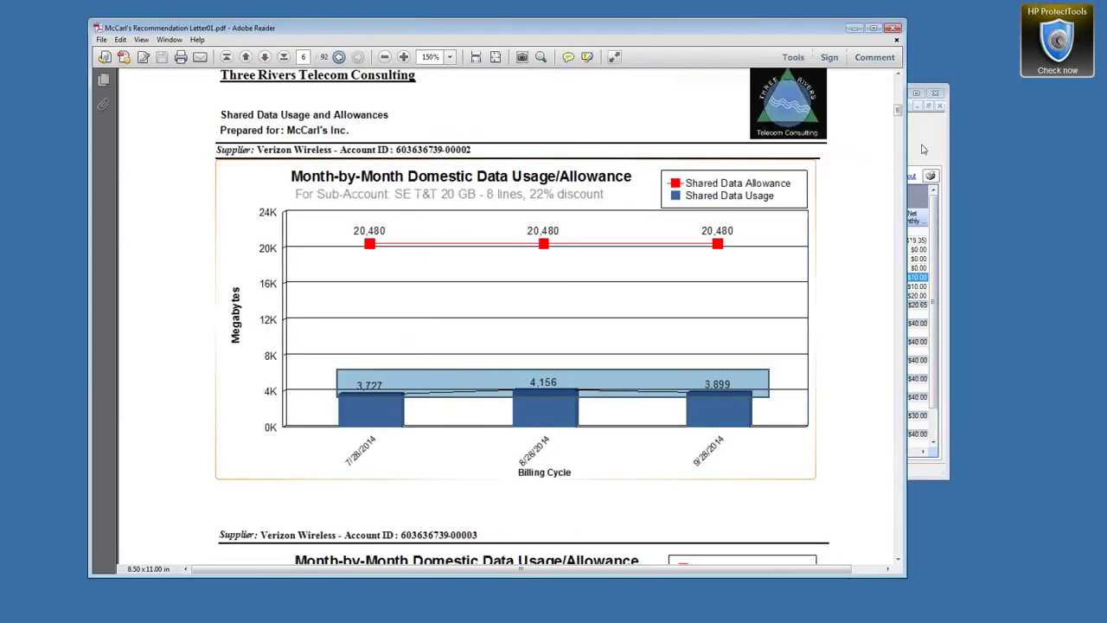
# Start the Cellular Summary Devices With No Usage report from the Reports menu
pyautogui.click(924, 147)
pyautogui.click(396, 105)
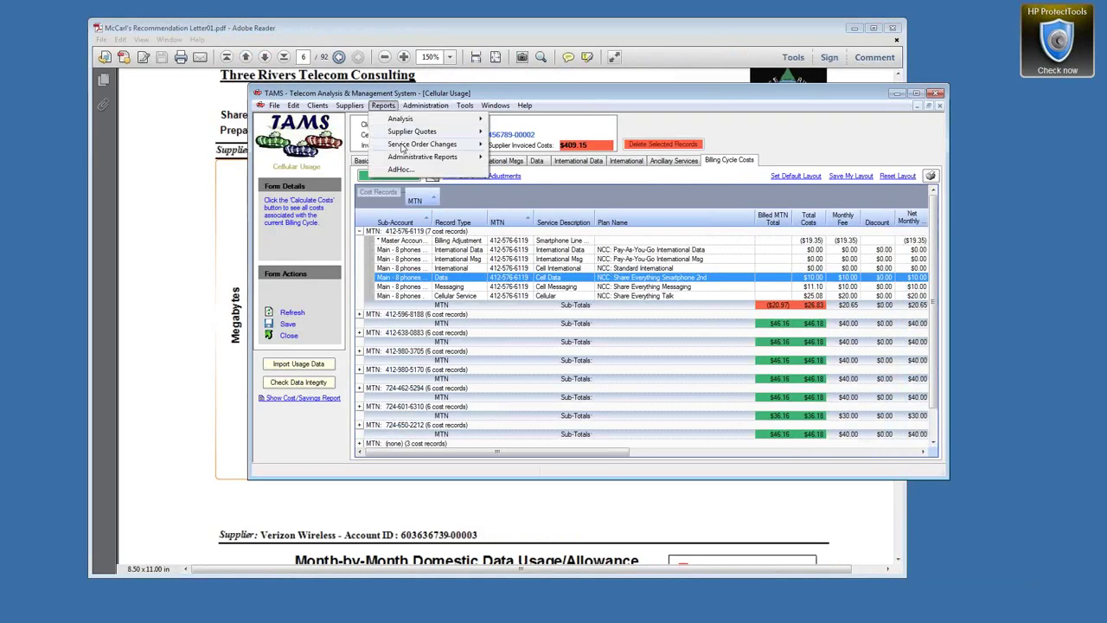
pyautogui.moveTo(406, 157)
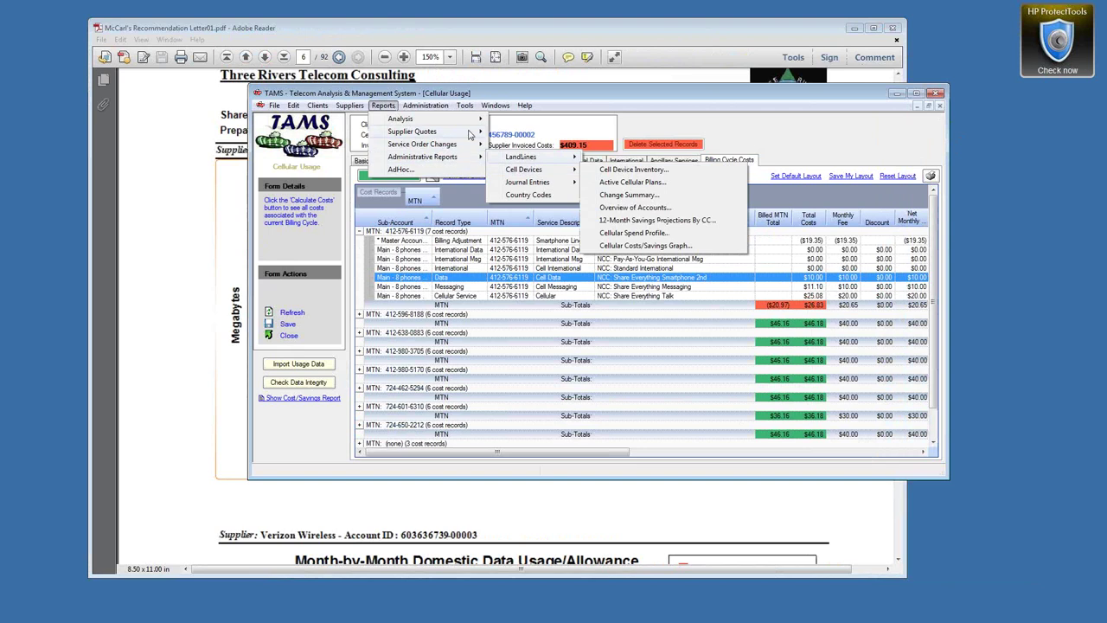
pyautogui.moveTo(415, 119)
pyautogui.moveTo(536, 135)
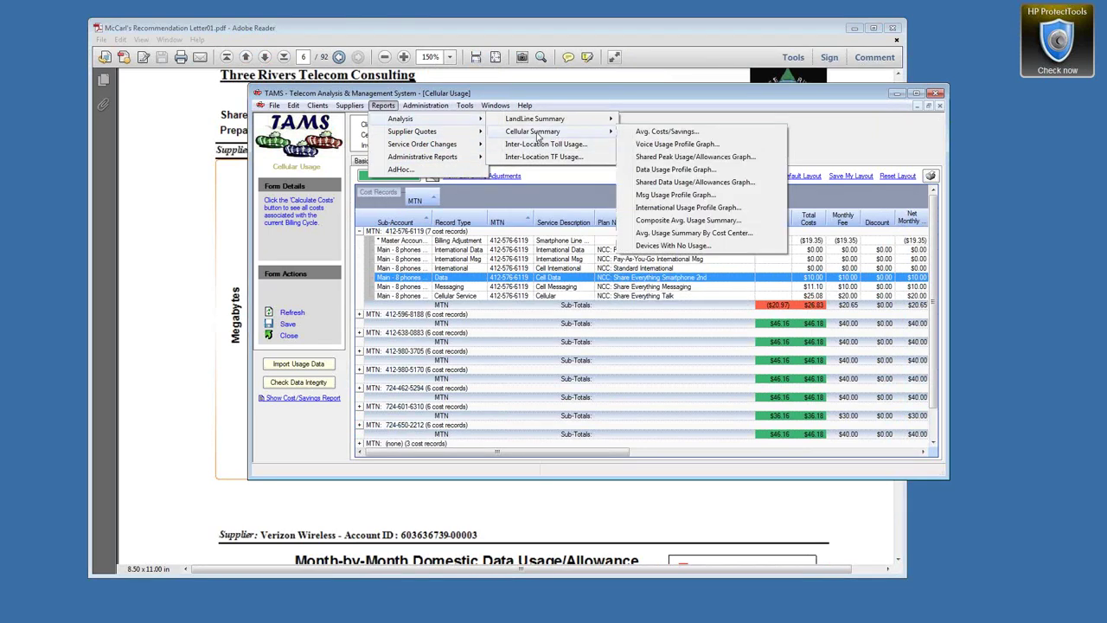
pyautogui.click(675, 245)
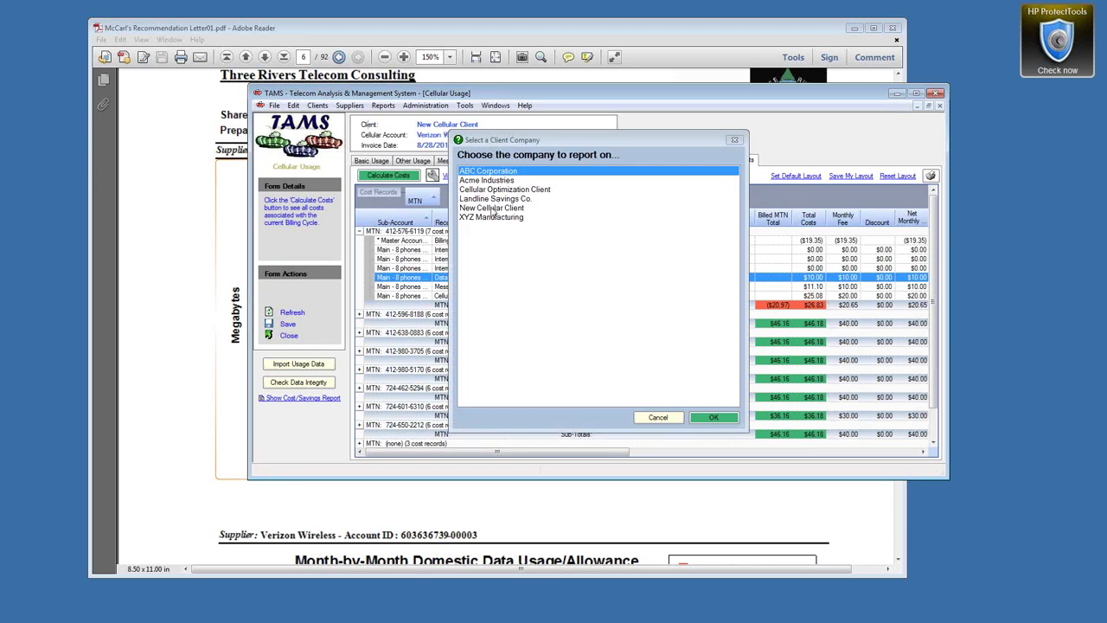
# Generate the report for New Cellular Client and enlarge the Report Viewer
pyautogui.click(492, 209)
pyautogui.doubleClick(493, 209)
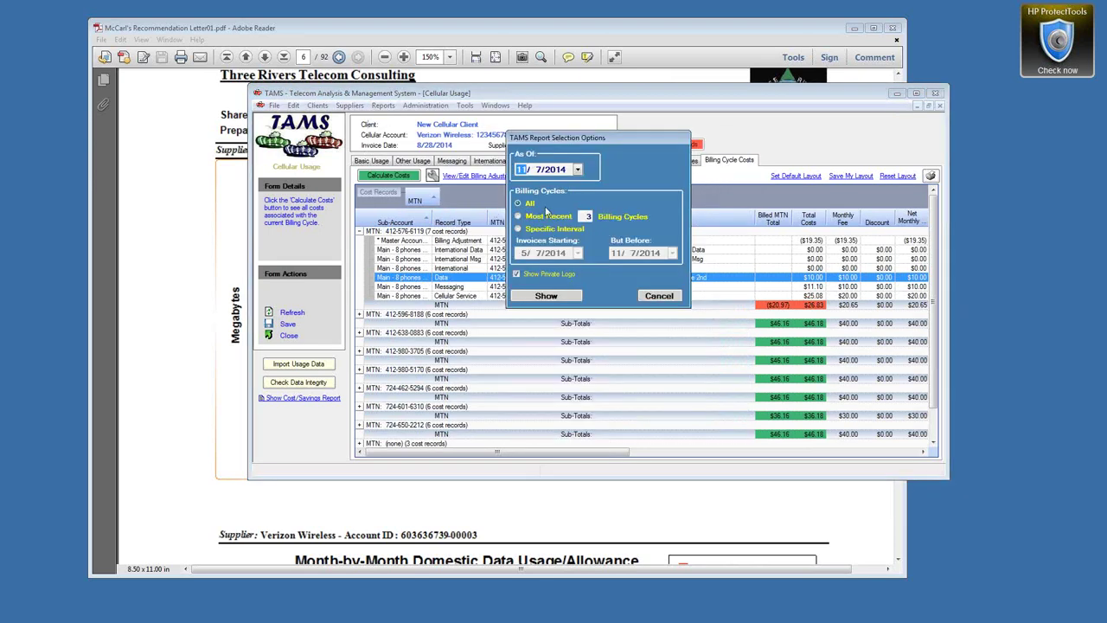
pyautogui.click(547, 297)
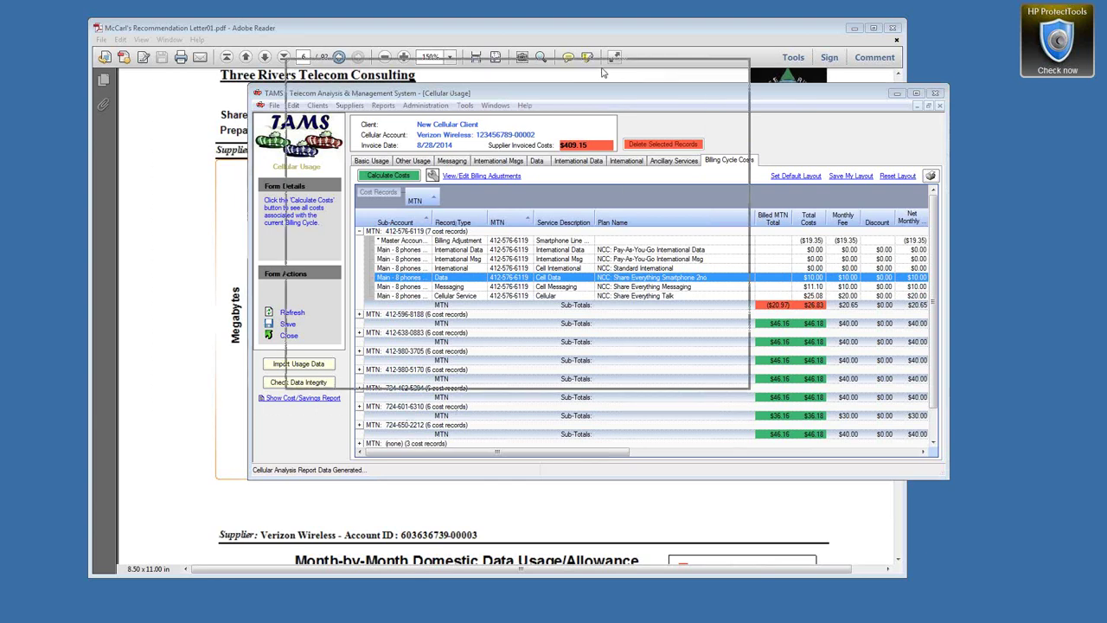
pyautogui.moveTo(619, 379); pyautogui.dragTo(1097, 534)
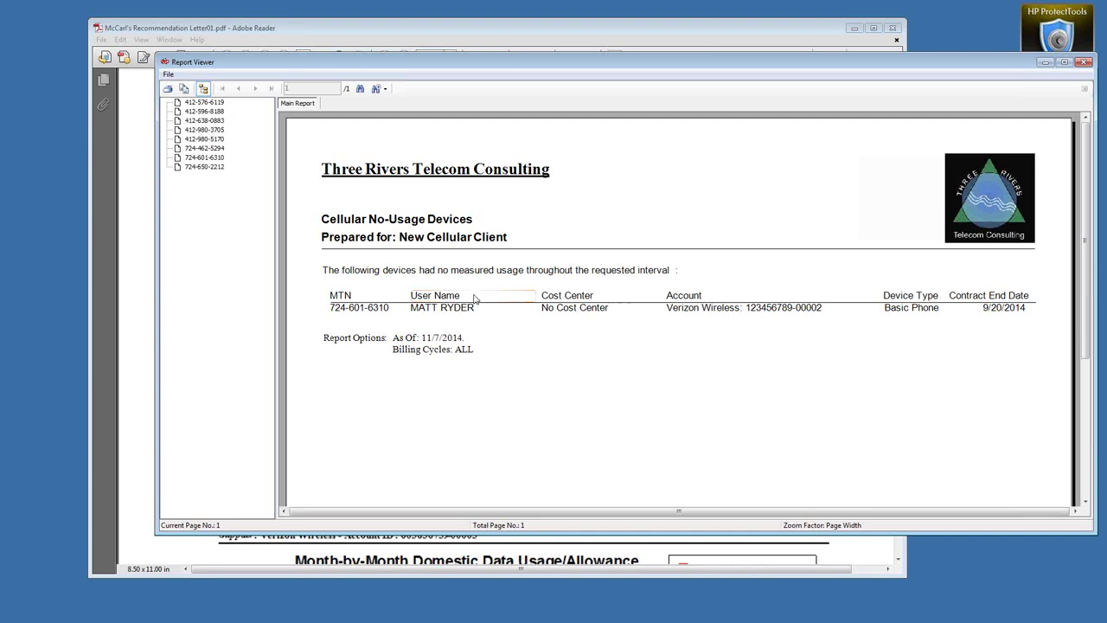
pyautogui.click(372, 311)
pyautogui.click(918, 309)
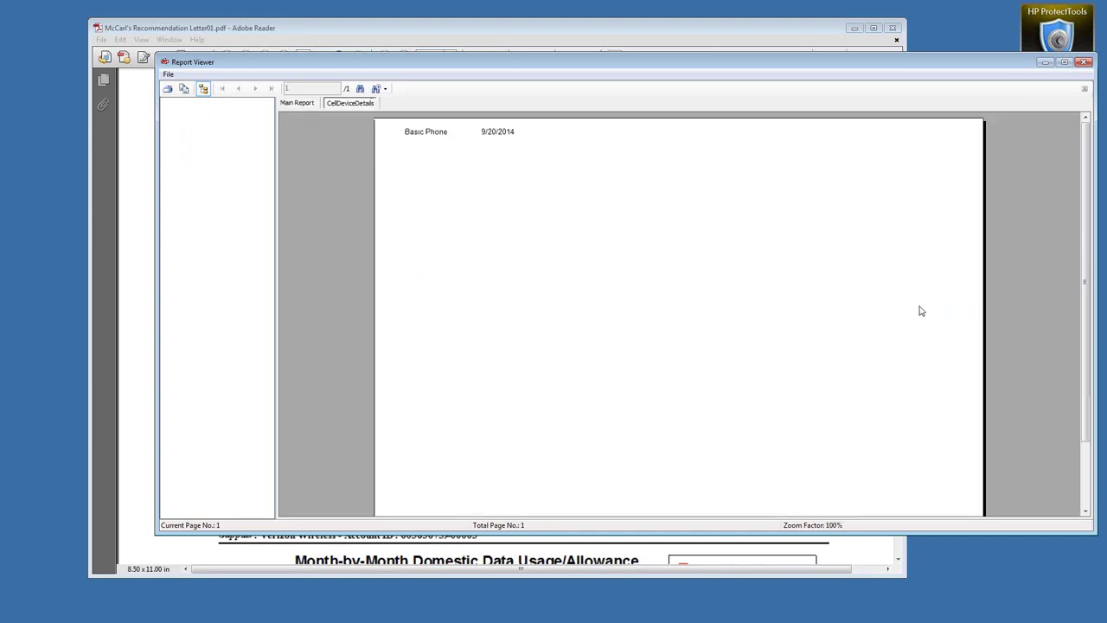
pyautogui.click(1085, 90)
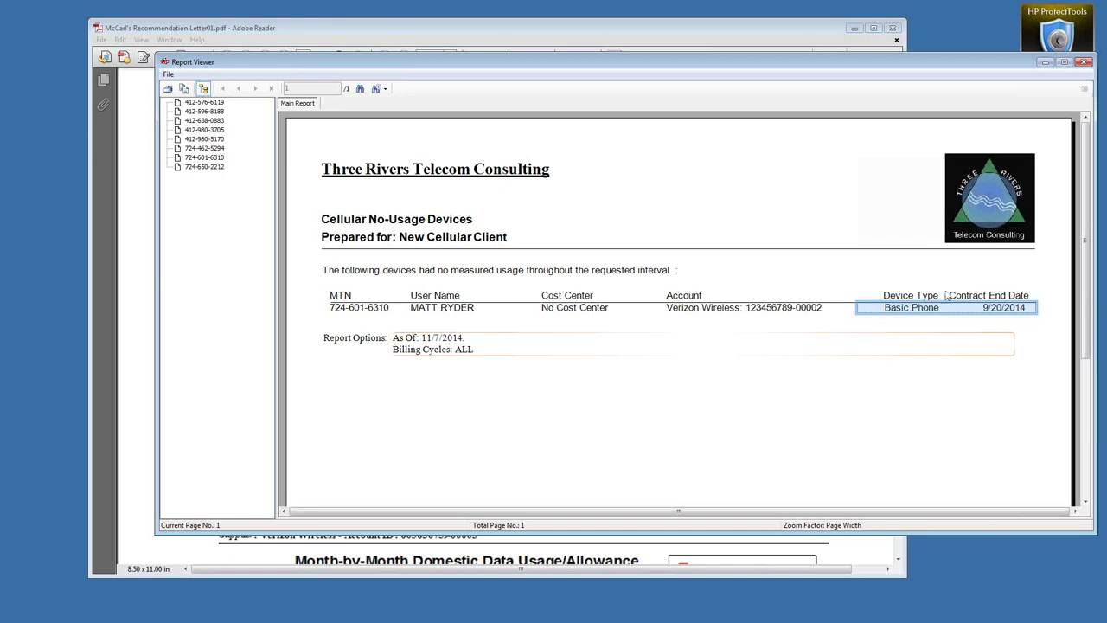
pyautogui.click(1084, 62)
pyautogui.click(739, 41)
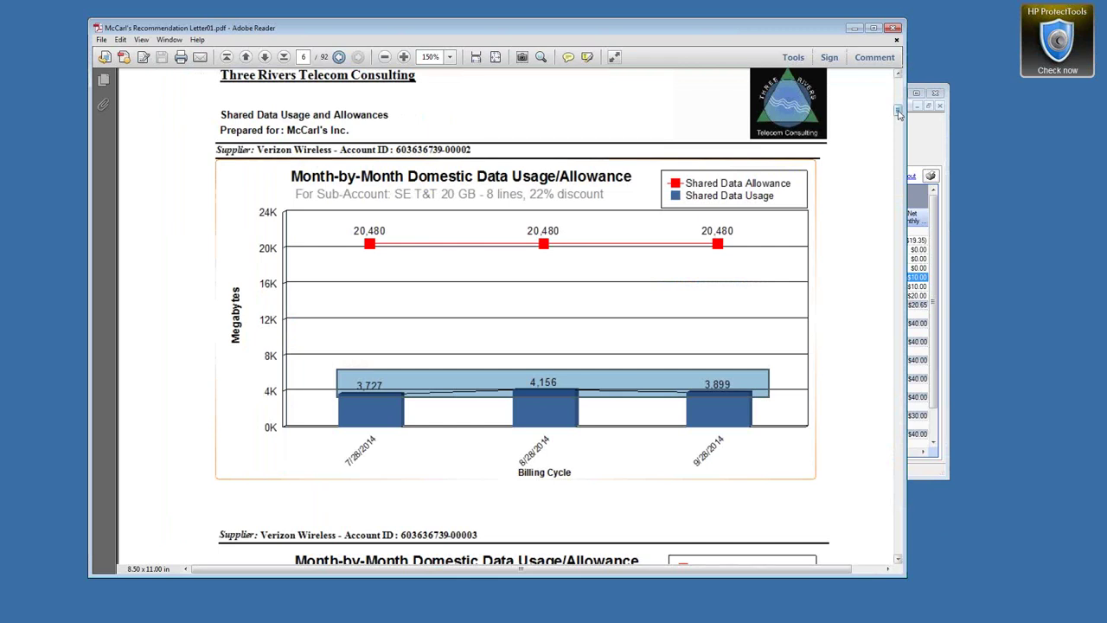
# Narrow the Reader window, select the $27,292.71 combined savings figure, then close the letter
pyautogui.scroll(2, 899, 113)
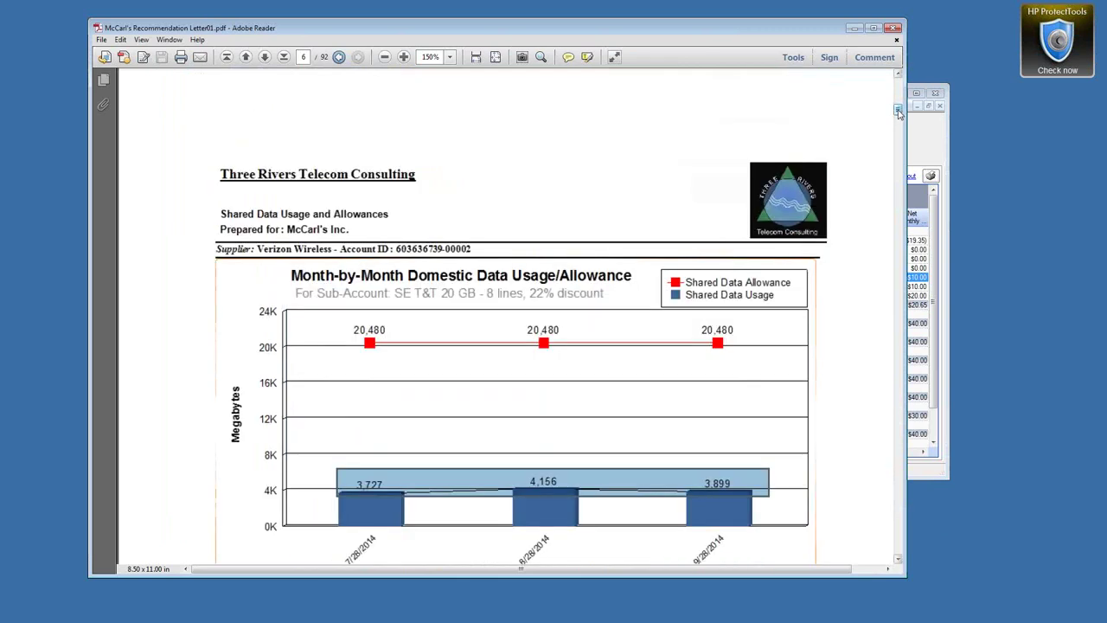
pyautogui.moveTo(901, 110); pyautogui.dragTo(863, 119)
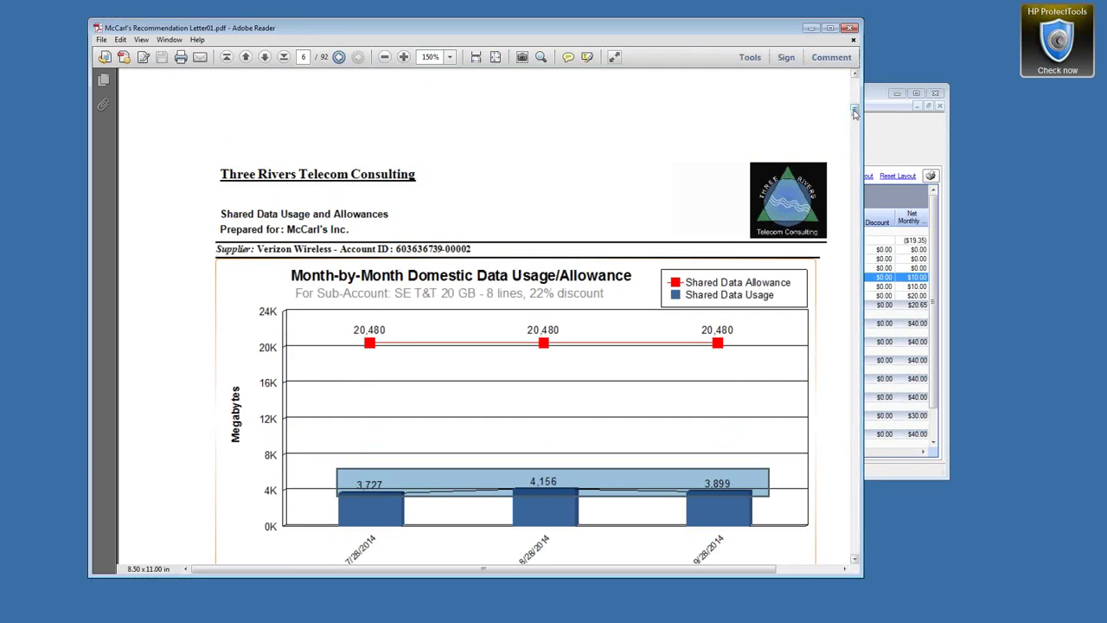
pyautogui.moveTo(854, 114); pyautogui.dragTo(854, 99)
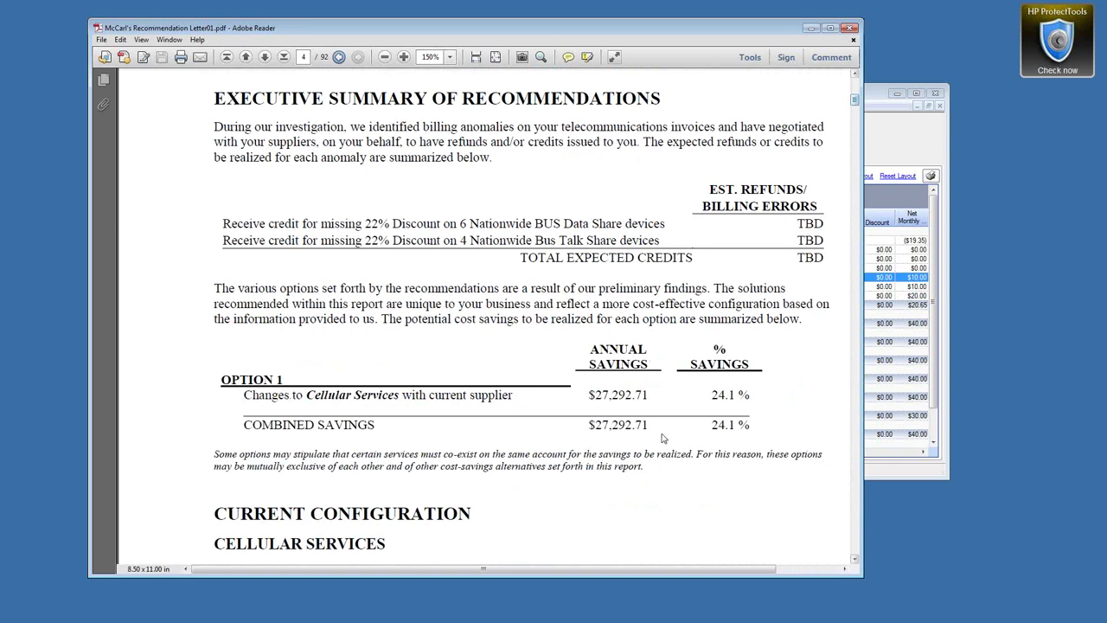
pyautogui.moveTo(711, 425); pyautogui.dragTo(735, 425)
pyautogui.moveTo(585, 425); pyautogui.dragTo(651, 424)
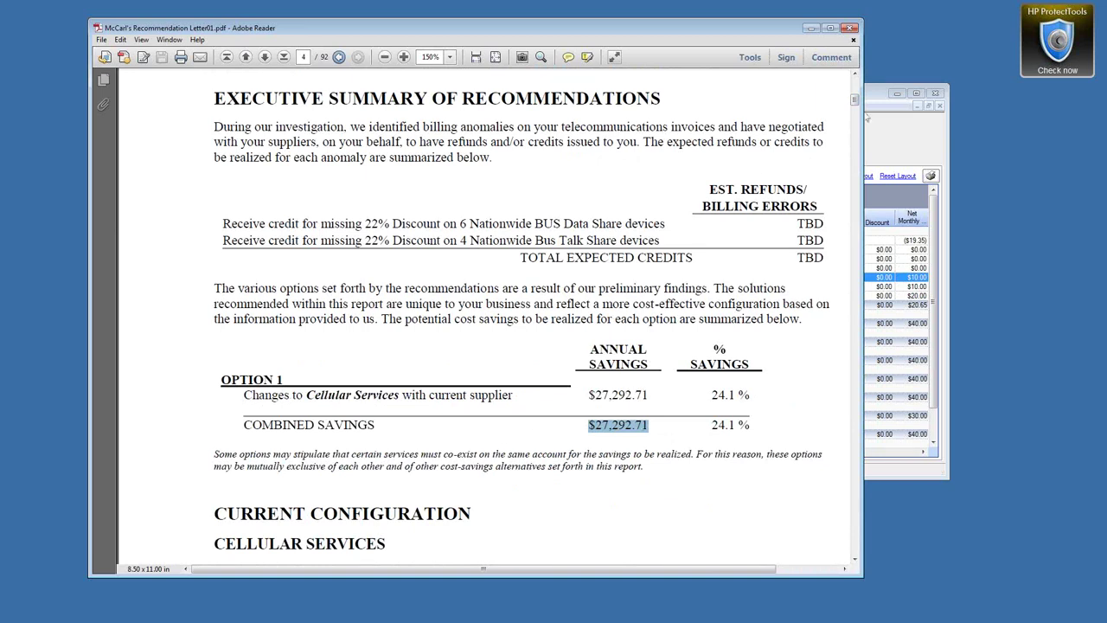
pyautogui.moveTo(855, 104); pyautogui.dragTo(898, 104)
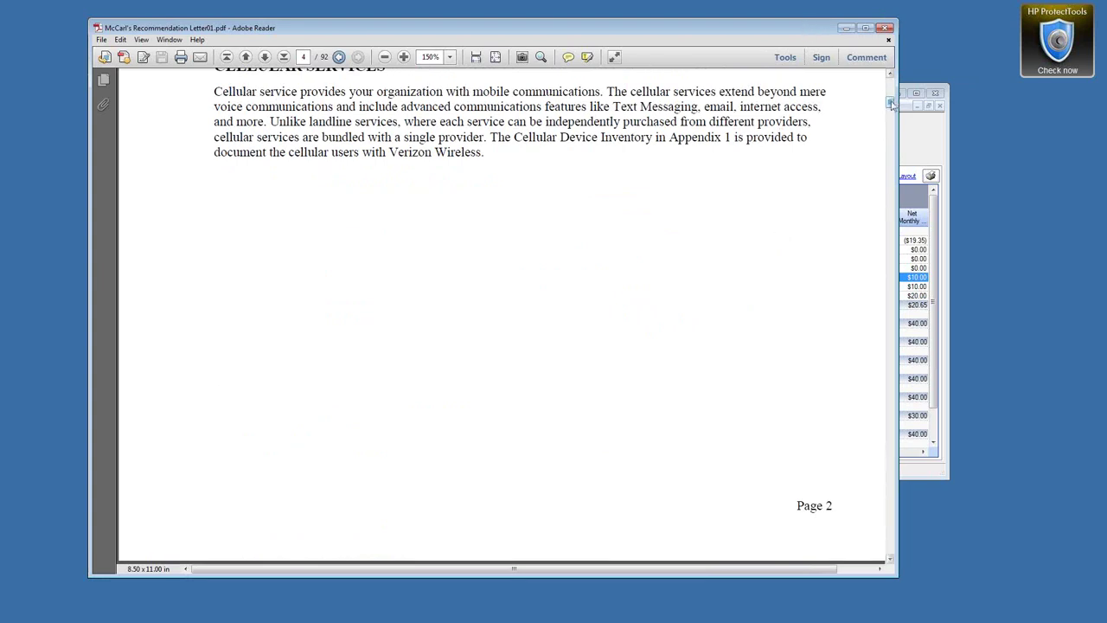
pyautogui.scroll(5, 892, 104)
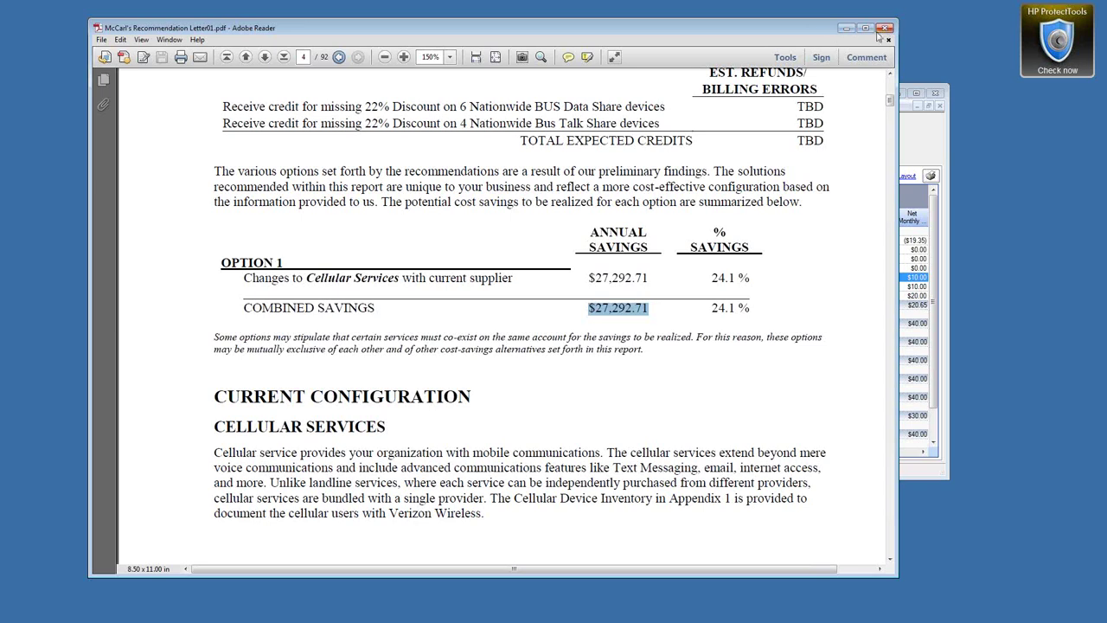
pyautogui.click(884, 29)
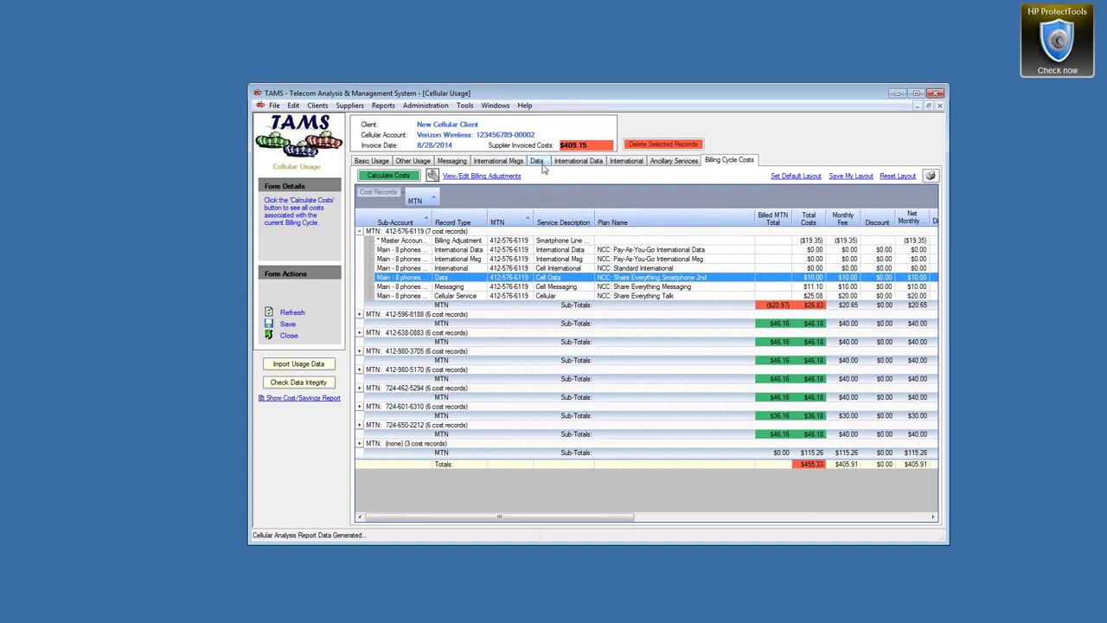
# Switch to window 6, Manage Cell Services, from the Windows menu
pyautogui.click(505, 106)
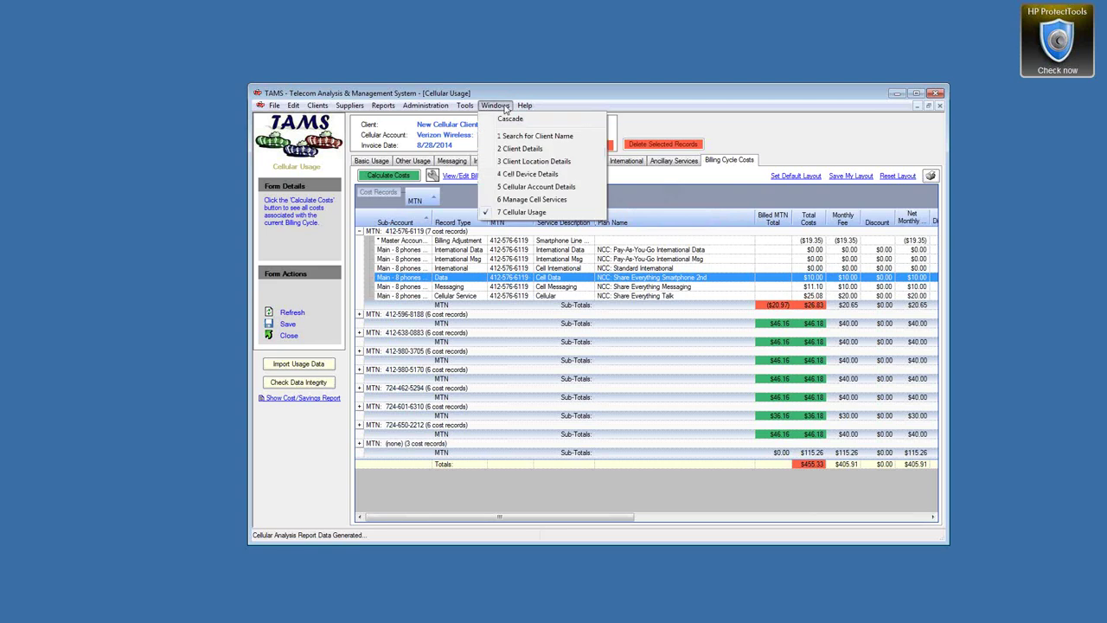
pyautogui.click(512, 200)
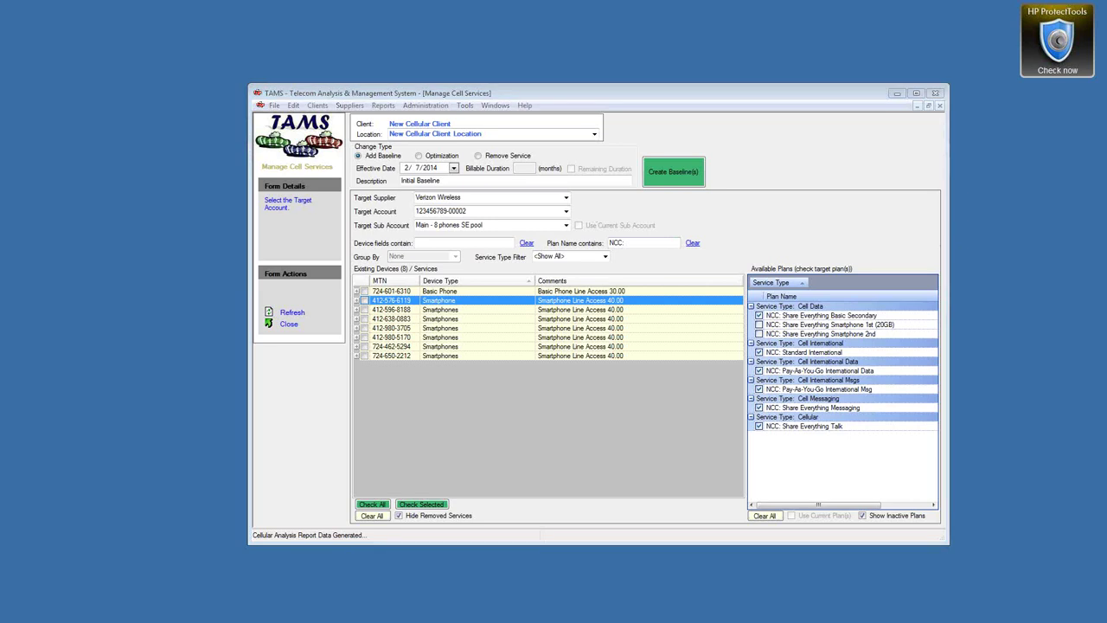
pyautogui.hotkey('alt', 'Tab')
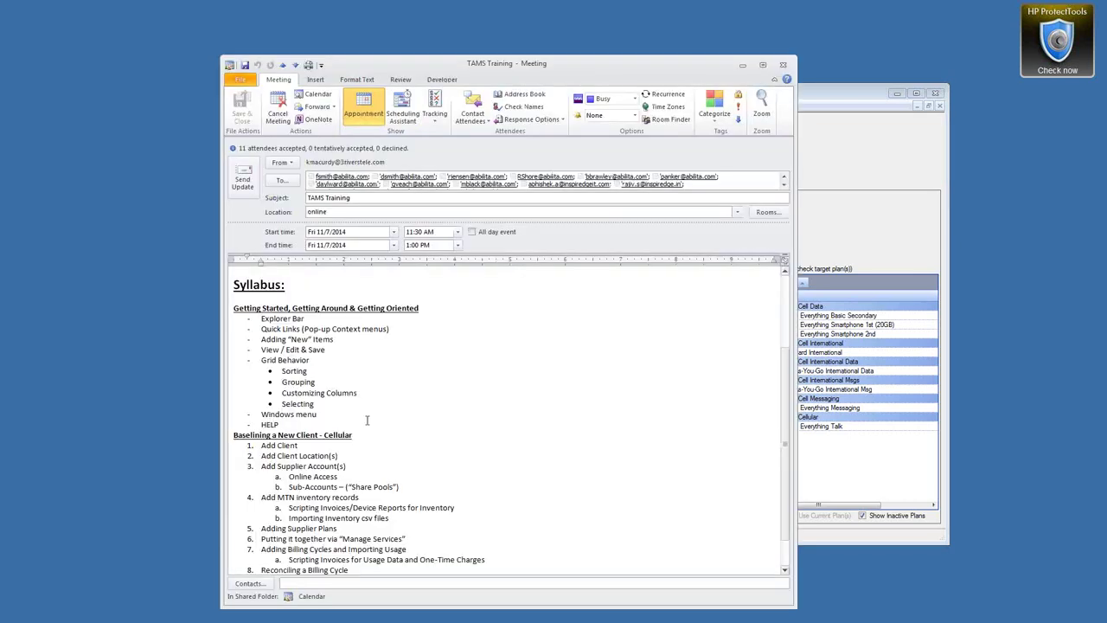
pyautogui.moveTo(263, 318); pyautogui.dragTo(392, 331)
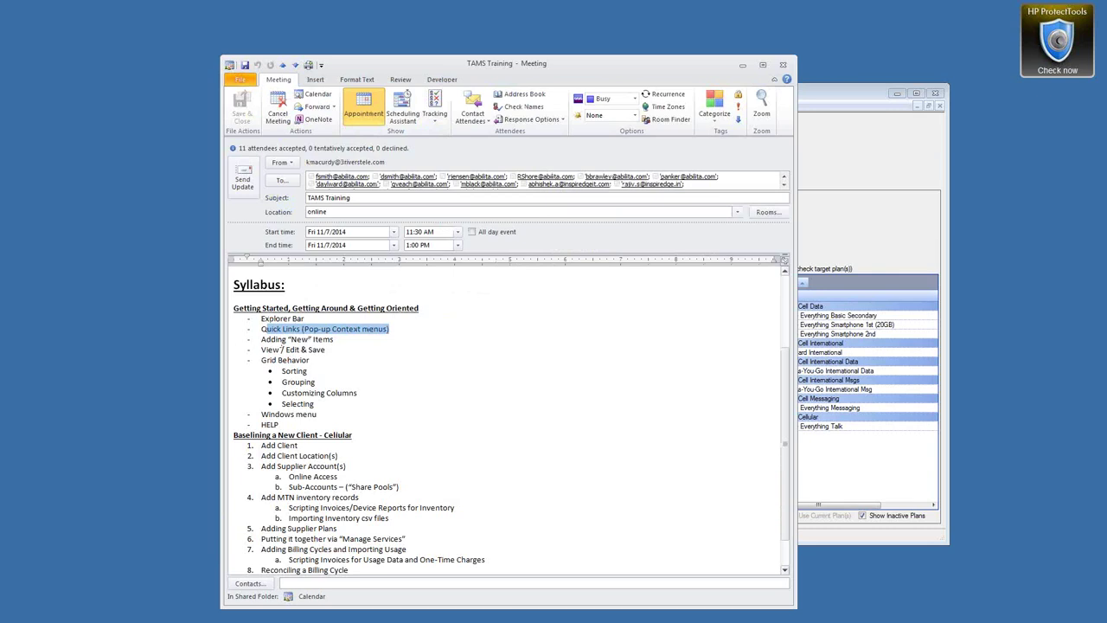
pyautogui.moveTo(264, 339); pyautogui.dragTo(337, 340)
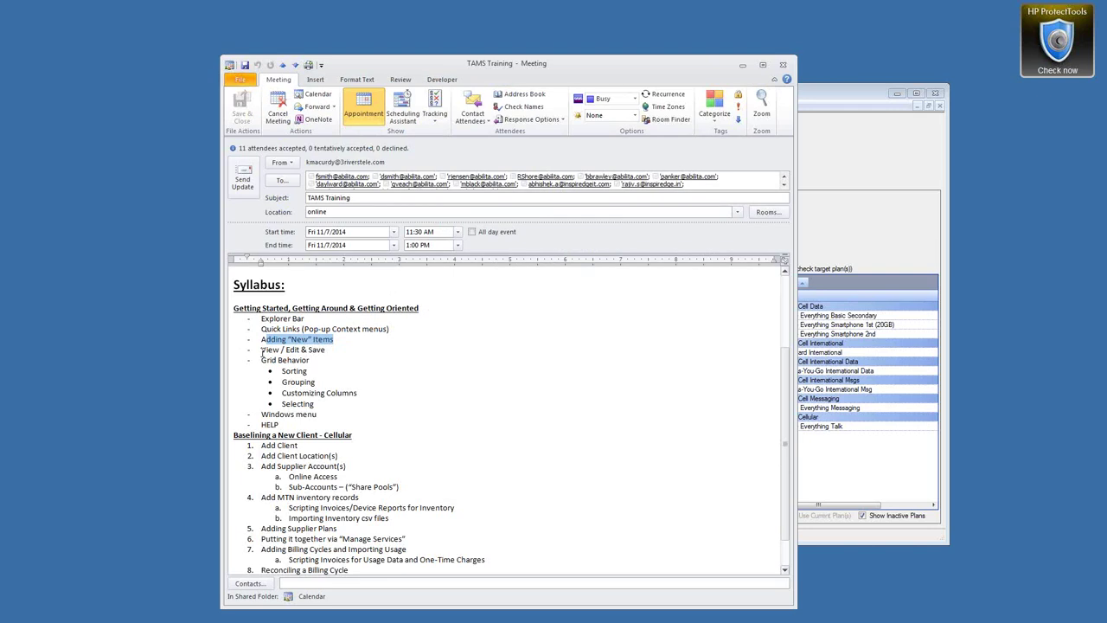
pyautogui.moveTo(261, 350); pyautogui.dragTo(326, 350)
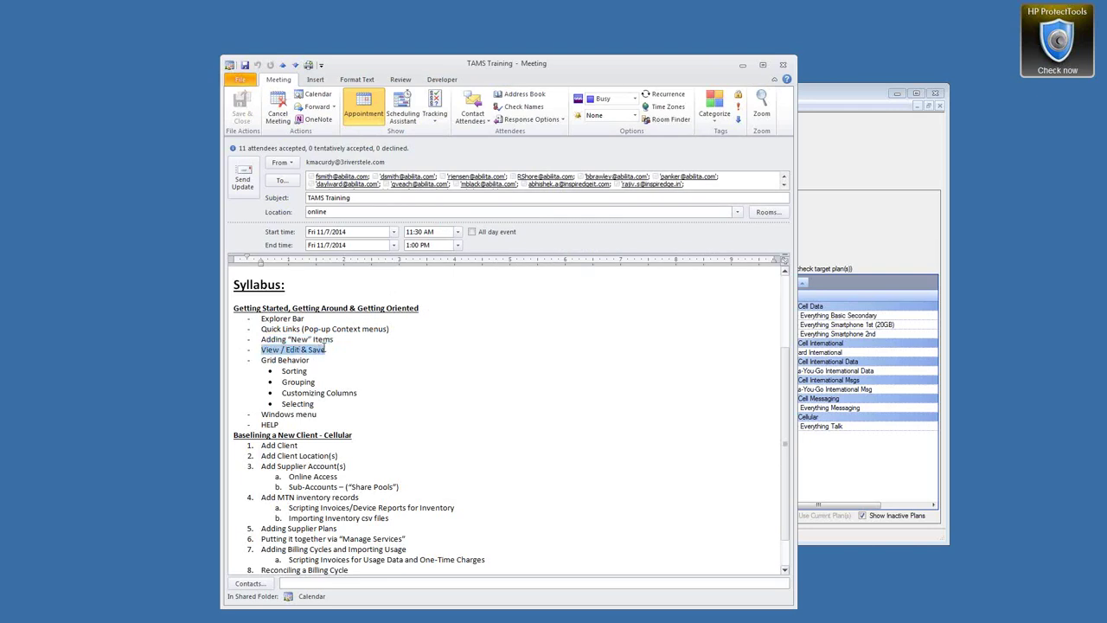
pyautogui.click(835, 97)
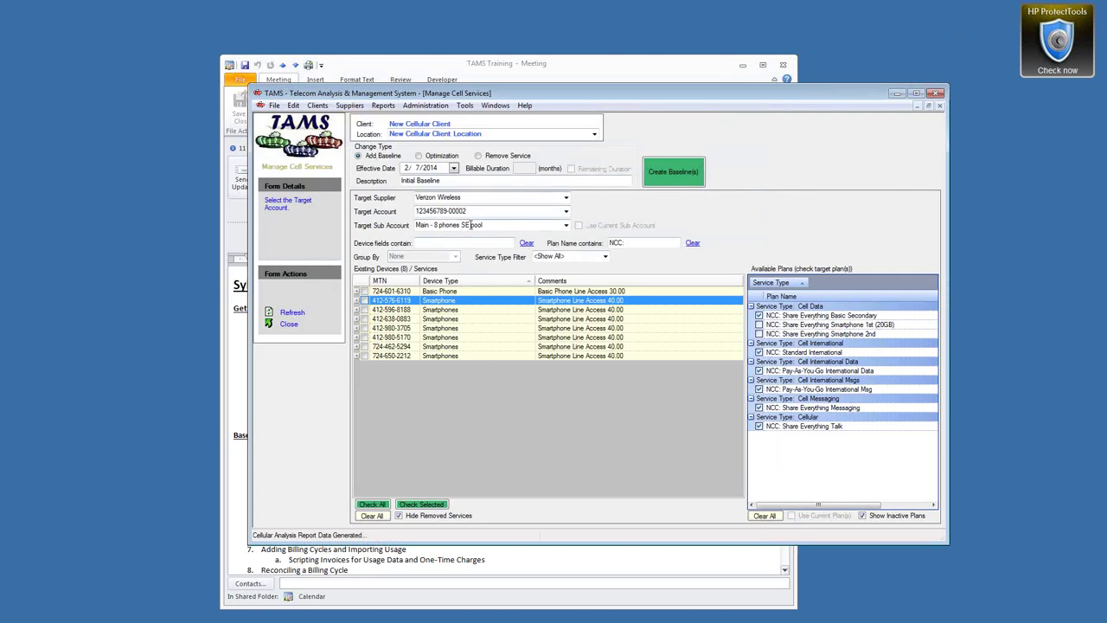
# Change the 8 phones SE pool sub-account's Initial Configuration monthly fee to $127.00 and save
pyautogui.rightClick(472, 225)
pyautogui.click(510, 230)
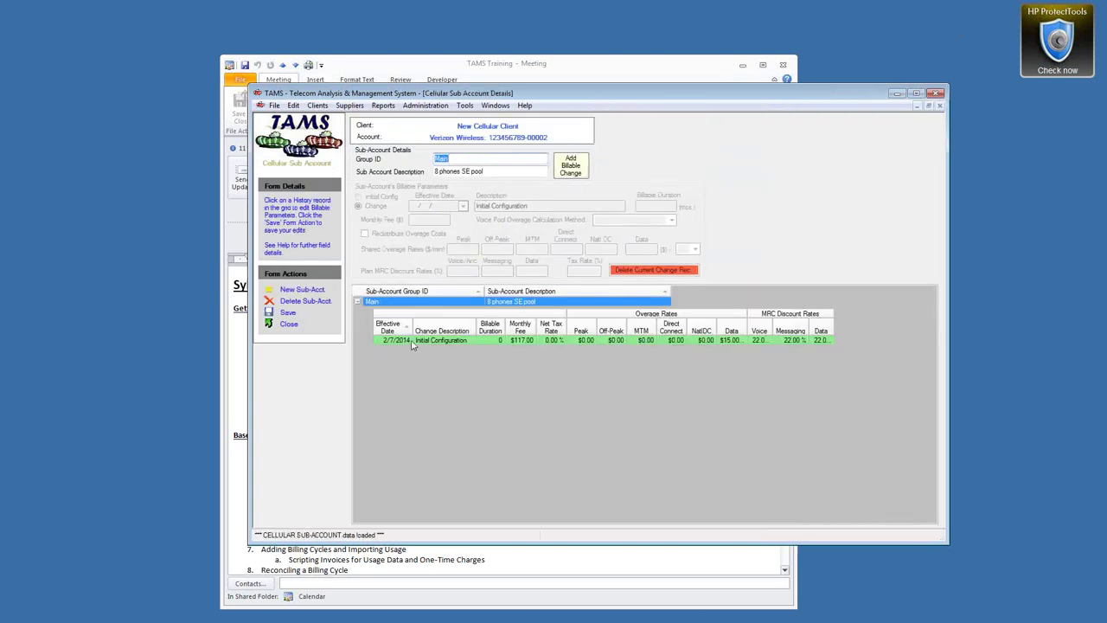
pyautogui.click(413, 341)
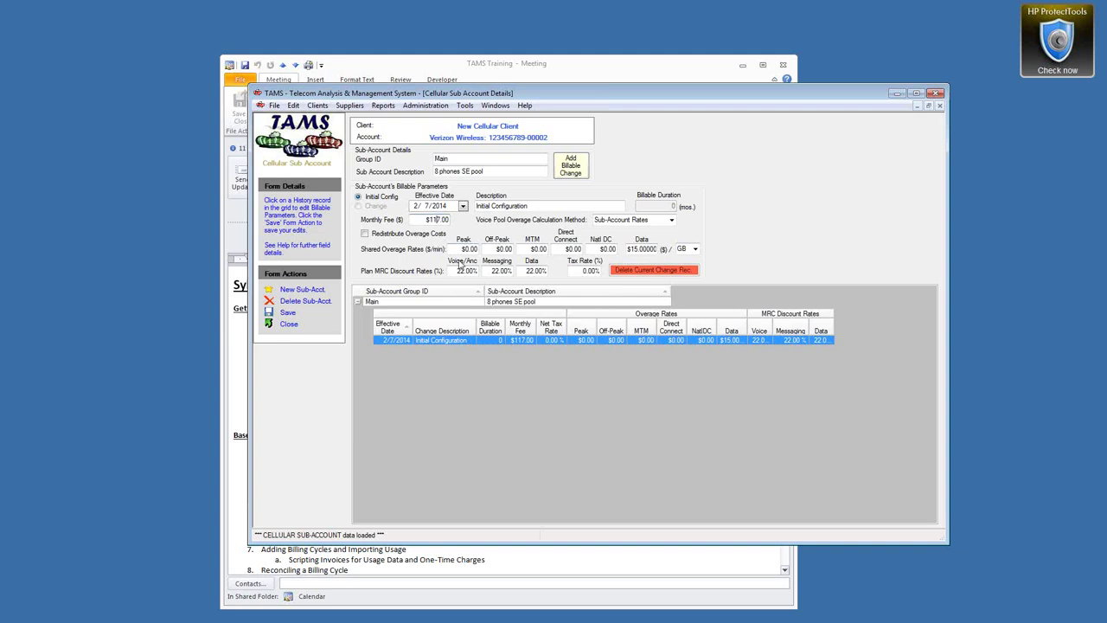
pyautogui.press('BackSpace')
pyautogui.write('2')
pyautogui.click(288, 313)
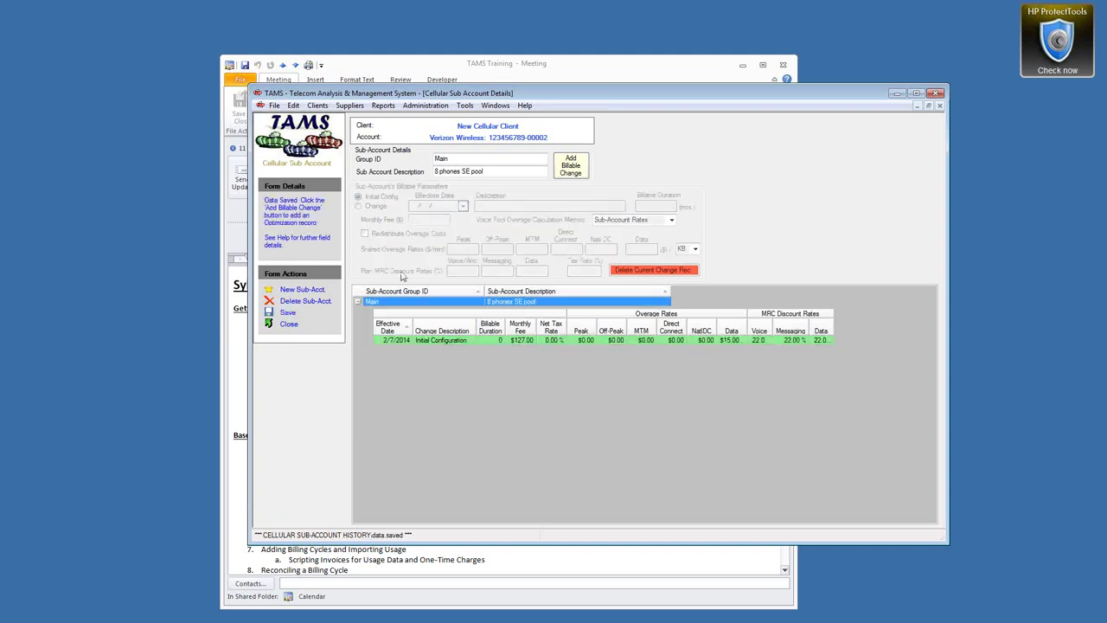
# Save the monthly fee back at $117.00 and bring the TAMS Training meeting forward
pyautogui.click(439, 221)
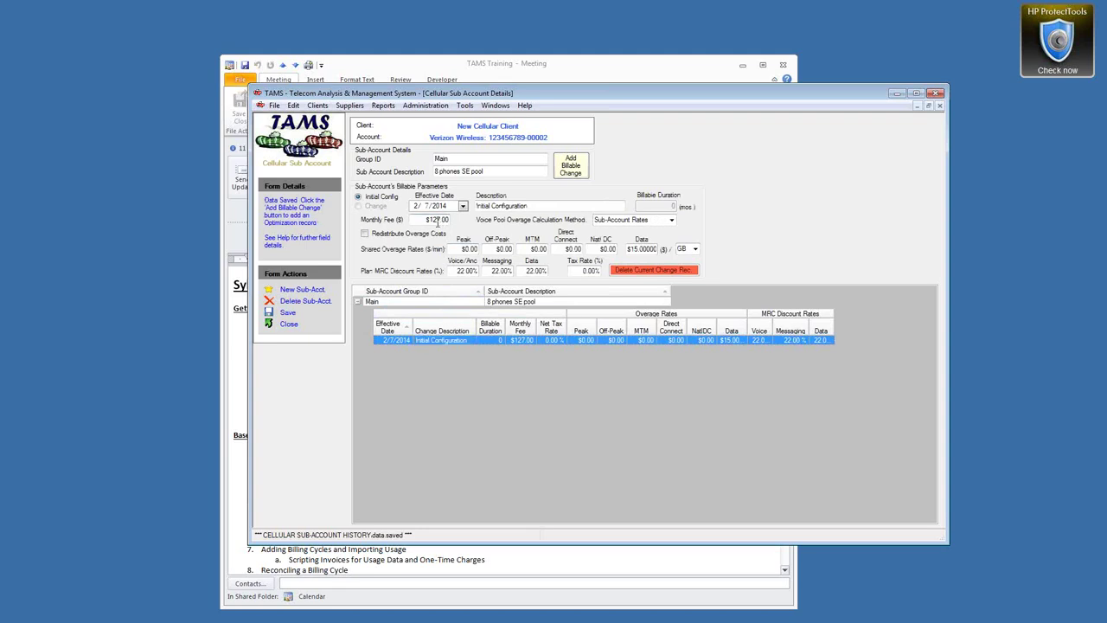
pyautogui.click(288, 314)
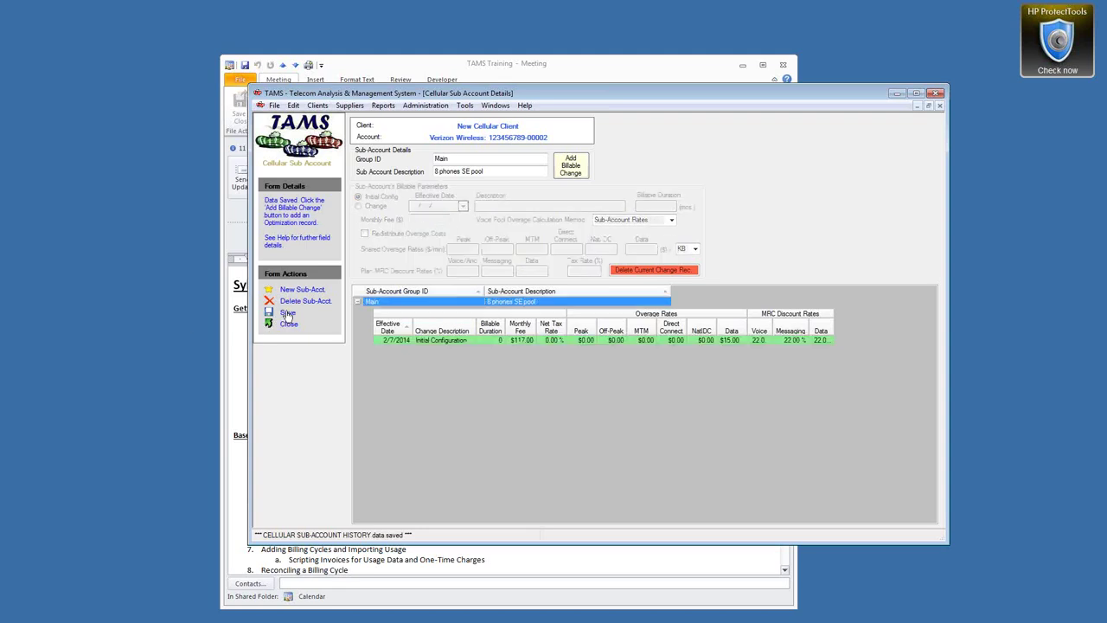
pyautogui.click(354, 68)
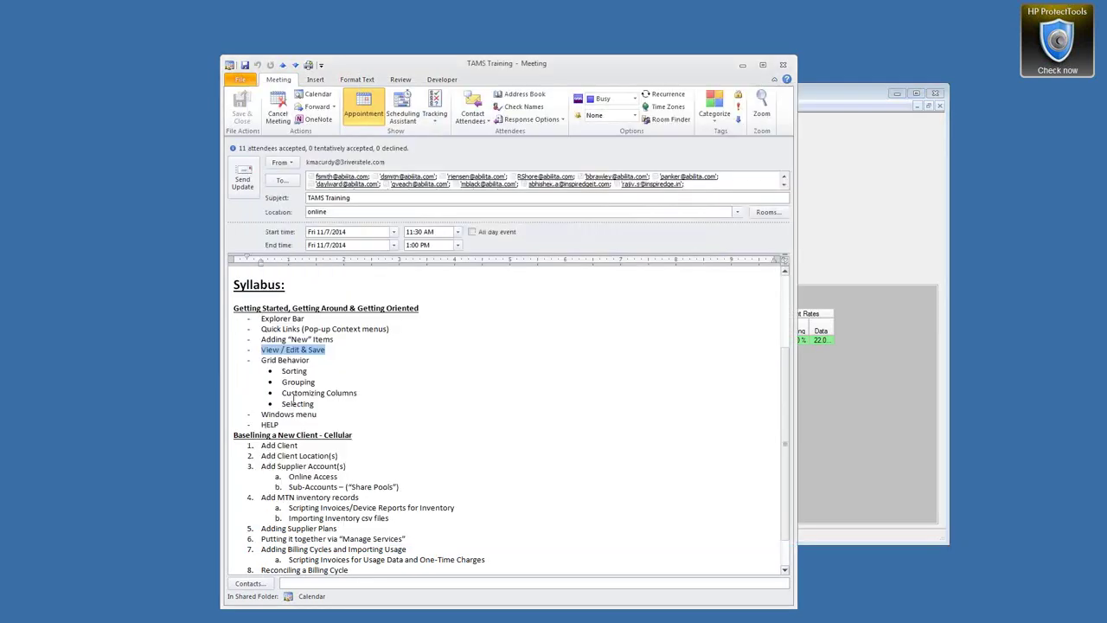
# Highlight the Grid Behavior, Selecting and Windows menu topics in the syllabus
pyautogui.moveTo(260, 362); pyautogui.dragTo(265, 397)
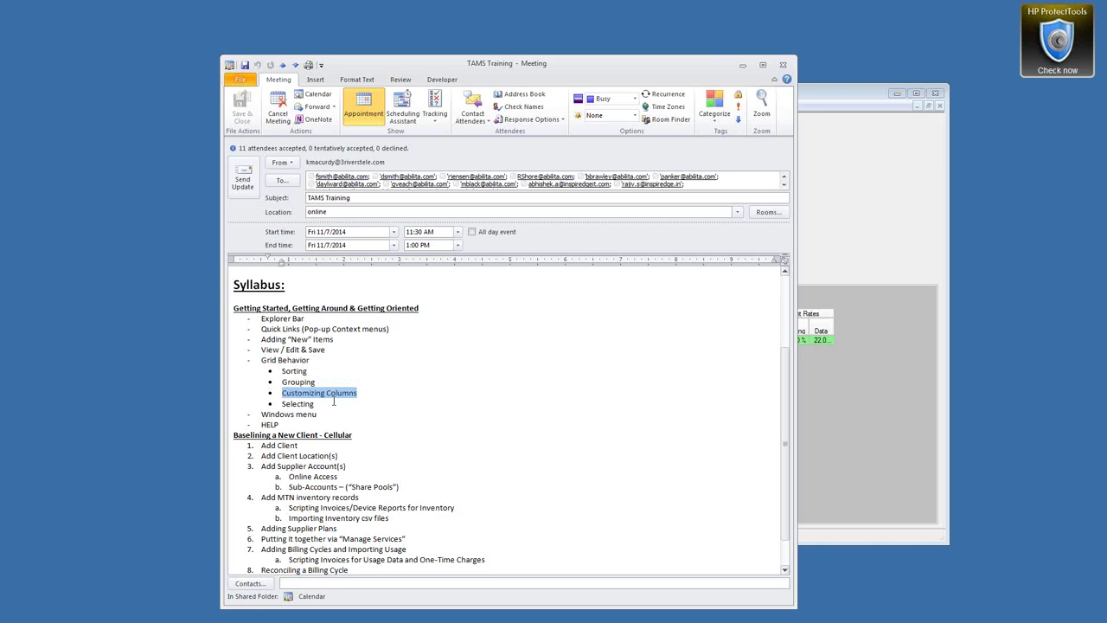
pyautogui.doubleClick(301, 404)
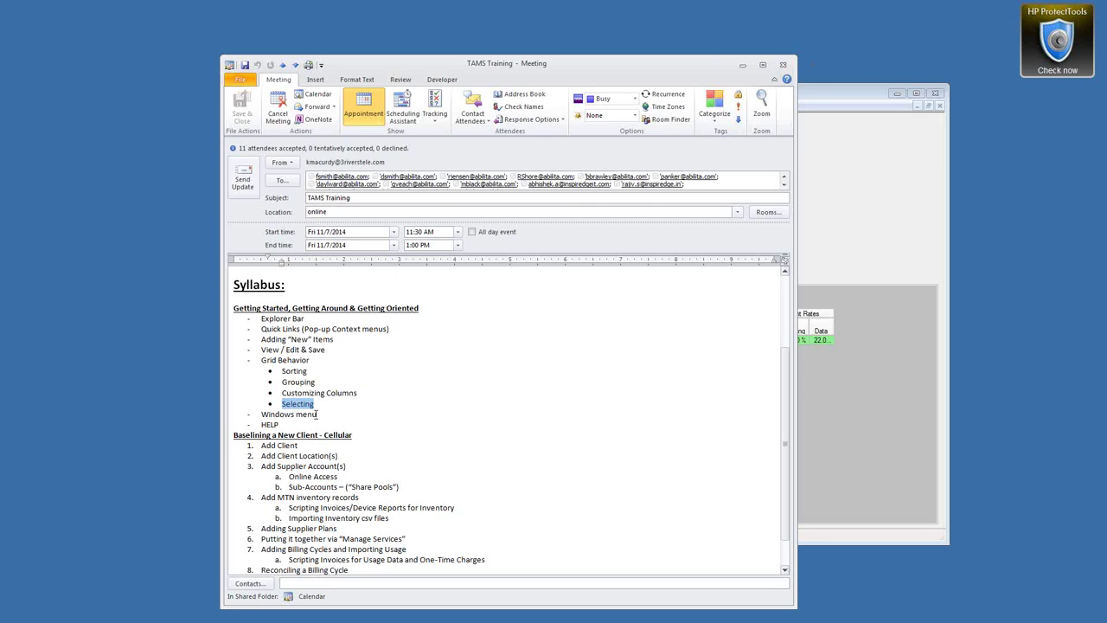
pyautogui.moveTo(317, 415); pyautogui.dragTo(269, 415)
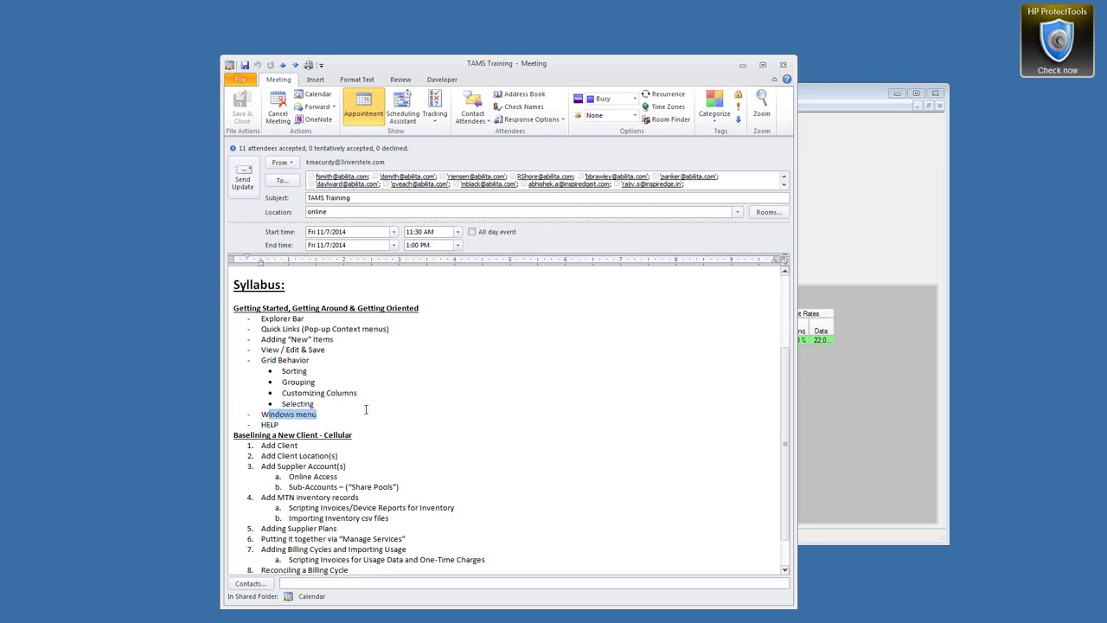
pyautogui.scroll(-1, 366, 409)
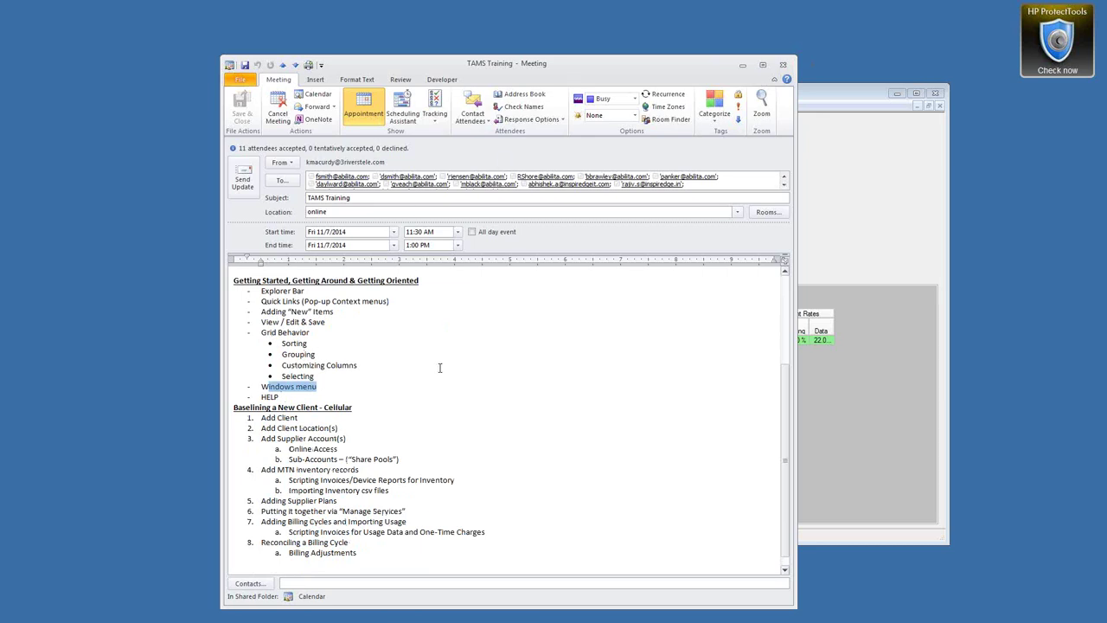
pyautogui.scroll(-1, 440, 368)
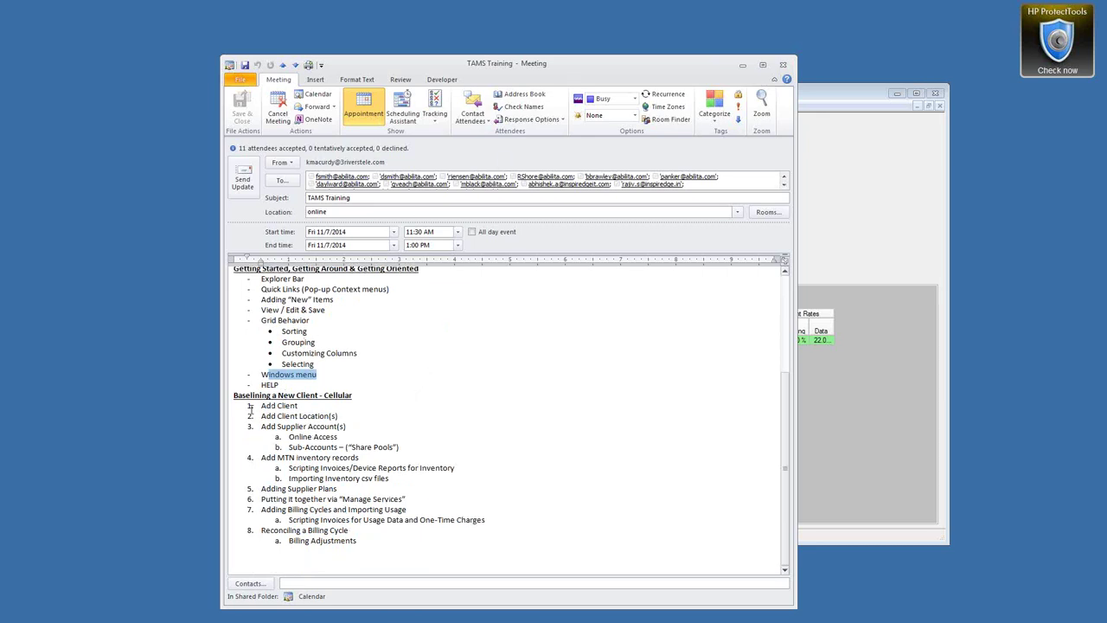
# Highlight the syllabus from Add Client through Reconciling a Billing Cycle, then return to TAMS
pyautogui.click(241, 408)
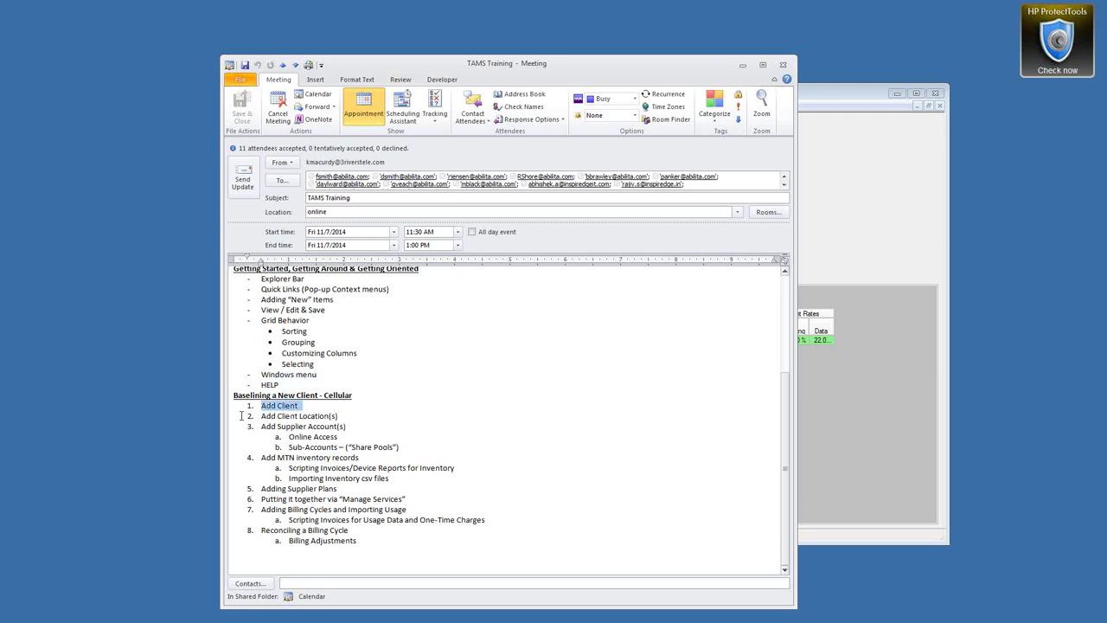
pyautogui.moveTo(241, 415); pyautogui.dragTo(243, 446)
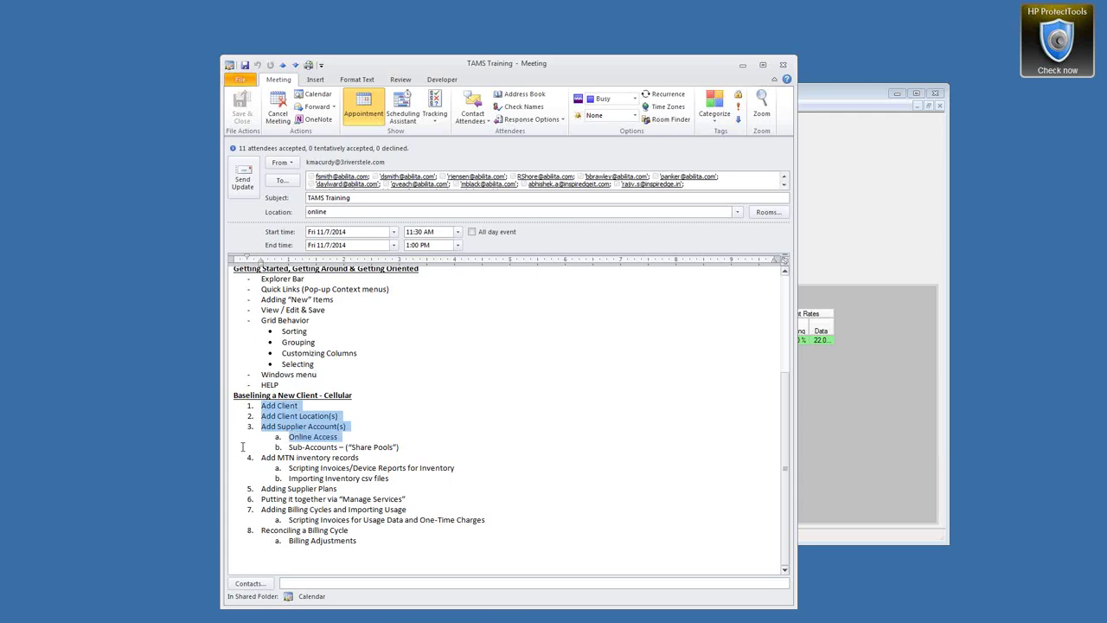
pyautogui.moveTo(242, 448); pyautogui.dragTo(243, 474)
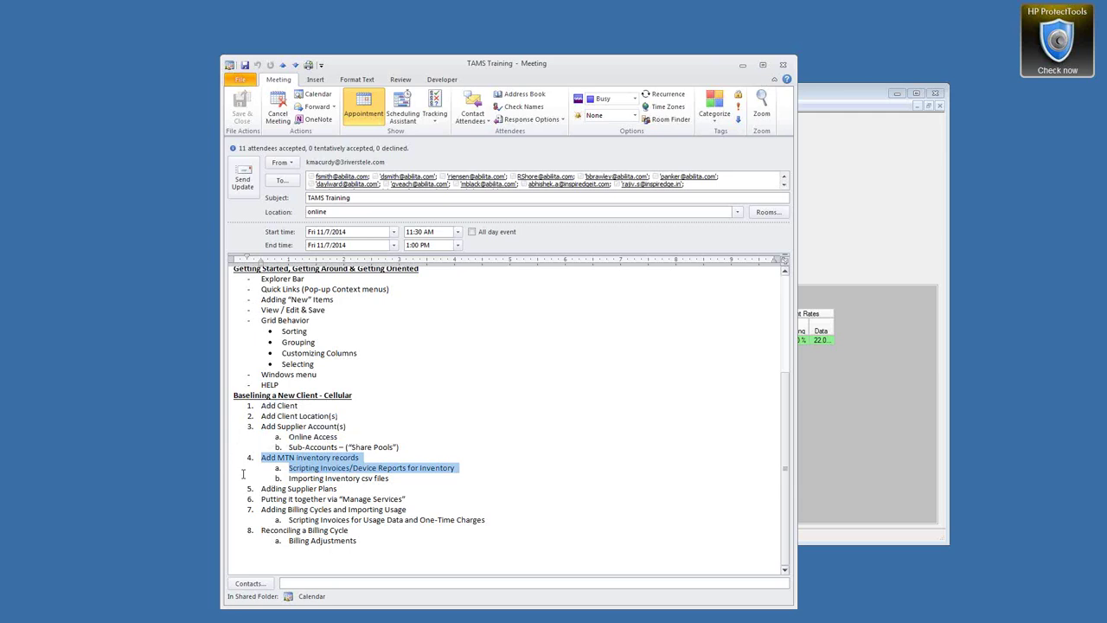
pyautogui.moveTo(243, 482); pyautogui.dragTo(243, 496)
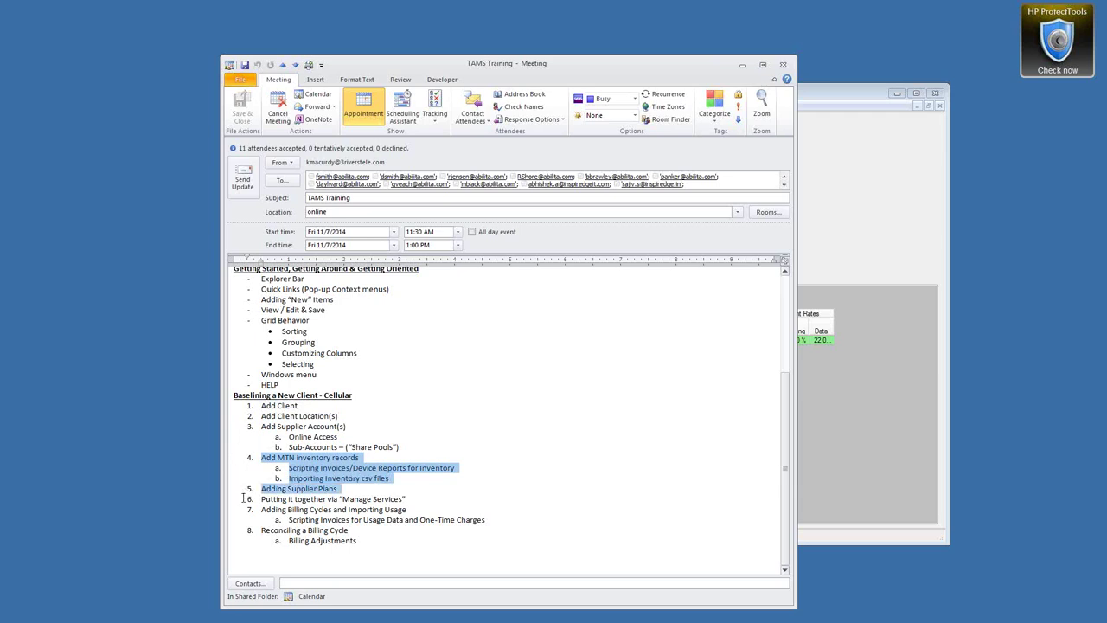
pyautogui.moveTo(243, 505); pyautogui.dragTo(244, 517)
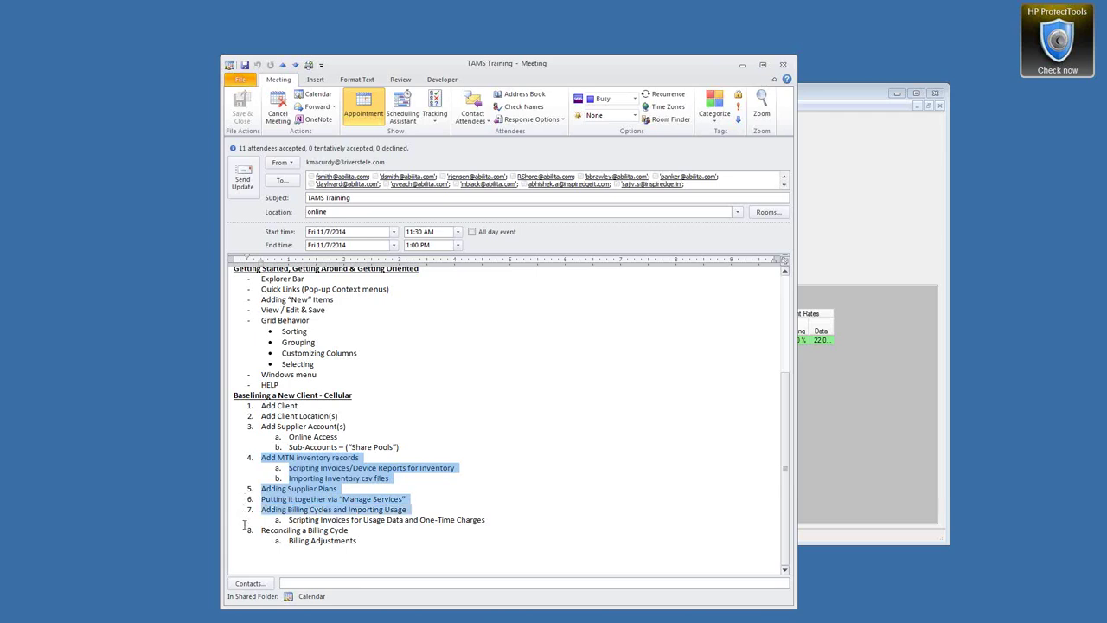
pyautogui.moveTo(244, 524); pyautogui.dragTo(246, 530)
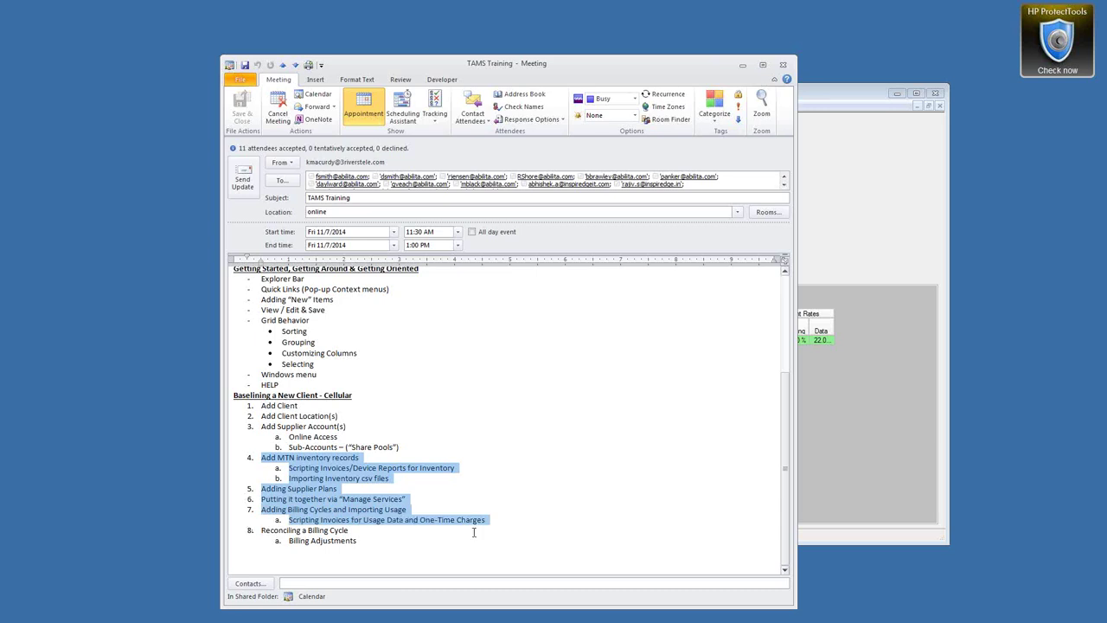
pyautogui.moveTo(244, 530); pyautogui.dragTo(373, 550)
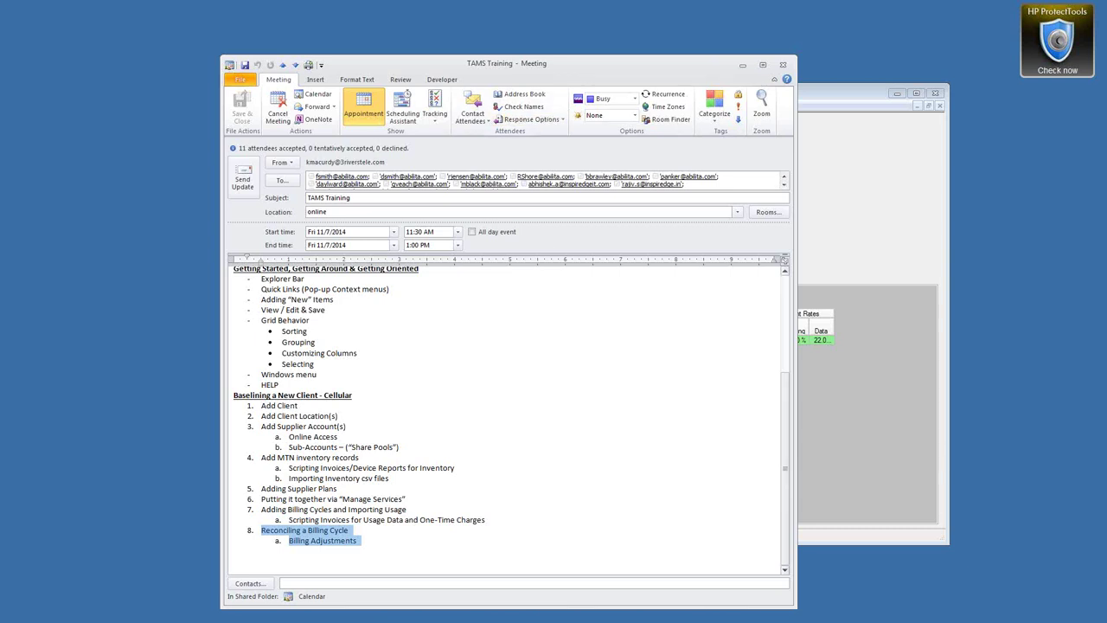
pyautogui.click(742, 64)
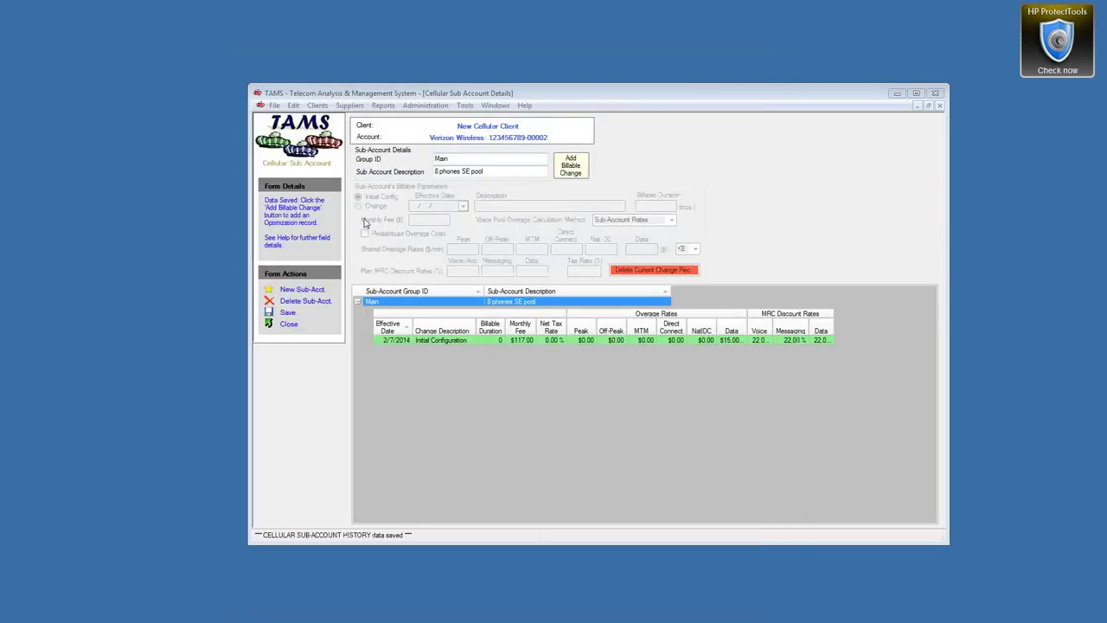
# Close the sub-account details and widen Manage Cell Services and its available plans list to show fees
pyautogui.click(288, 323)
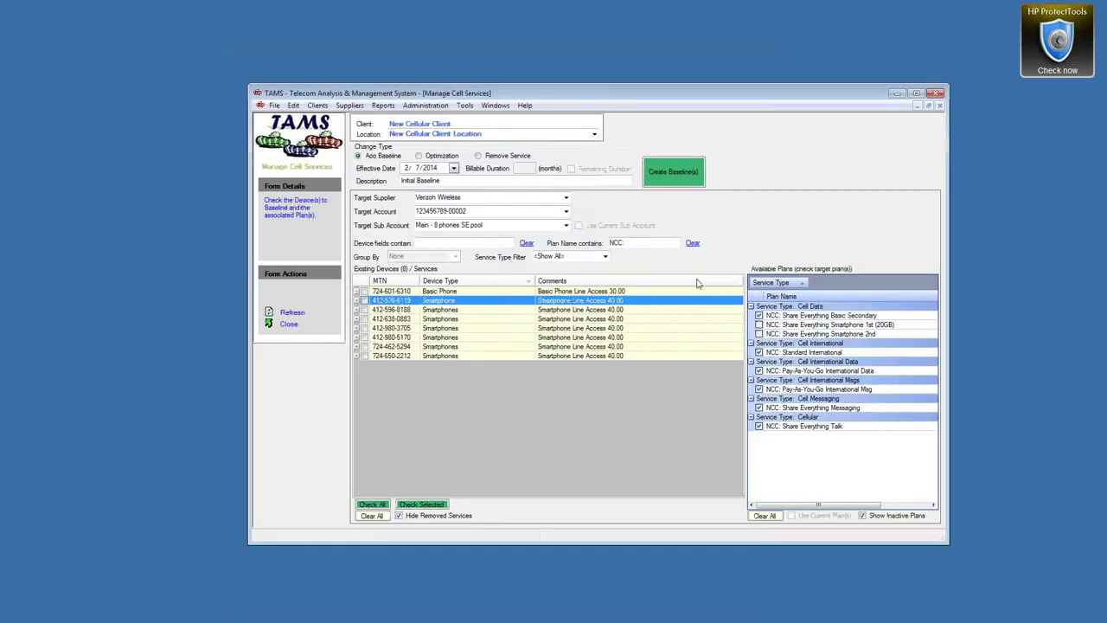
pyautogui.moveTo(952, 249); pyautogui.dragTo(1002, 247)
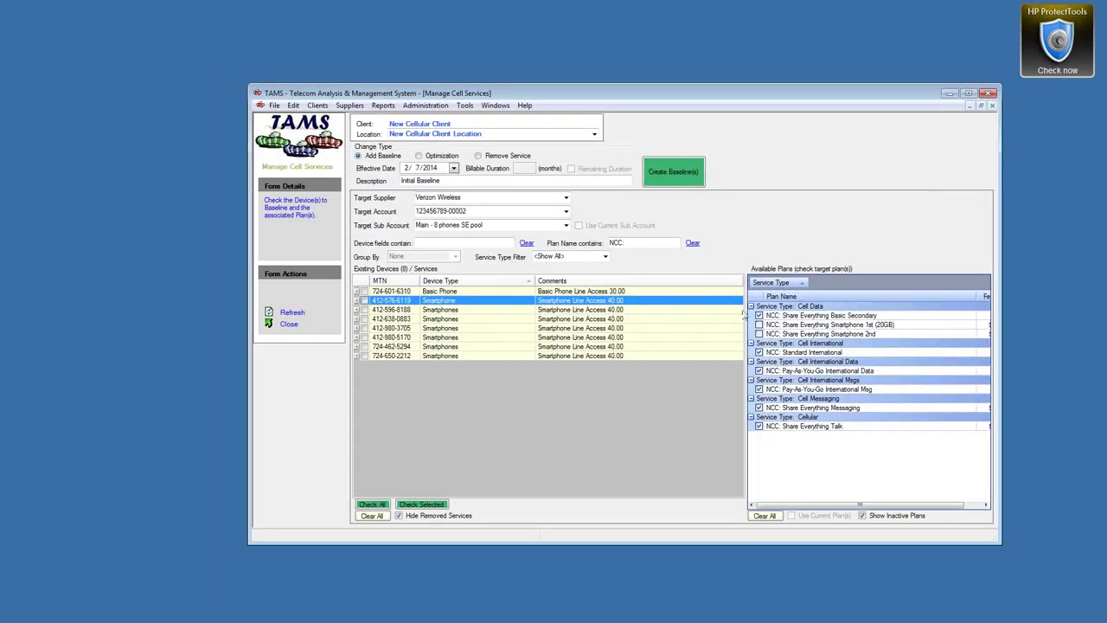
pyautogui.moveTo(744, 290); pyautogui.dragTo(688, 290)
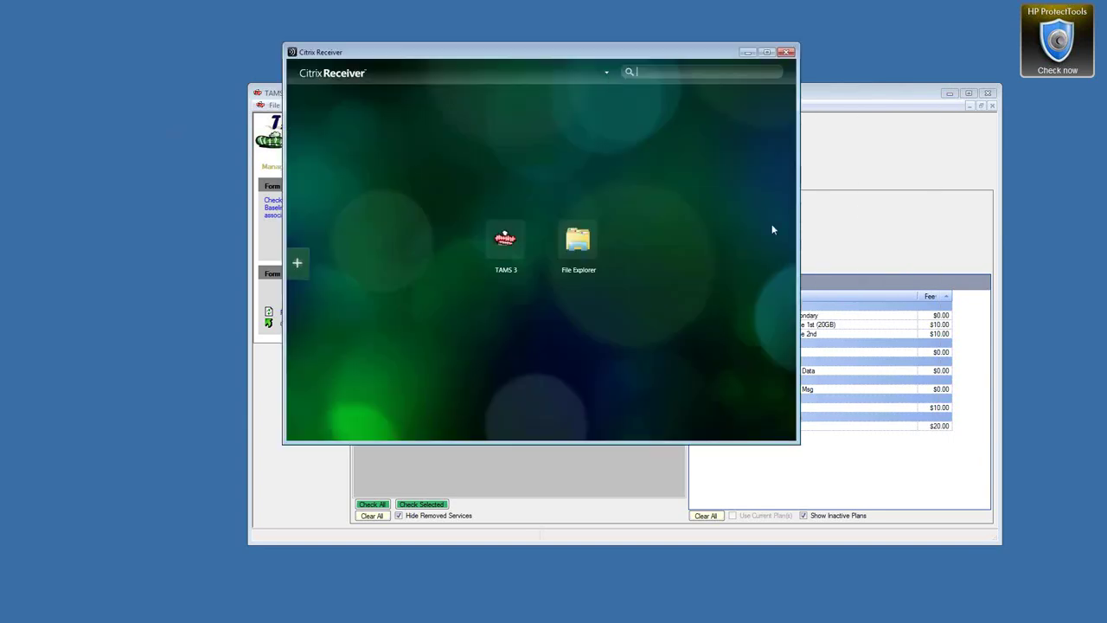
# Launch File Explorer from Citrix Receiver, relaunch it, and close the earlier Explorer window
pyautogui.click(578, 243)
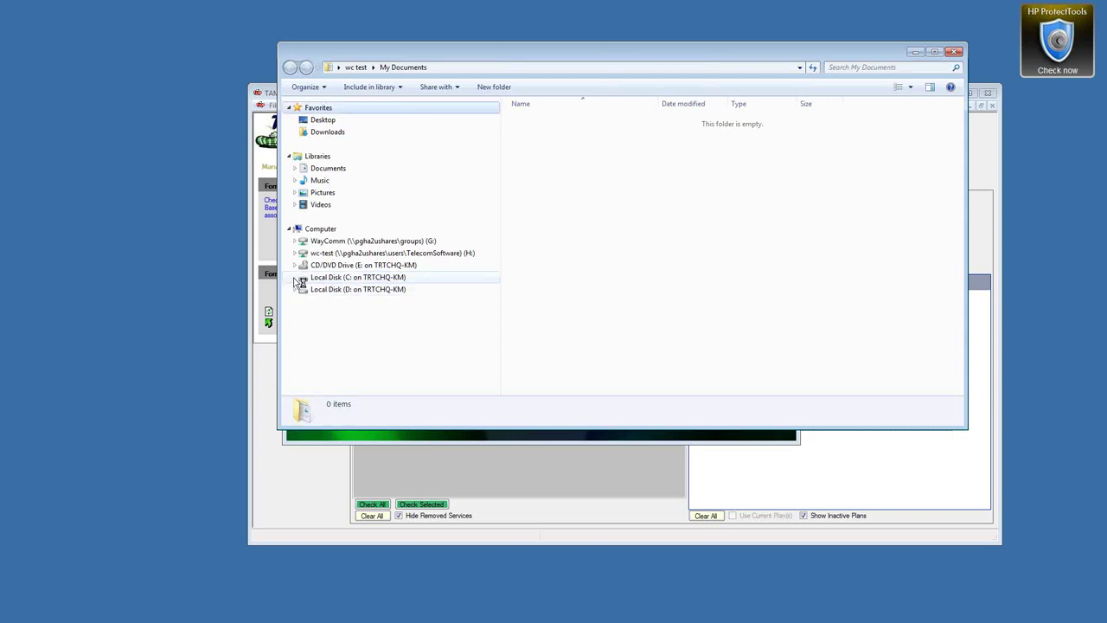
pyautogui.click(295, 277)
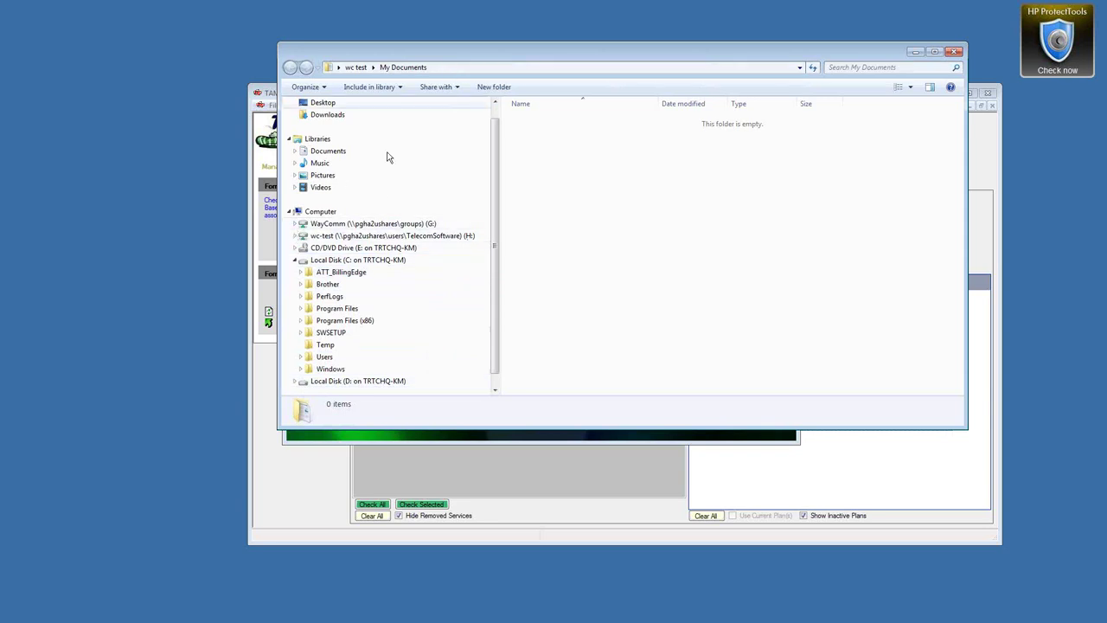
pyautogui.click(475, 441)
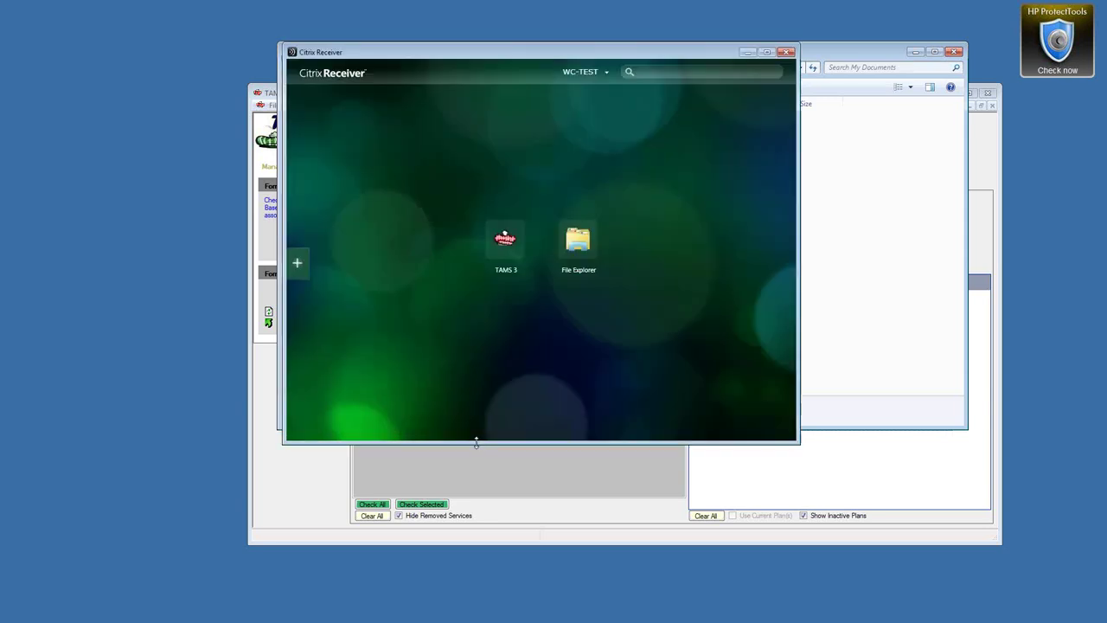
pyautogui.click(578, 252)
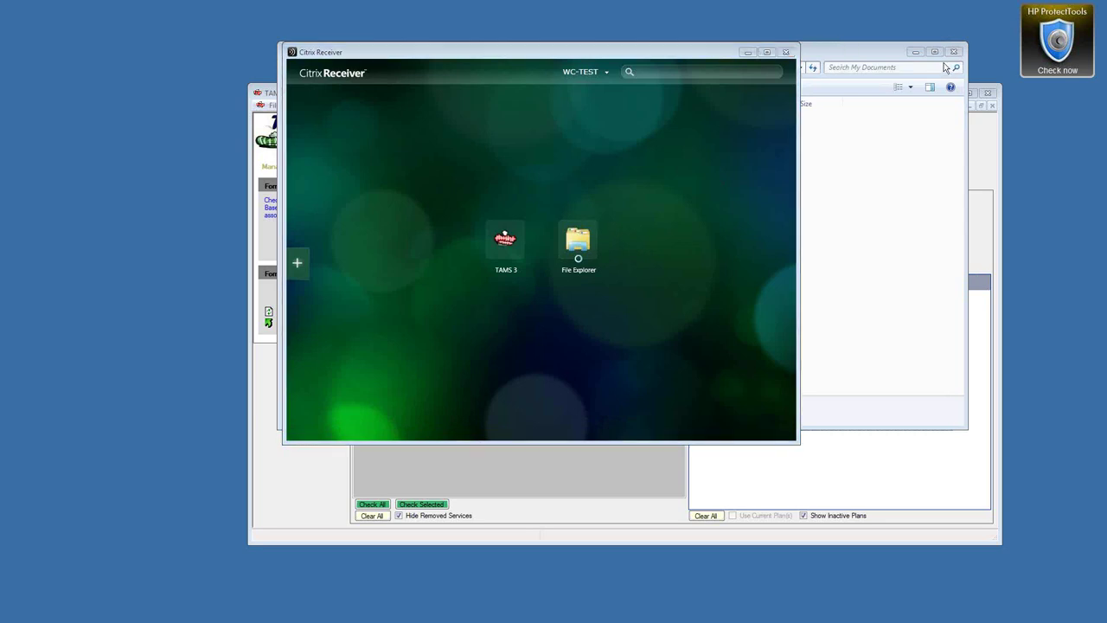
pyautogui.click(915, 52)
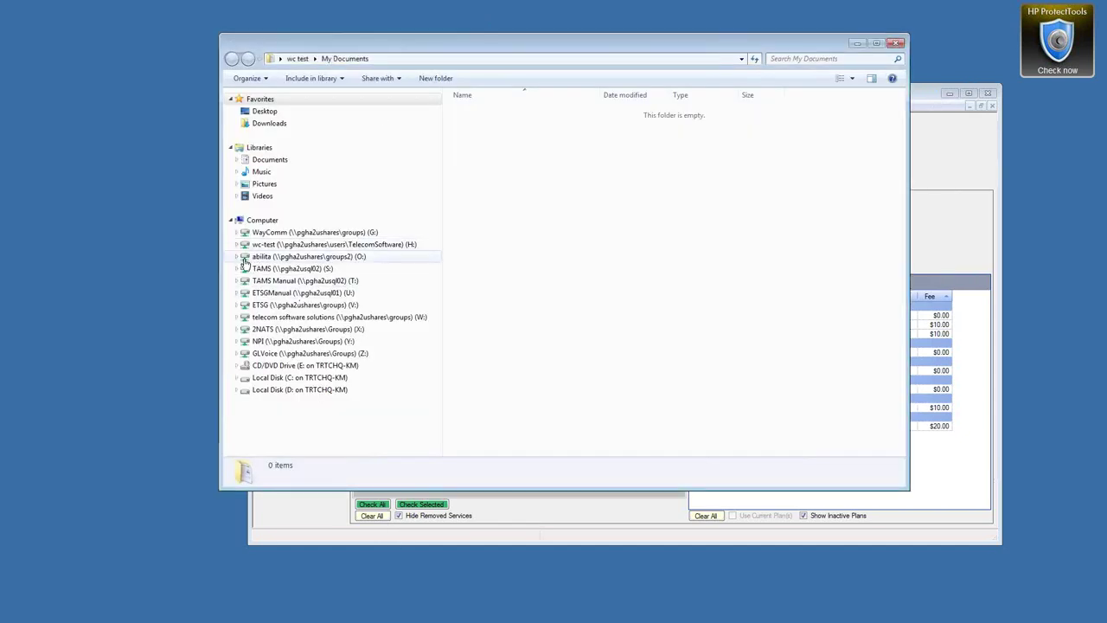
# Browse abilita (O:) > Org A > Clients > TAMS3 > Scripts and run VZ_Wireless_xPDF.vbs
pyautogui.click(238, 257)
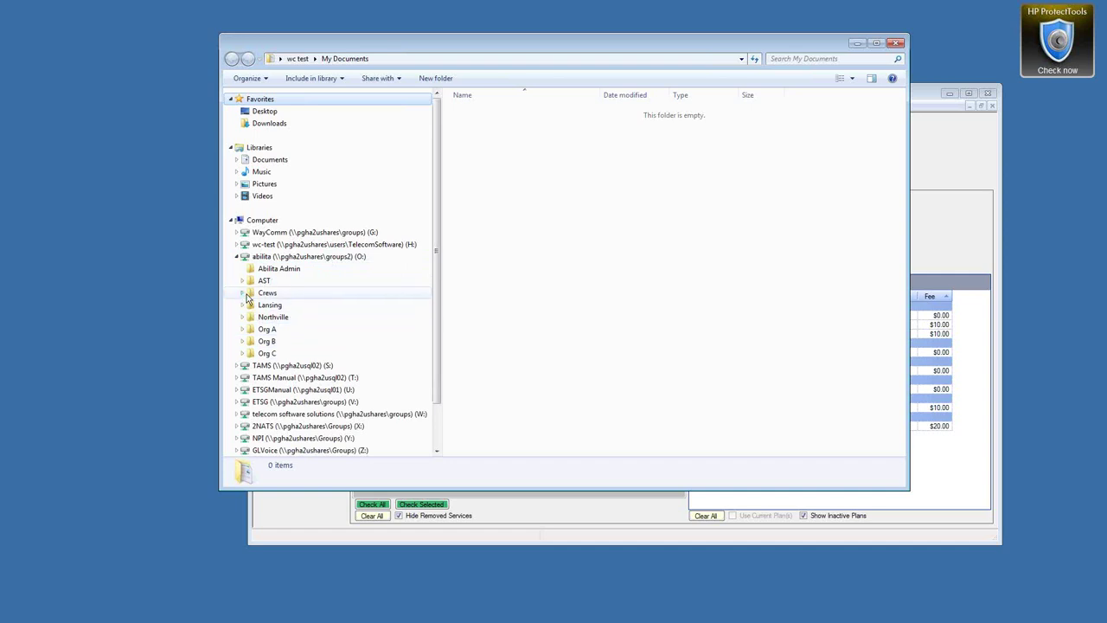
pyautogui.click(243, 329)
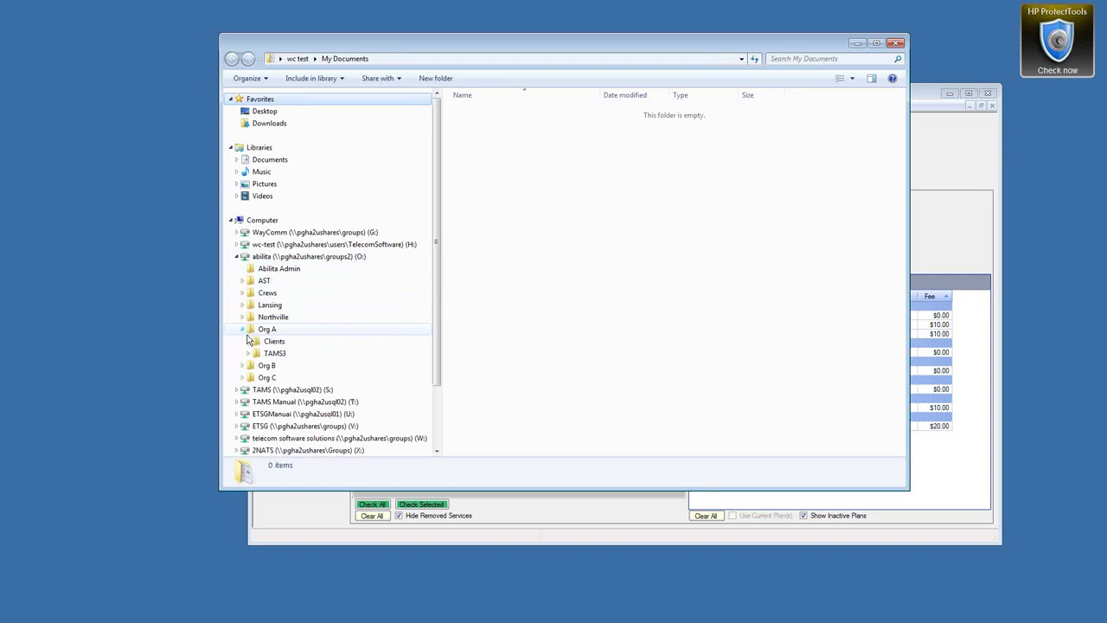
pyautogui.click(249, 342)
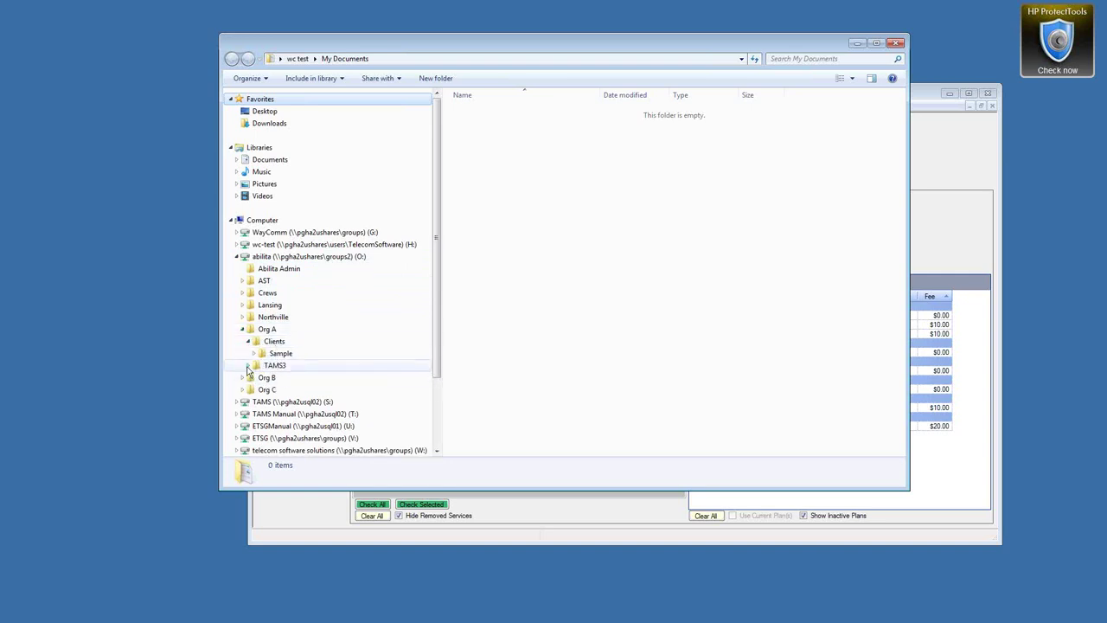
pyautogui.click(249, 365)
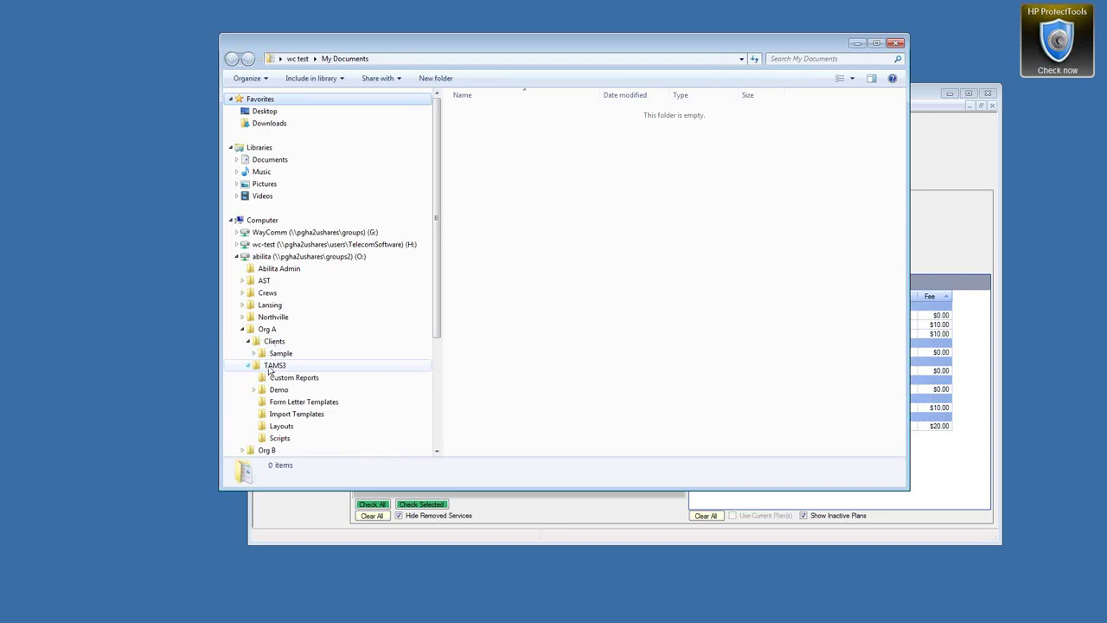
pyautogui.click(280, 439)
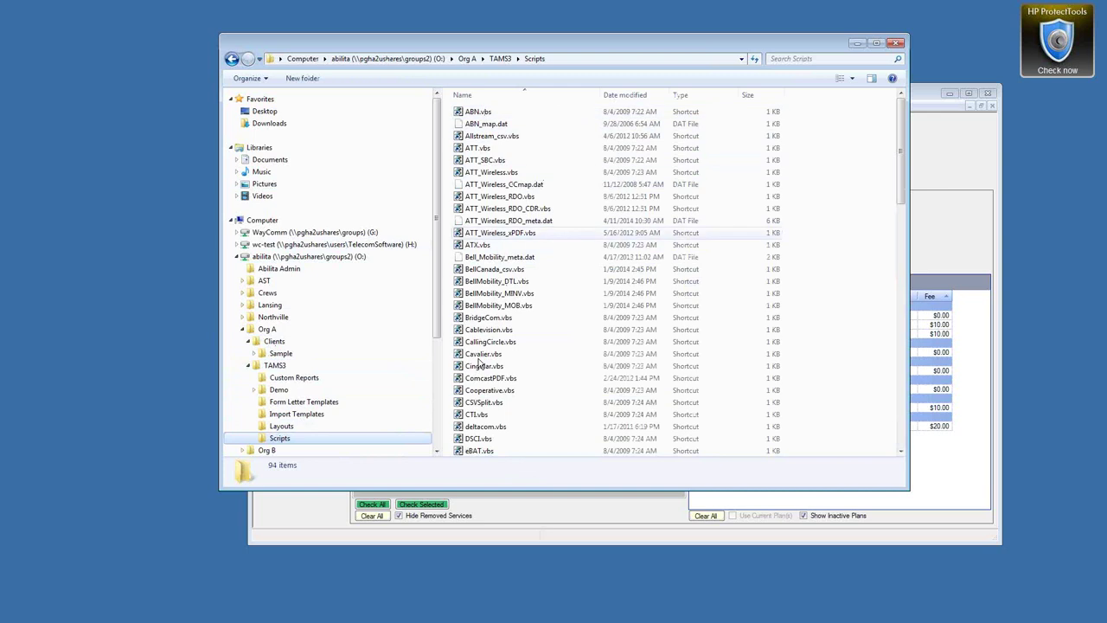
pyautogui.moveTo(903, 187); pyautogui.dragTo(908, 440)
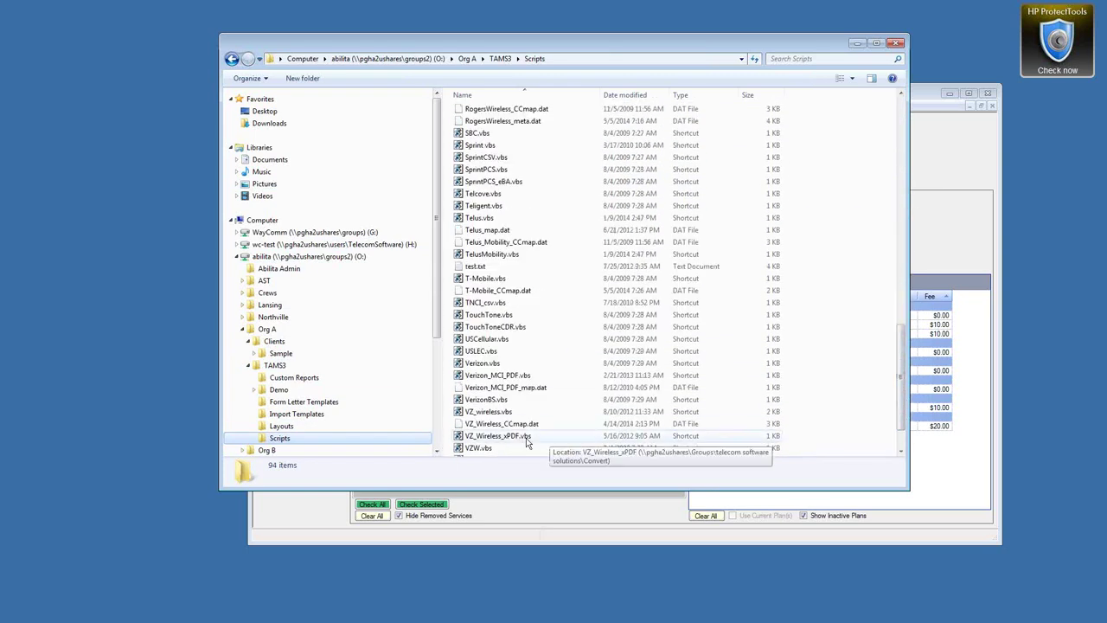
pyautogui.click(506, 437)
pyautogui.doubleClick(506, 437)
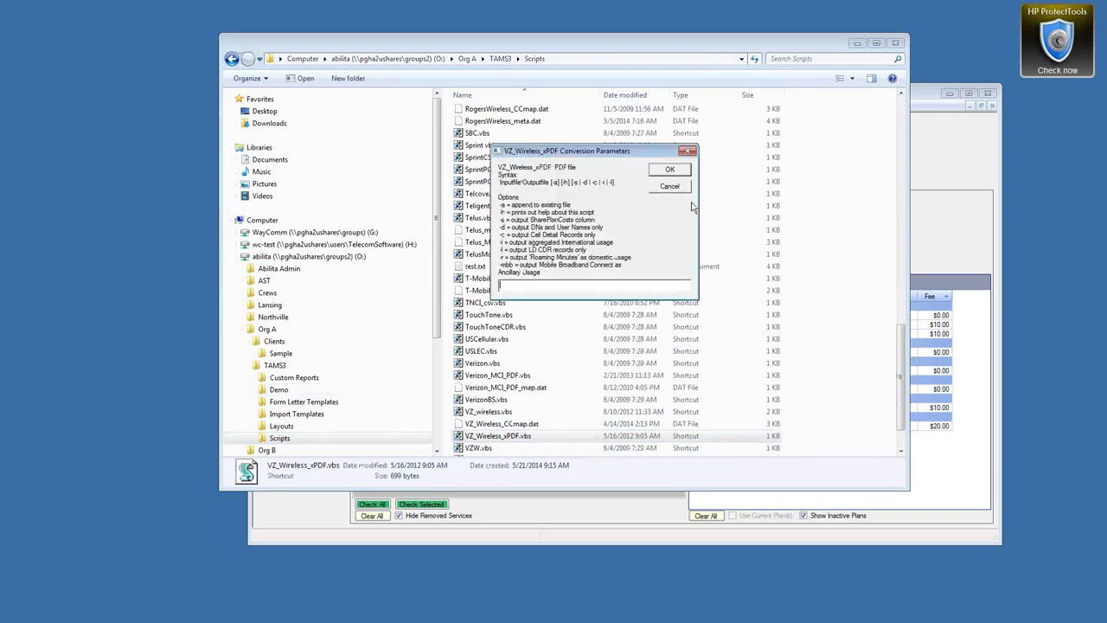
# Dismiss the conversion parameters prompt, collapse TAMS3 and open the empty Temp folder on Local Disk (C:)
pyautogui.click(670, 188)
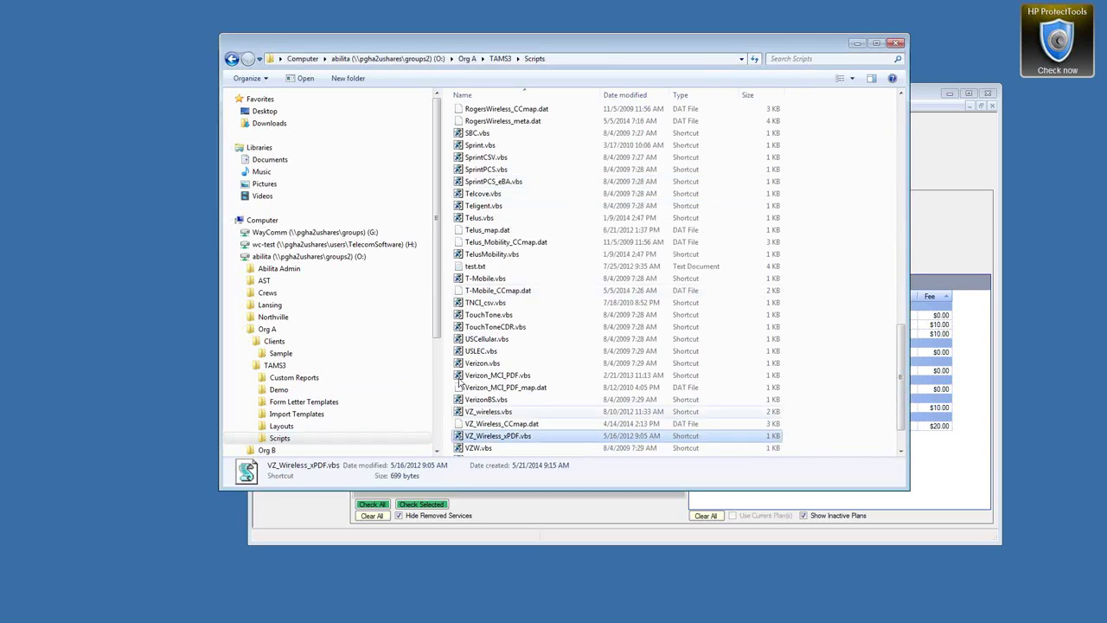
pyautogui.click(249, 365)
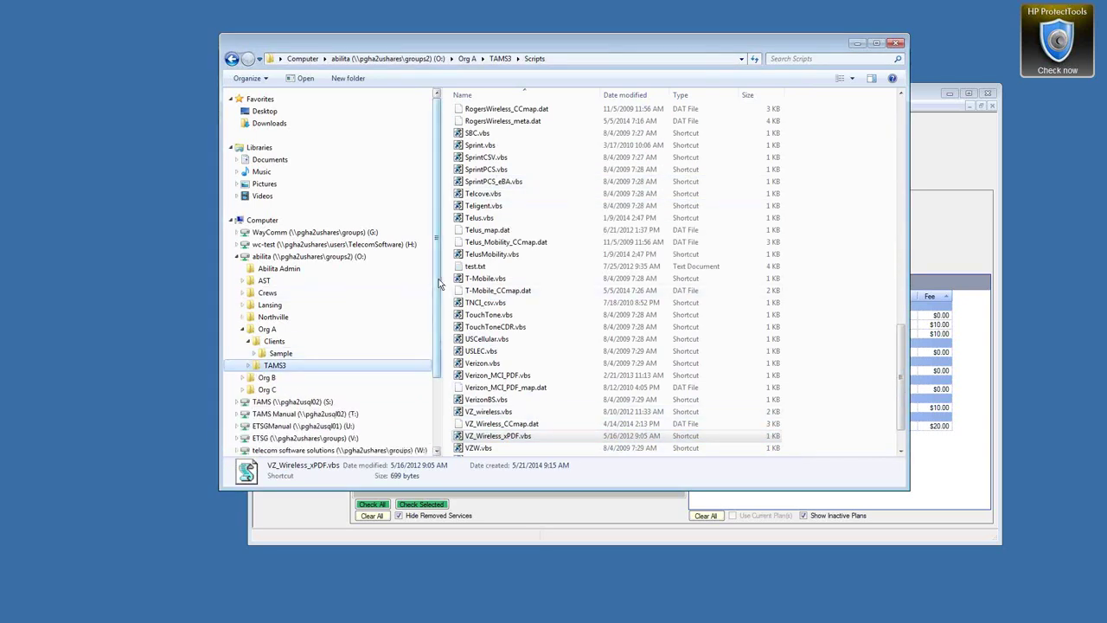
pyautogui.moveTo(438, 278); pyautogui.dragTo(439, 346)
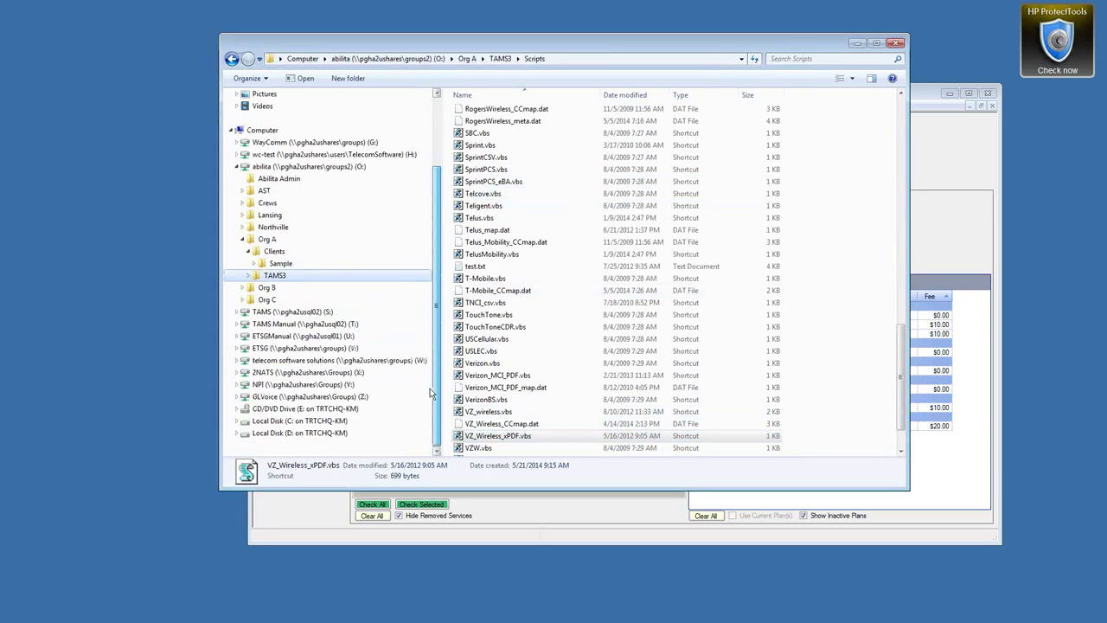
pyautogui.click(240, 420)
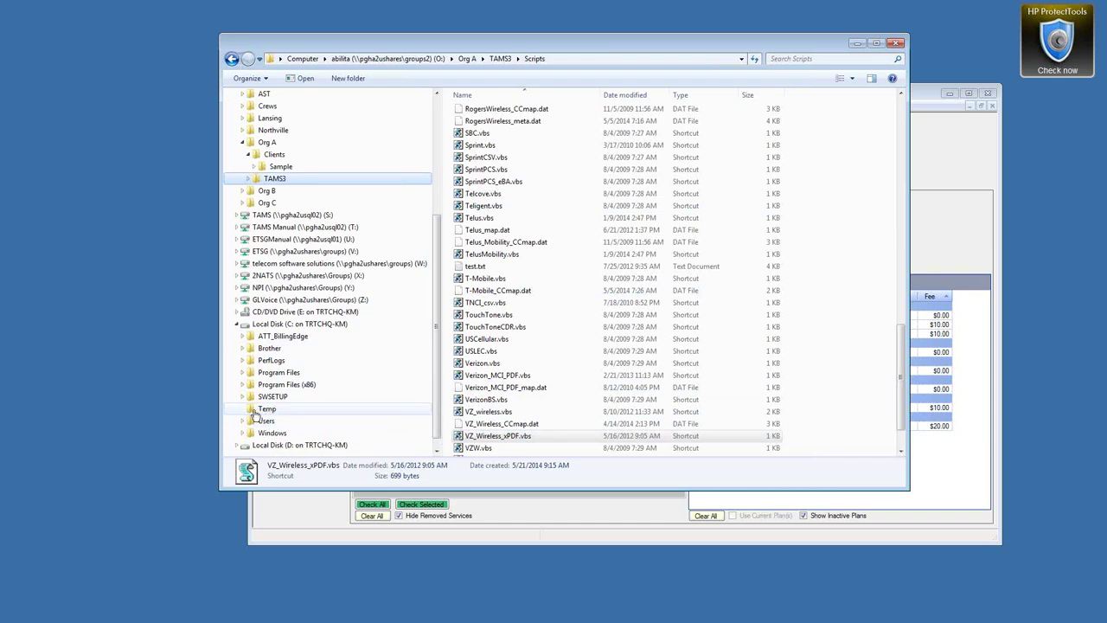
pyautogui.click(257, 412)
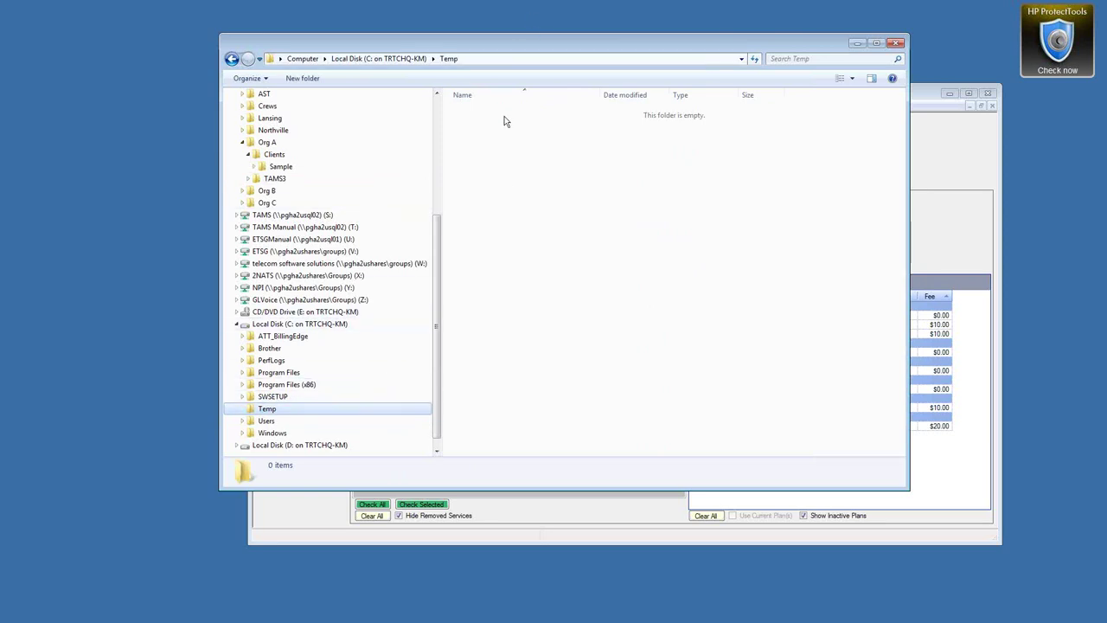
# Show Org A's Clients\Sample folder with its Verizon Wireless folder, then return to TAMS
pyautogui.click(350, 155)
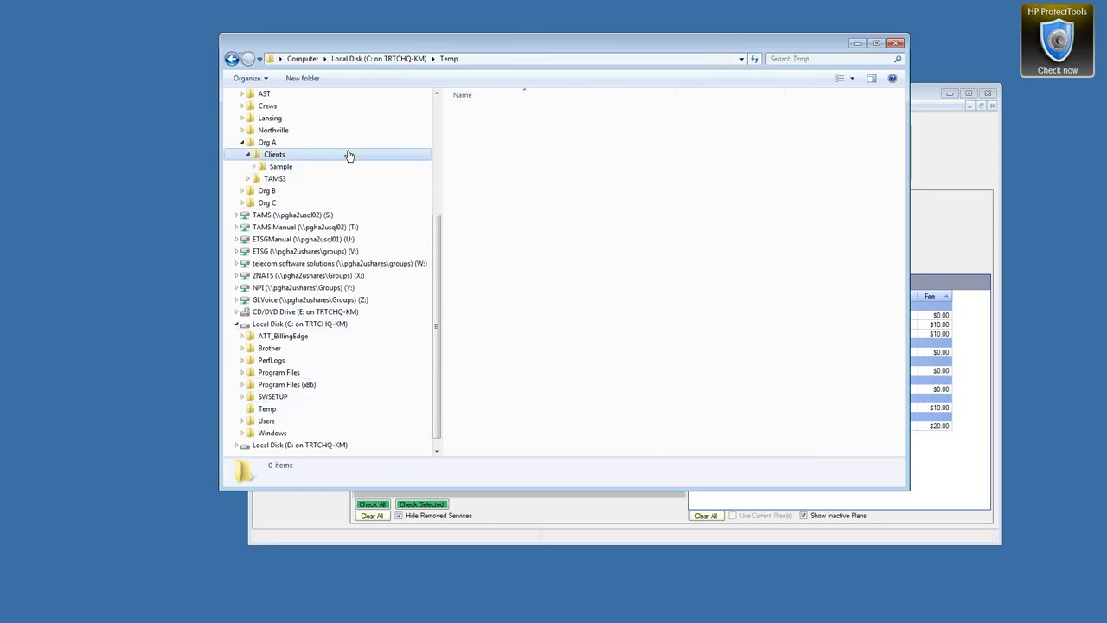
pyautogui.click(280, 167)
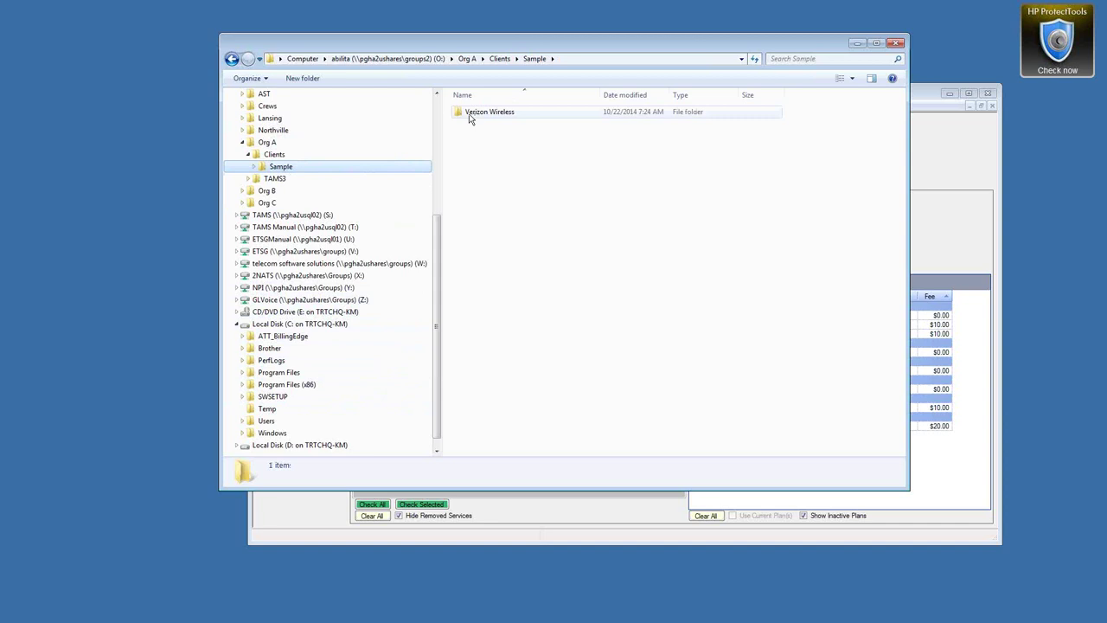
pyautogui.click(922, 93)
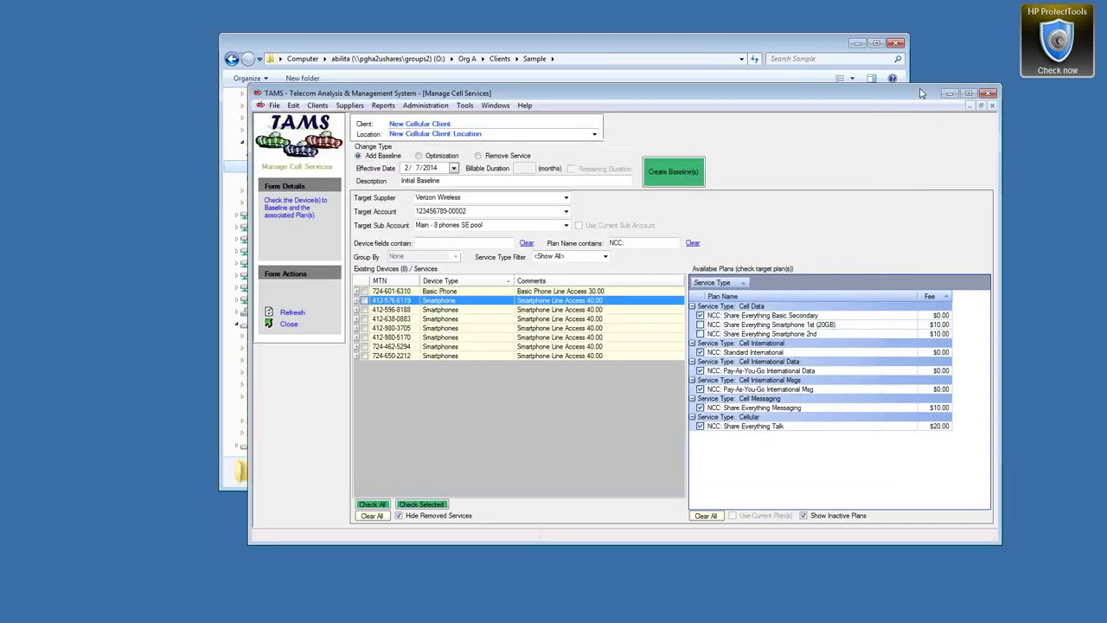
# Launch the Verizon business sign-in page from the Account Login Portal on Cellular Account Details' Access Info
pyautogui.click(496, 106)
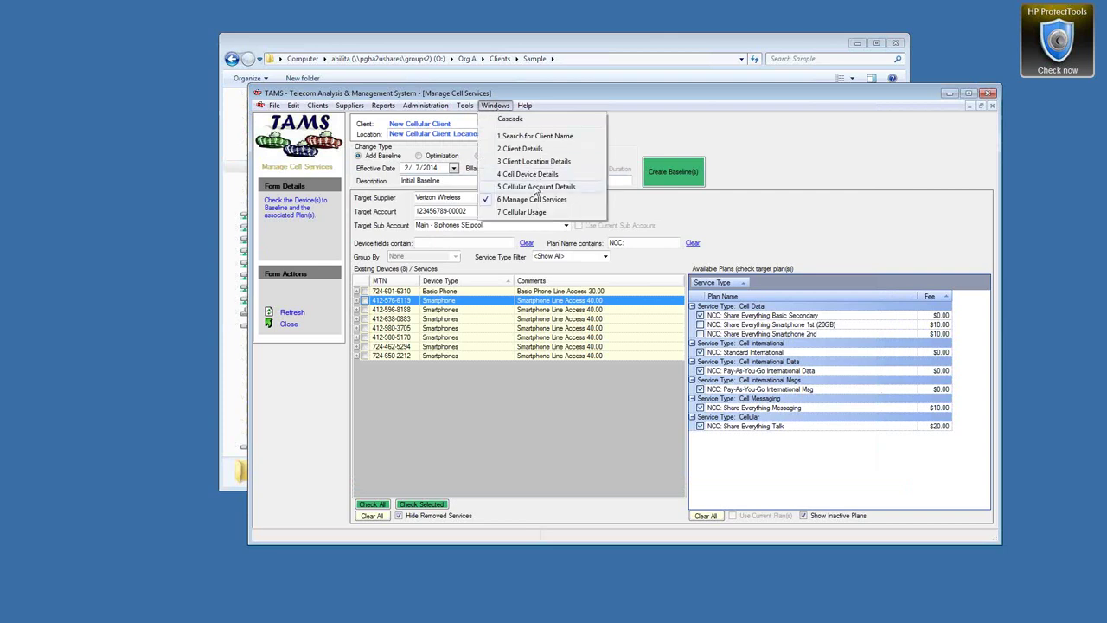
pyautogui.click(535, 187)
pyautogui.click(529, 158)
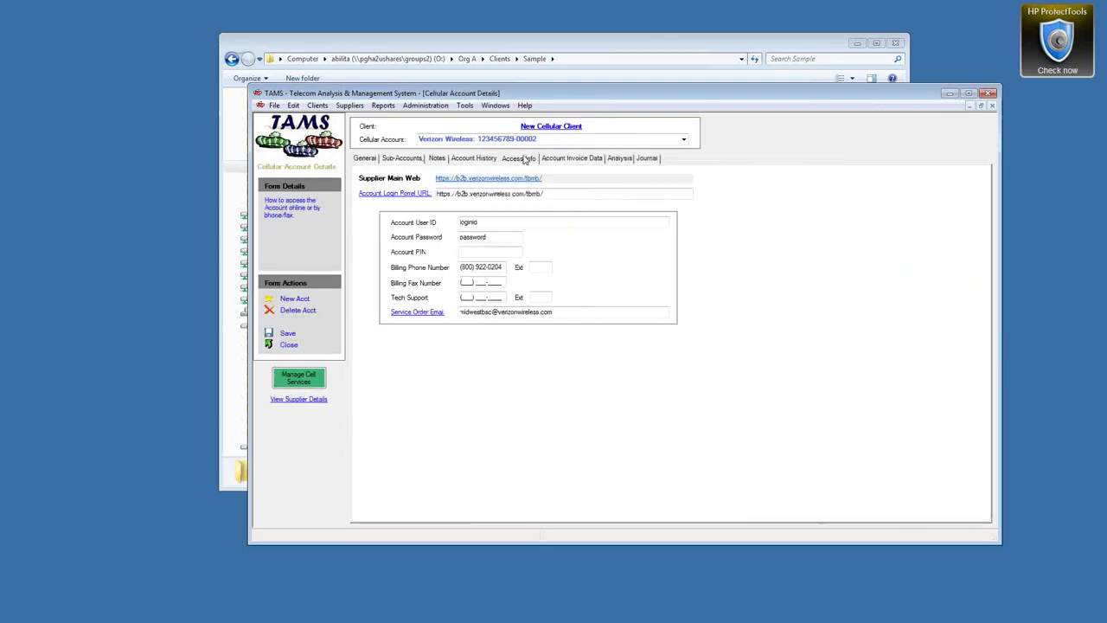
pyautogui.doubleClick(507, 193)
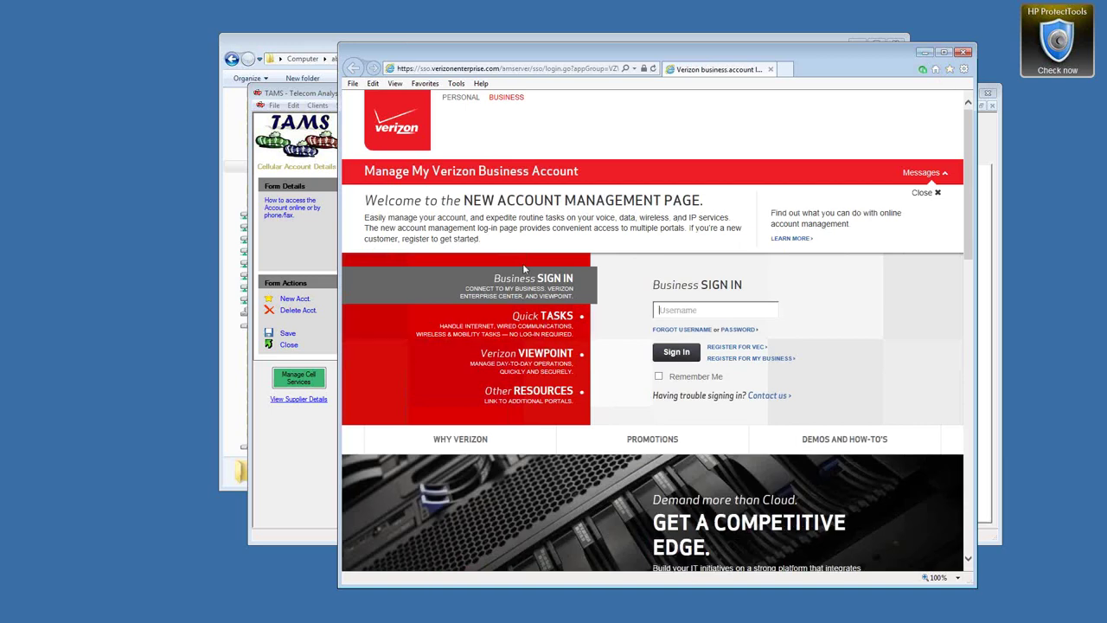
# Bring the File Explorer window showing Clients\Sample back in front of the Verizon browser page
pyautogui.click(308, 50)
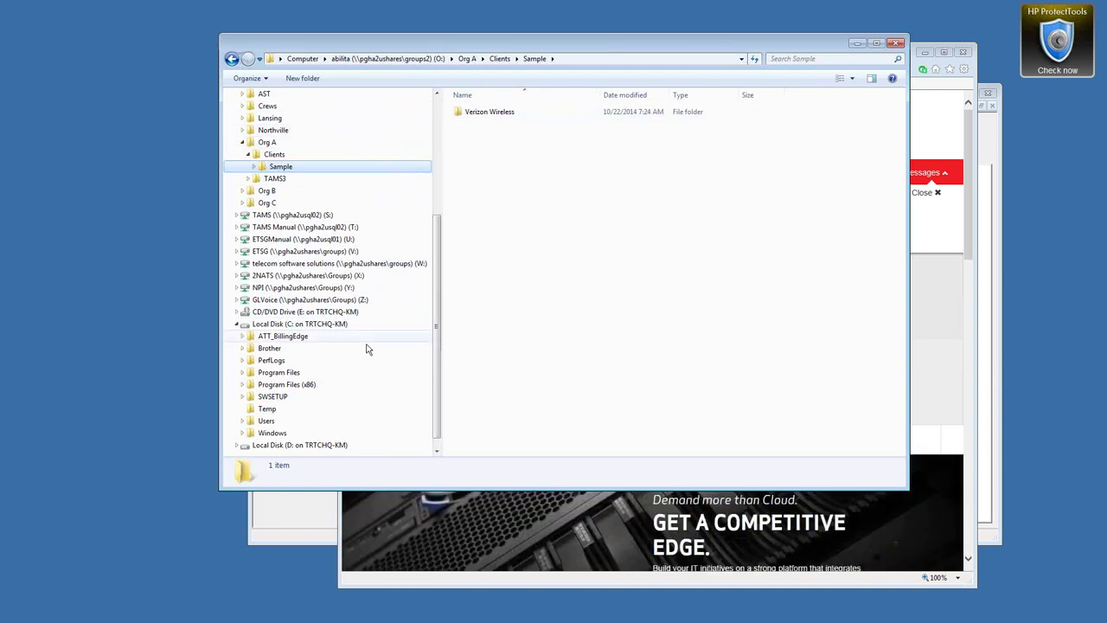
# Select the Temp folder, minimize File Explorer and close the Verizon sign-in browser window
pyautogui.click(267, 409)
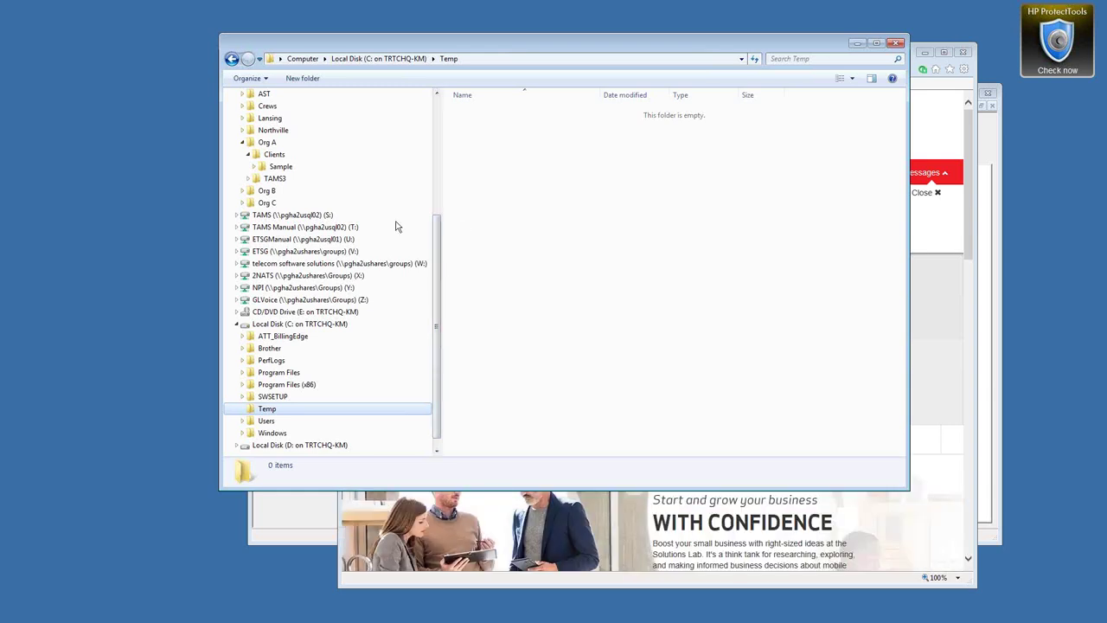
pyautogui.click(857, 43)
pyautogui.click(965, 52)
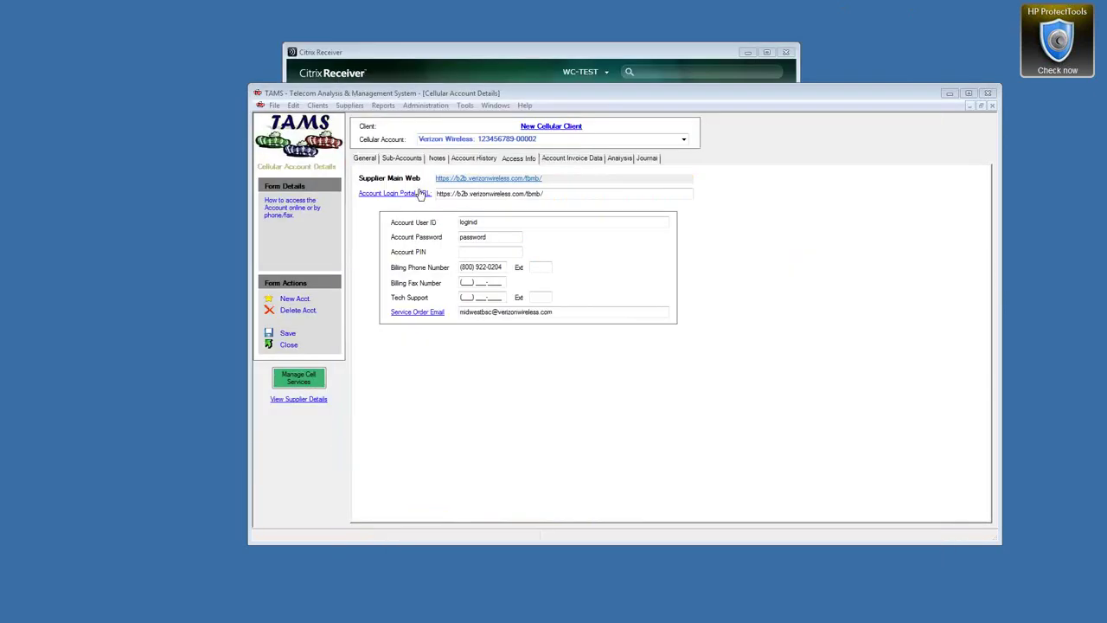
pyautogui.click(384, 54)
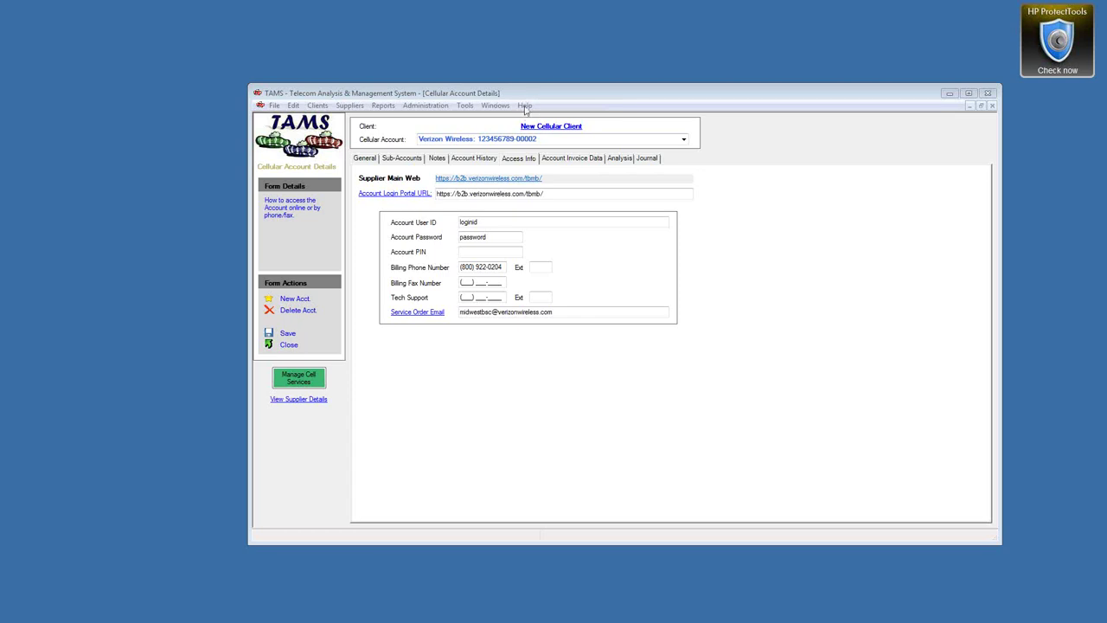
pyautogui.click(525, 107)
# Open TAMS Help and browse Getting Started through Welcome to the Overview of TAMS page
pyautogui.click(537, 123)
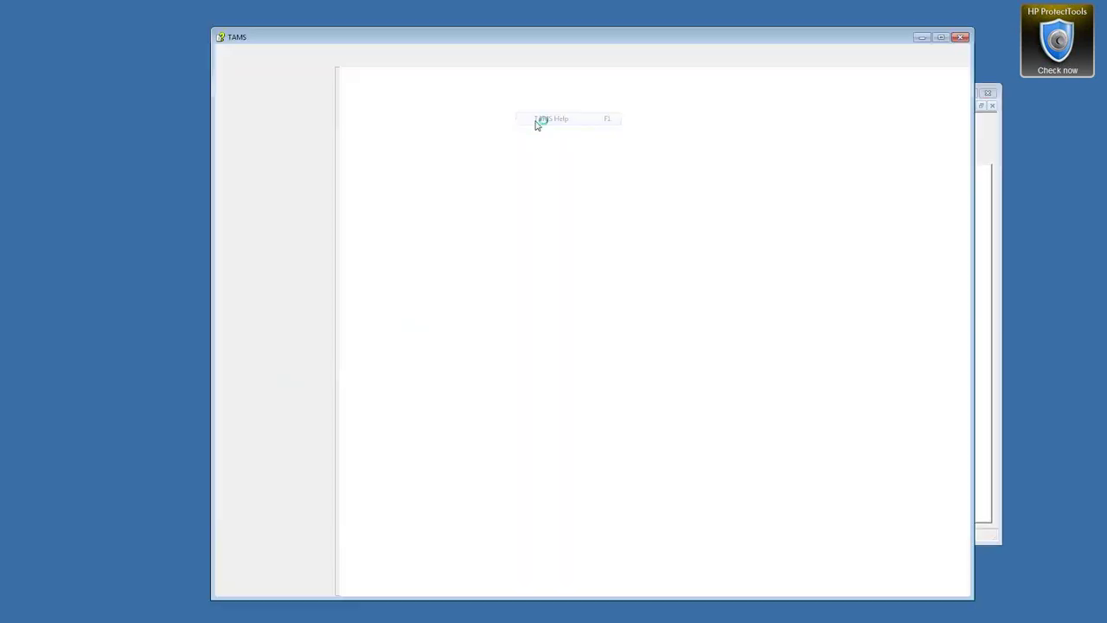
pyautogui.click(228, 97)
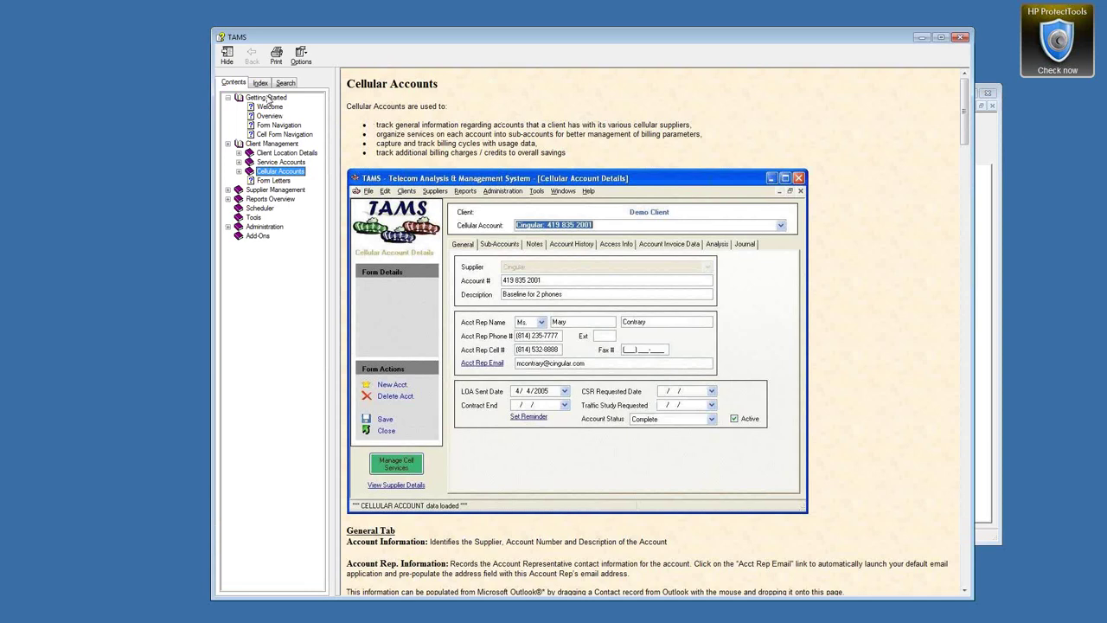
pyautogui.click(268, 98)
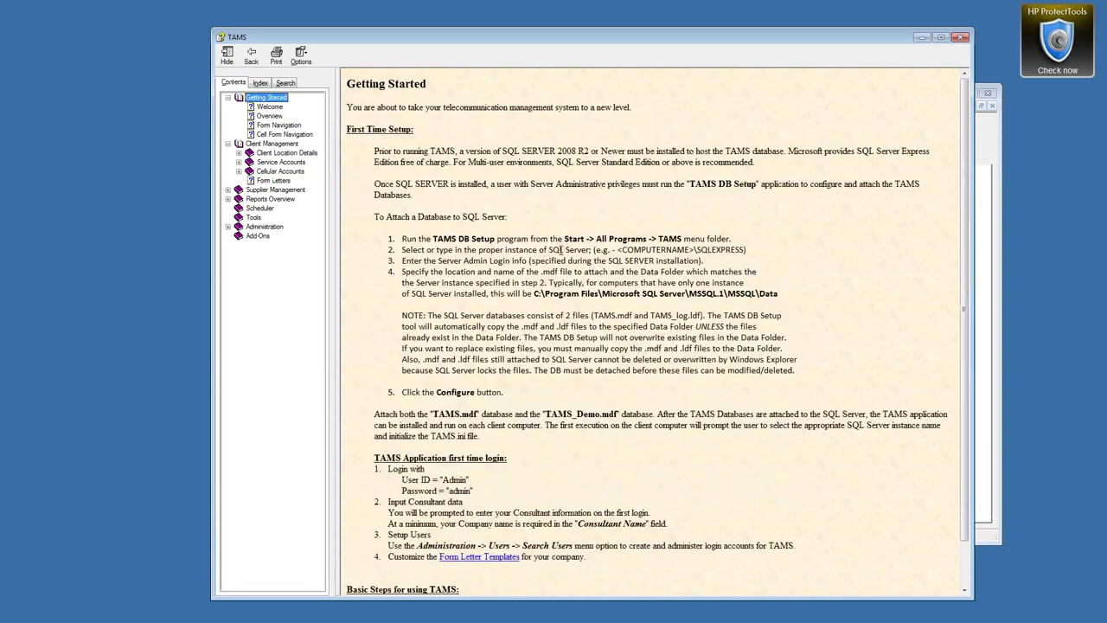
pyautogui.click(561, 251)
pyautogui.scroll(-1, 560, 251)
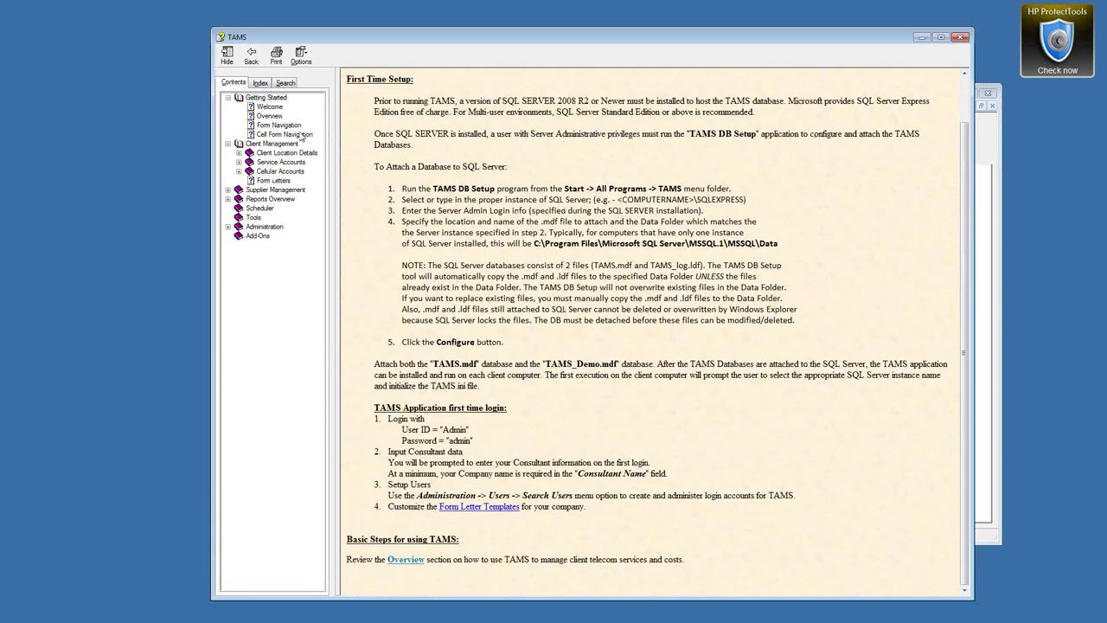
pyautogui.click(269, 106)
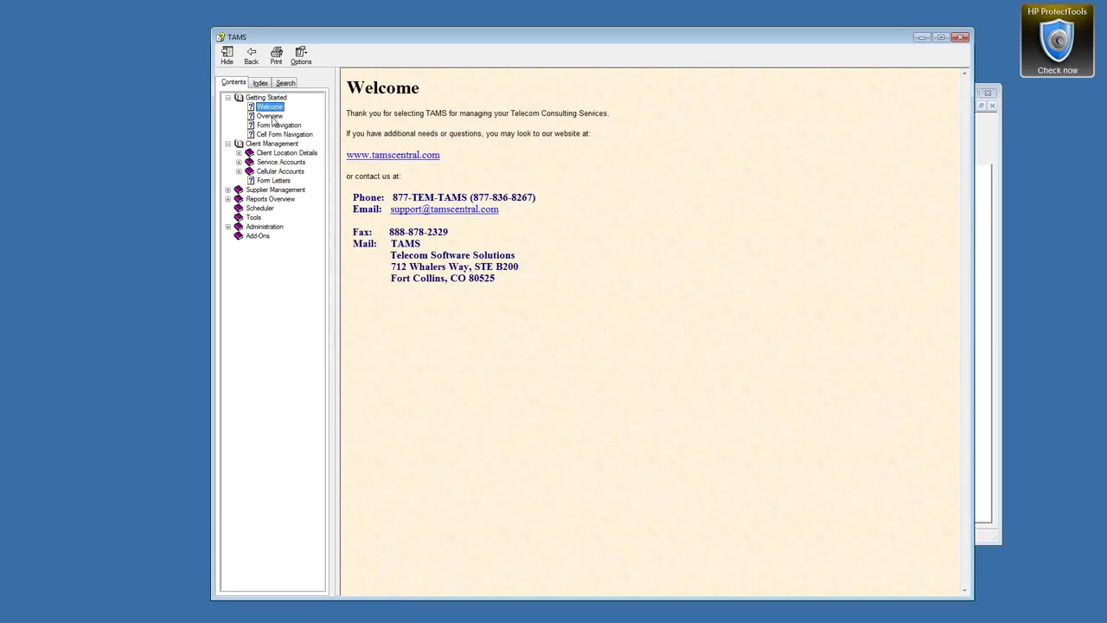
pyautogui.click(269, 115)
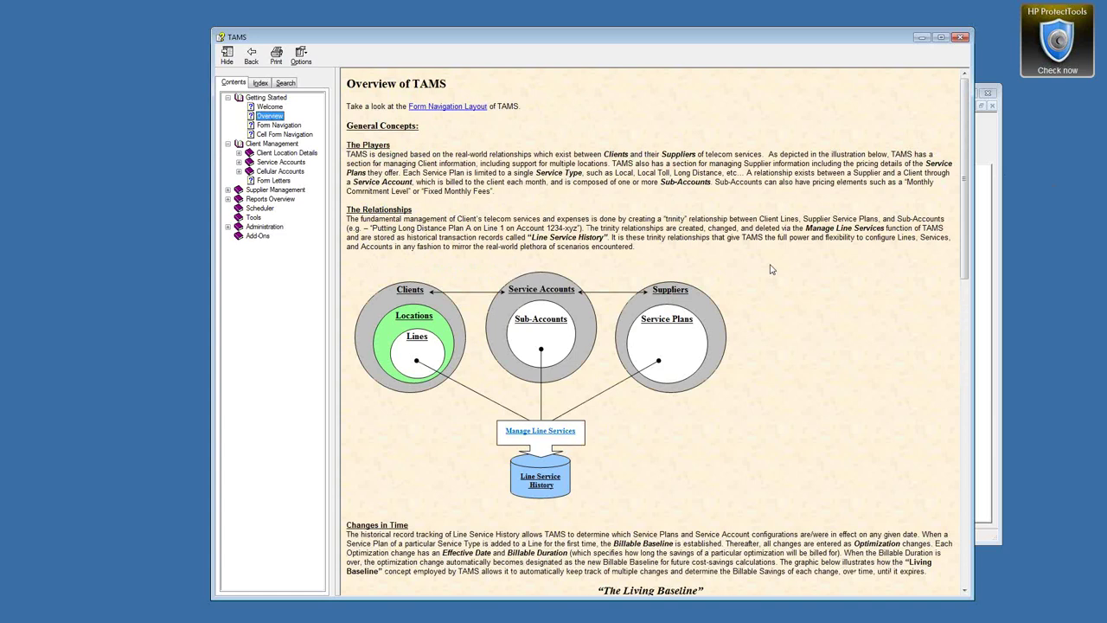
# Scroll the Overview page past The Living Baseline chart to the Management Life-Cycle steps
pyautogui.scroll(-4, 968, 141)
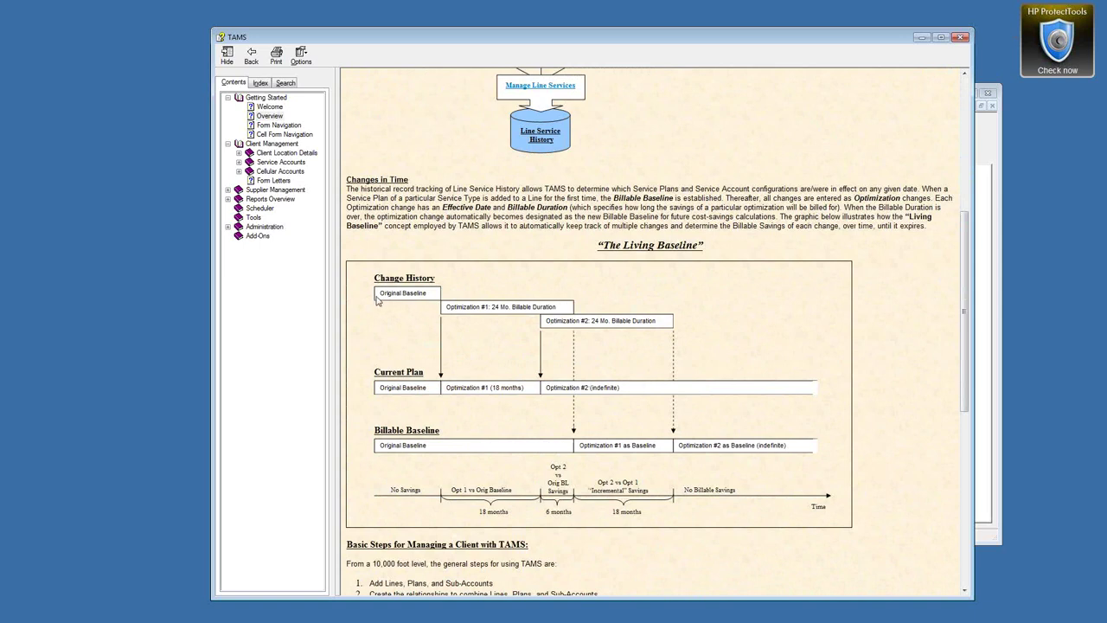
pyautogui.moveTo(380, 292); pyautogui.dragTo(426, 296)
pyautogui.click(966, 301)
pyautogui.moveTo(966, 301); pyautogui.dragTo(966, 325)
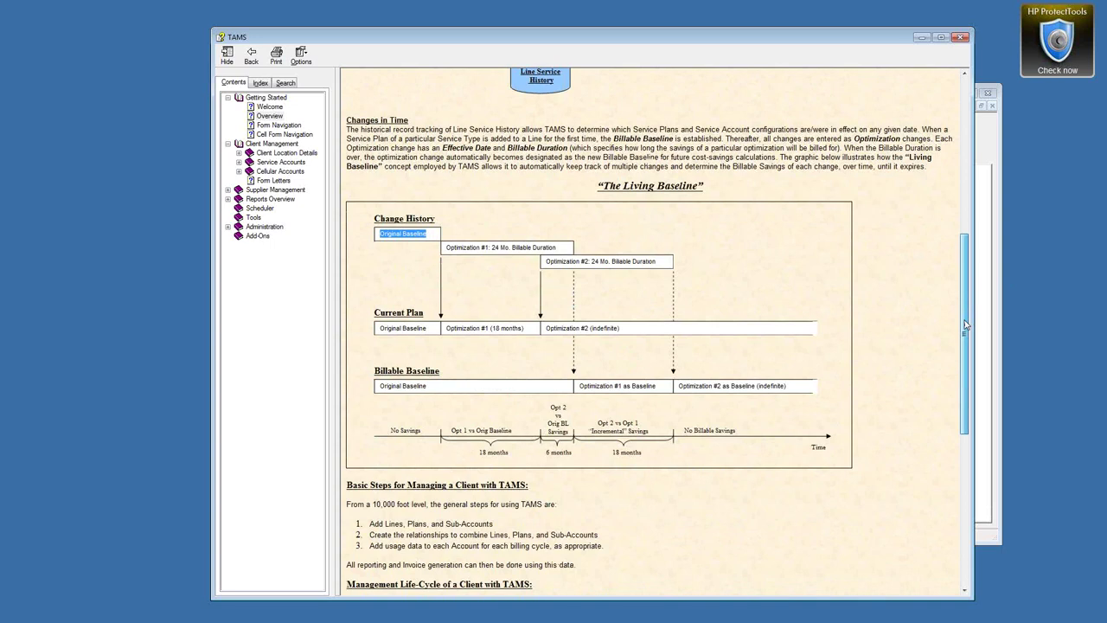
pyautogui.moveTo(966, 325); pyautogui.dragTo(966, 387)
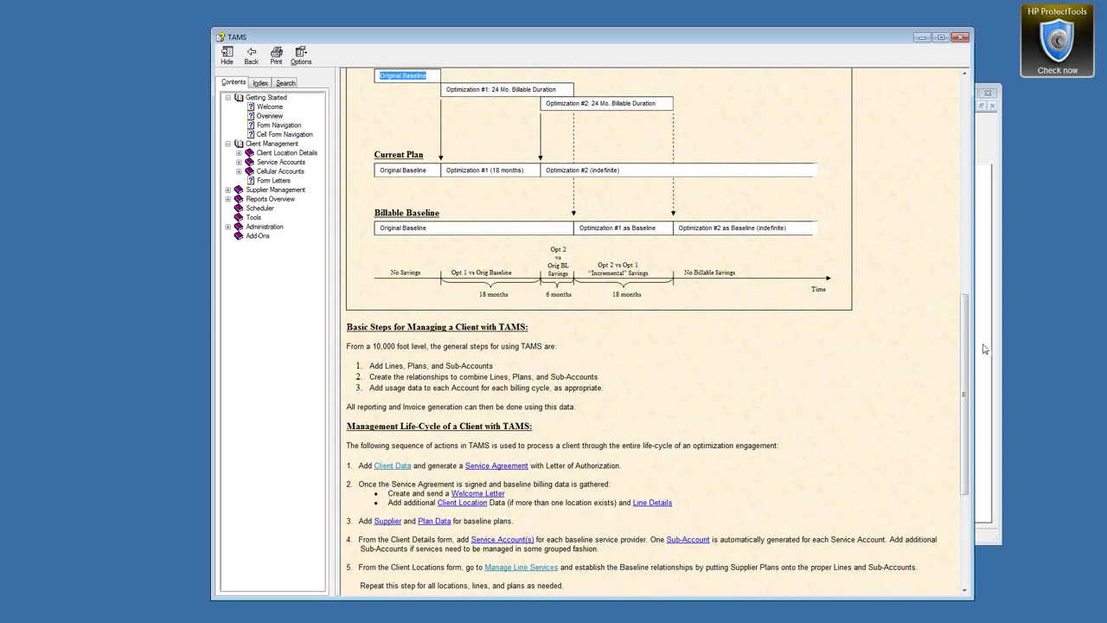
pyautogui.moveTo(965, 346); pyautogui.dragTo(965, 405)
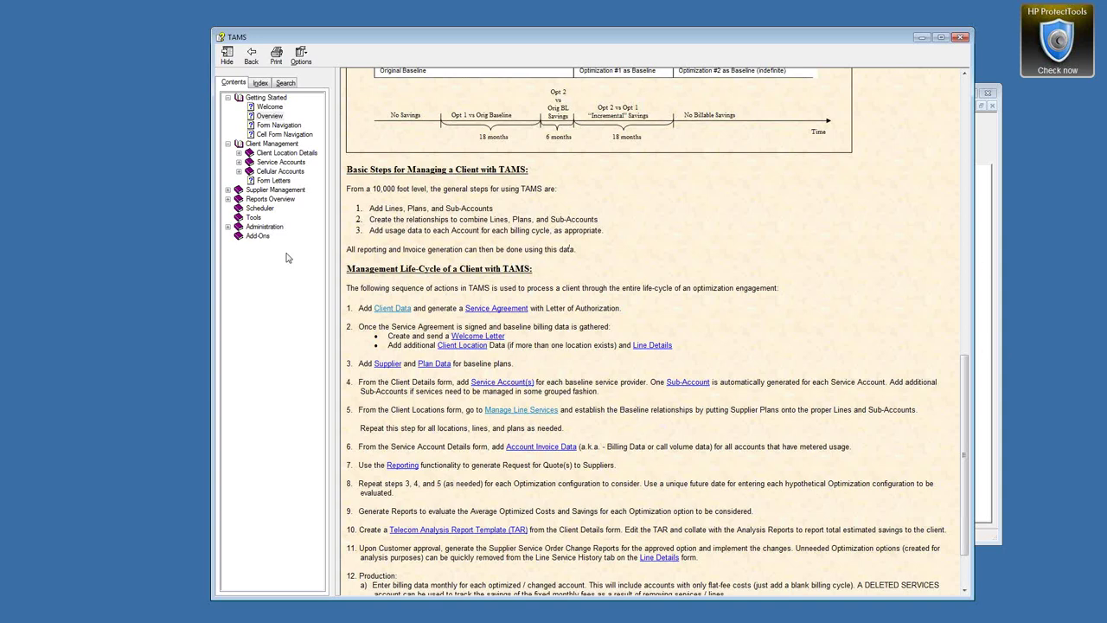
# Review life-cycle steps 1 through 13 and follow the Manage Line Services link in step 5
pyautogui.moveTo(347, 269); pyautogui.dragTo(526, 271)
pyautogui.click(594, 292)
pyautogui.scroll(-3, 392, 494)
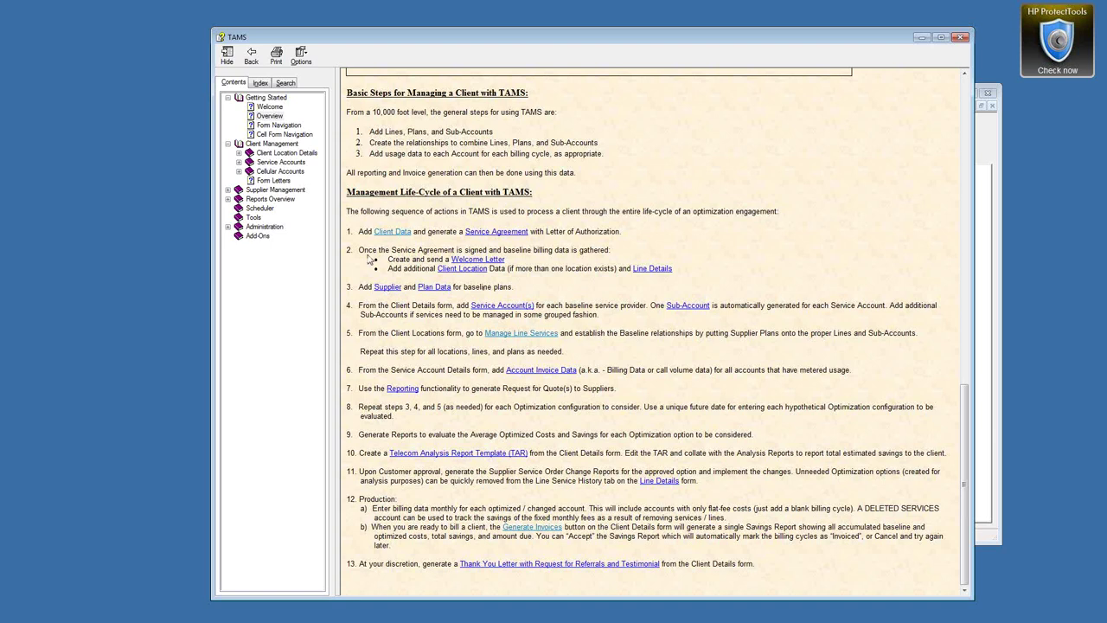
pyautogui.moveTo(346, 235); pyautogui.dragTo(384, 568)
pyautogui.click(396, 439)
pyautogui.click(490, 339)
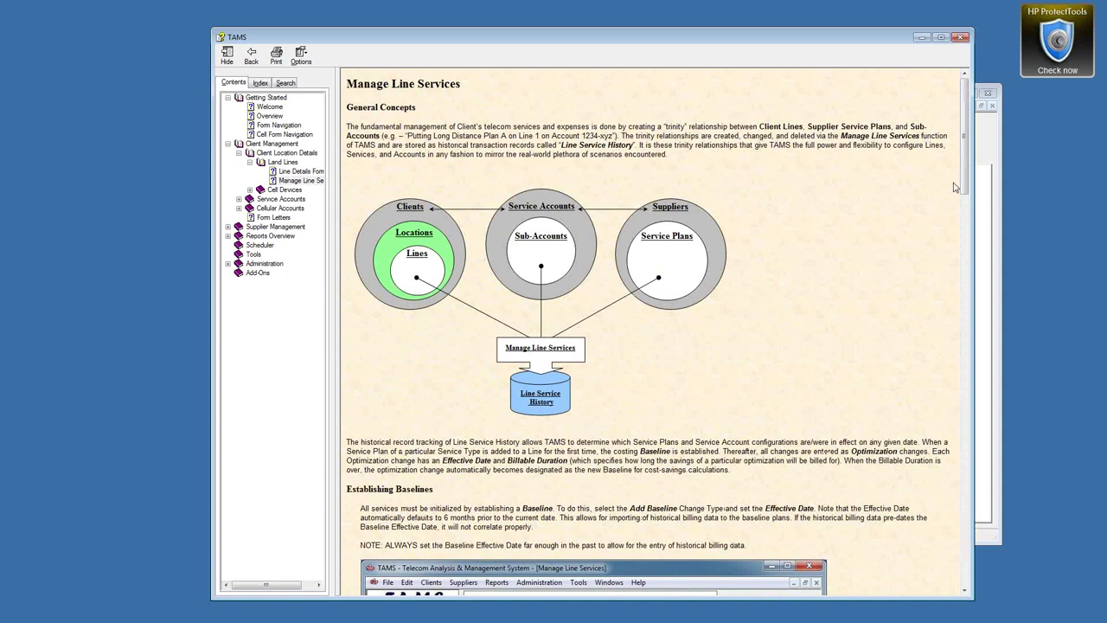
# Scroll through the Manage Line Services help page, highlighting passages along the way
pyautogui.moveTo(955, 187); pyautogui.dragTo(954, 264)
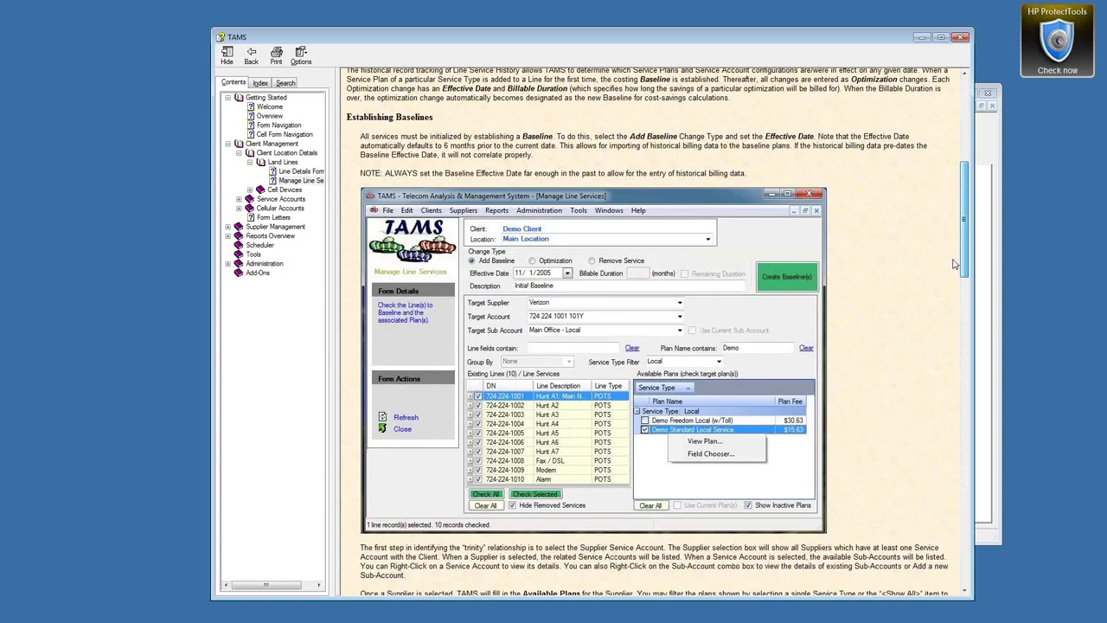
pyautogui.moveTo(348, 120); pyautogui.dragTo(430, 121)
pyautogui.scroll(-5, 525, 167)
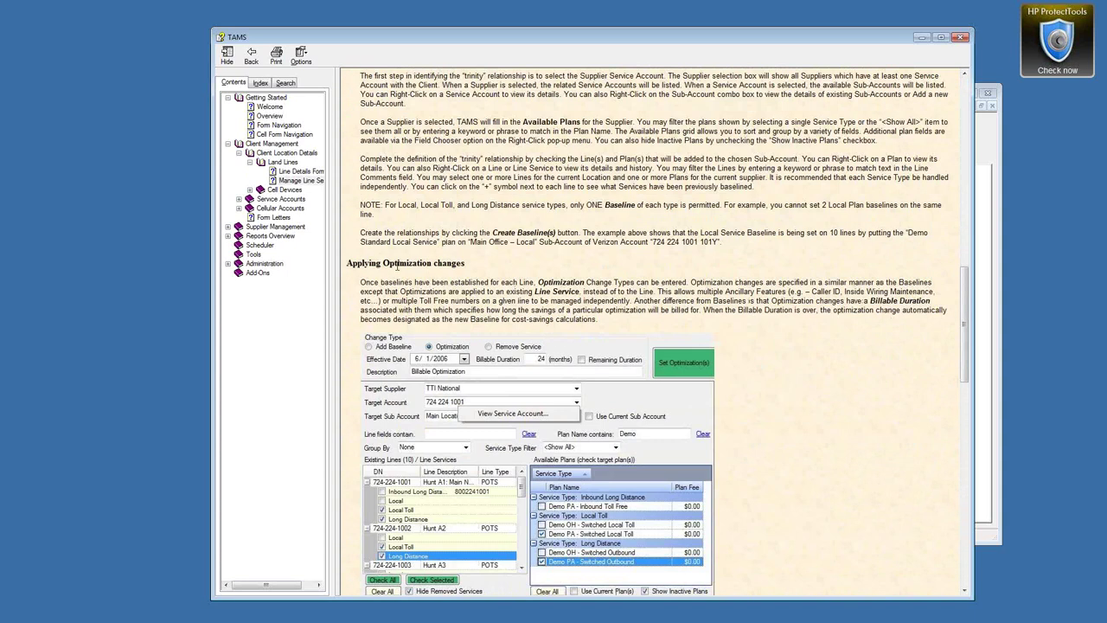
pyautogui.moveTo(349, 263); pyautogui.dragTo(464, 270)
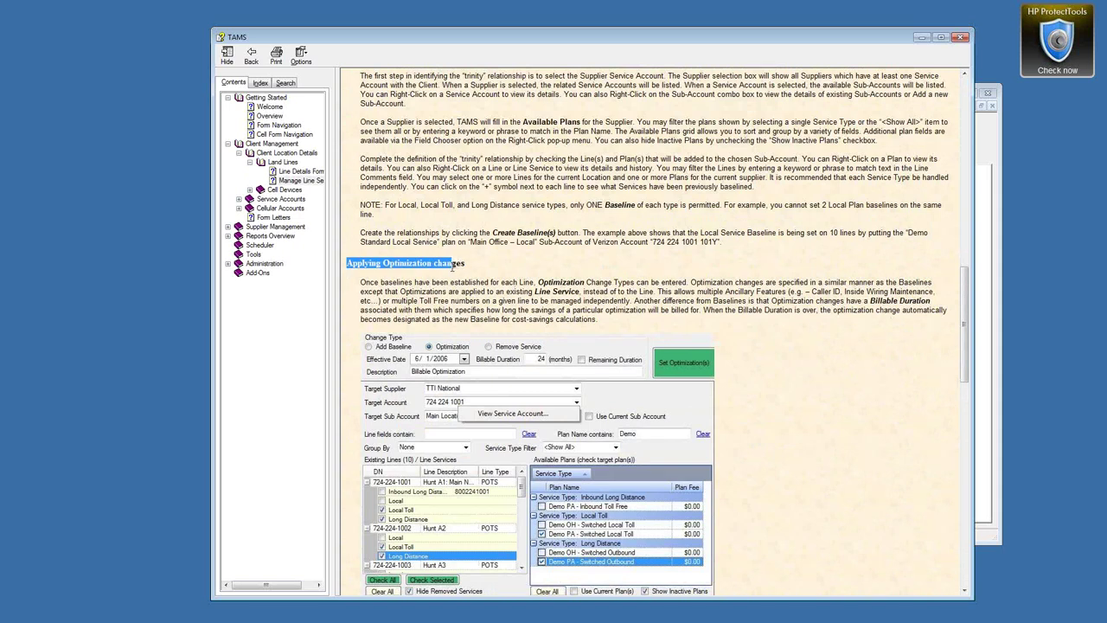
pyautogui.scroll(-3, 718, 261)
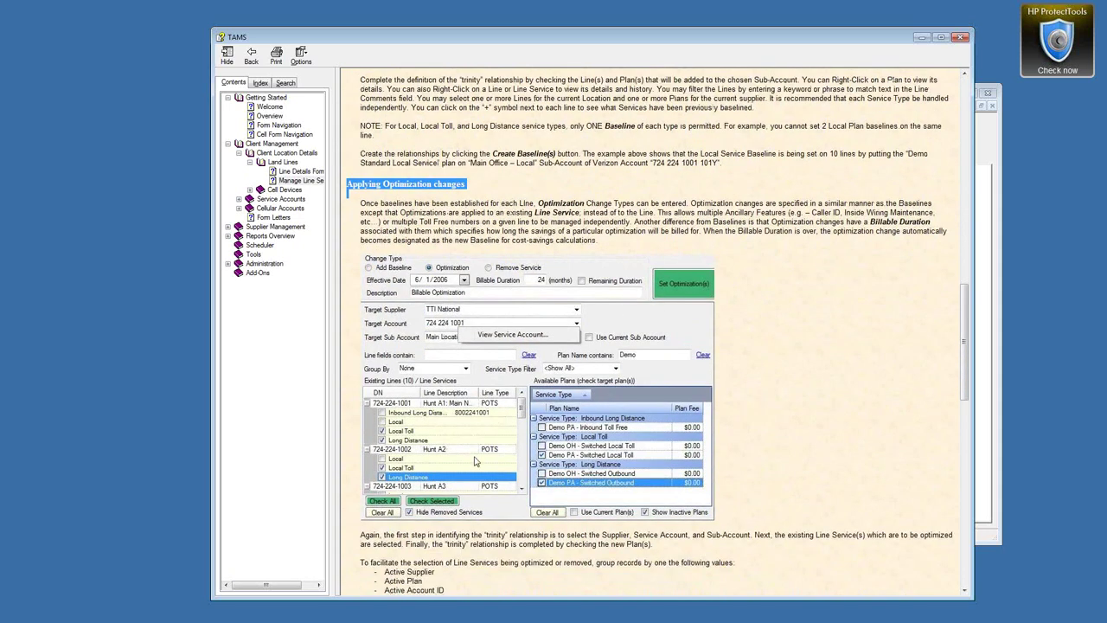
# Close the TAMS Help window and list the open TAMS forms
pyautogui.moveTo(692, 38); pyautogui.dragTo(597, 34)
pyautogui.click(649, 187)
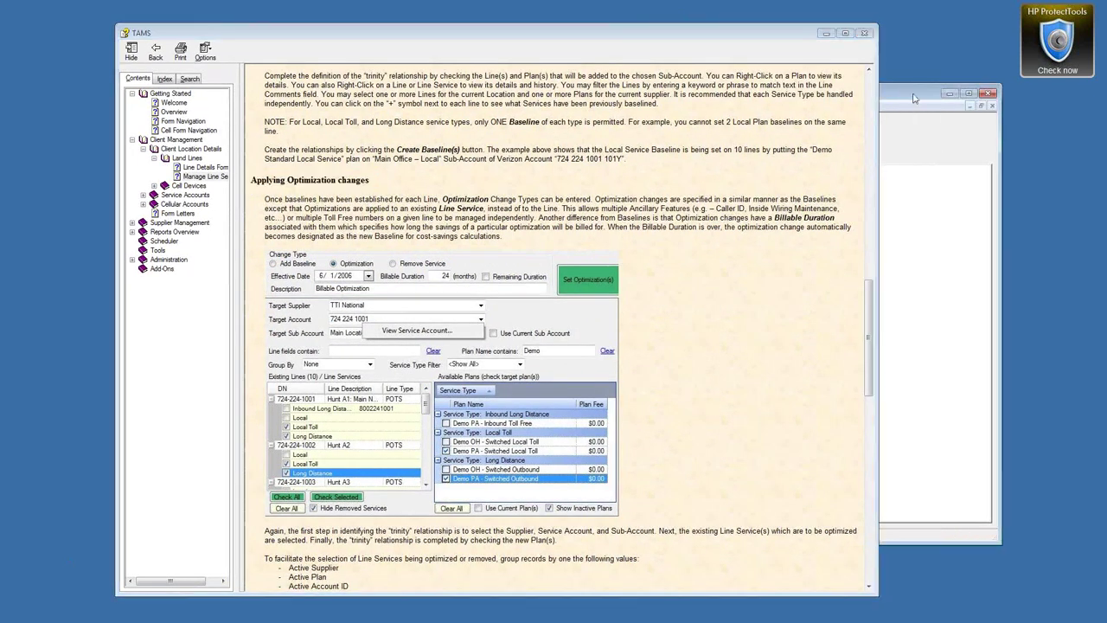
pyautogui.click(846, 34)
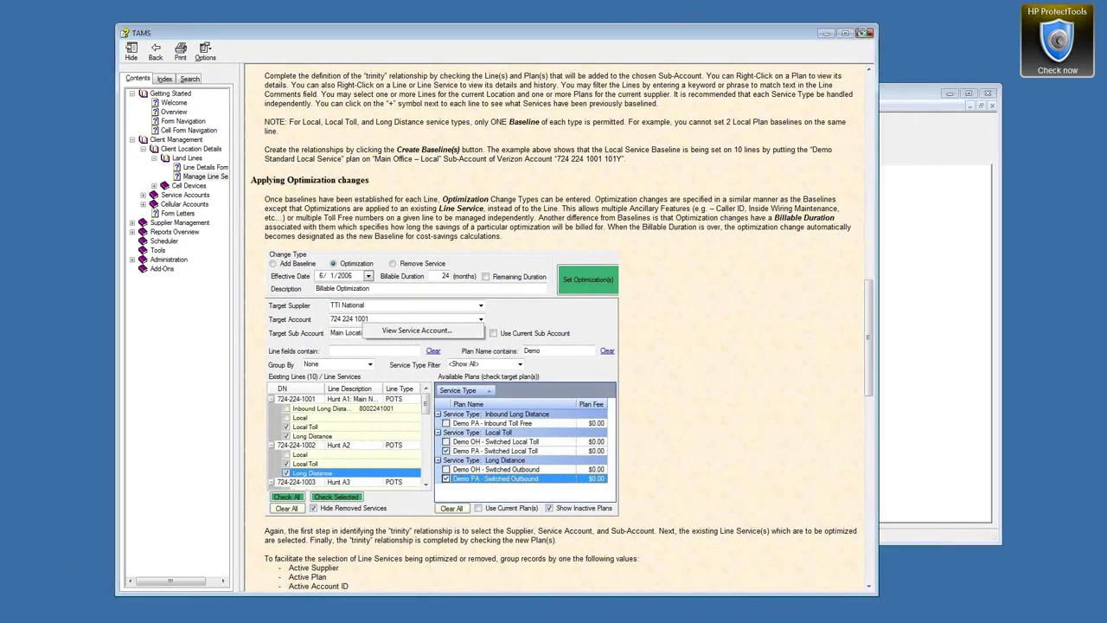
pyautogui.click(497, 105)
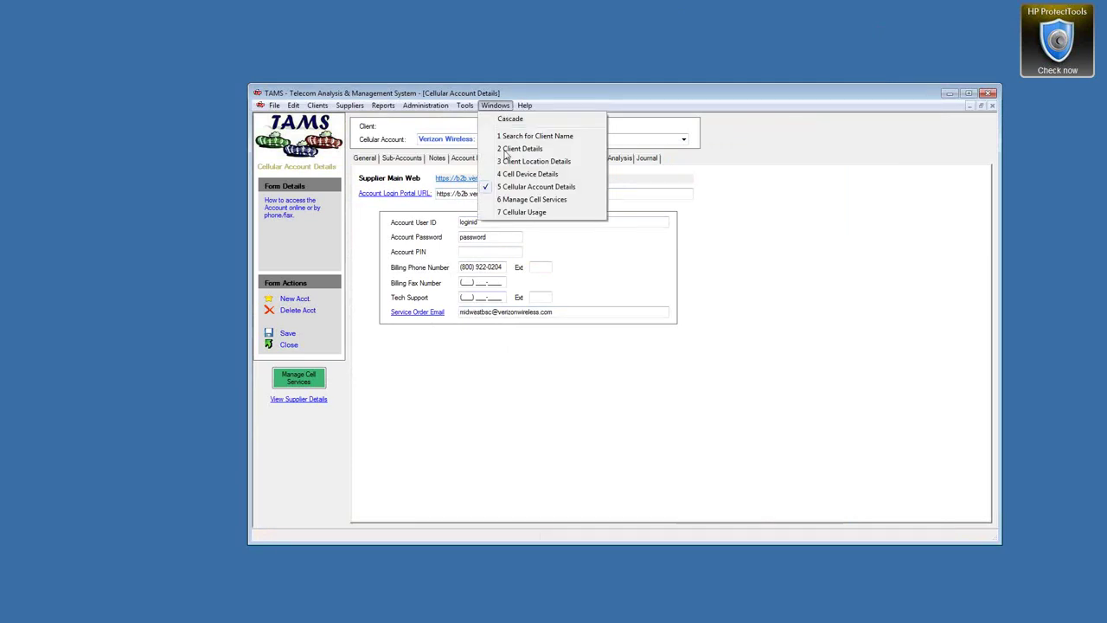
# Set Manage Cell Services to an Optimization change effective 1/1/2015
pyautogui.click(510, 202)
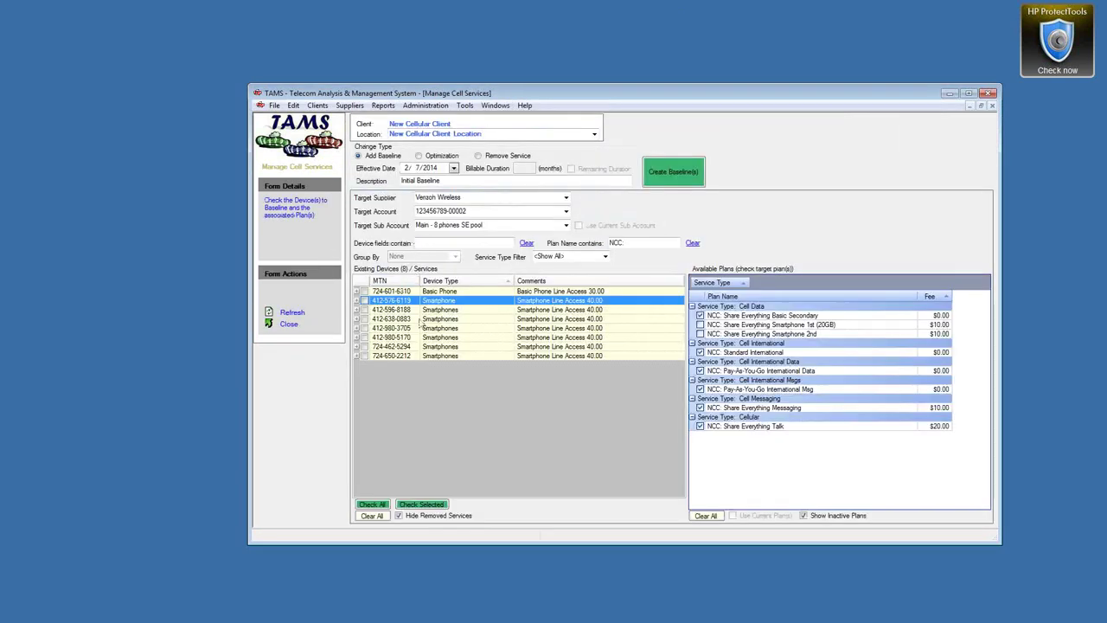
pyautogui.click(419, 155)
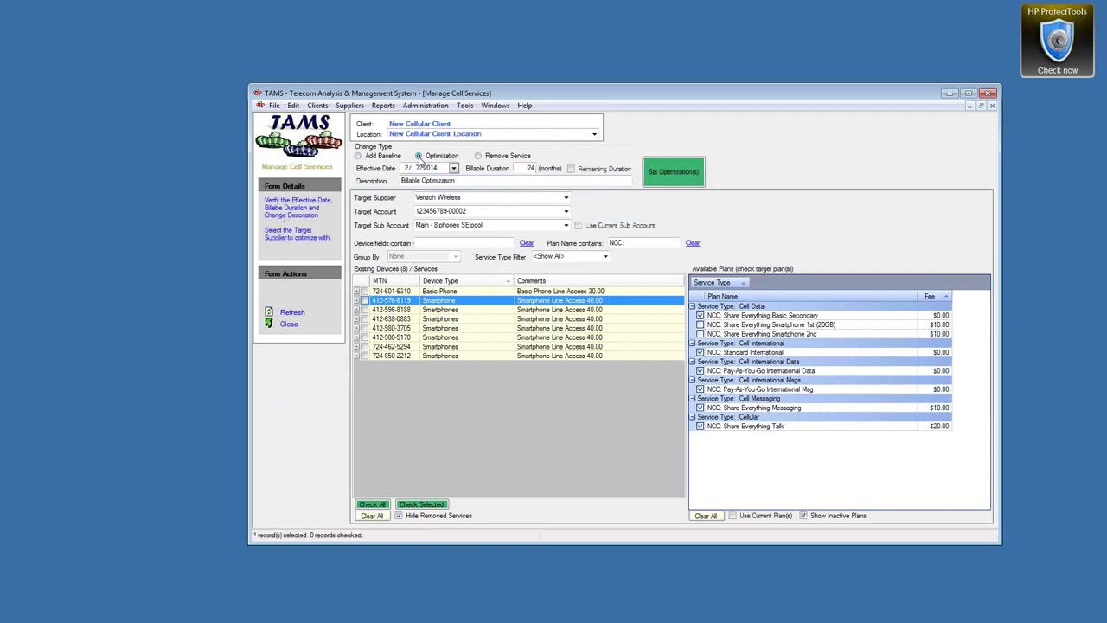
pyautogui.click(453, 168)
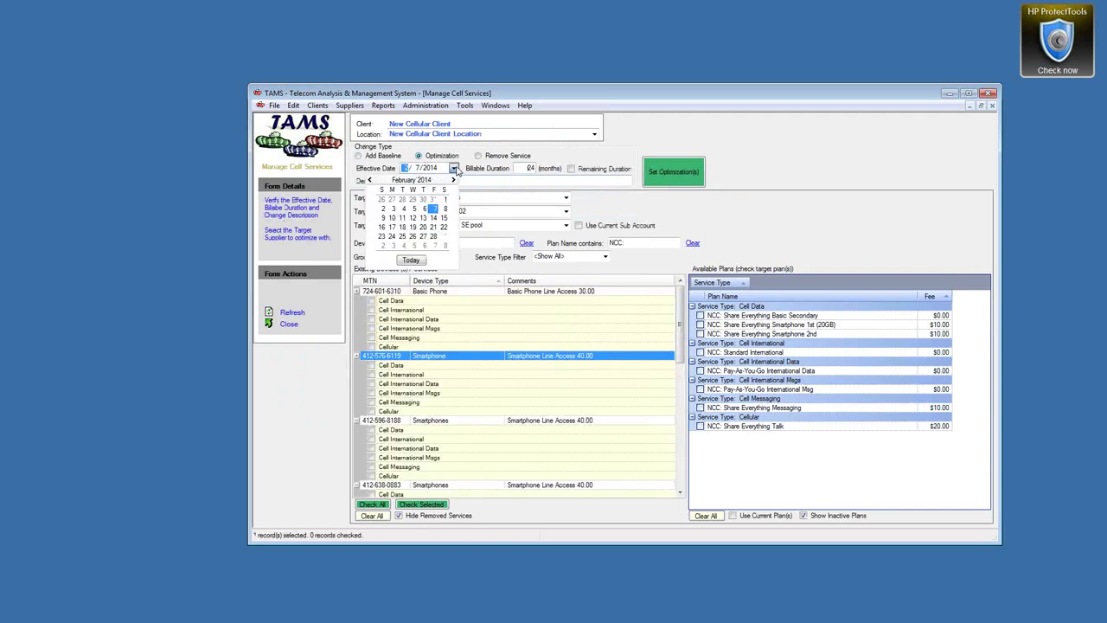
pyautogui.click(412, 261)
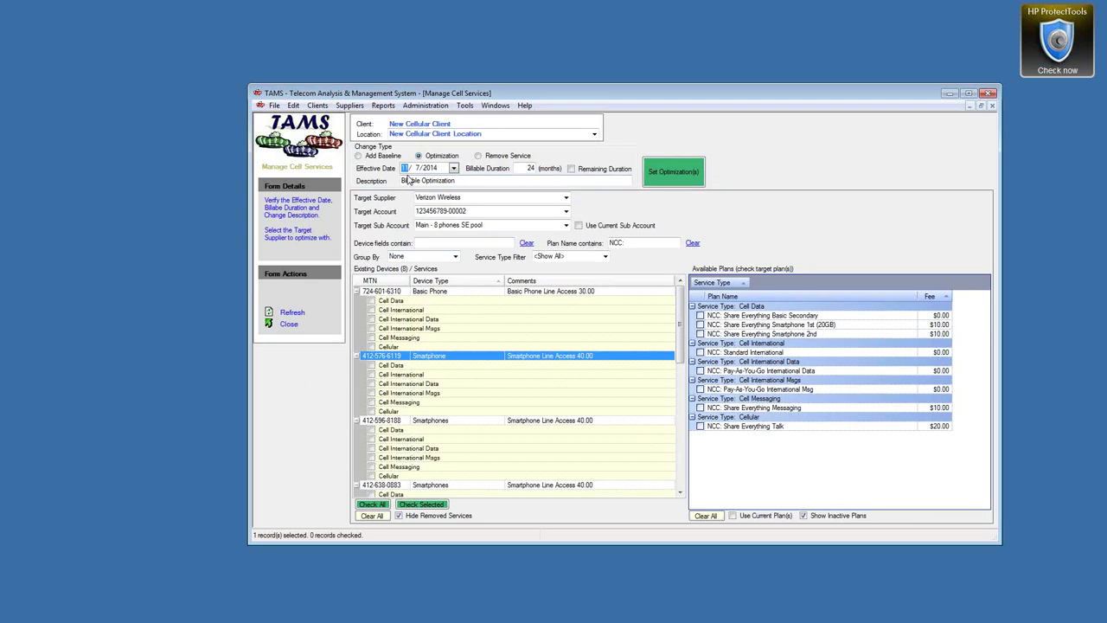
pyautogui.write('1/1/')
# Group the devices by active plan and expand the Share Everything Smartphone 1st (20GB) group
pyautogui.click(454, 258)
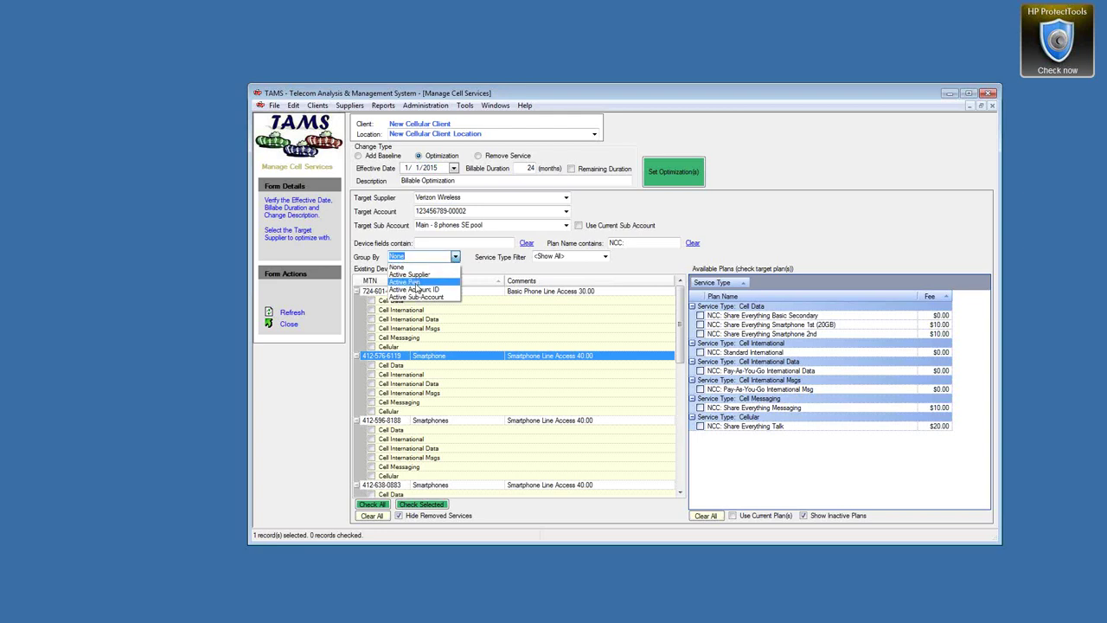
pyautogui.click(419, 282)
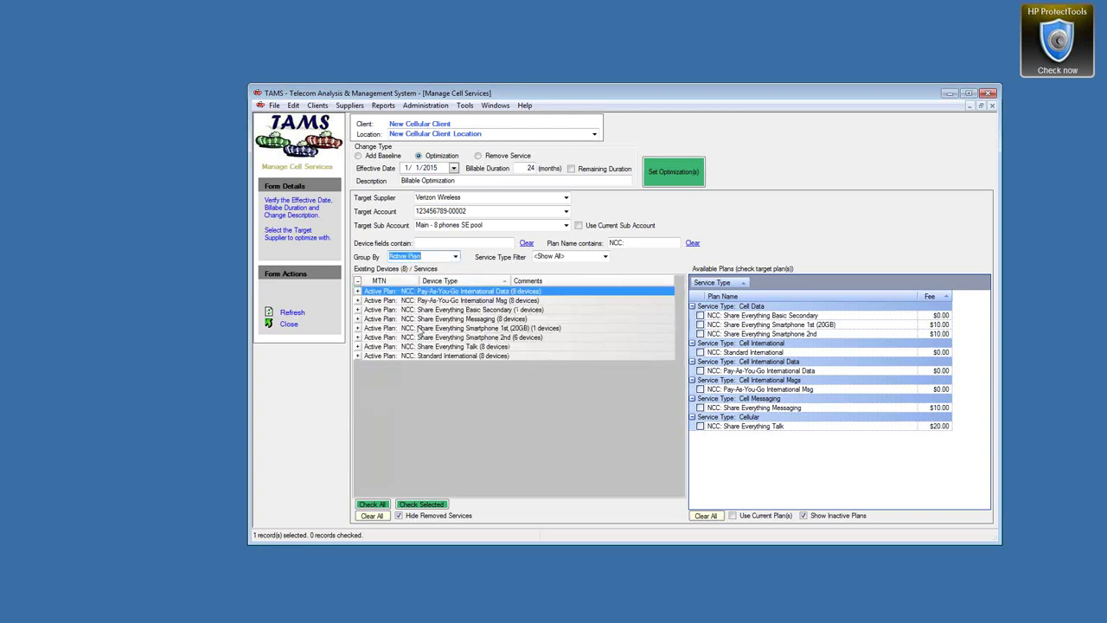
pyautogui.click(358, 329)
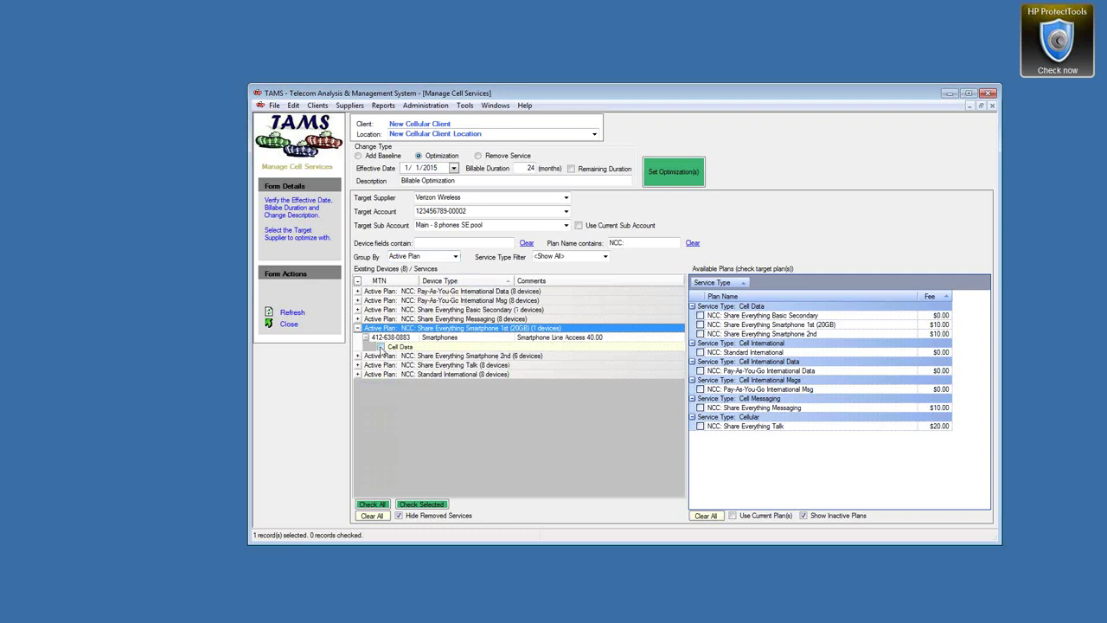
# Check the device's Cell Data service and open the Smartphone 1st (20GB) plan details
pyautogui.click(380, 346)
pyautogui.rightClick(816, 333)
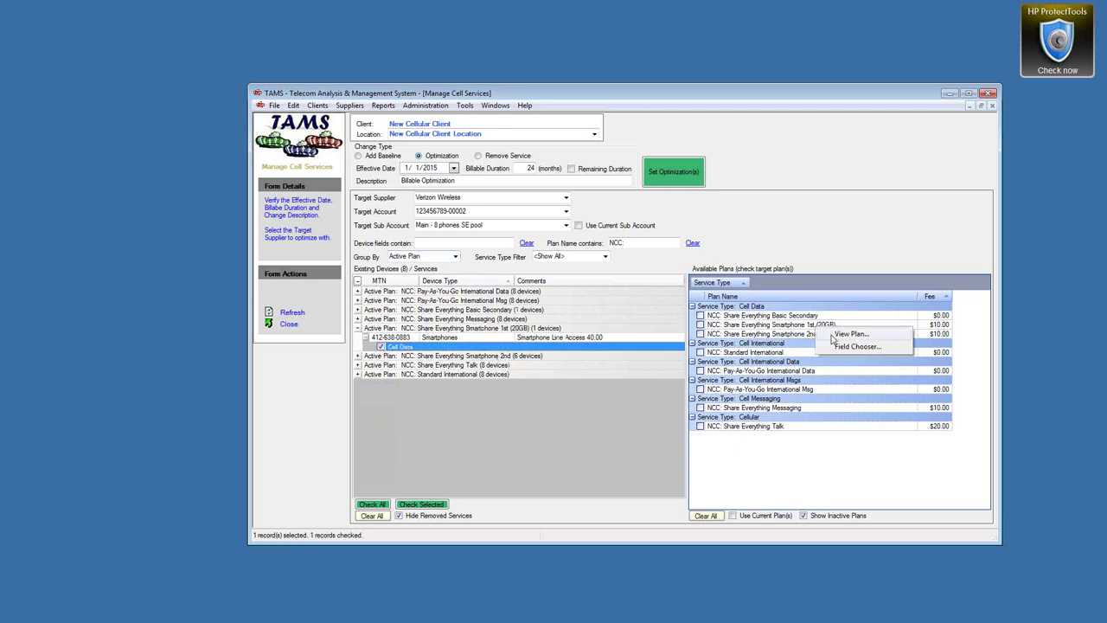
pyautogui.click(832, 333)
pyautogui.click(600, 355)
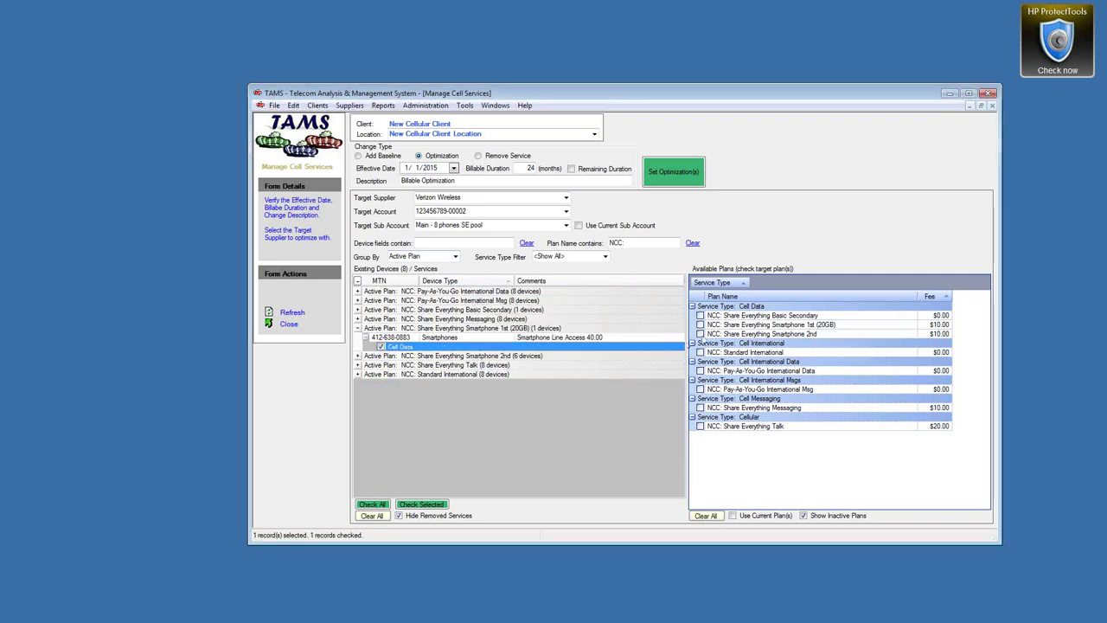
pyautogui.rightClick(772, 326)
pyautogui.click(804, 330)
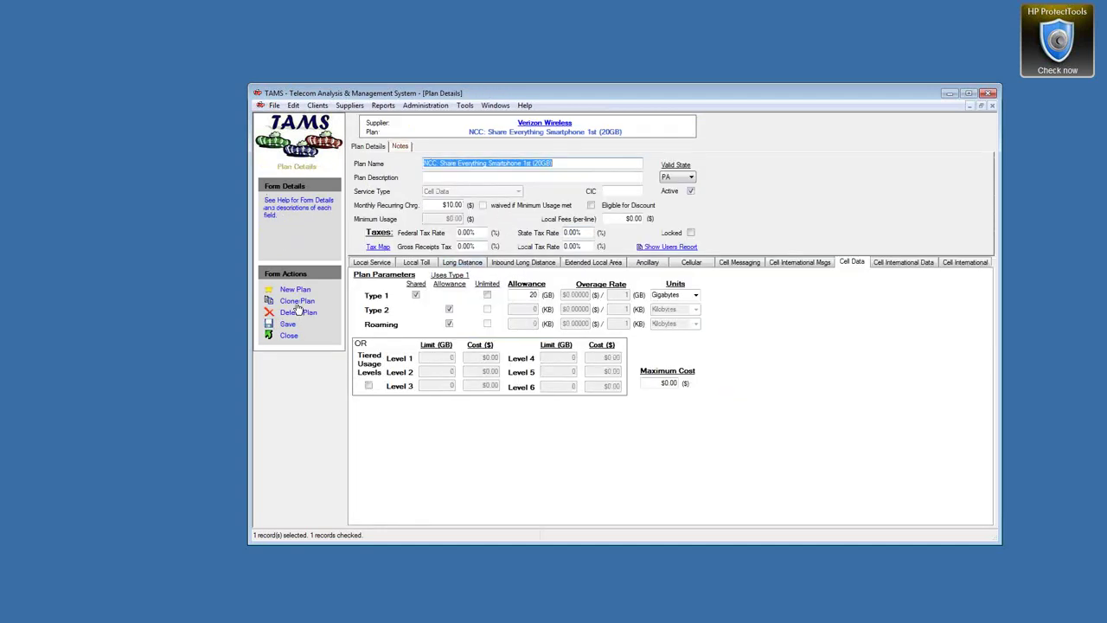
# Clone the plan with a 6 GB allowance, name it Smartphone 1st (6GB), and save
pyautogui.click(297, 301)
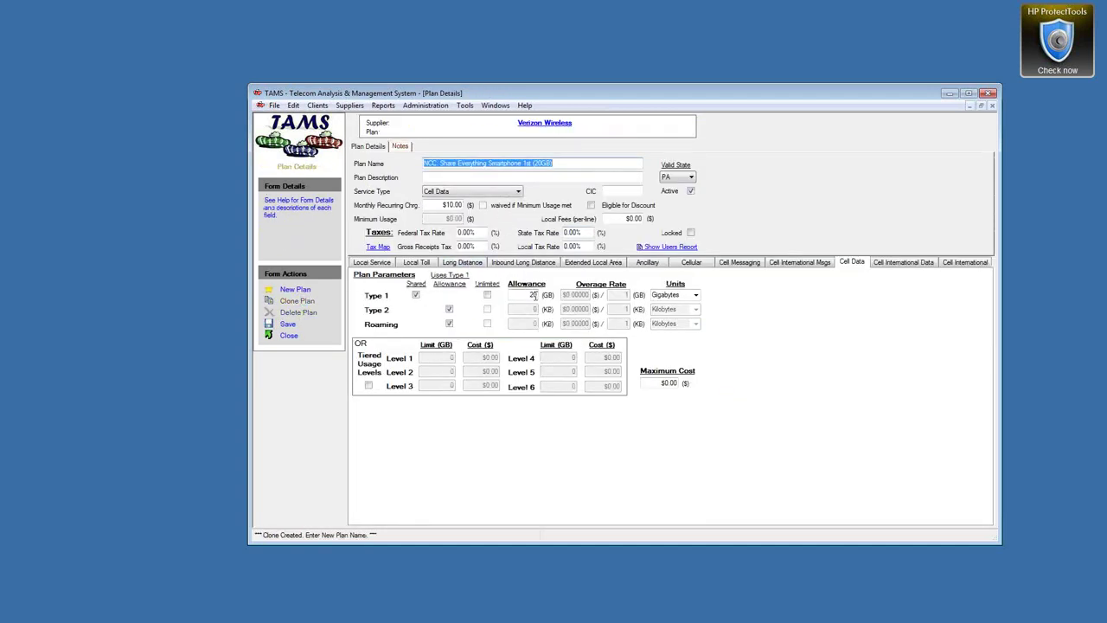
pyautogui.click(533, 295)
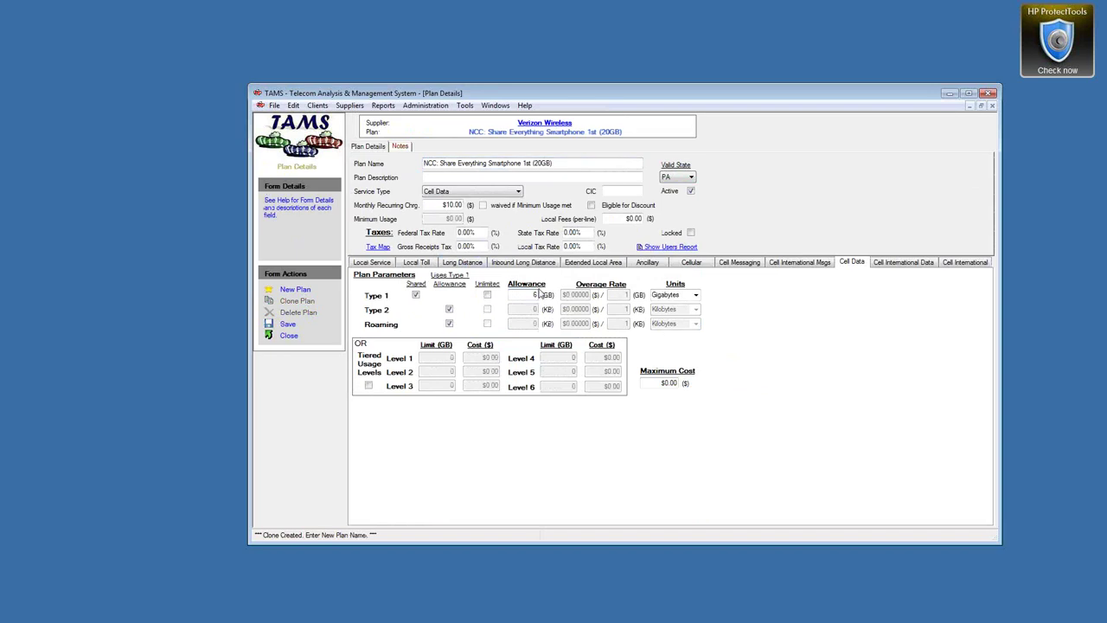
pyautogui.click(541, 164)
pyautogui.press('BackSpace')
pyautogui.press('BackSpace')
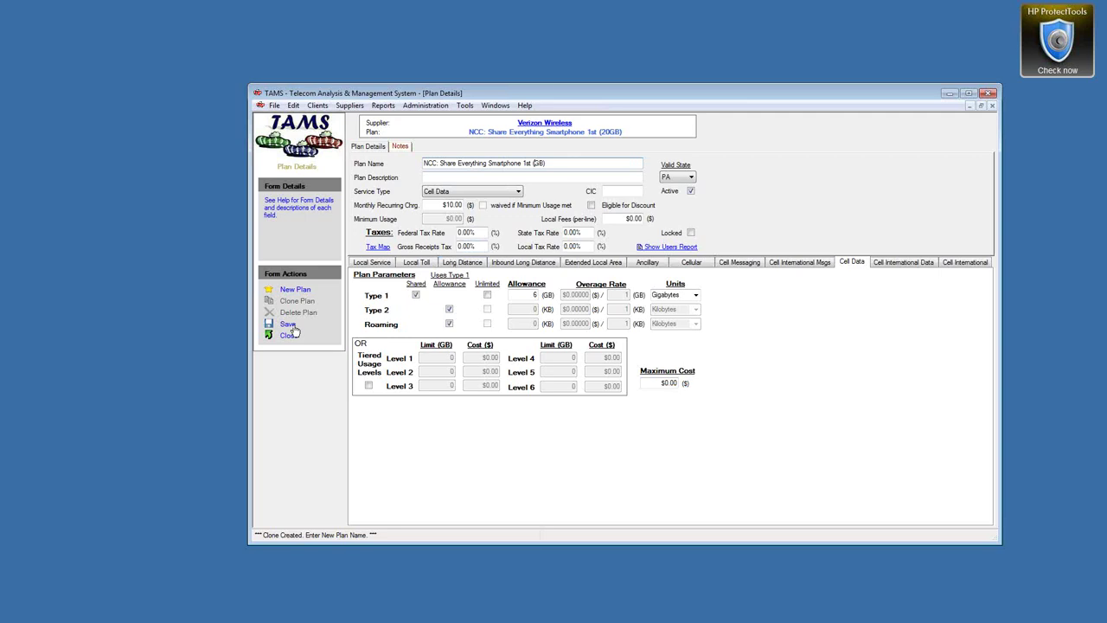
pyautogui.write('6')
pyautogui.click(287, 324)
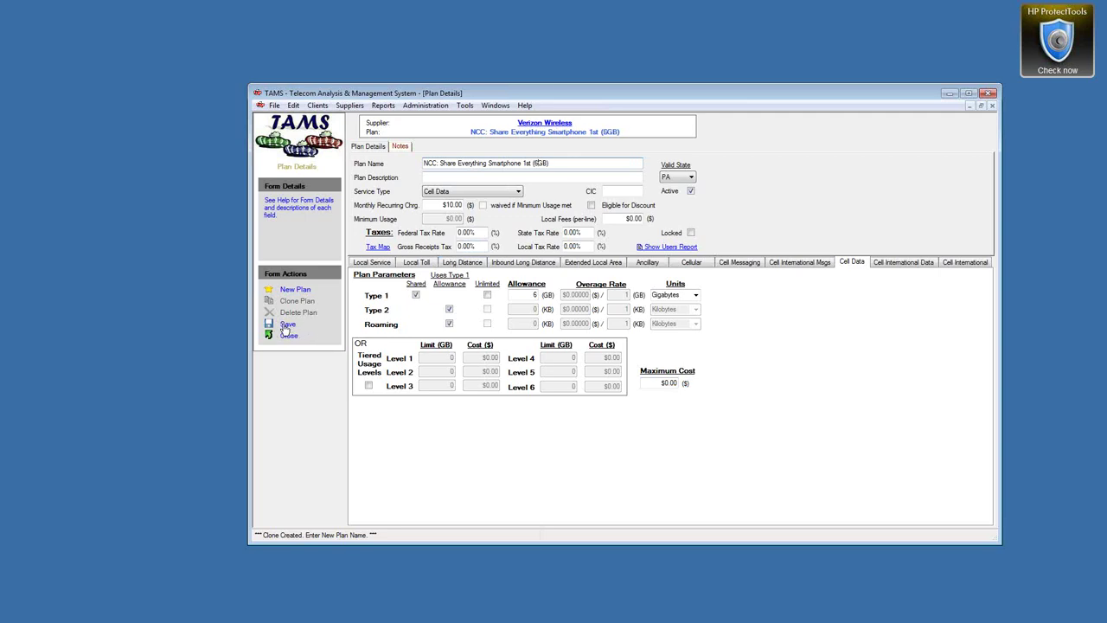
# Apply the new Smartphone 1st (6GB) plan as the optimization for the checked Cell Data service
pyautogui.click(288, 336)
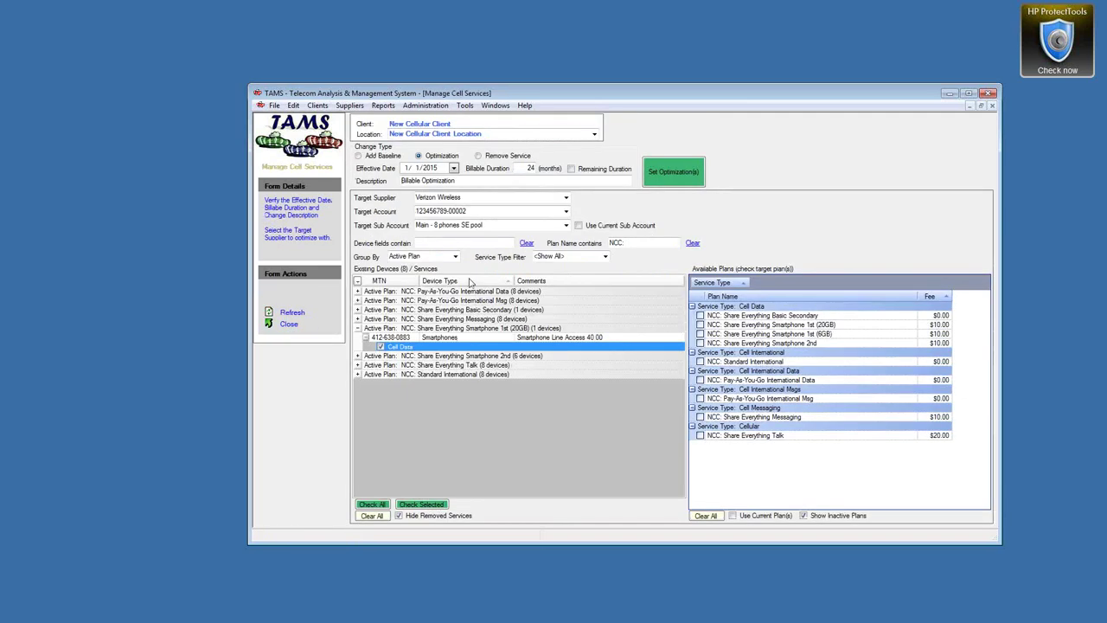
pyautogui.click(701, 334)
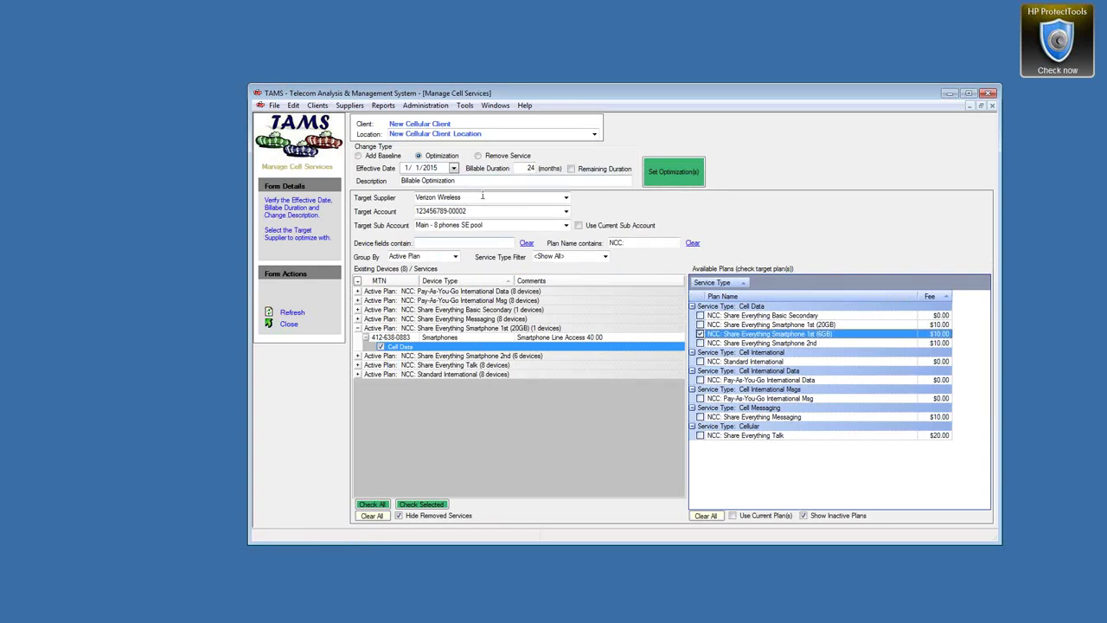
pyautogui.click(673, 172)
pyautogui.click(565, 351)
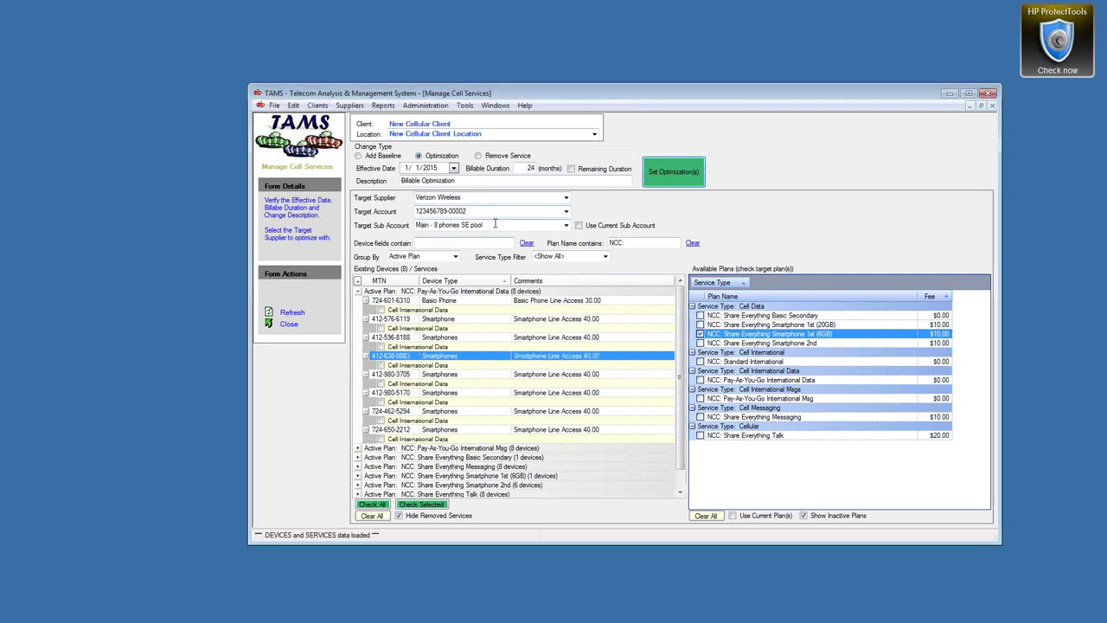
# Open the target sub-account's details and start a new billable change
pyautogui.rightClick(495, 226)
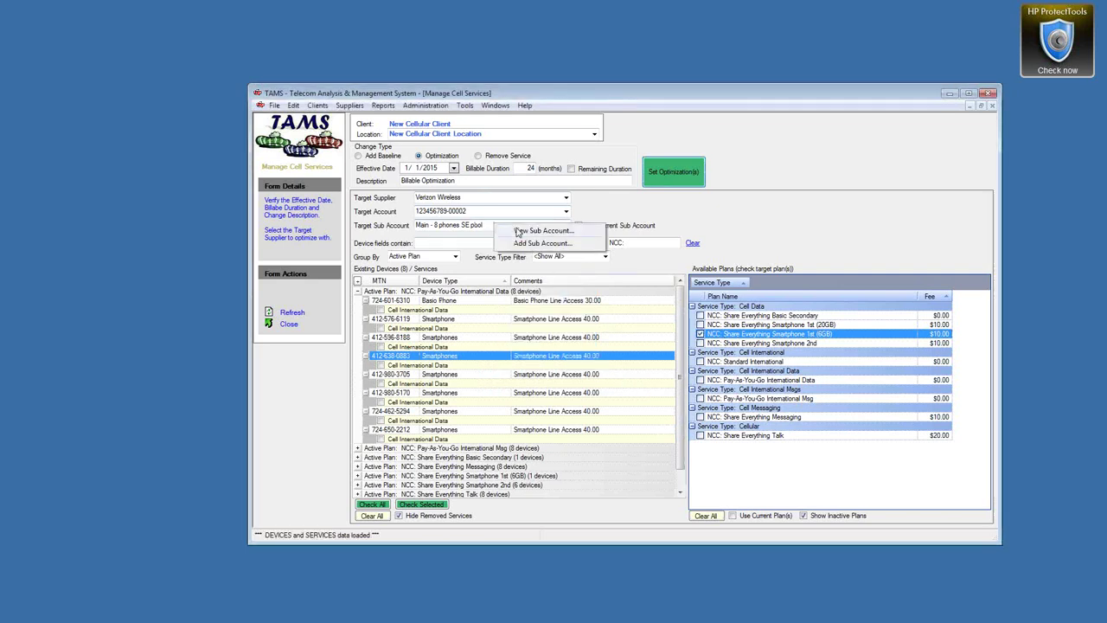
pyautogui.click(518, 231)
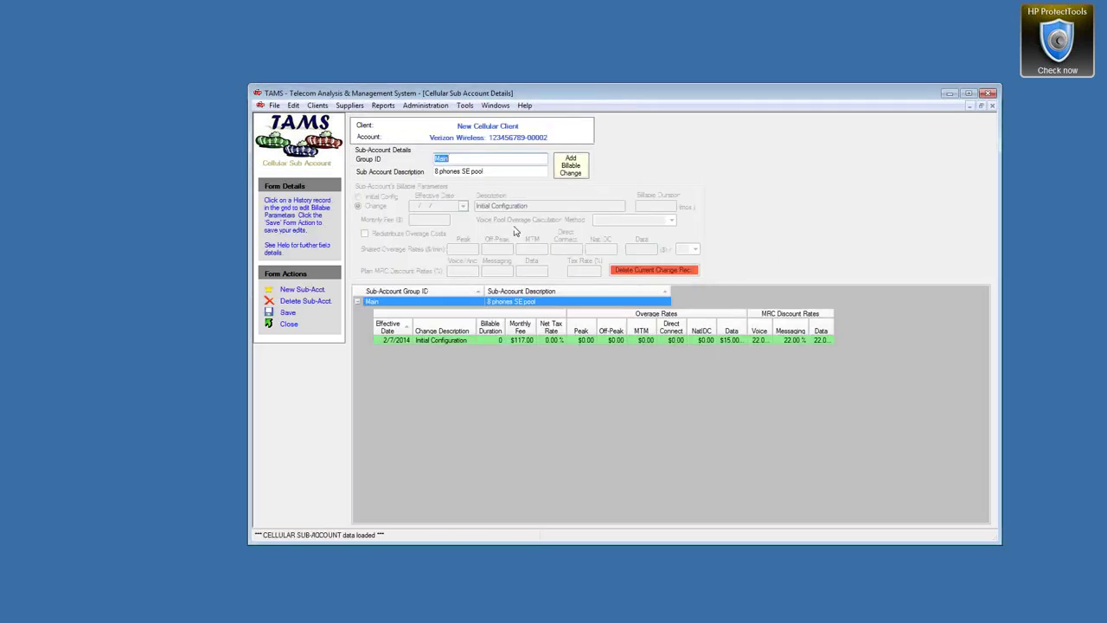
pyautogui.click(405, 340)
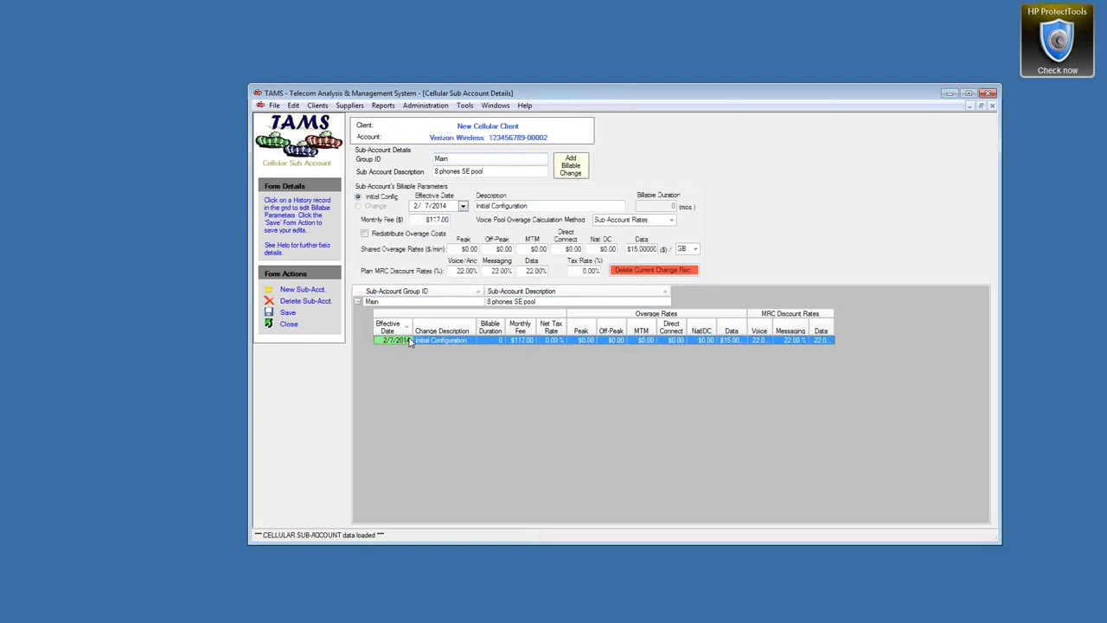
pyautogui.click(572, 167)
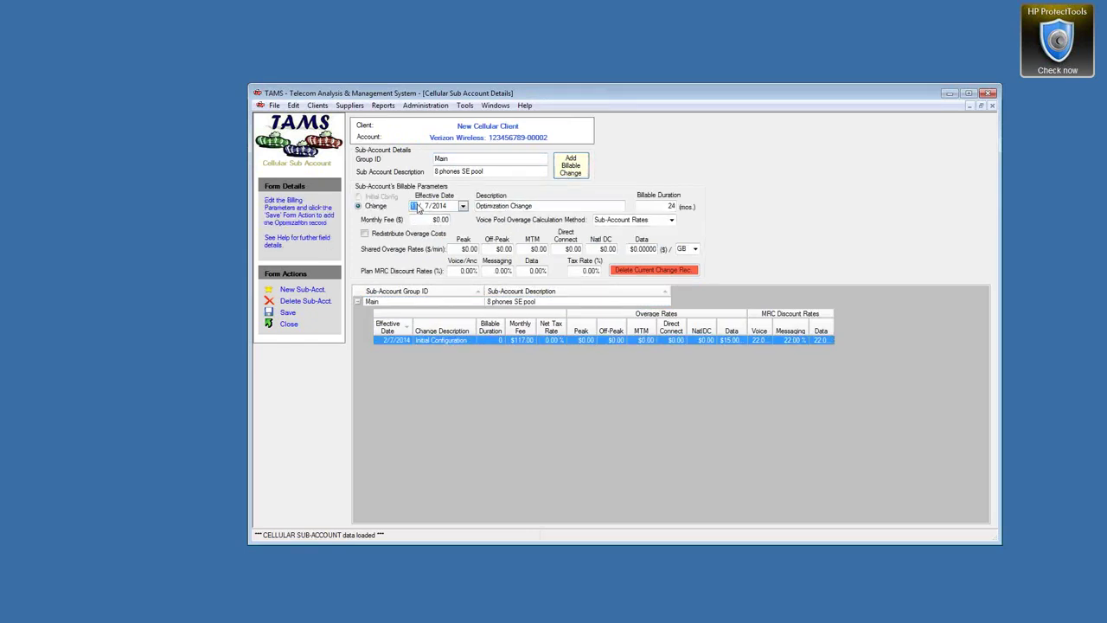
# Save a 1/1/2015 optimization change at $32.80 monthly, overage rate 15, discount 1
pyautogui.write('3/ 1/')
pyautogui.click(554, 203)
pyautogui.moveTo(424, 220); pyautogui.dragTo(466, 219)
pyautogui.write('3')
pyautogui.click(640, 249)
pyautogui.write('15')
pyautogui.press('Tab')
pyautogui.press('Tab')
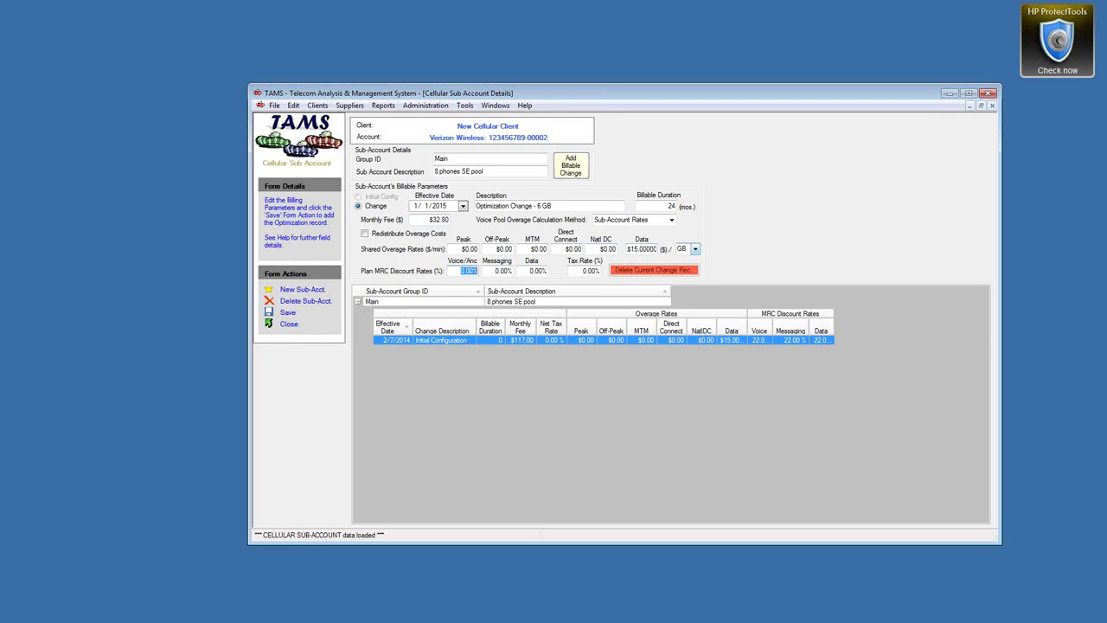
pyautogui.press('Tab')
pyautogui.press('Tab')
pyautogui.write('1')
pyautogui.click(288, 312)
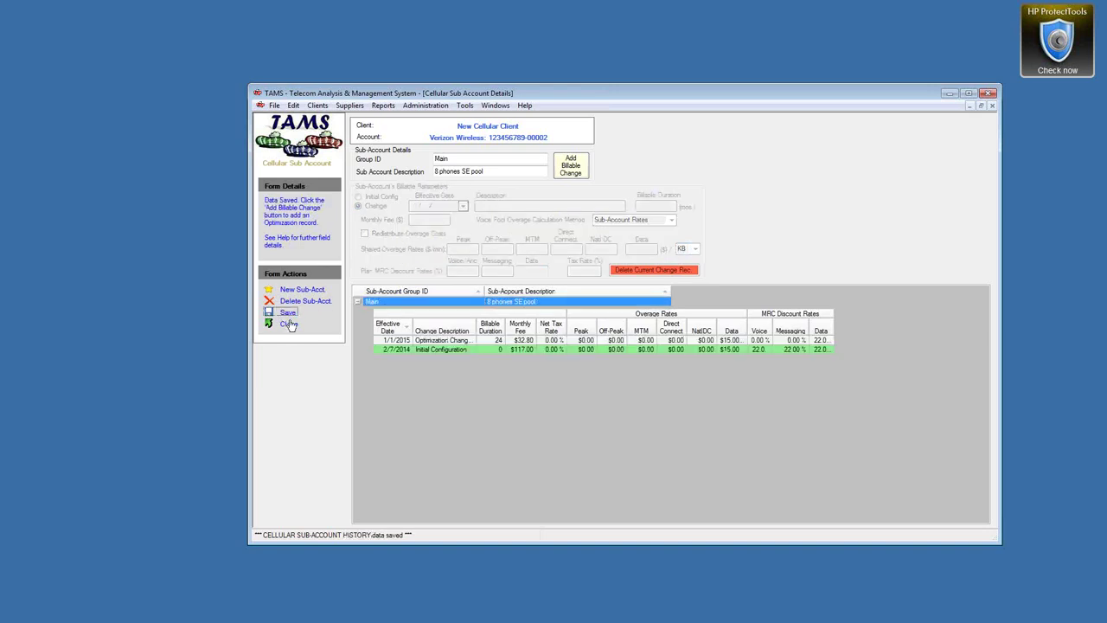
pyautogui.click(288, 323)
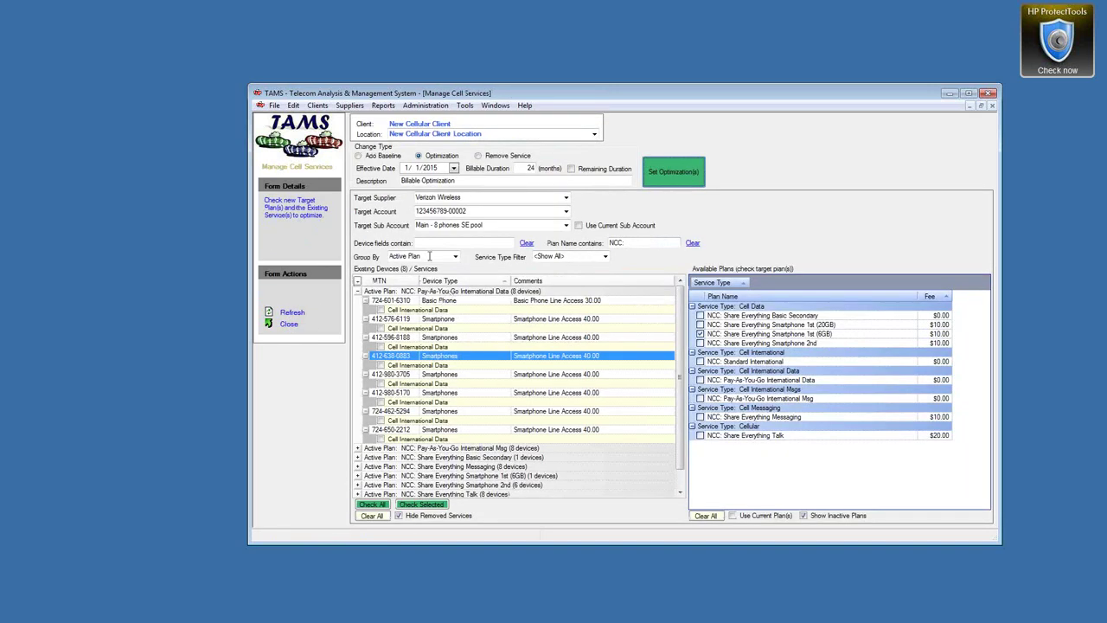
# Choose the Cellular Avg. Costs/Savings report for New Cellular Client as of 1/1/2015
pyautogui.click(384, 105)
pyautogui.moveTo(450, 119)
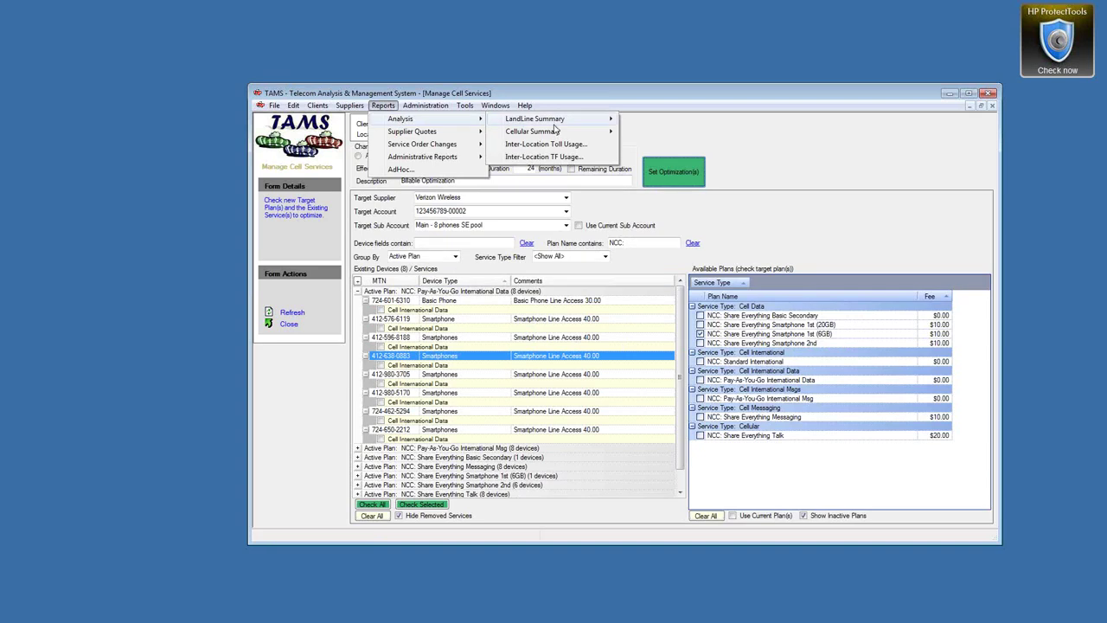
pyautogui.moveTo(554, 130)
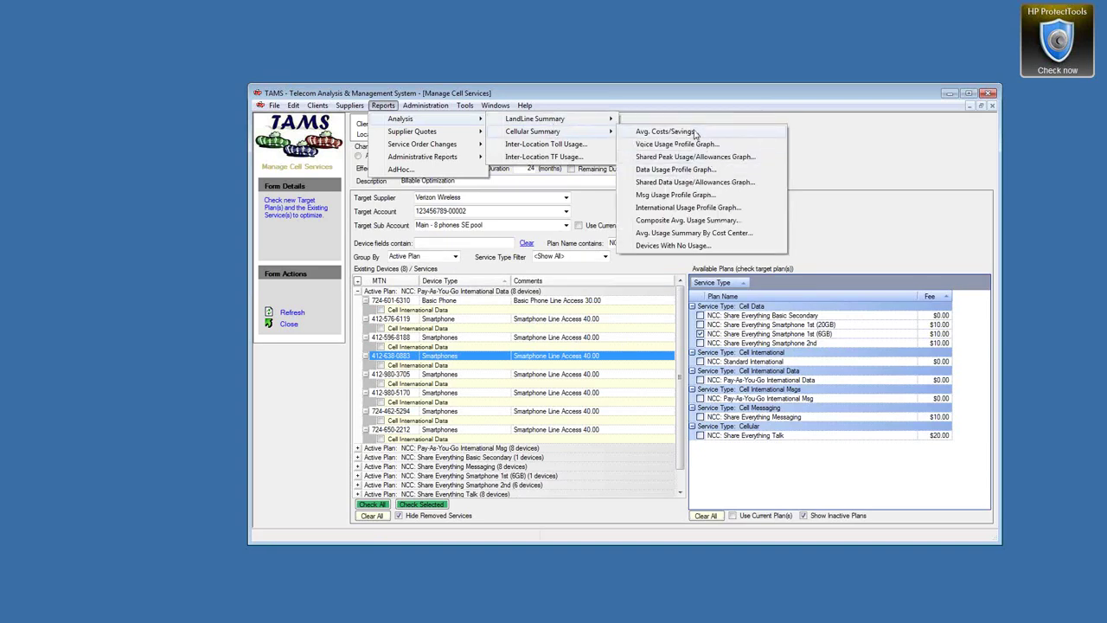
pyautogui.click(666, 131)
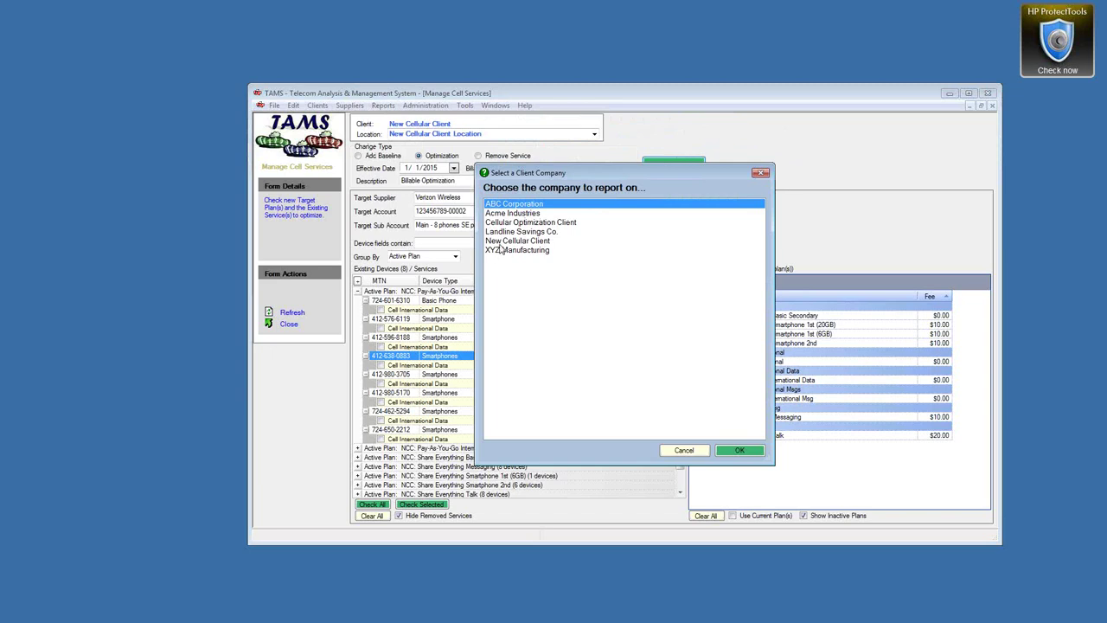
pyautogui.click(504, 241)
pyautogui.doubleClick(505, 243)
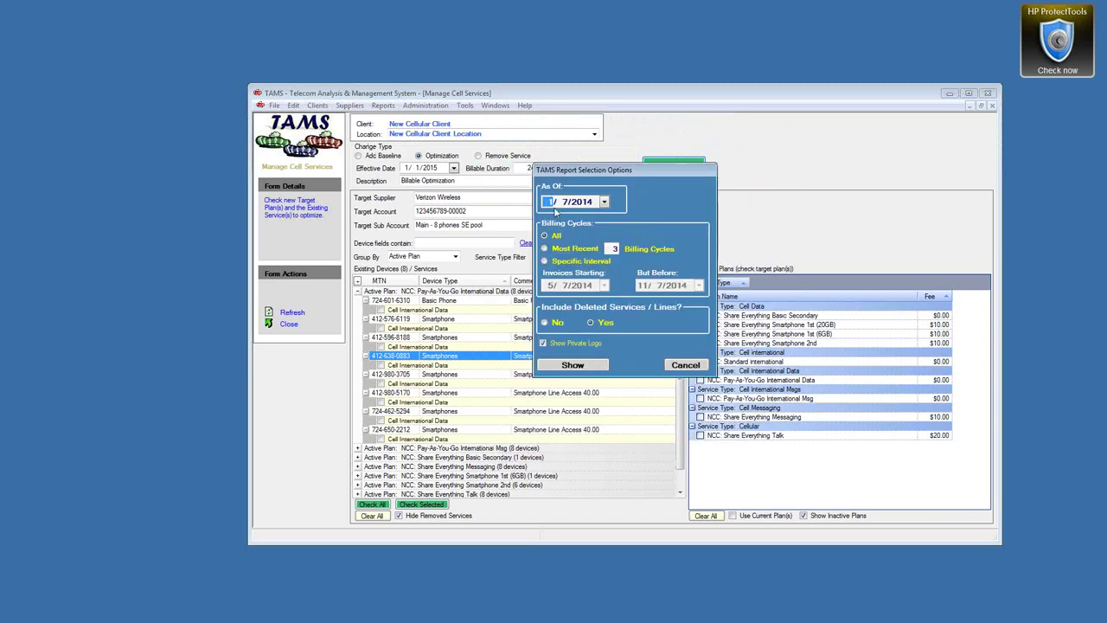
pyautogui.write('1/1/2015')
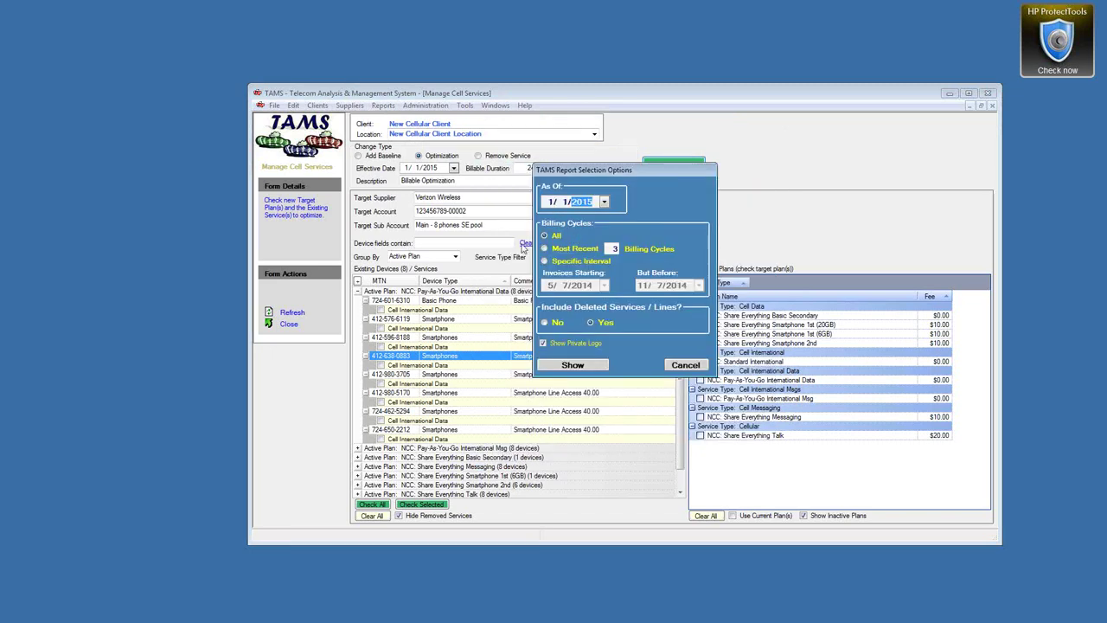
# Generate the report and view its final summary page showing $84.20 monthly savings
pyautogui.click(567, 365)
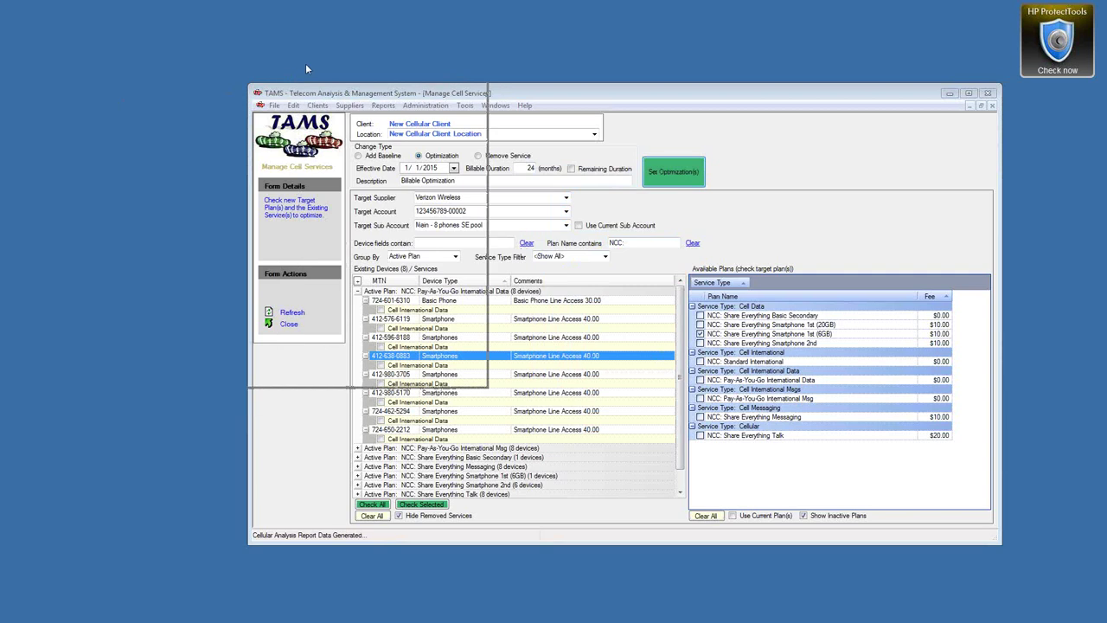
pyautogui.moveTo(485, 386); pyautogui.dragTo(749, 598)
pyautogui.click(139, 93)
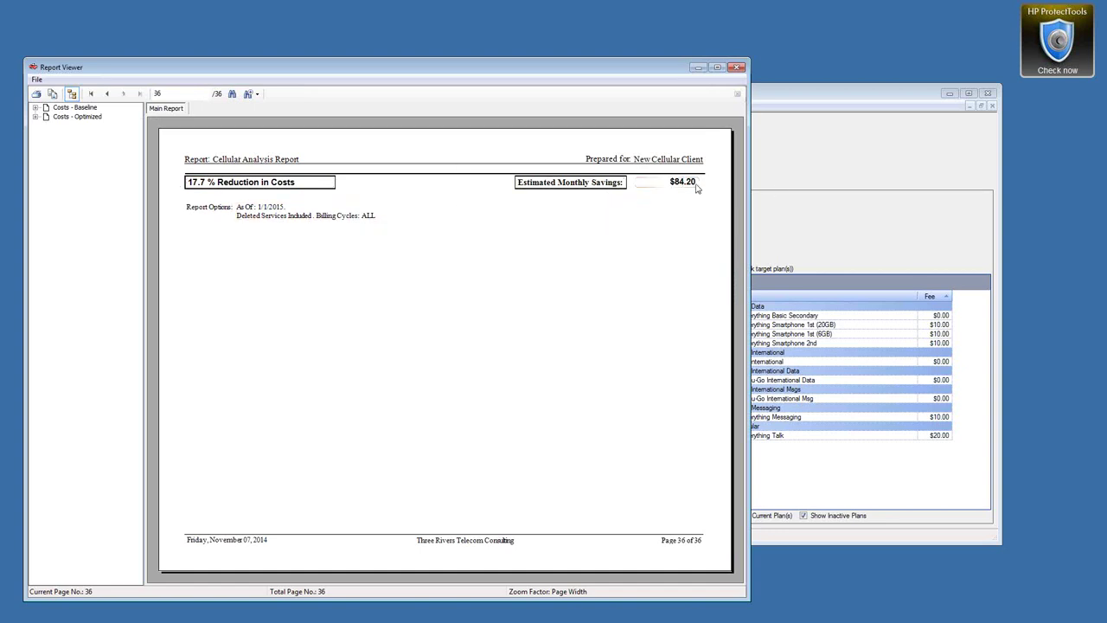
# Open the optimized Sub-Account: Main totals and check the 3.84950 GB data usage
pyautogui.click(36, 108)
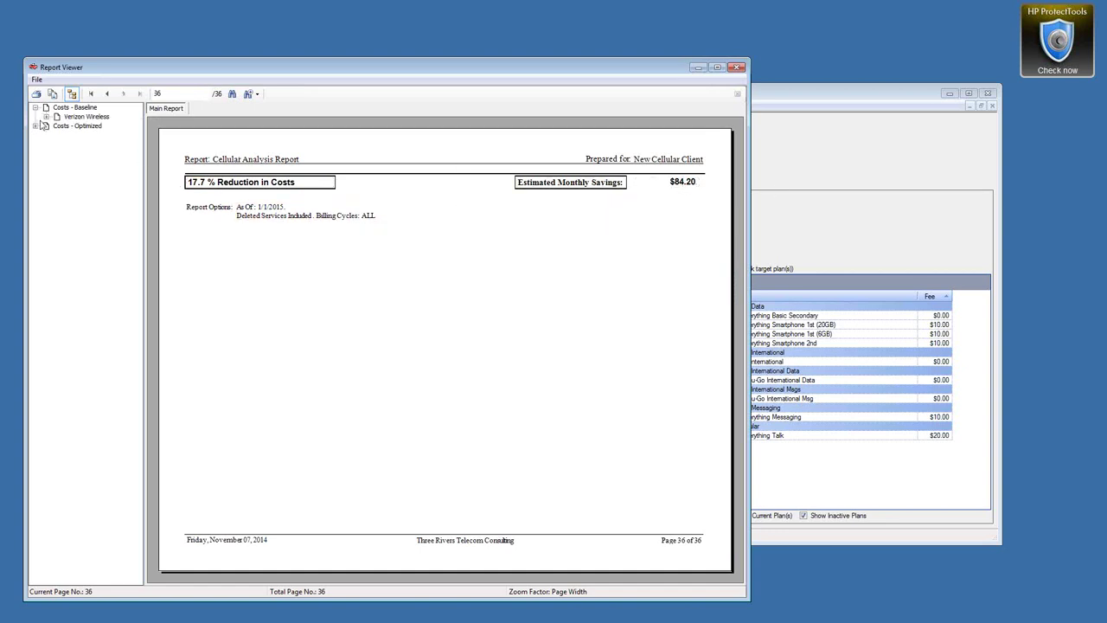
pyautogui.click(46, 116)
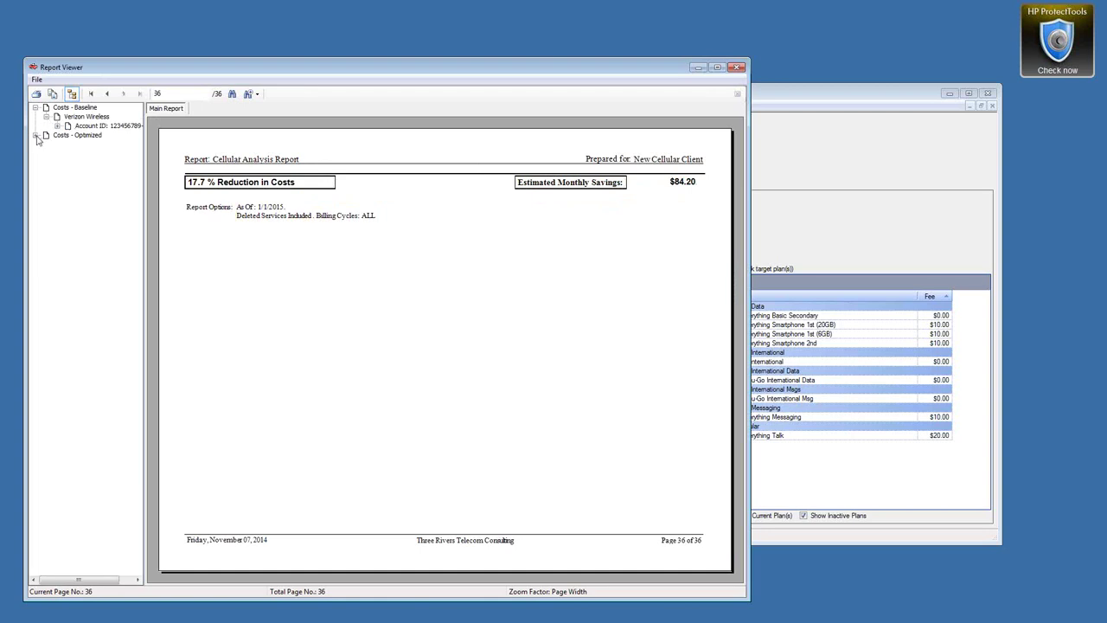
pyautogui.click(35, 135)
pyautogui.click(46, 144)
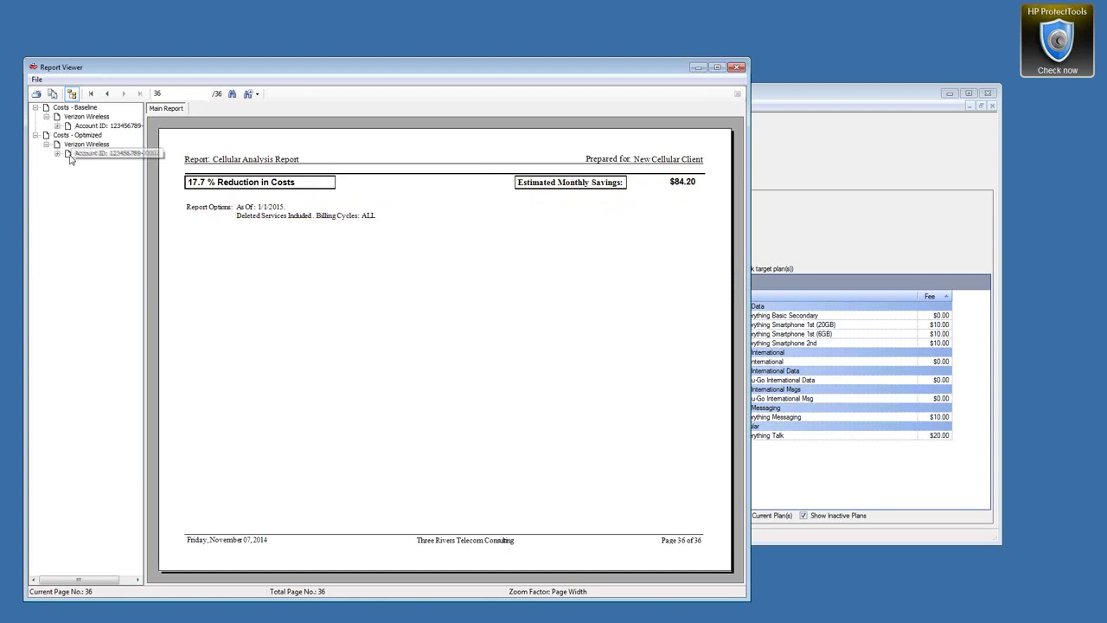
pyautogui.click(57, 153)
pyautogui.click(69, 162)
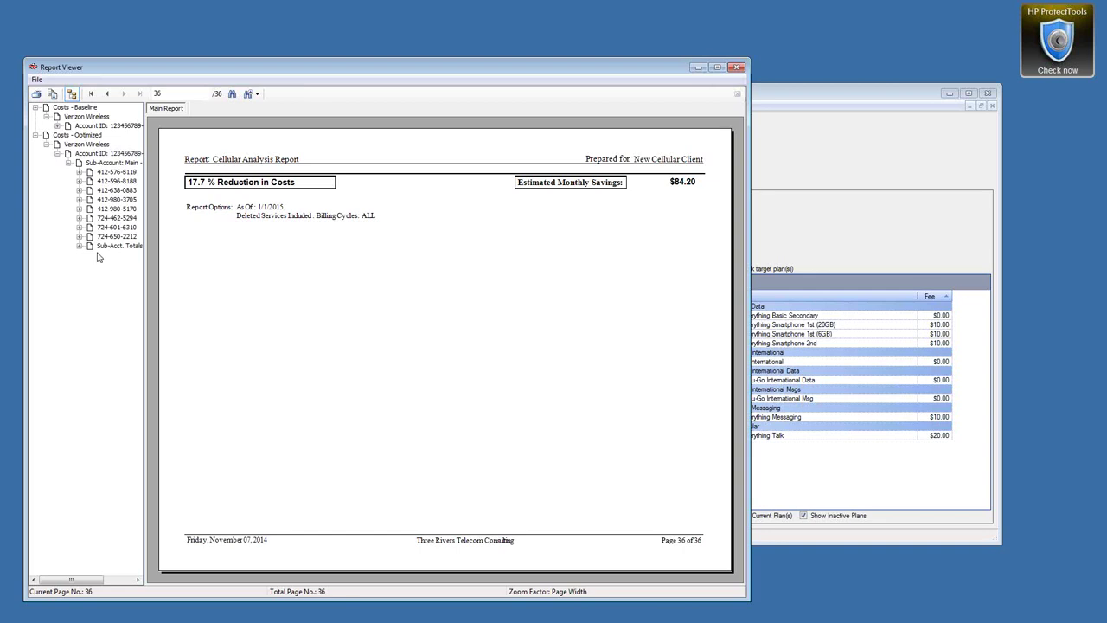
pyautogui.click(104, 248)
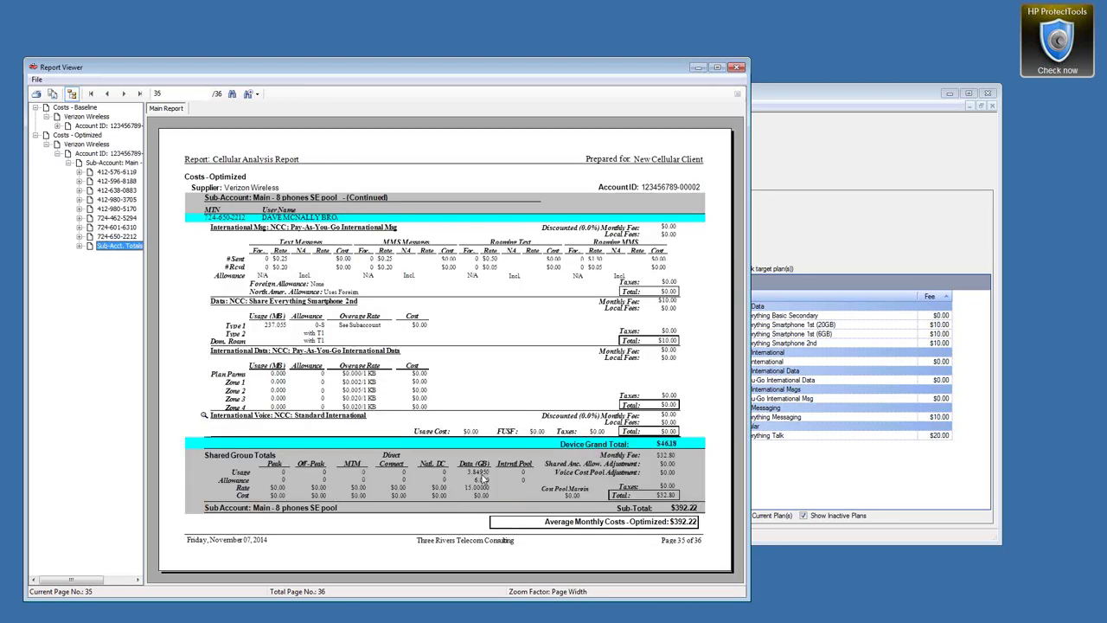
pyautogui.click(481, 480)
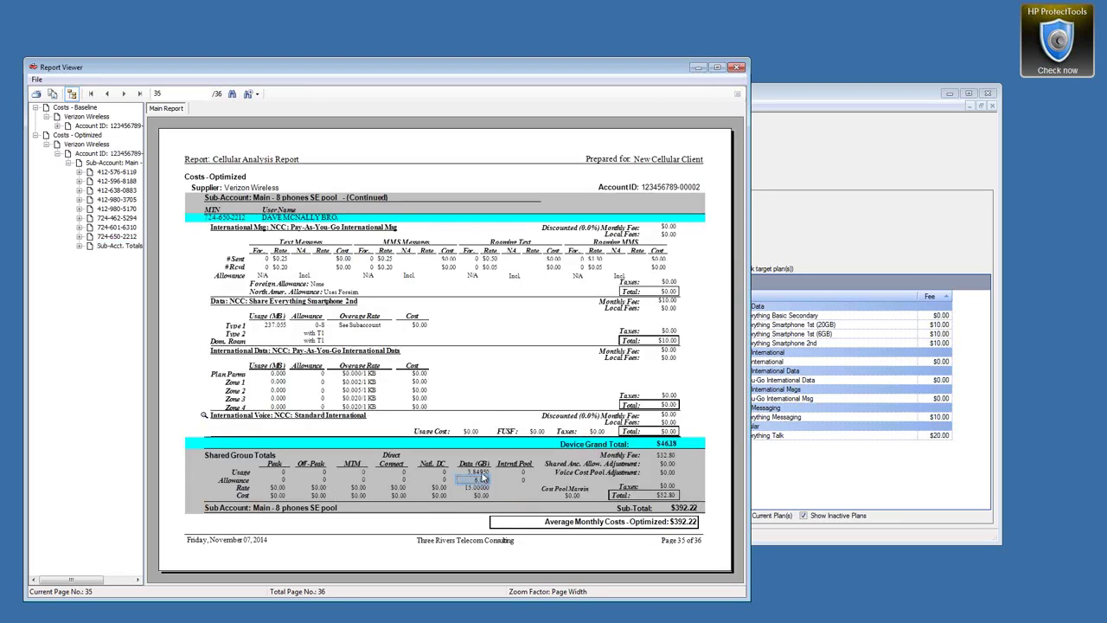
pyautogui.click(476, 472)
# Compare the baseline totals (20 GB allowance, $117.00 fee), then close the Report Viewer
pyautogui.click(58, 126)
pyautogui.click(68, 135)
pyautogui.click(121, 217)
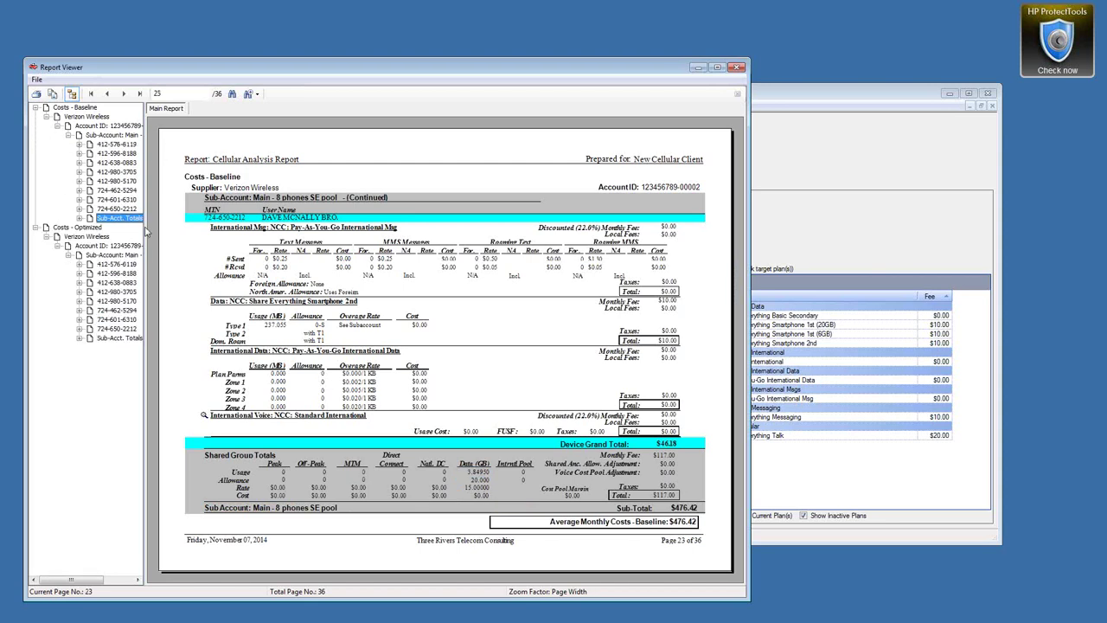
pyautogui.click(476, 480)
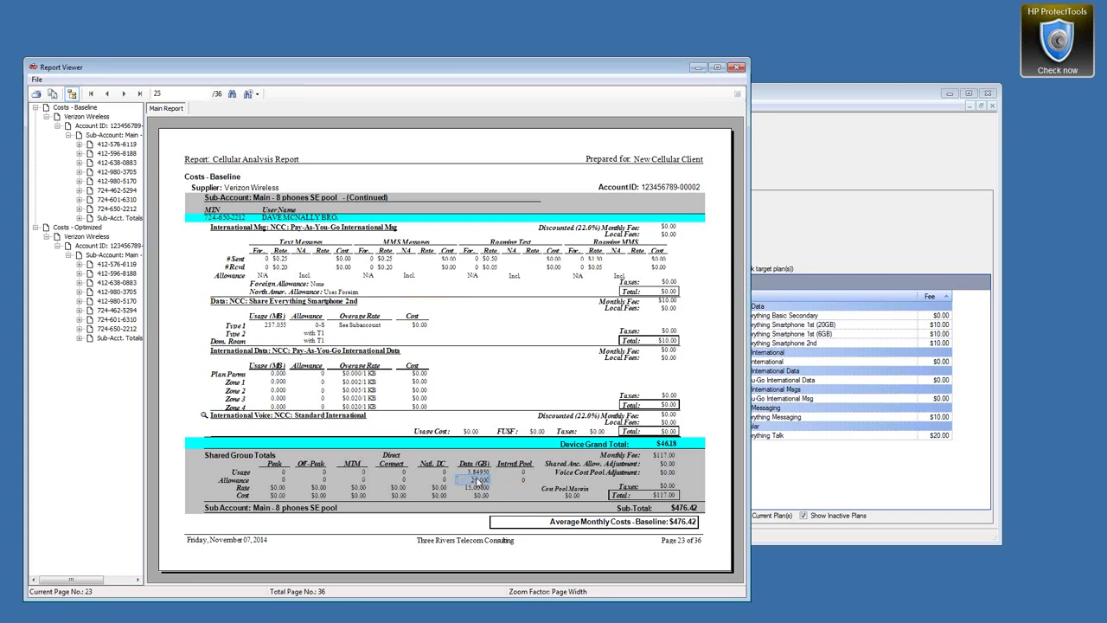
pyautogui.click(663, 456)
pyautogui.click(472, 471)
pyautogui.click(736, 68)
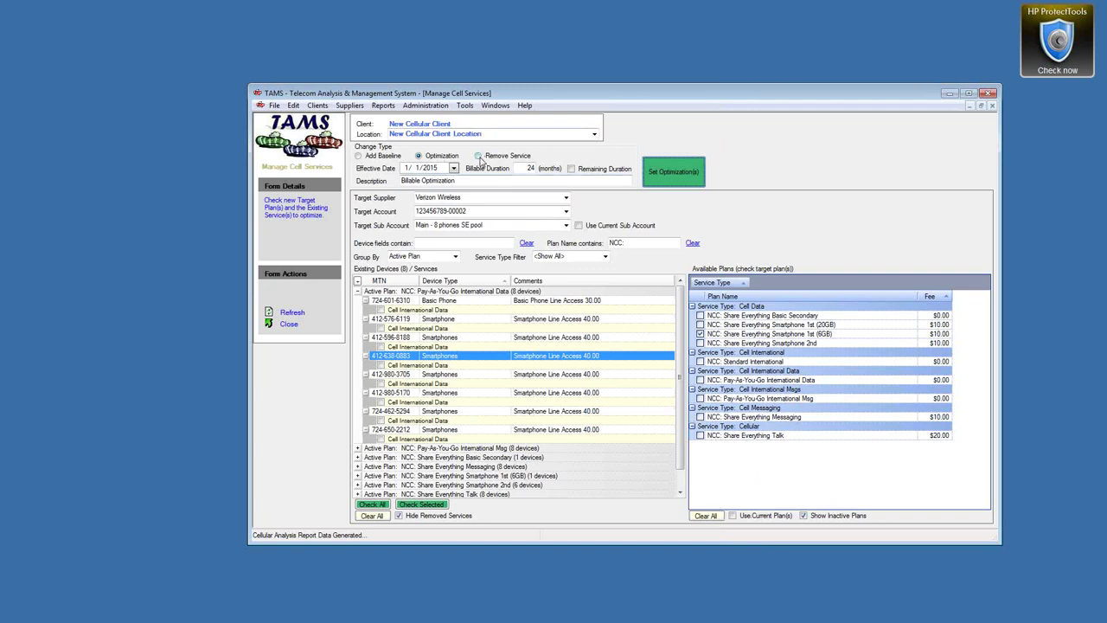
# Make a Remove Service change, ungrouped, billable duration 0, with the Basic Phone's Cell Data checked
pyautogui.click(478, 156)
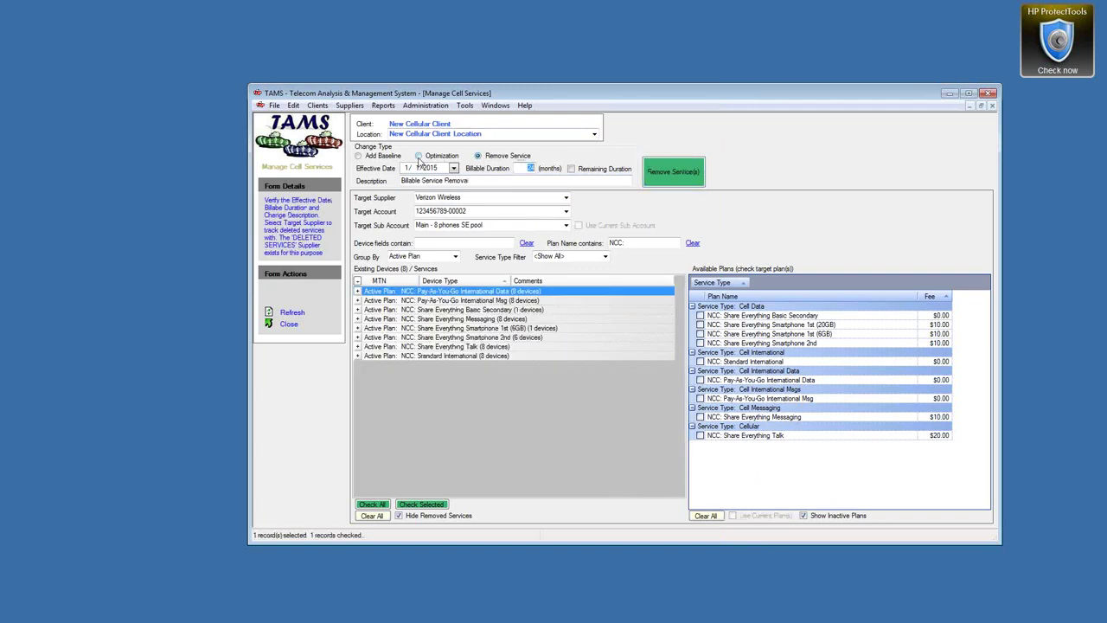
pyautogui.click(454, 257)
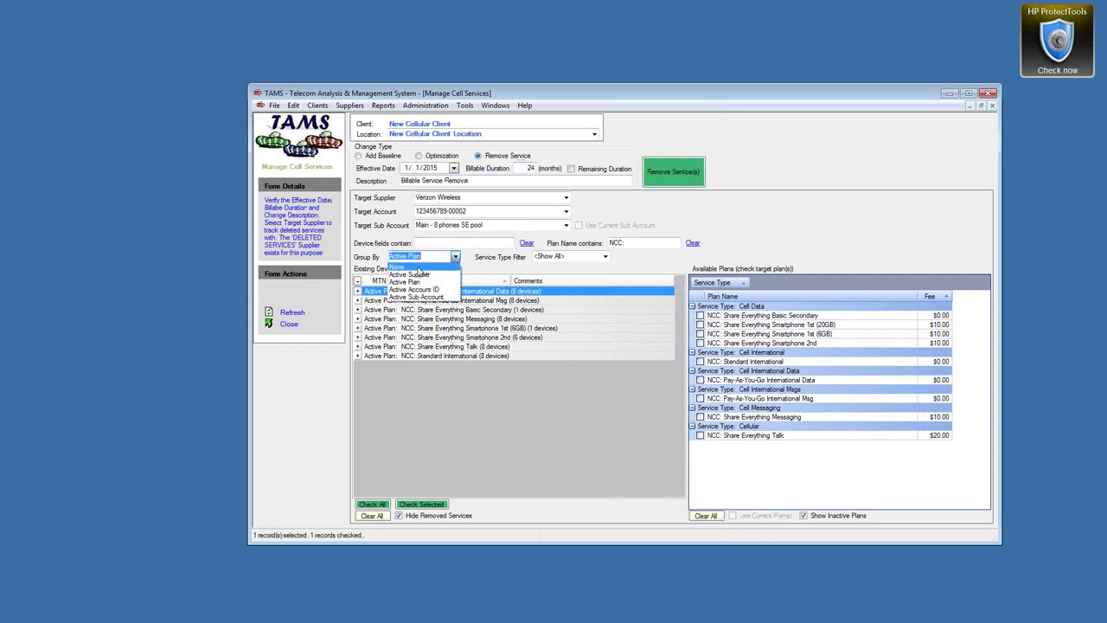
pyautogui.click(419, 269)
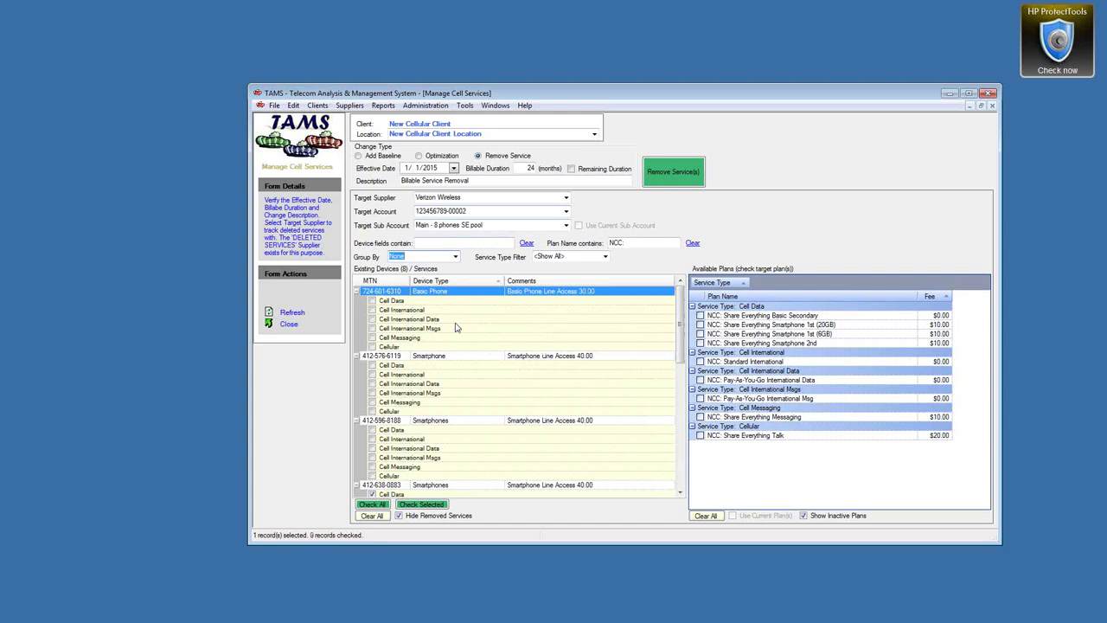
pyautogui.click(532, 168)
pyautogui.write('0')
pyautogui.click(494, 181)
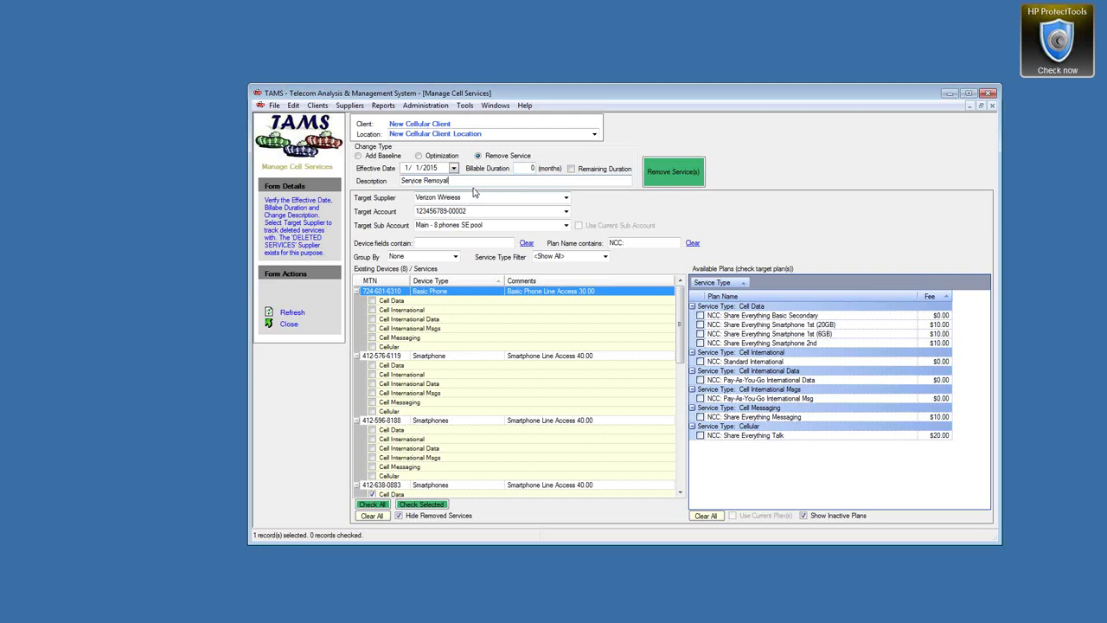
pyautogui.click(395, 303)
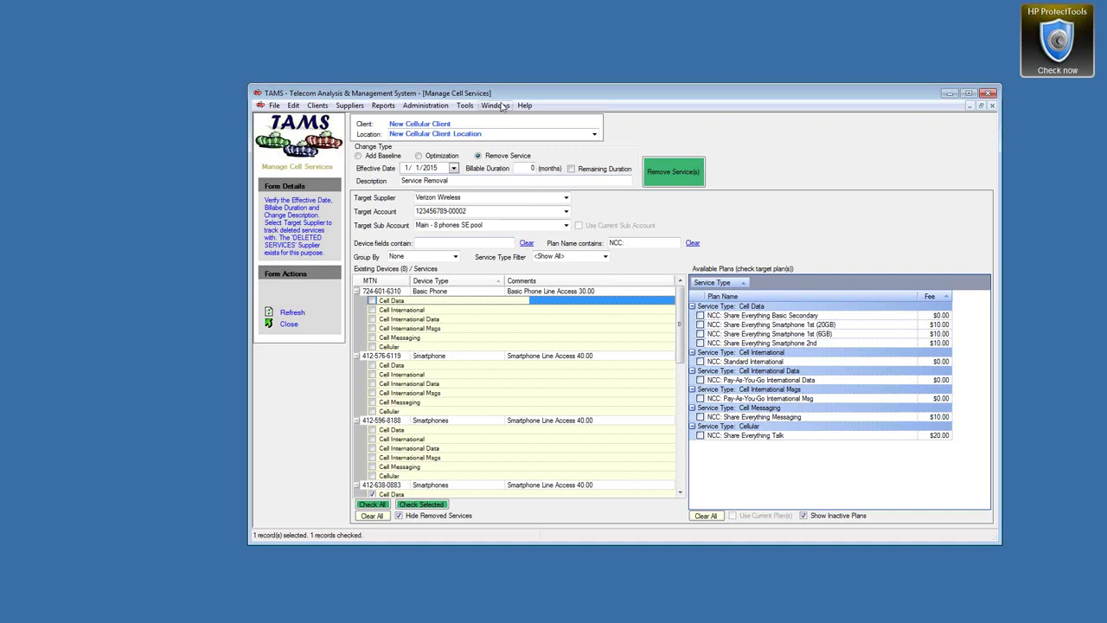
# Find the DELETED SERVICES supplier, review its $0.00 Supplier Plans, and close its details
pyautogui.click(350, 105)
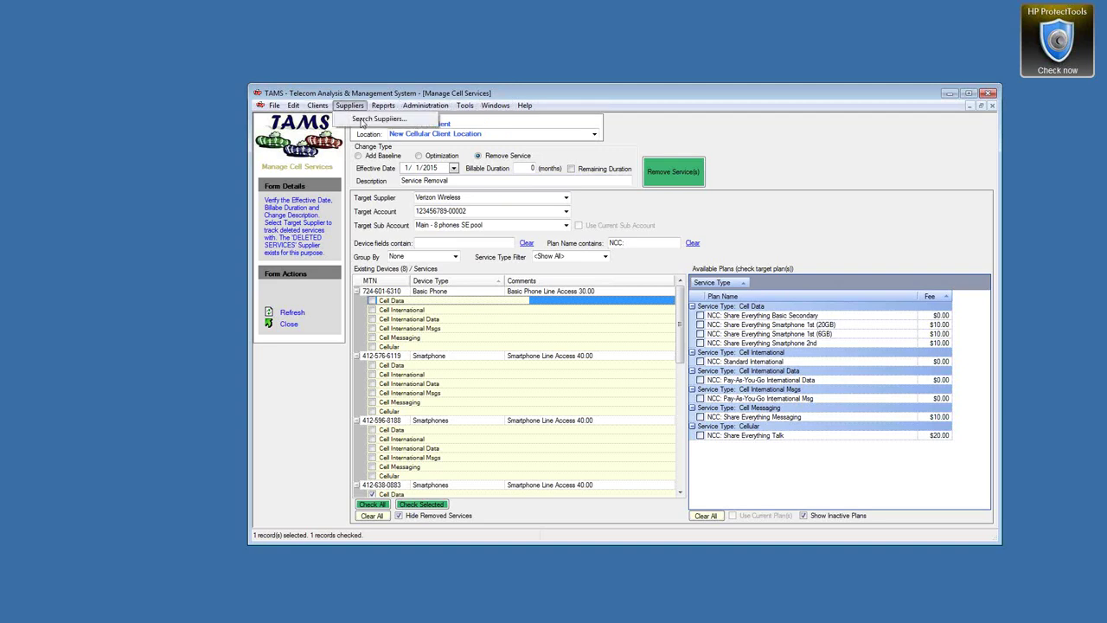
pyautogui.click(372, 119)
pyautogui.click(391, 394)
pyautogui.scroll(-2, 387, 454)
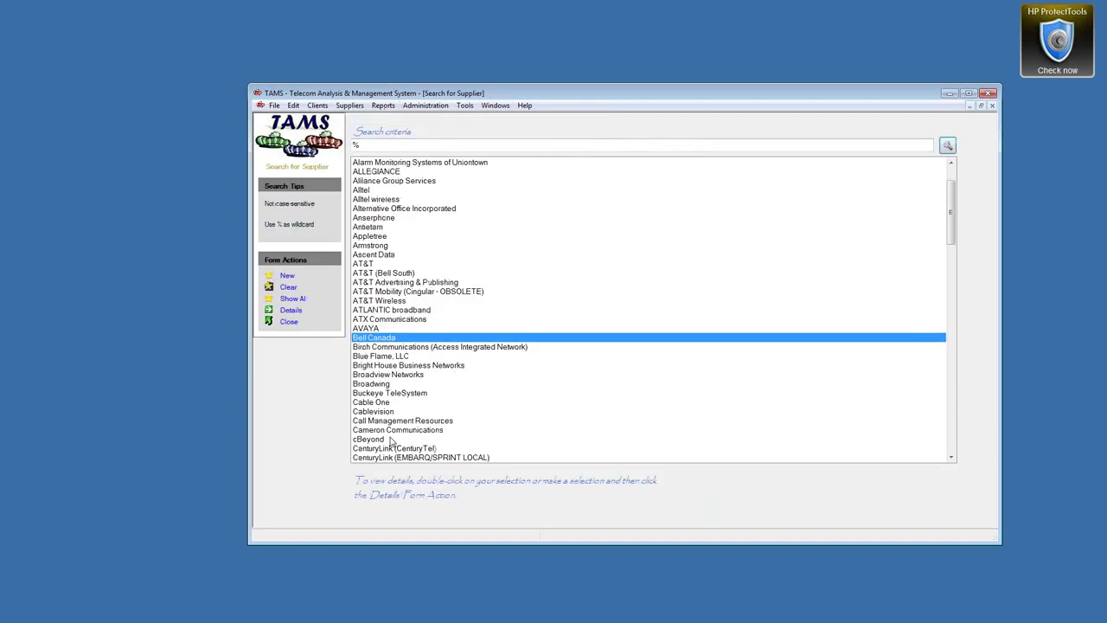
pyautogui.scroll(-4, 385, 436)
pyautogui.scroll(-4, 388, 428)
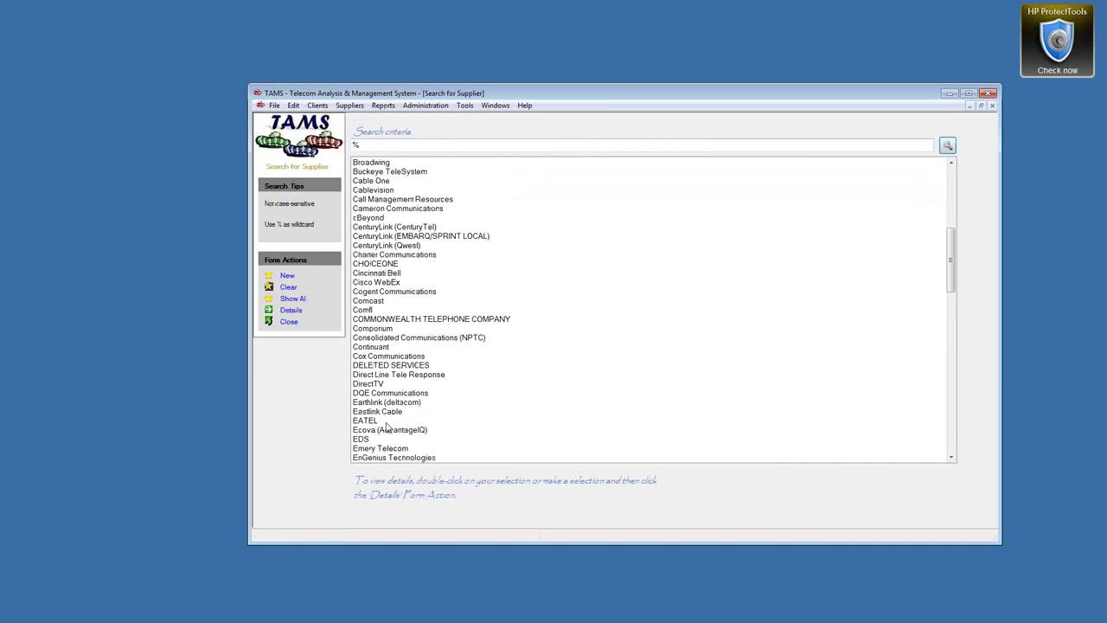
pyautogui.doubleClick(391, 365)
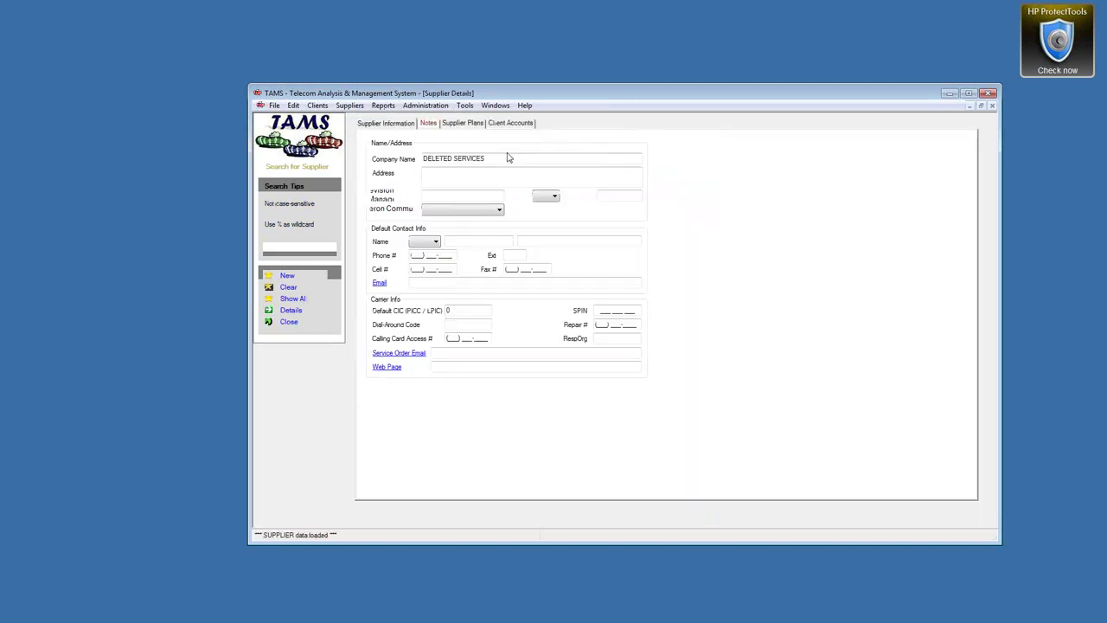
pyautogui.click(461, 126)
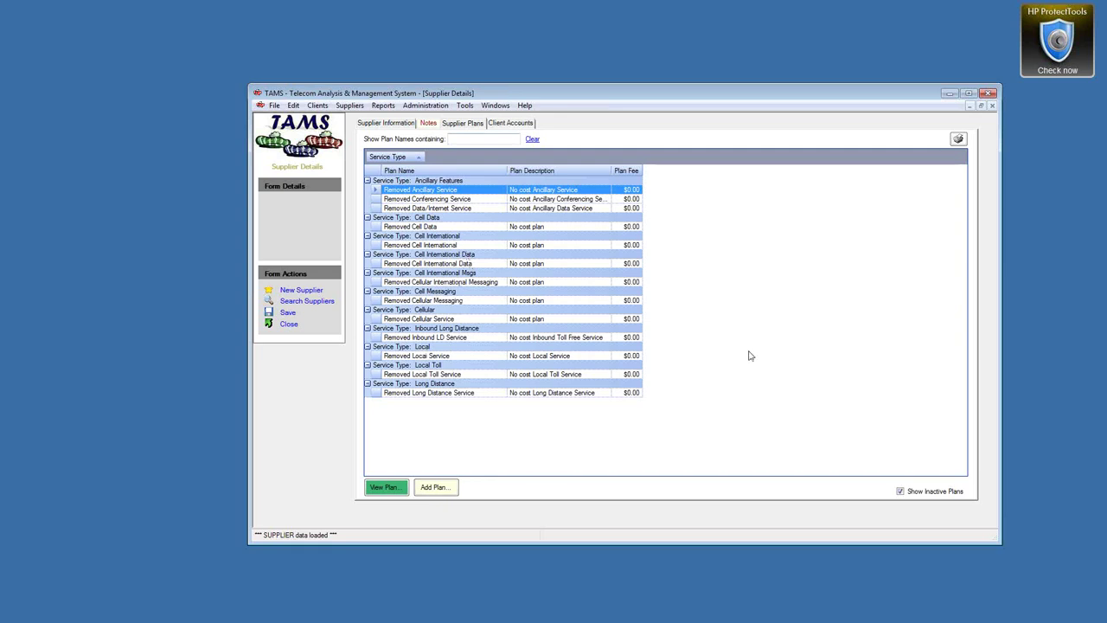
pyautogui.click(288, 324)
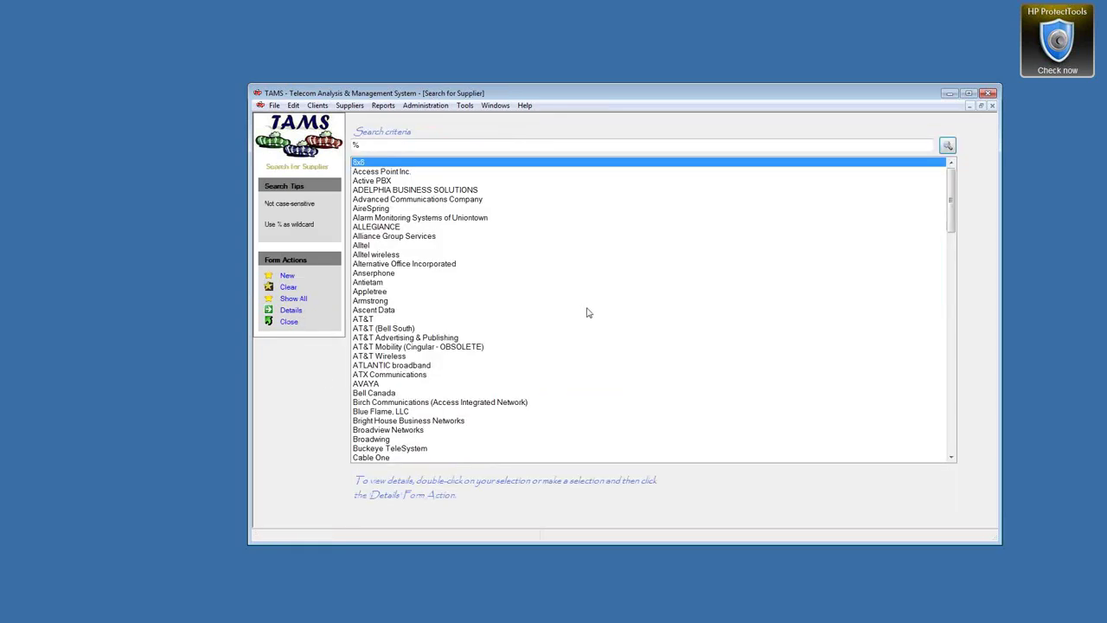
# Return to the client's details and start a new cellular account
pyautogui.click(289, 322)
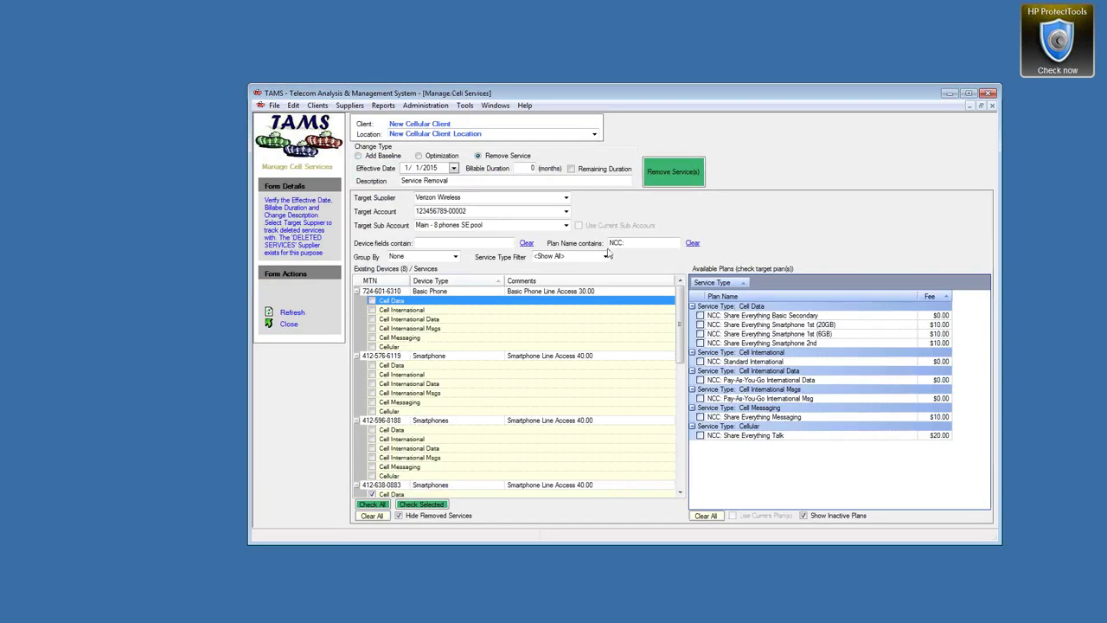
pyautogui.click(496, 105)
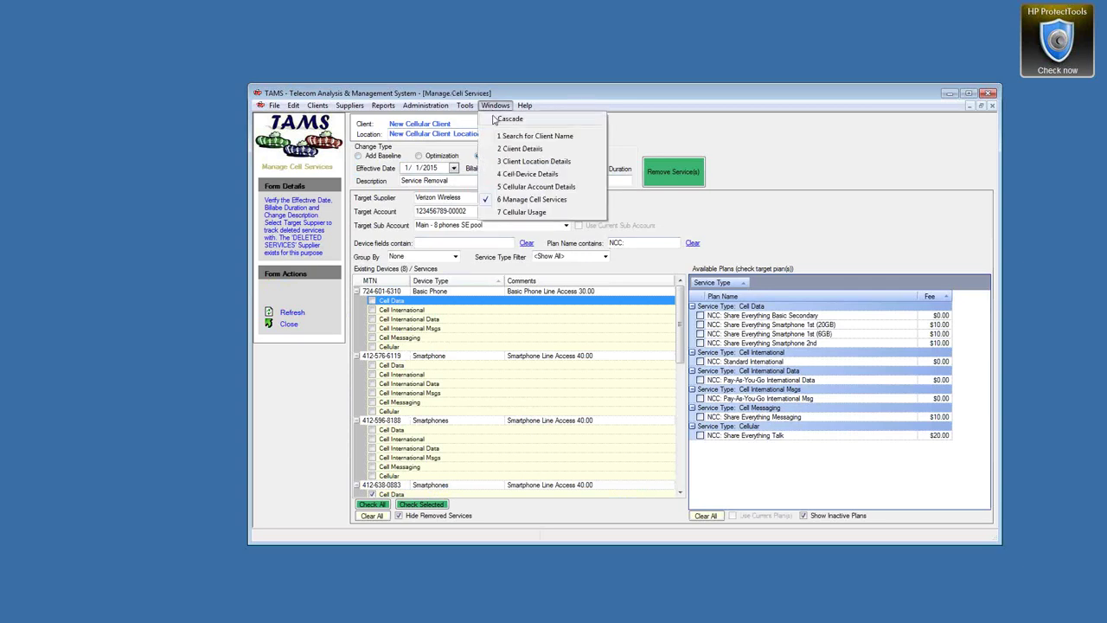
pyautogui.click(521, 148)
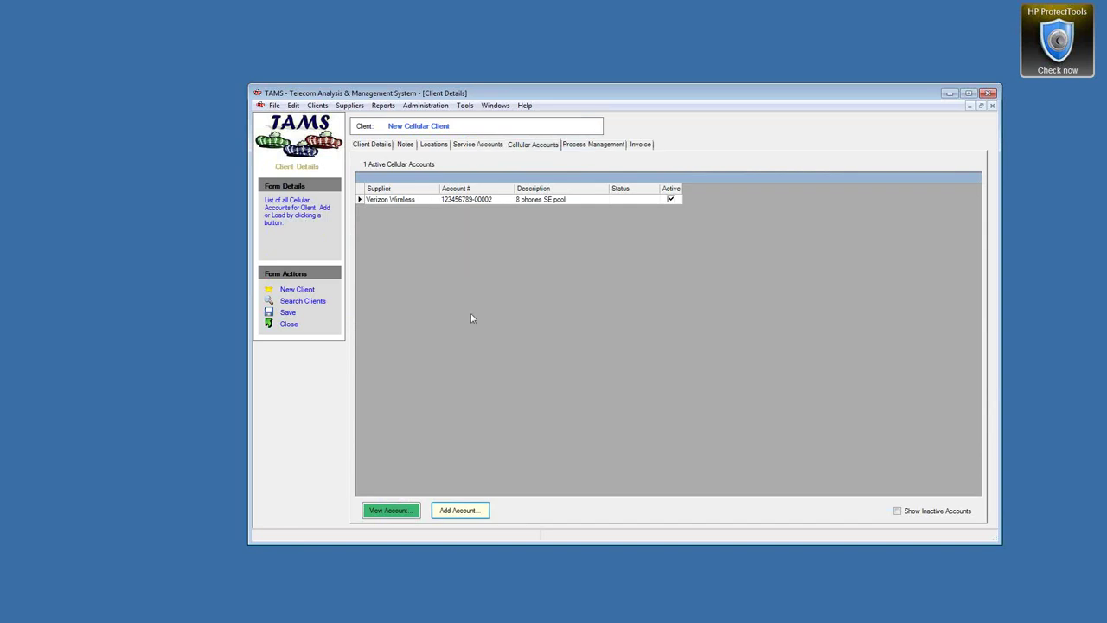
pyautogui.click(459, 509)
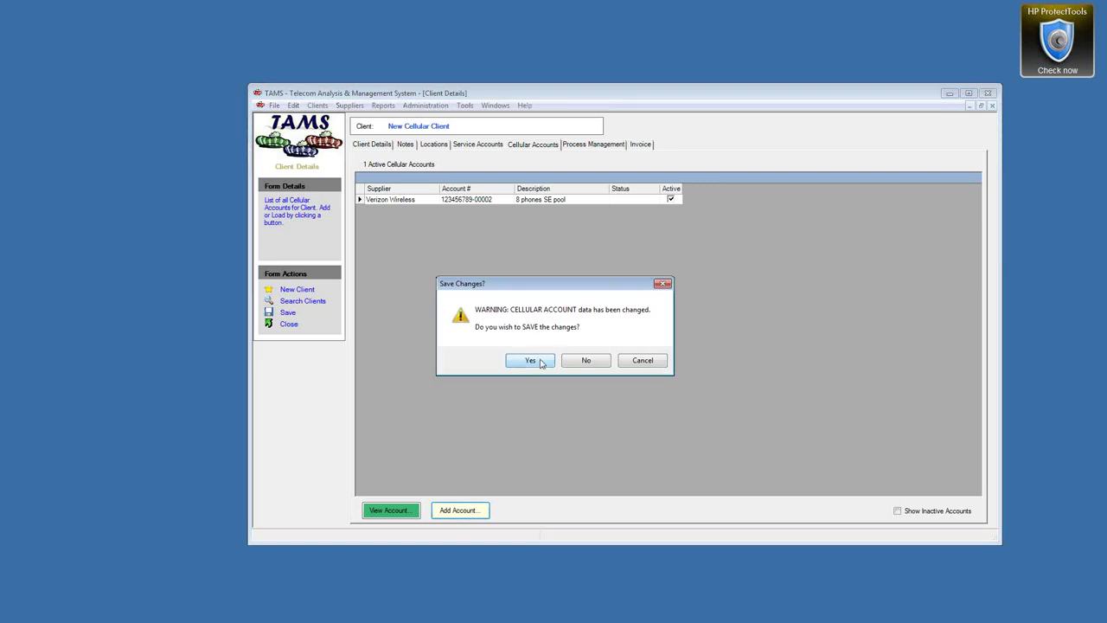
pyautogui.click(531, 360)
# Save the account with supplier DELETED SERVICES and account number N/A, accepting the default sub-account
pyautogui.click(611, 180)
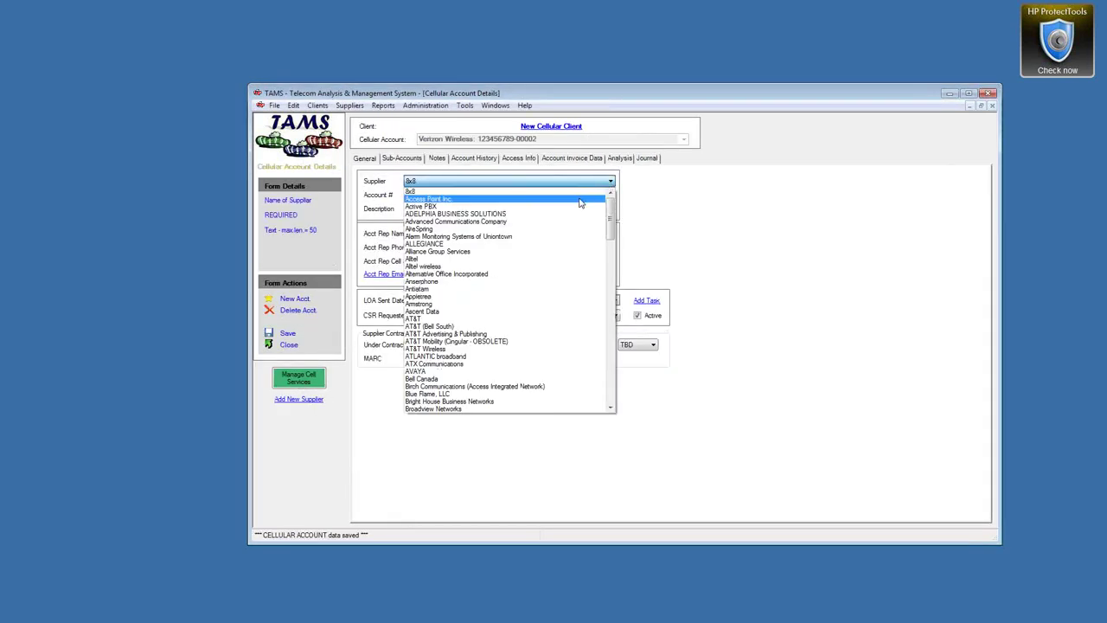
pyautogui.click(609, 285)
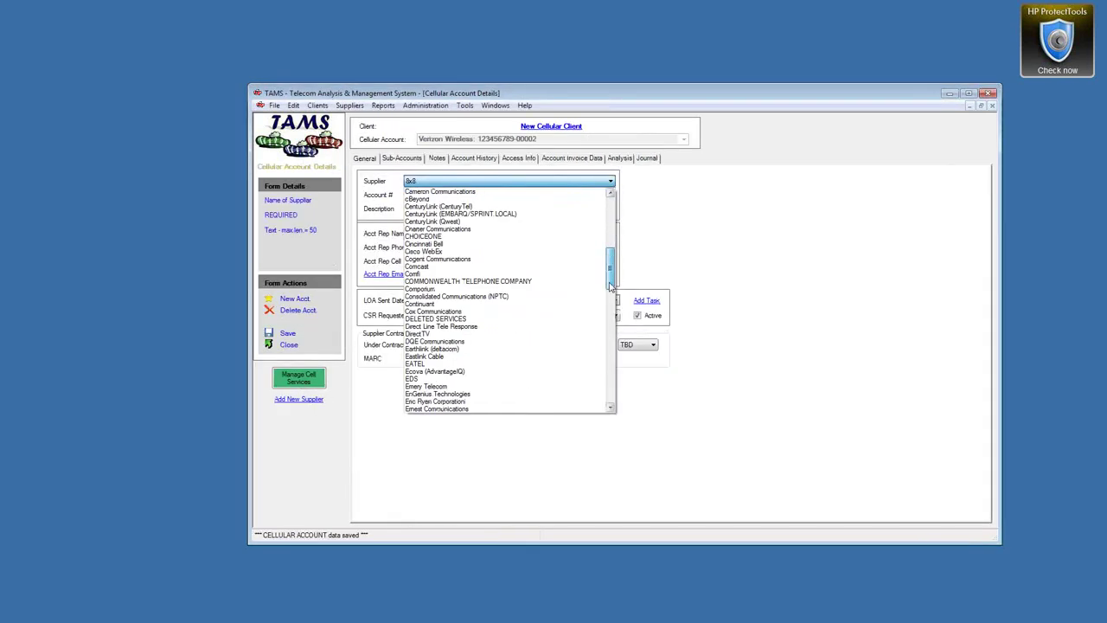
pyautogui.click(529, 319)
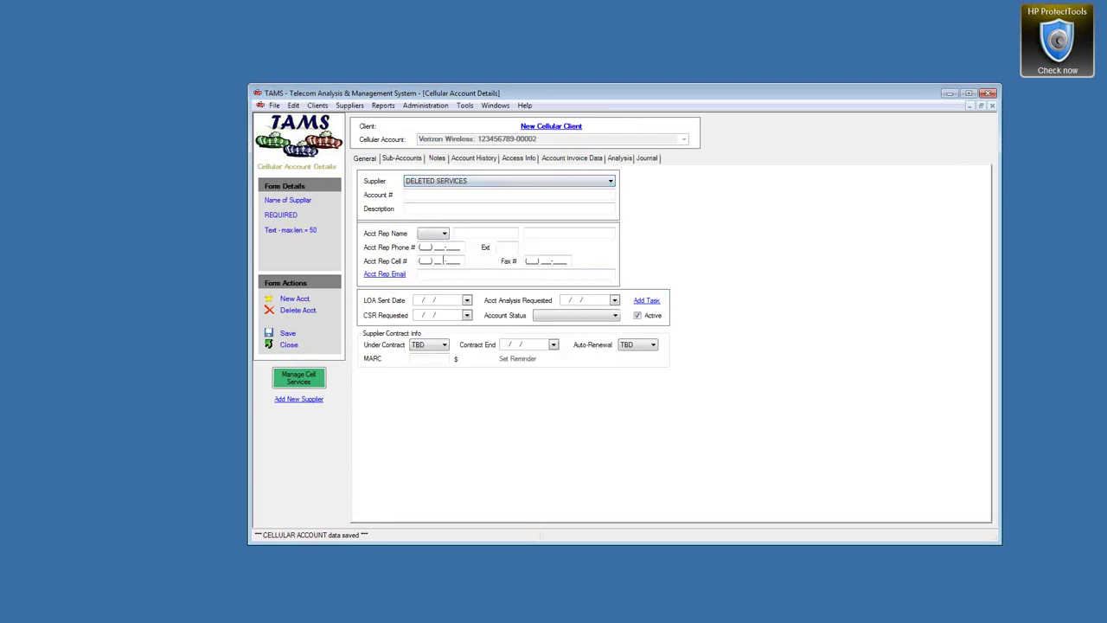
pyautogui.click(437, 196)
pyautogui.write('N/A')
pyautogui.click(439, 209)
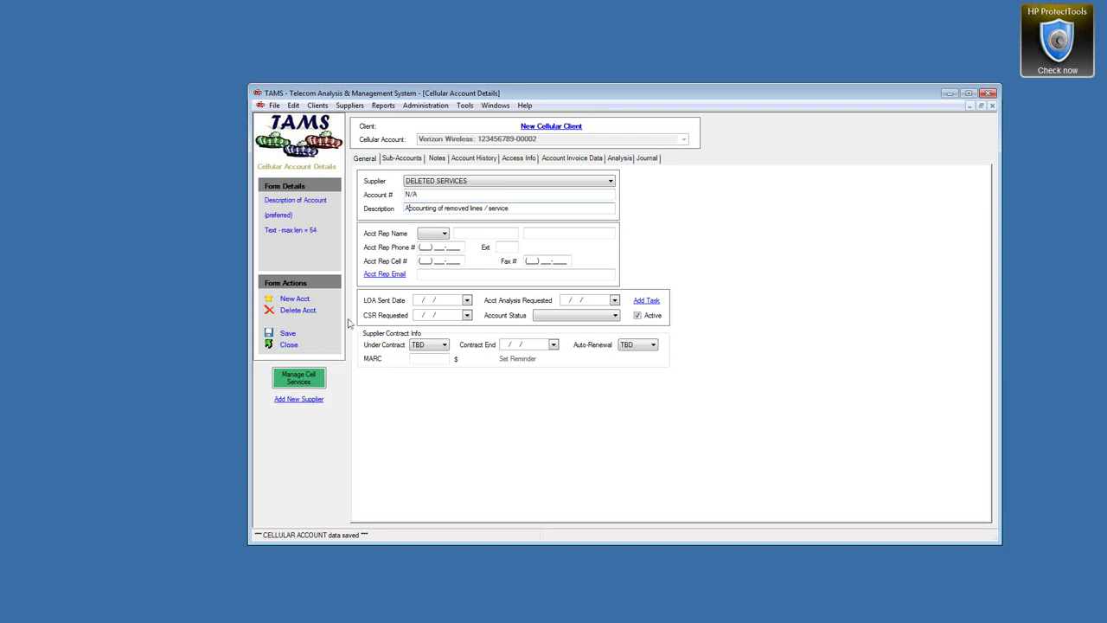
pyautogui.click(287, 333)
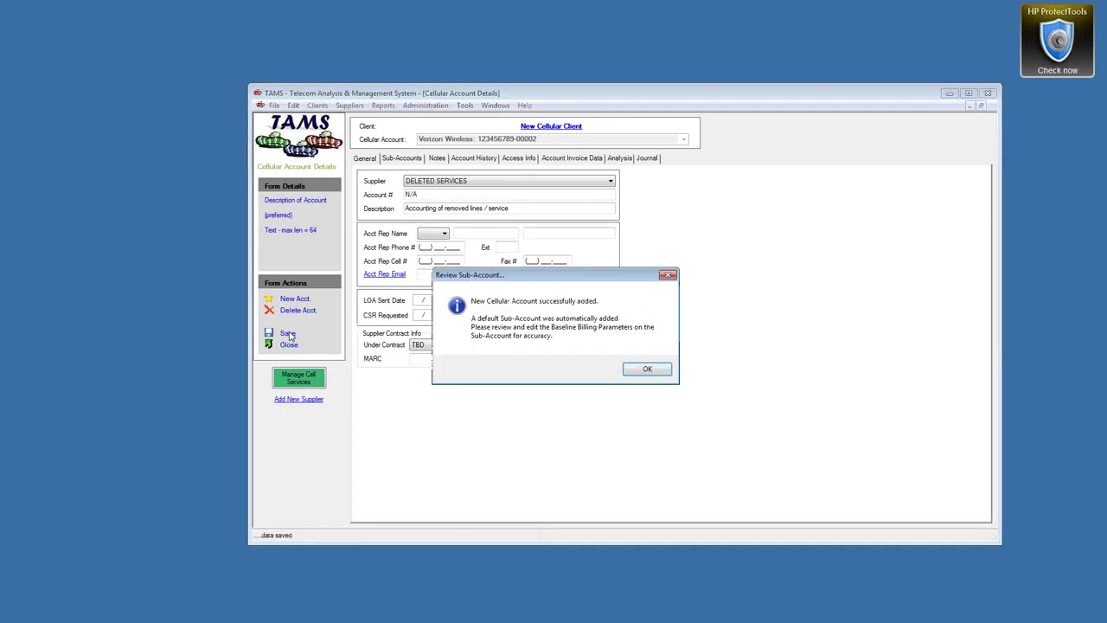
pyautogui.click(647, 368)
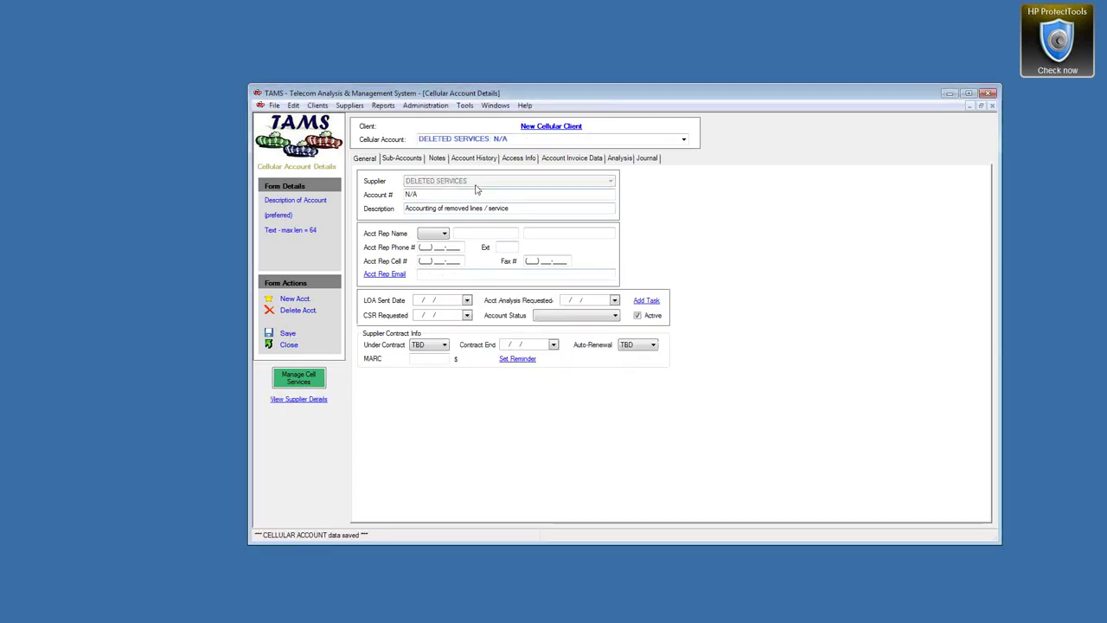
pyautogui.click(299, 377)
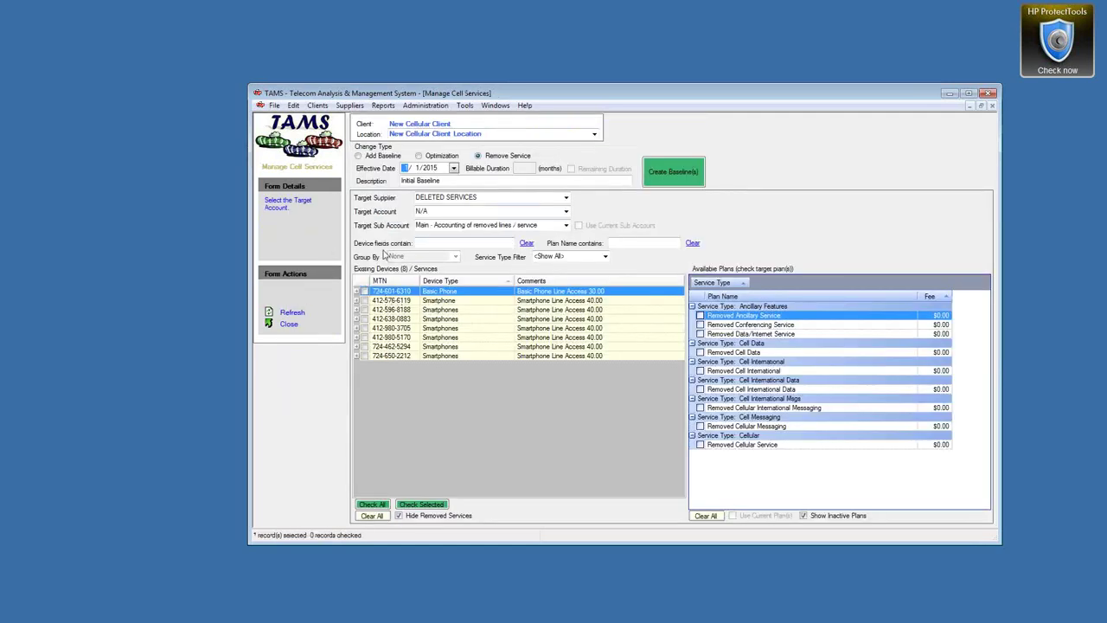
# Switch to Remove Service and tick the Basic Phone line's services, Cell Data through Cellular
pyautogui.click(476, 156)
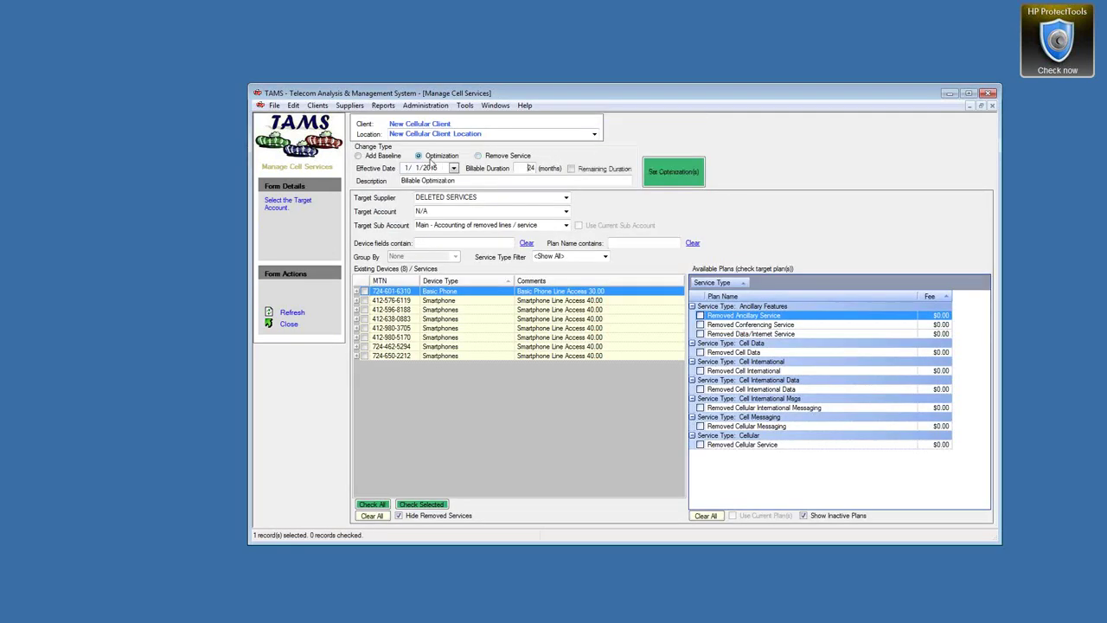
pyautogui.click(441, 301)
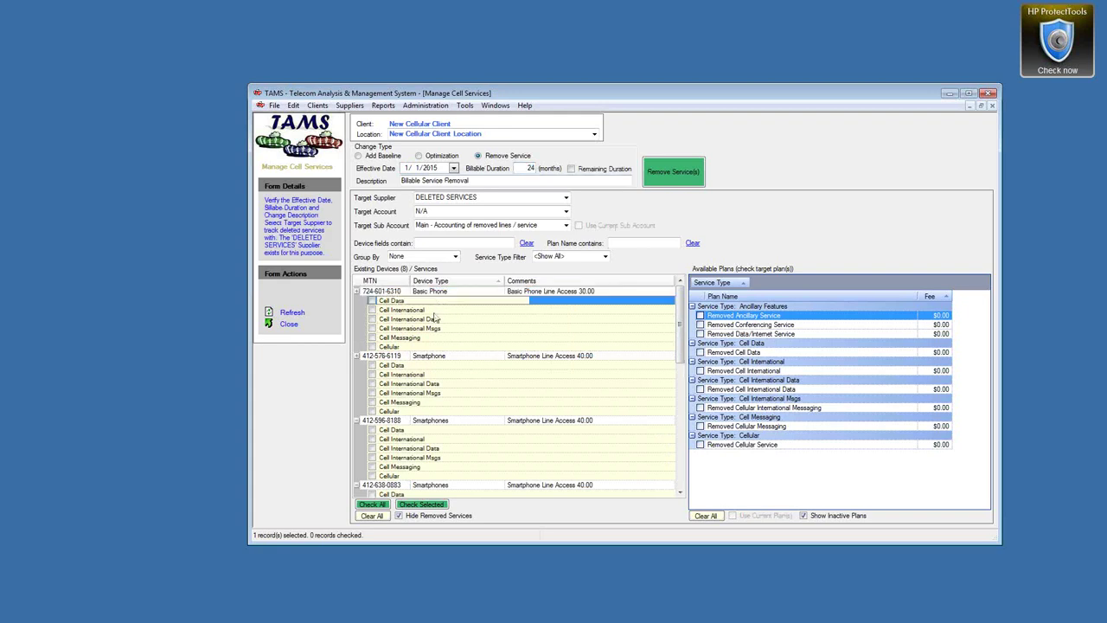
pyautogui.keyDown('shift'); pyautogui.click(398, 347); pyautogui.keyUp('shift')
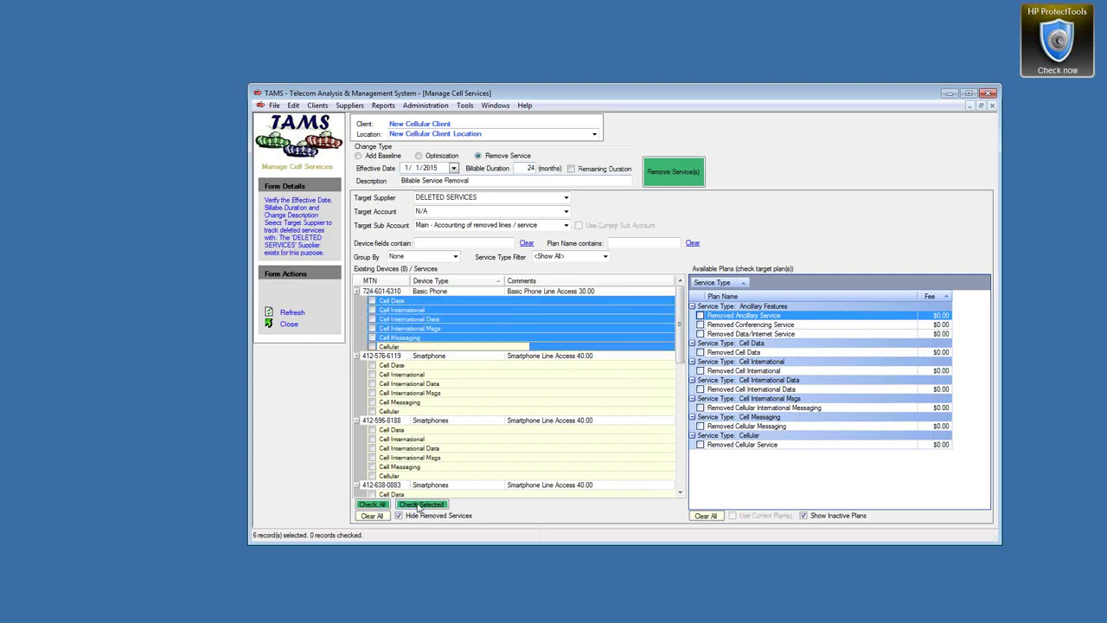
pyautogui.click(421, 504)
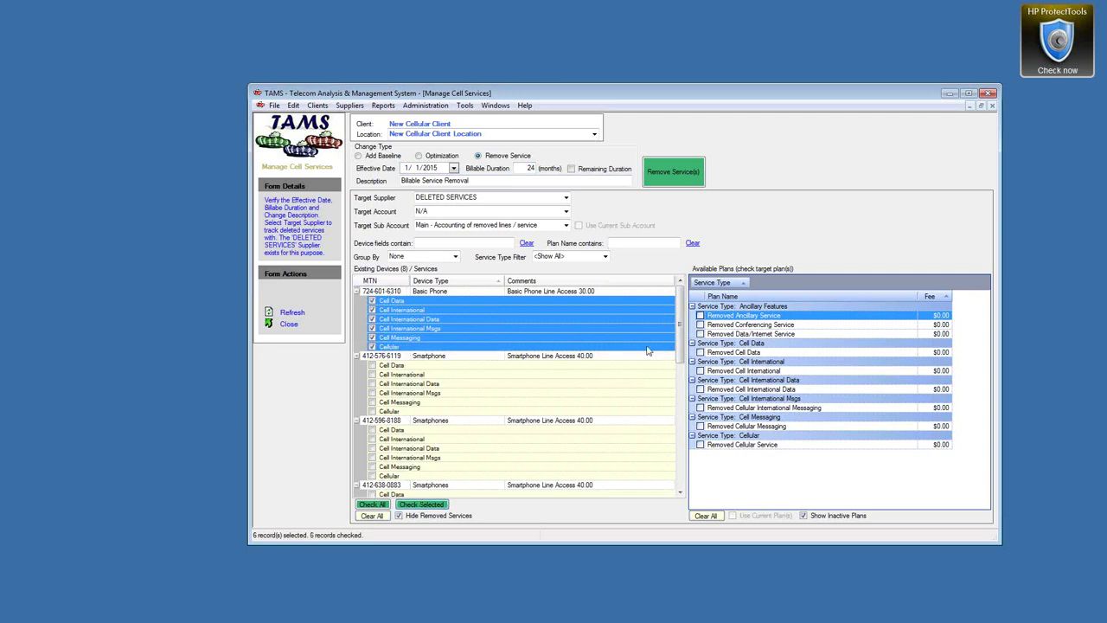
# Target the six Removed plans, Cell Data through Cellular Service, and apply the removal
pyautogui.click(701, 352)
pyautogui.click(701, 370)
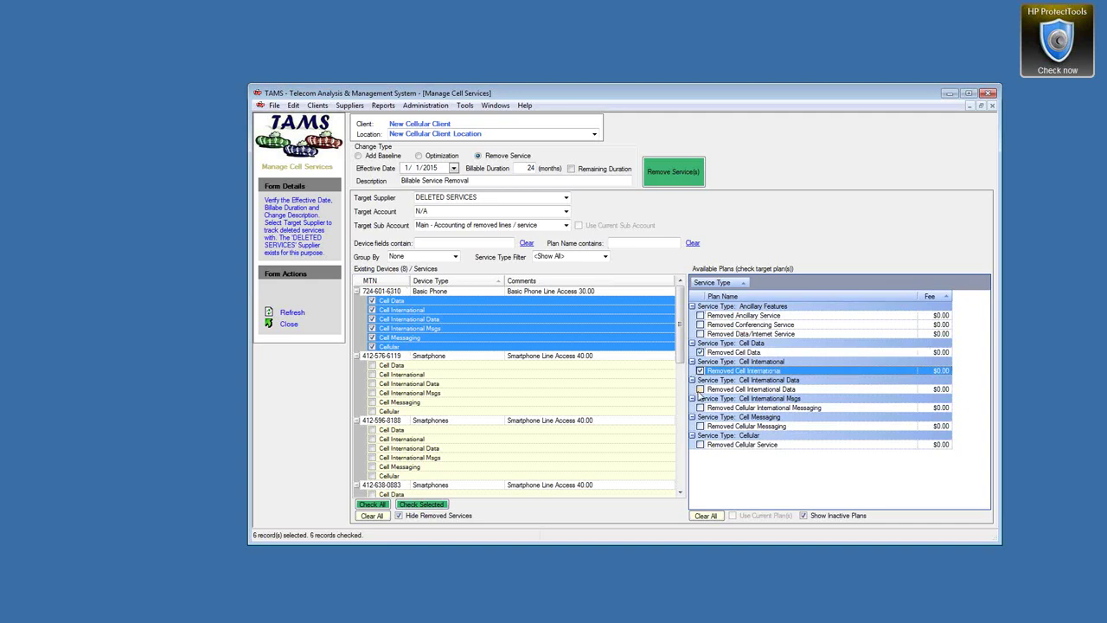
pyautogui.click(701, 388)
pyautogui.click(700, 408)
pyautogui.click(701, 425)
pyautogui.click(701, 444)
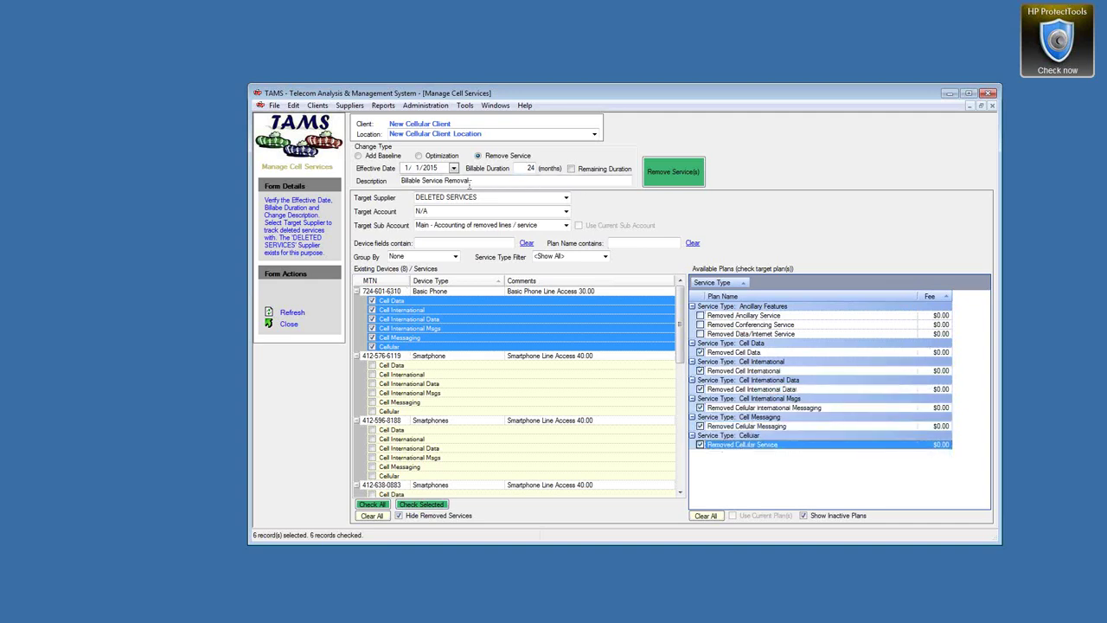
pyautogui.click(674, 172)
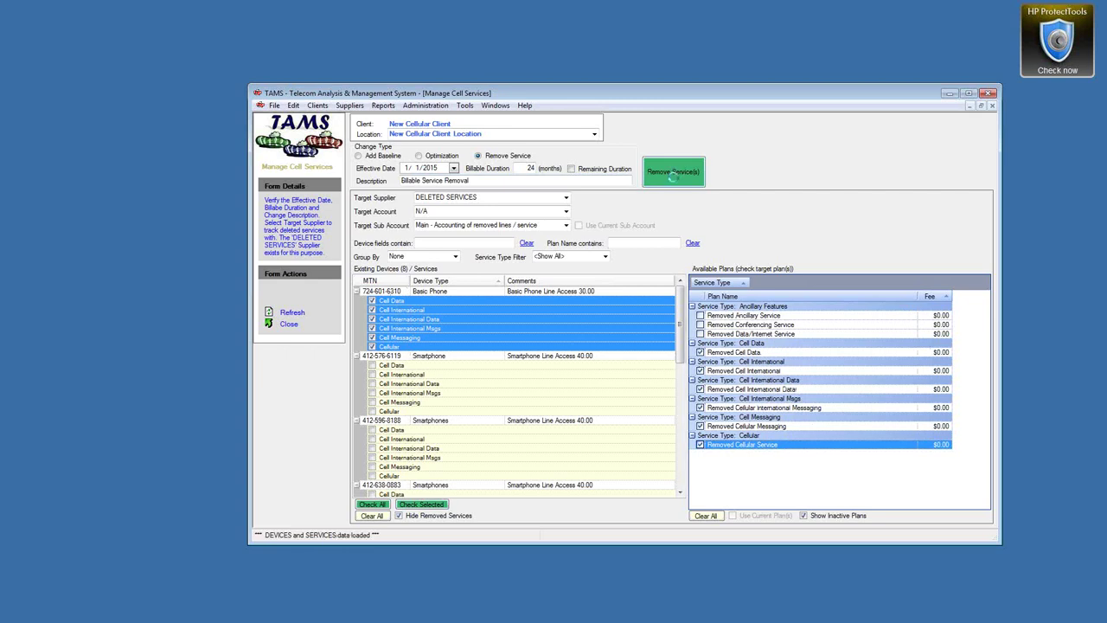
pyautogui.click(561, 351)
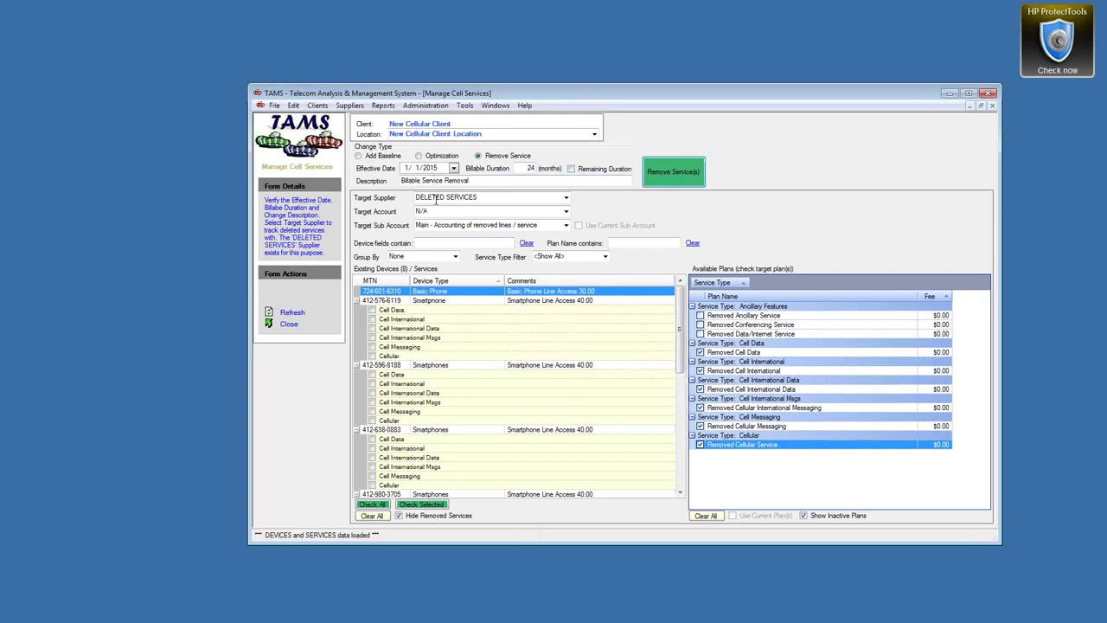
# Generate the Cellular Avg. Costs/Savings report for New Cellular Client
pyautogui.click(383, 105)
pyautogui.moveTo(399, 119)
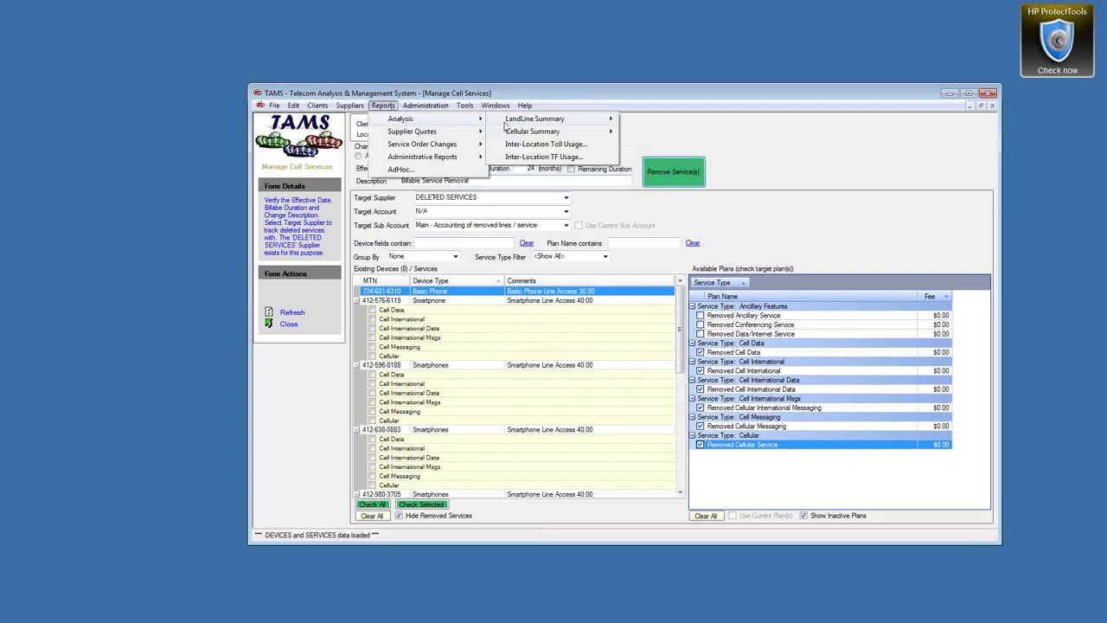
pyautogui.moveTo(518, 121)
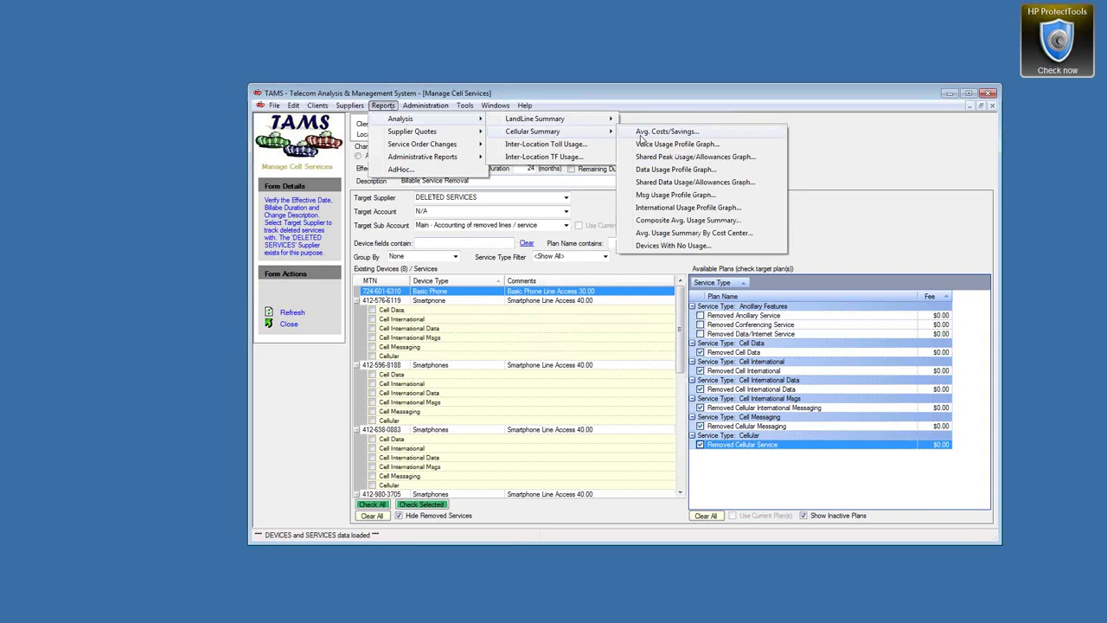
pyautogui.click(645, 135)
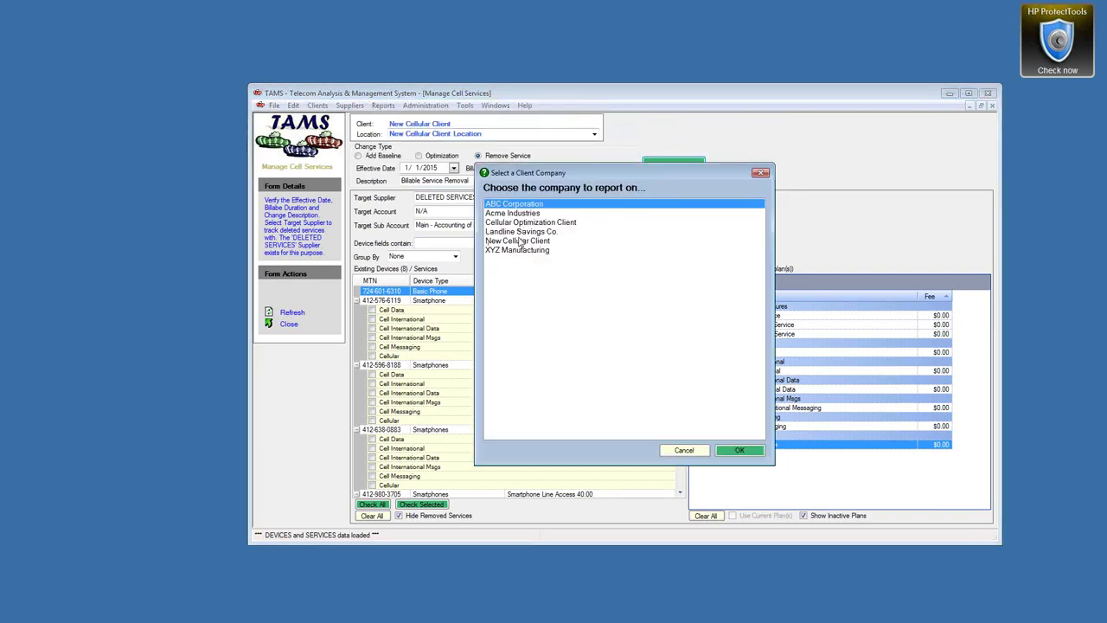
pyautogui.doubleClick(519, 243)
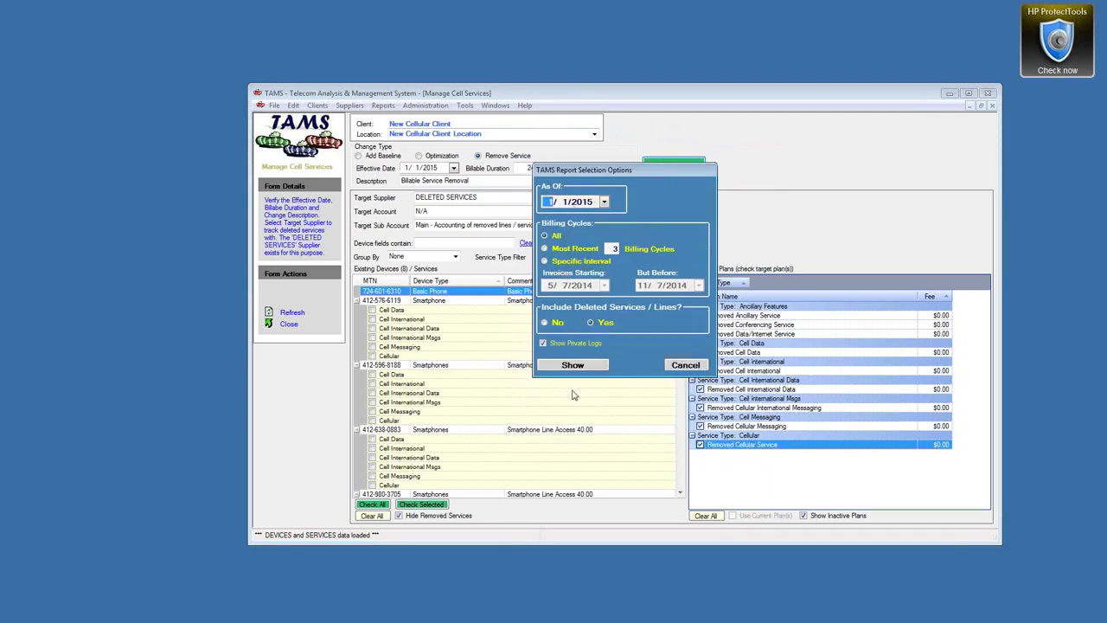
pyautogui.click(576, 365)
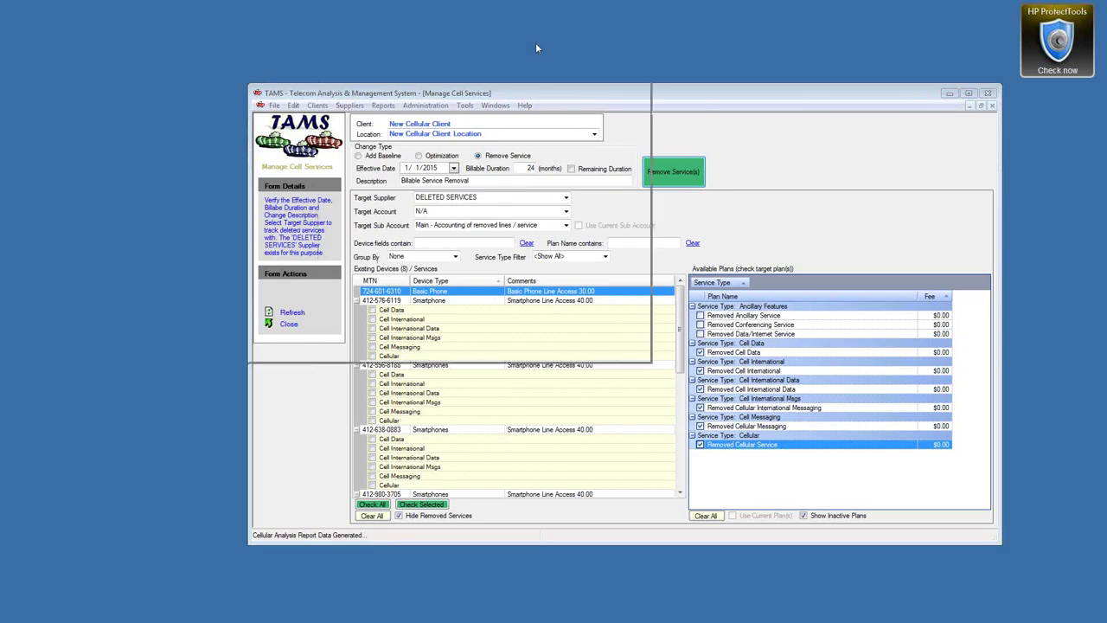
# Page to report page 4 to review the $120.38 (25.3%) estimated monthly savings
pyautogui.moveTo(651, 361); pyautogui.dragTo(984, 574)
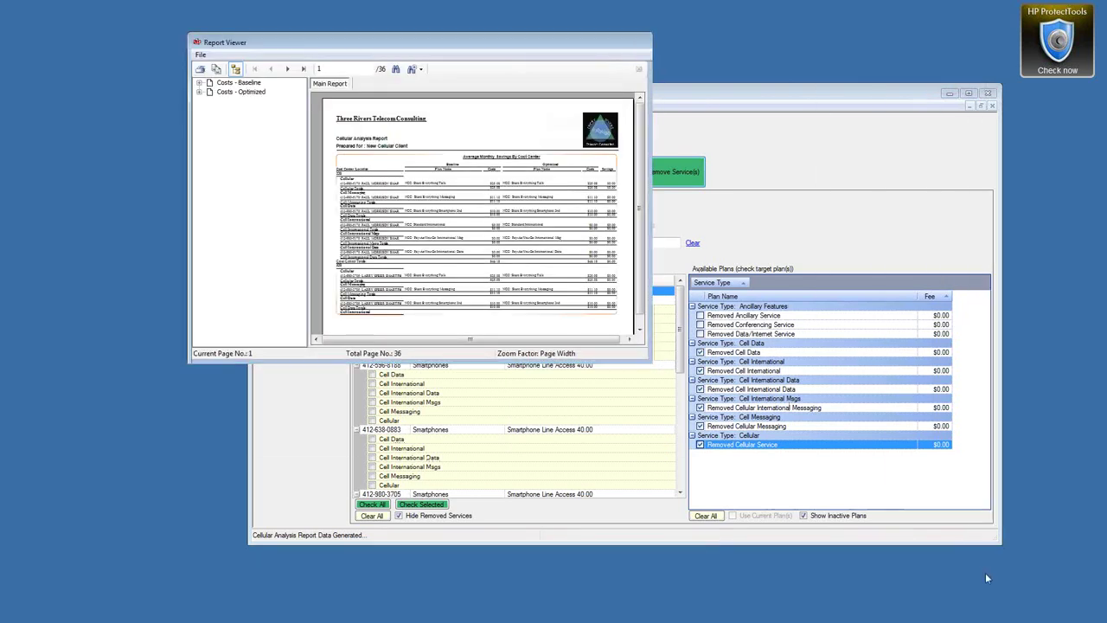
pyautogui.click(285, 70)
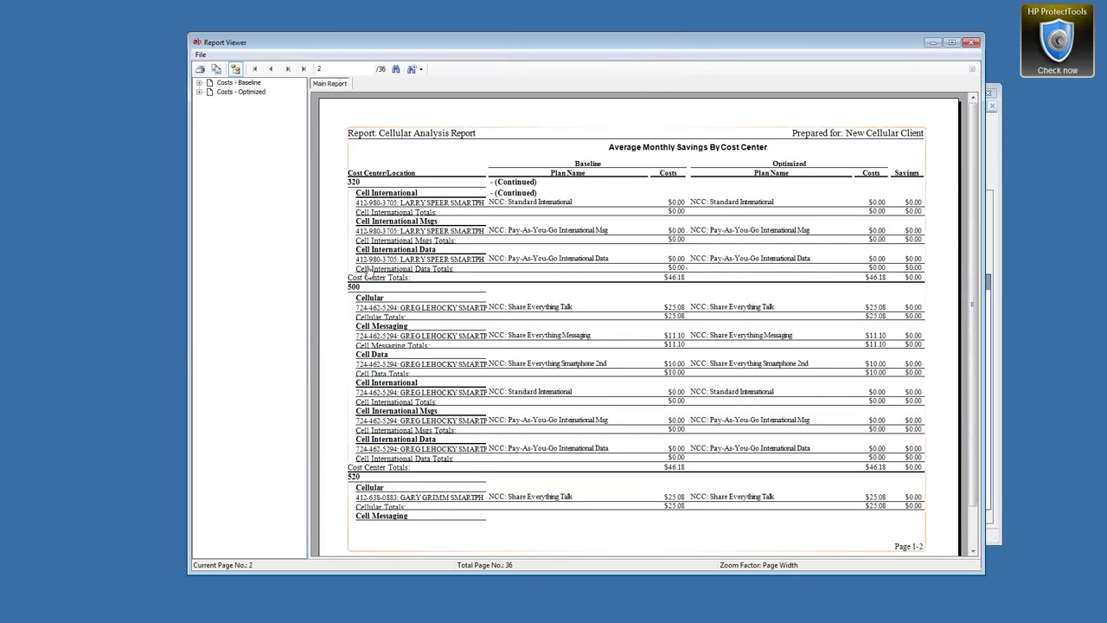
pyautogui.click(289, 69)
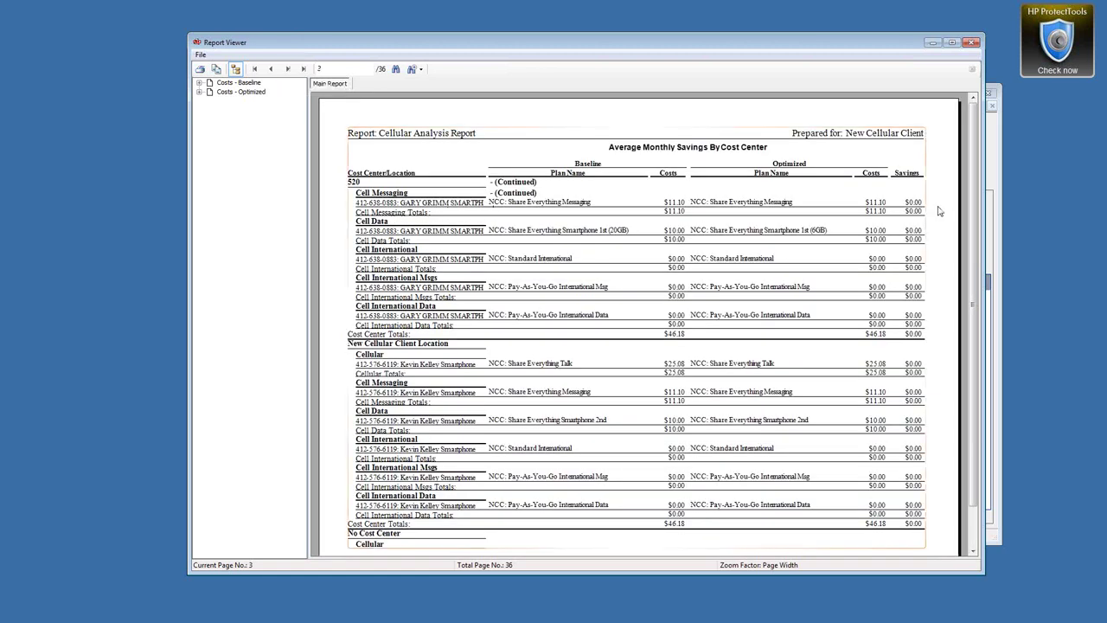
pyautogui.click(289, 71)
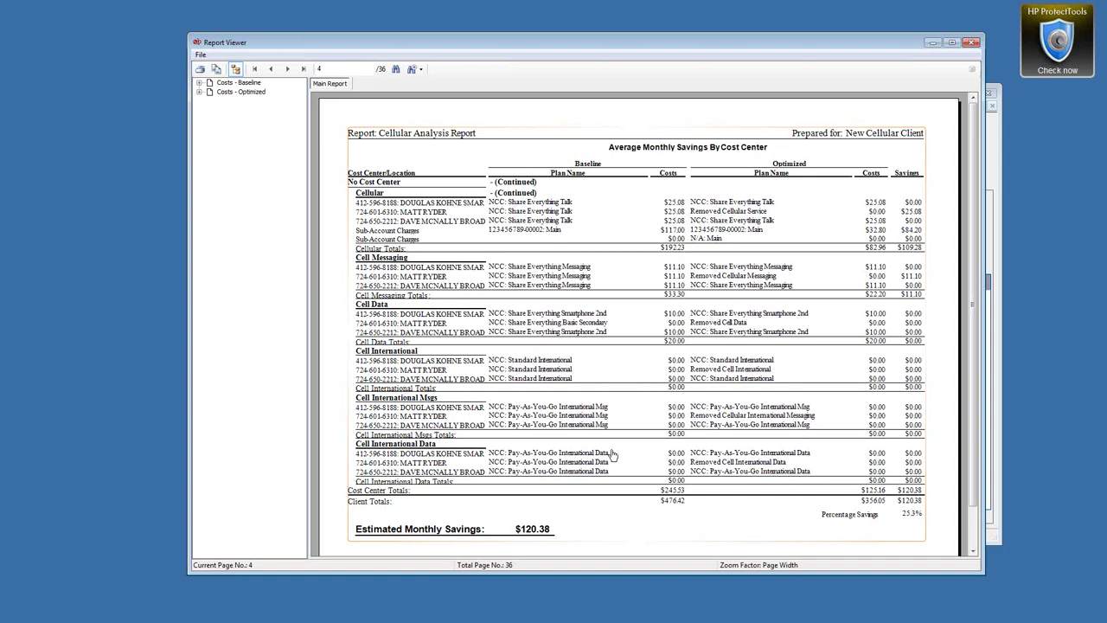
pyautogui.scroll(-1, 968, 423)
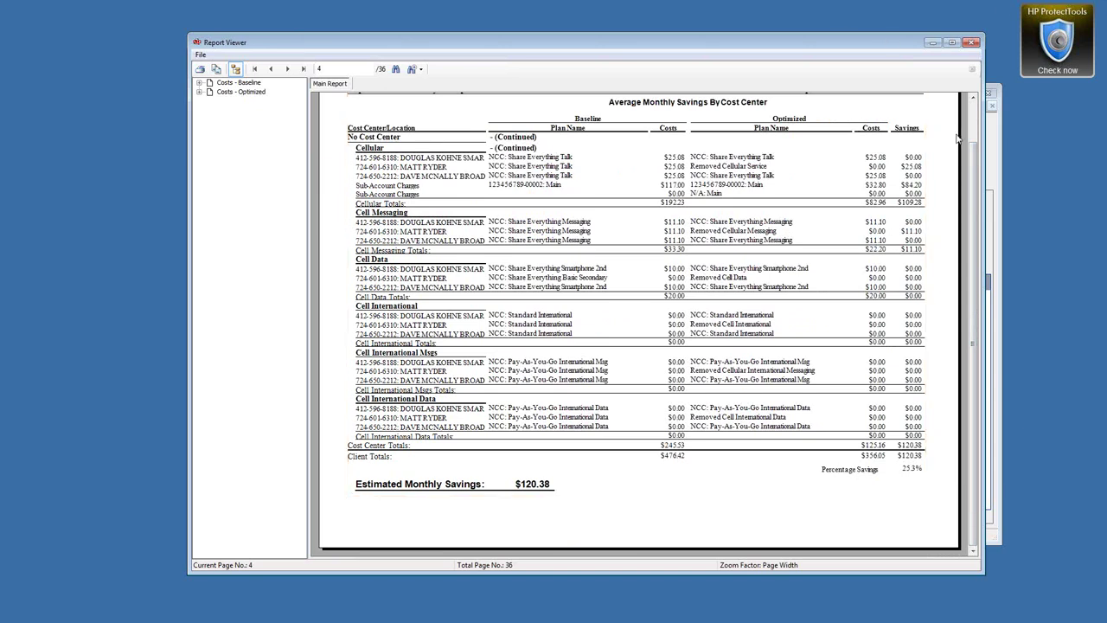
pyautogui.scroll(1, 971, 117)
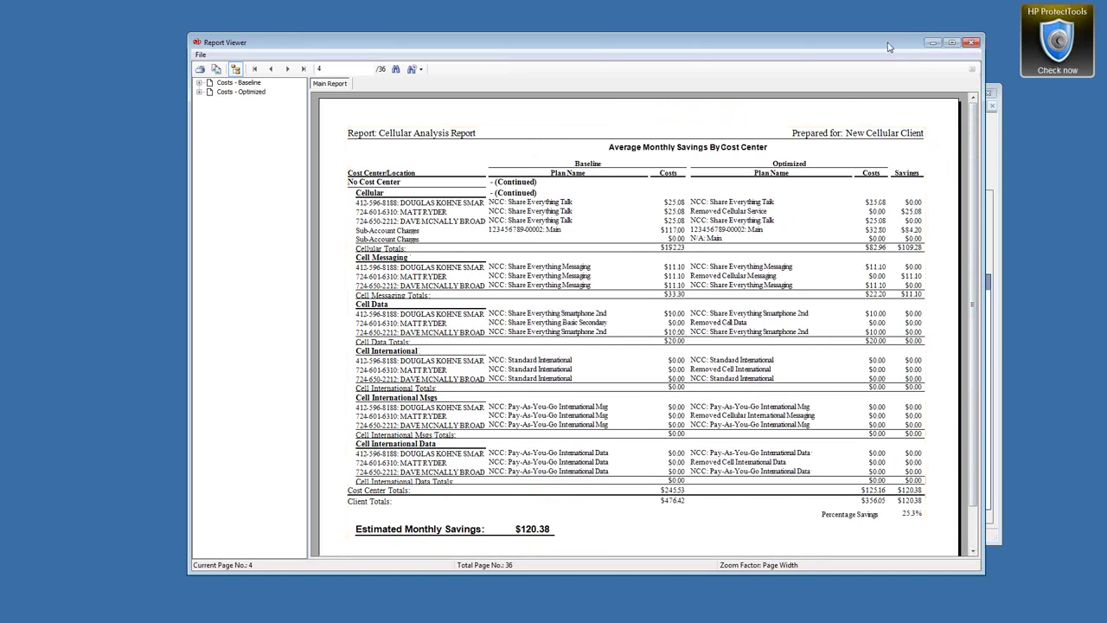
pyautogui.moveTo(890, 47); pyautogui.dragTo(845, 47)
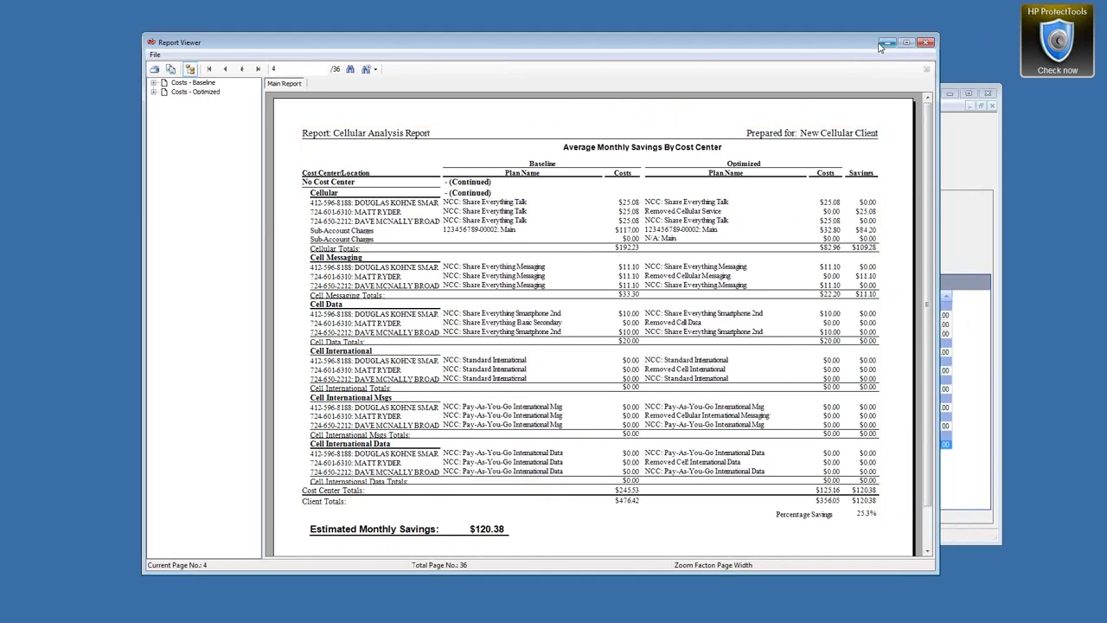
pyautogui.click(926, 42)
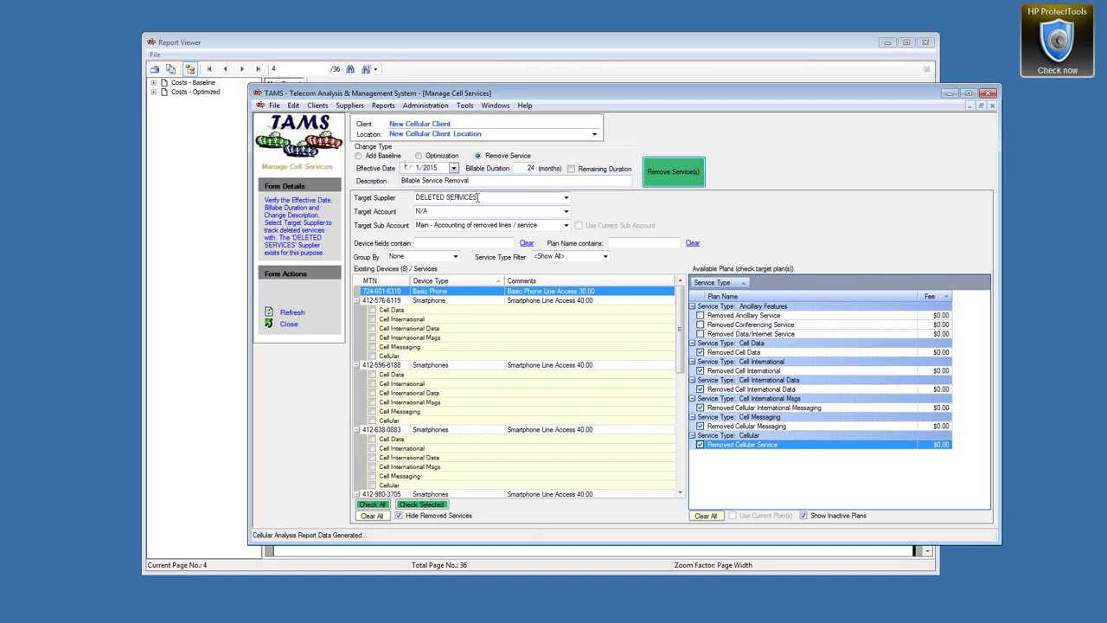
pyautogui.click(404, 43)
pyautogui.moveTo(854, 48); pyautogui.dragTo(836, 49)
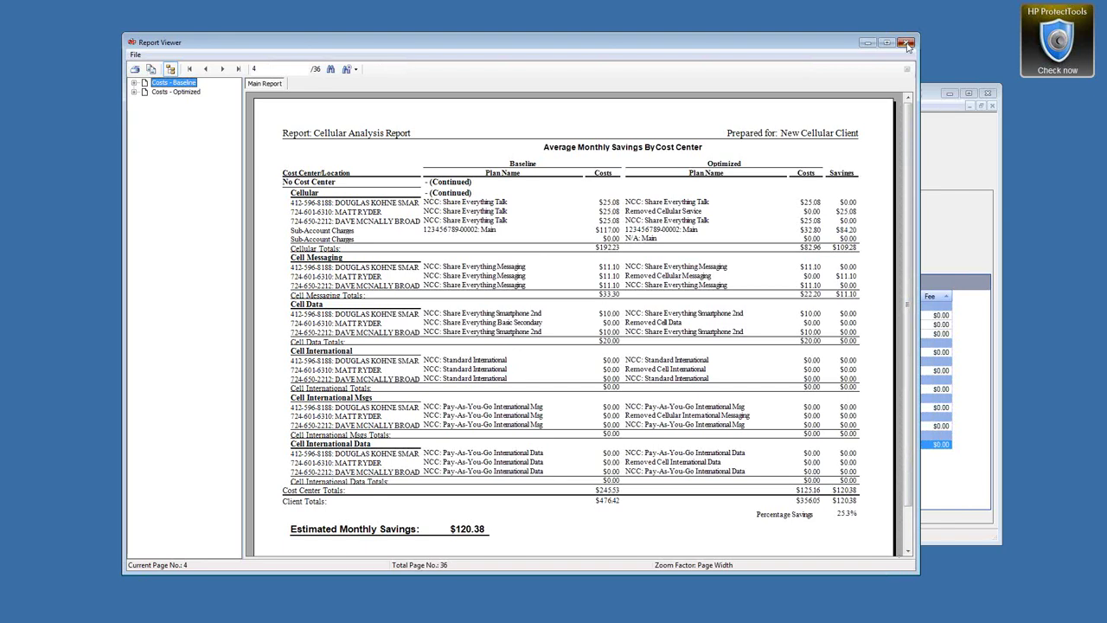
# Close the Report Viewer and set the service removal's billable duration to 0, with description 'Service Removal'
pyautogui.click(907, 47)
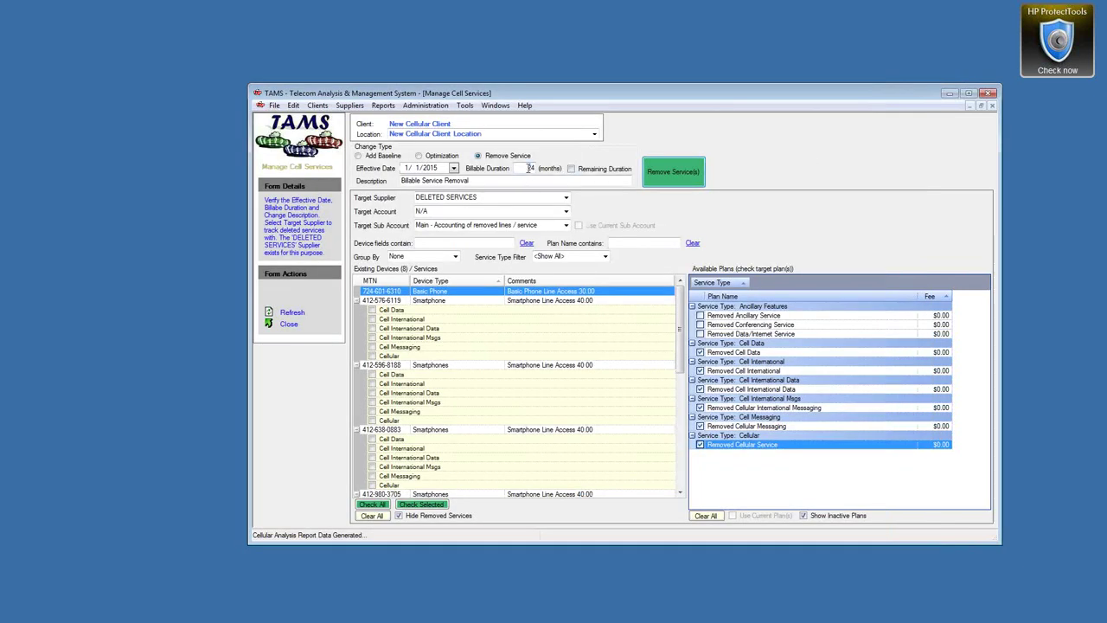
pyautogui.doubleClick(528, 168)
pyautogui.write('0')
pyautogui.click(491, 182)
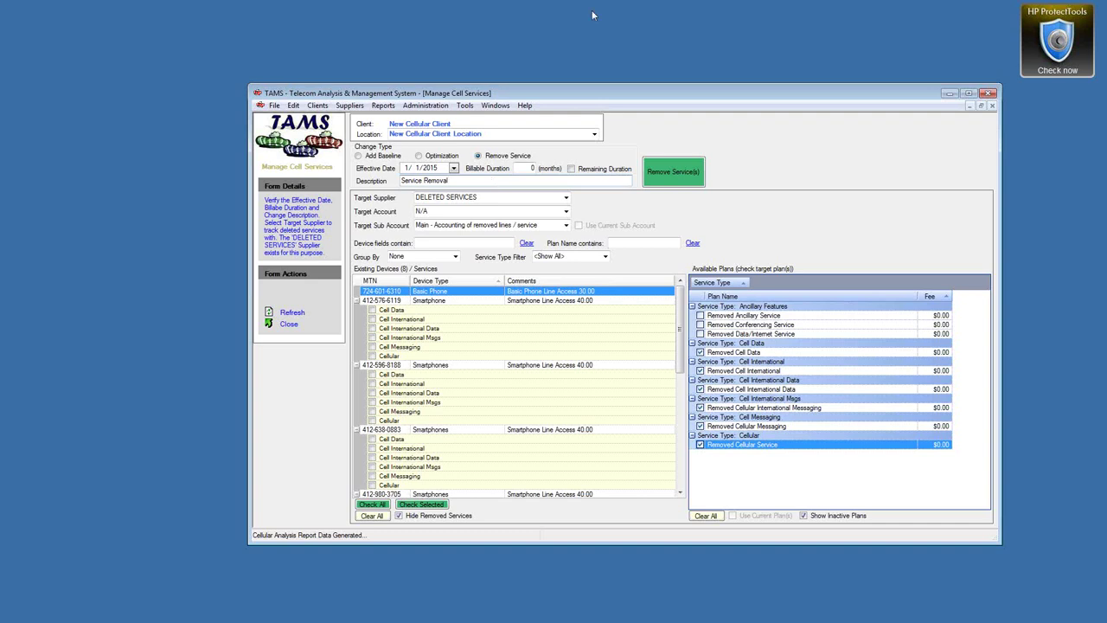
# Show Cellular Account Details for the Verizon Wireless account and open its empty Journal tab
pyautogui.click(499, 106)
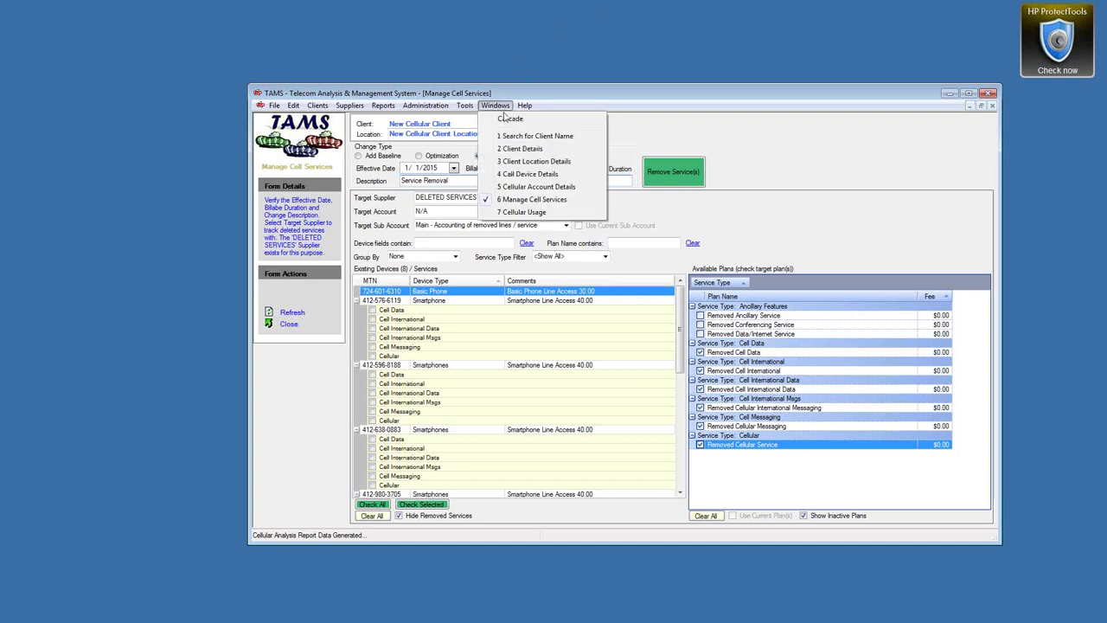
pyautogui.click(526, 188)
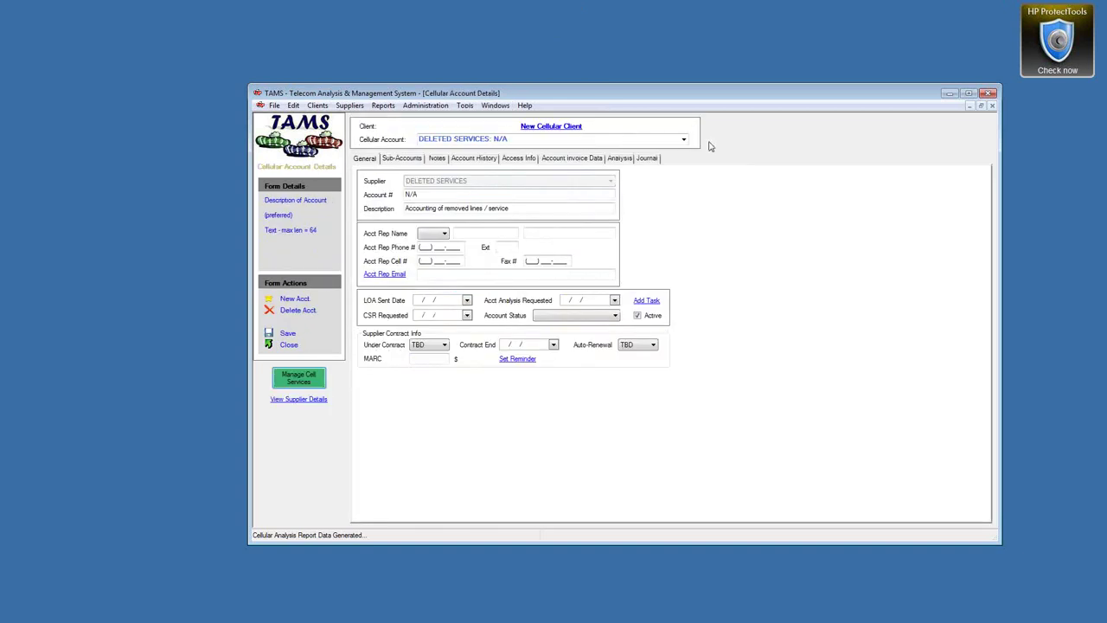
pyautogui.click(683, 138)
pyautogui.click(459, 151)
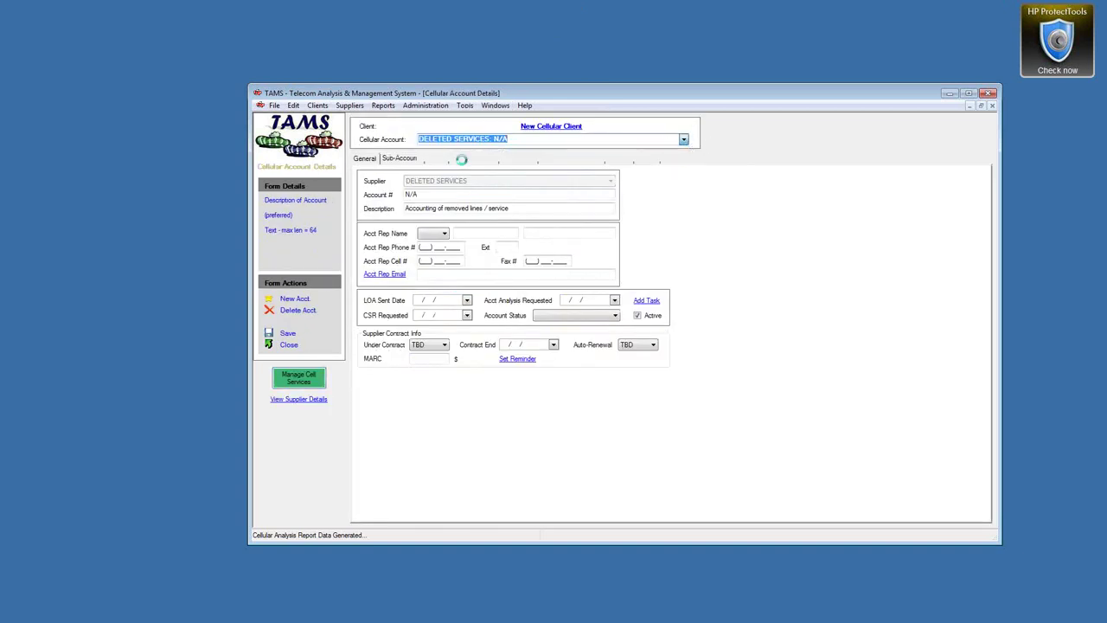
pyautogui.click(647, 161)
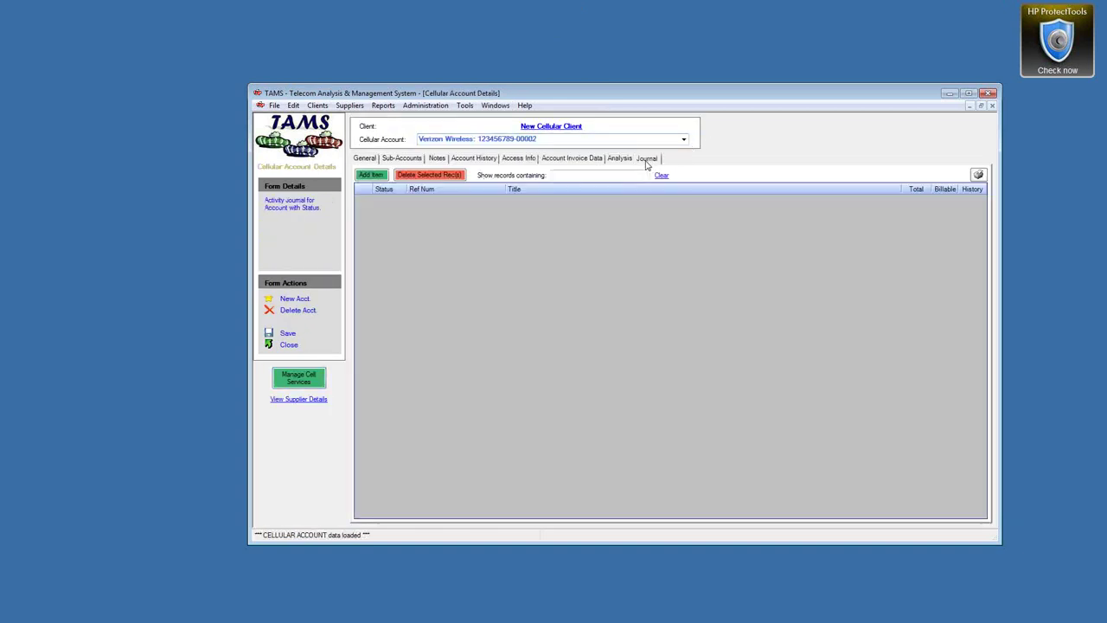
# Add a journal item titled 'Order New Phone' with a second history note row
pyautogui.click(370, 175)
pyautogui.click(530, 200)
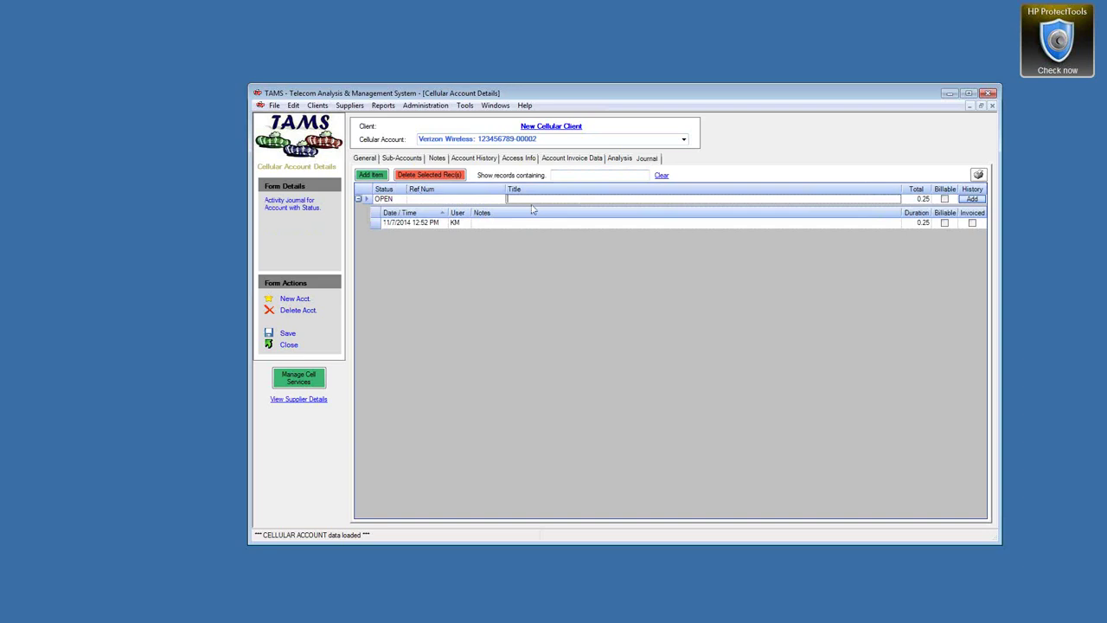
pyautogui.write('Order New Phone')
pyautogui.click(484, 223)
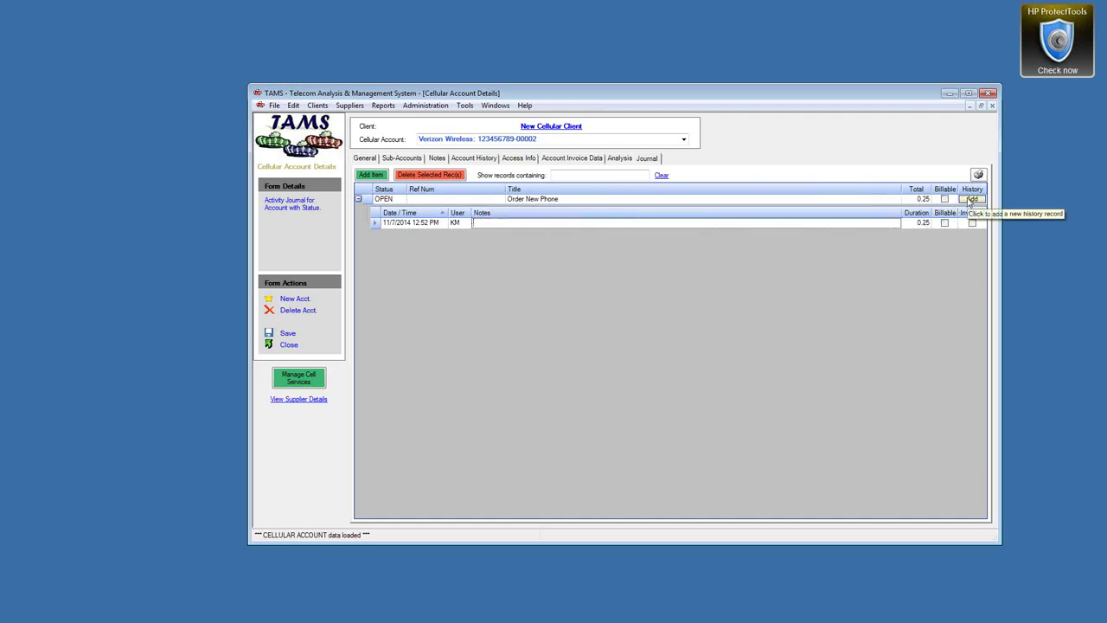
pyautogui.click(971, 199)
pyautogui.click(519, 227)
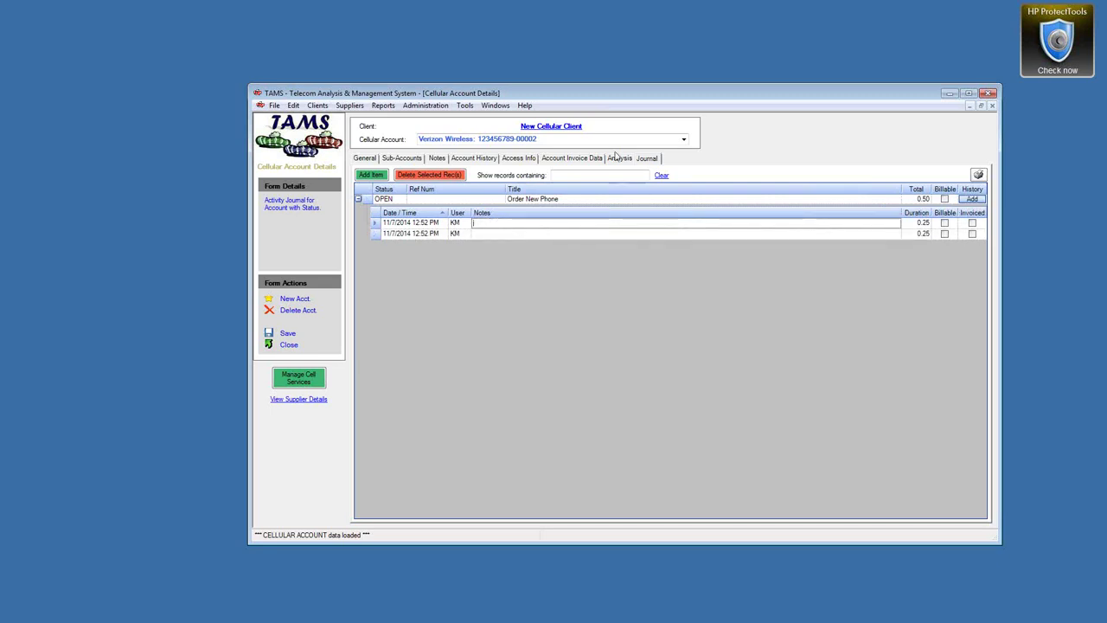
# Enter the reference number, notes '$399.' and 'Open Dispute for Activation Fee', second duration 0.5
pyautogui.click(428, 199)
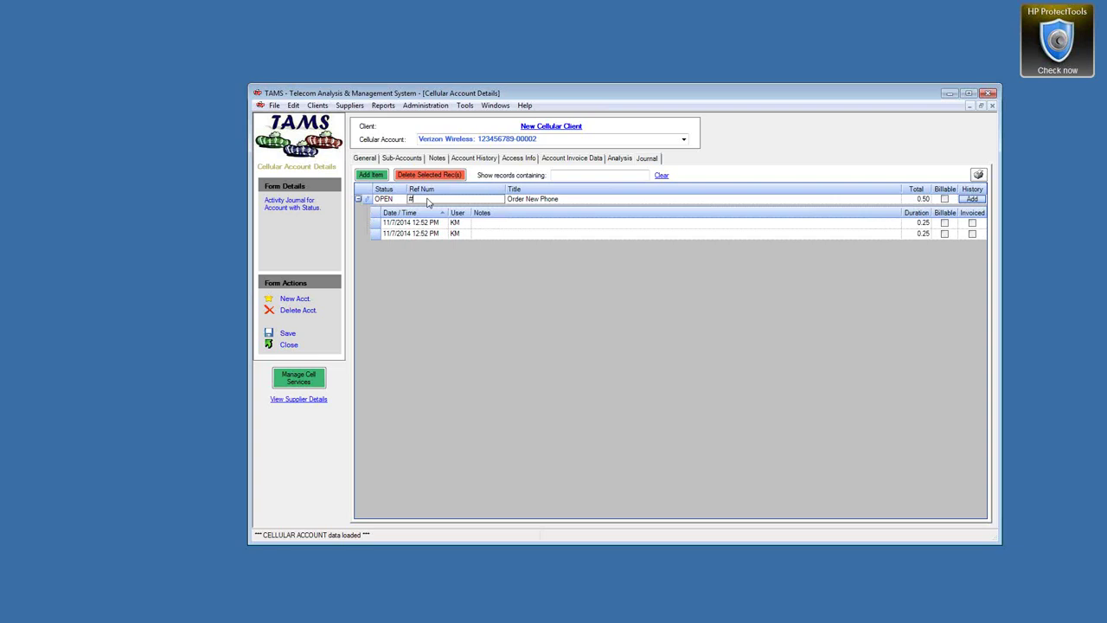
pyautogui.click(486, 222)
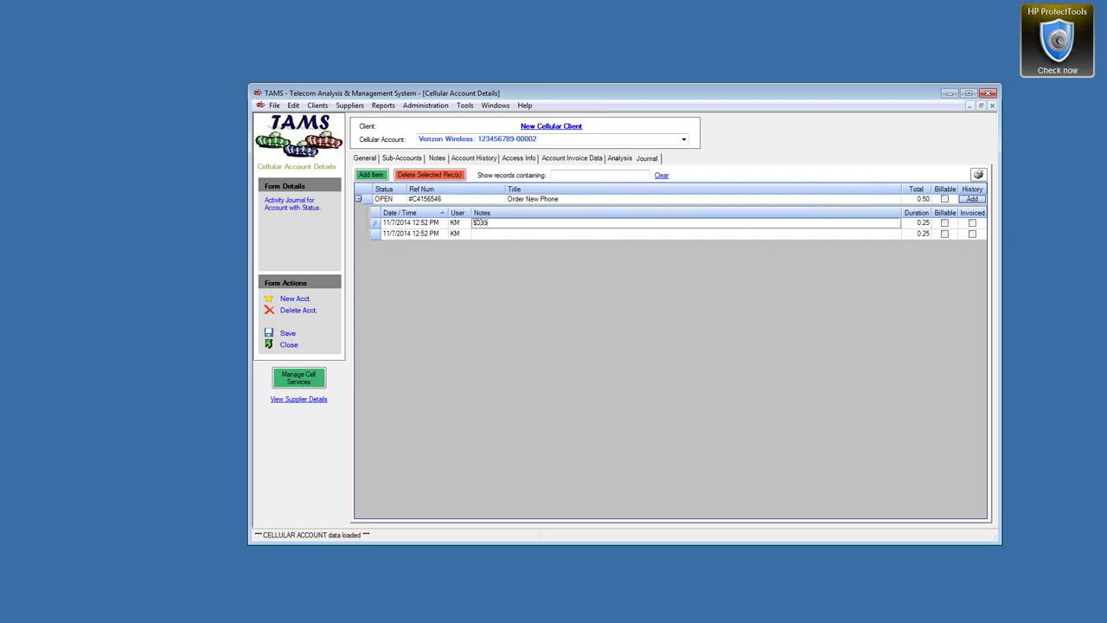
pyautogui.write('.')
pyautogui.click(480, 234)
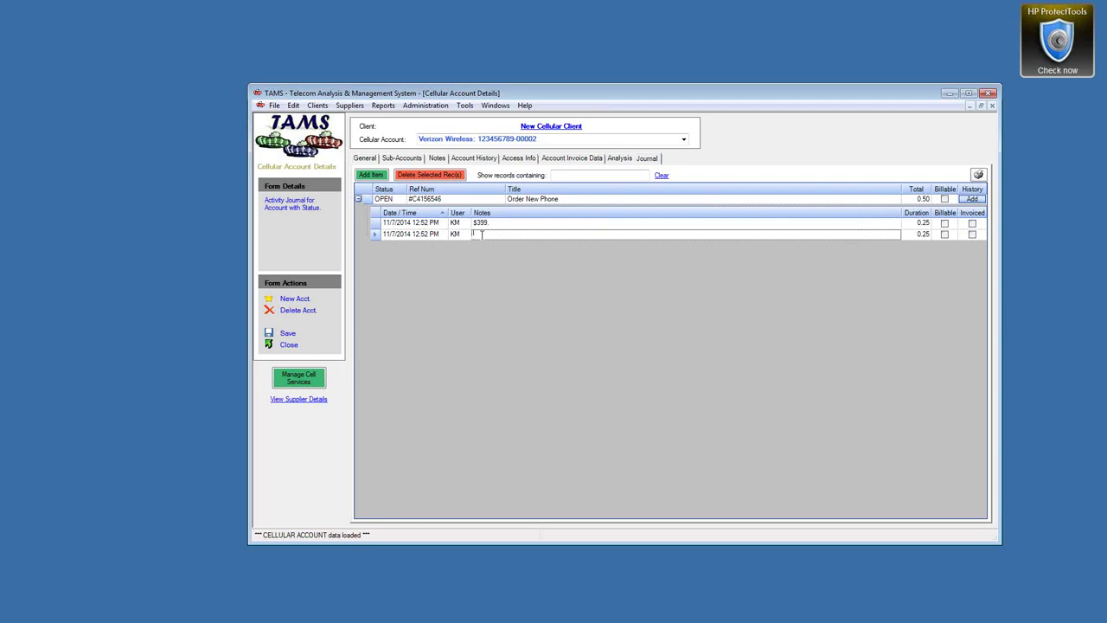
pyautogui.write('Open Dispute for Activation Fee')
pyautogui.press('Tab')
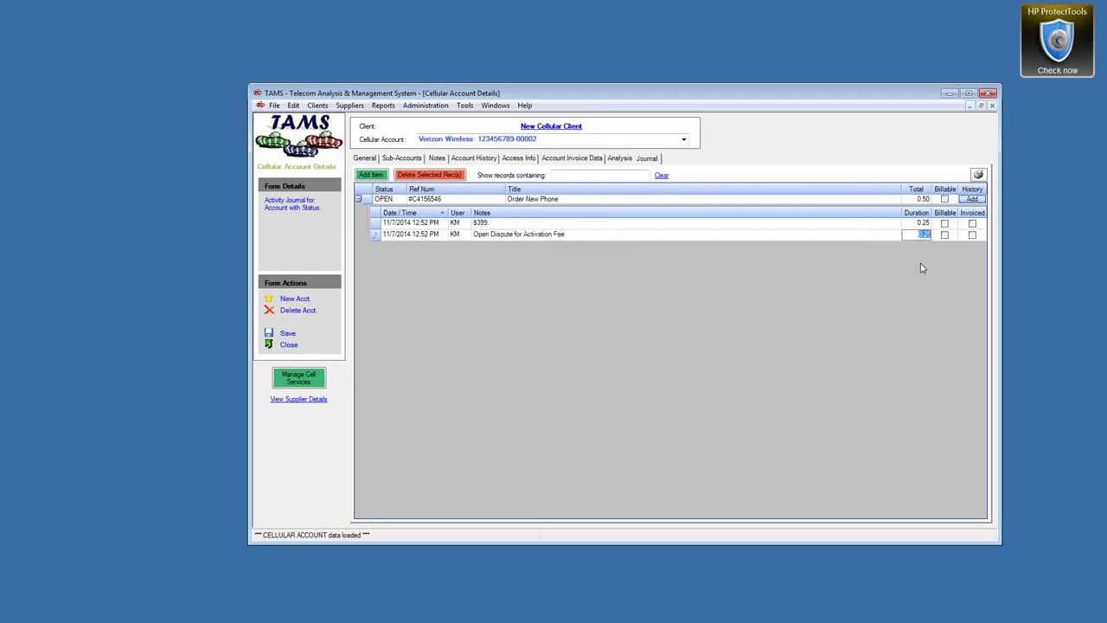
pyautogui.write('.5')
pyautogui.click(910, 227)
# Mark the Order New Phone entry and its notes billable, set status CLOSED, and save
pyautogui.click(944, 200)
pyautogui.click(945, 234)
pyautogui.click(404, 200)
pyautogui.click(403, 200)
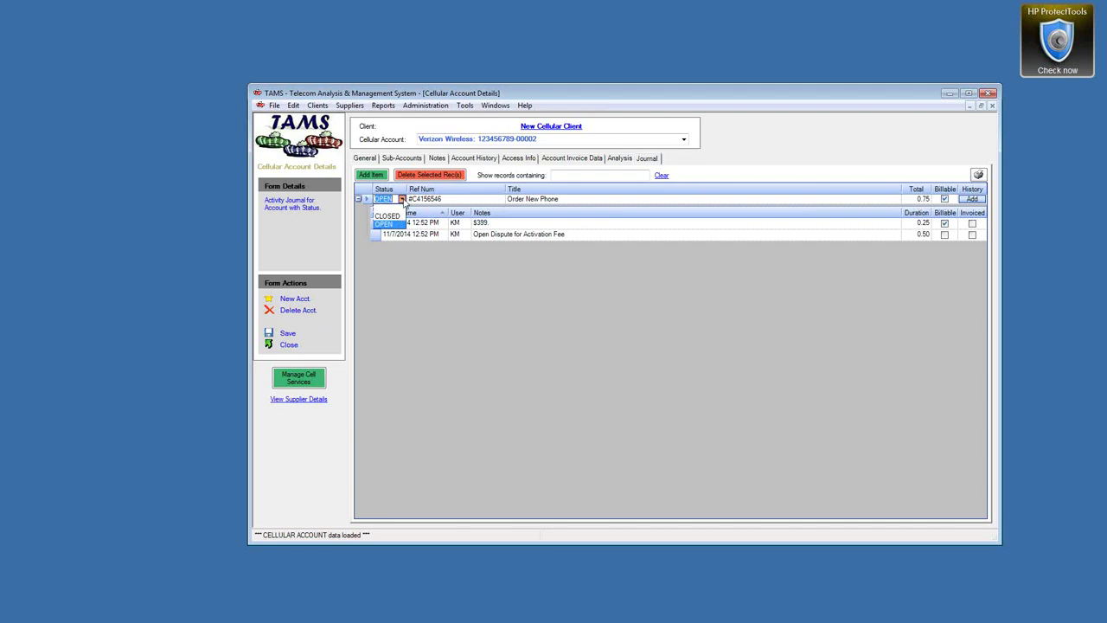
pyautogui.click(387, 215)
pyautogui.click(288, 333)
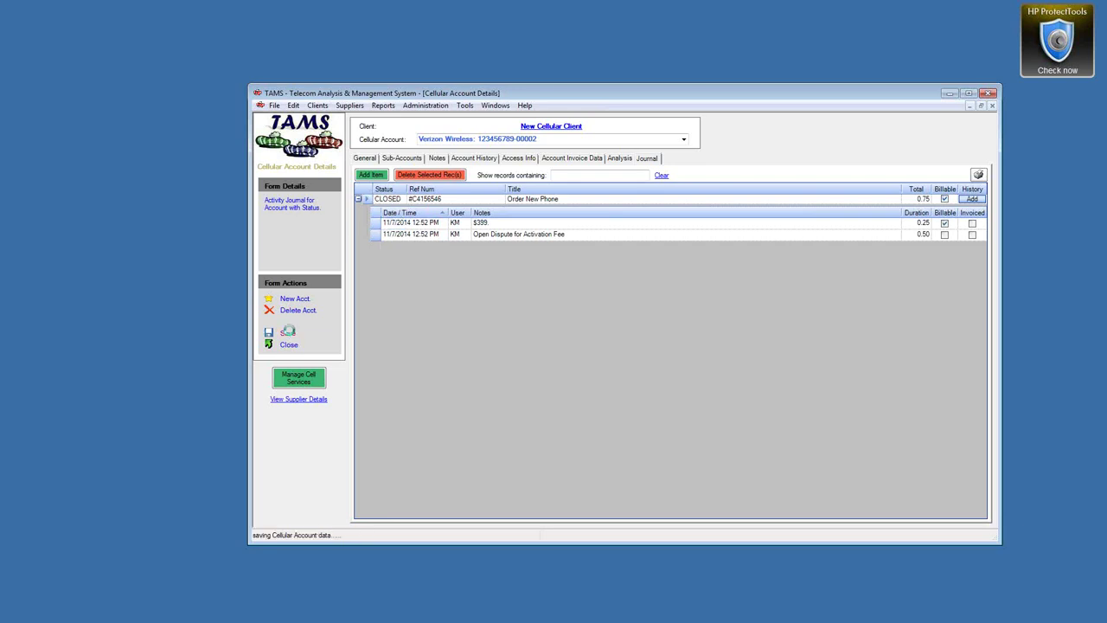
pyautogui.click(460, 234)
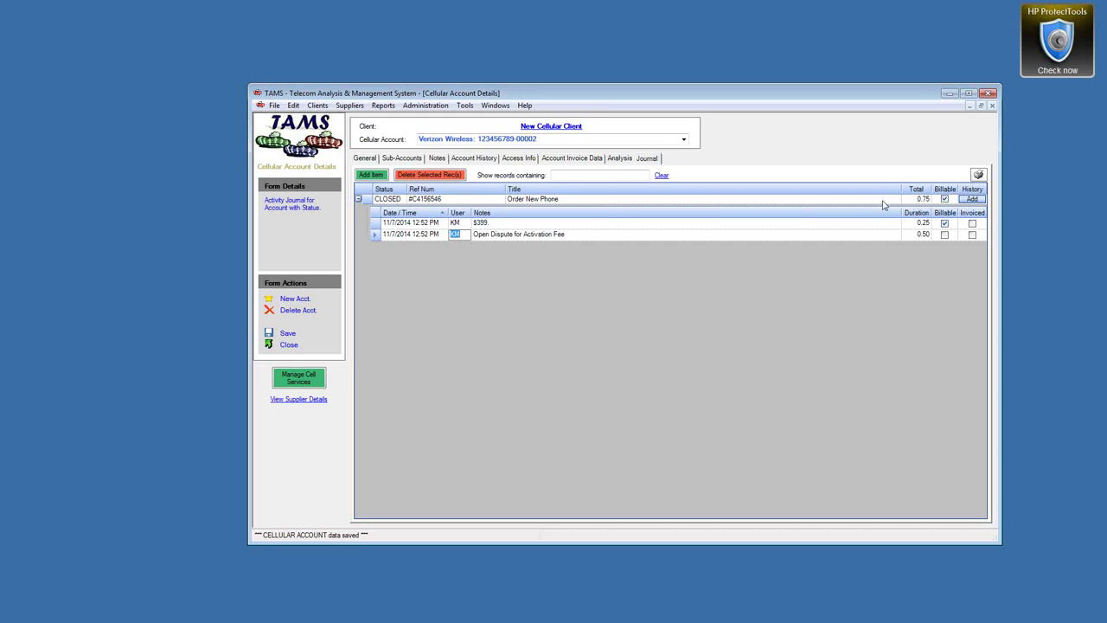
# Look through the Administrative Reports and Analysis report menus and the Help menu
pyautogui.click(385, 106)
pyautogui.moveTo(404, 161)
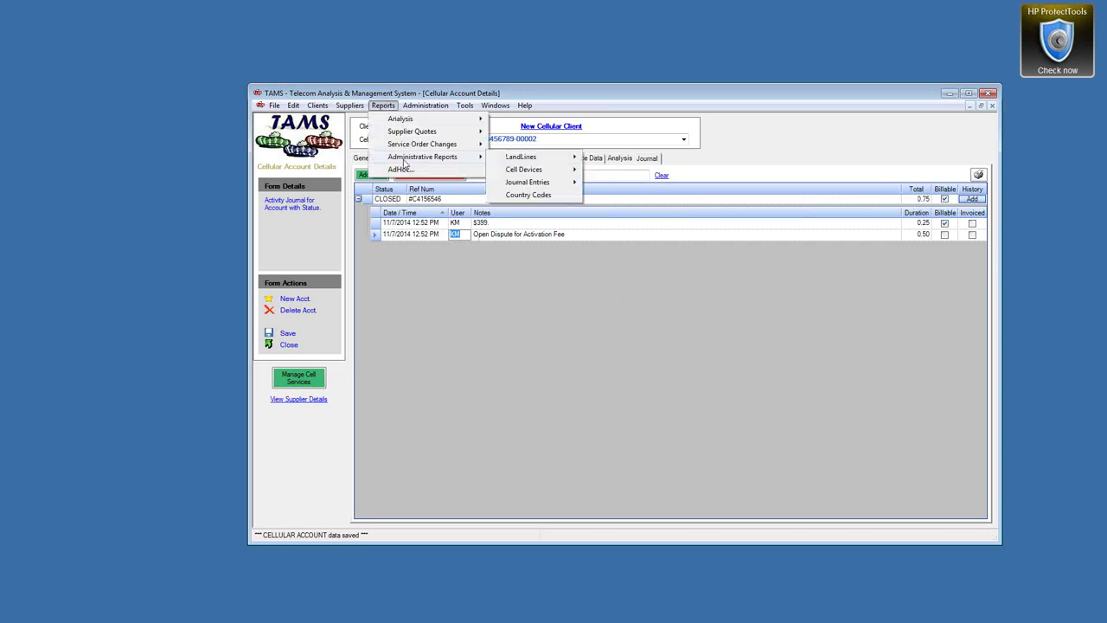
pyautogui.moveTo(523, 185)
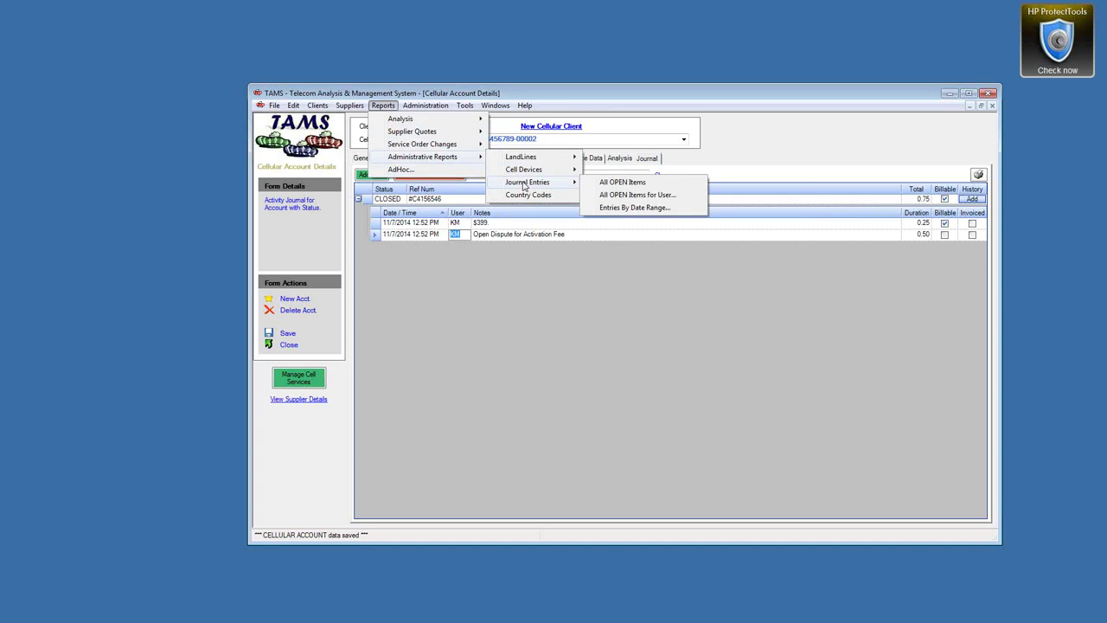
pyautogui.click(536, 96)
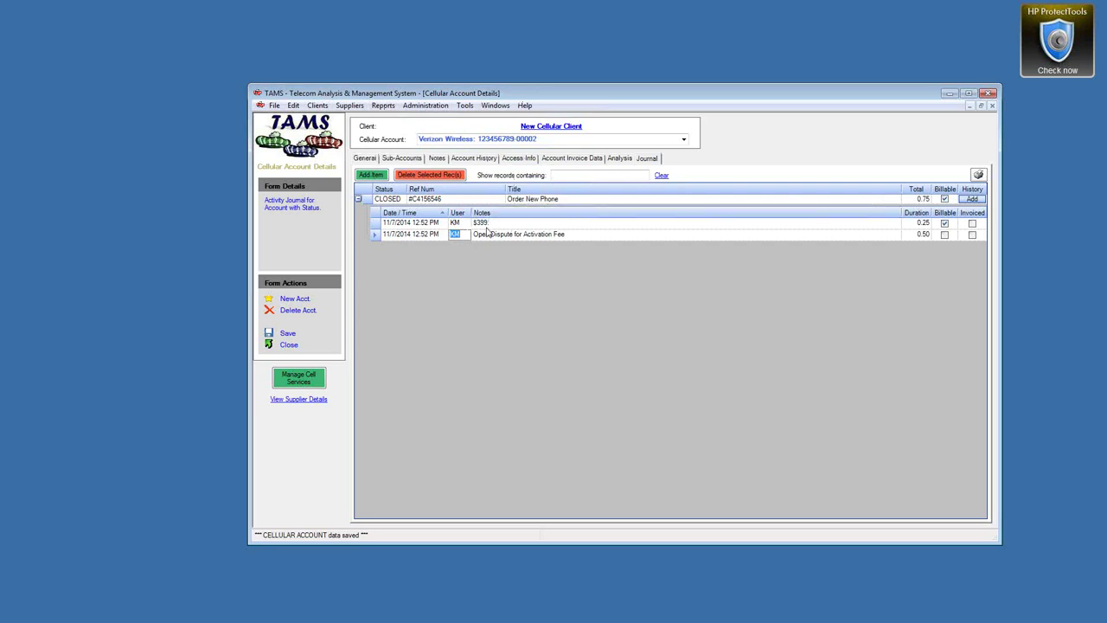
pyautogui.click(383, 105)
pyautogui.moveTo(391, 121)
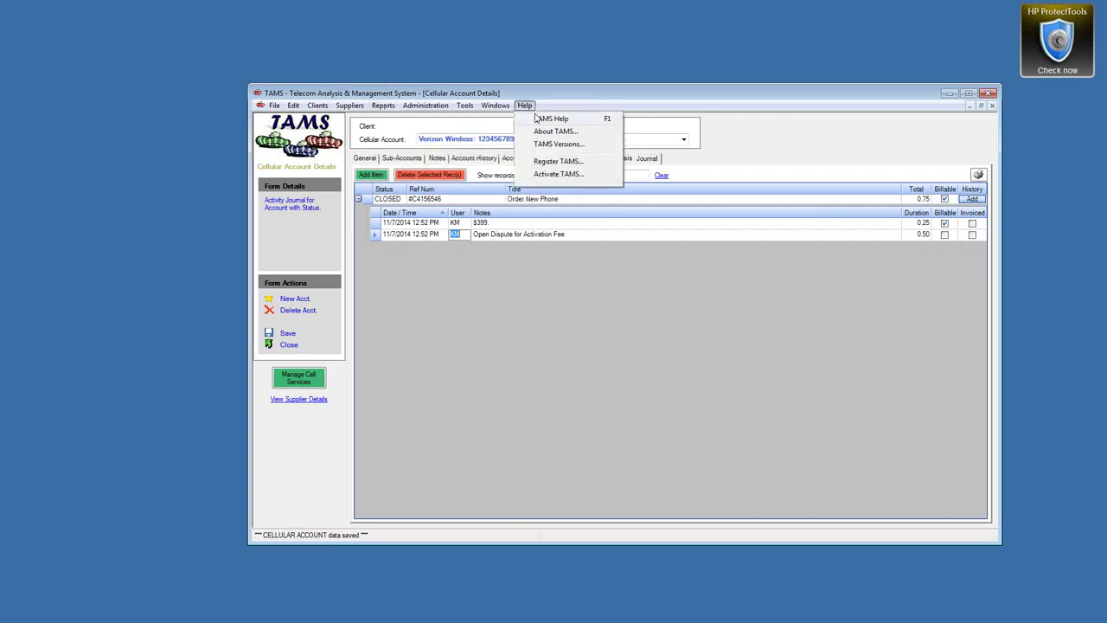
pyautogui.click(538, 119)
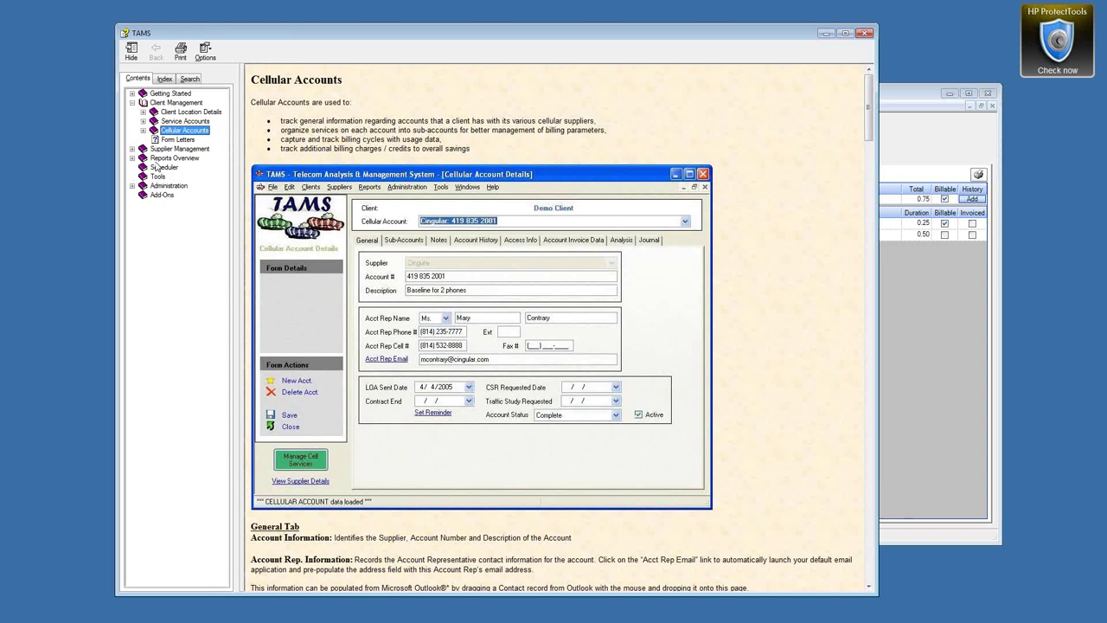
pyautogui.click(161, 158)
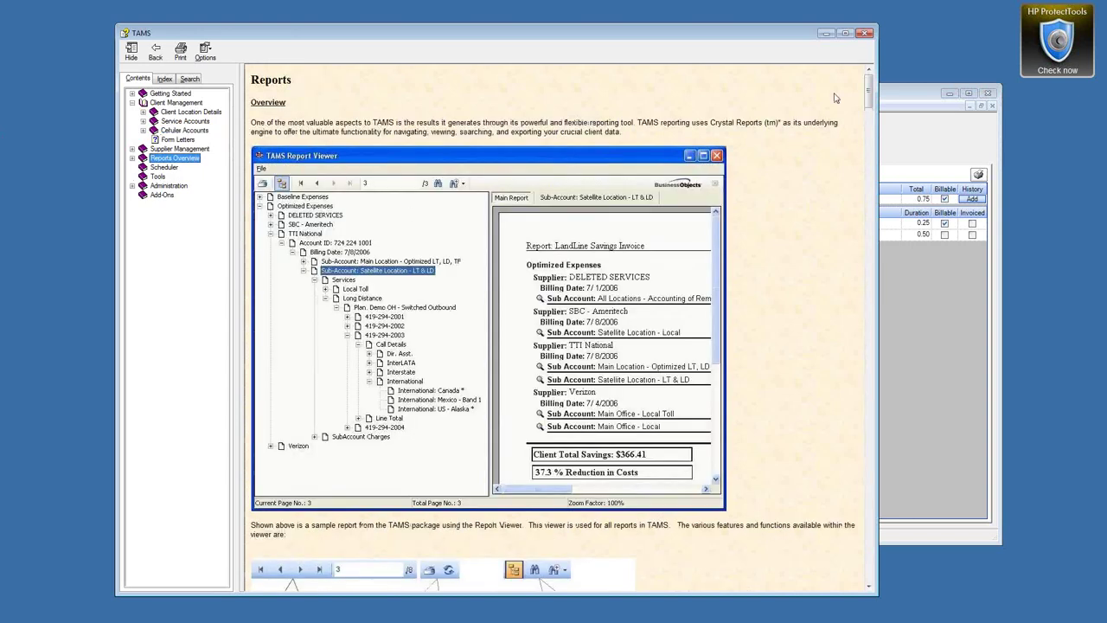
pyautogui.moveTo(869, 87); pyautogui.dragTo(872, 327)
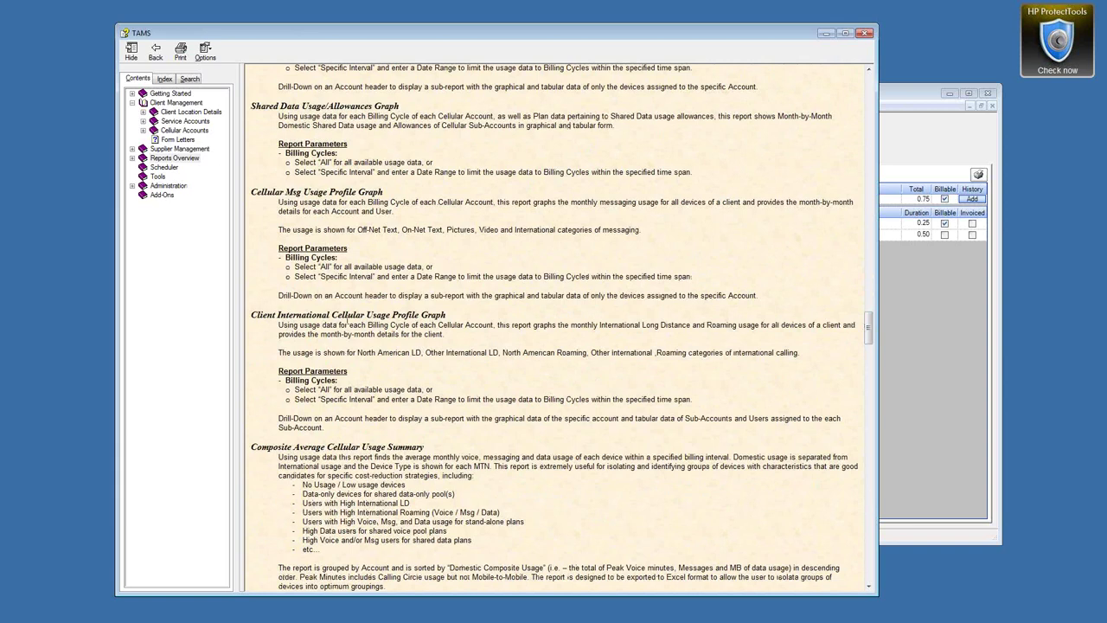
pyautogui.click(865, 33)
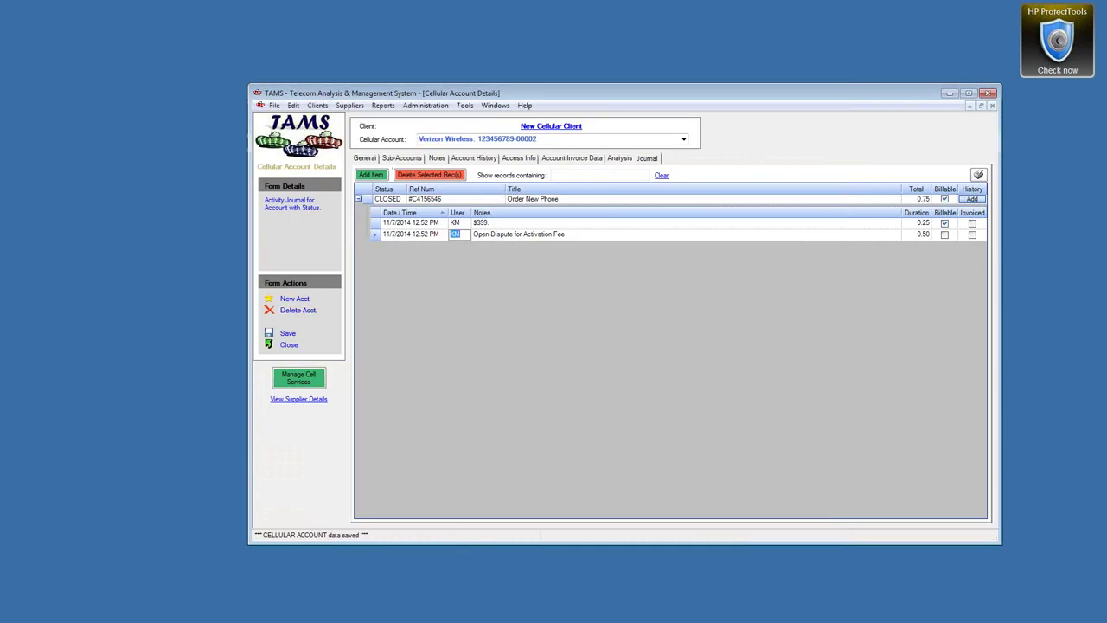
# Close the Cellular Account Details form to return to Manage Cell Services
pyautogui.click(290, 346)
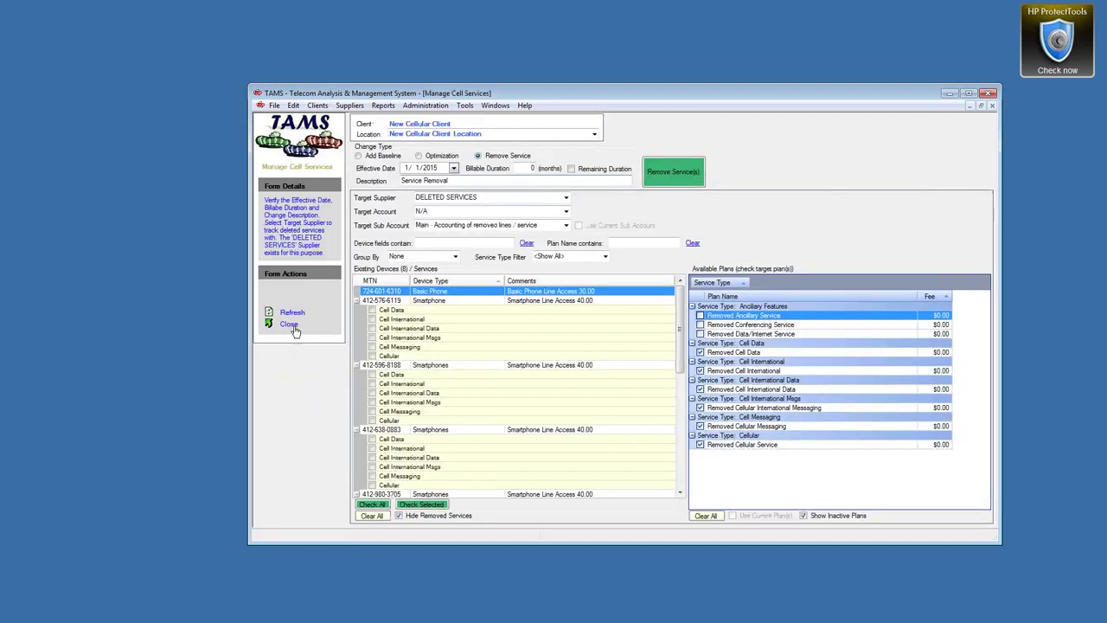